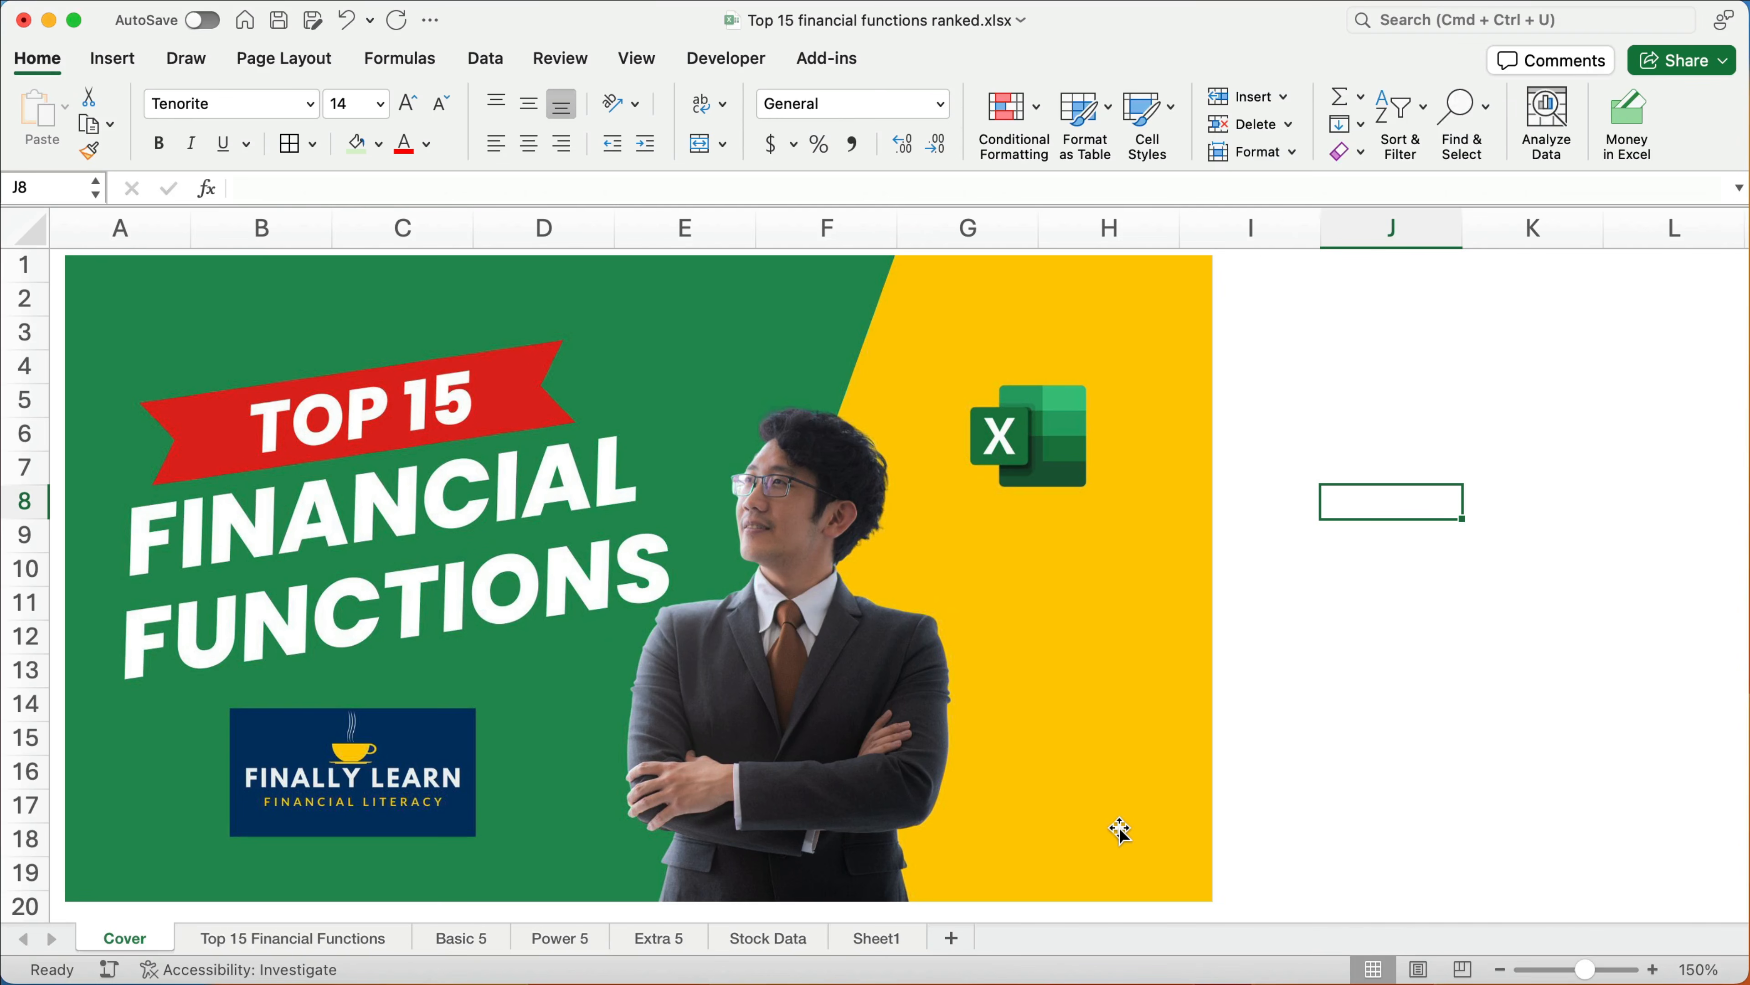
Go to the Basic 5 worksheet and review the template tip and the Basic 5 Financial Functions list, including RATE and NPER.
key(alt+Right)
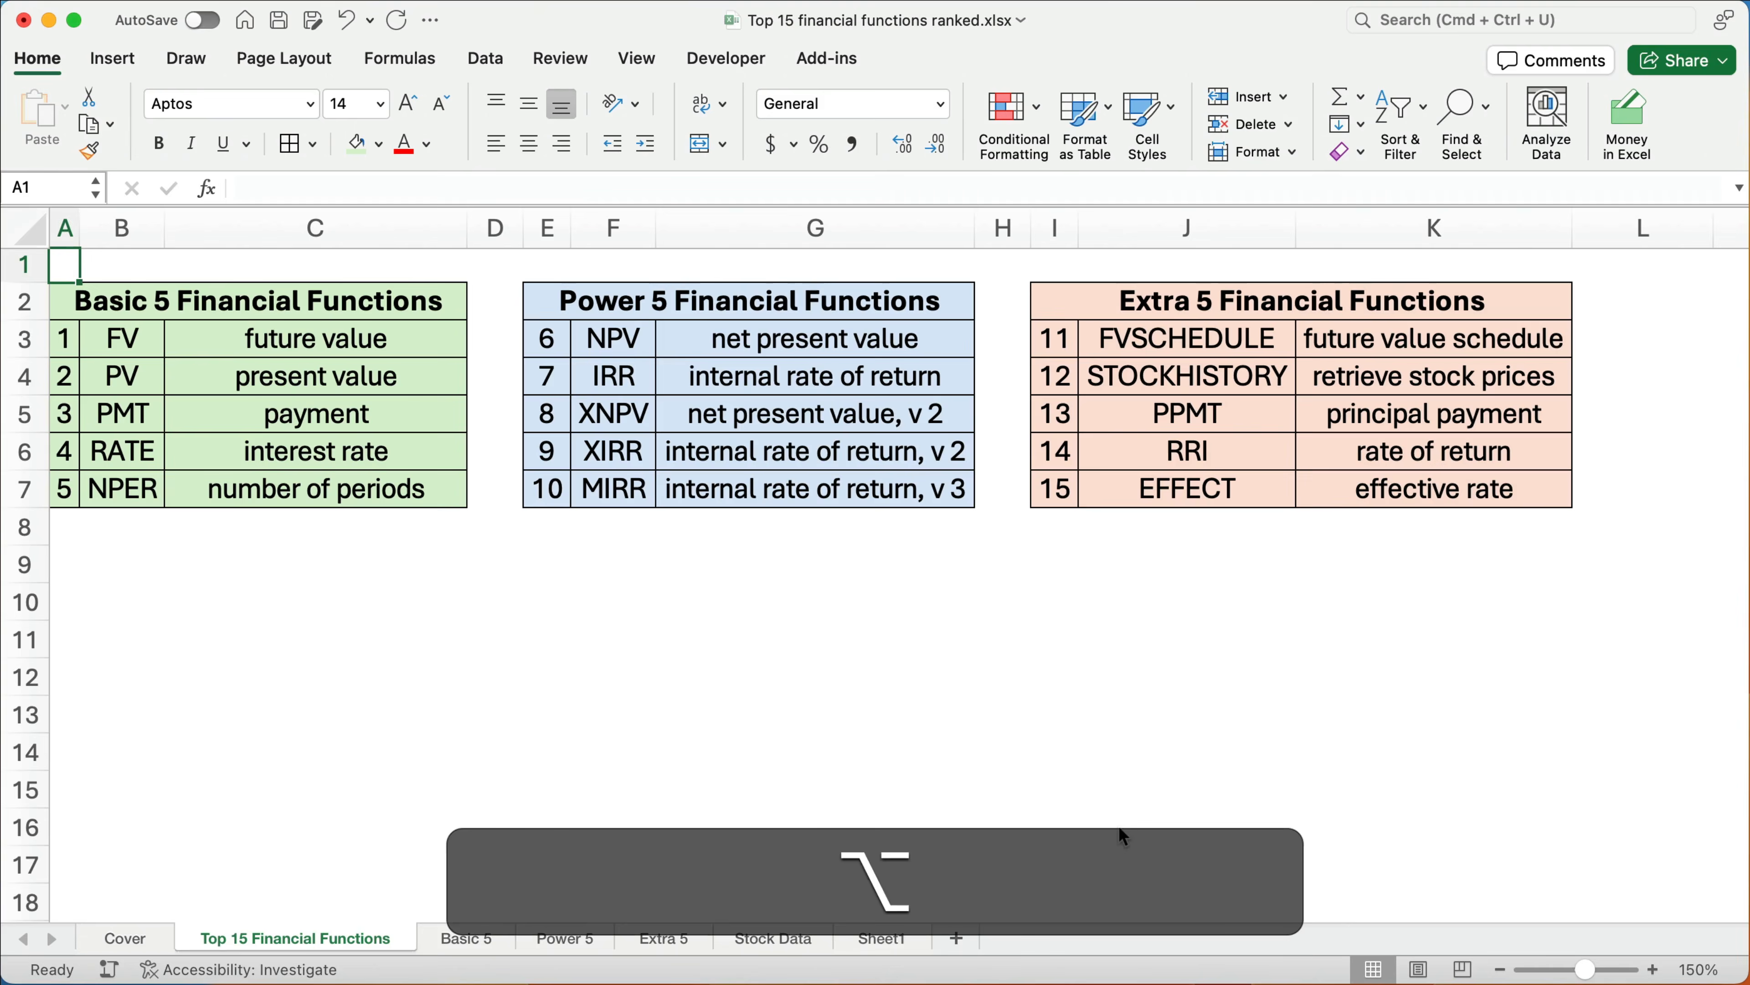
key(alt+Right)
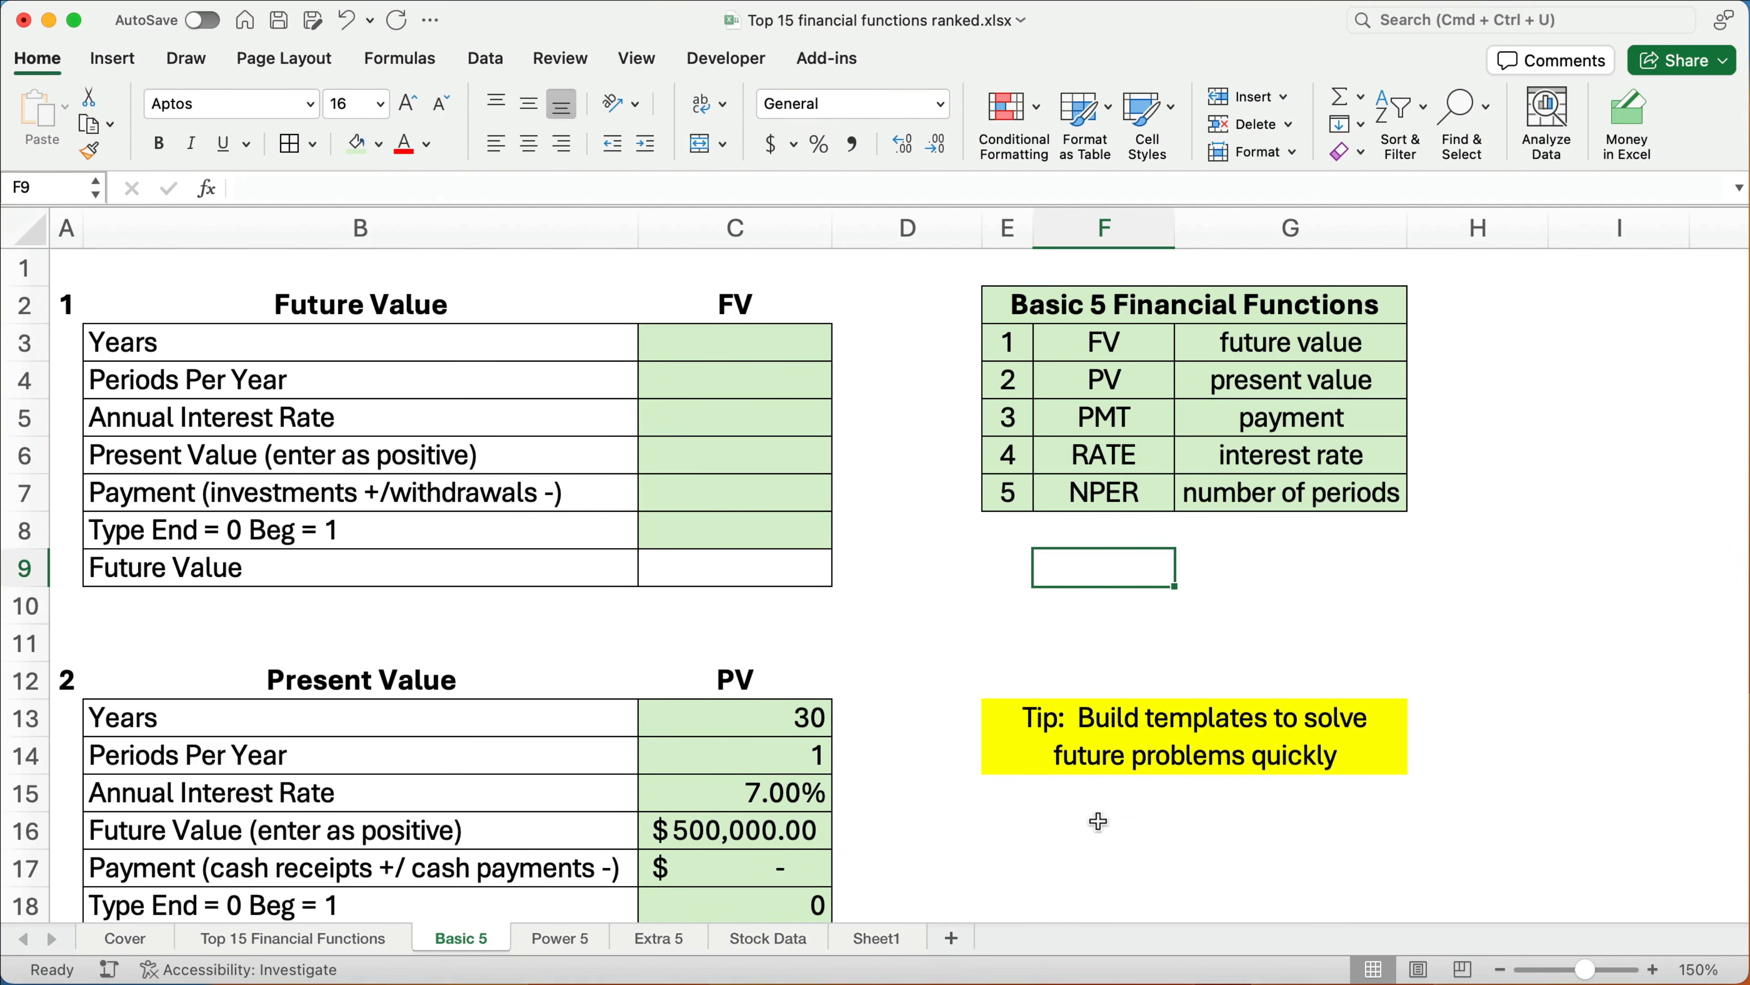
drag(1041, 713, 1312, 758)
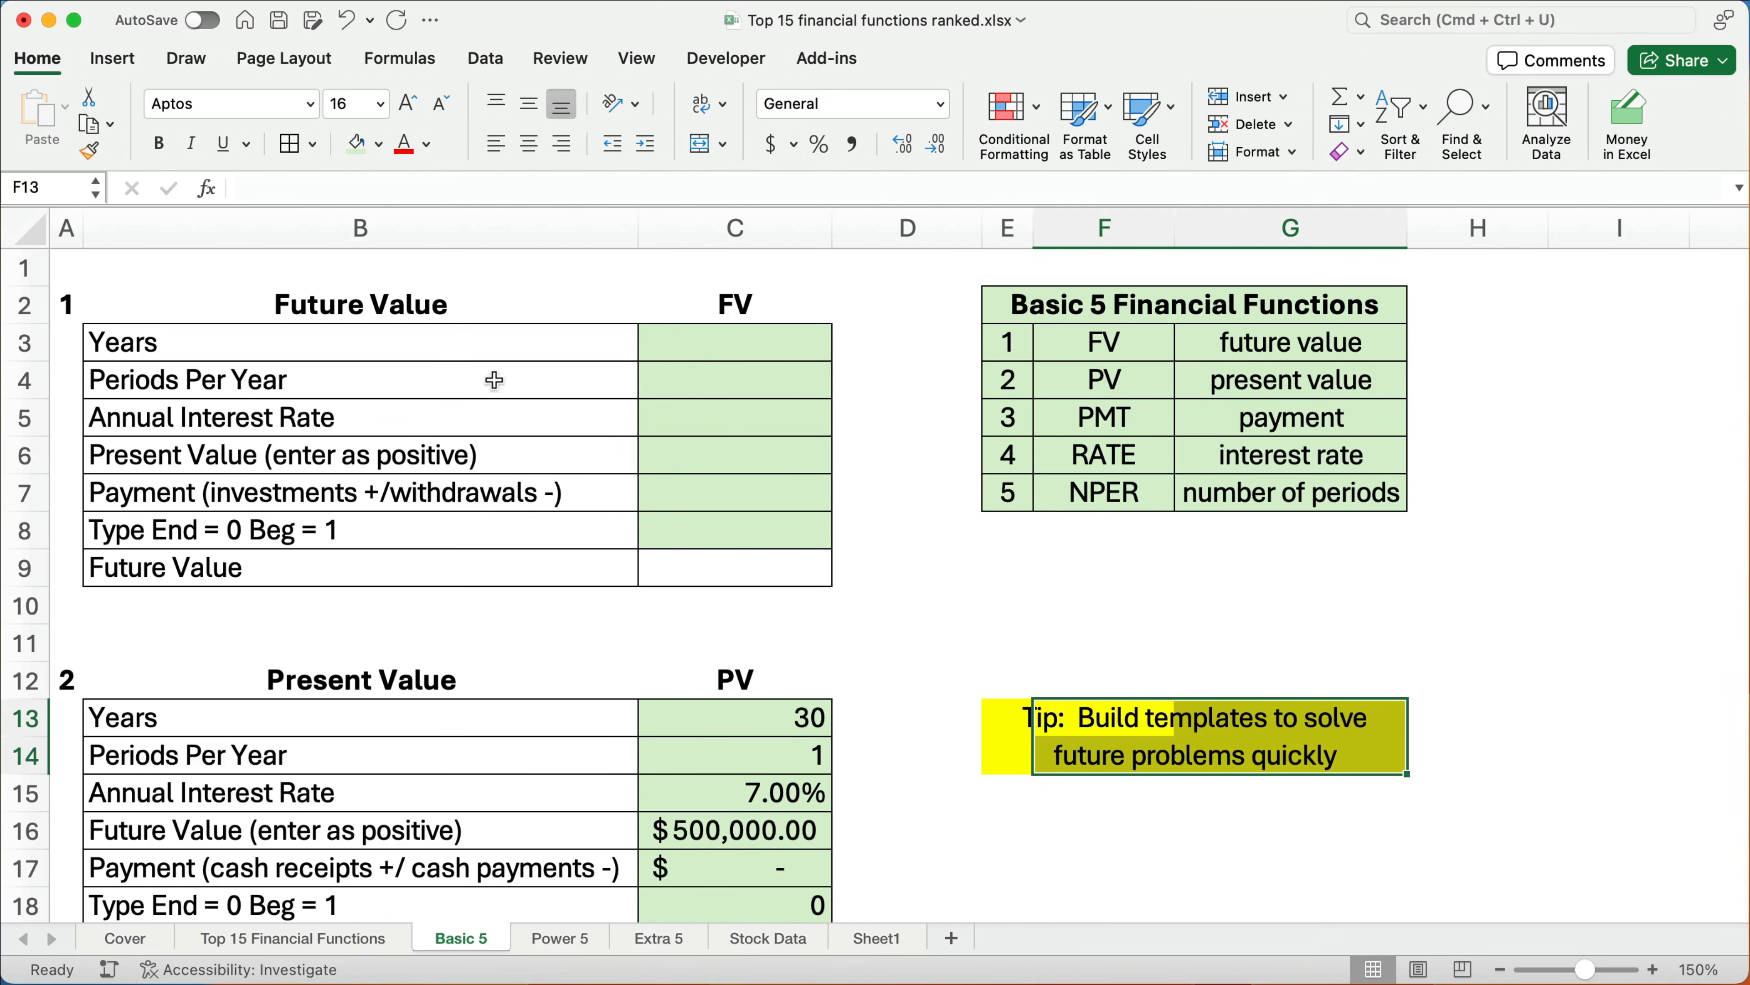
drag(1020, 304, 1312, 498)
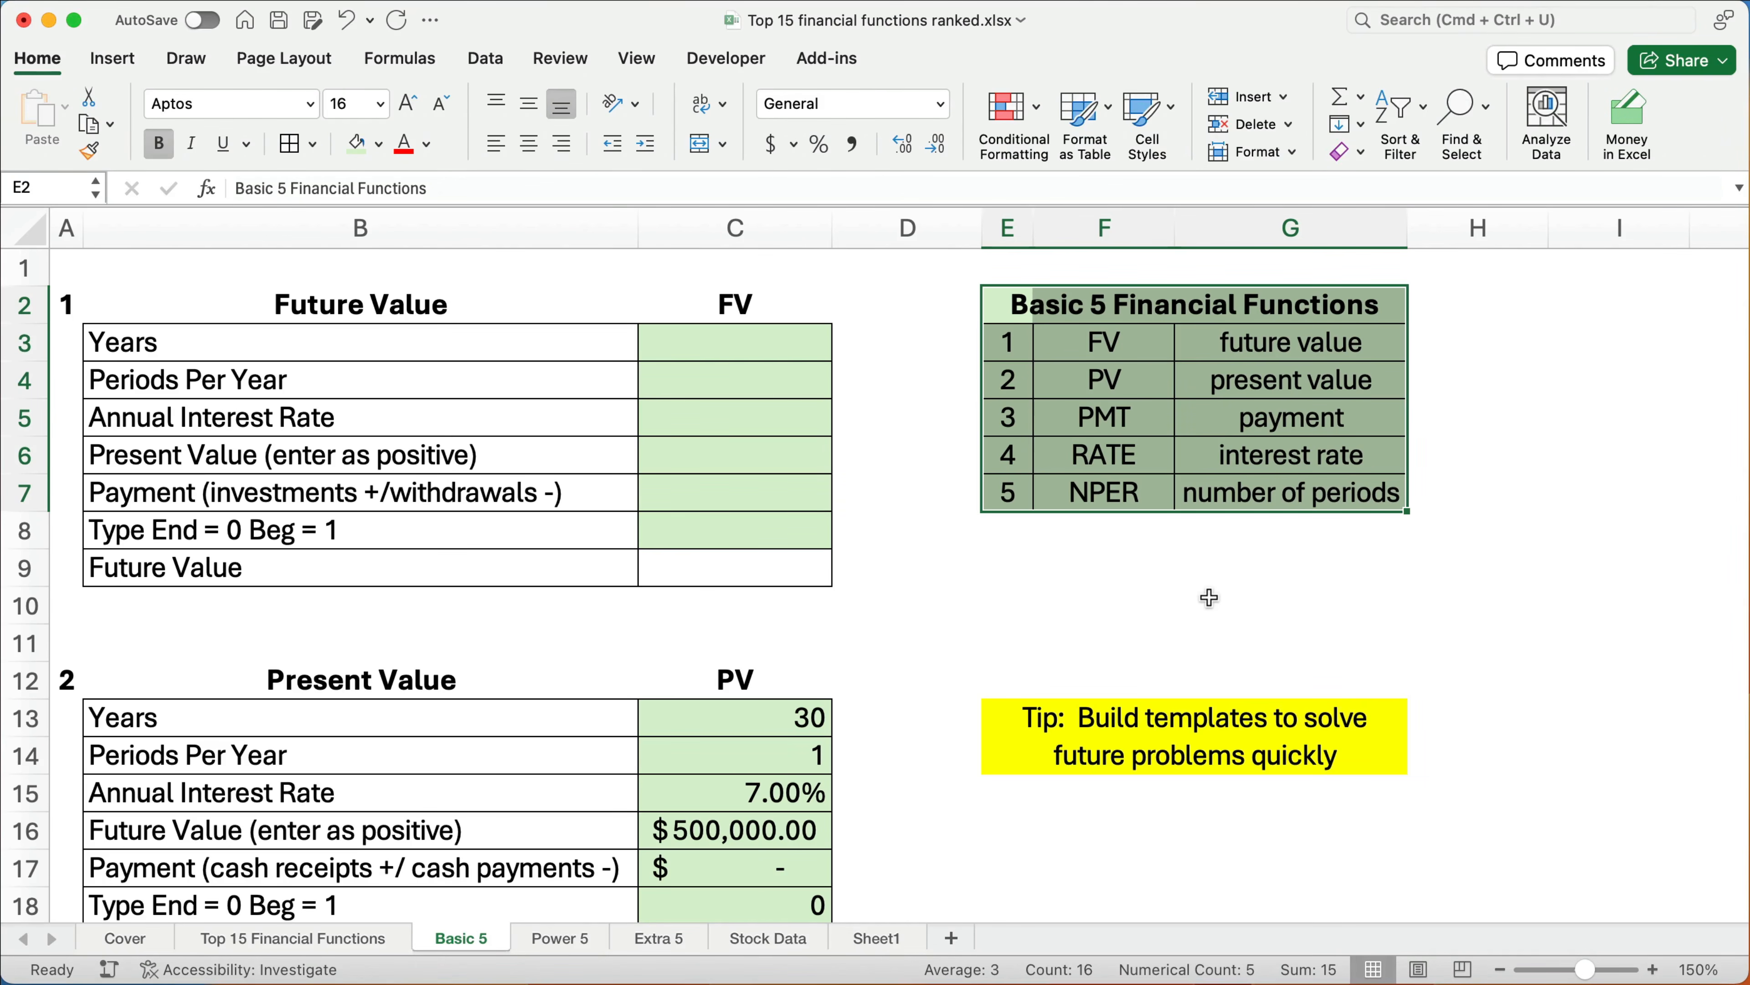
click(1108, 460)
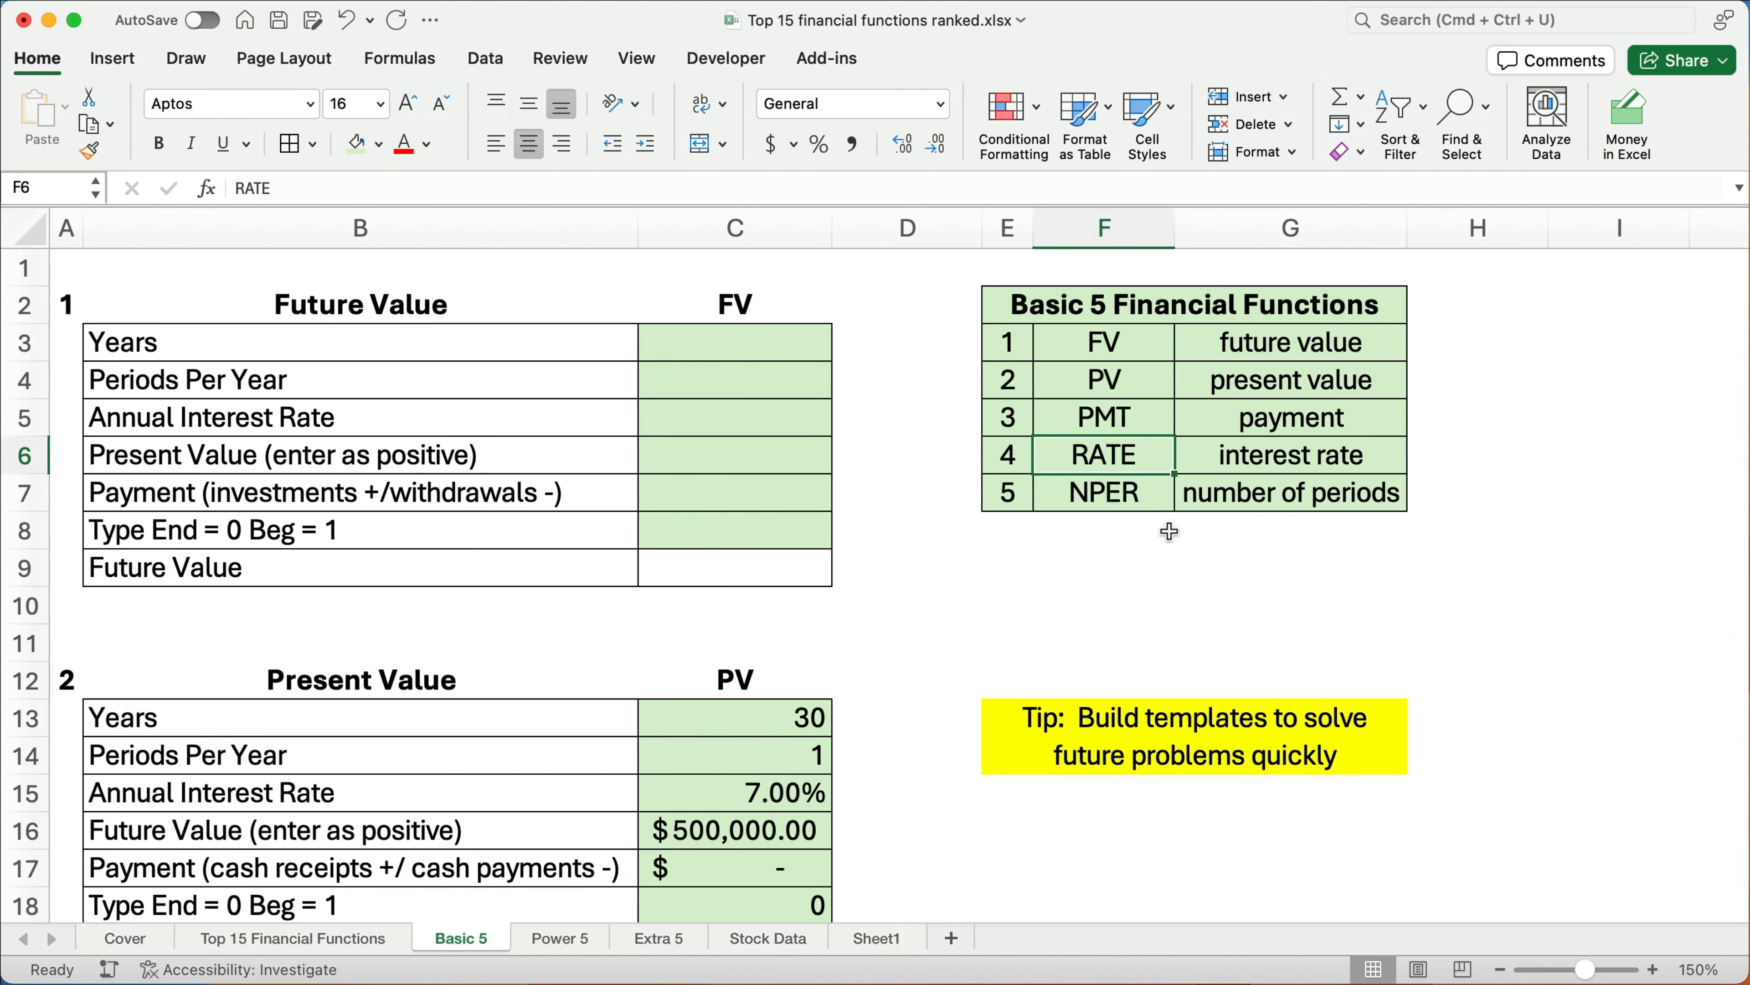
key(Down)
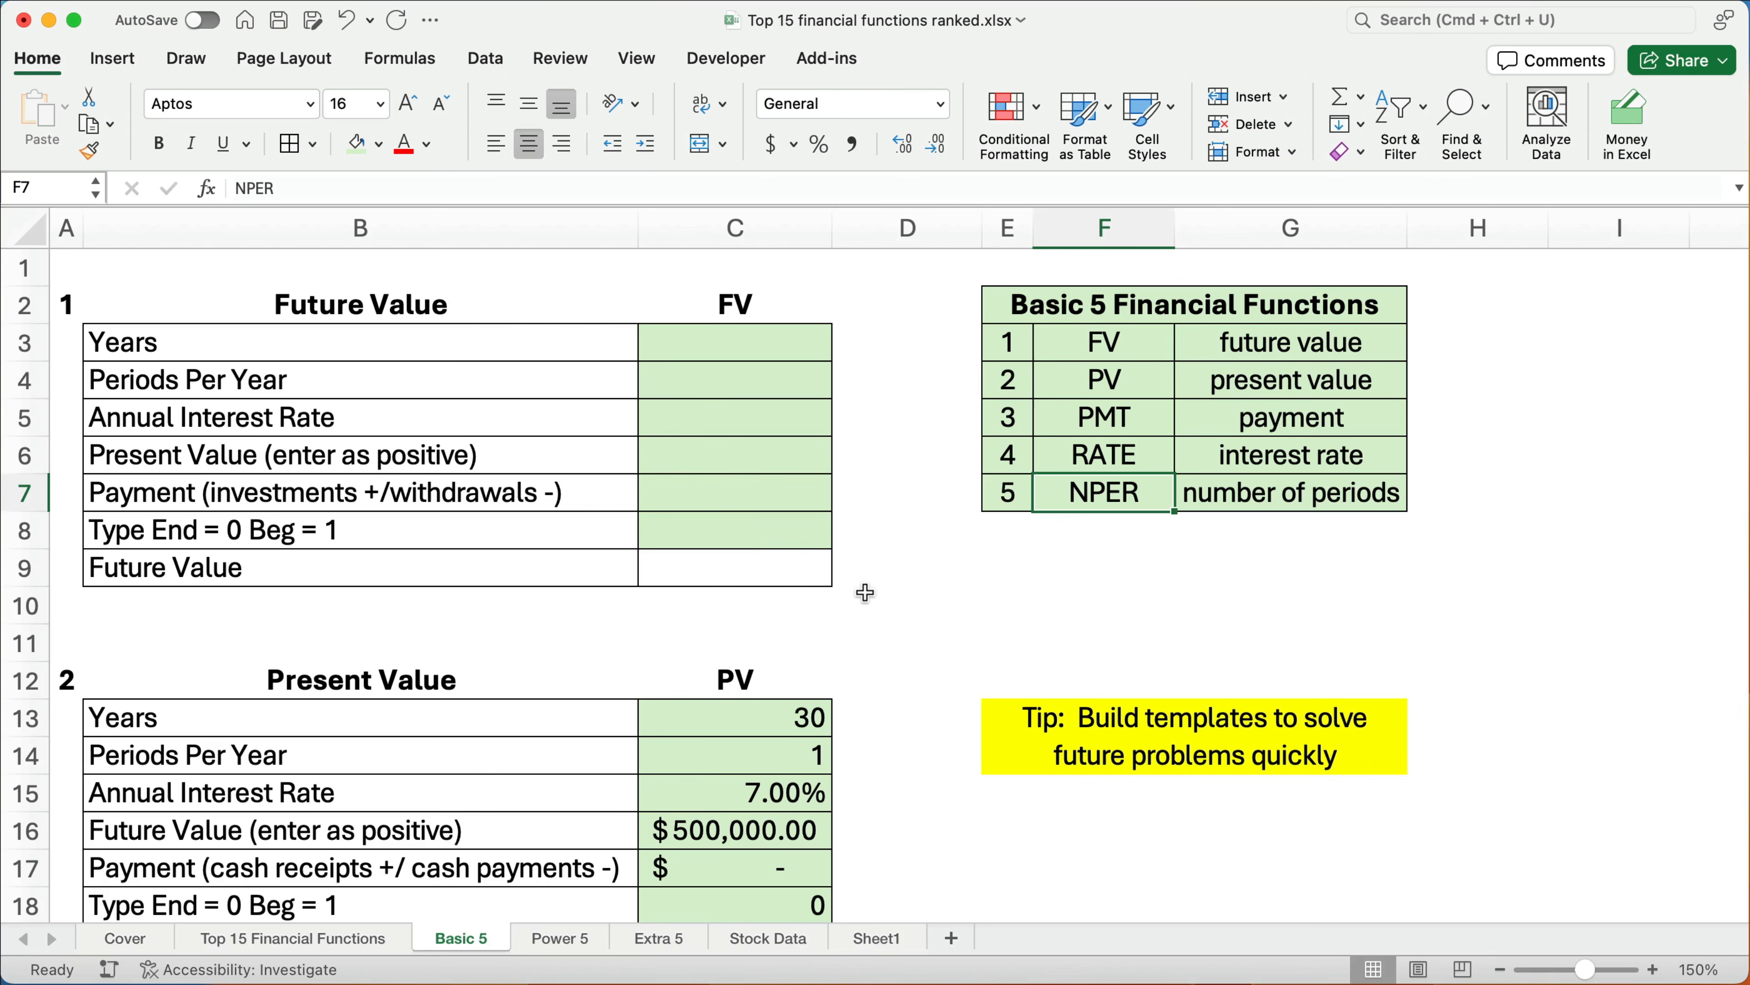
In the Future Value template, enter 10 years, 12 periods per year and a 9% annual interest rate in C3:C5.
click(728, 353)
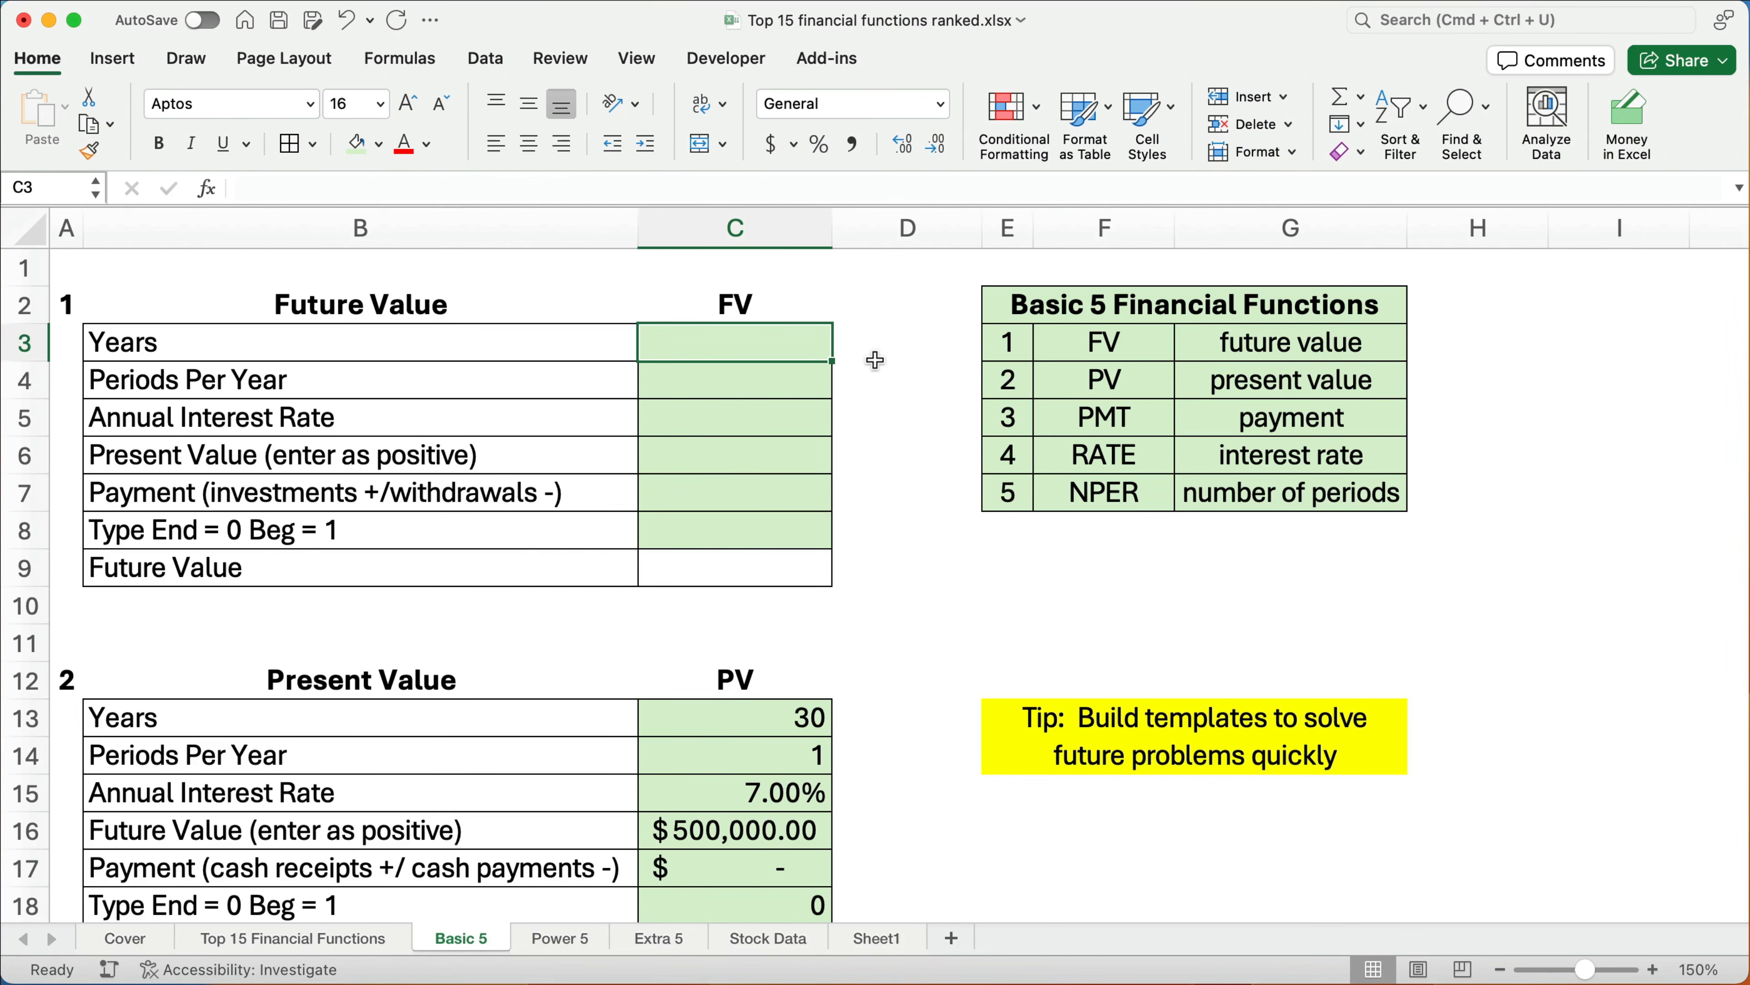
text(10)
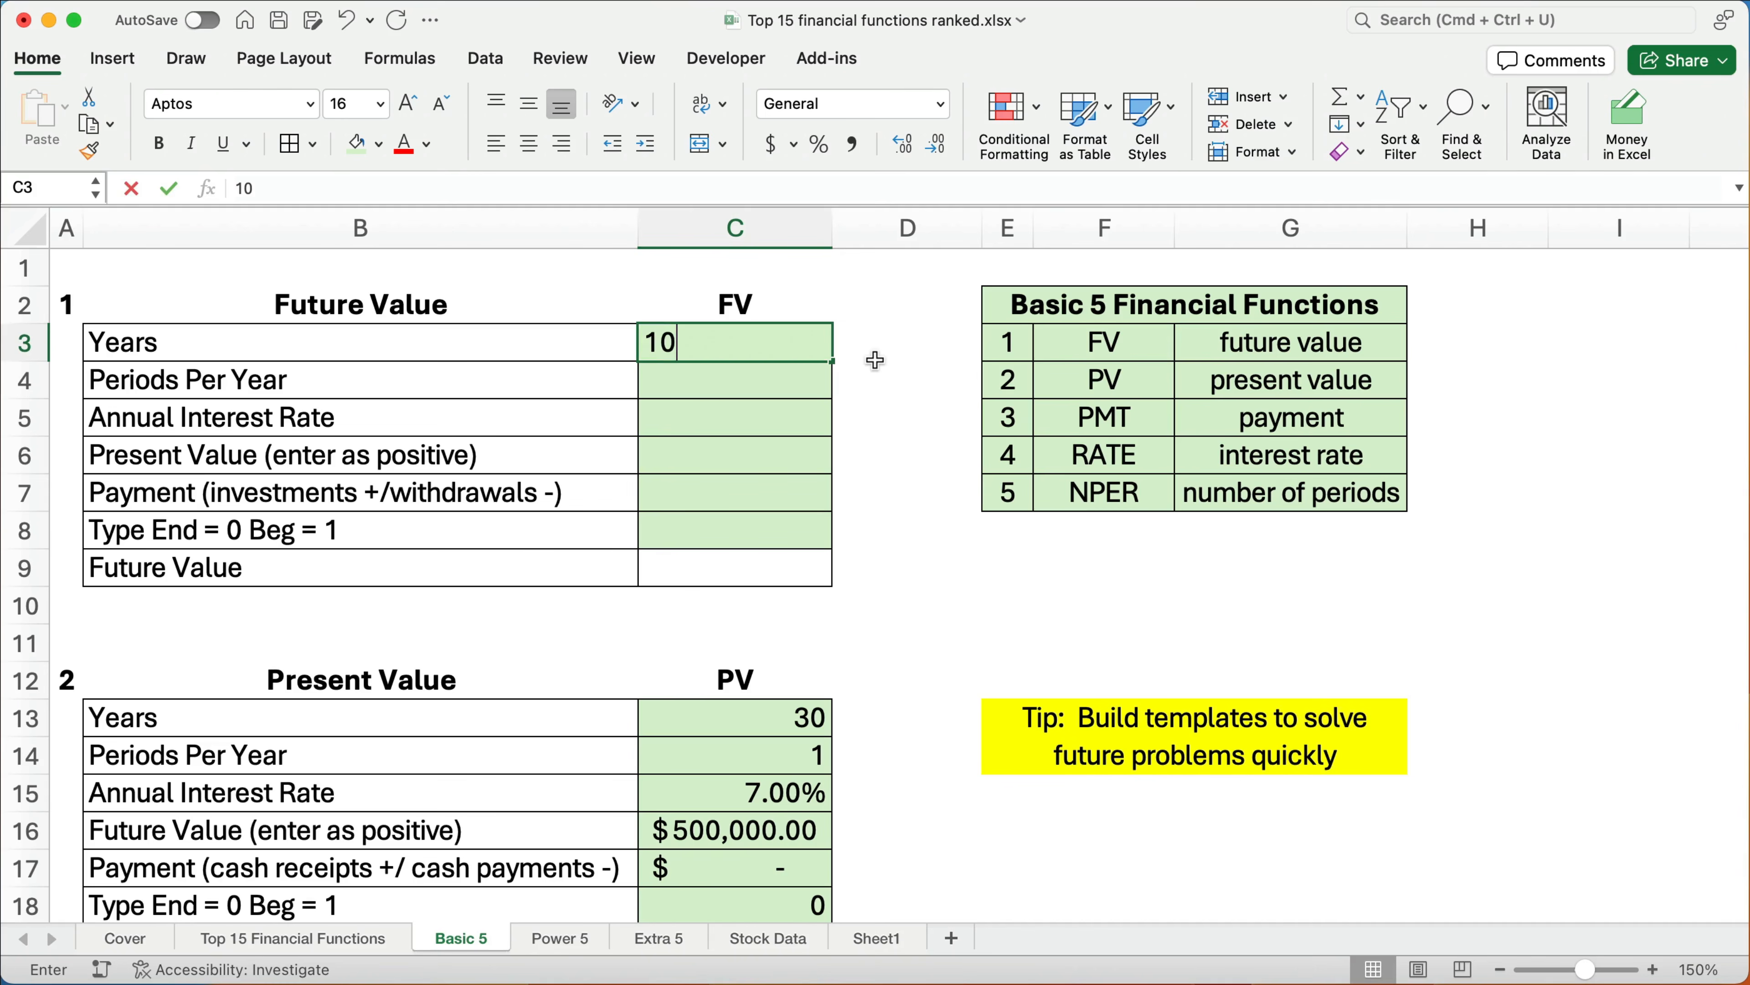
key(Return)
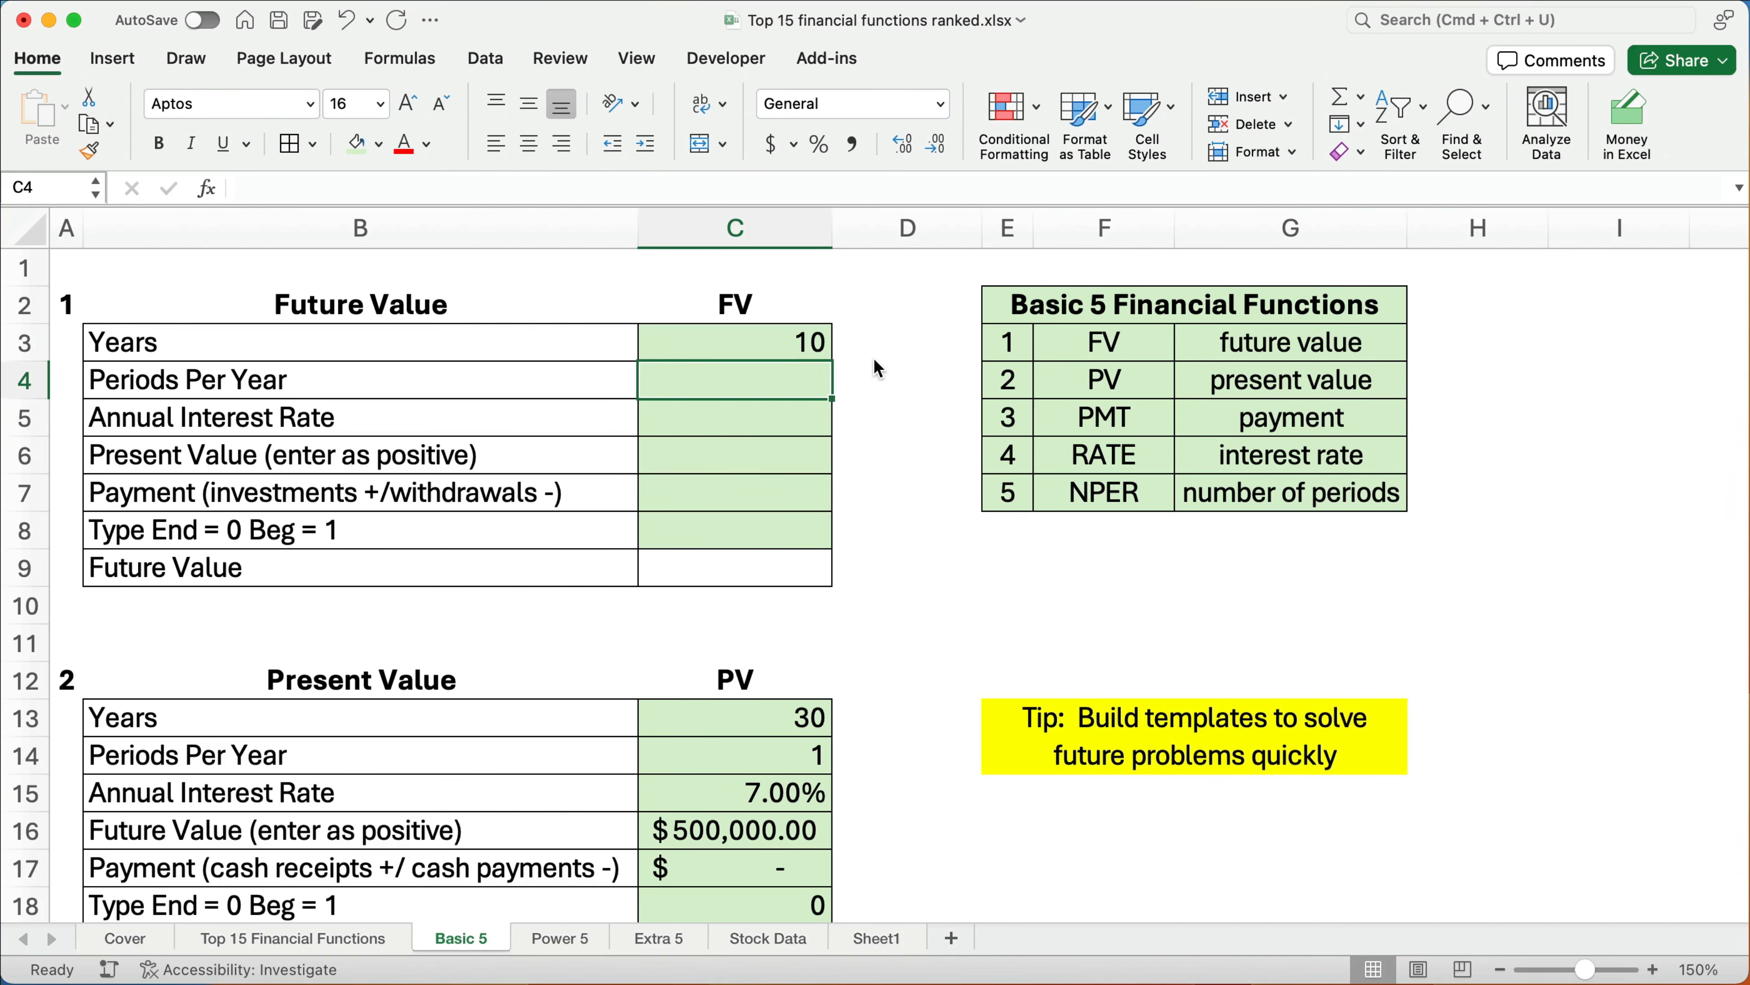
text(12)
key(Return)
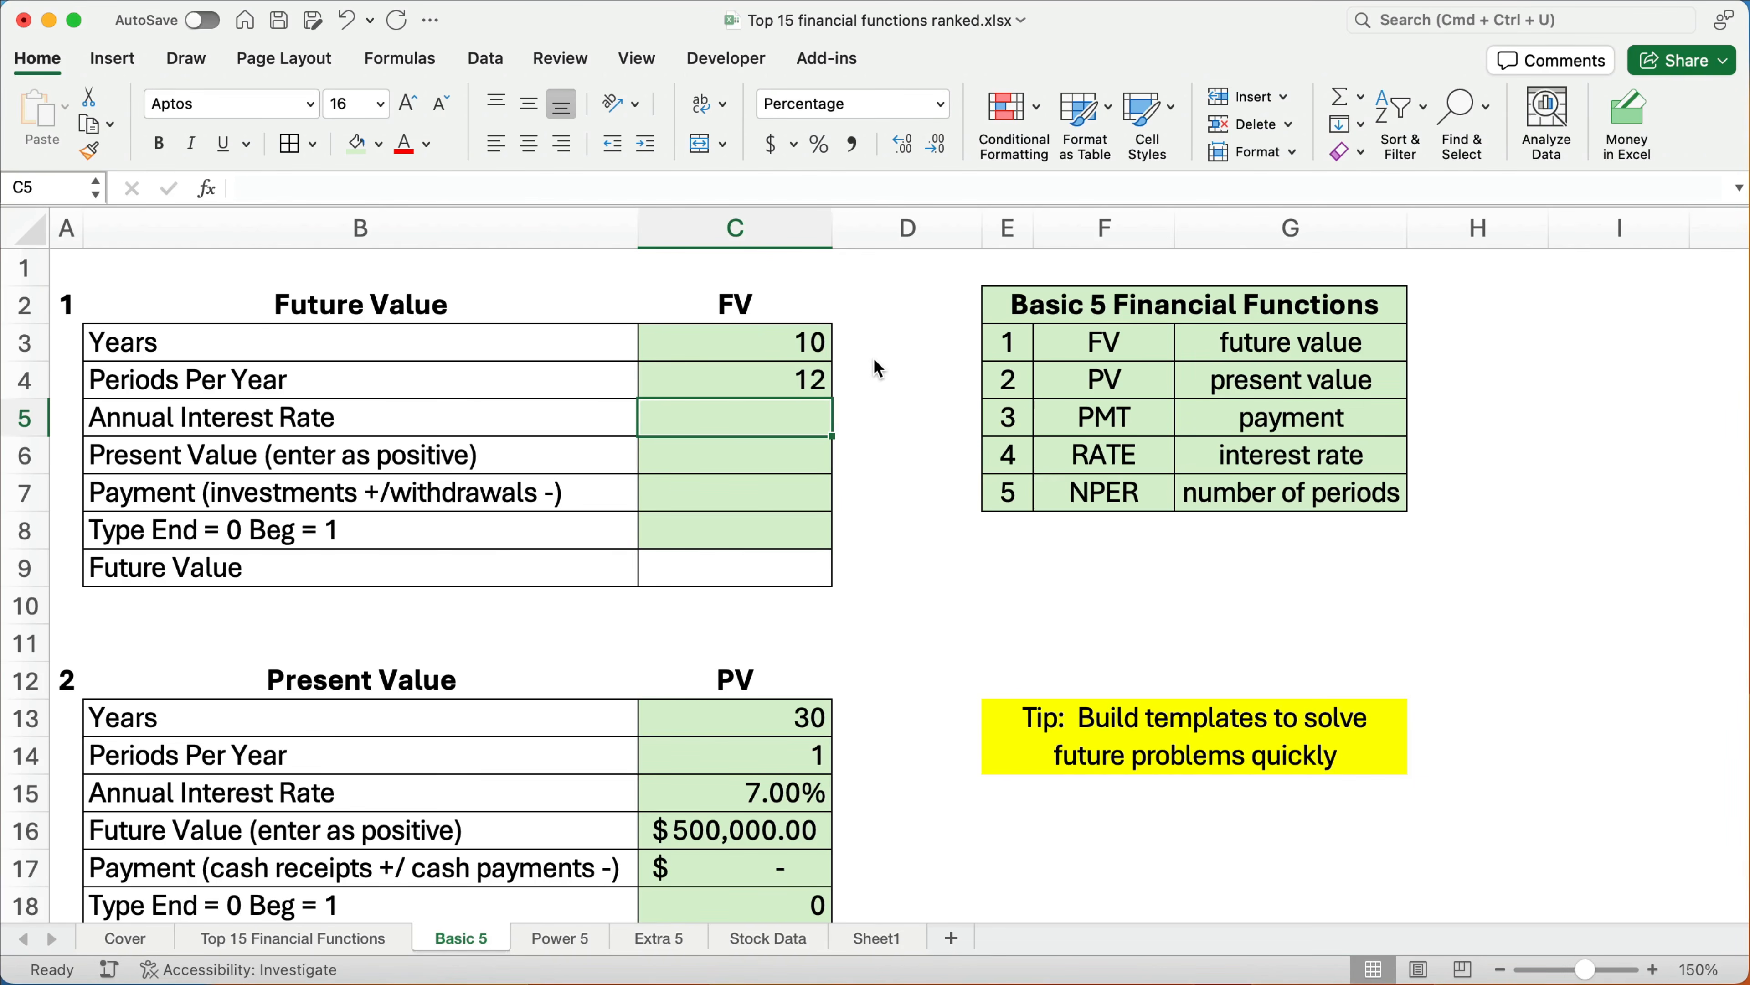
text(9)
key(Return)
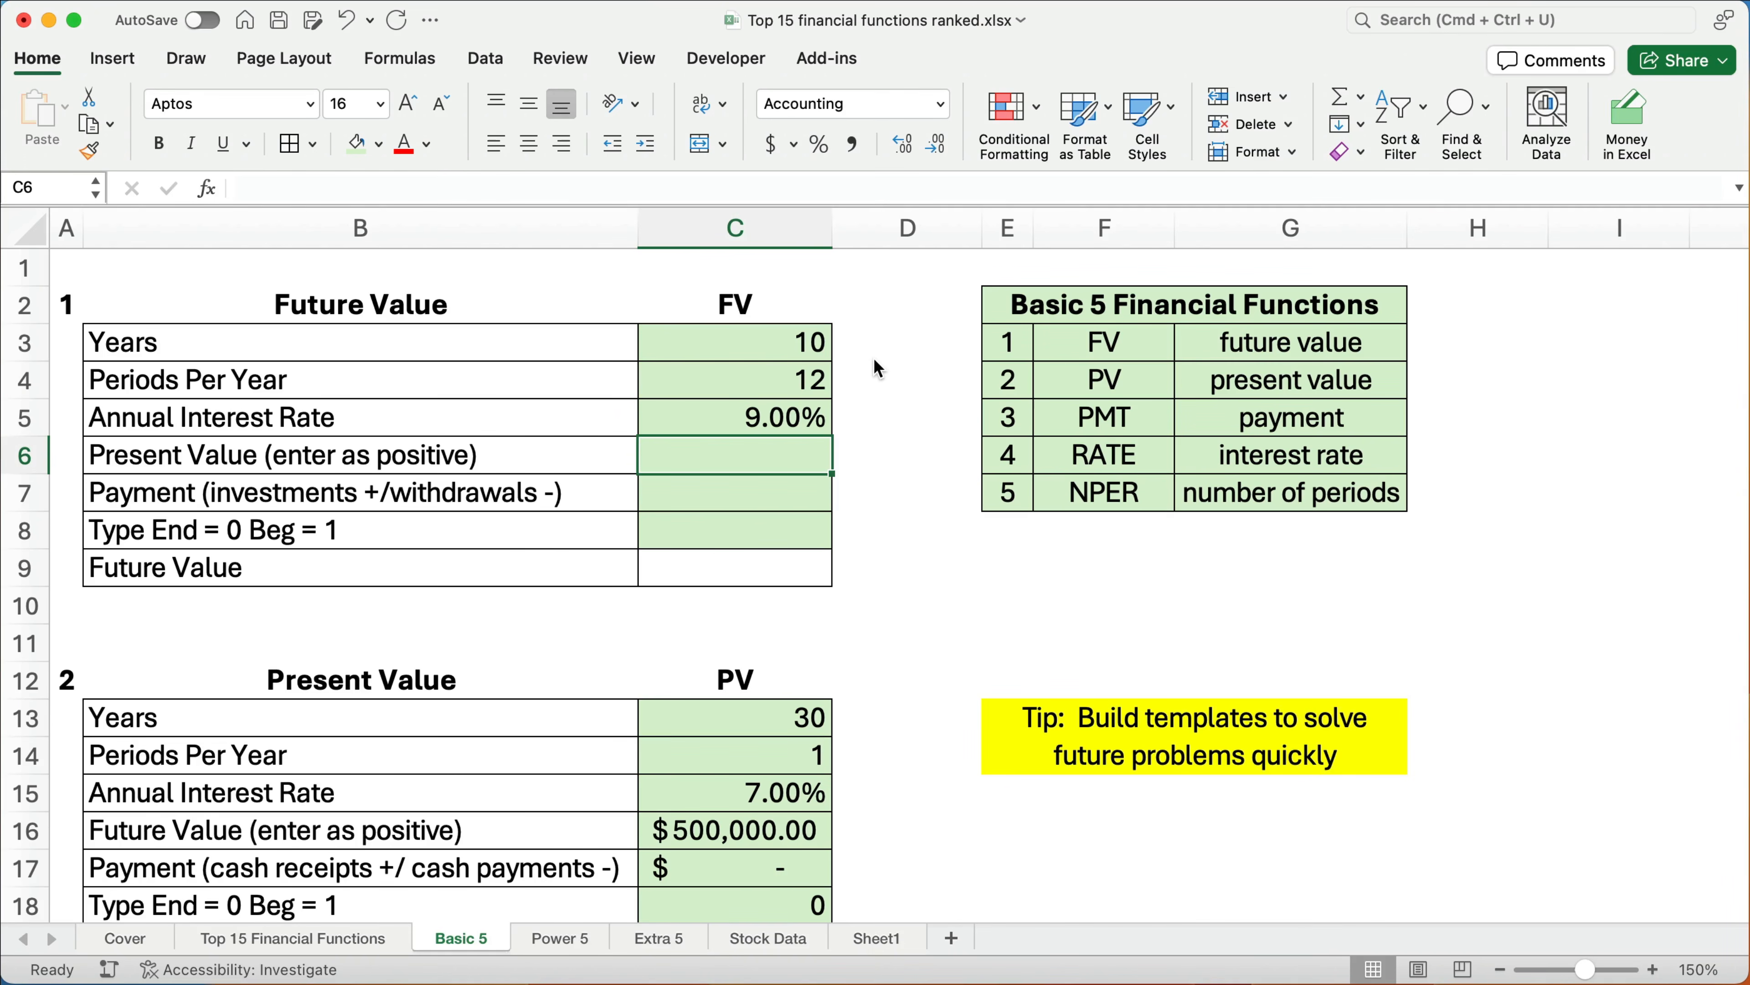
Complete the Future Value inputs in C6:C8 with a present value of 1,000, a payment of 0 and type 0.
text(1,00)
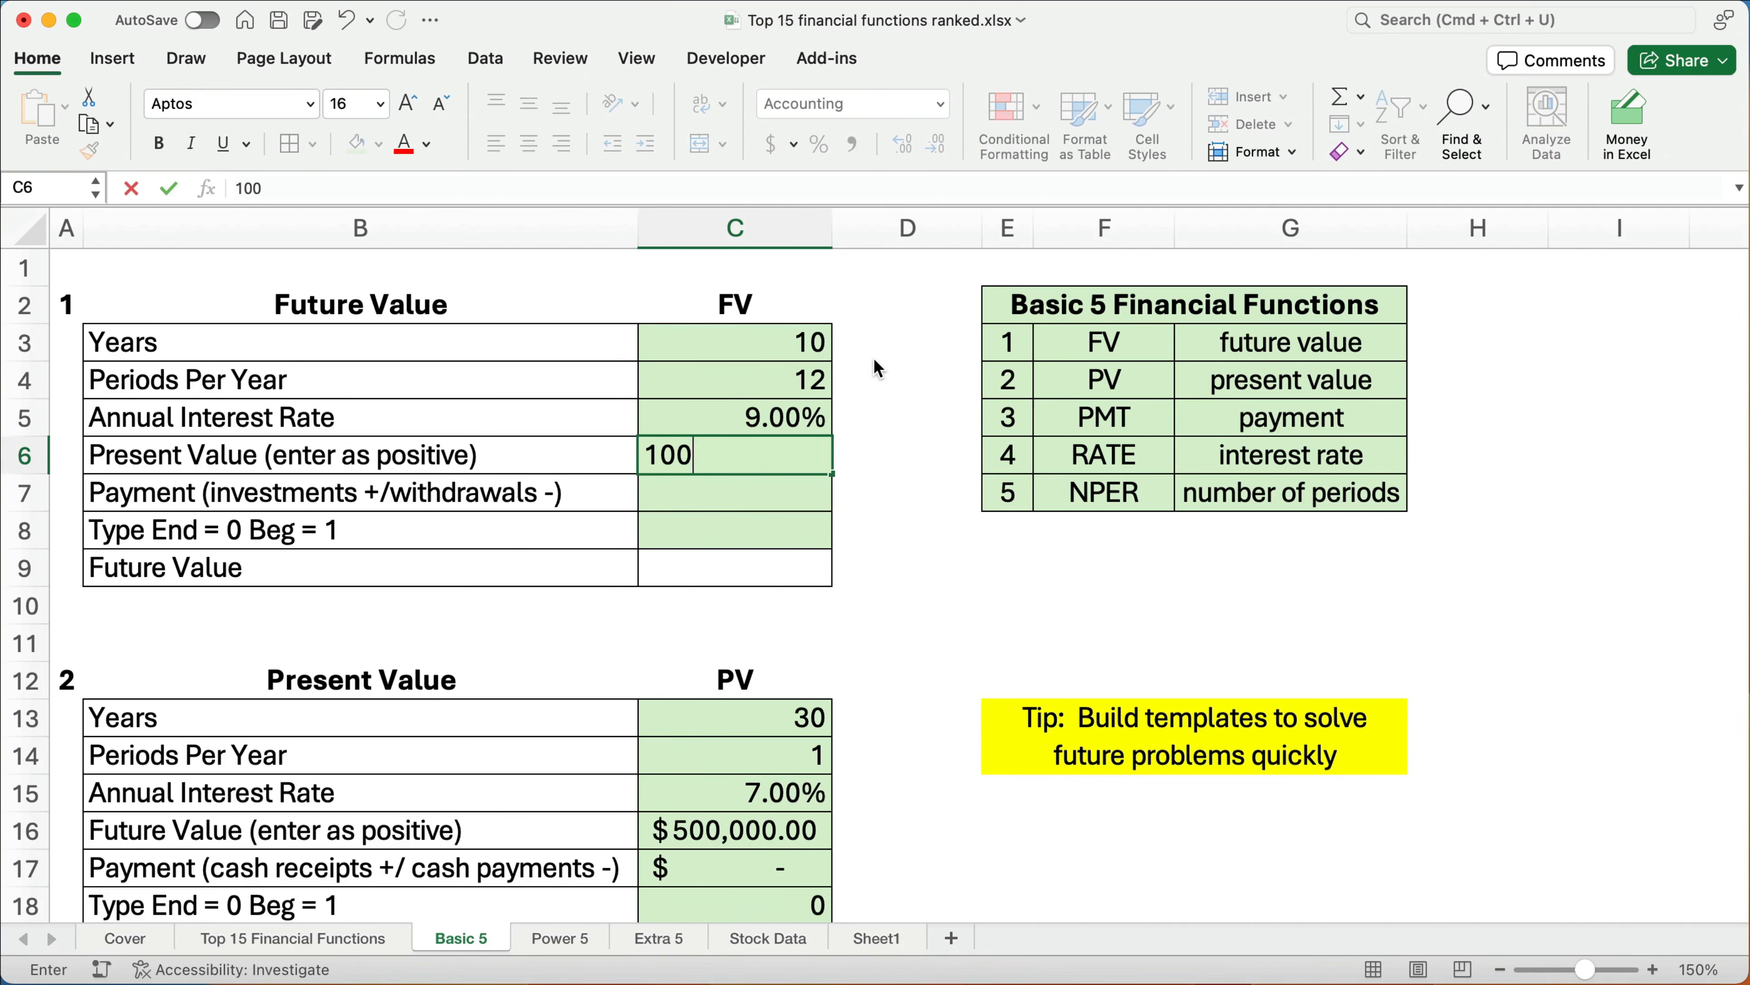
text(0)
key(Return)
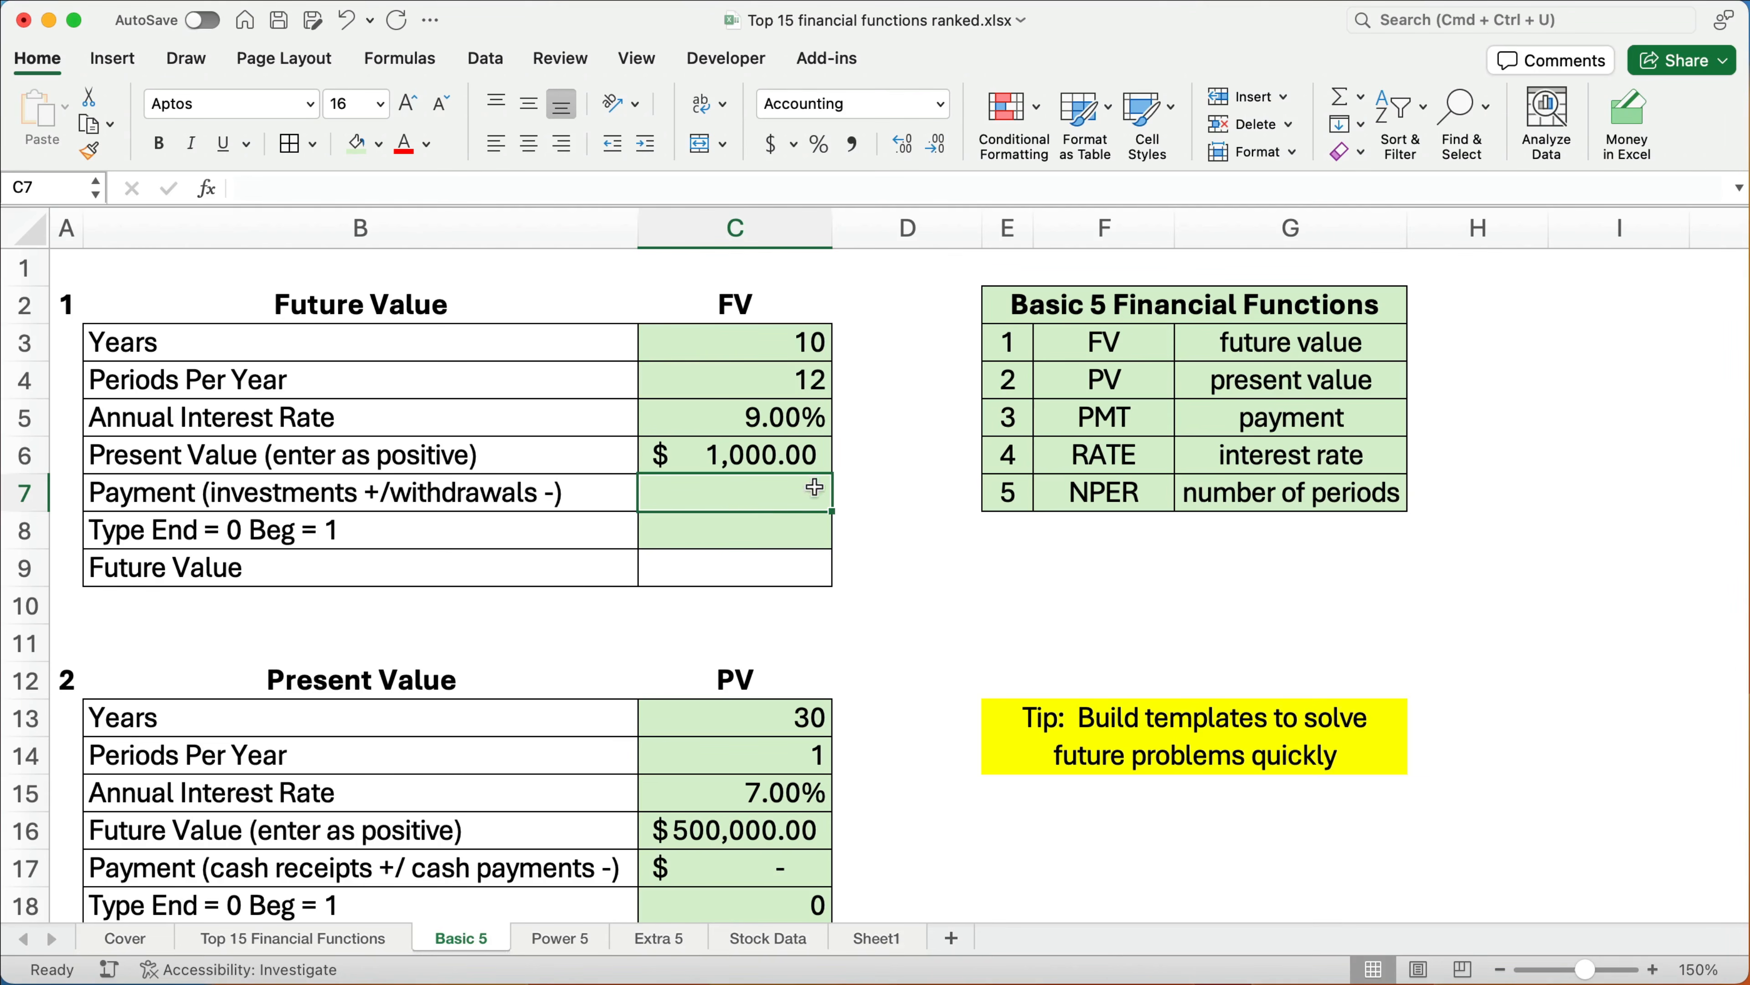
text(0)
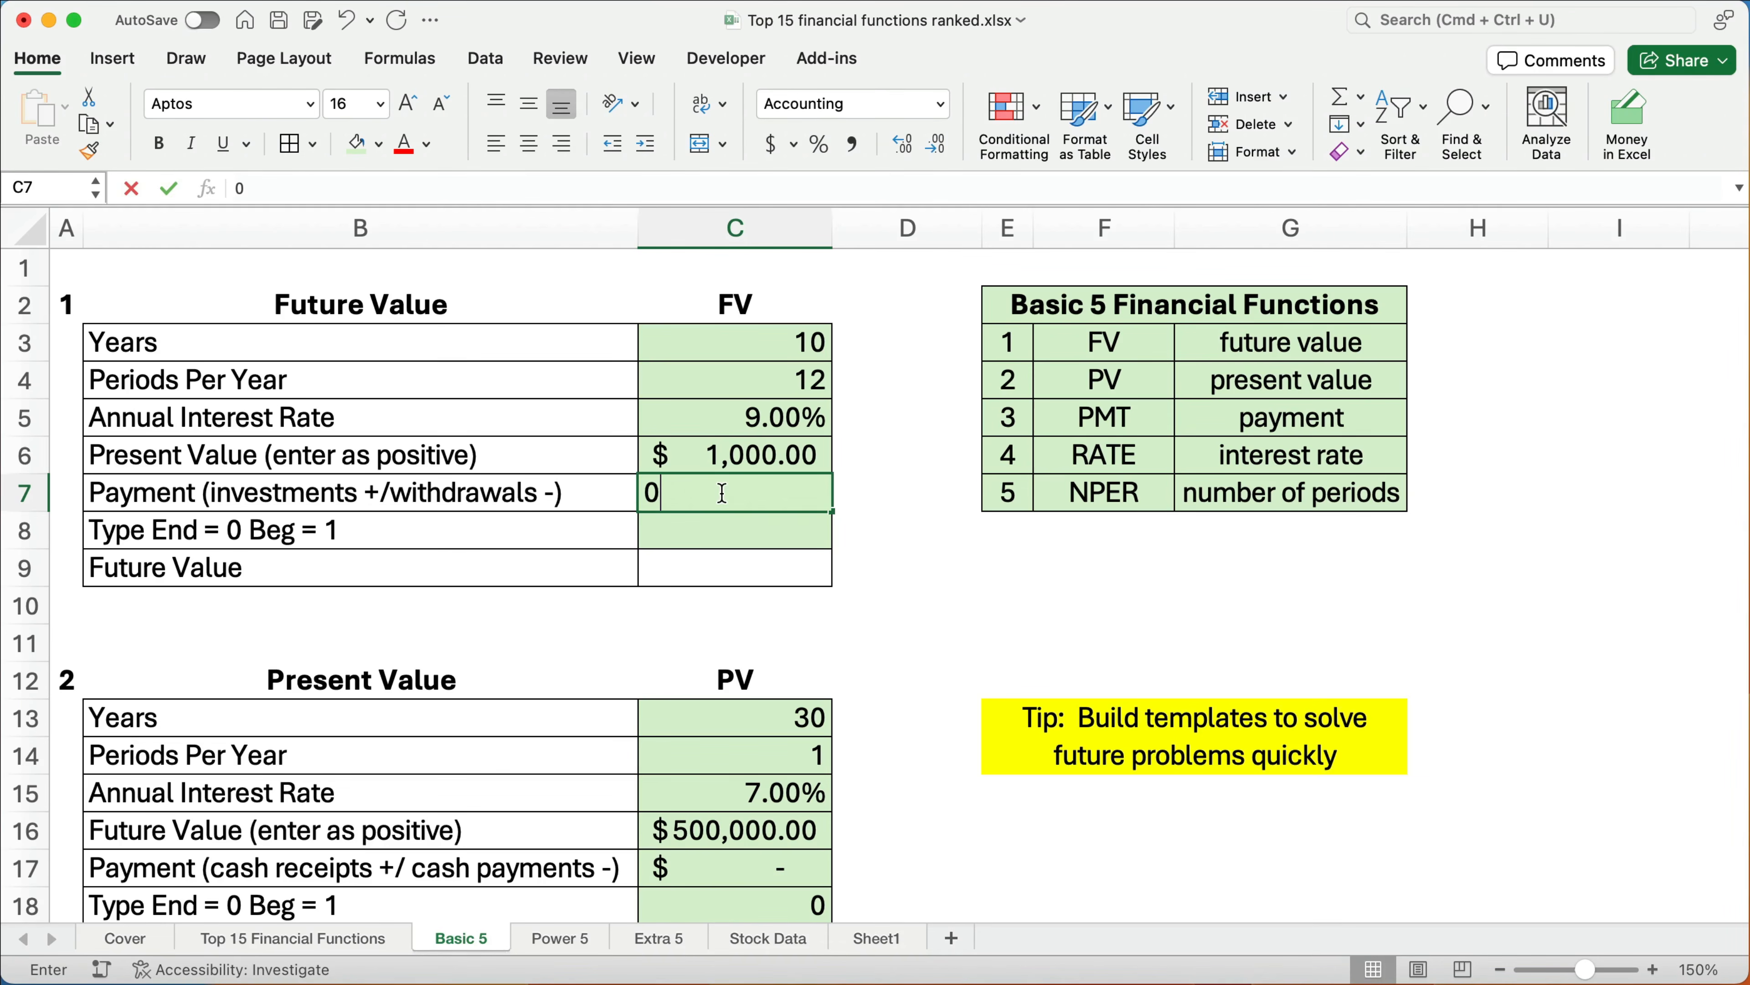
key(Return)
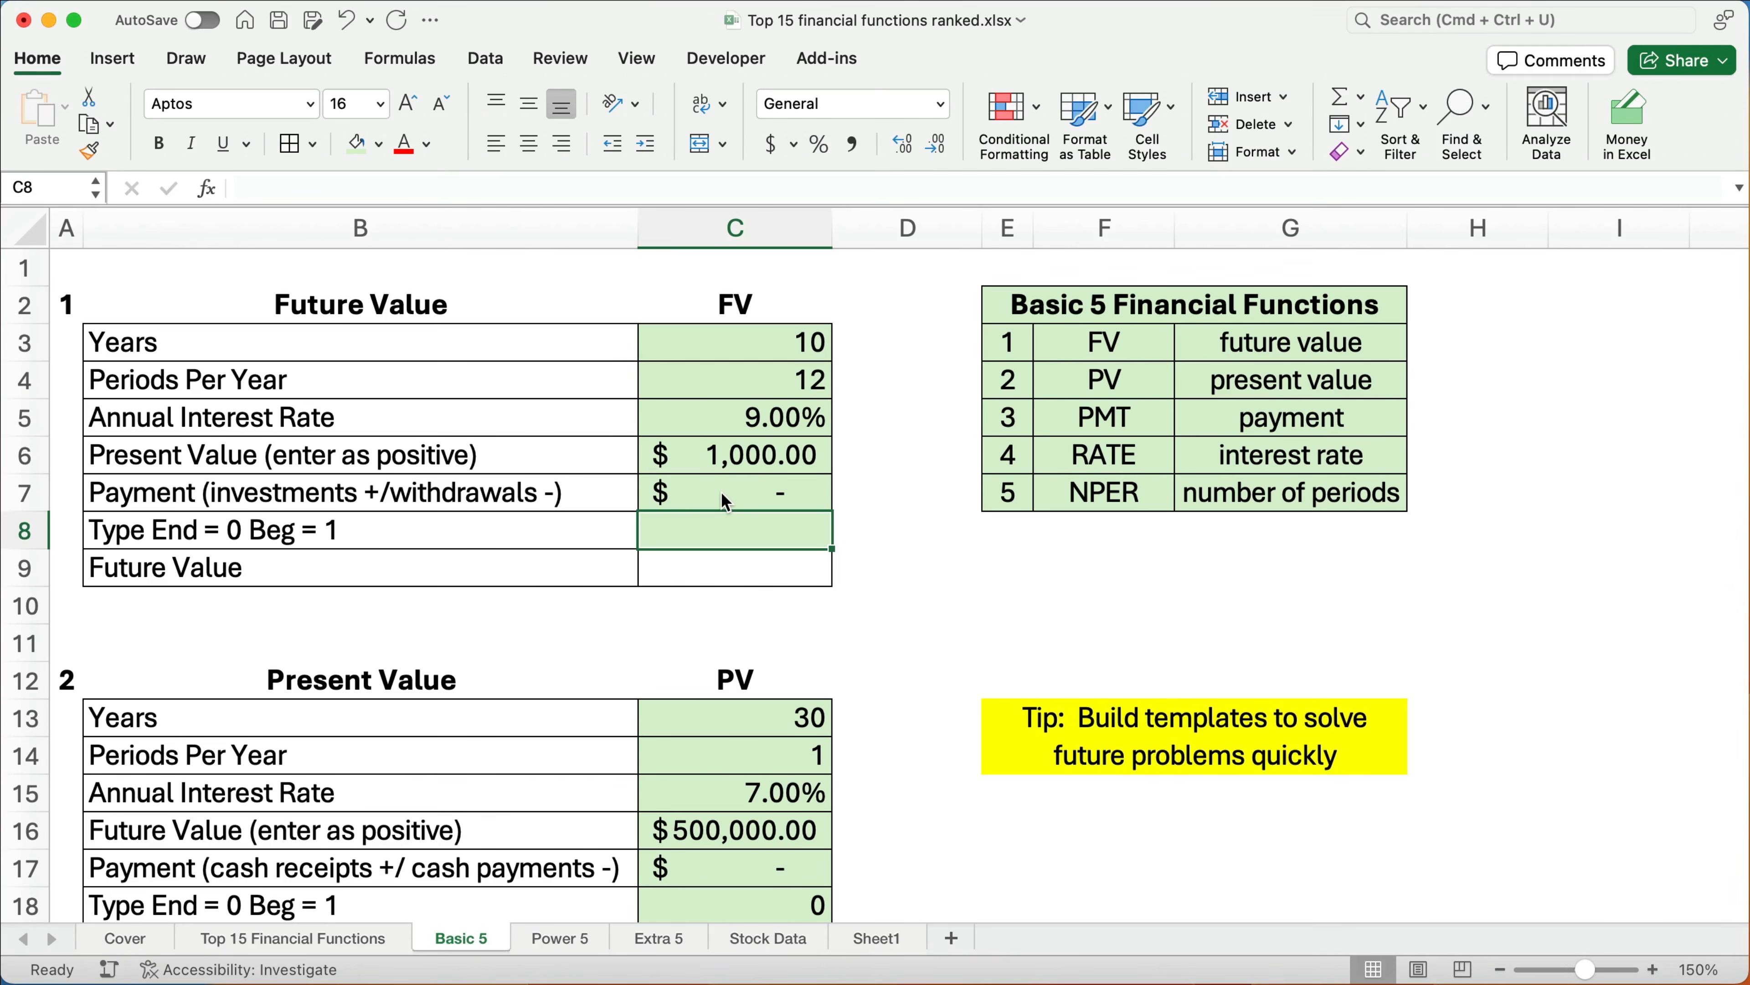
text(0)
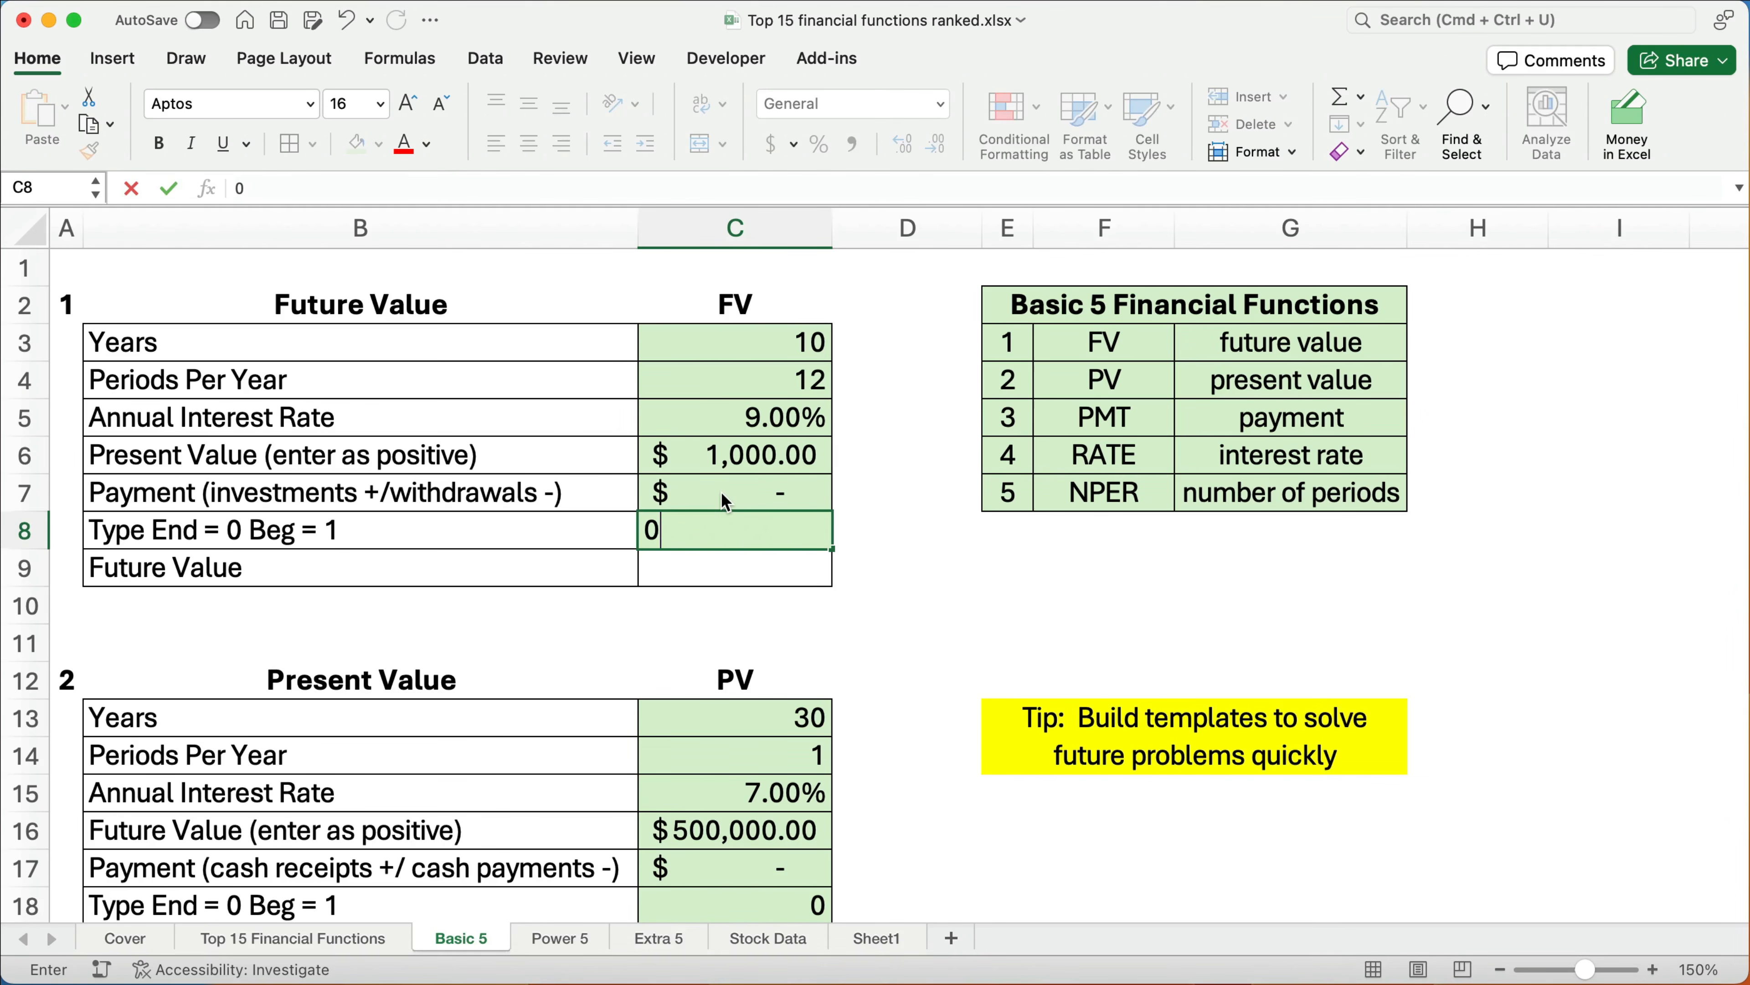
key(Return)
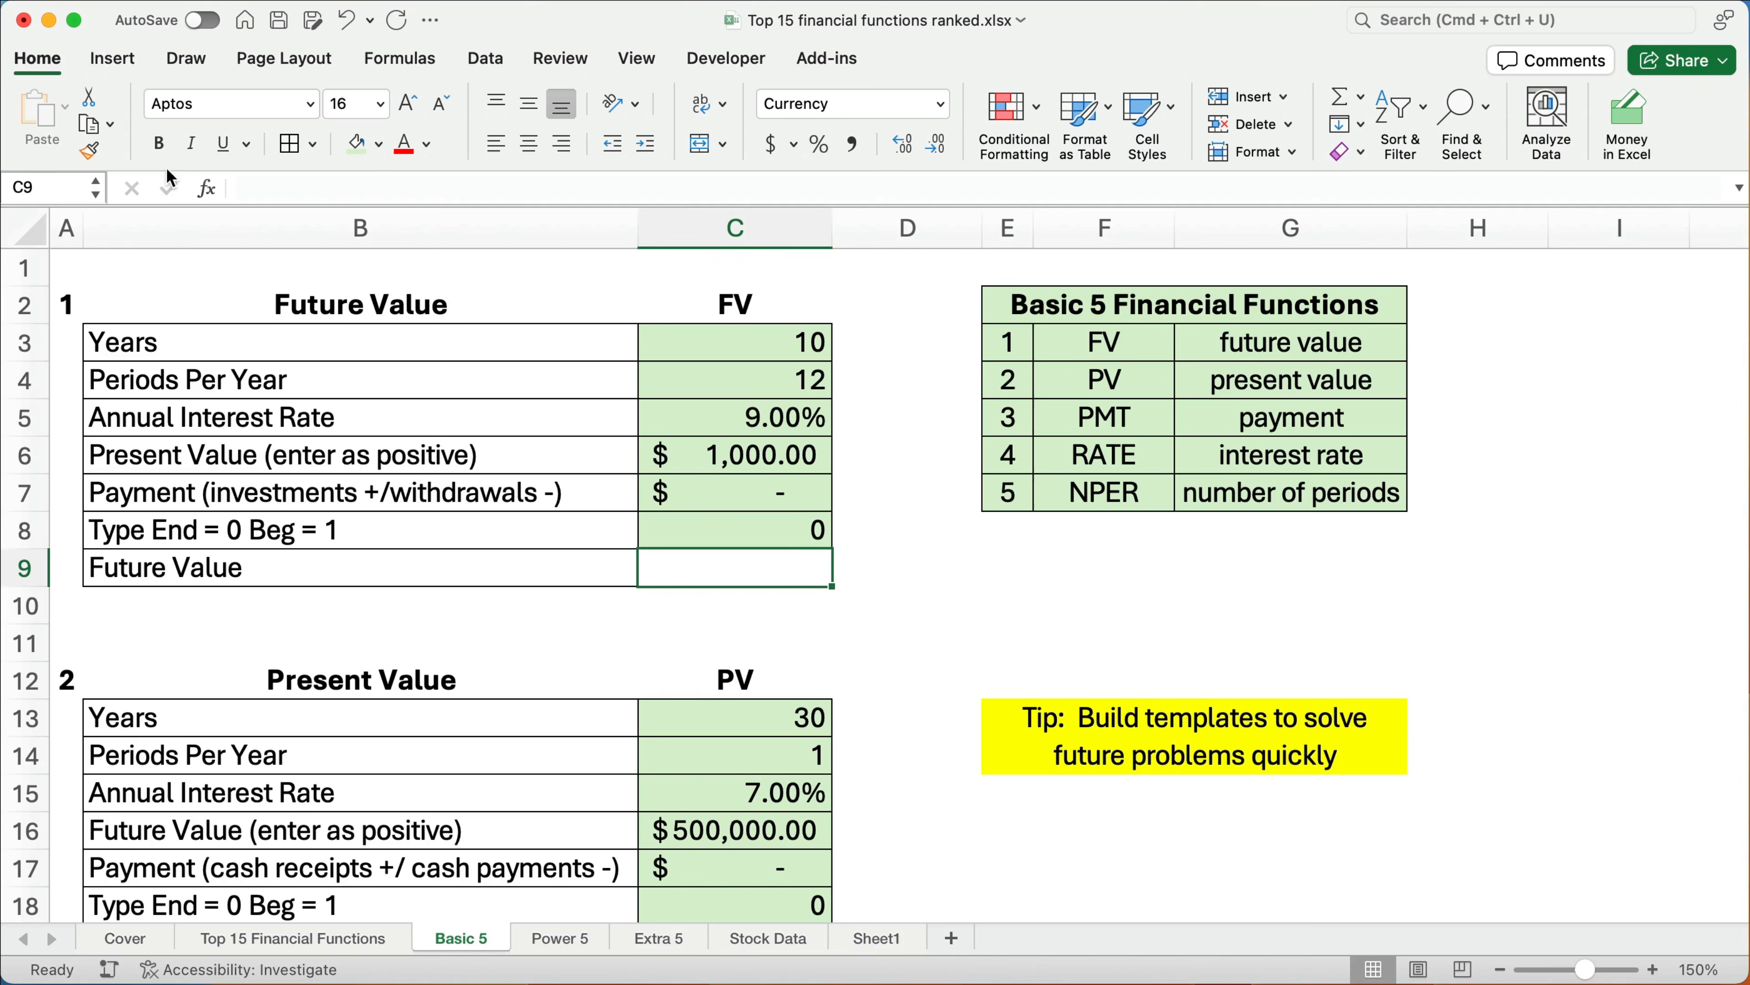
Find the FV function in the Formula Builder and insert it in the Future Value result cell C9.
click(276, 187)
click(207, 188)
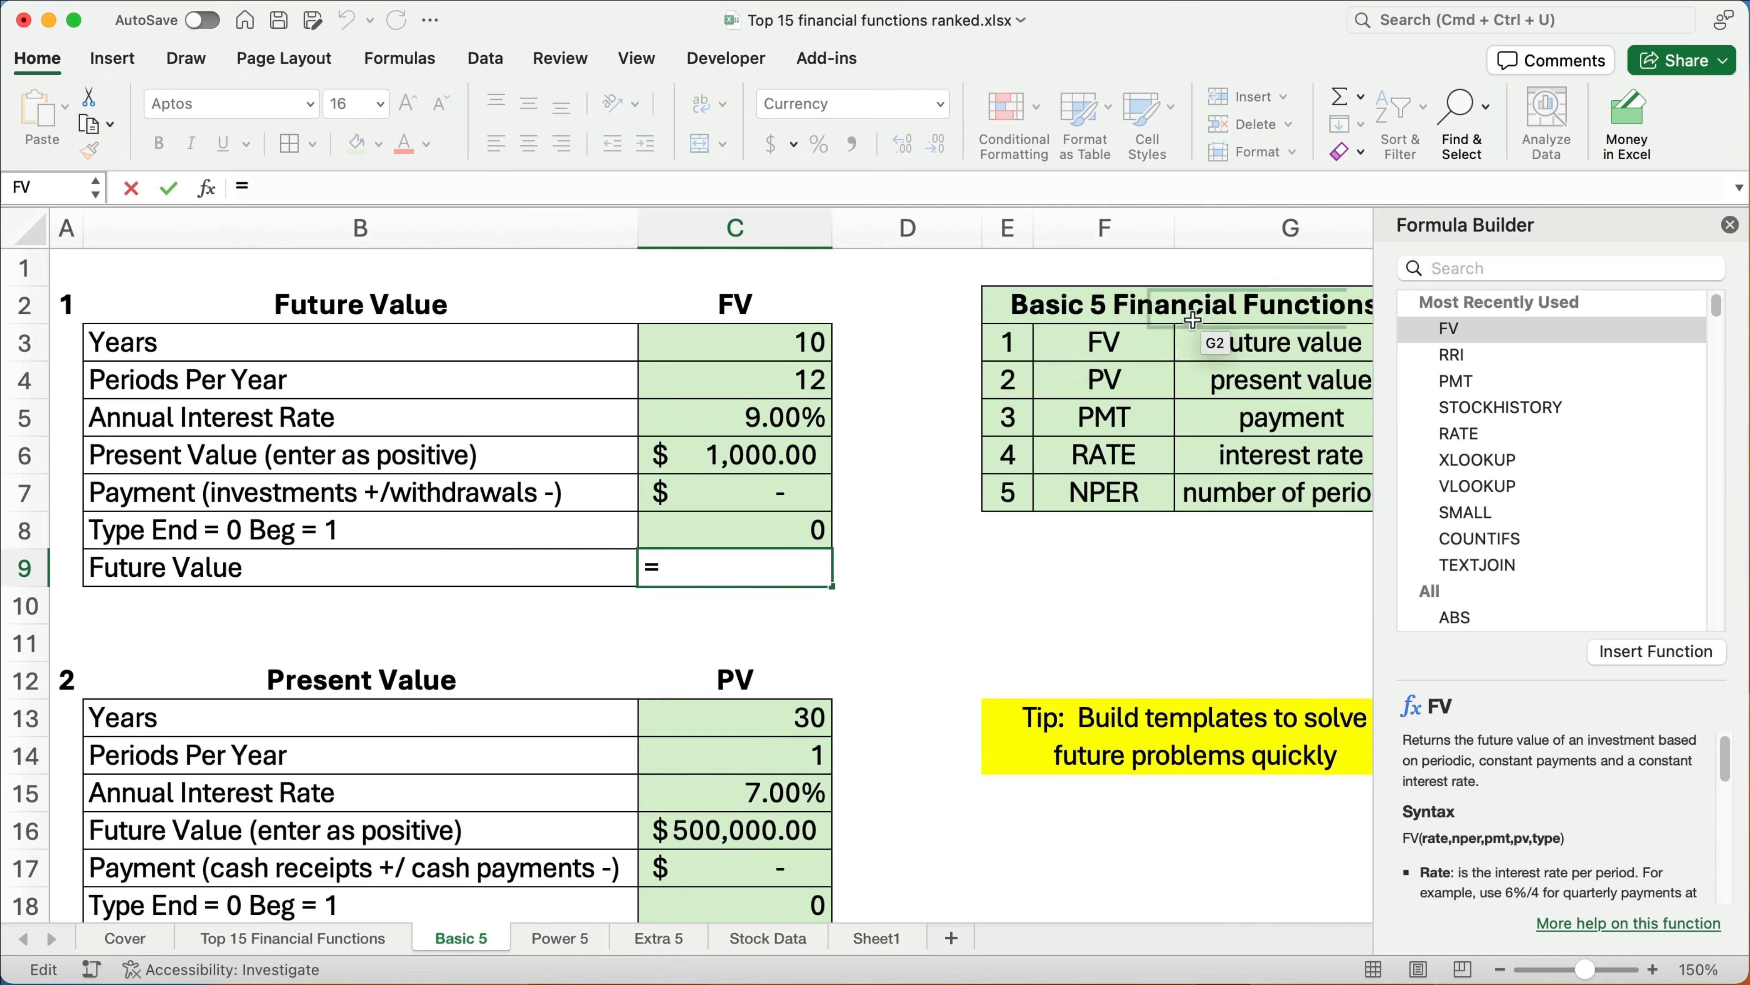
click(1464, 267)
text(fv)
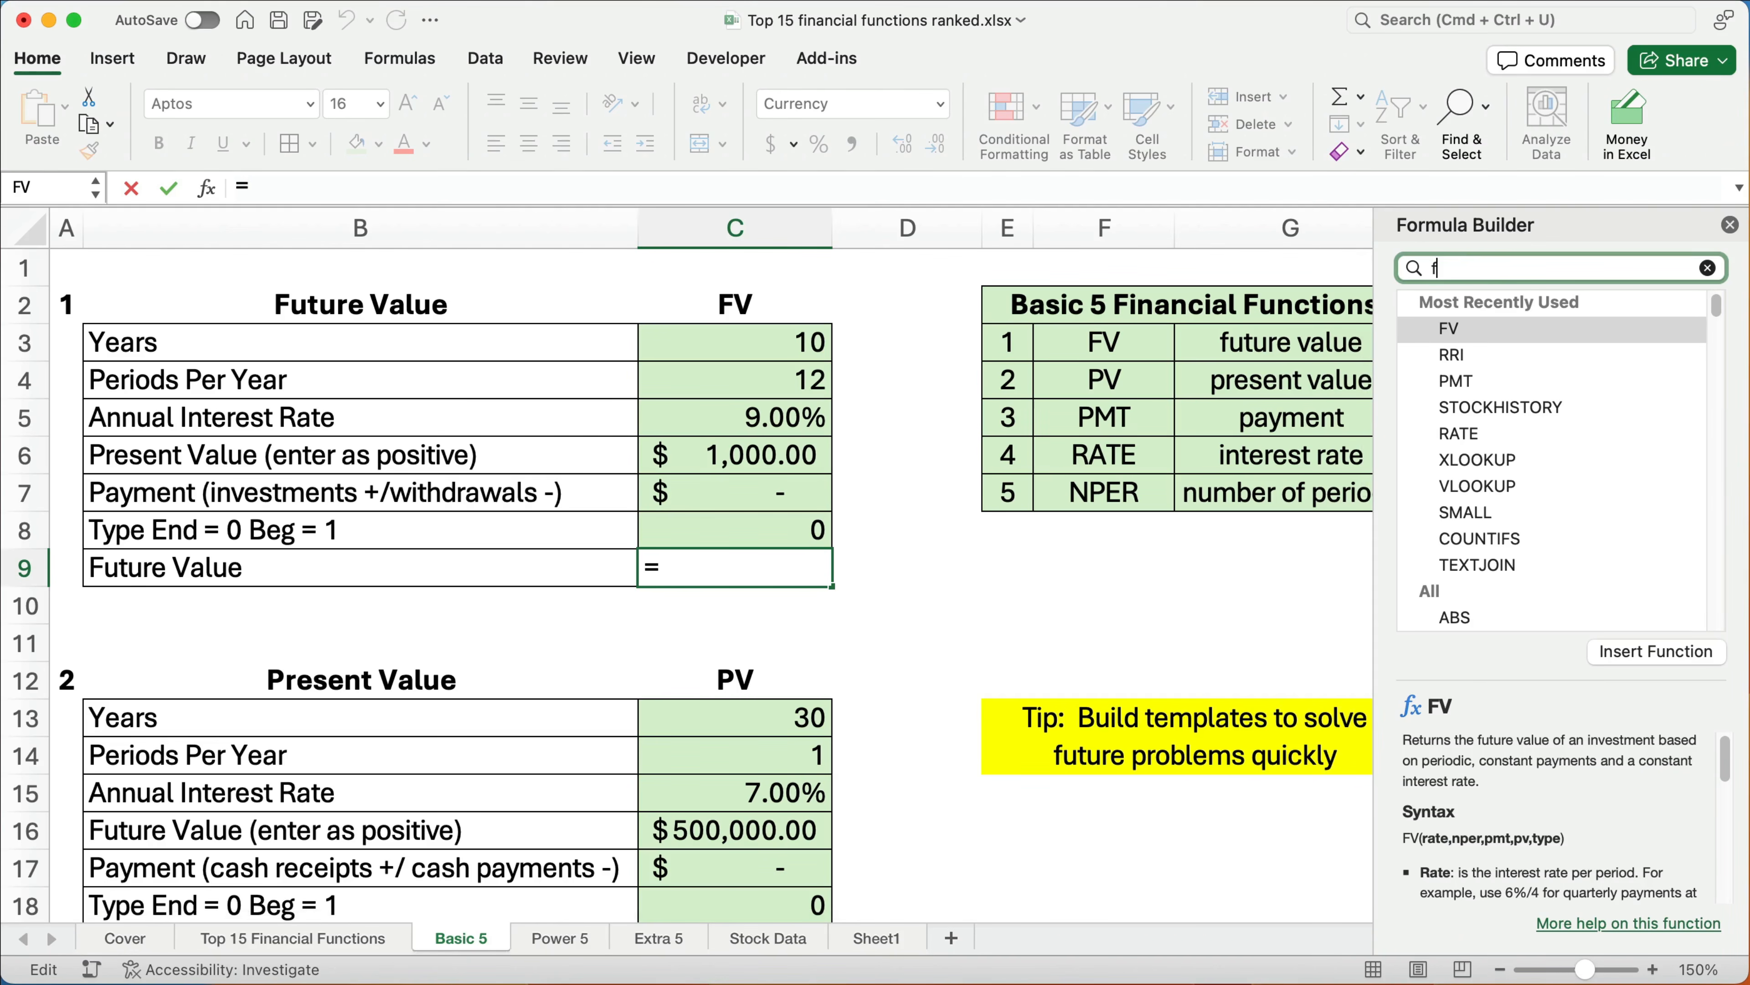
double_click(1485, 328)
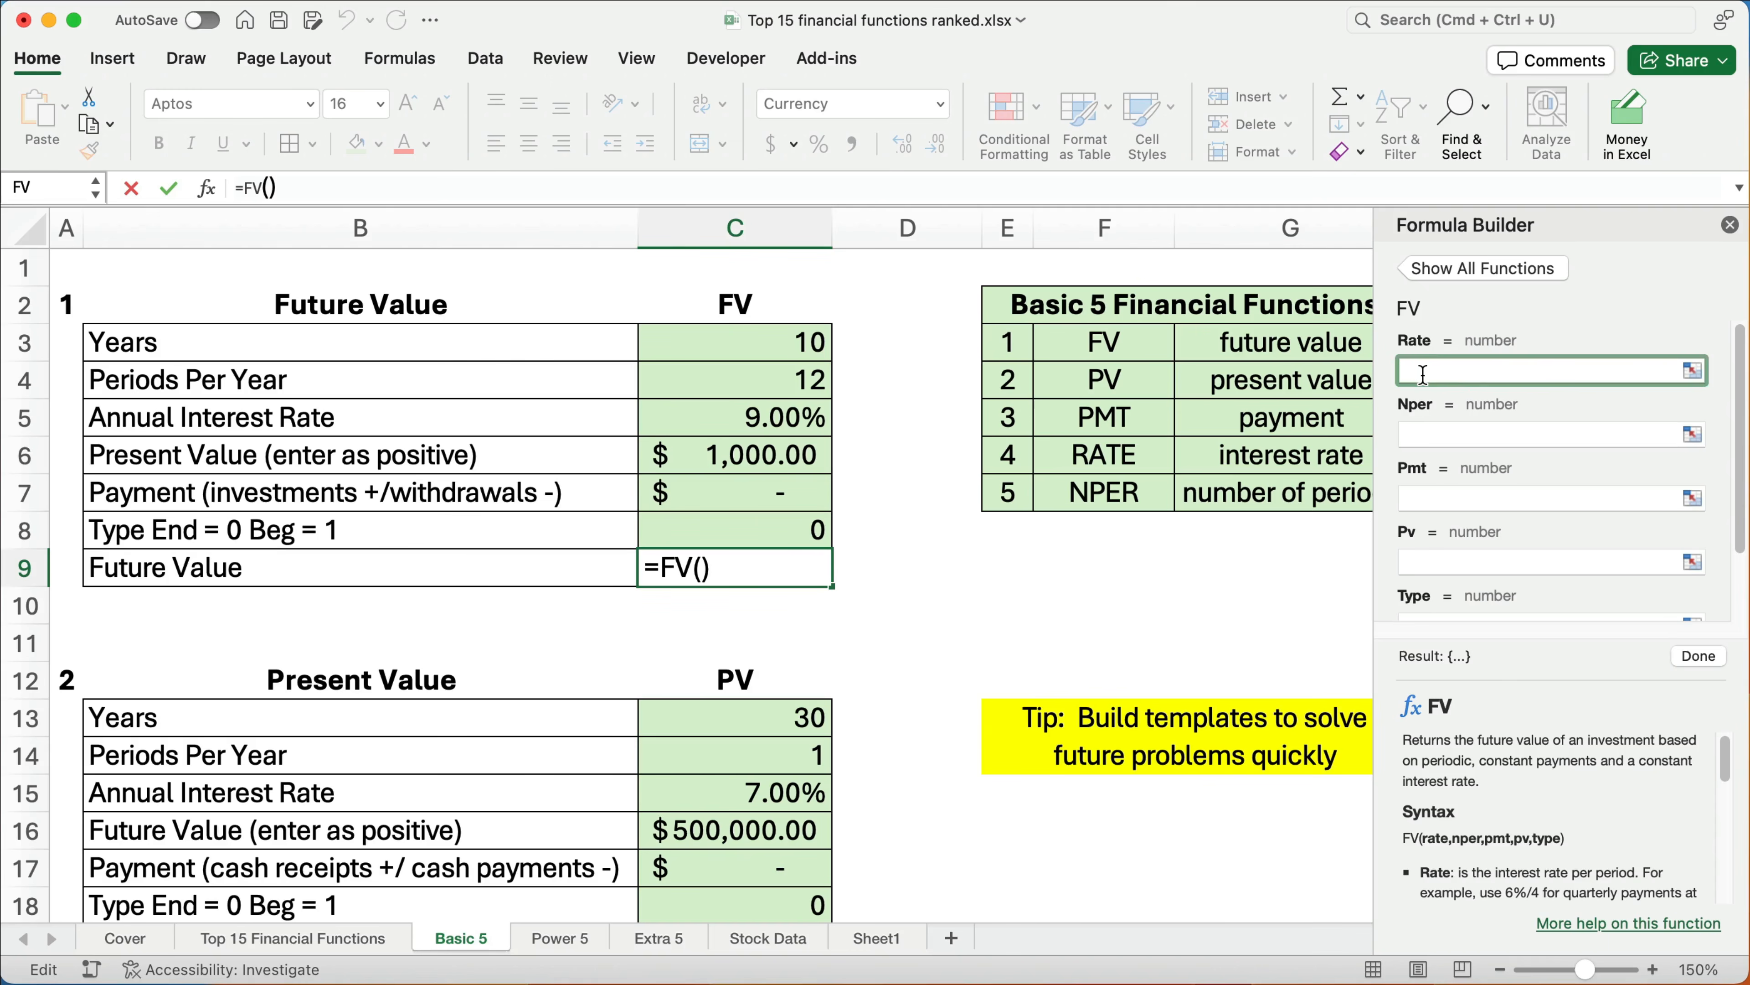
Set the FV function's Rate argument to C5/C4 and its Nper argument to C3*C4.
click(788, 419)
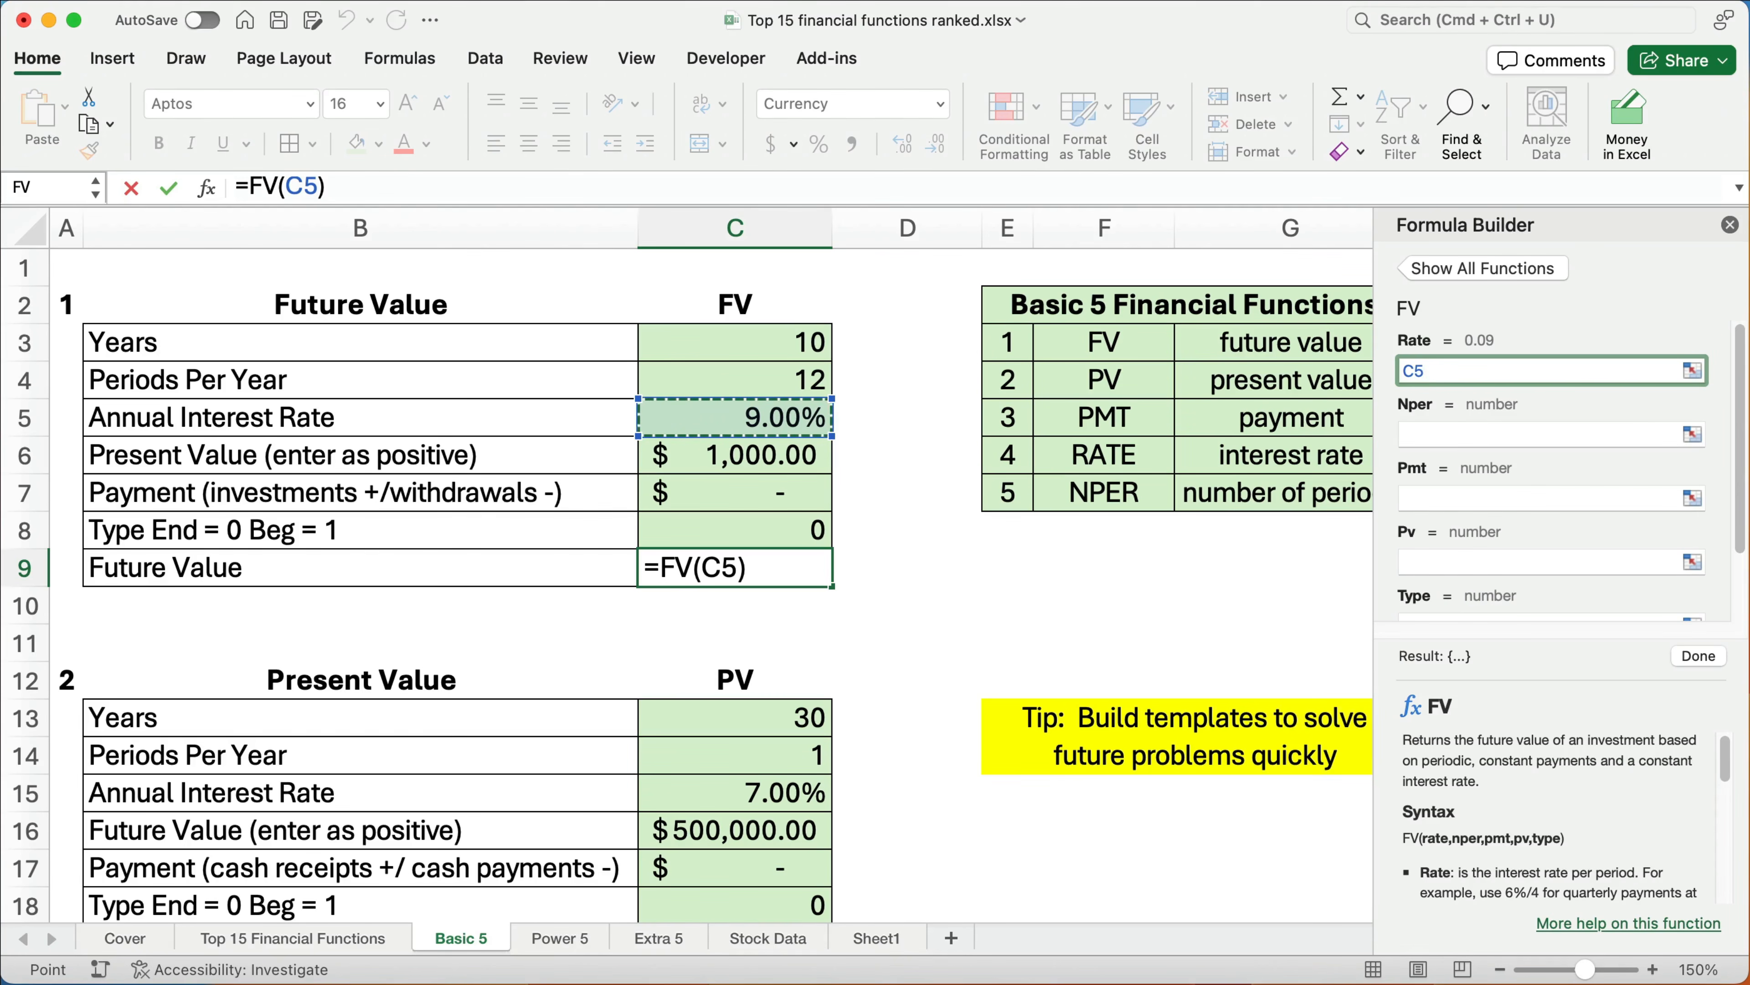
text(/)
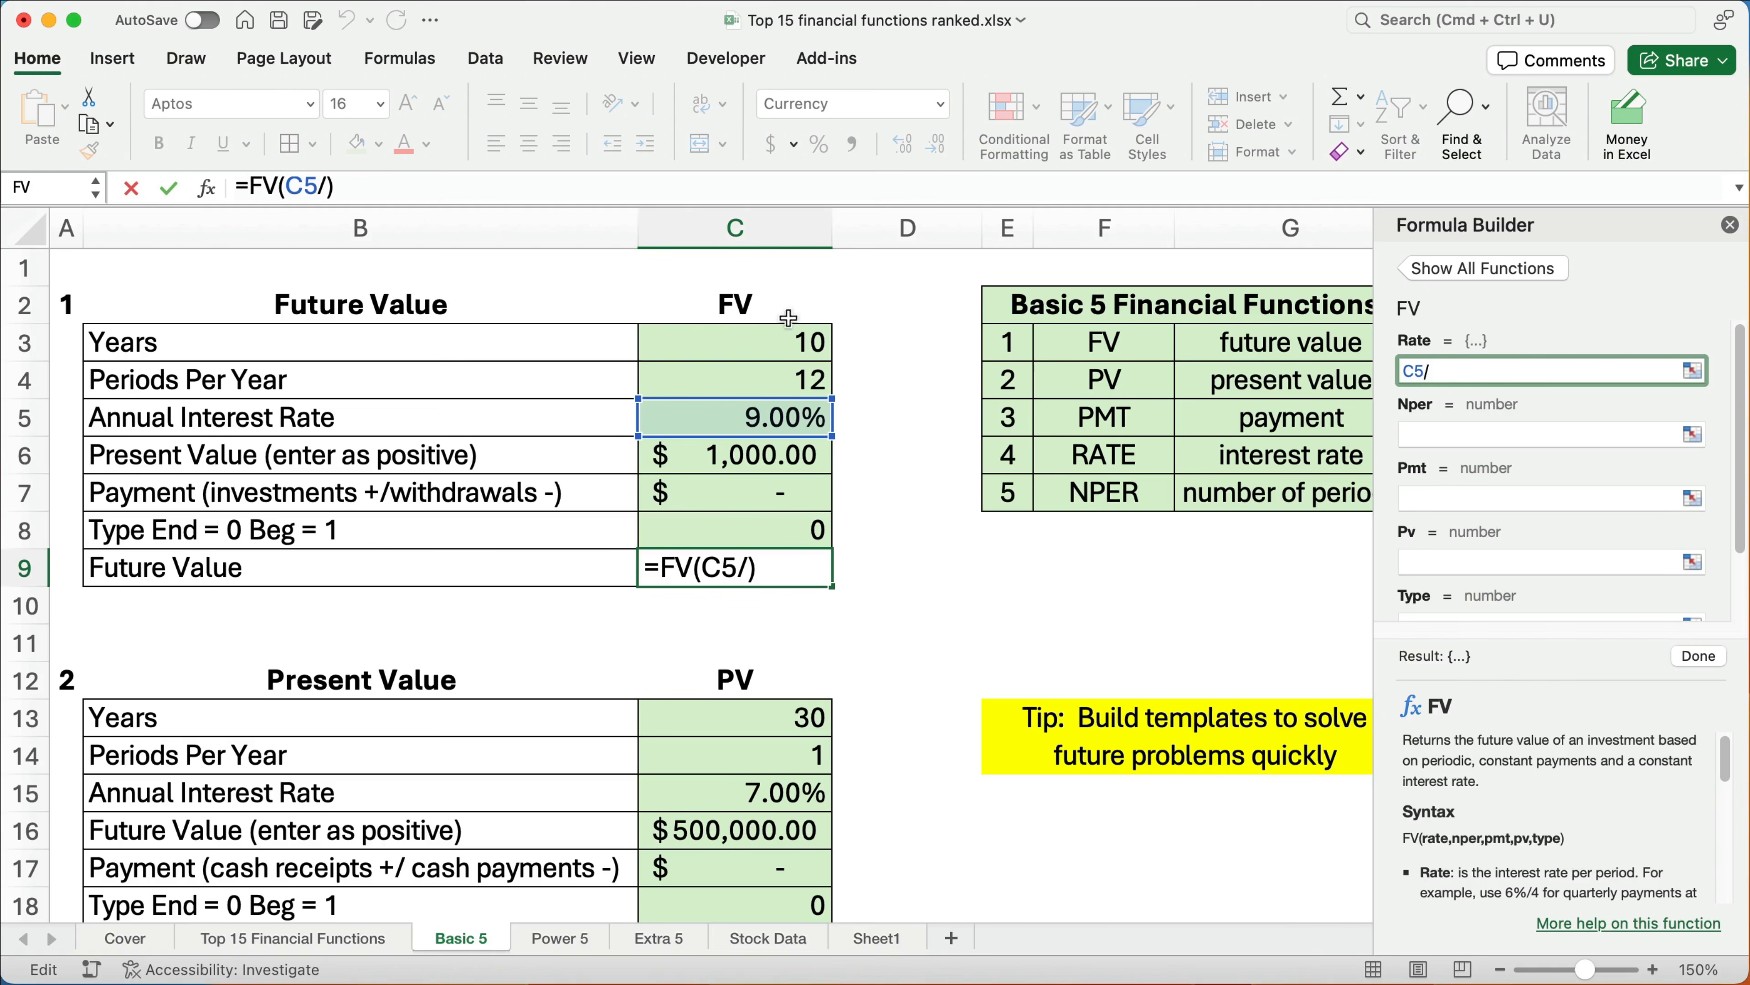
click(779, 381)
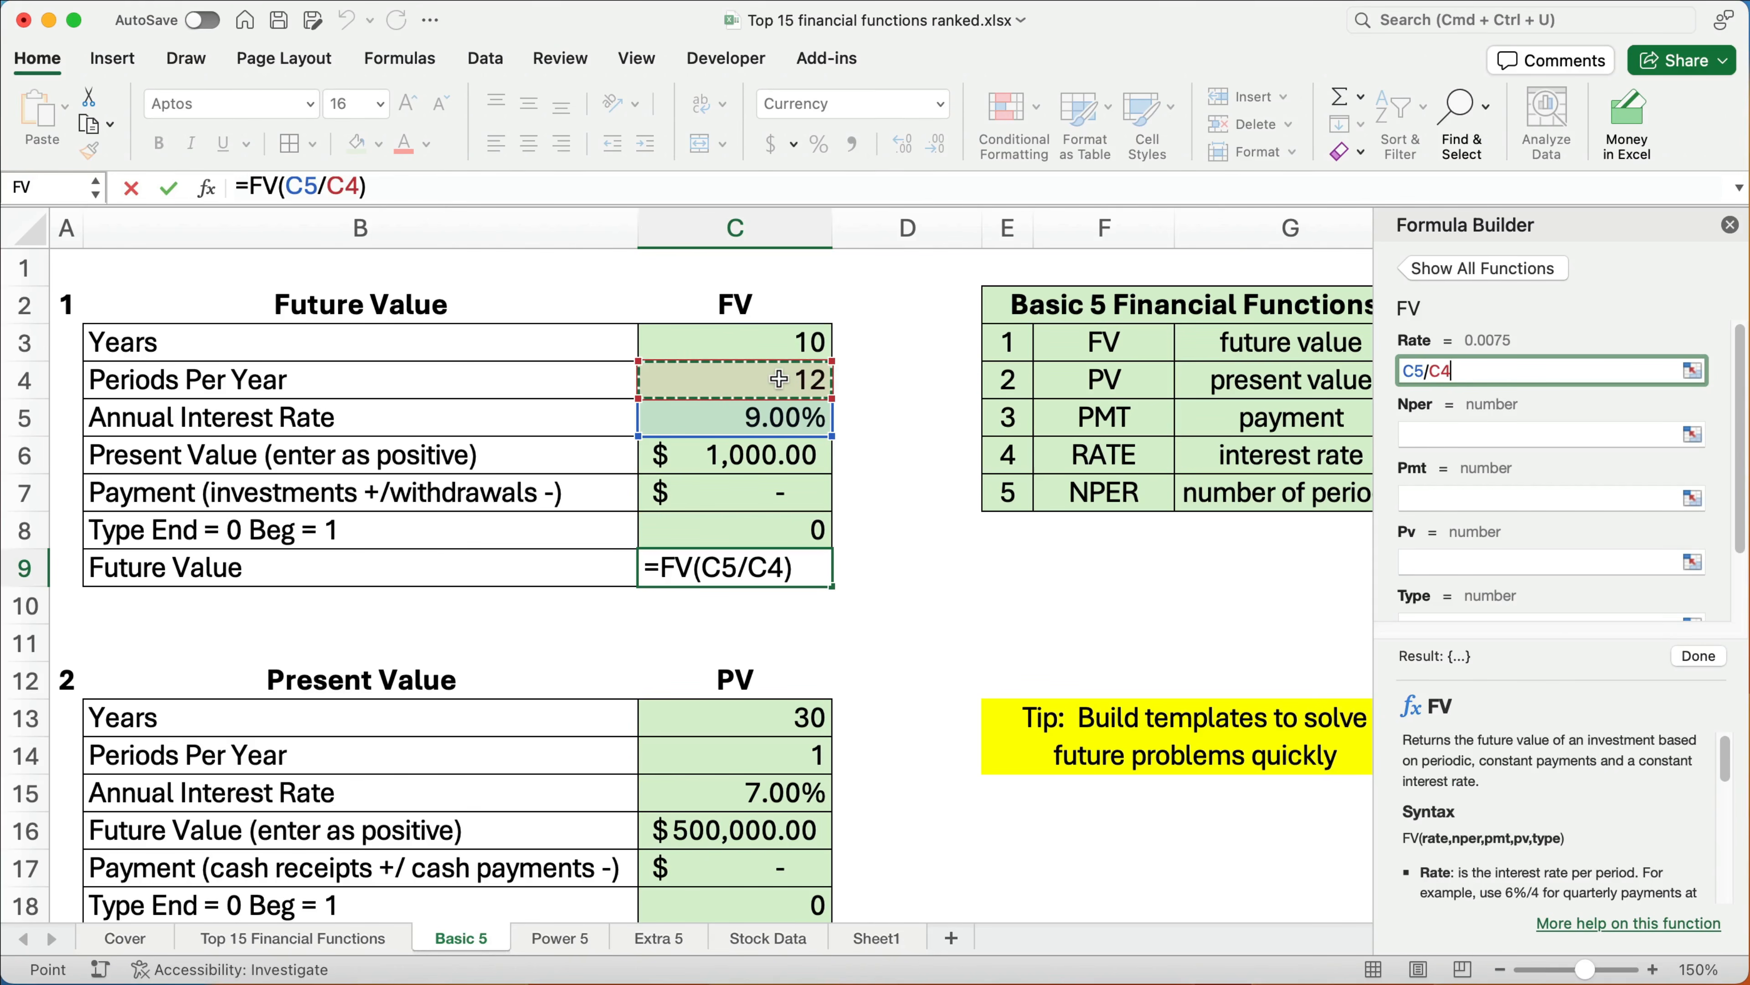
click(1423, 432)
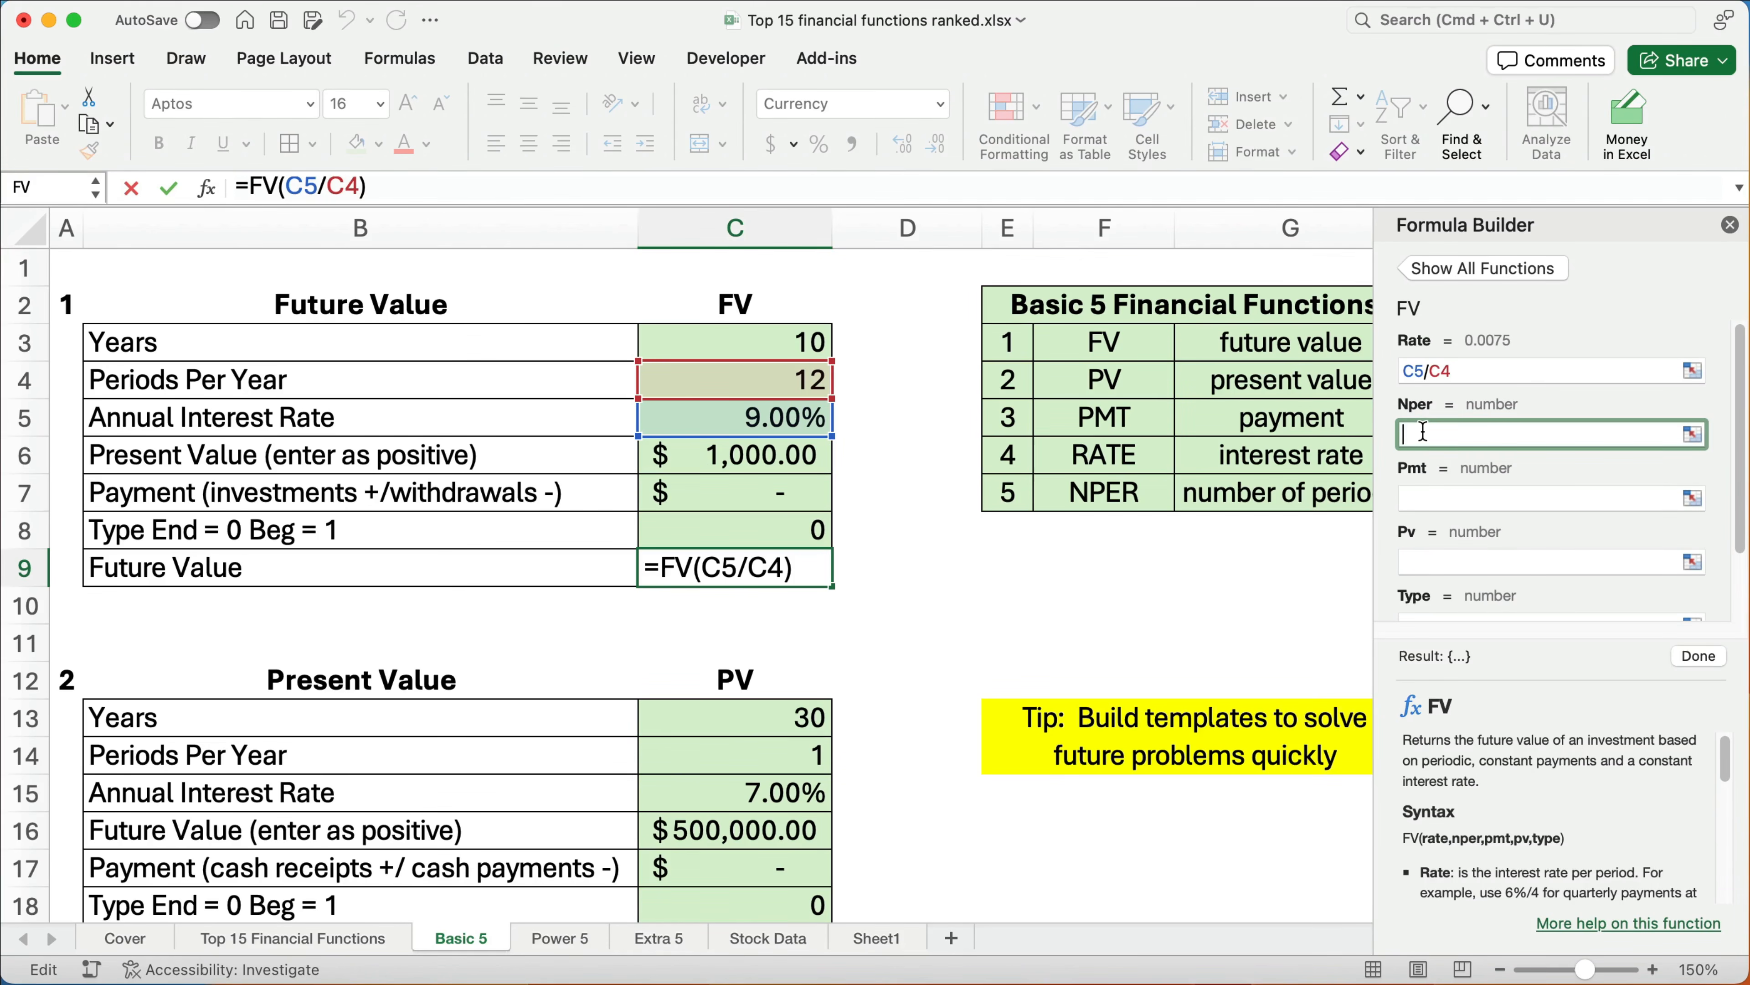
click(806, 344)
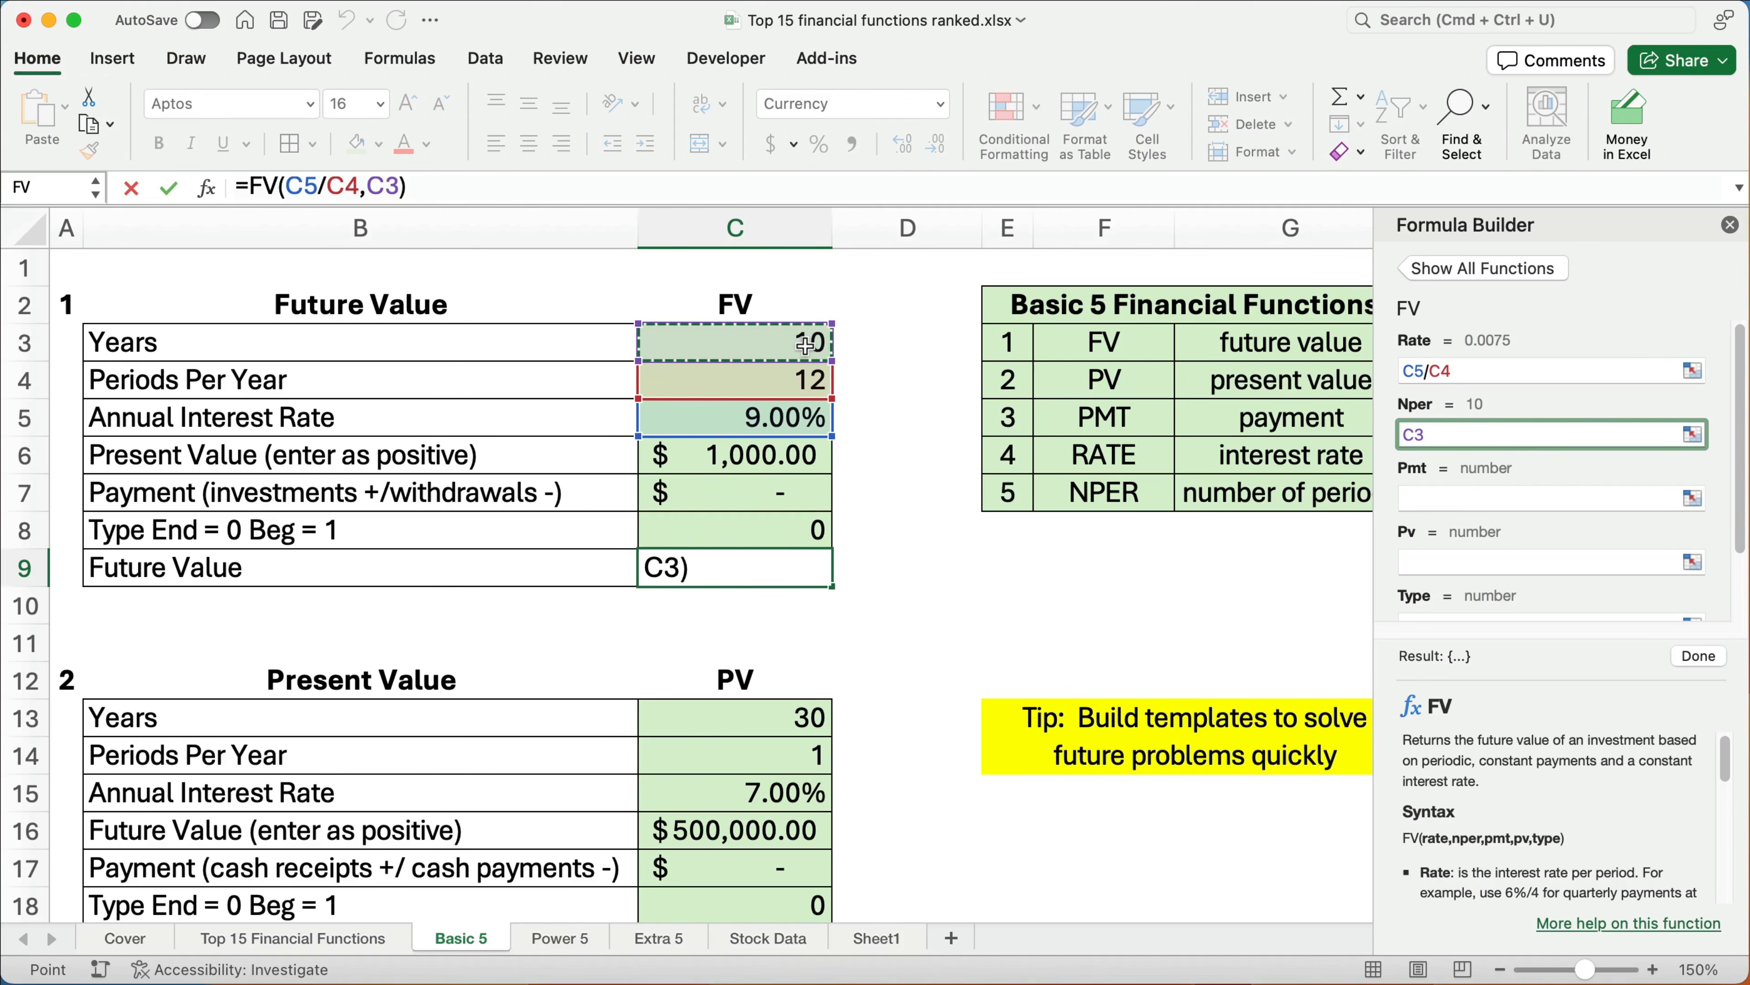
text(*)
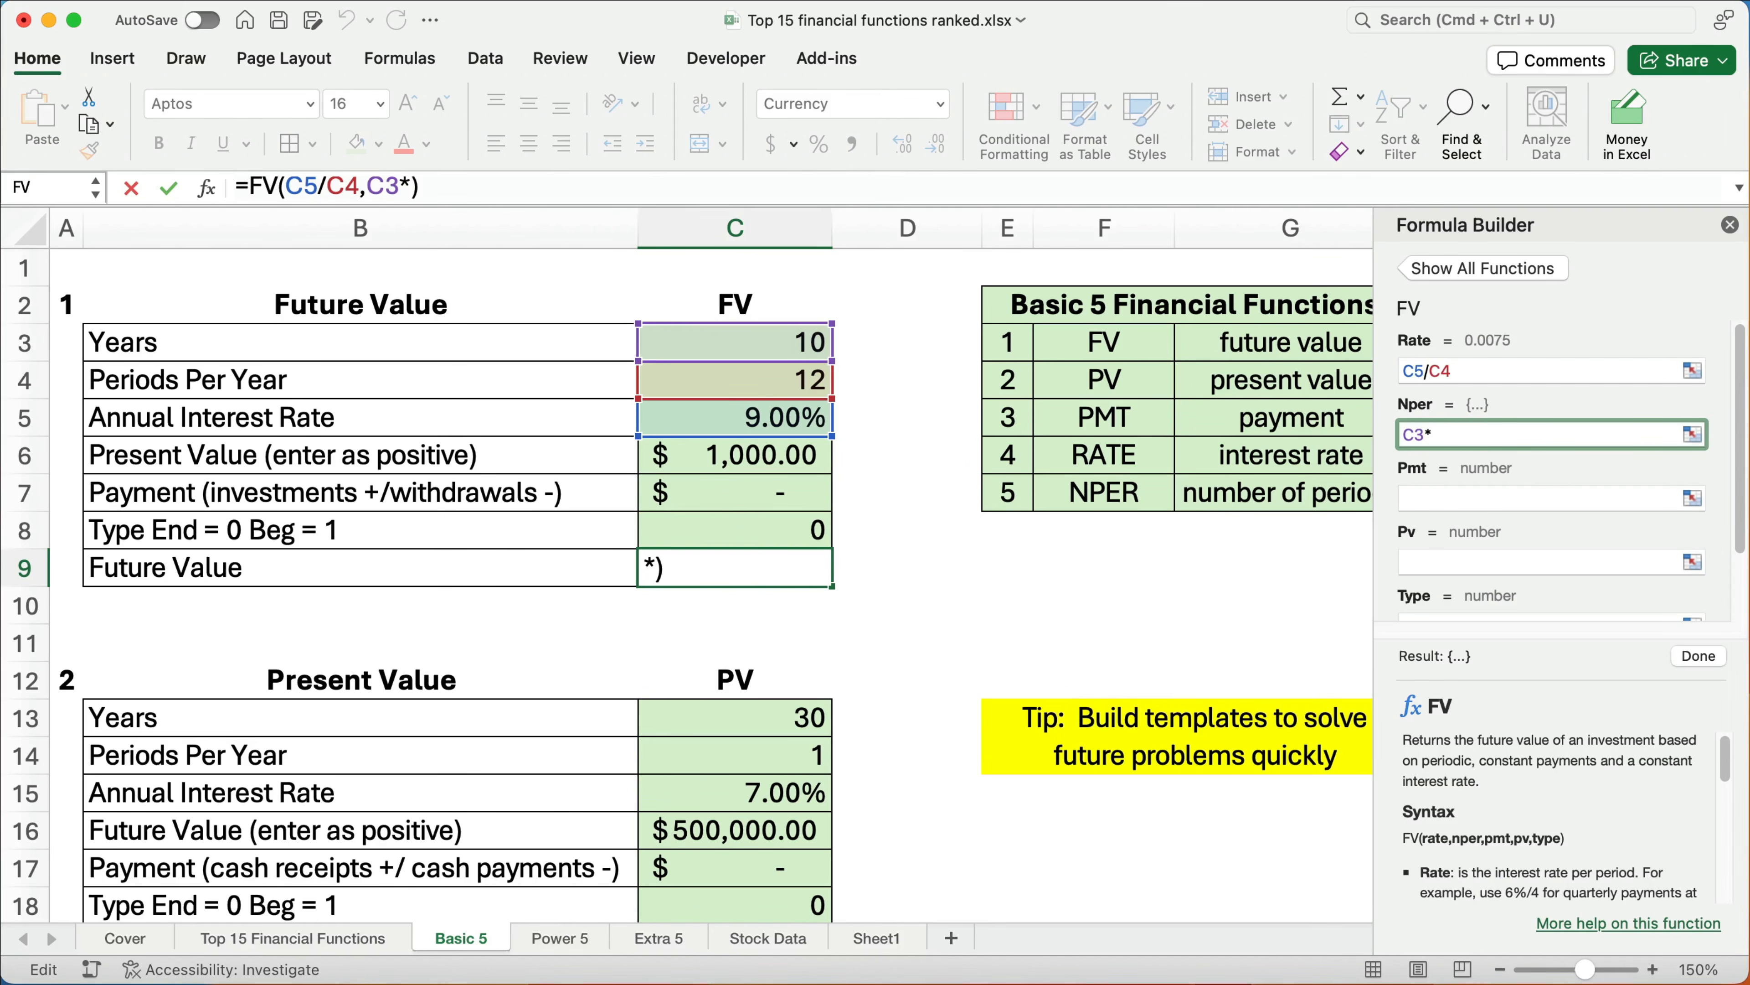
click(808, 378)
Set the FV arguments Pmt to C7, Pv to C6 and Type to C8, and finish the formula.
click(1425, 499)
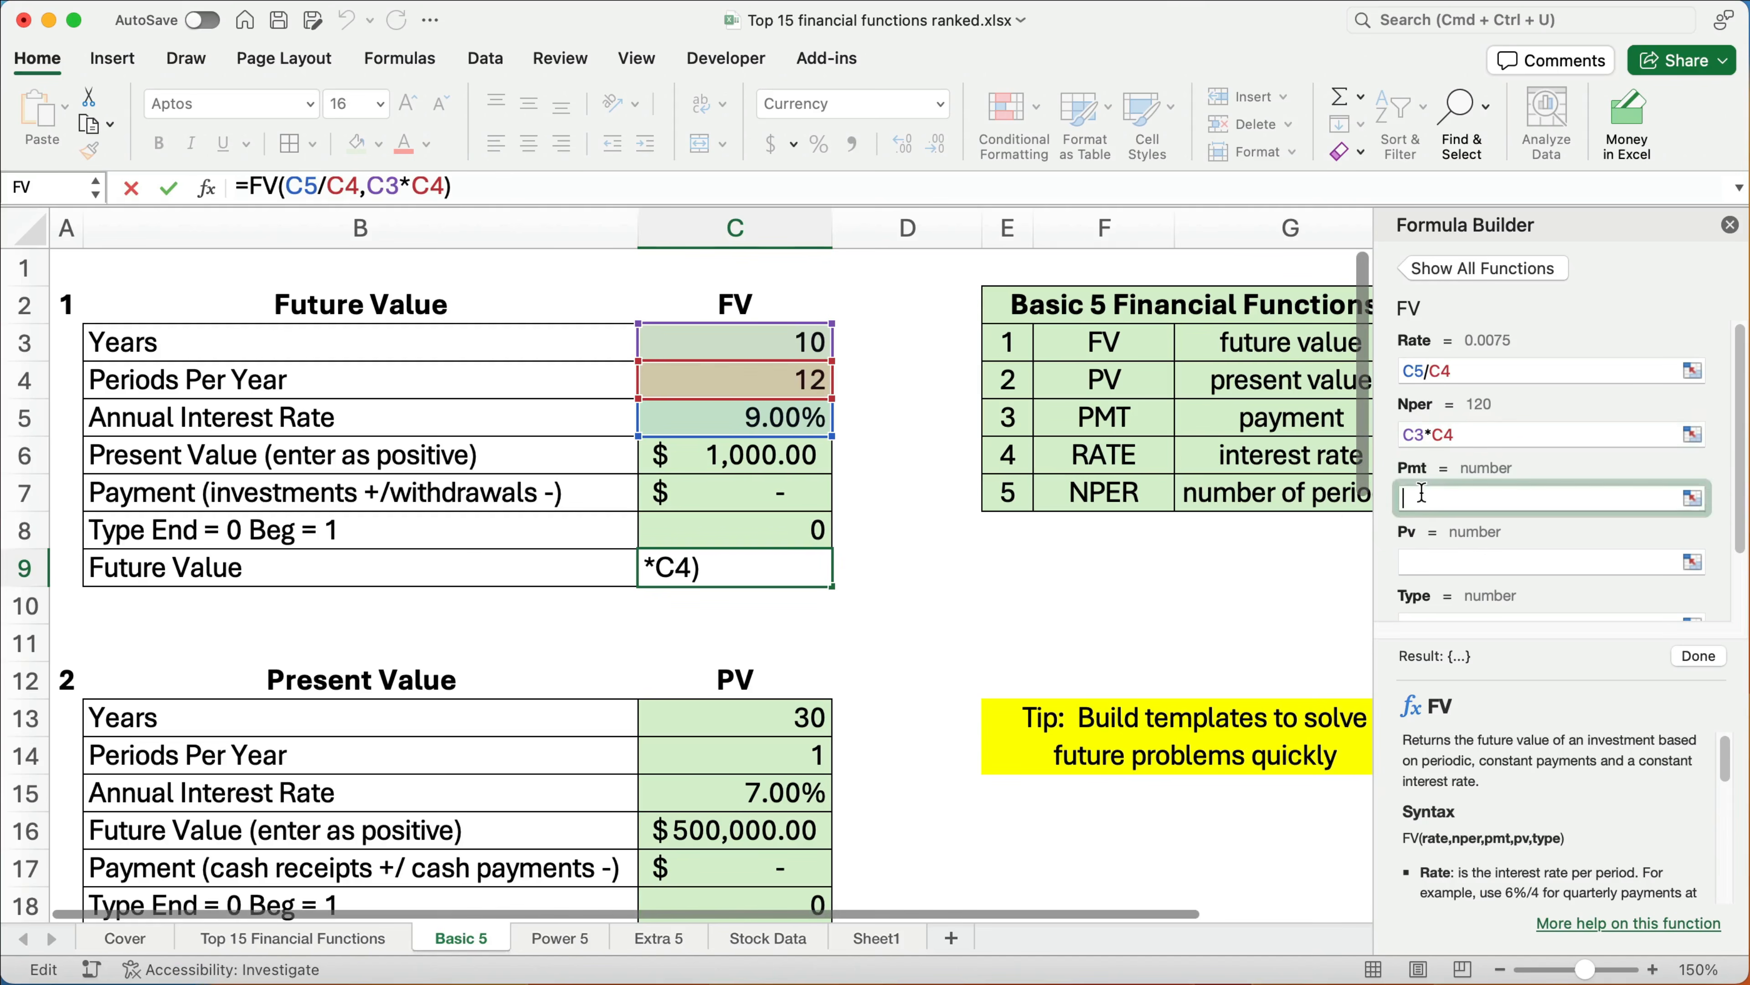
click(774, 498)
click(1419, 562)
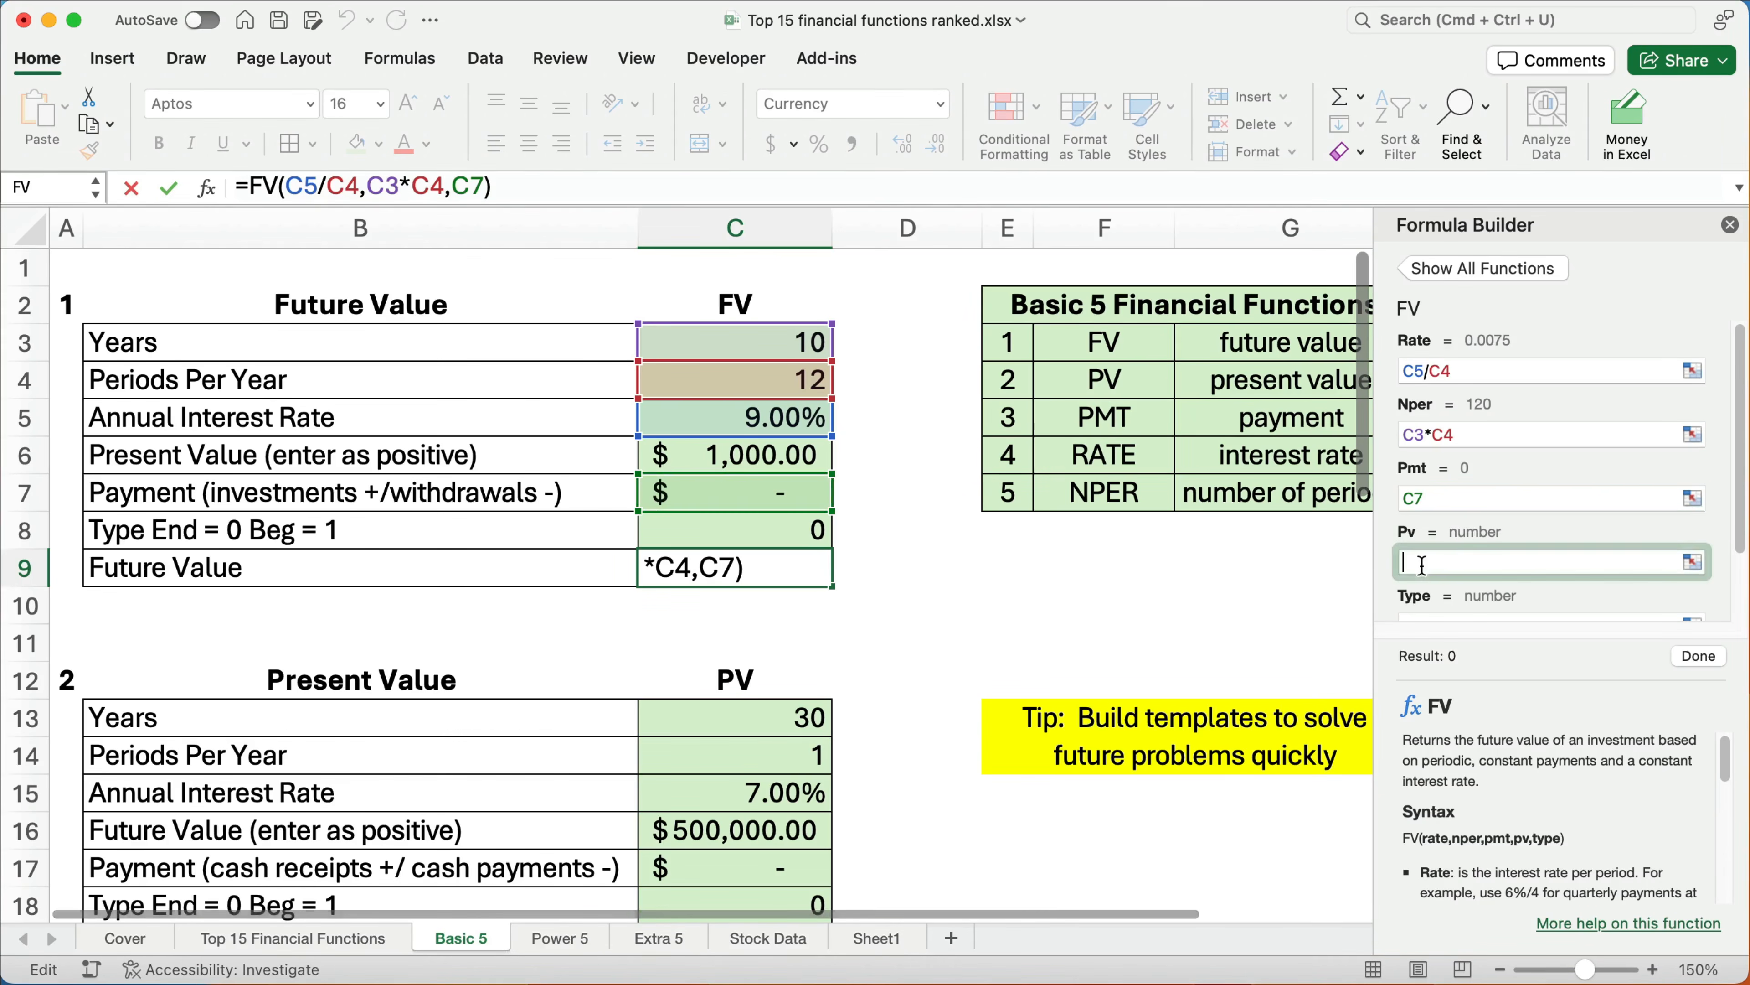
click(765, 455)
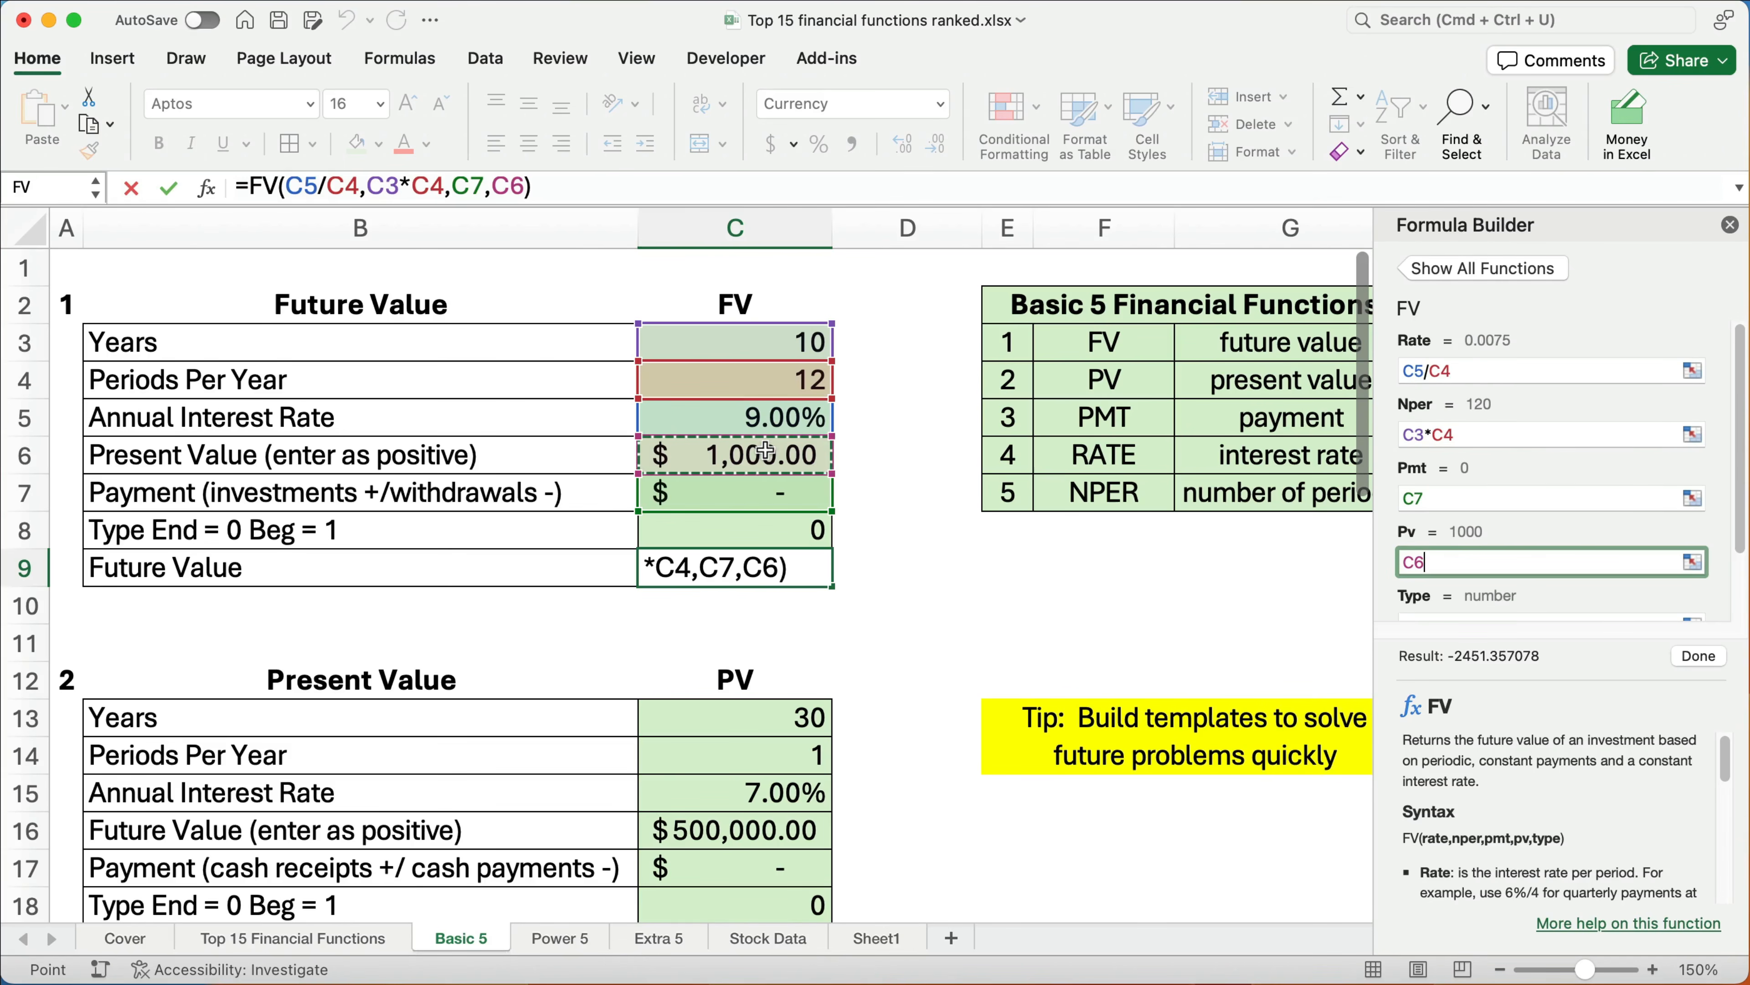
scroll(1580, 503, down, 2)
click(1578, 543)
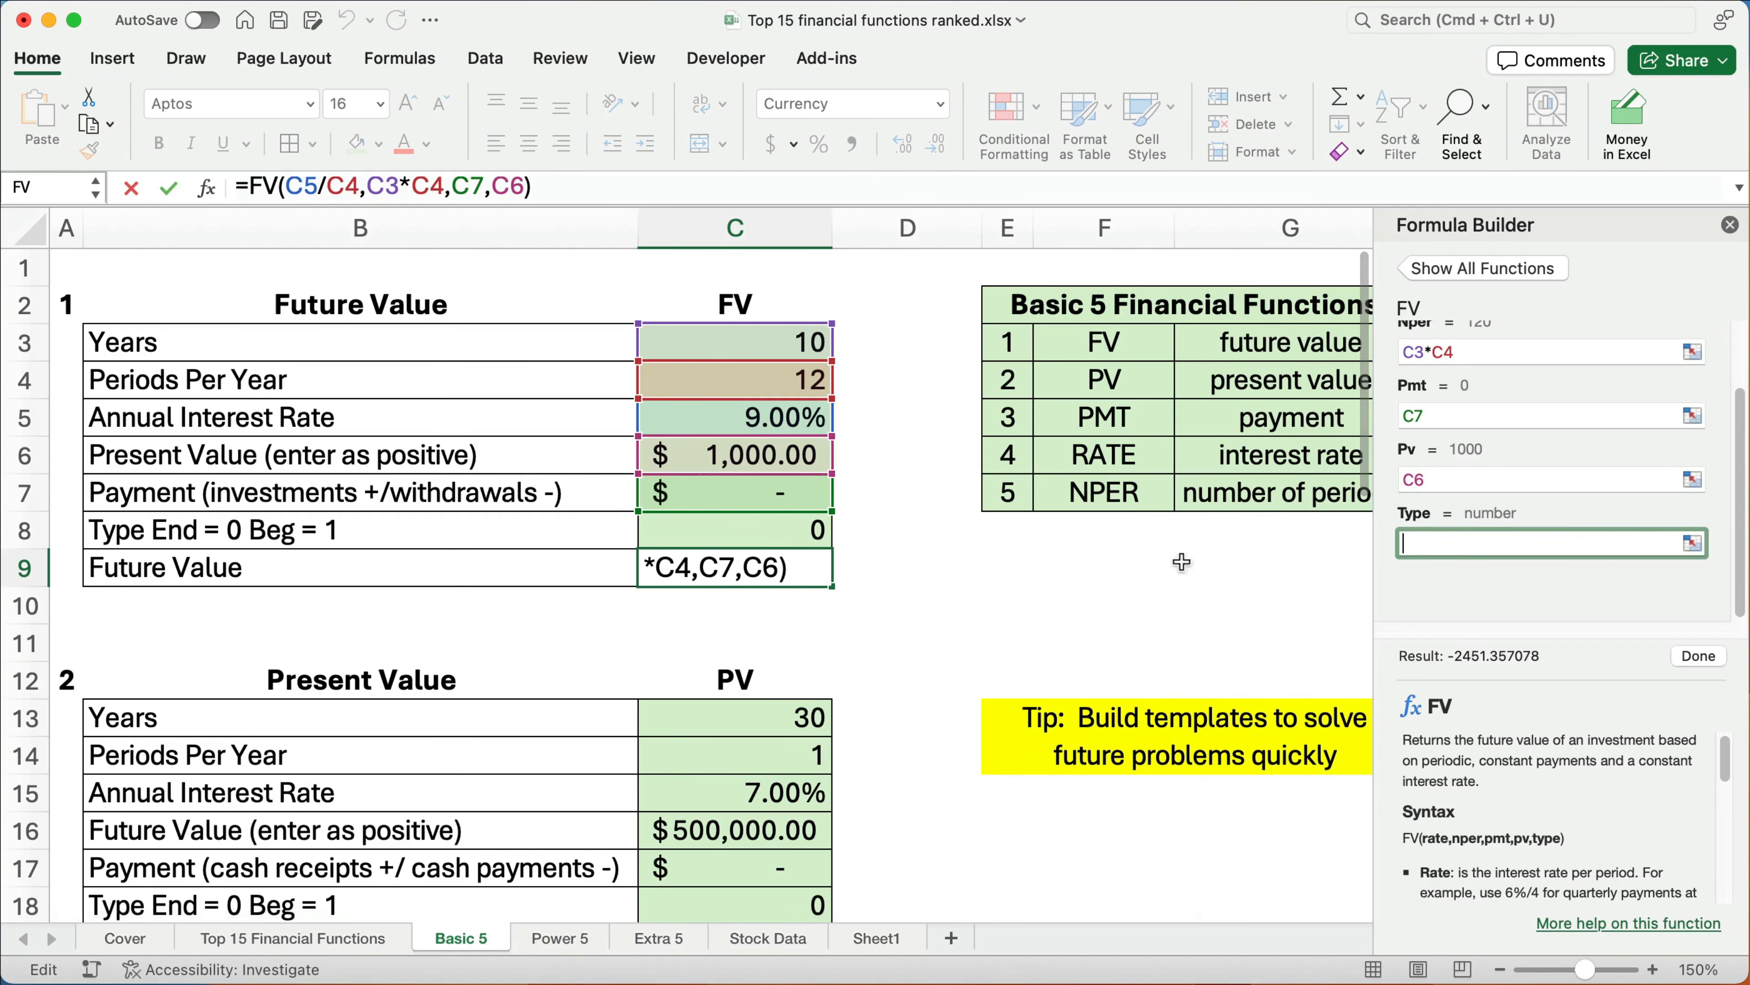
click(813, 543)
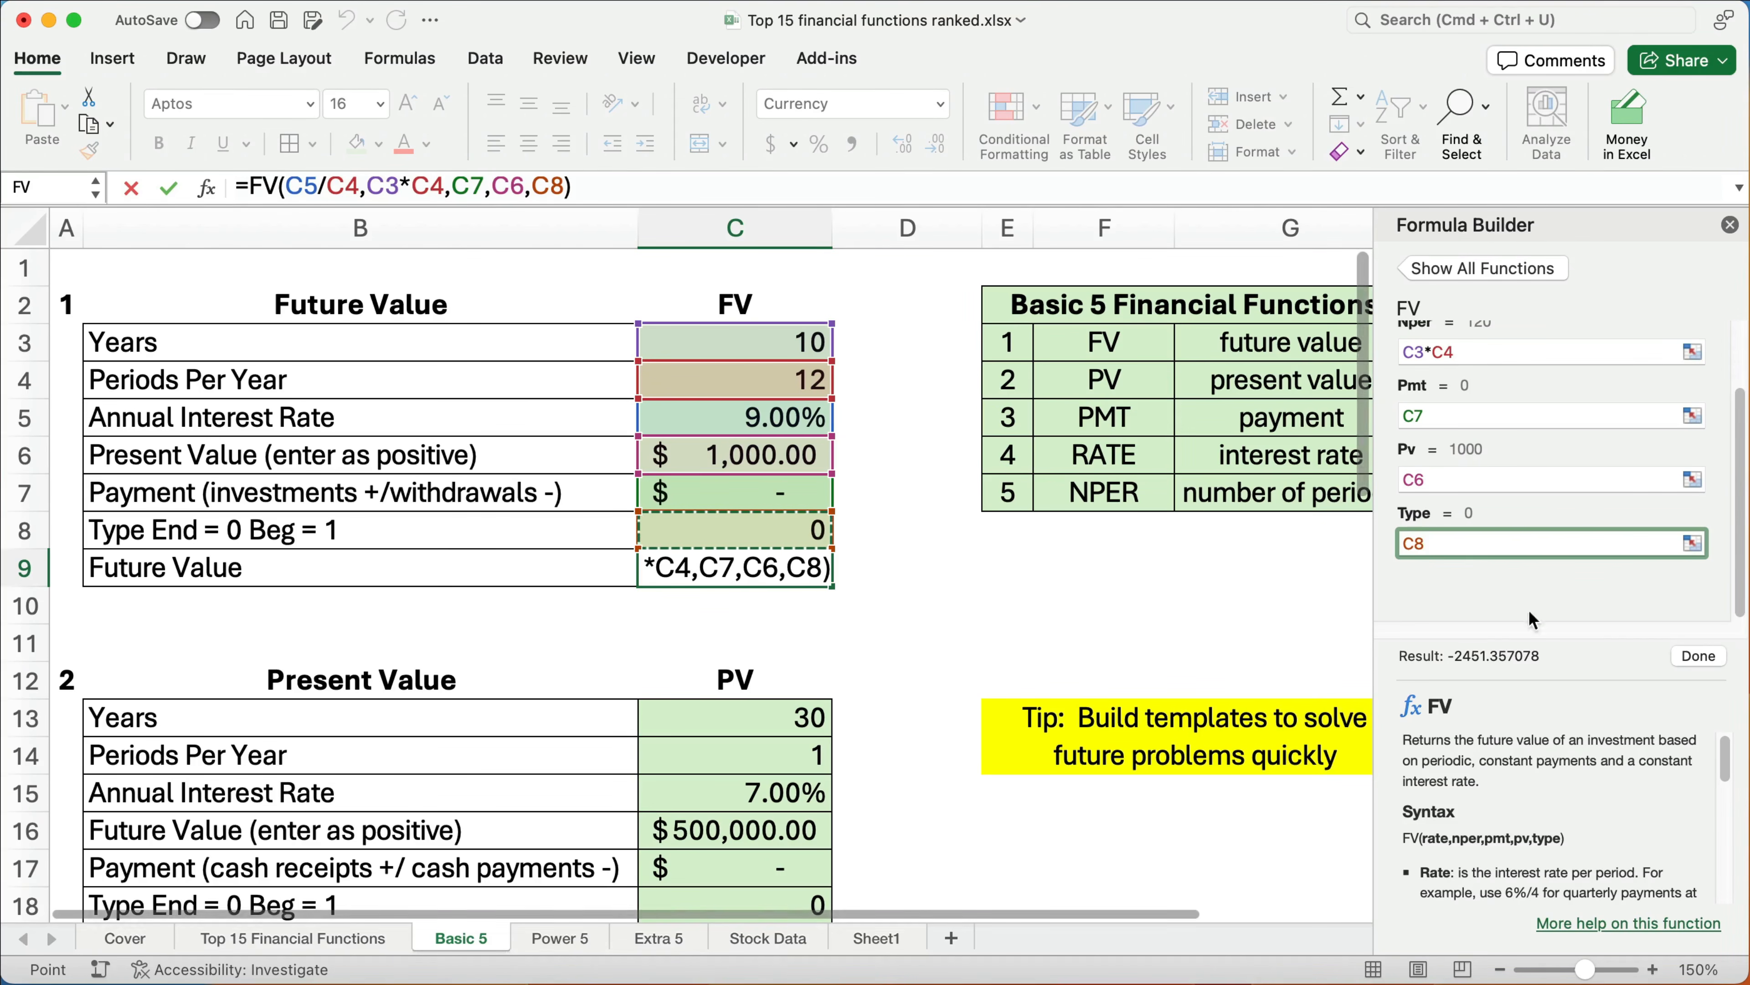
click(1697, 656)
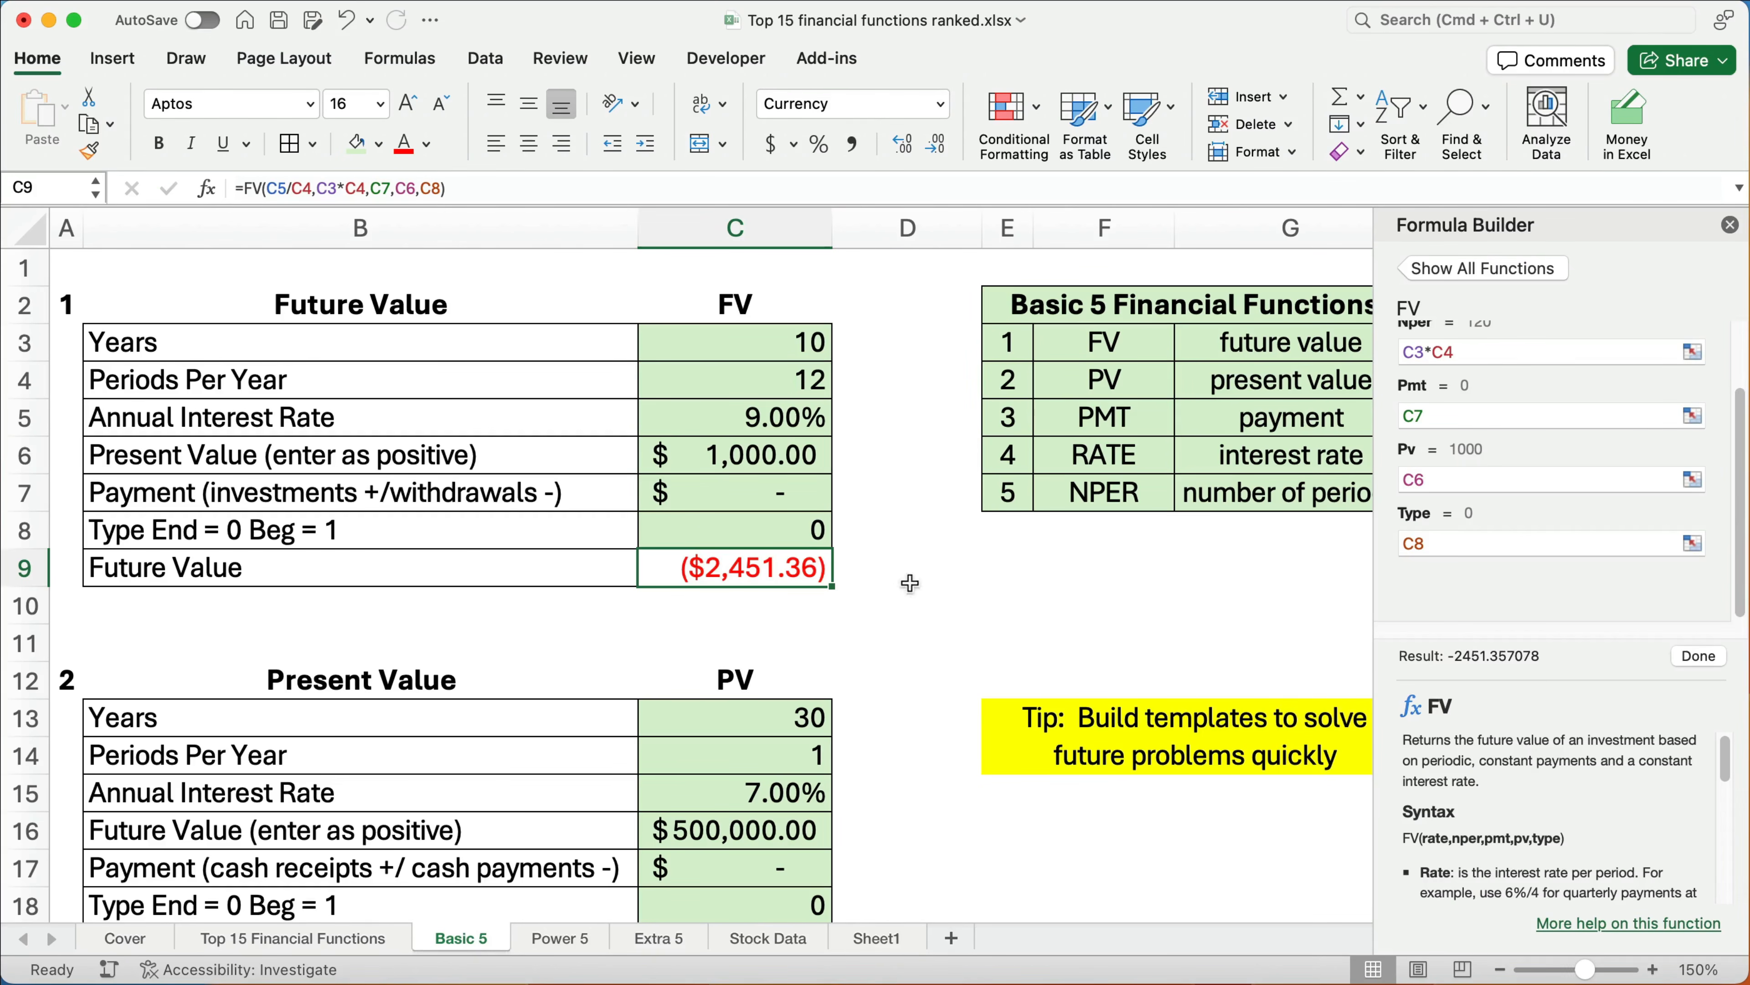
Edit the formula in C9 to negate the function, making it =-FV(C5/C4,C3*C4,C7,C6,C8).
click(745, 576)
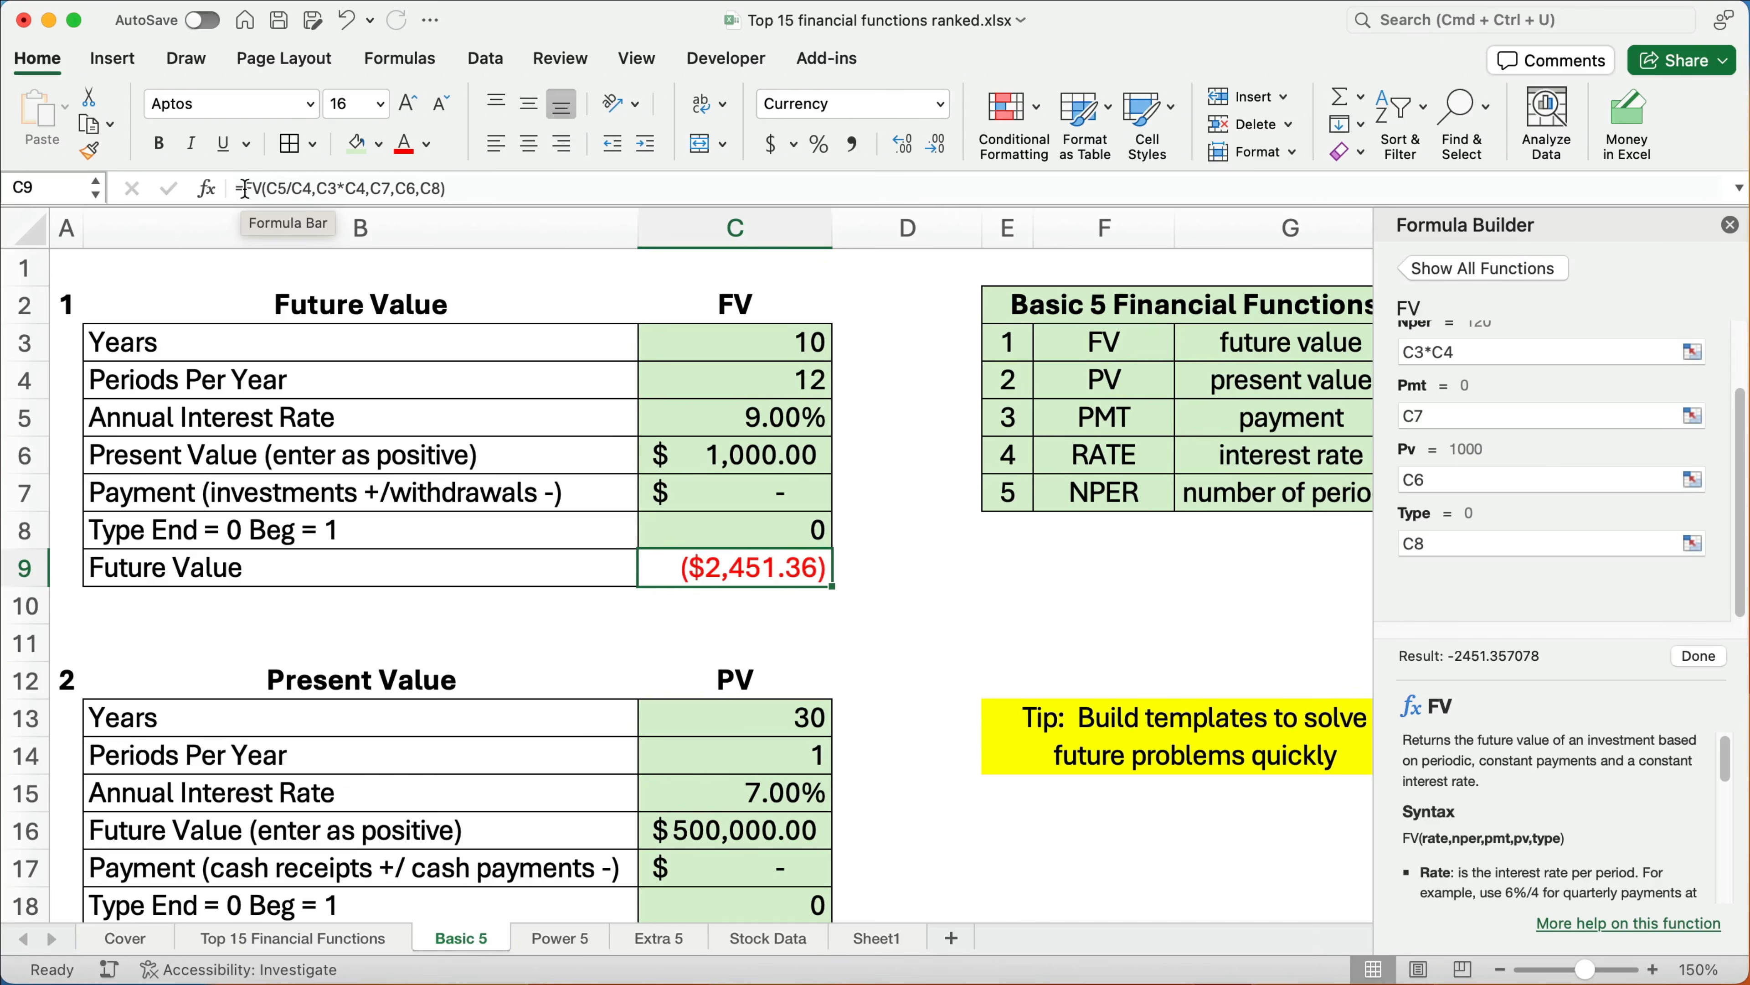
click(284, 192)
text(-)
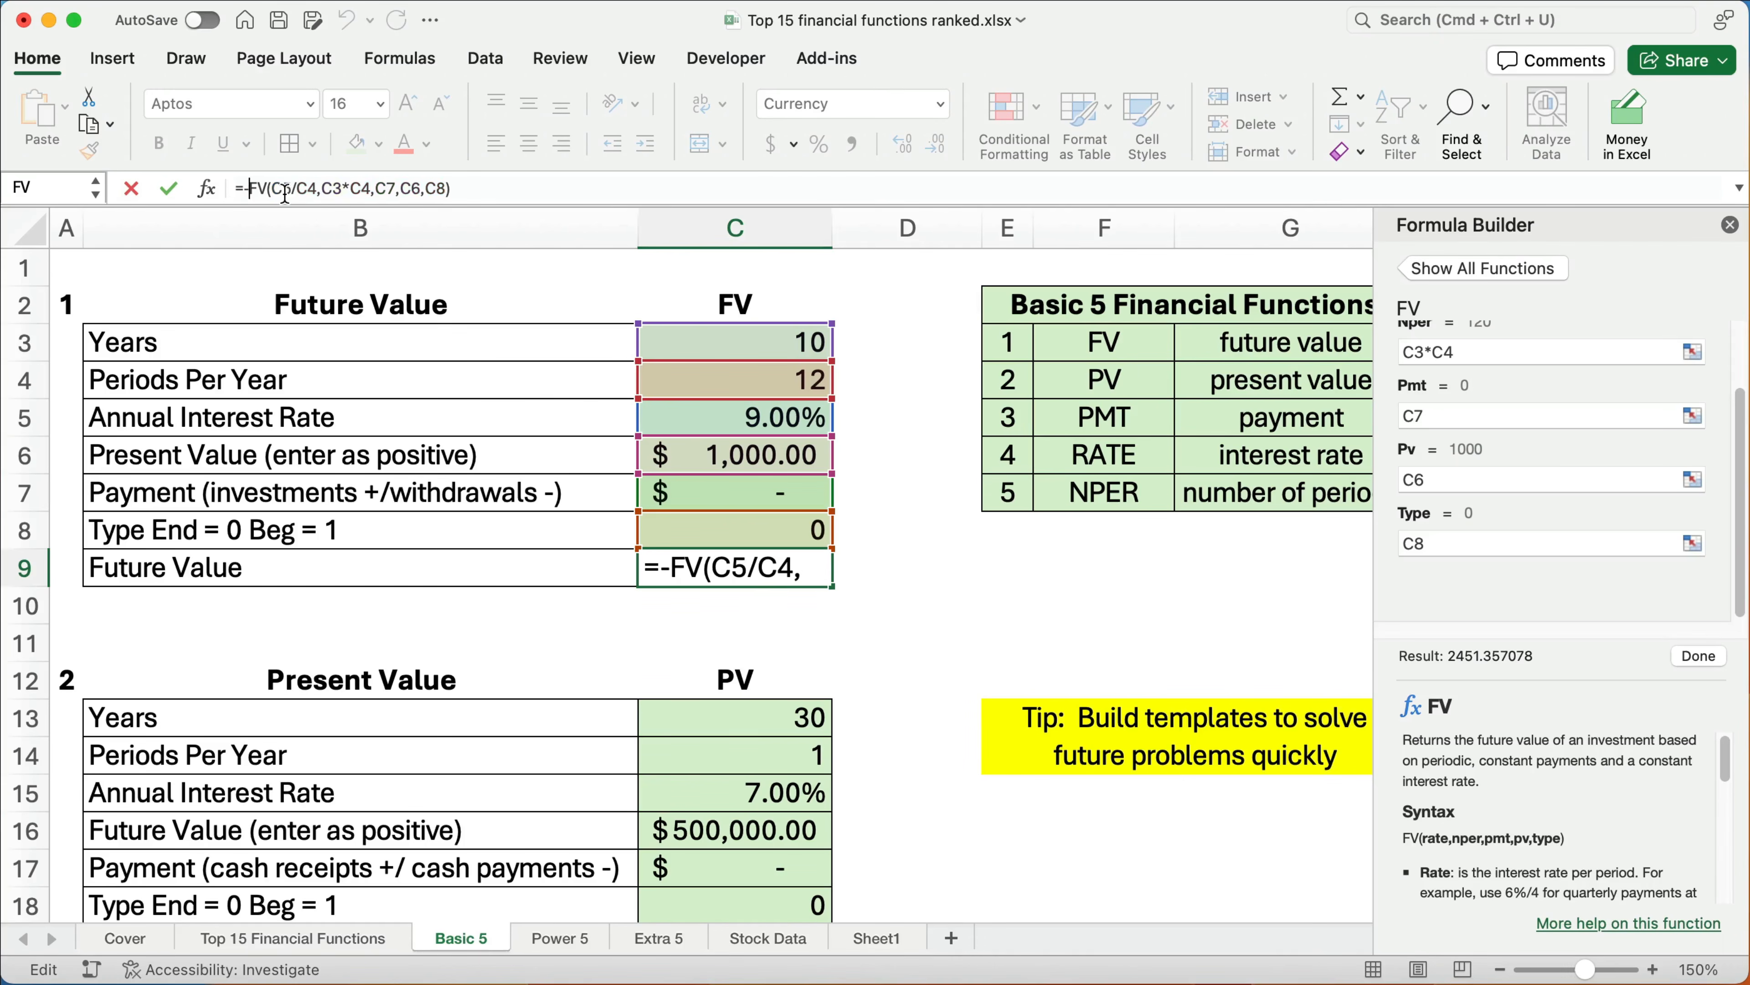
key(Return)
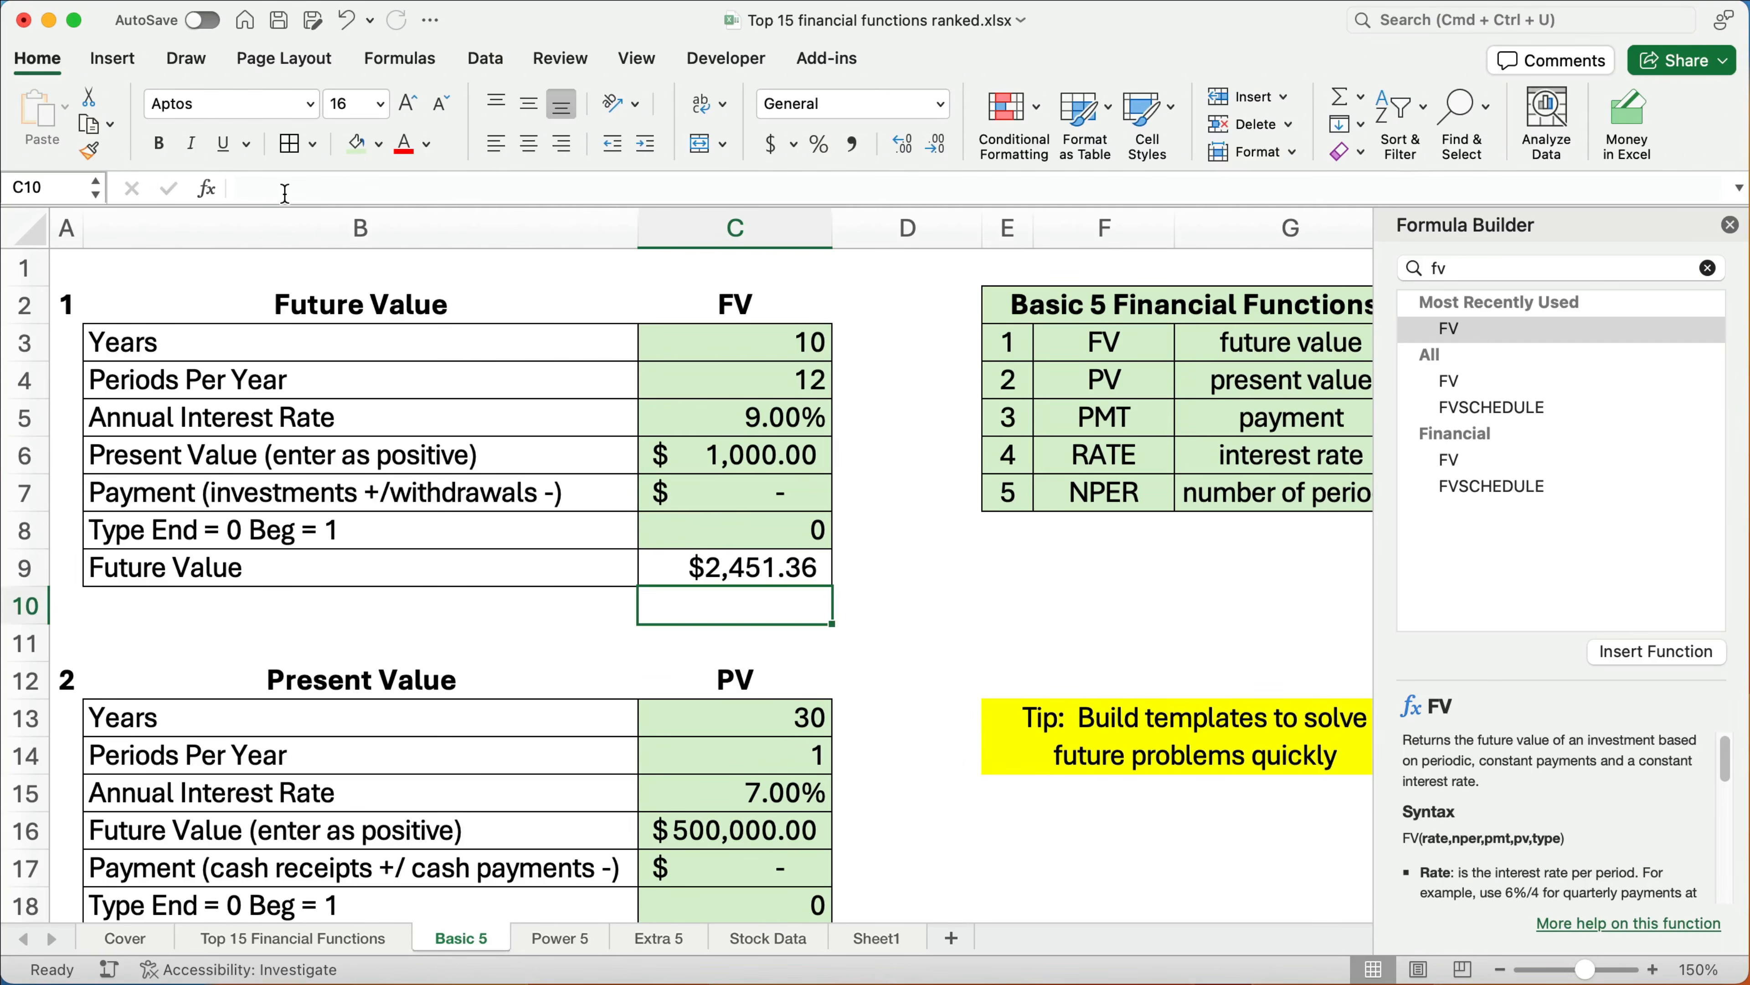
Apply the accounting number format to the future value in C9 and set the payment in C7 to 100.
click(708, 561)
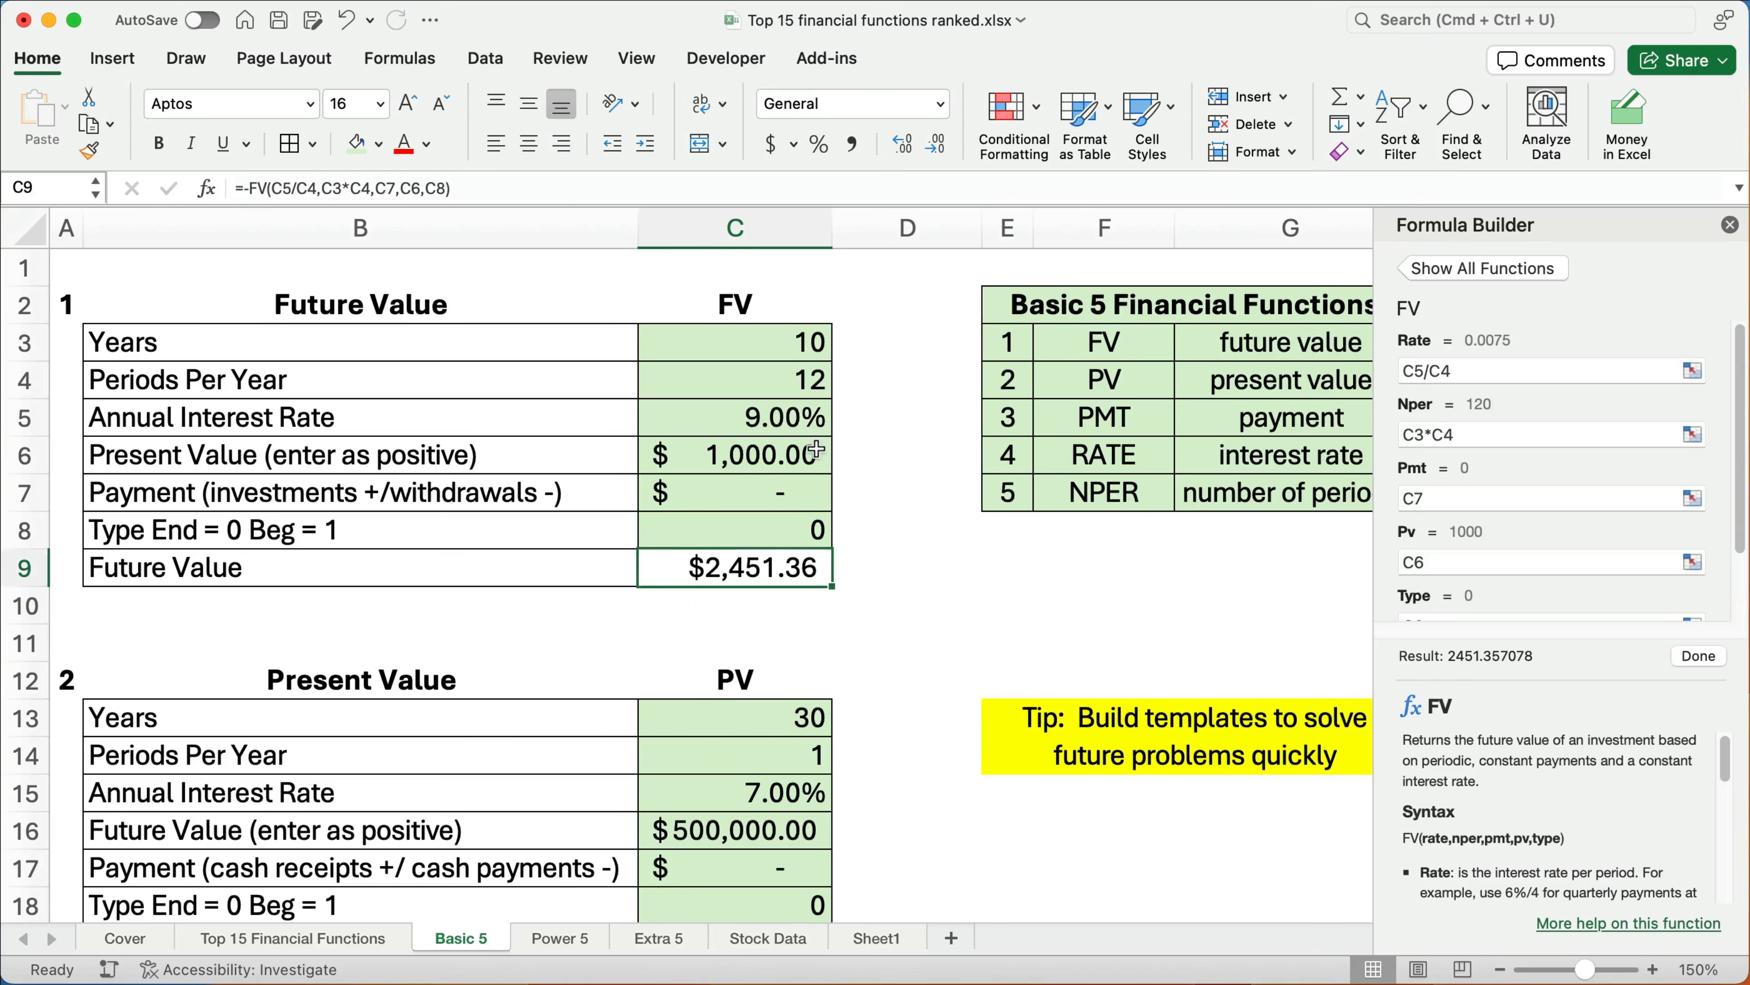
click(785, 146)
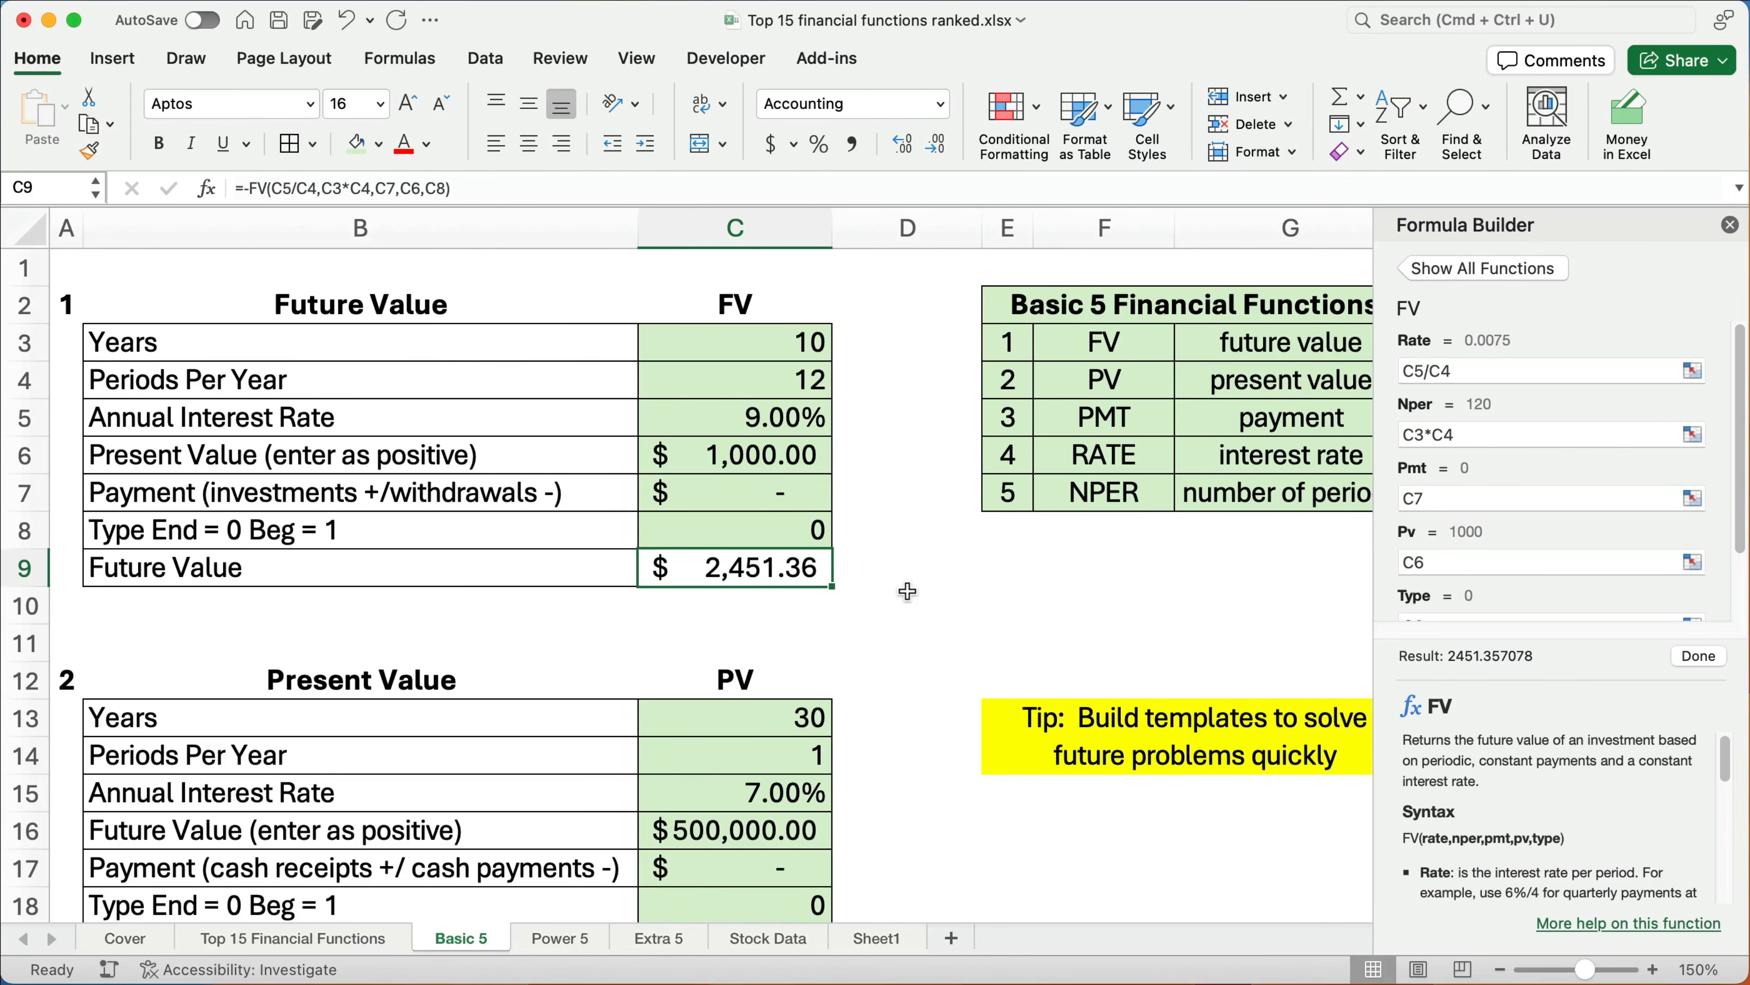
click(748, 499)
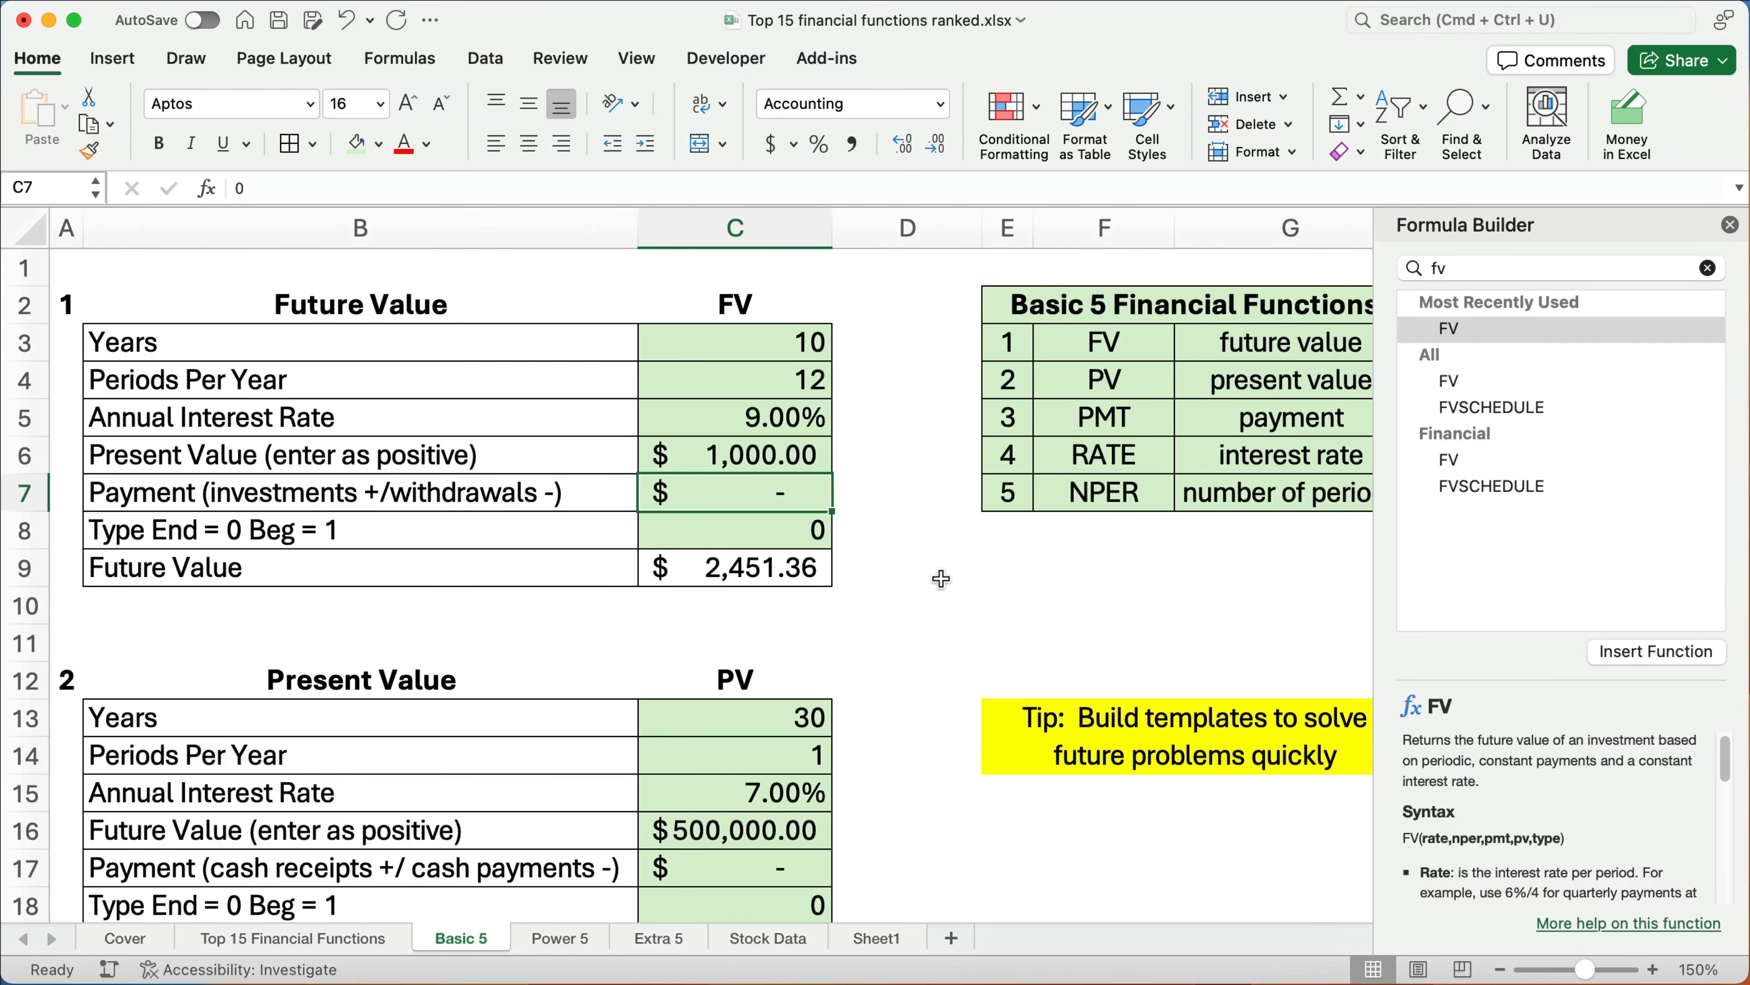
text(100)
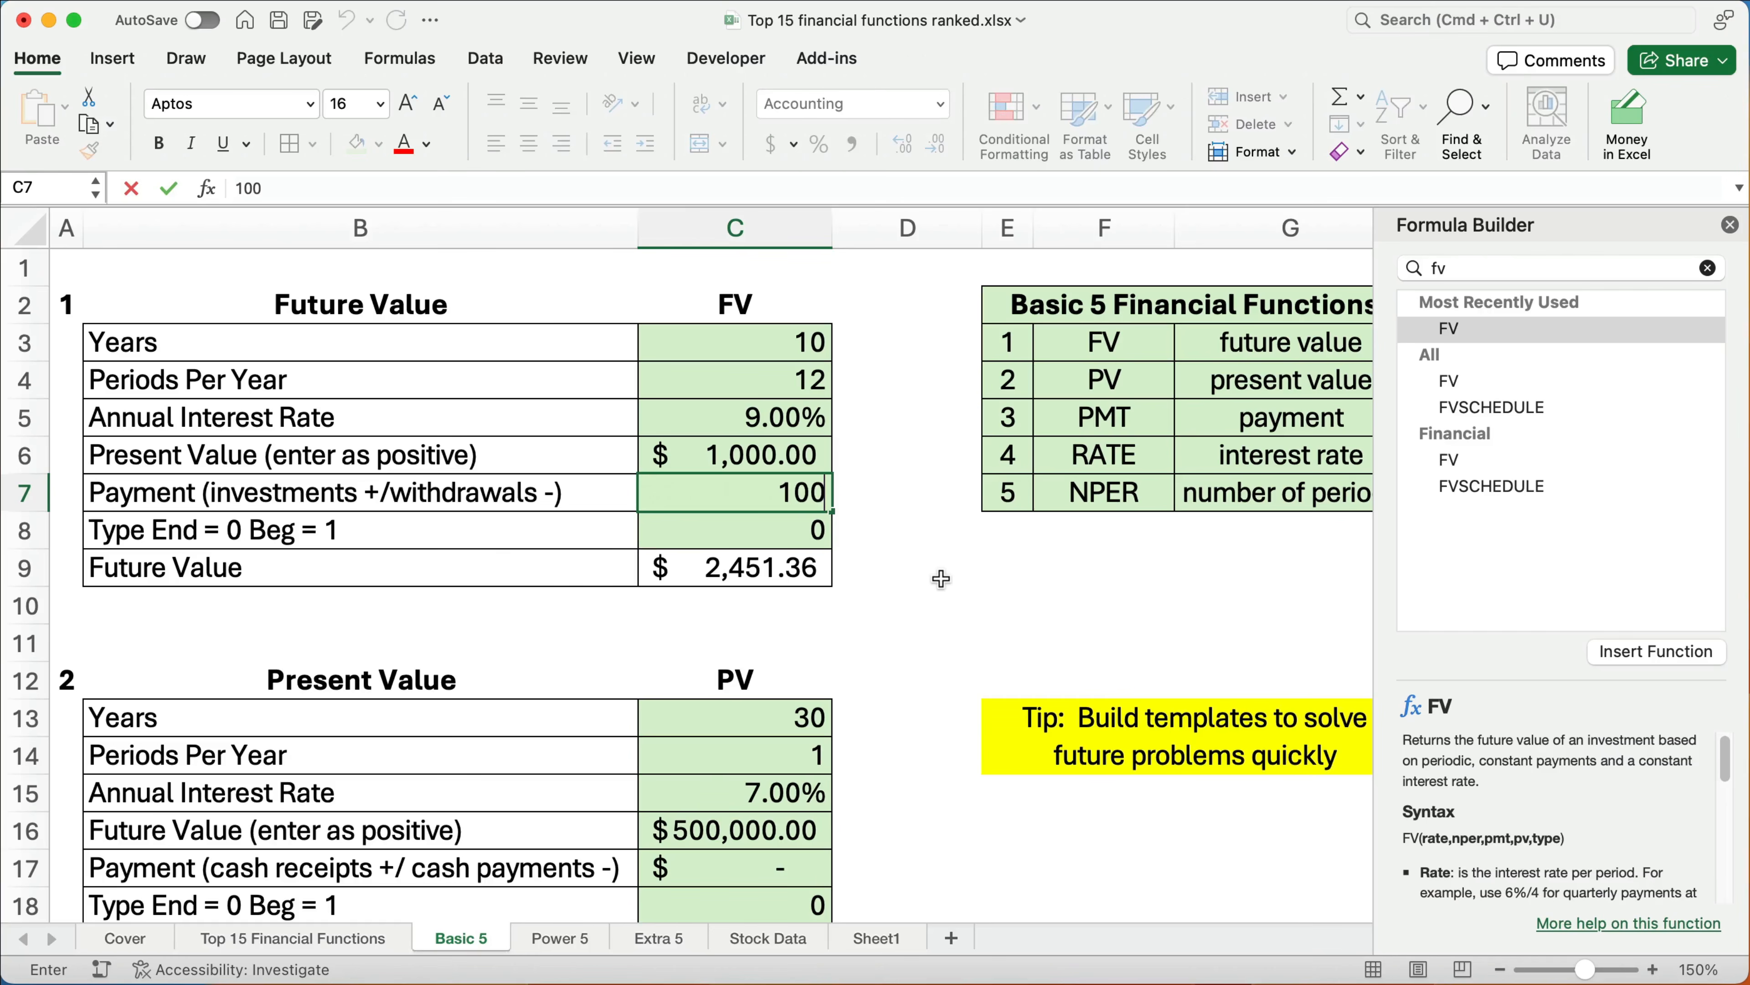
key(Return)
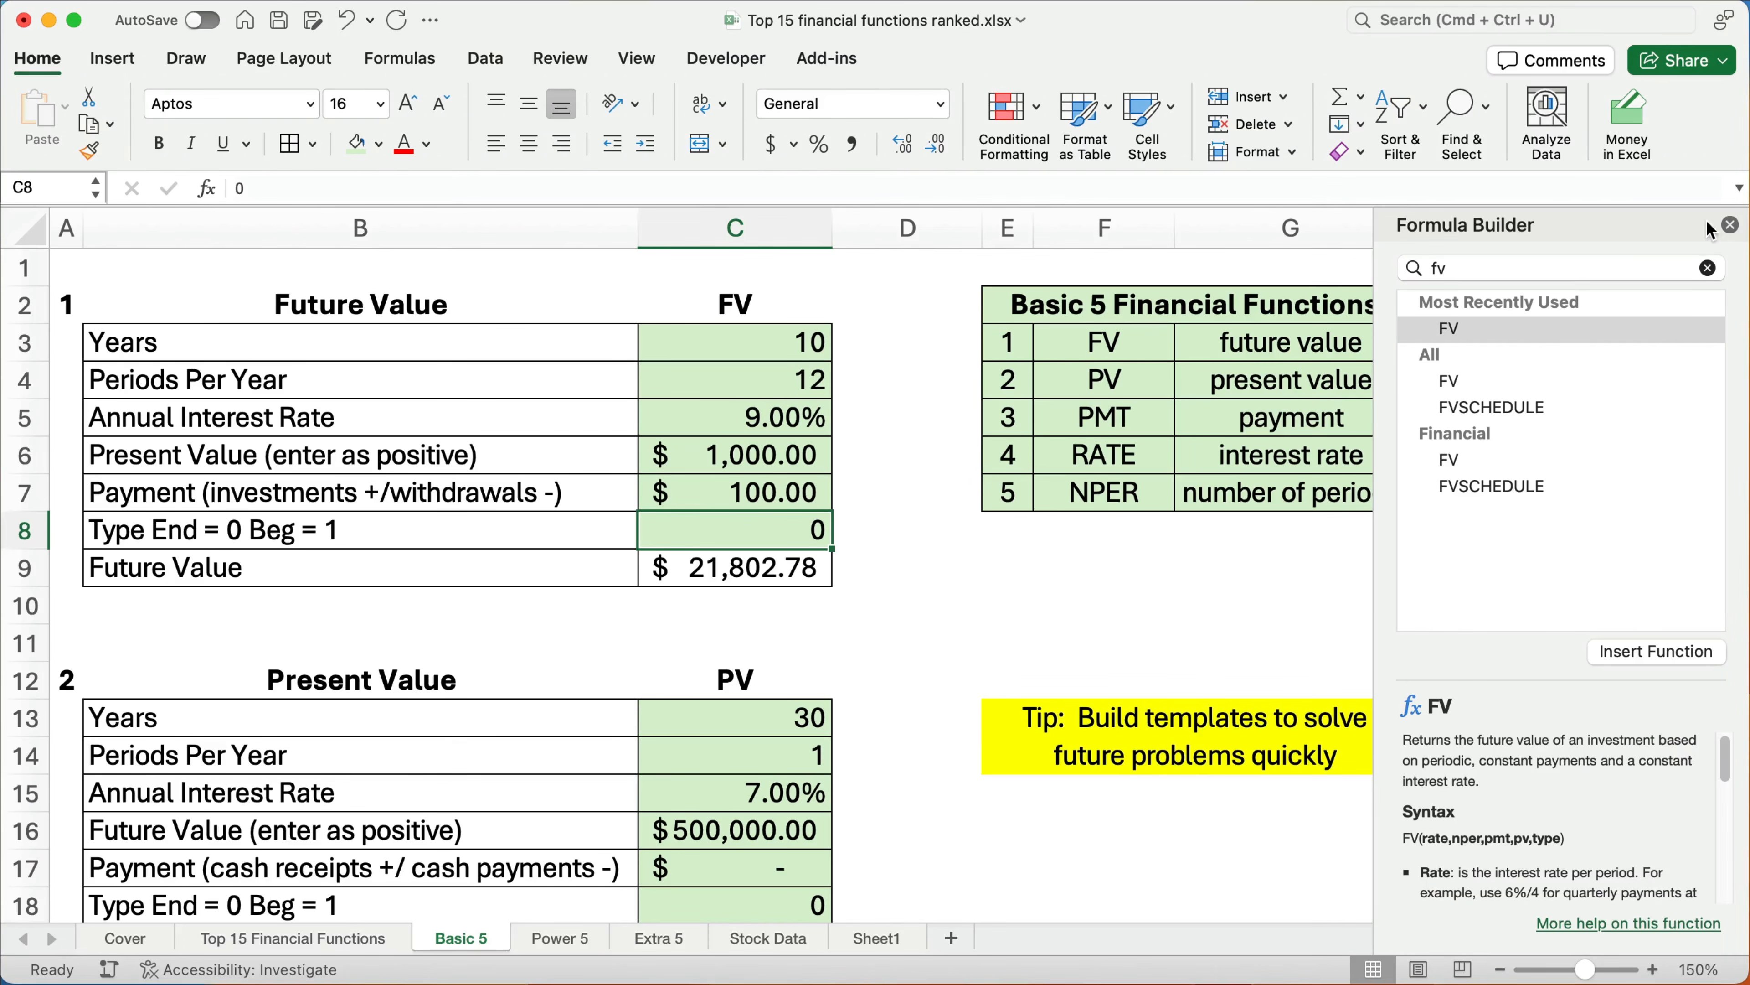
click(1730, 226)
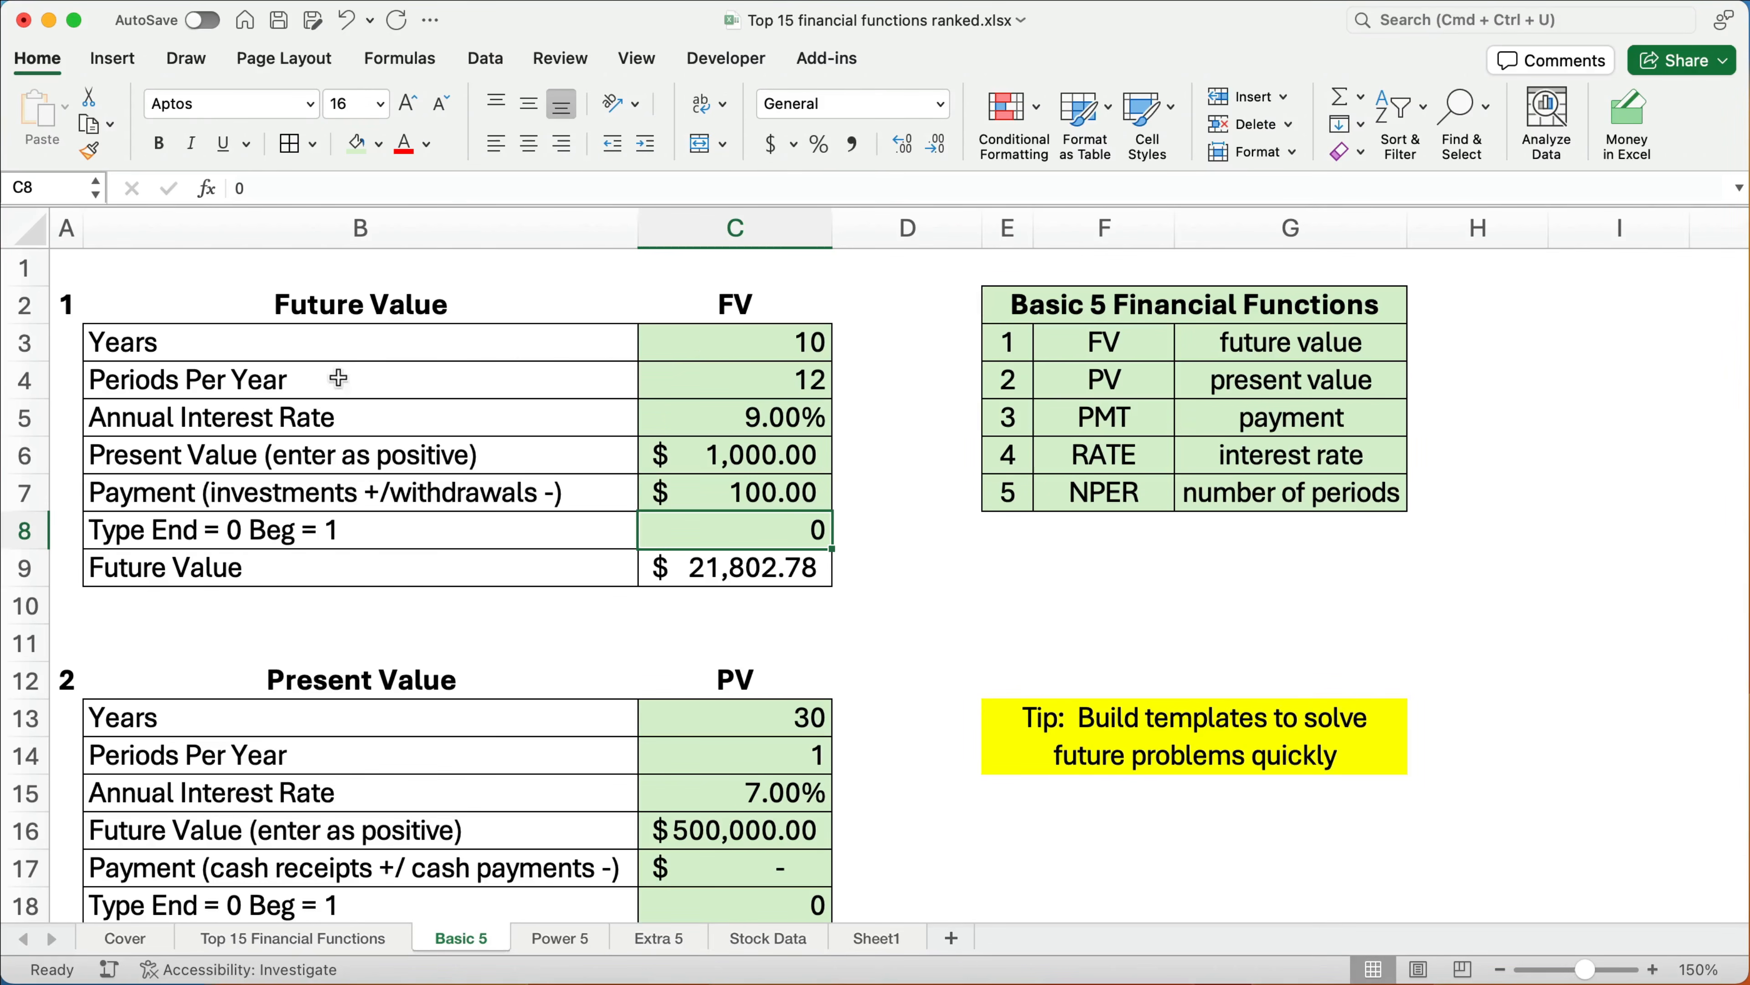
Review the Future Value template's inputs in C3:C8 and the FV arguments of the formula in C9.
drag(706, 343, 718, 535)
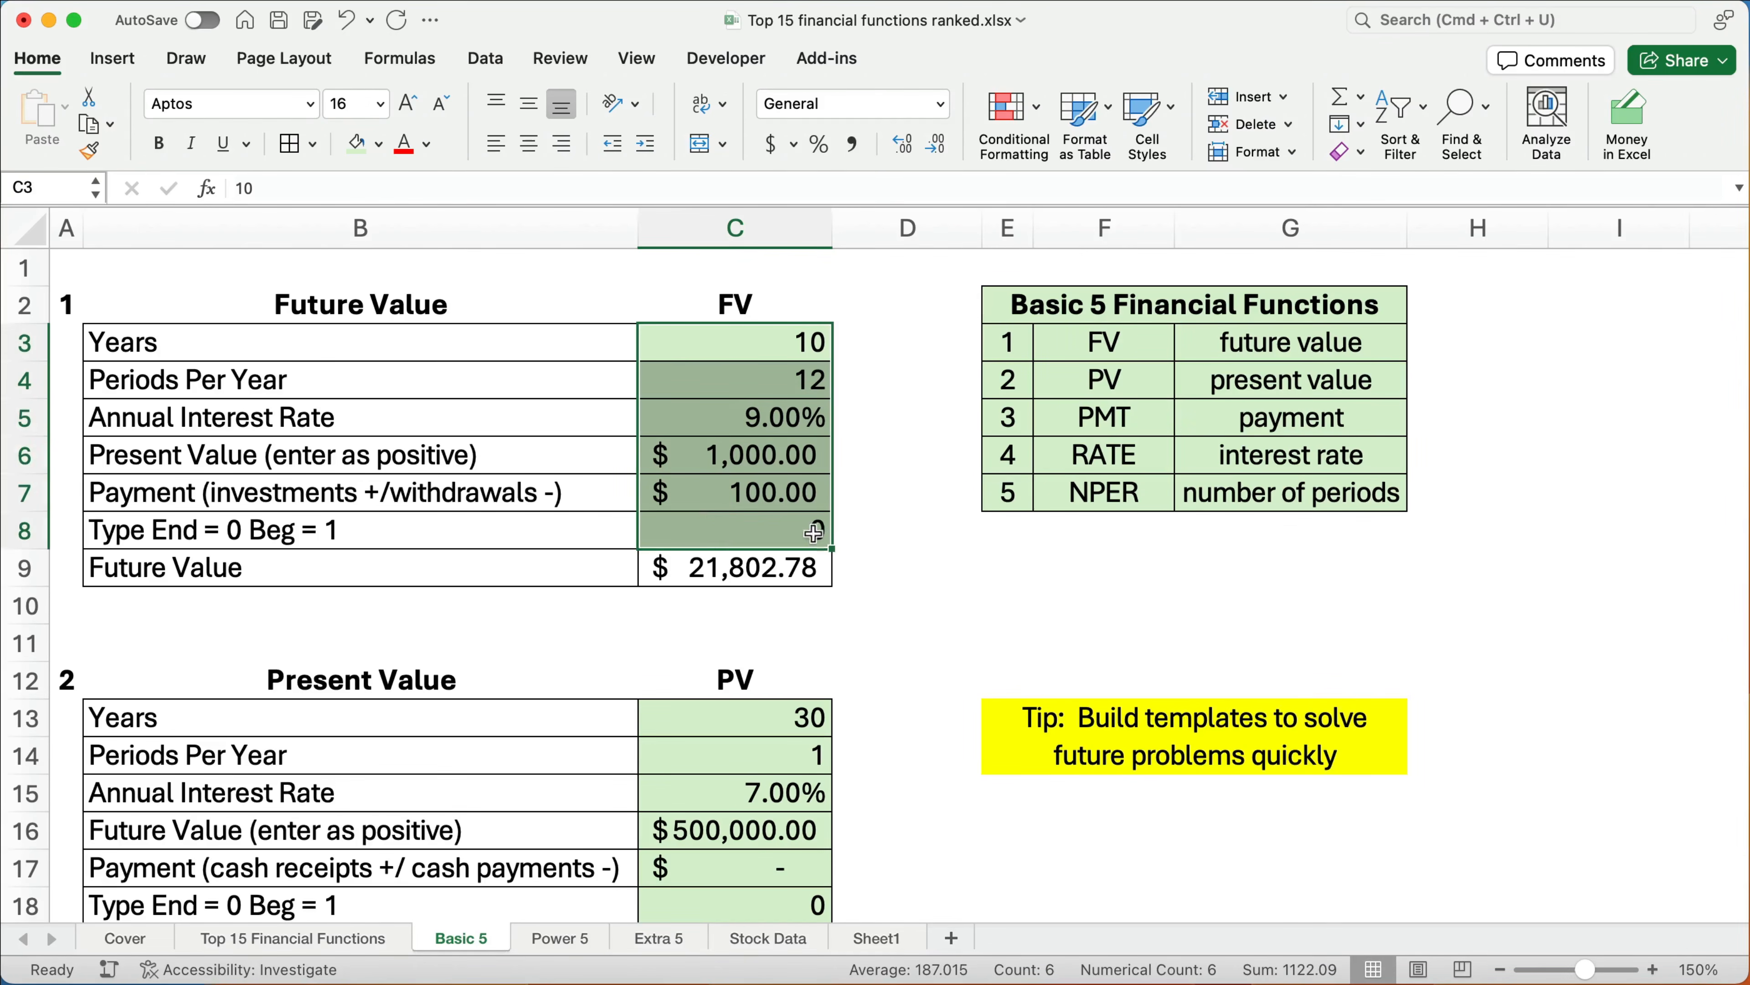
click(718, 583)
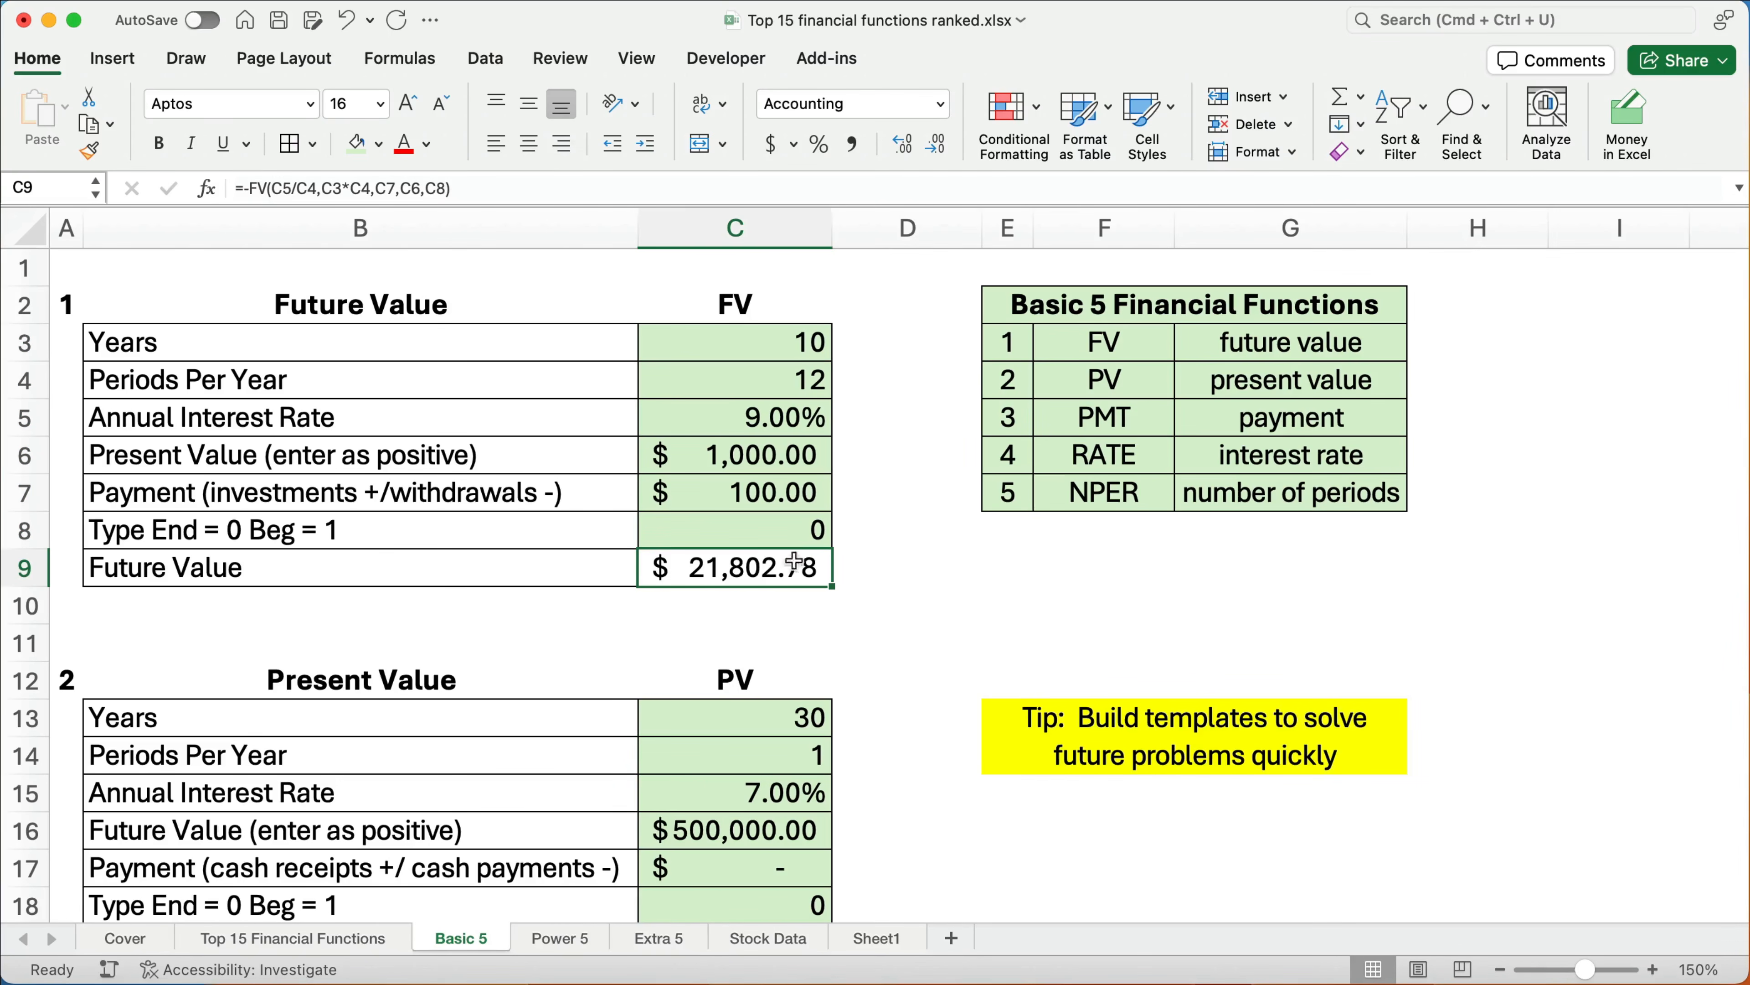
click(207, 189)
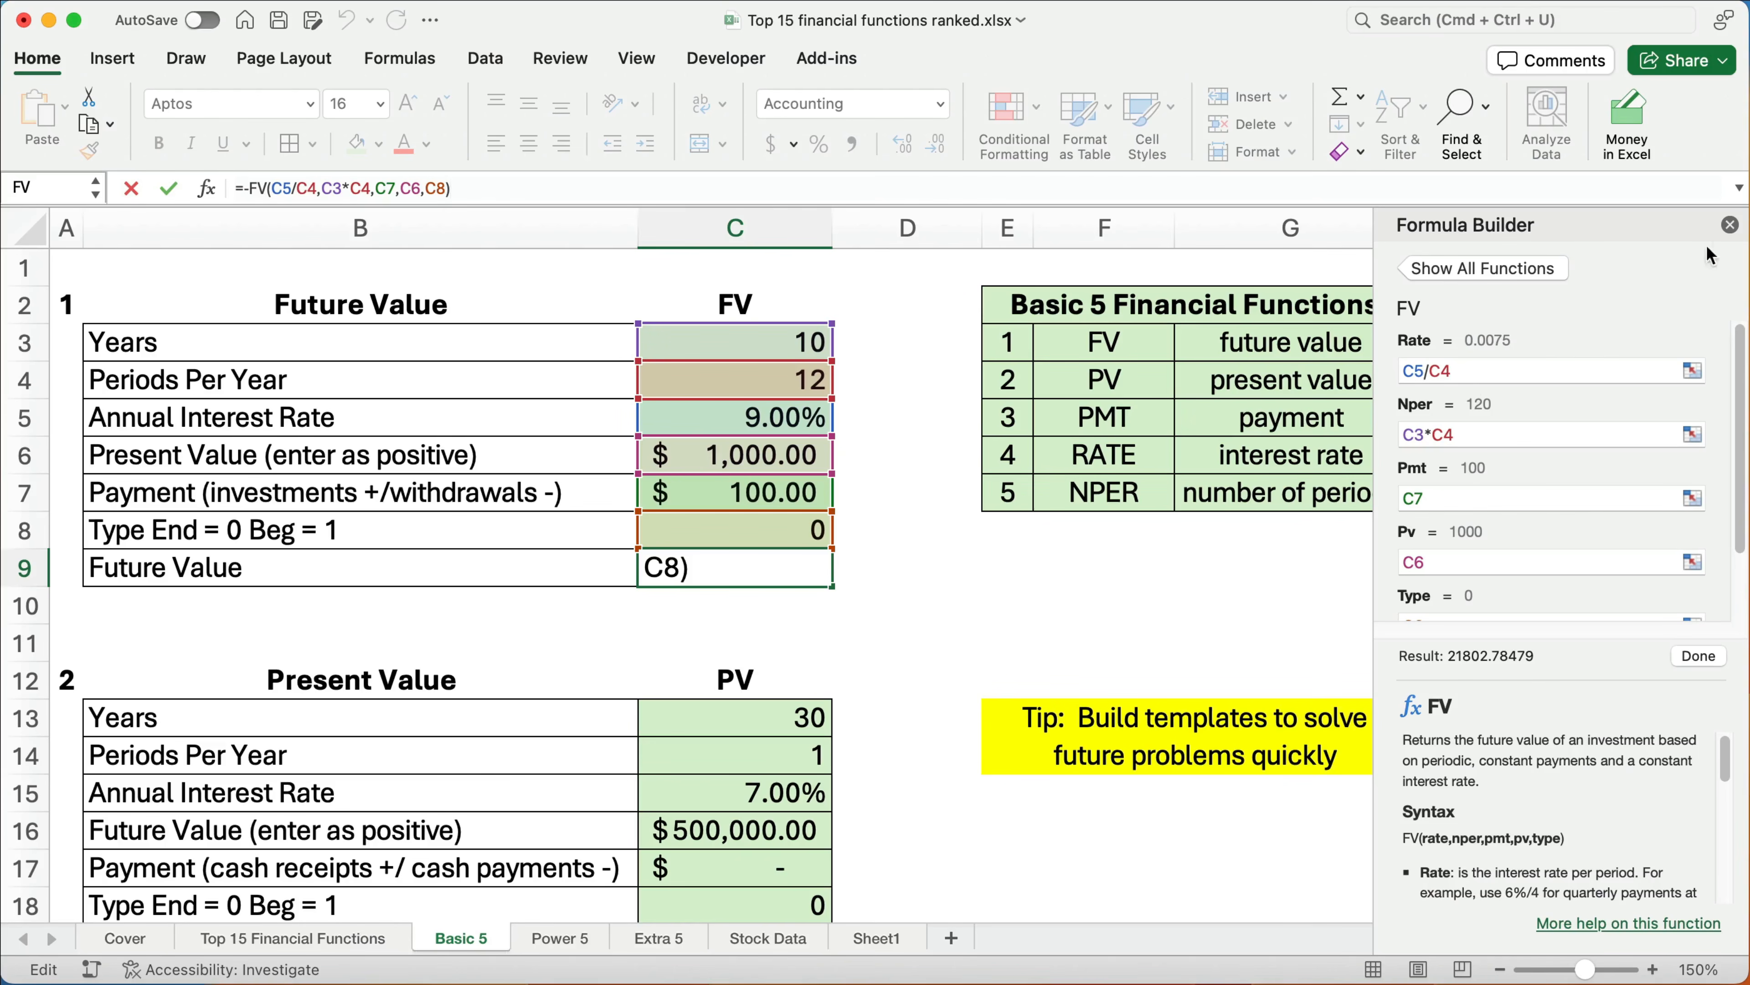
click(1730, 232)
Set the Future Value template's present value in C6 to 1,000,000 and its payment in C7 to -500.
click(771, 458)
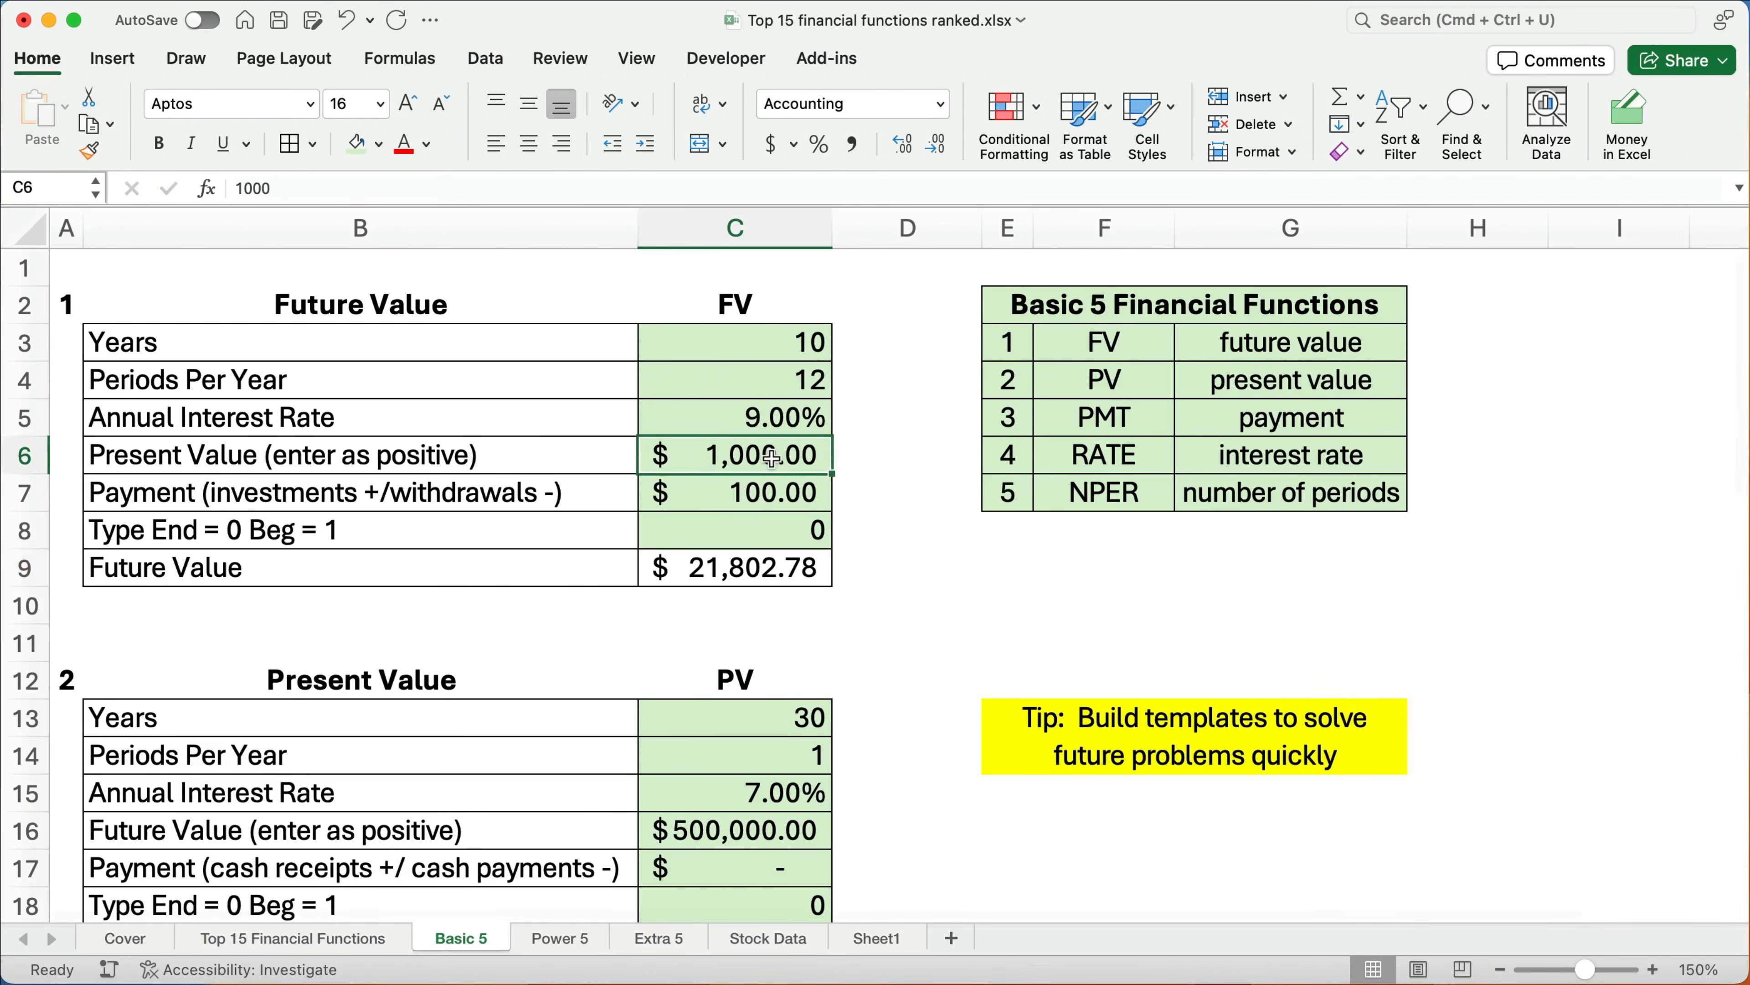
text(1,000,000)
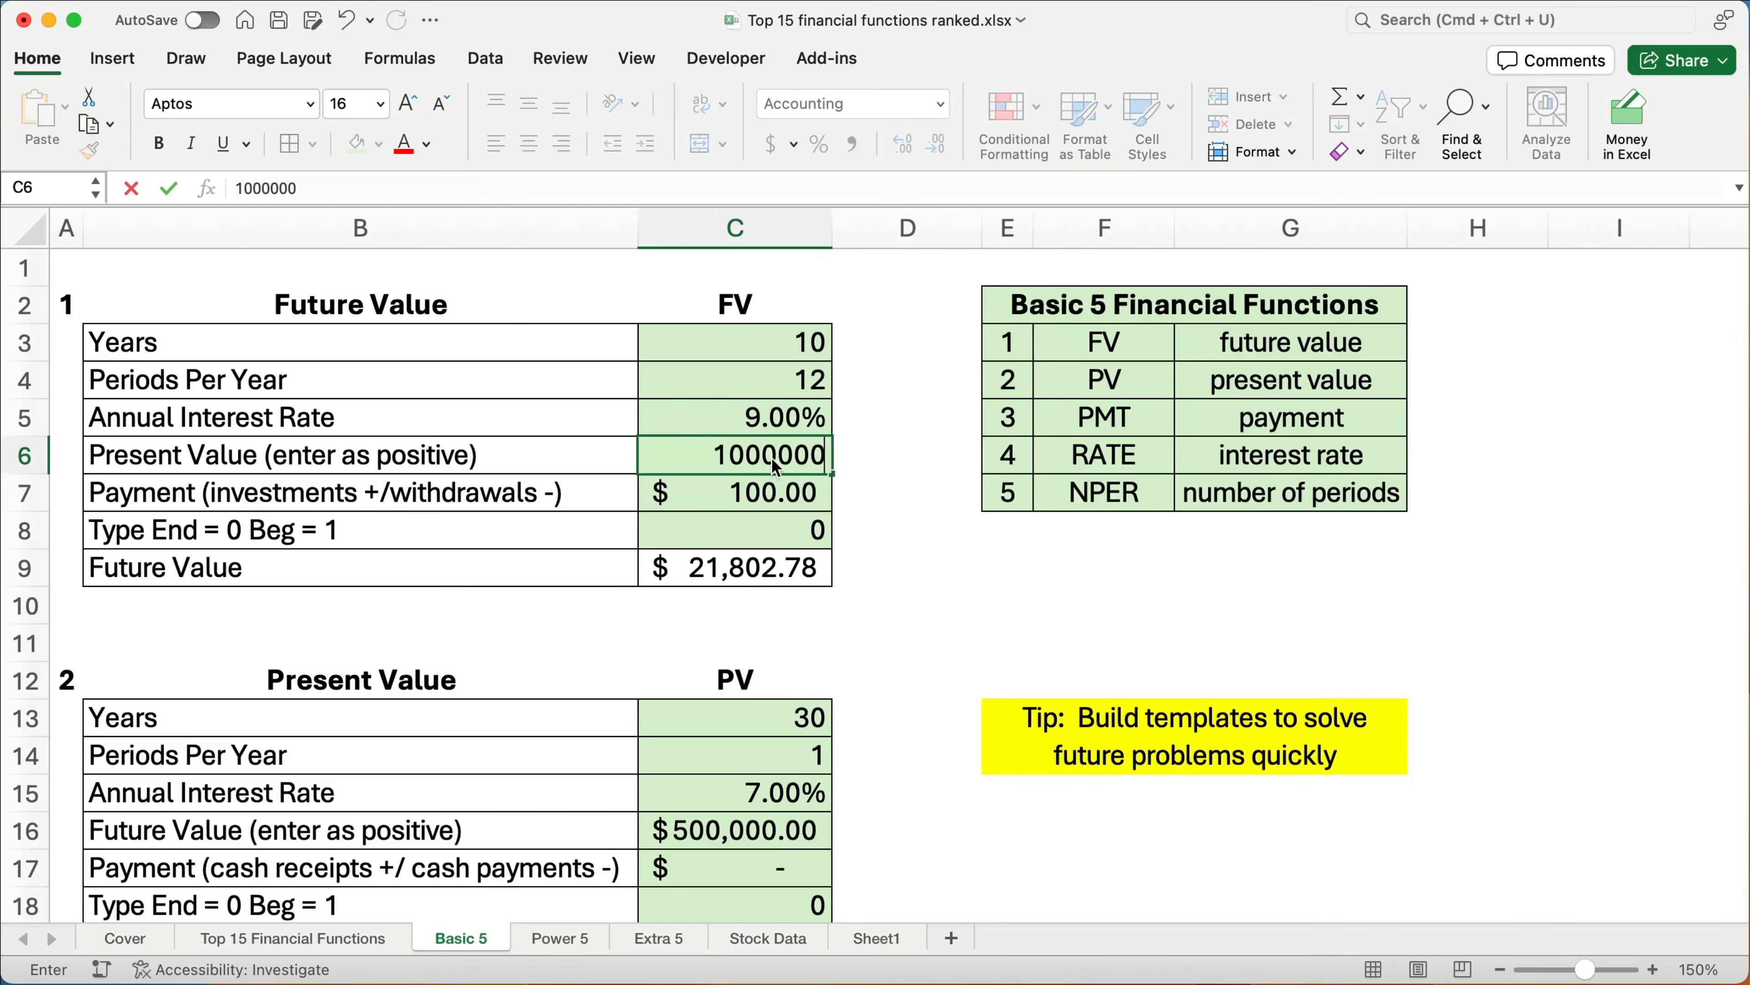
key(Return)
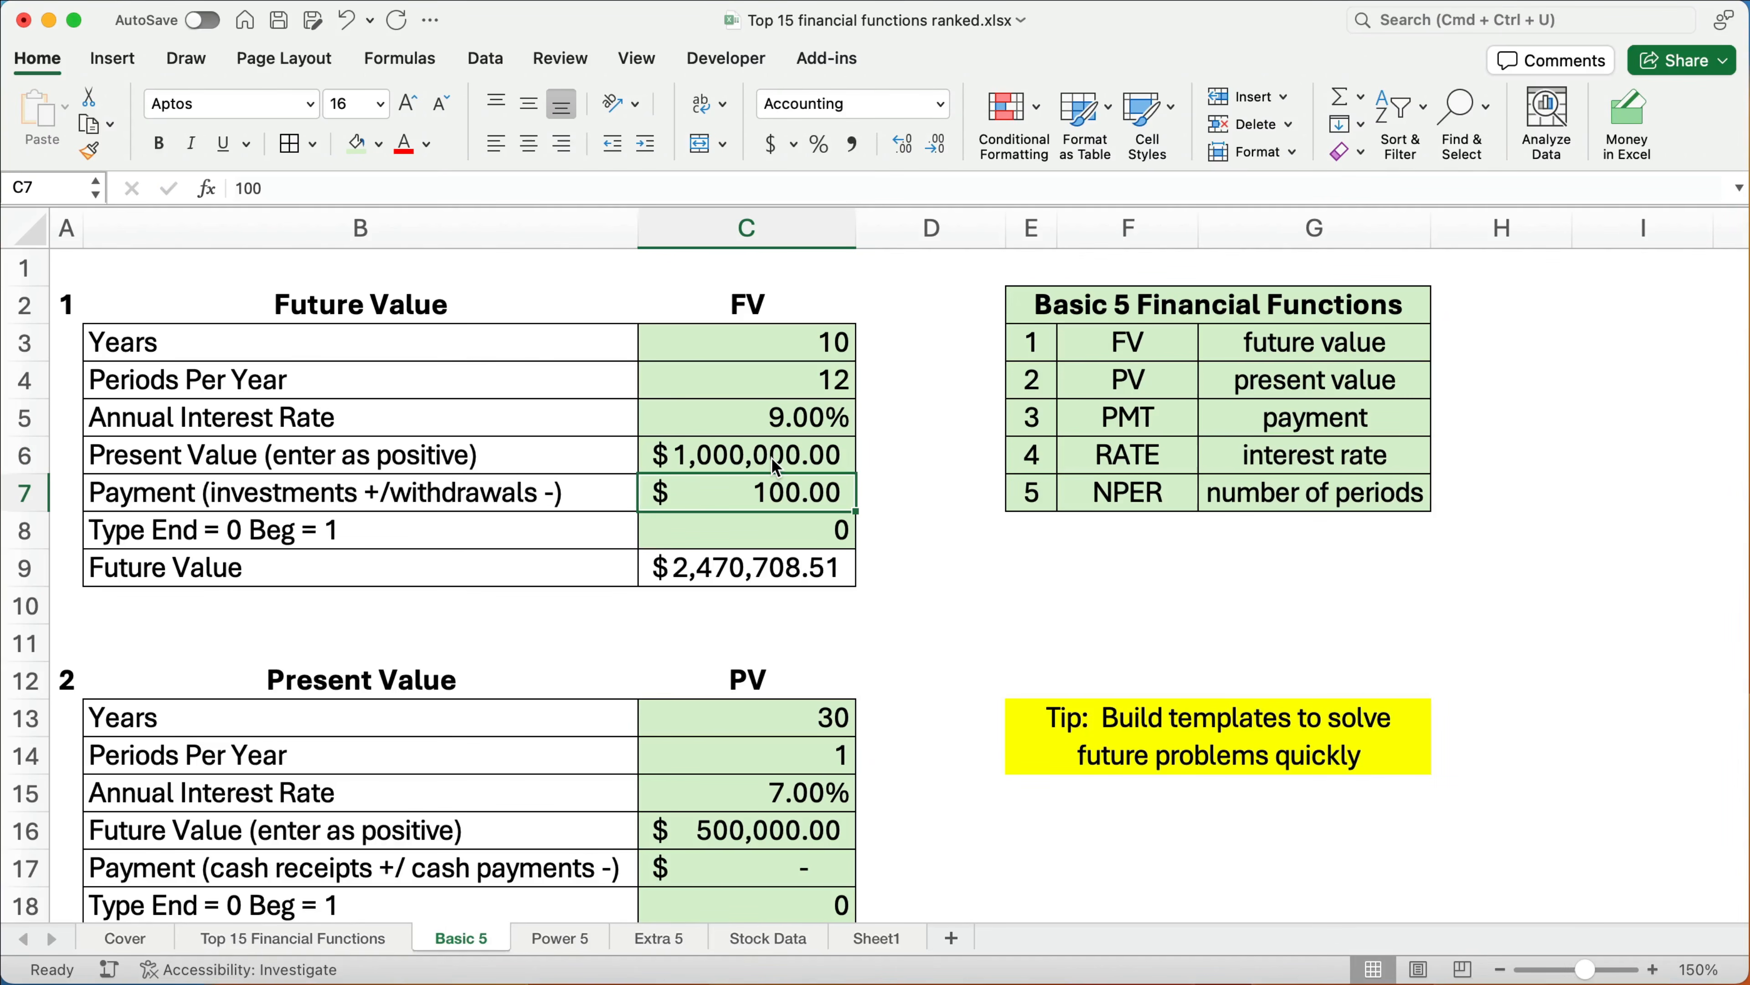
text(-500)
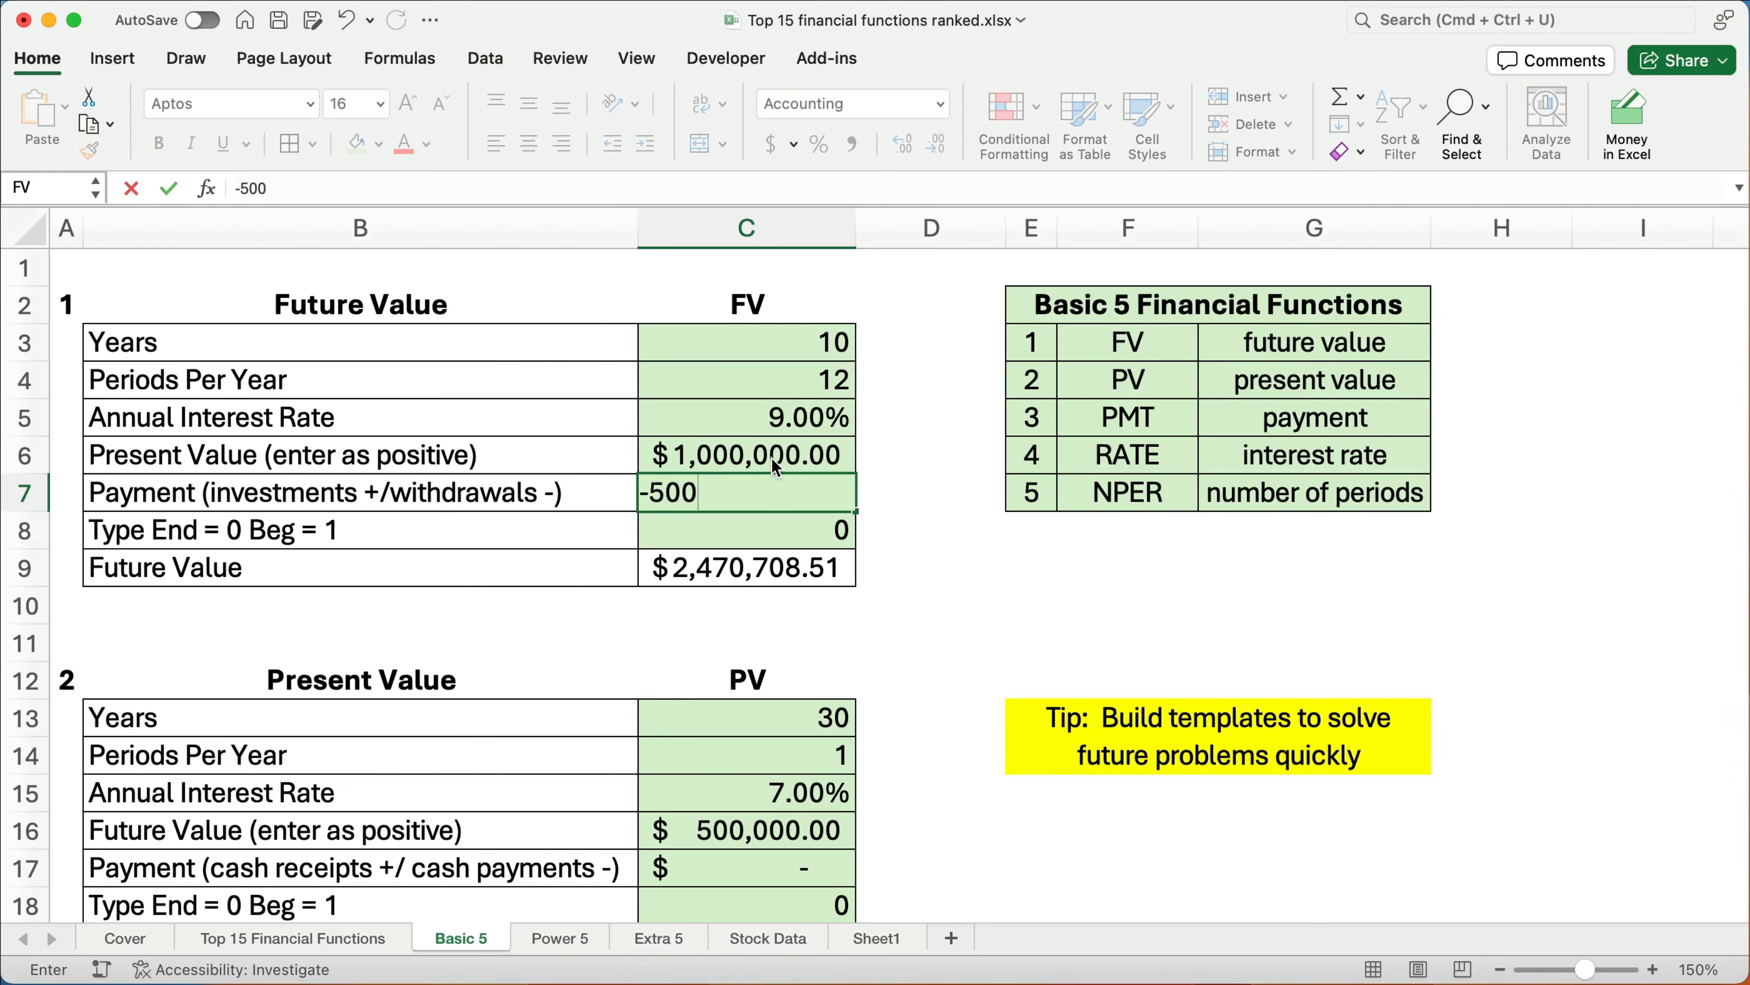
key(Return)
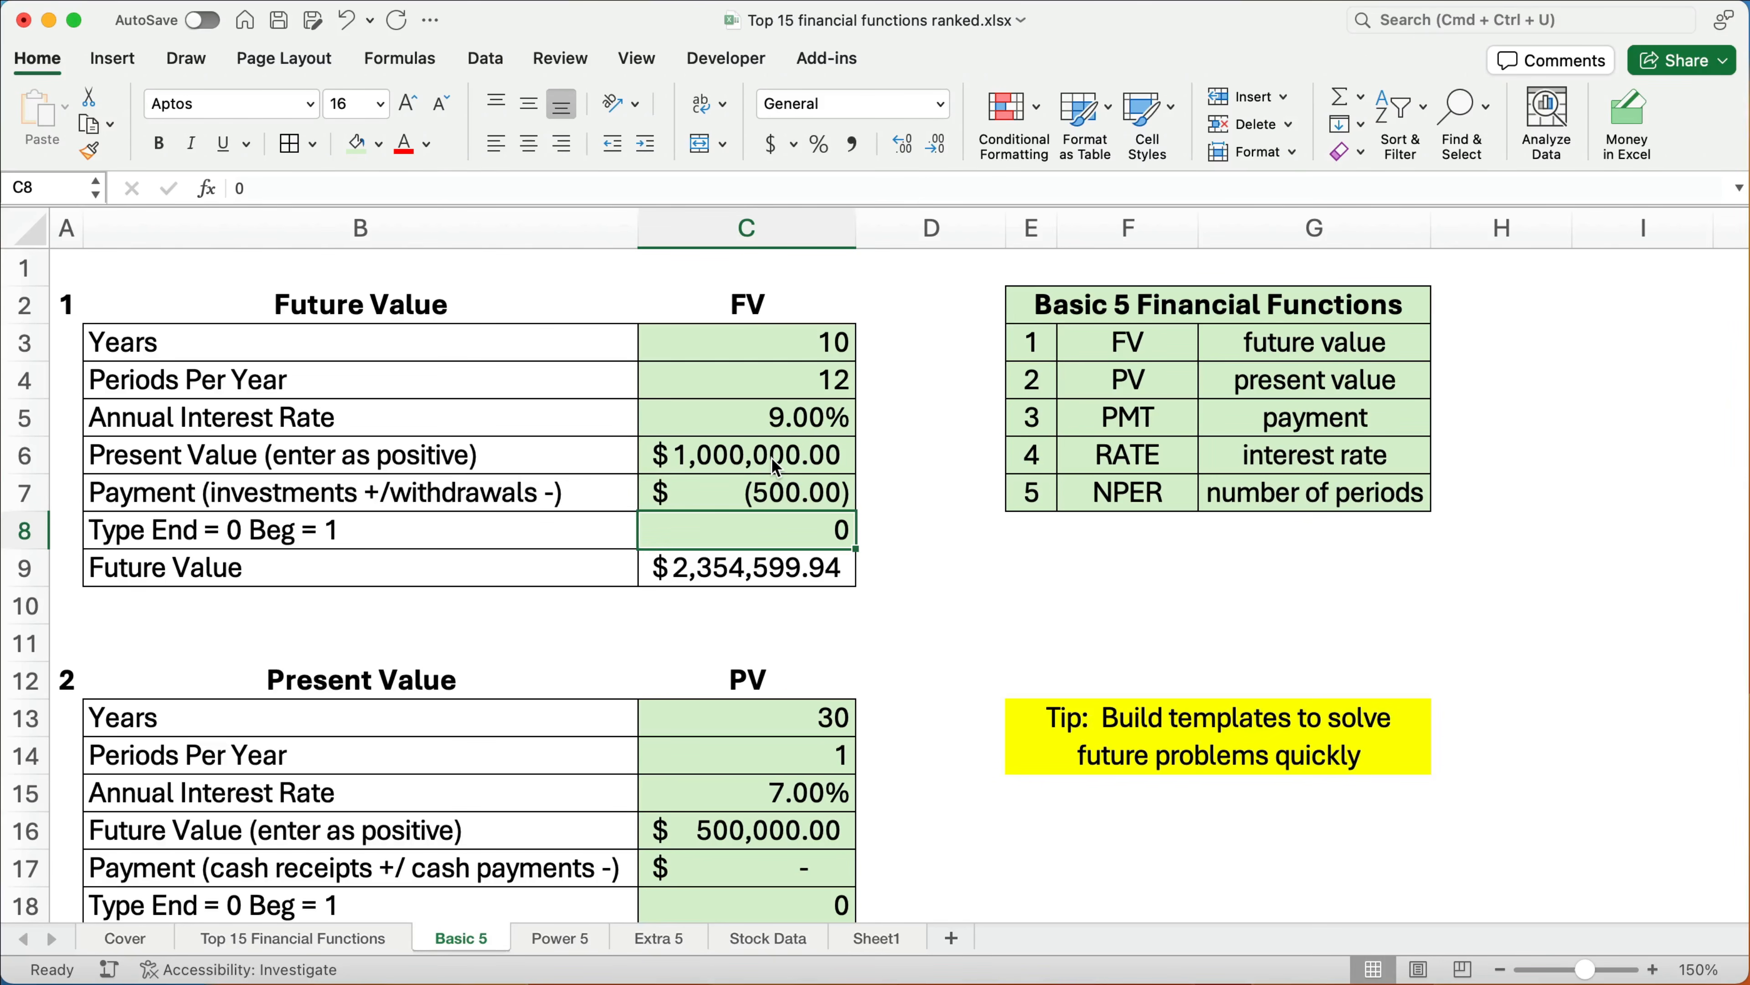
Try the Future Value calculation with a payment of 0 in C7, and put the payment back to -500.
key(Up)
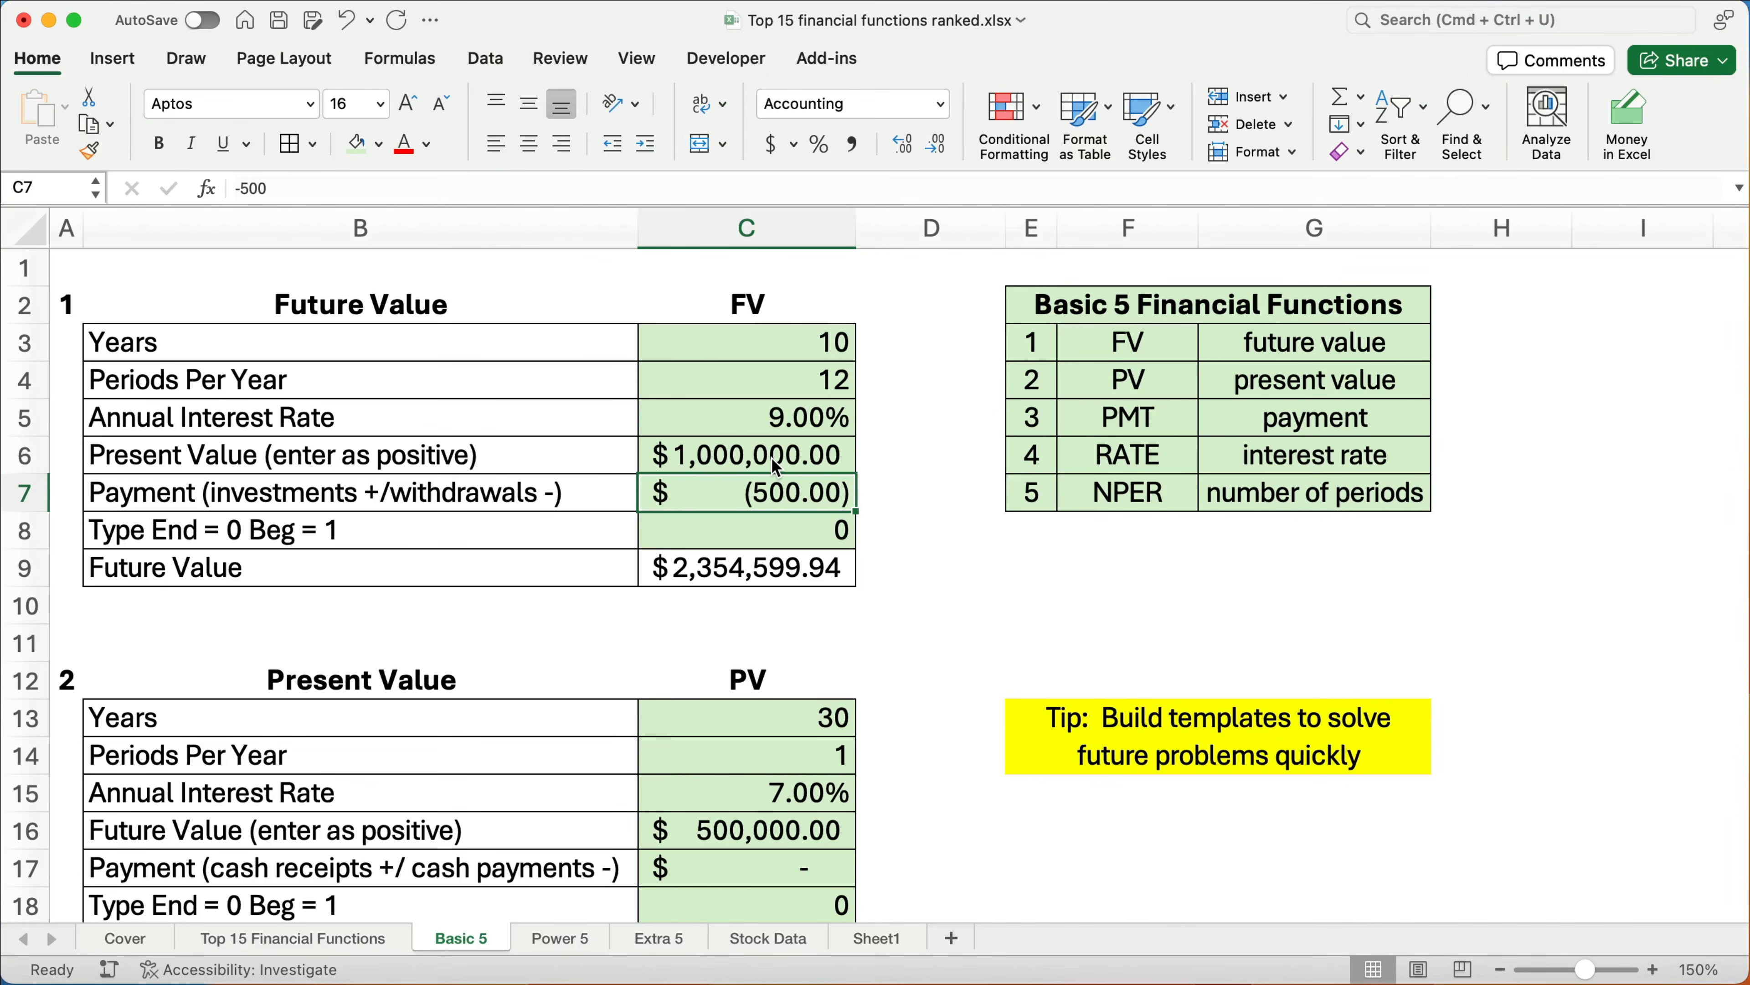
text(0)
key(Return)
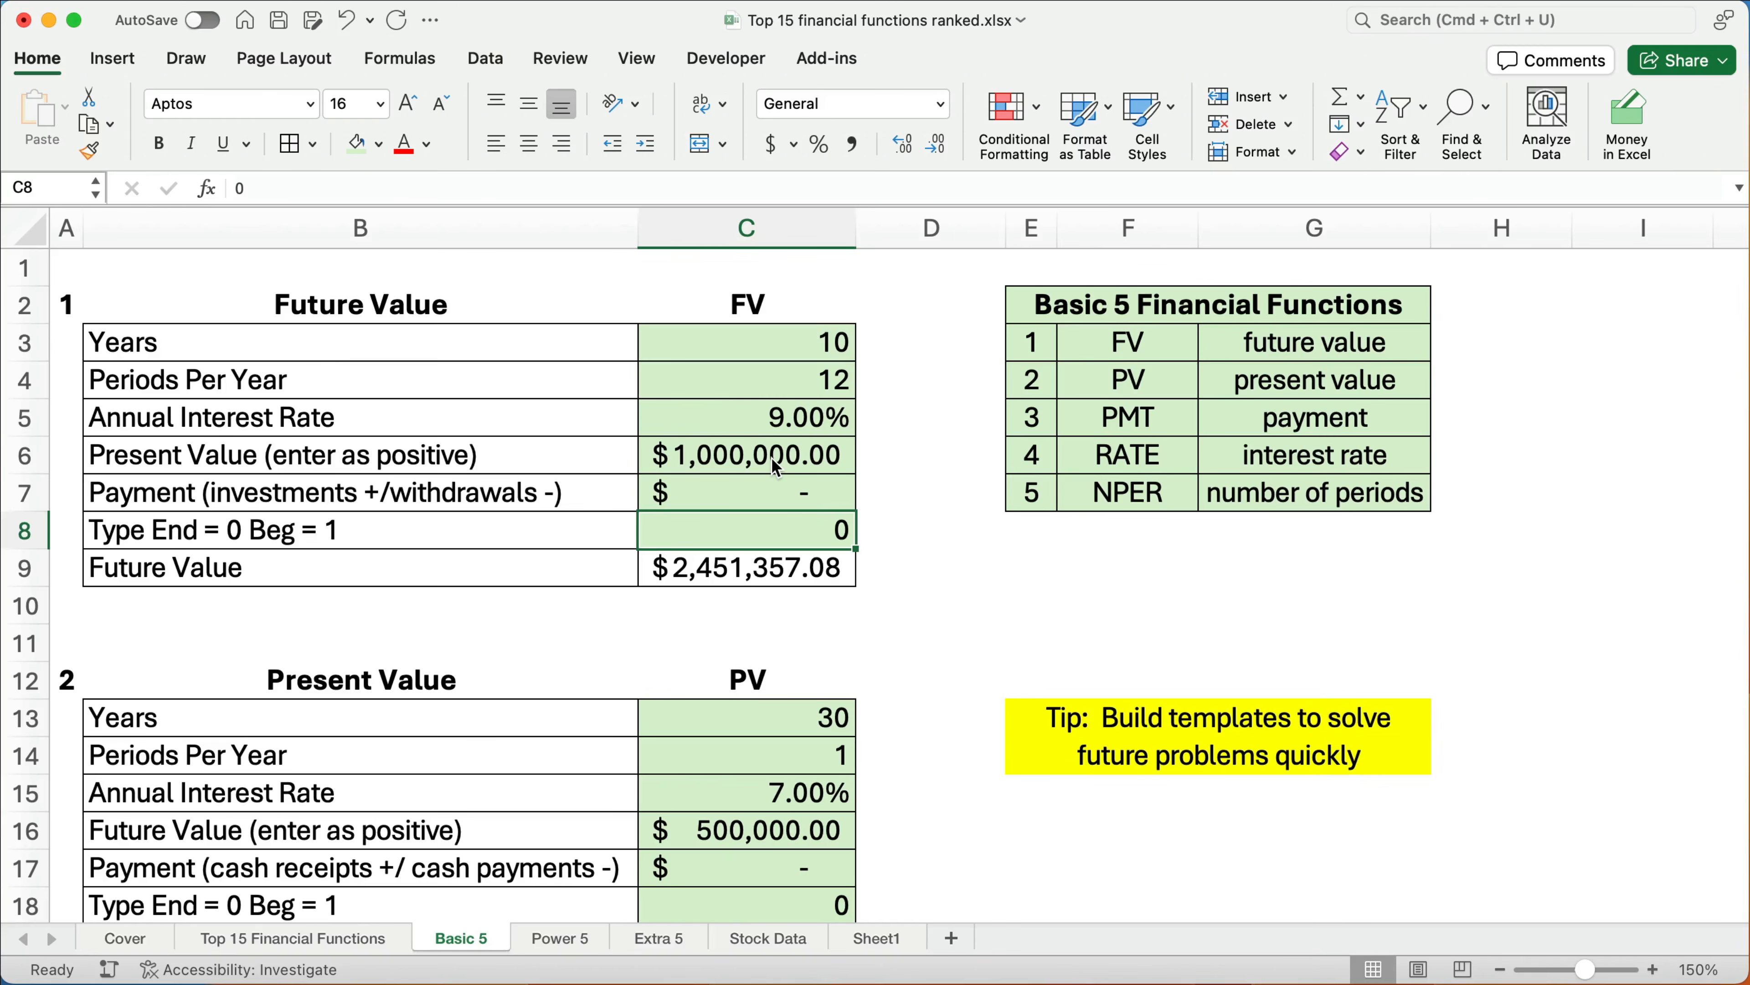
key(Up)
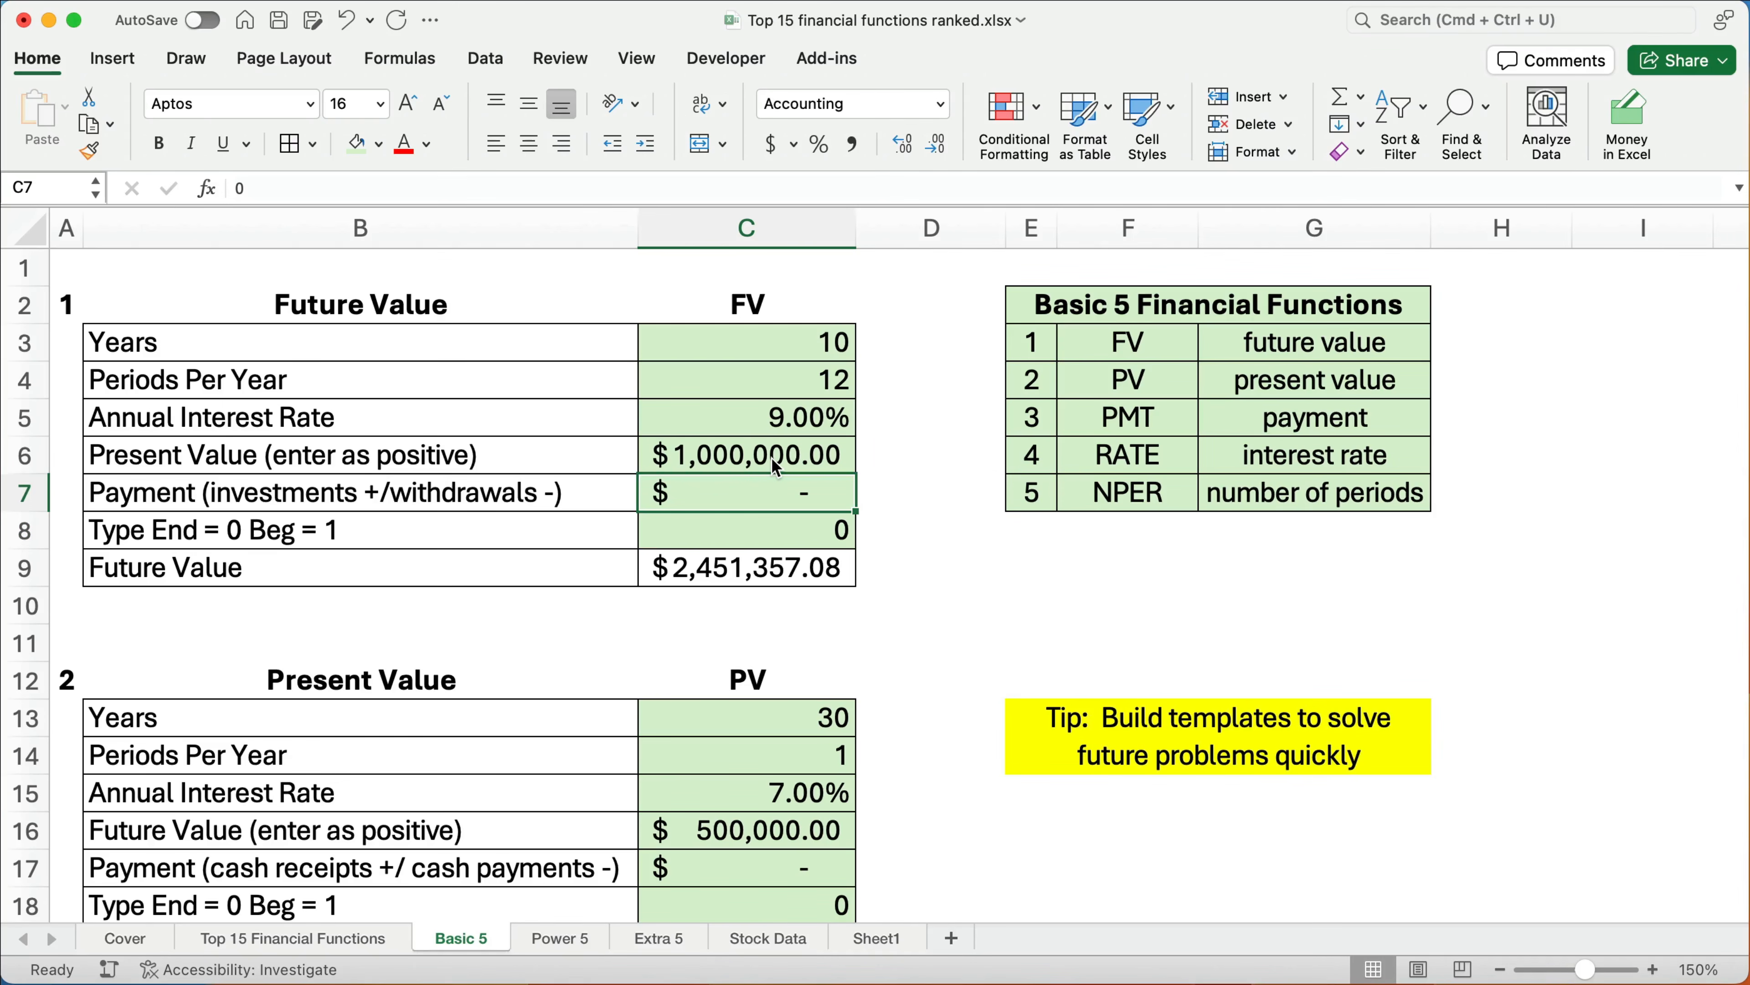
text(-500)
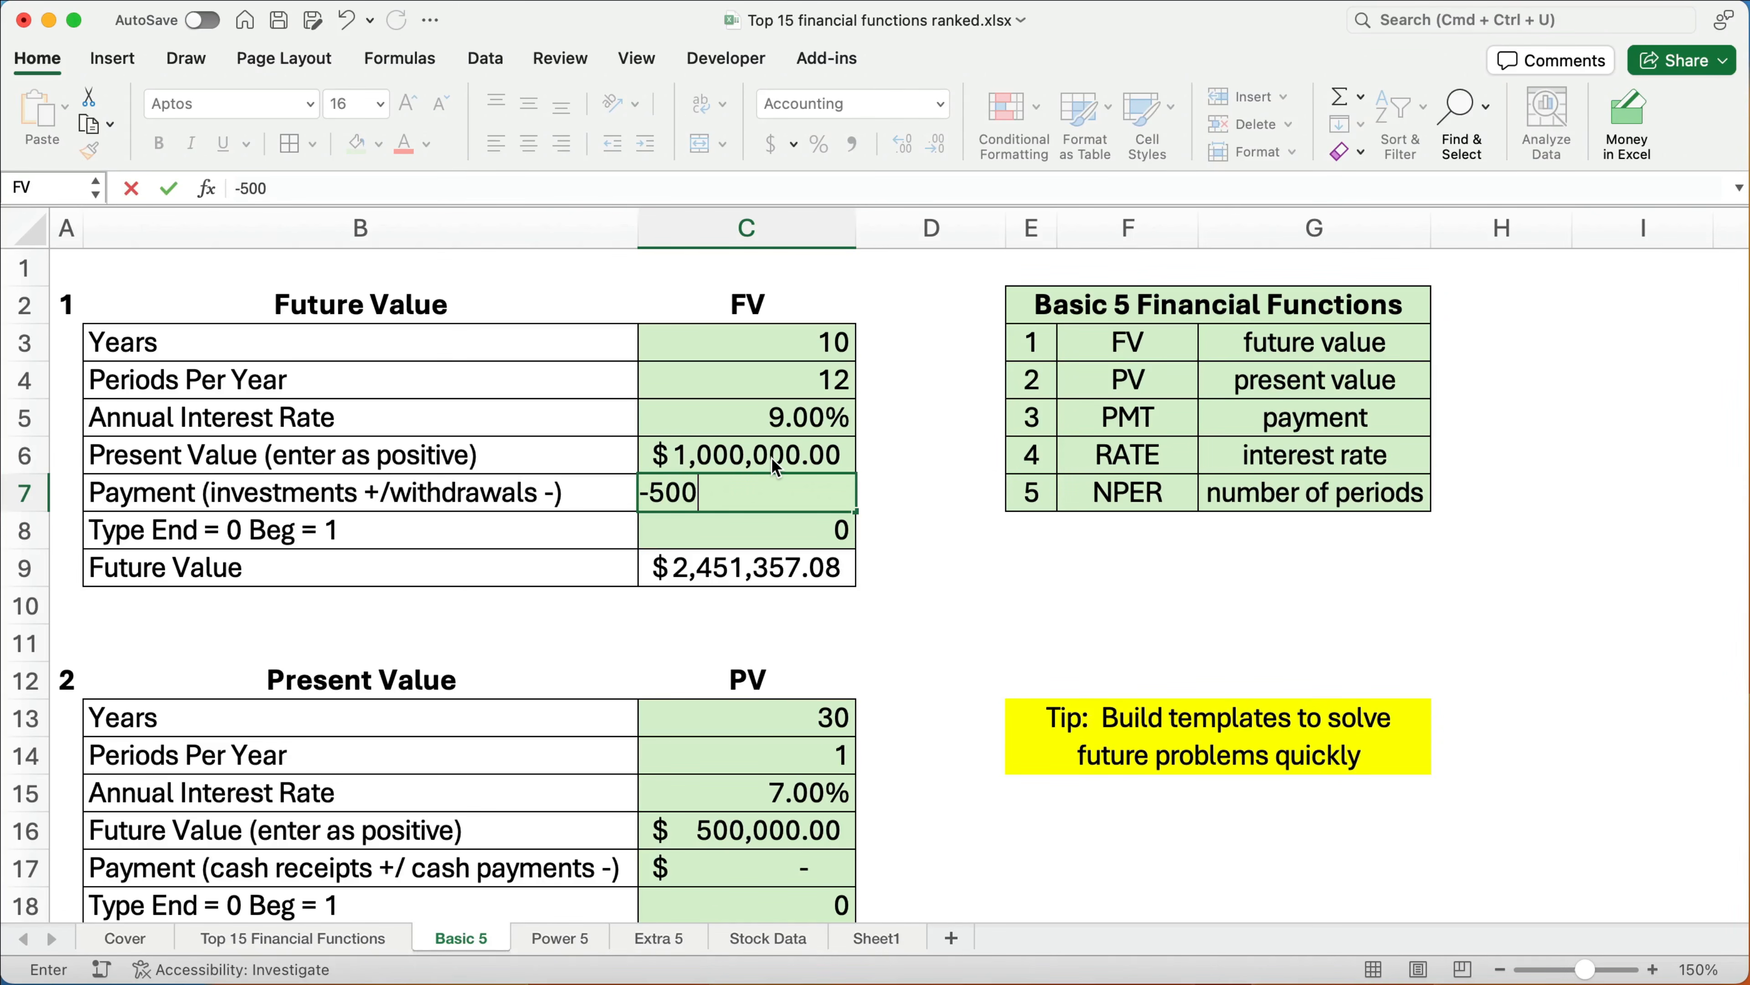
key(Return)
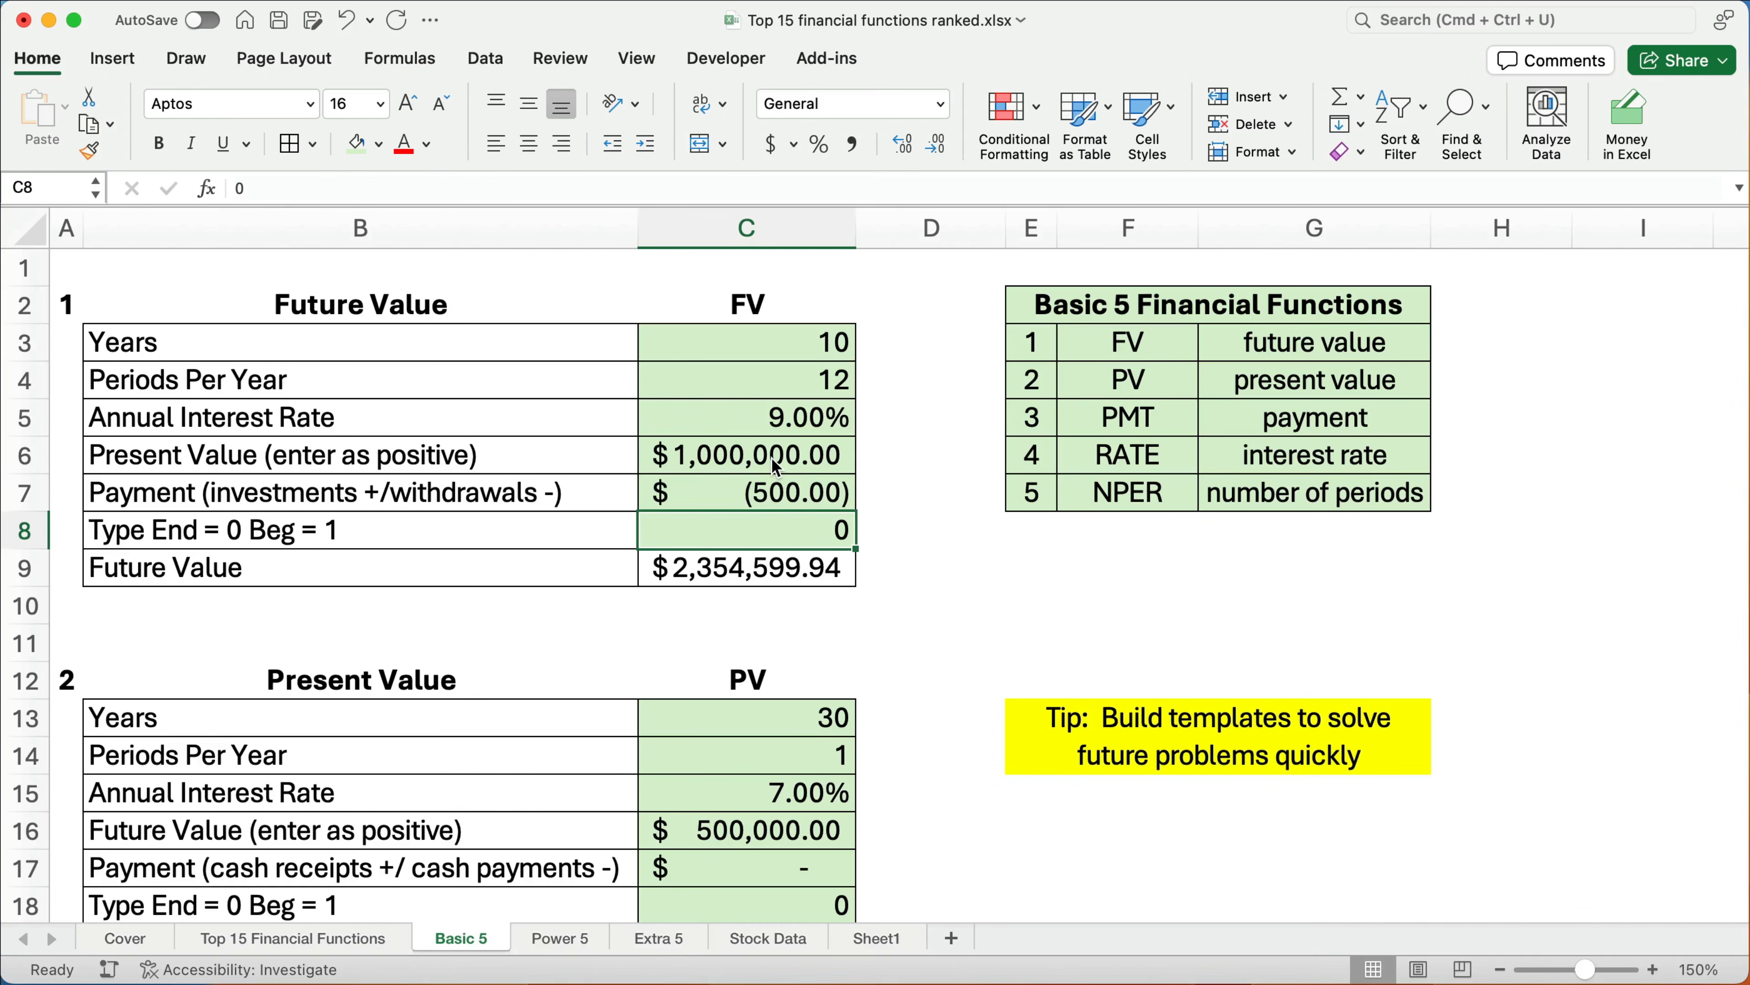
Set the Future Value template's present value in C6 to 1000 and its payment in C7 to 100.
click(773, 458)
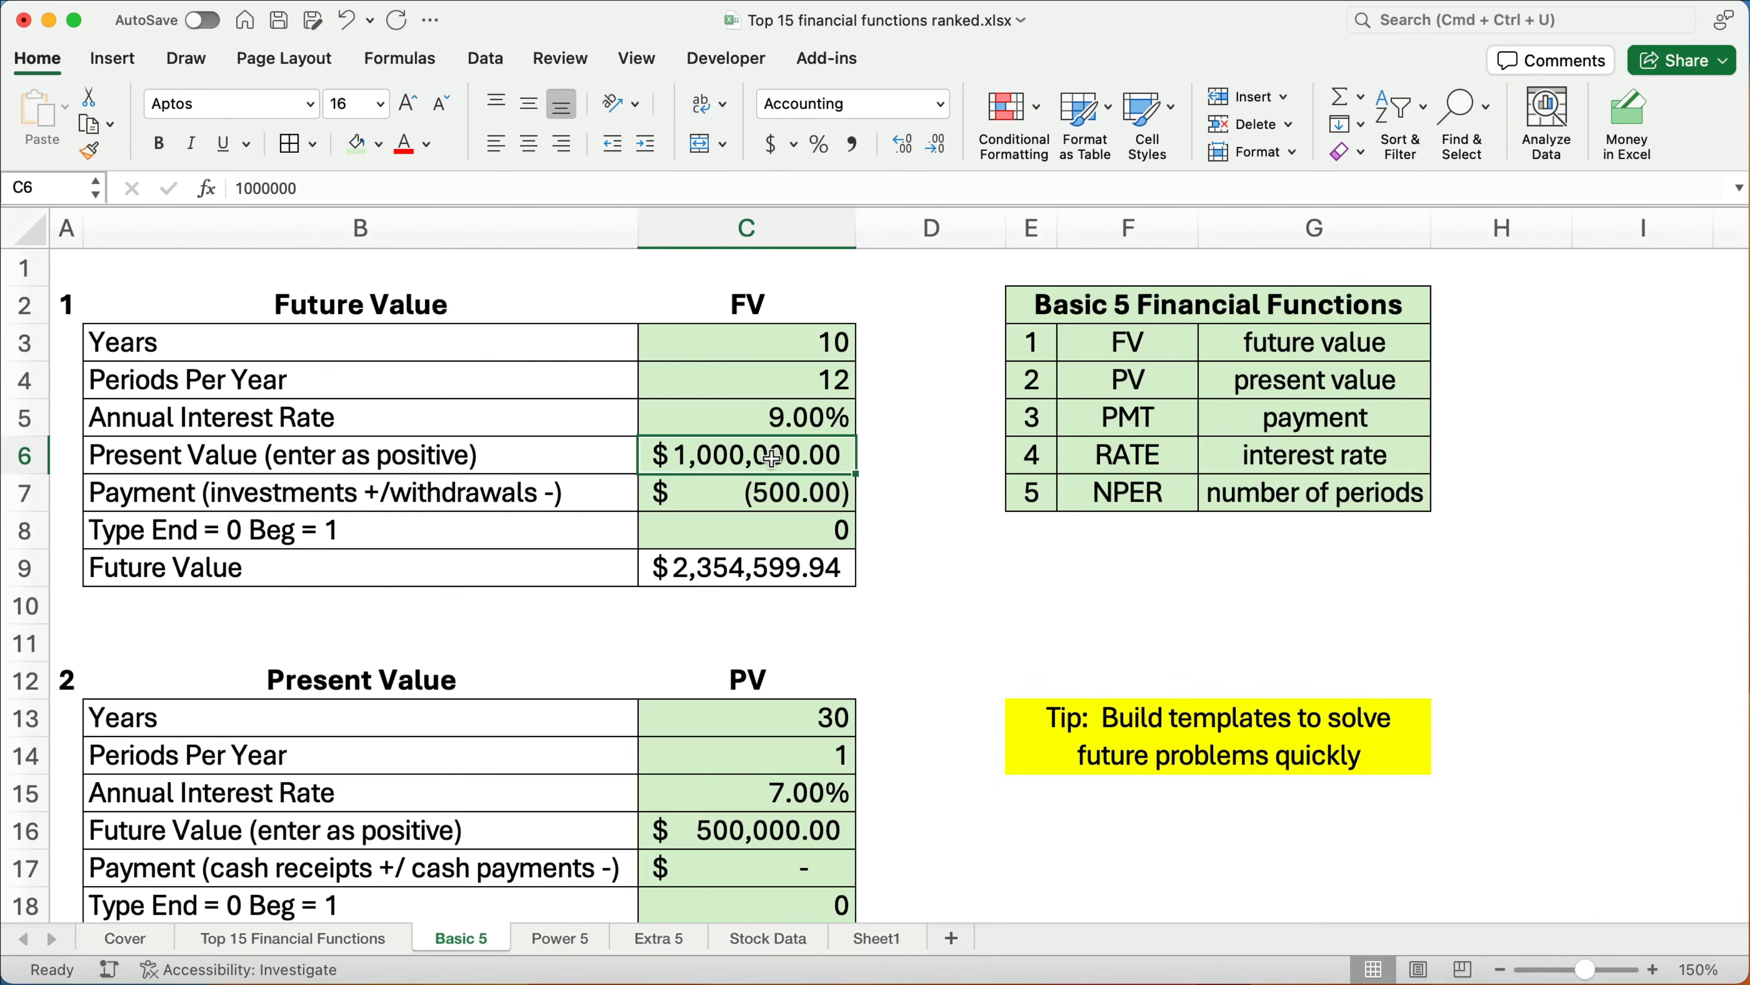
text(1000)
key(Return)
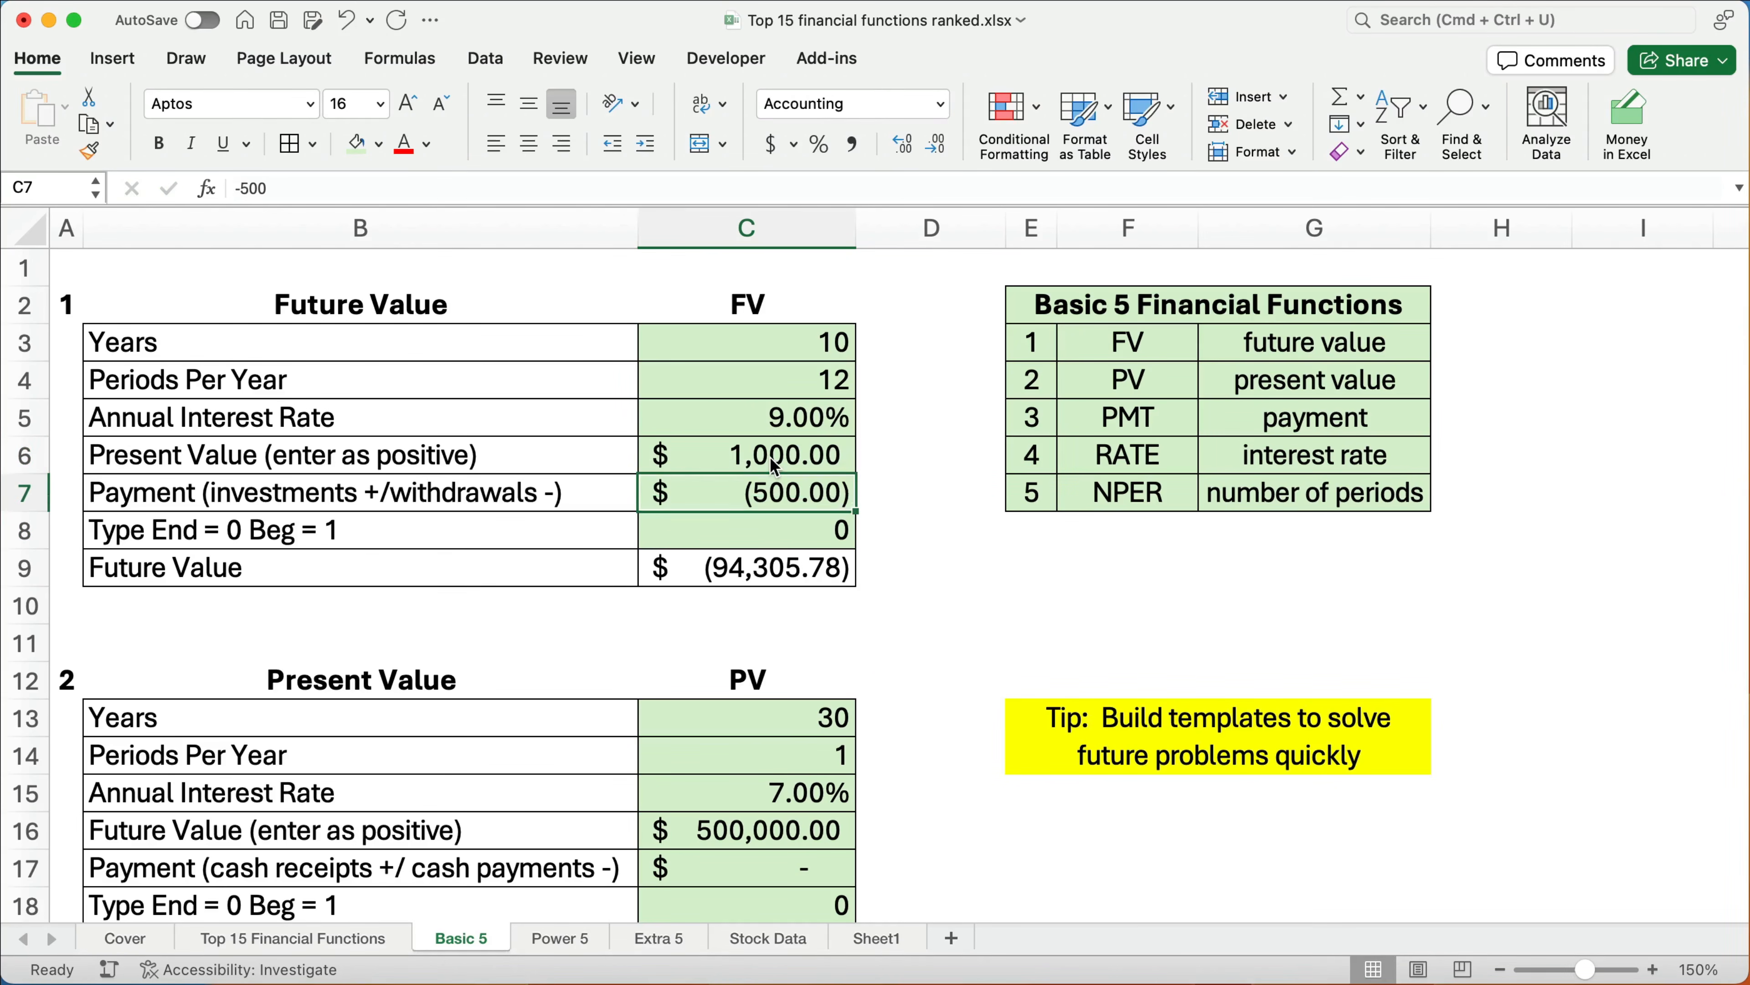
text(100)
key(Return)
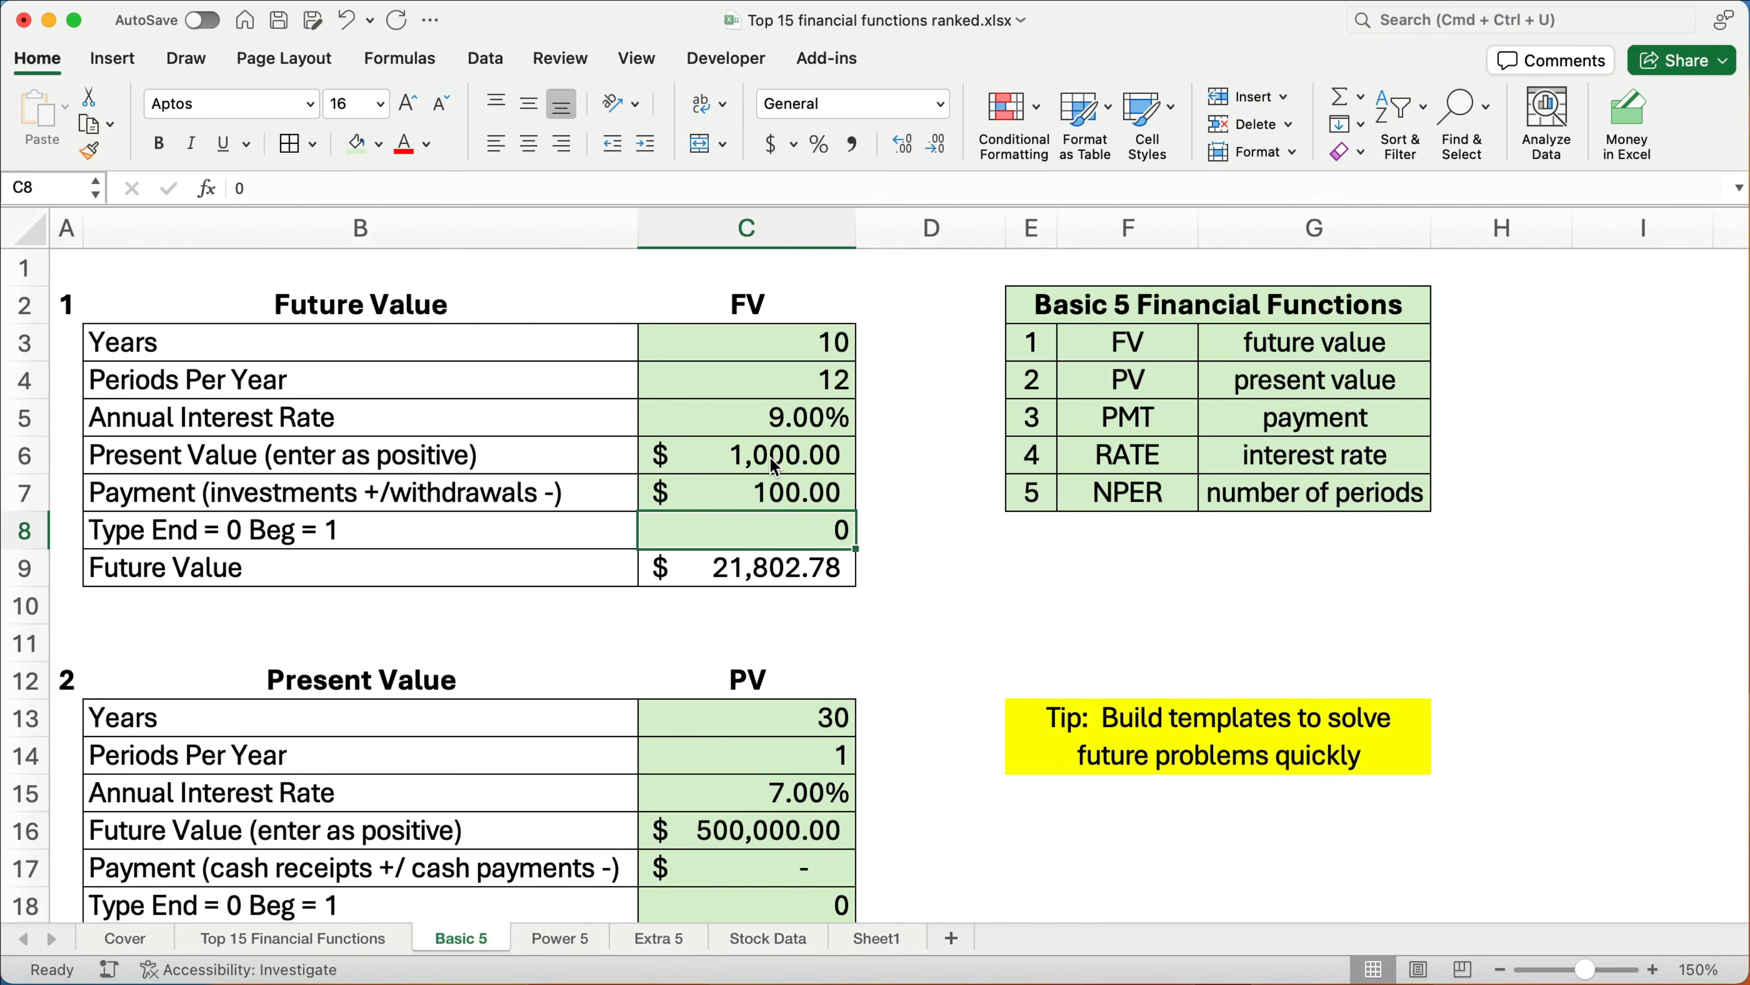
Set the annual interest rate of the Present Value template in C15 to 8%.
scroll(771, 469, down, 3)
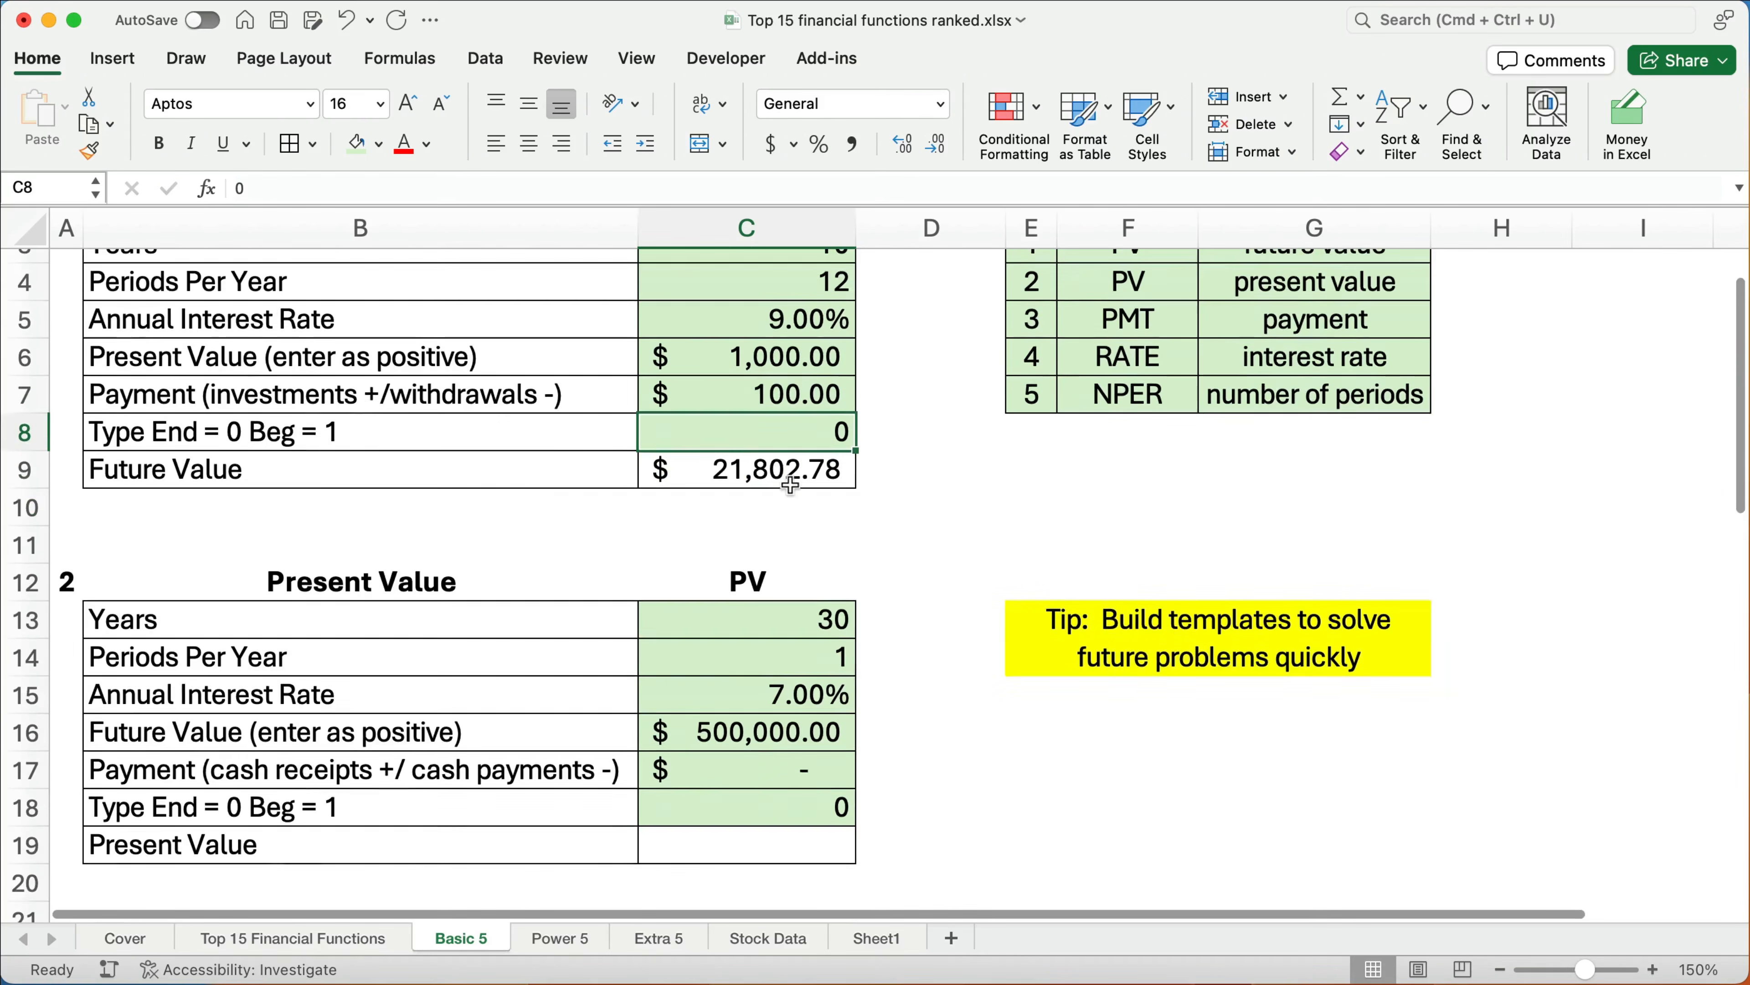
scroll(193, 545, down, 3)
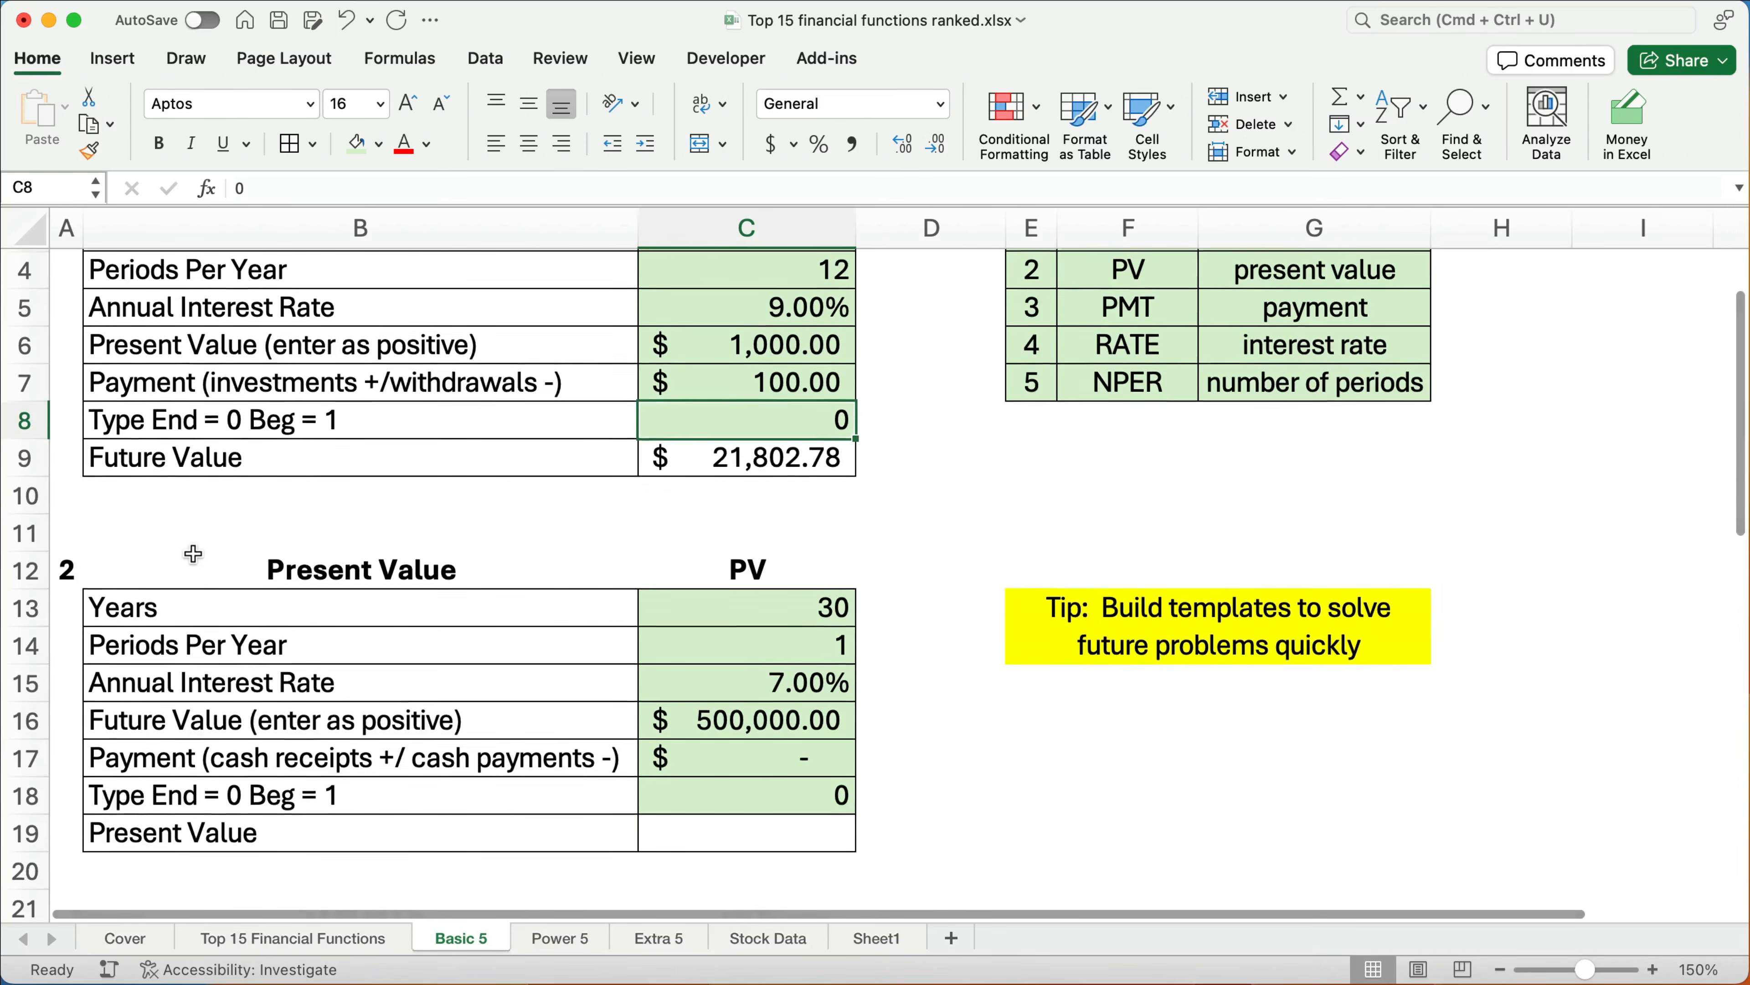
scroll(193, 554, down, 3)
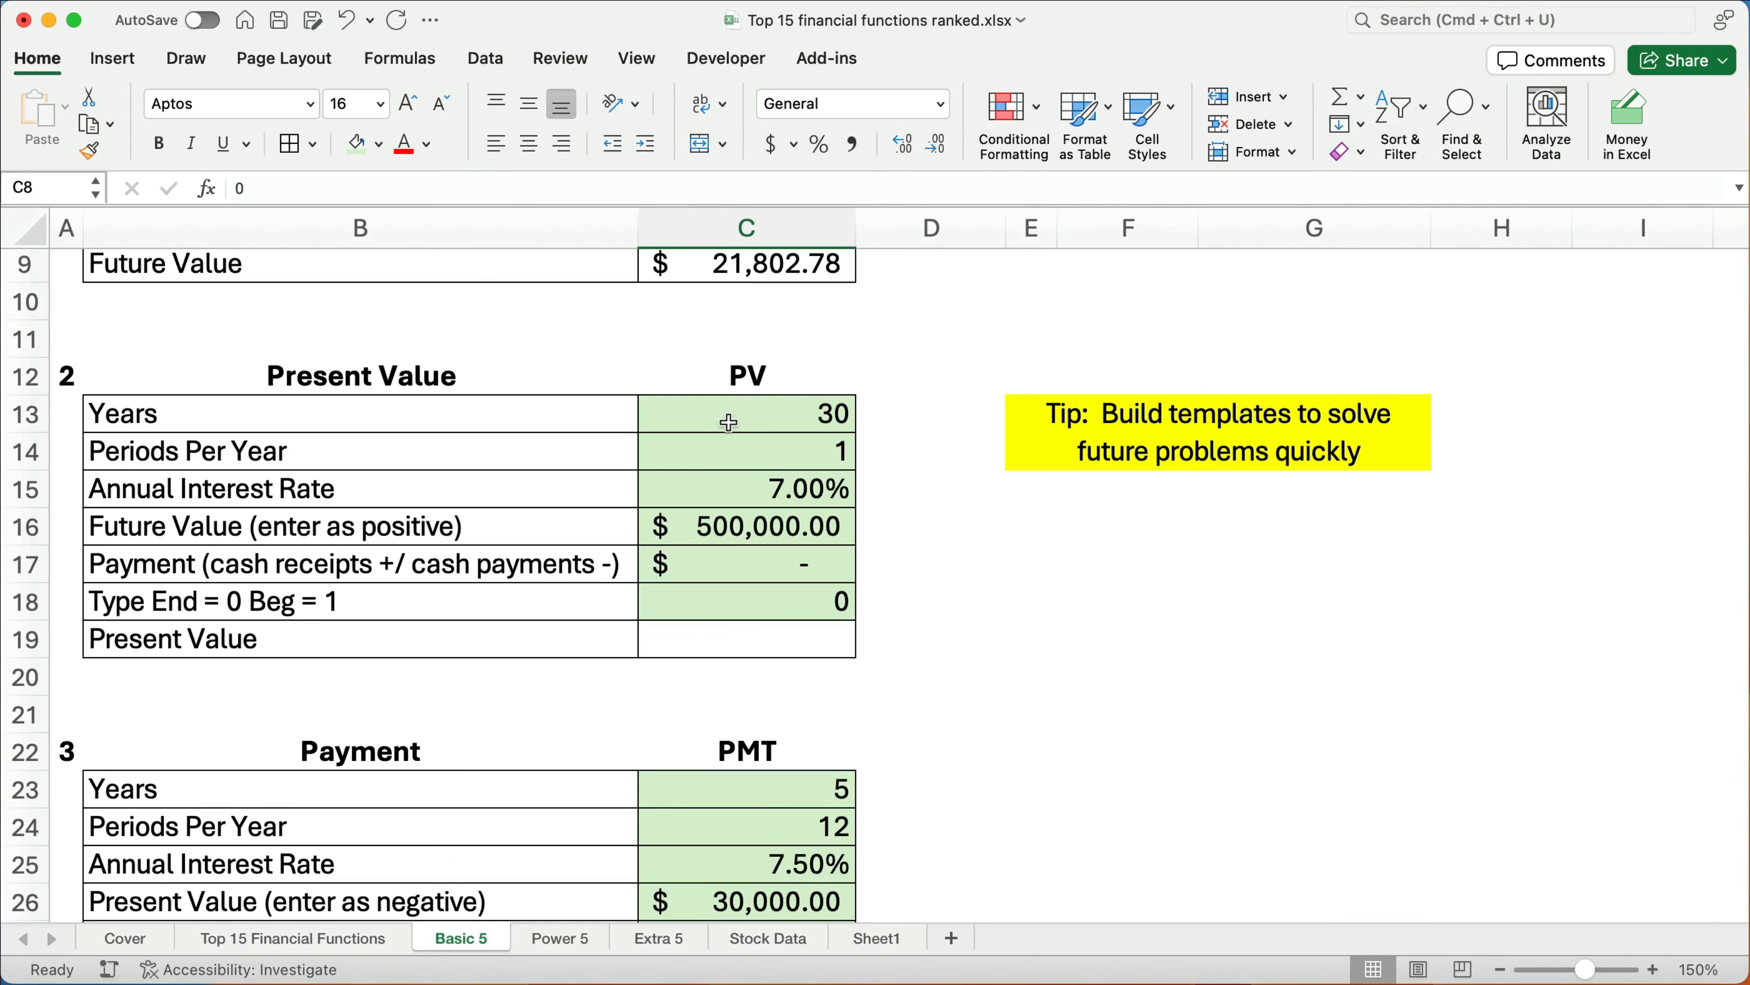
click(758, 419)
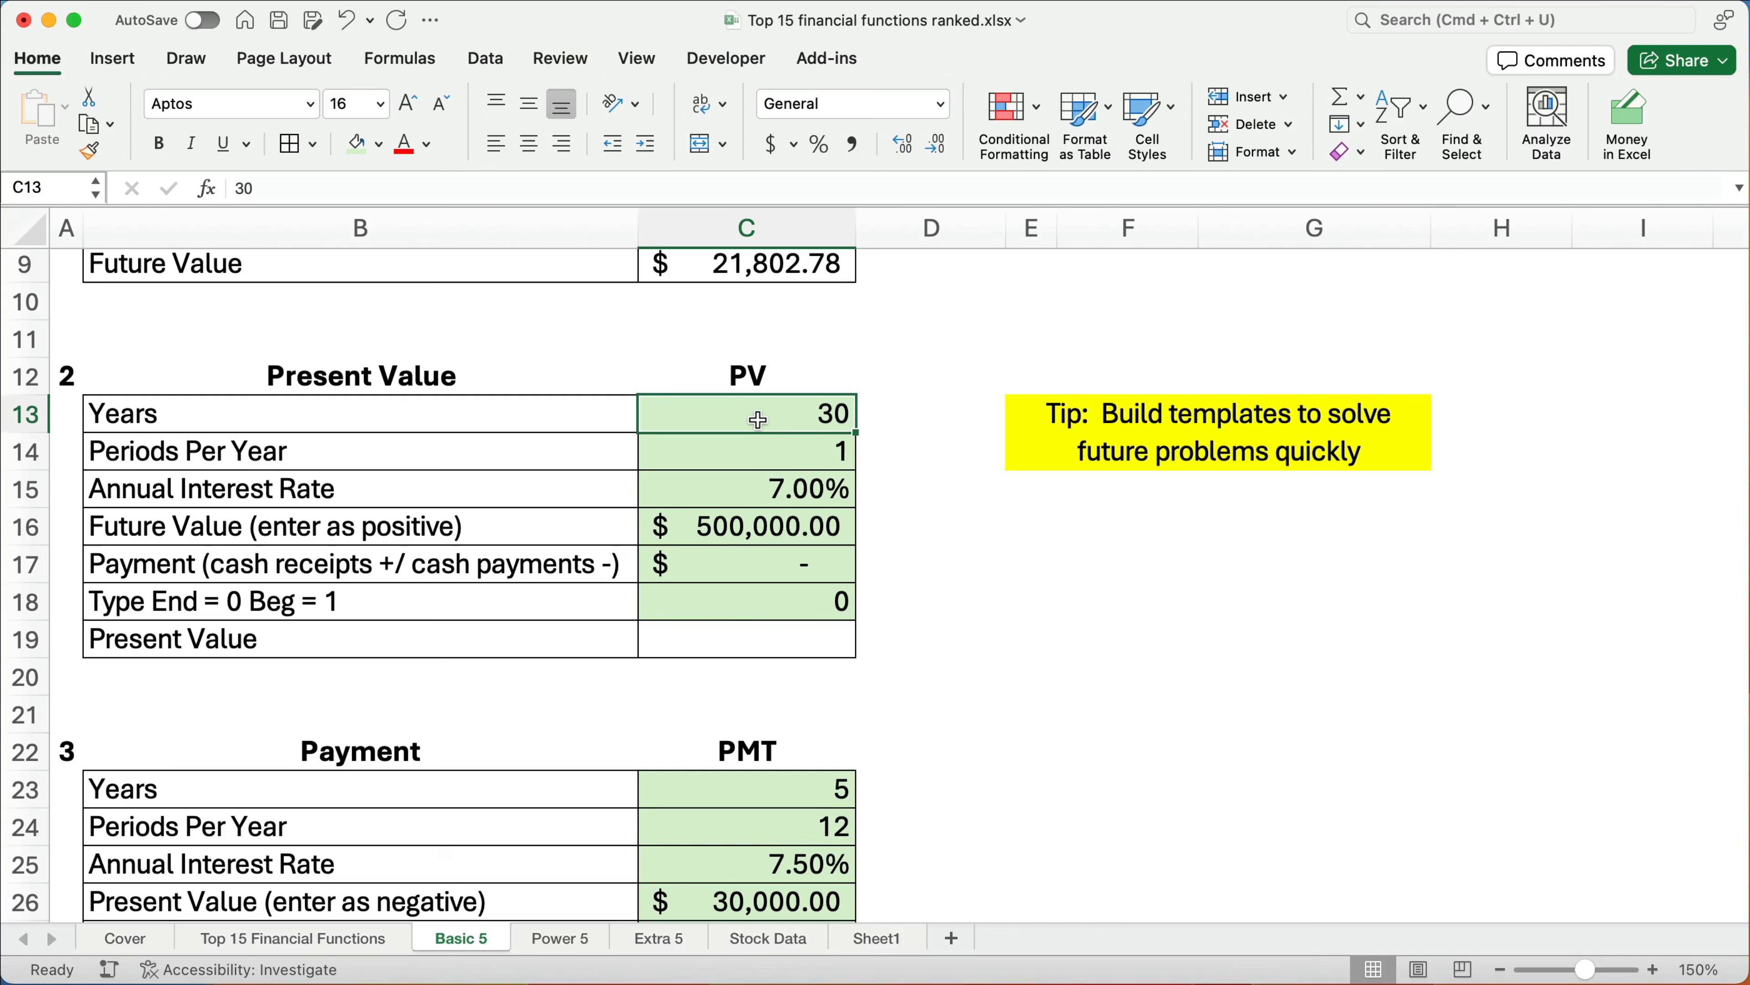
key(Down)
key(Down)
key(Down)
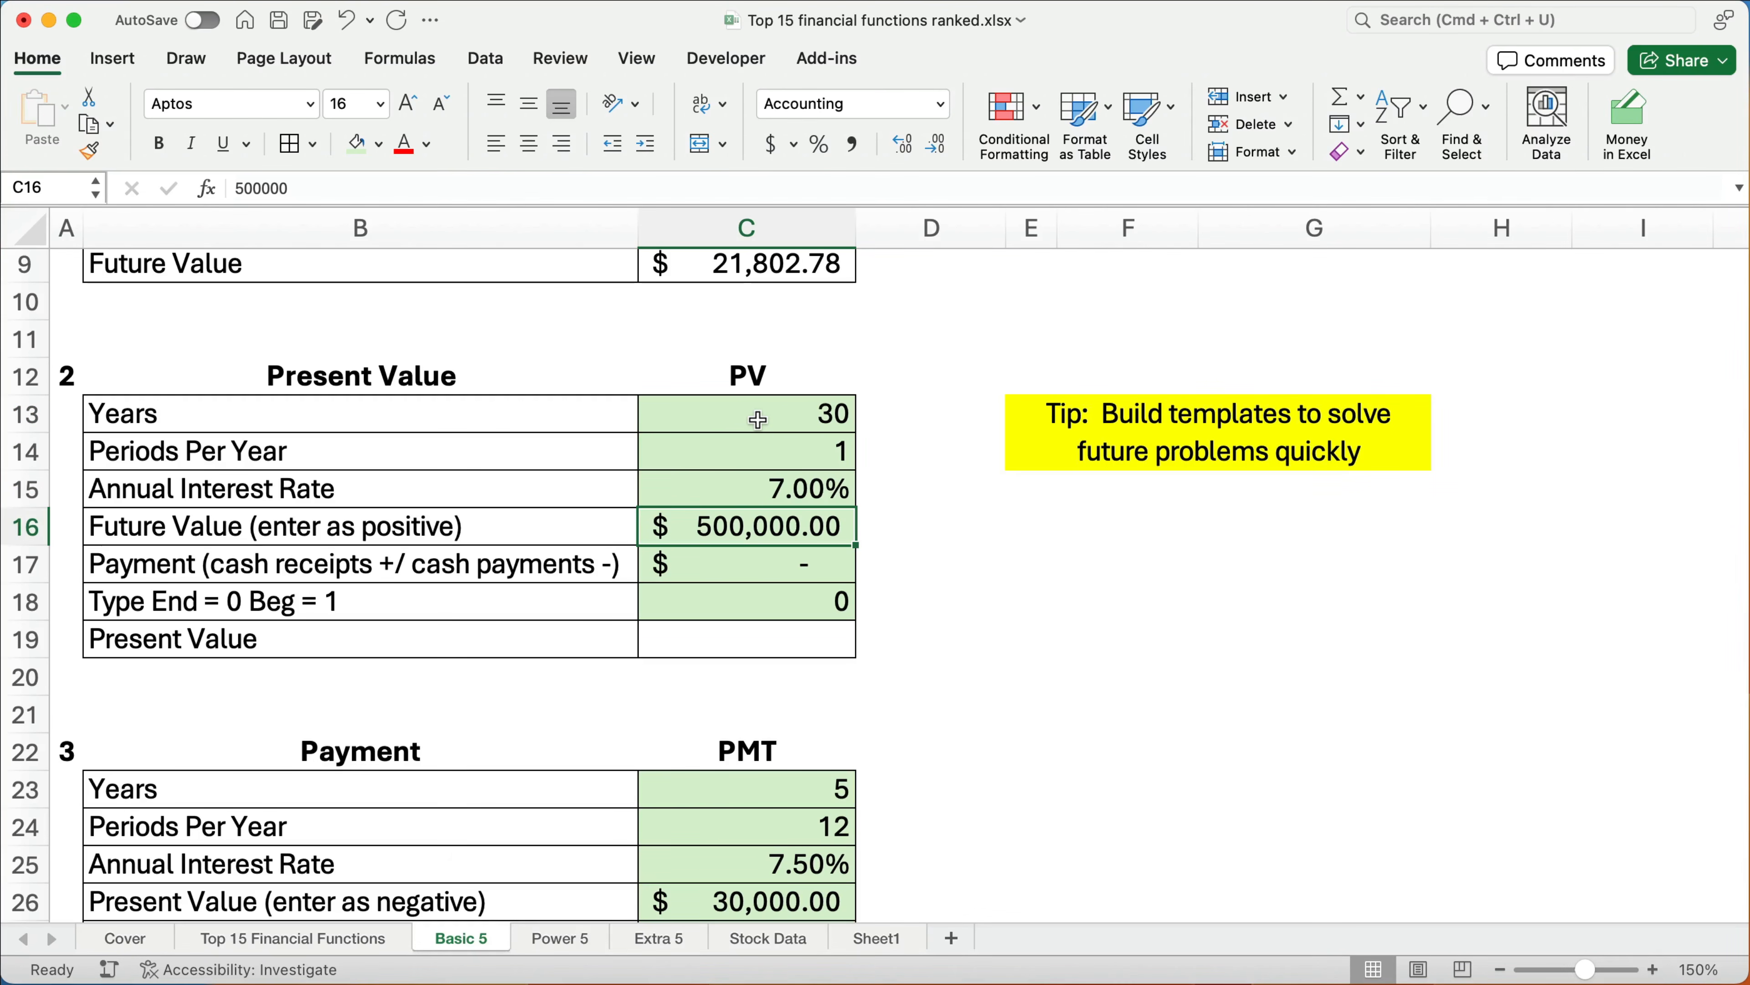
key(Up)
key(Up)
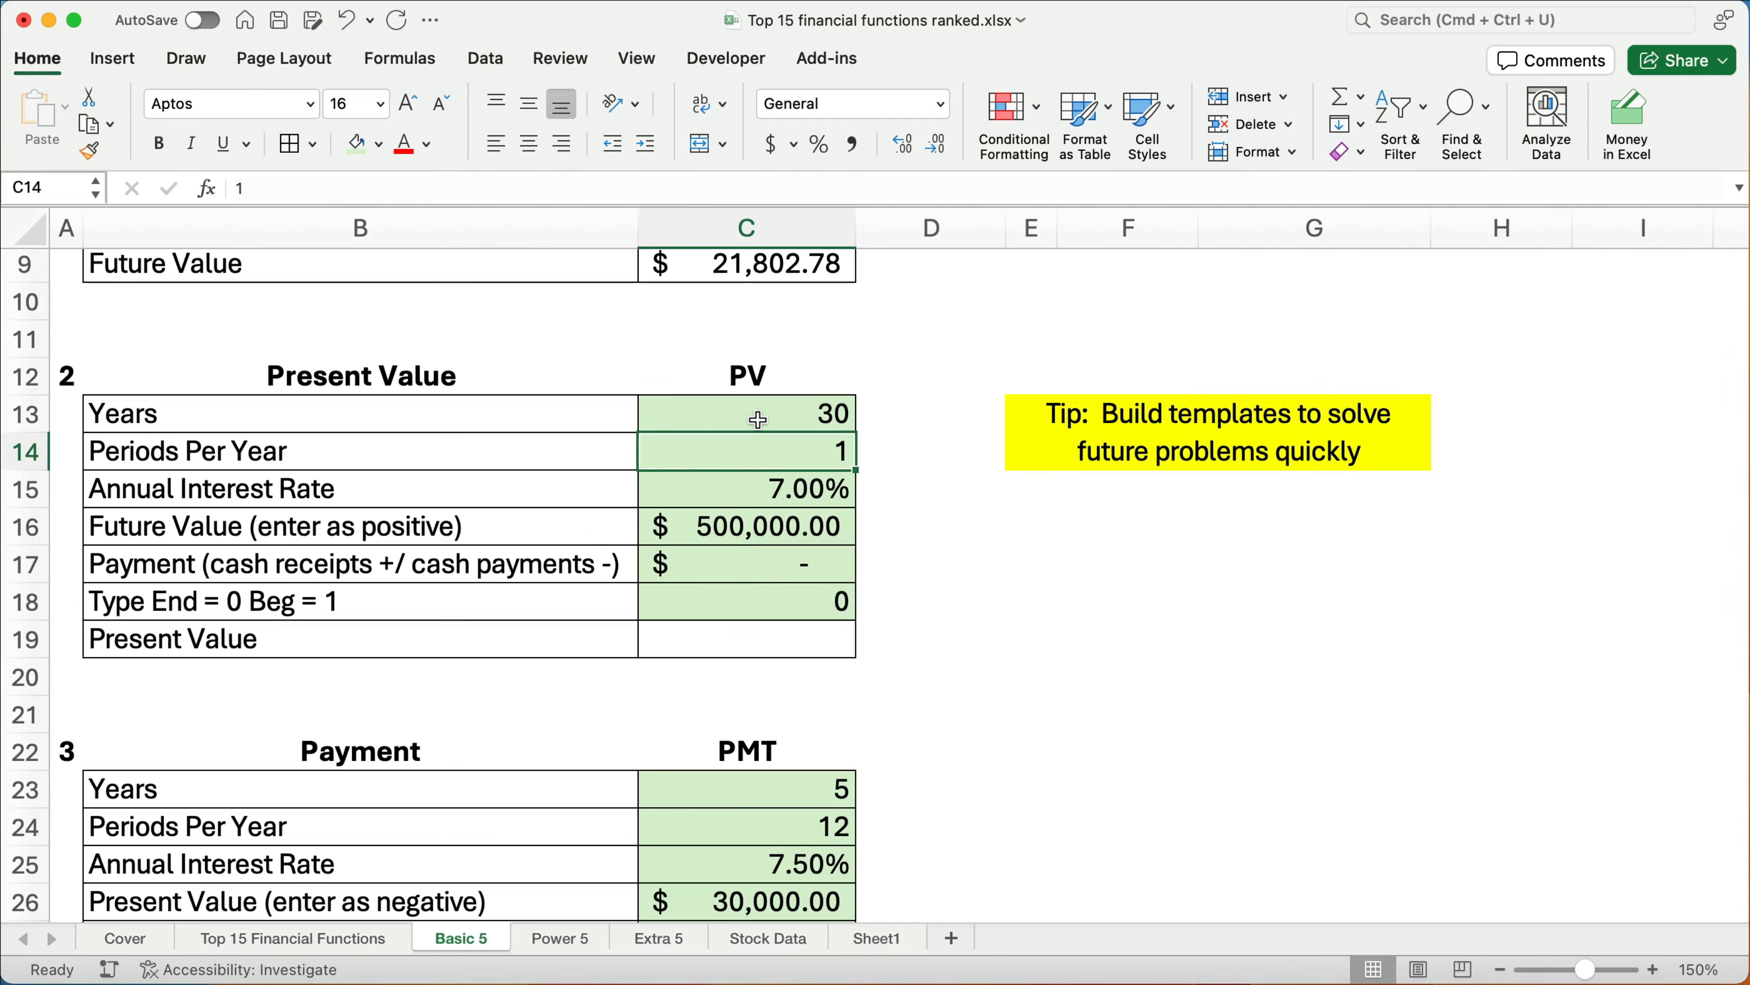
key(Down)
text(8)
key(Return)
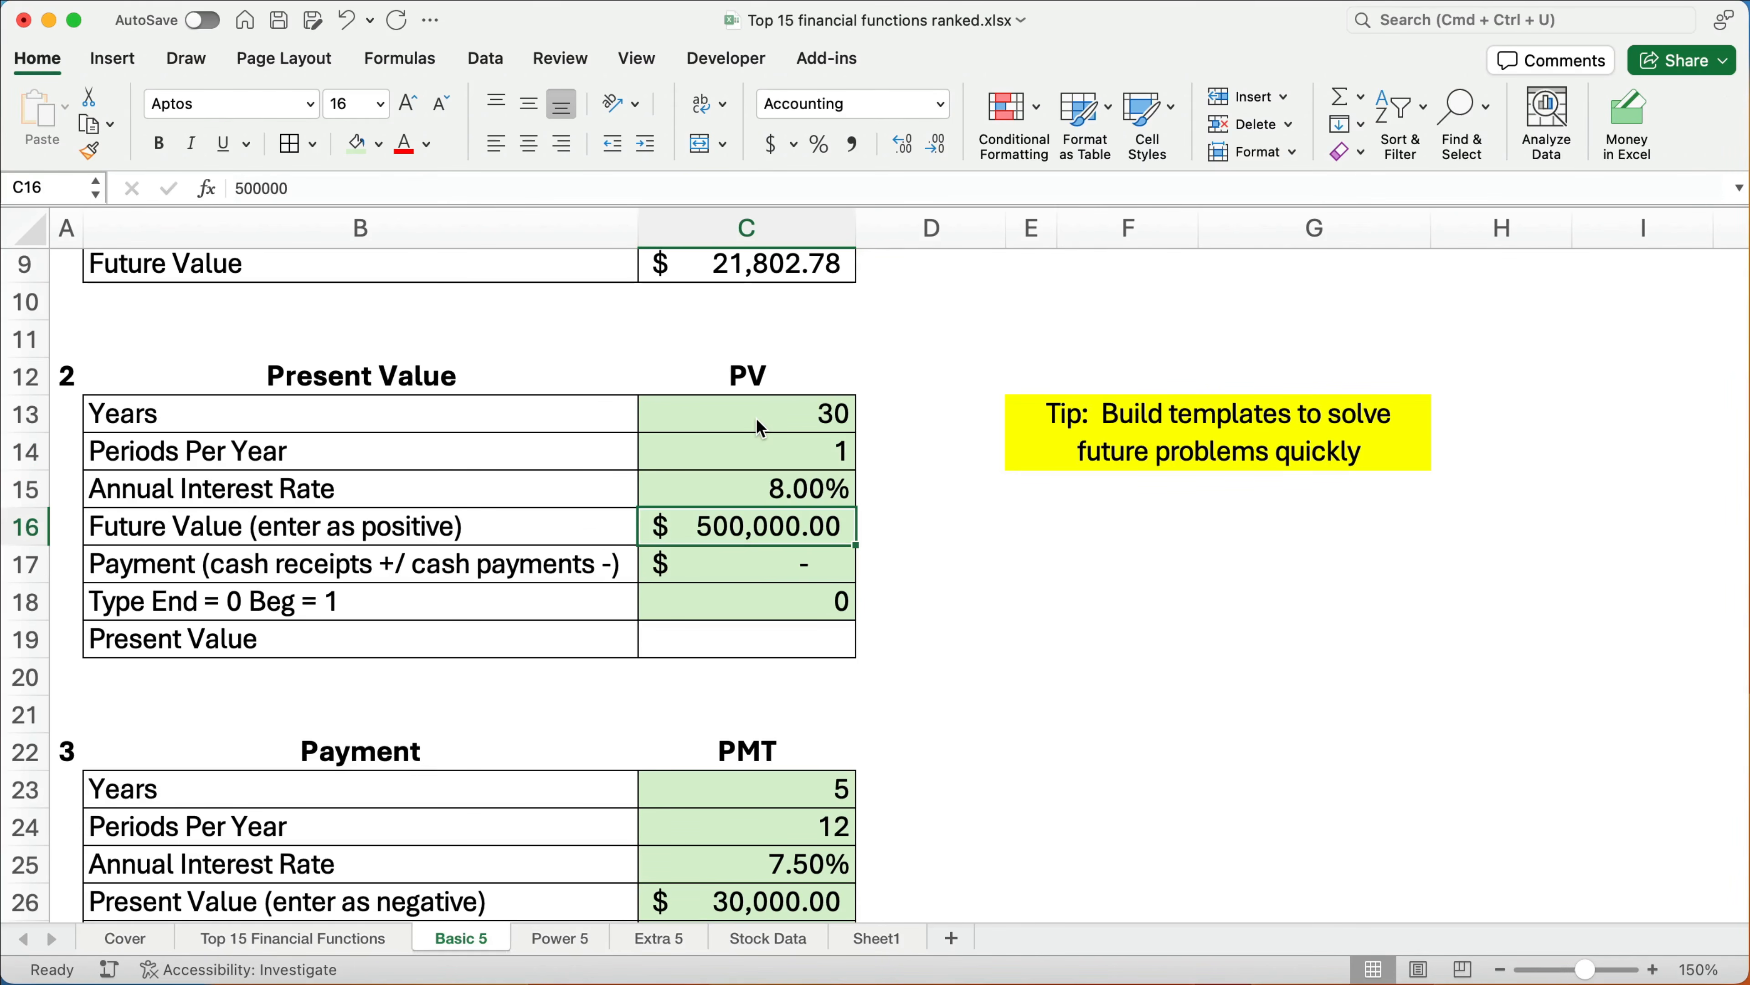
Find the PV function in the Formula Builder and insert it in the Present Value result cell C19.
key(Down)
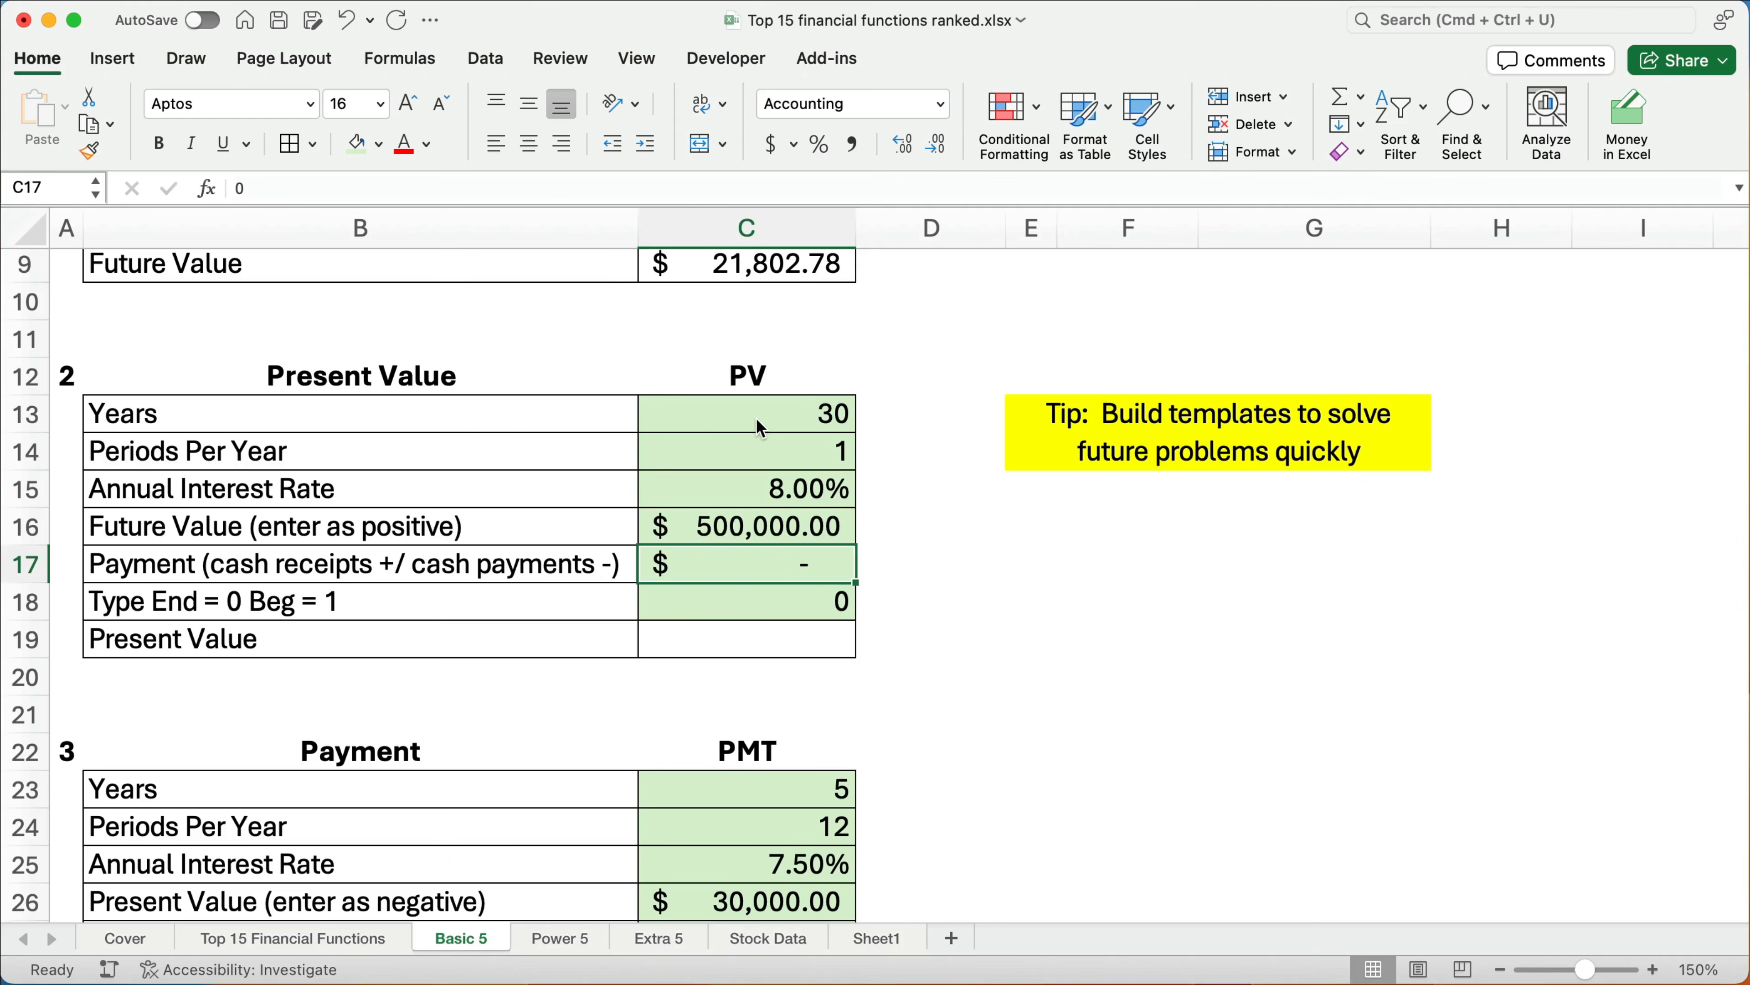
key(Down)
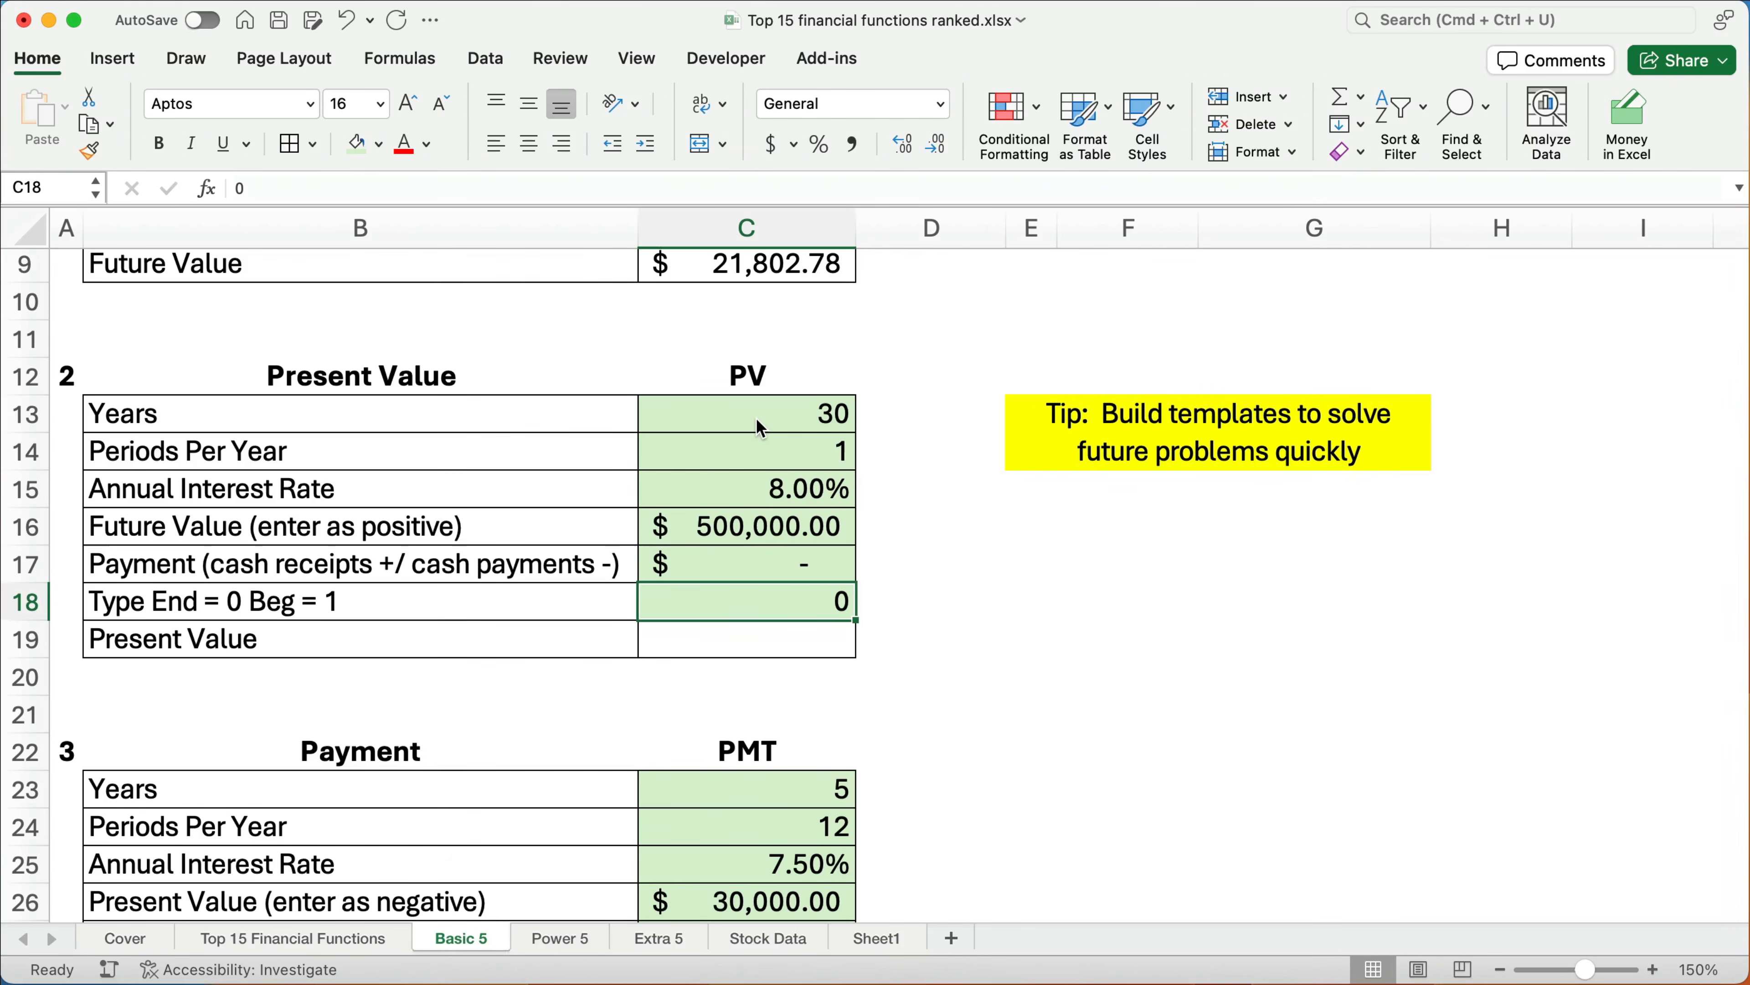
key(Down)
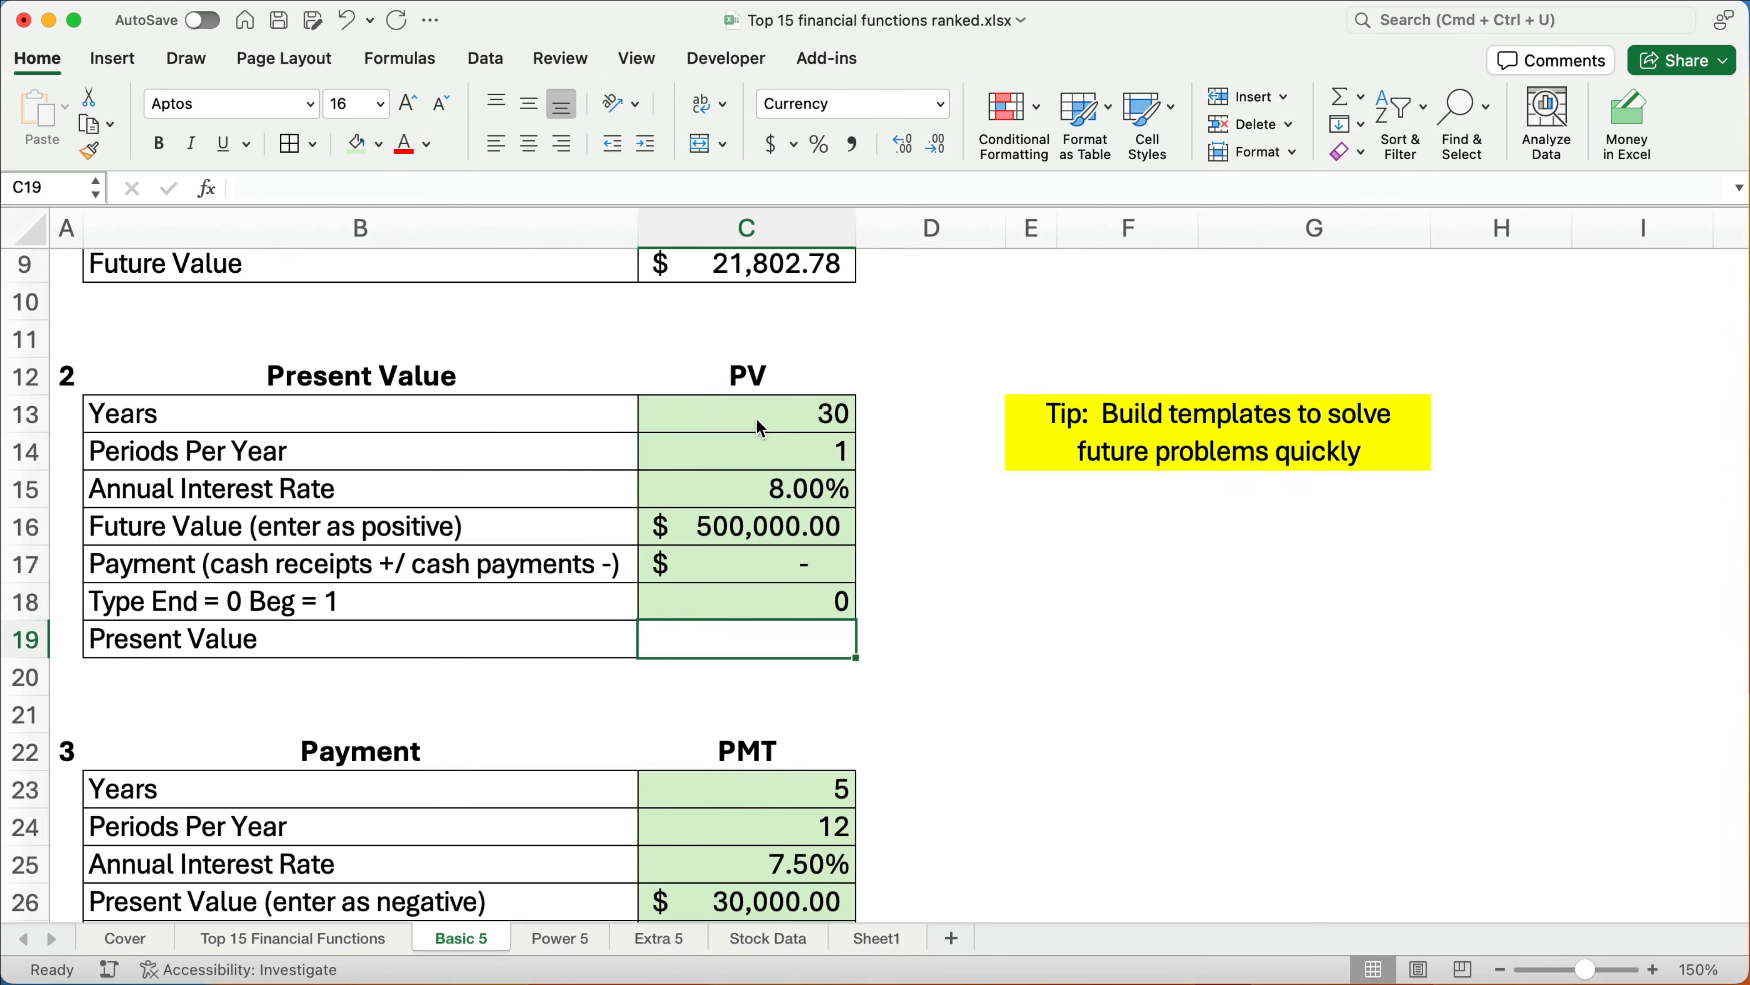
click(208, 192)
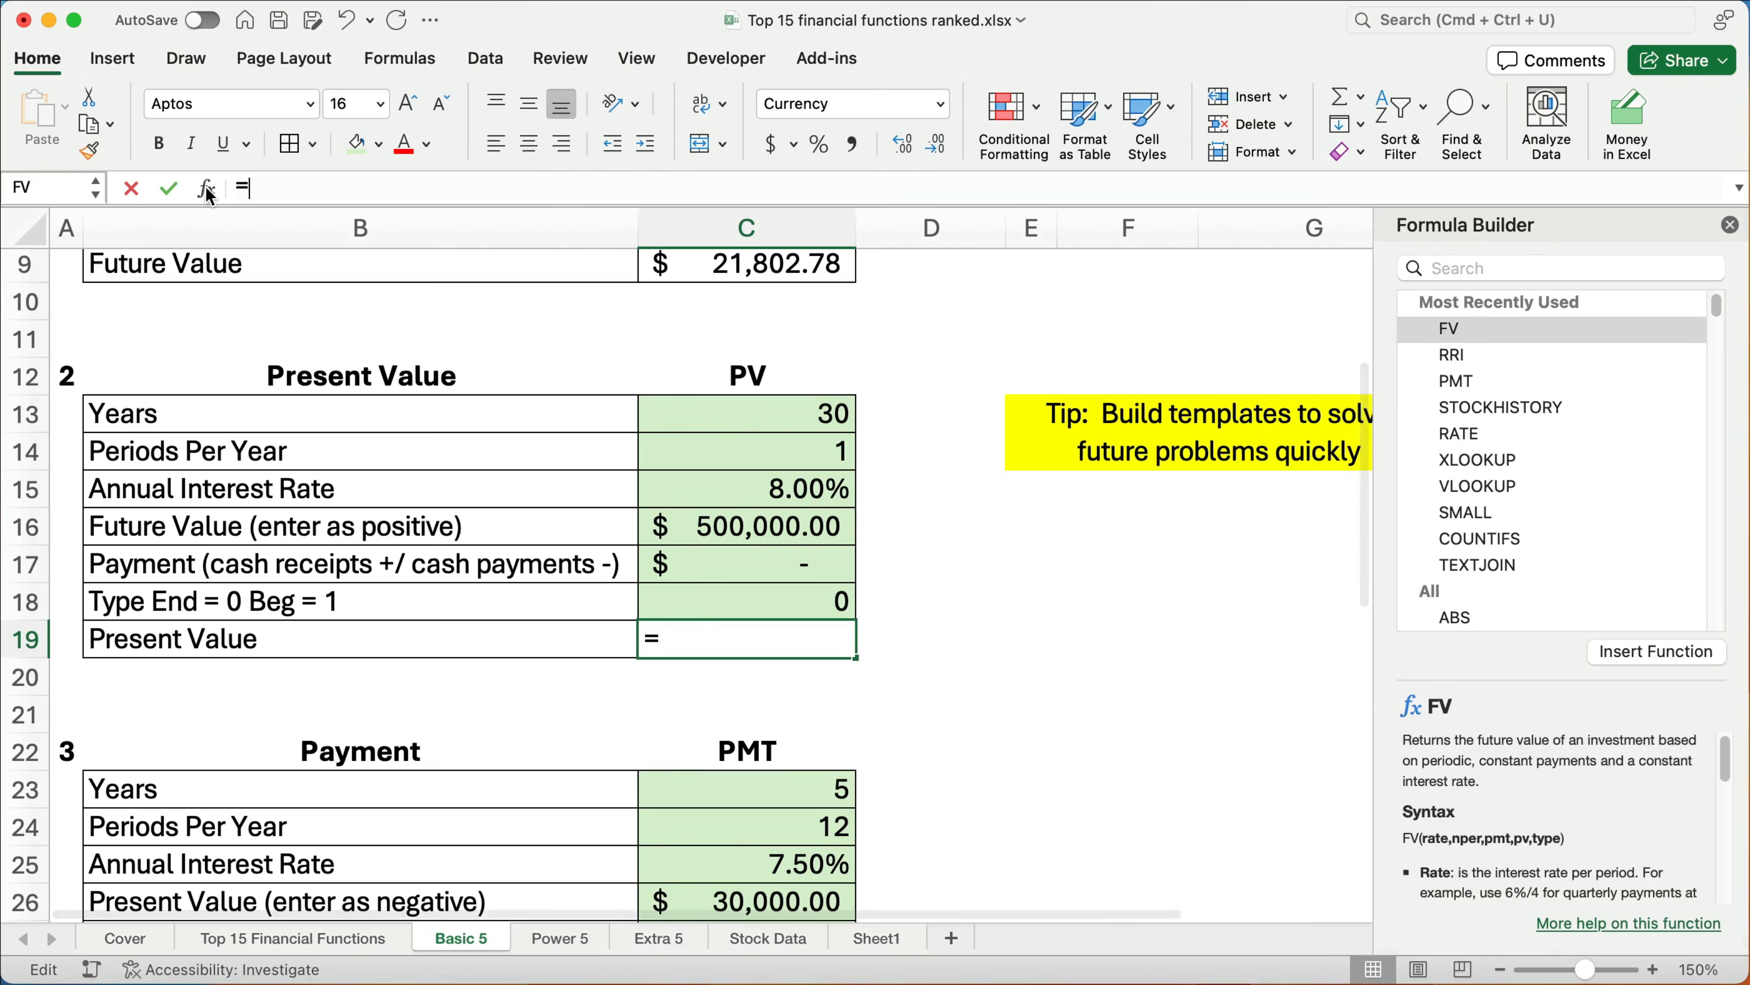
click(1464, 268)
text(pv)
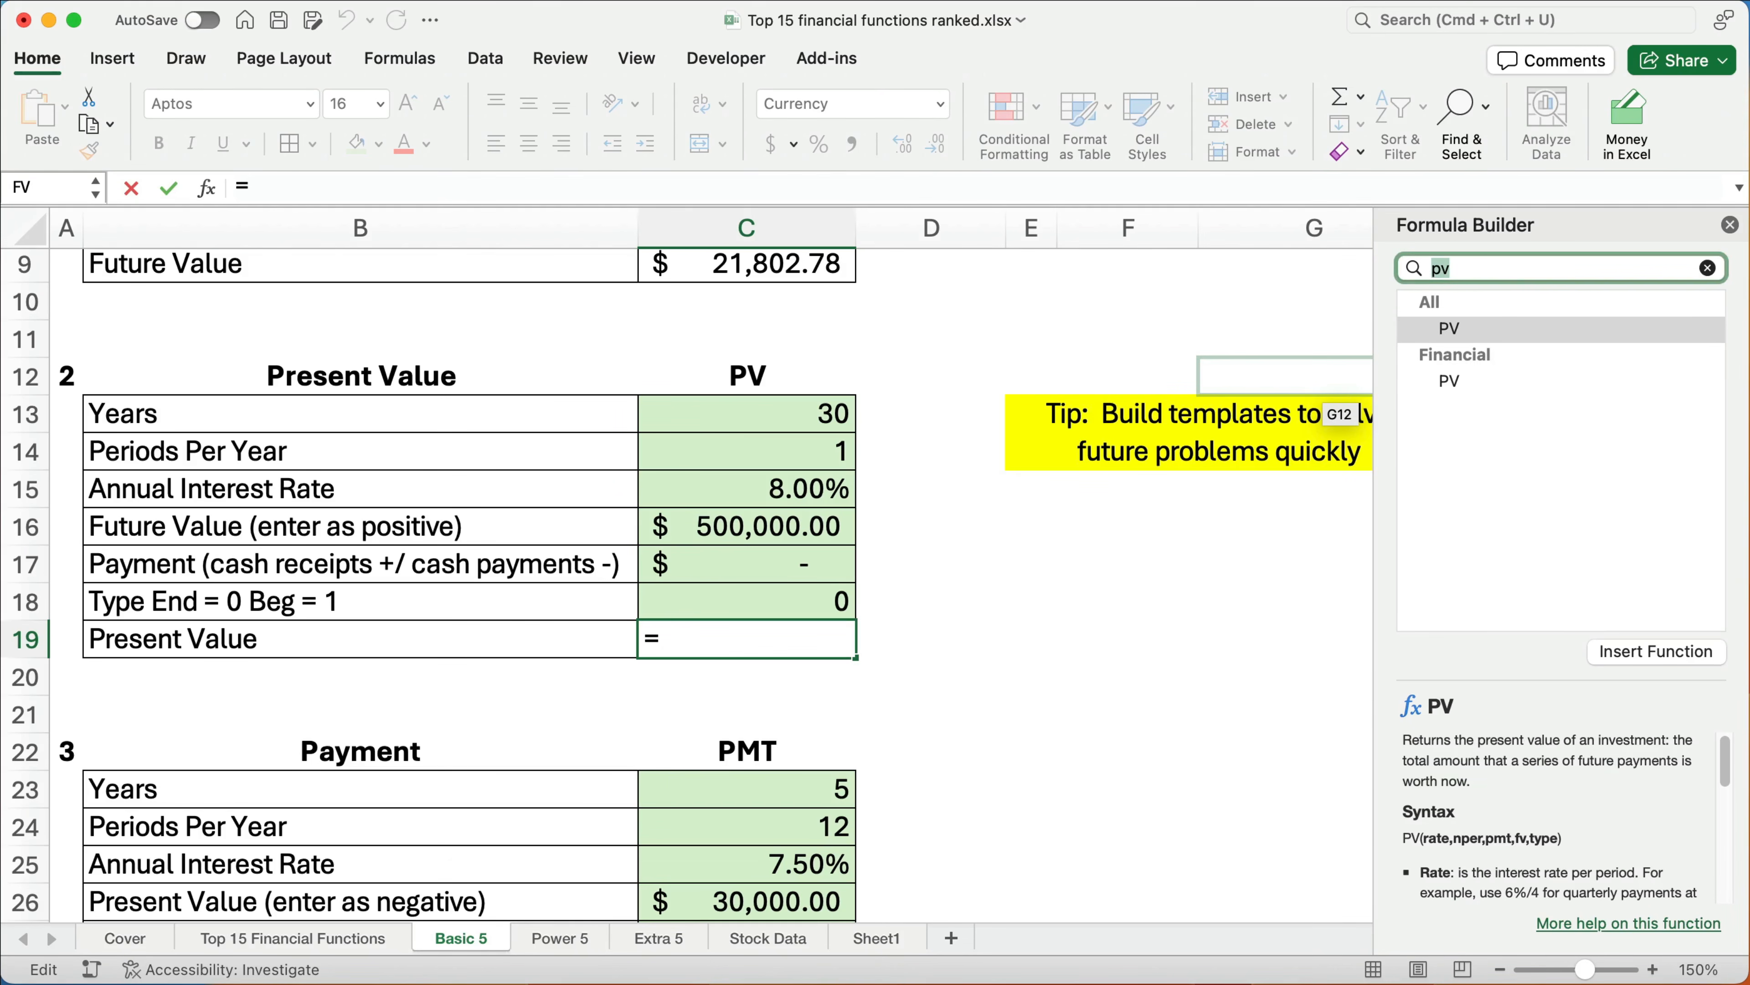
double_click(1504, 328)
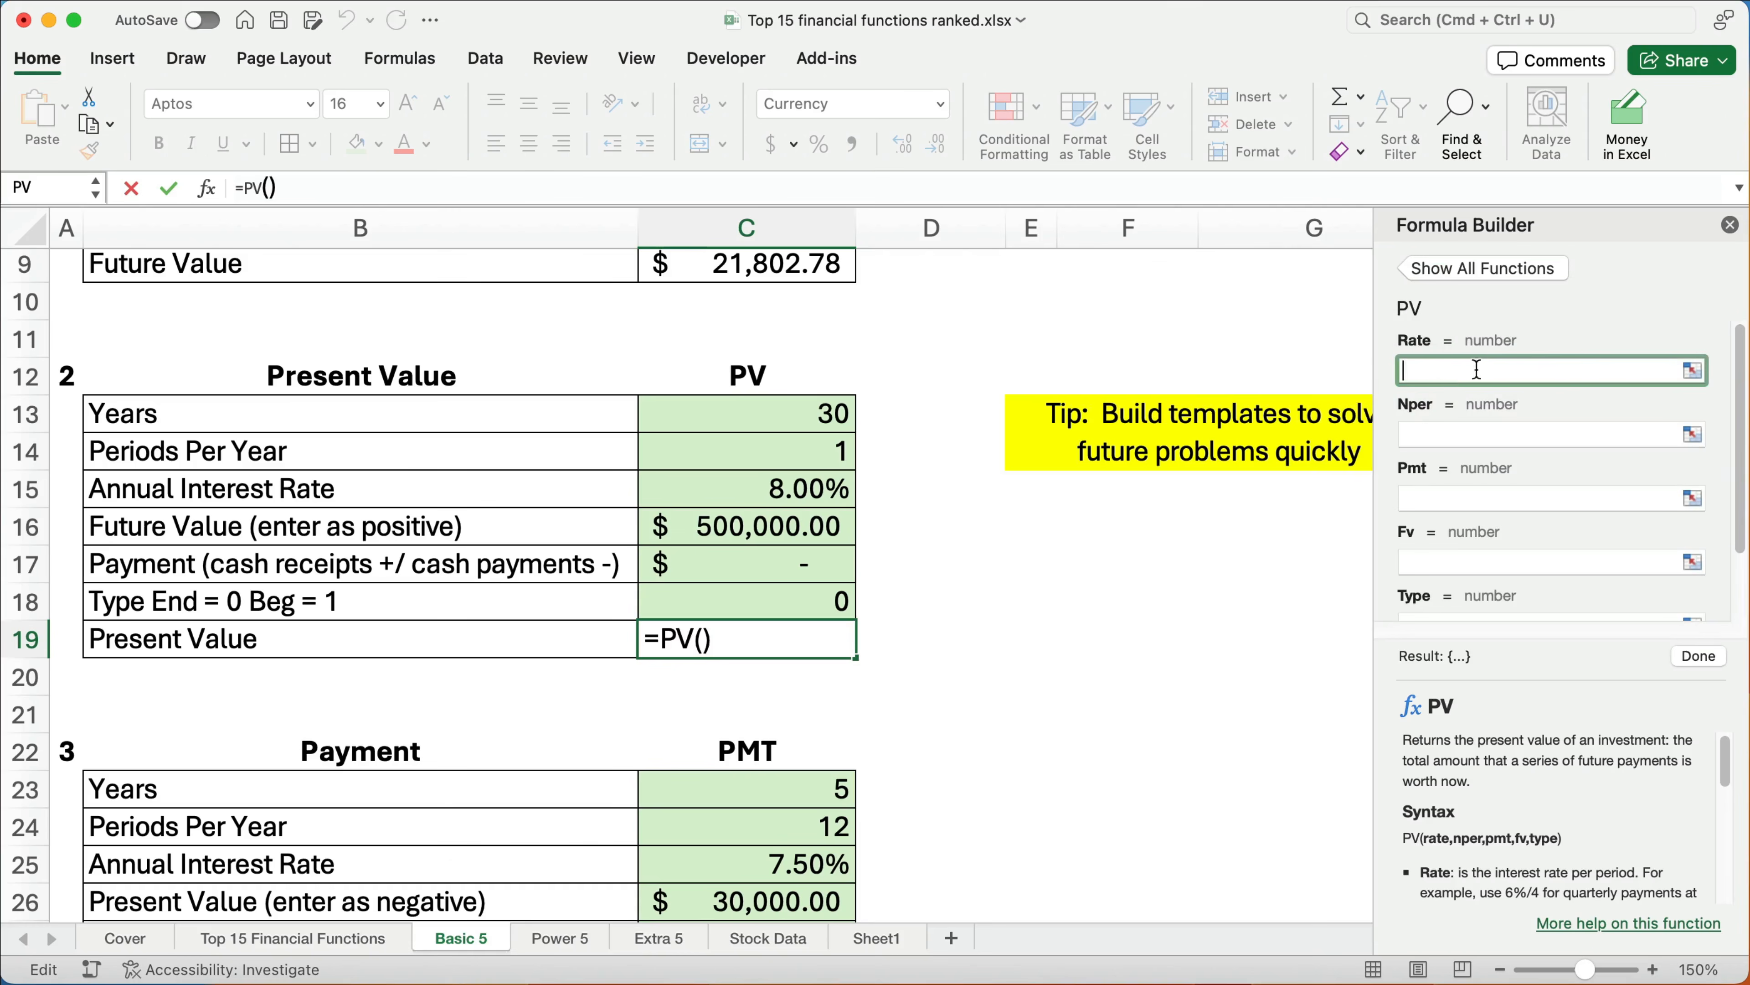
Define the PV function's Rate argument as C15/C14 and its Nper argument as C13*C14.
click(782, 497)
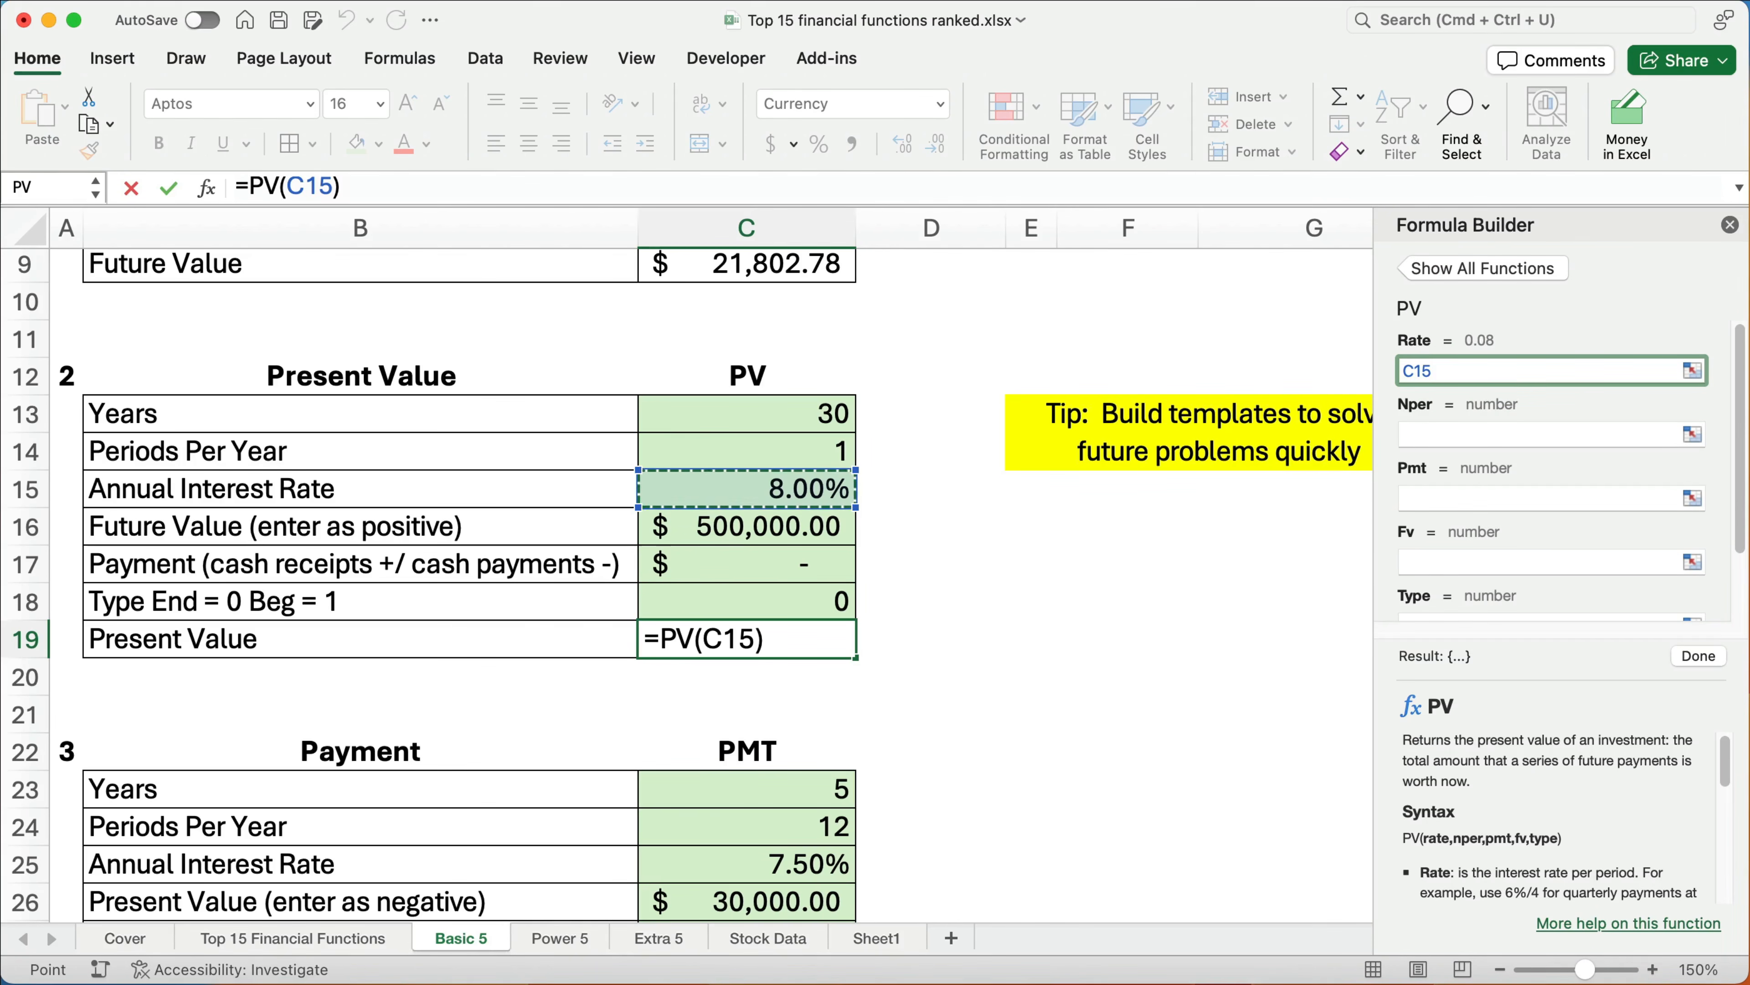
text(/)
click(828, 457)
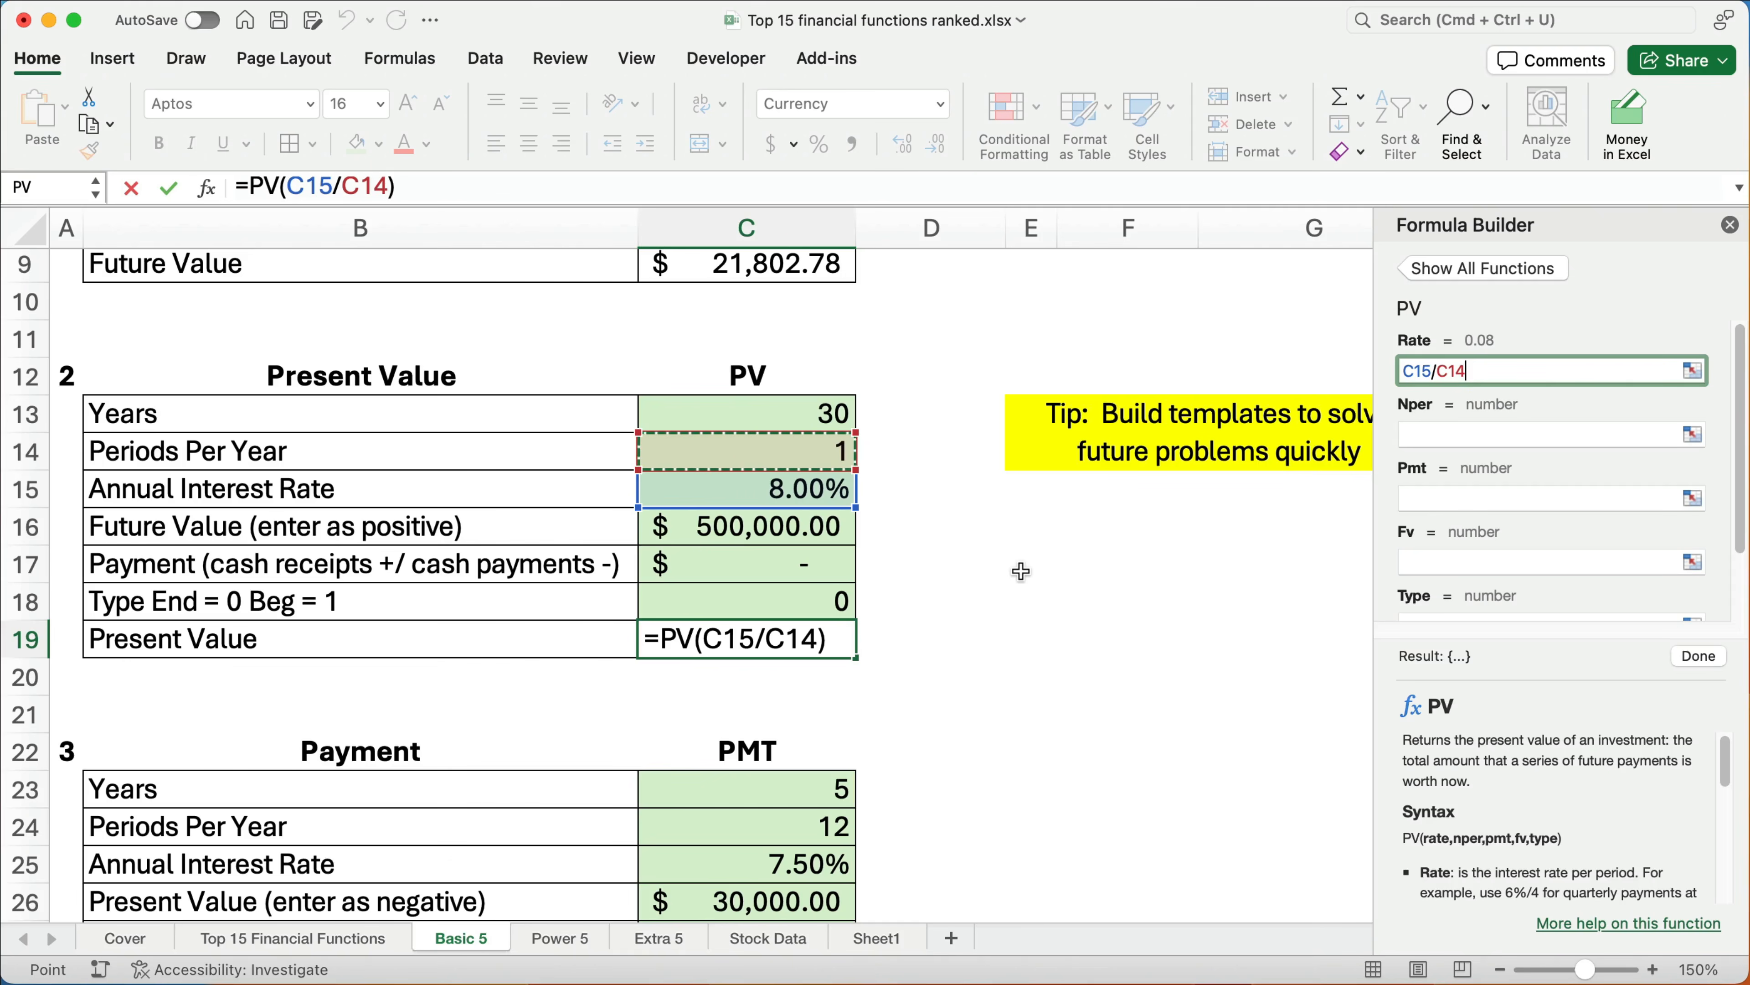
key(Tab)
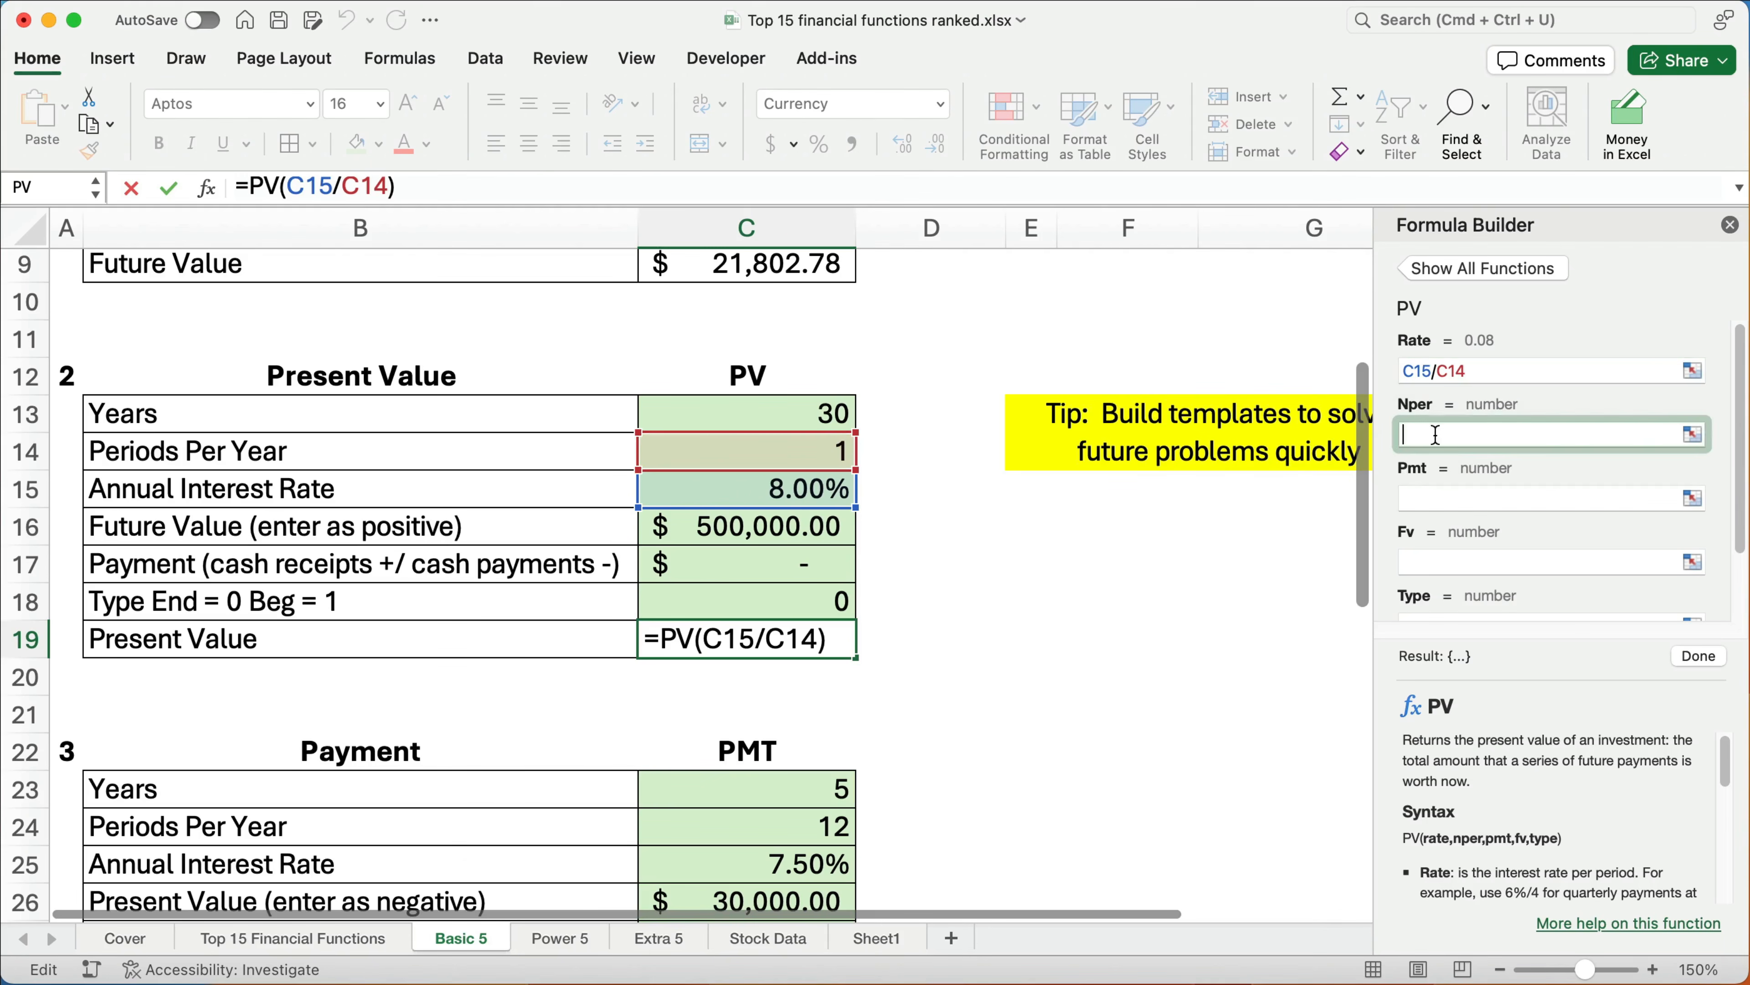
click(807, 414)
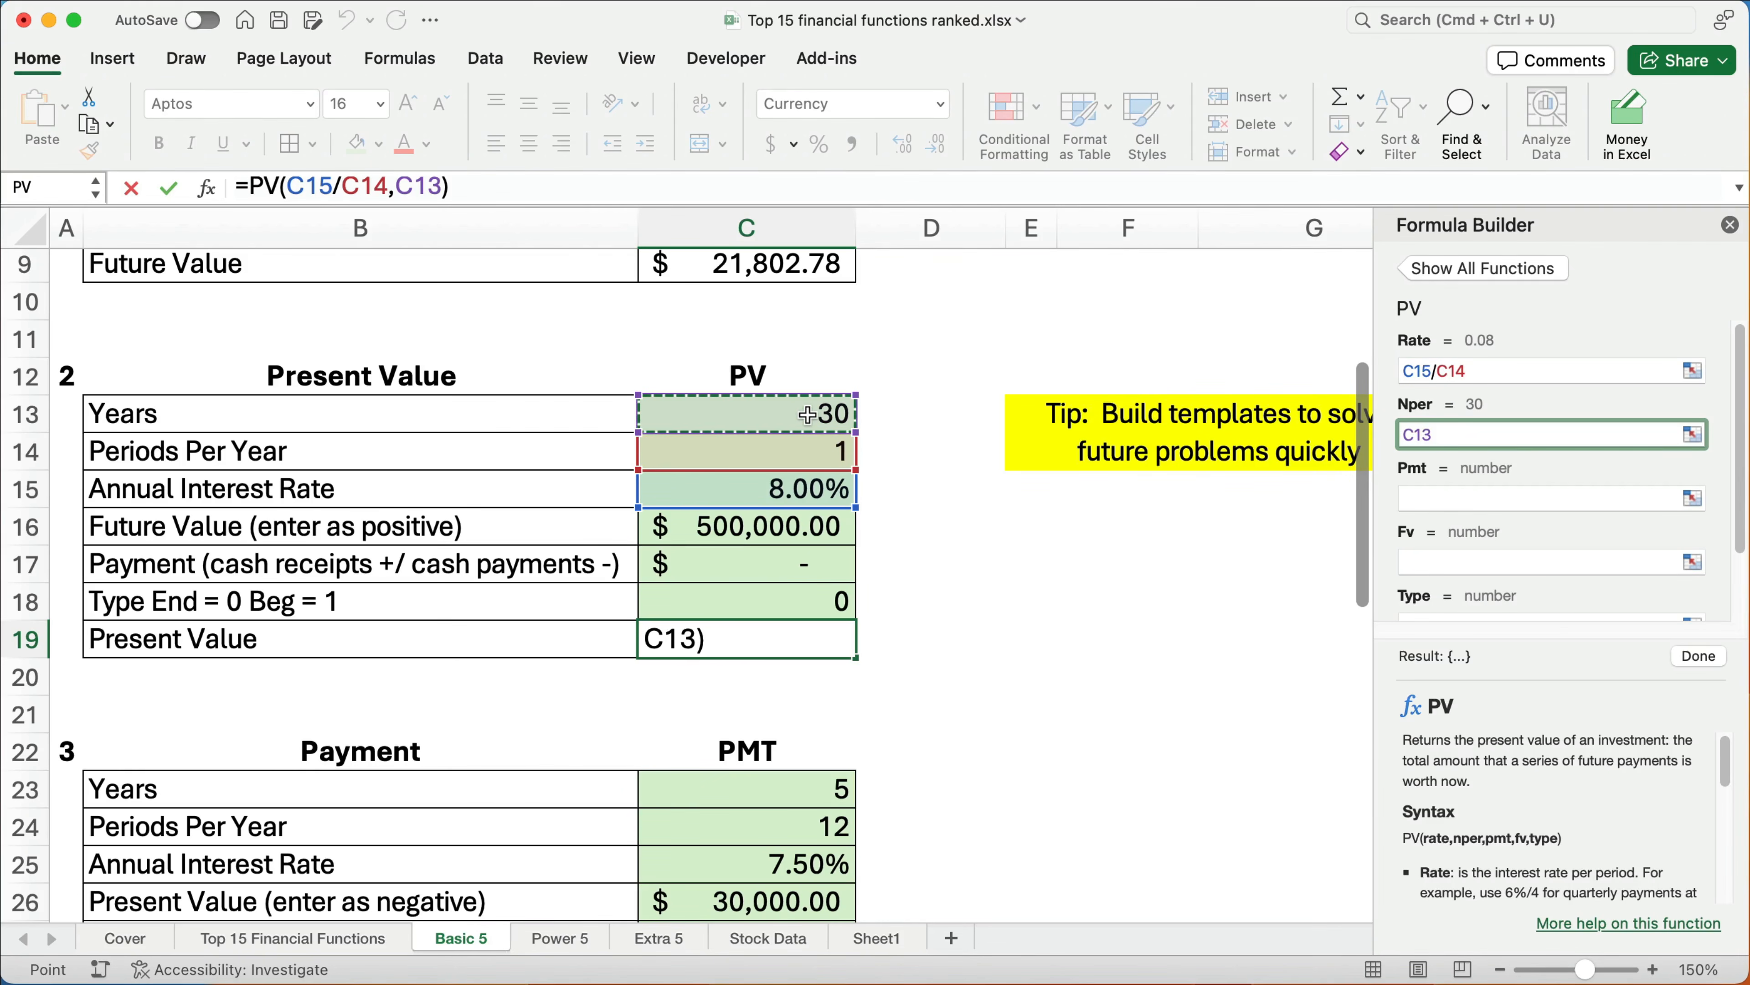
text(*)
click(782, 457)
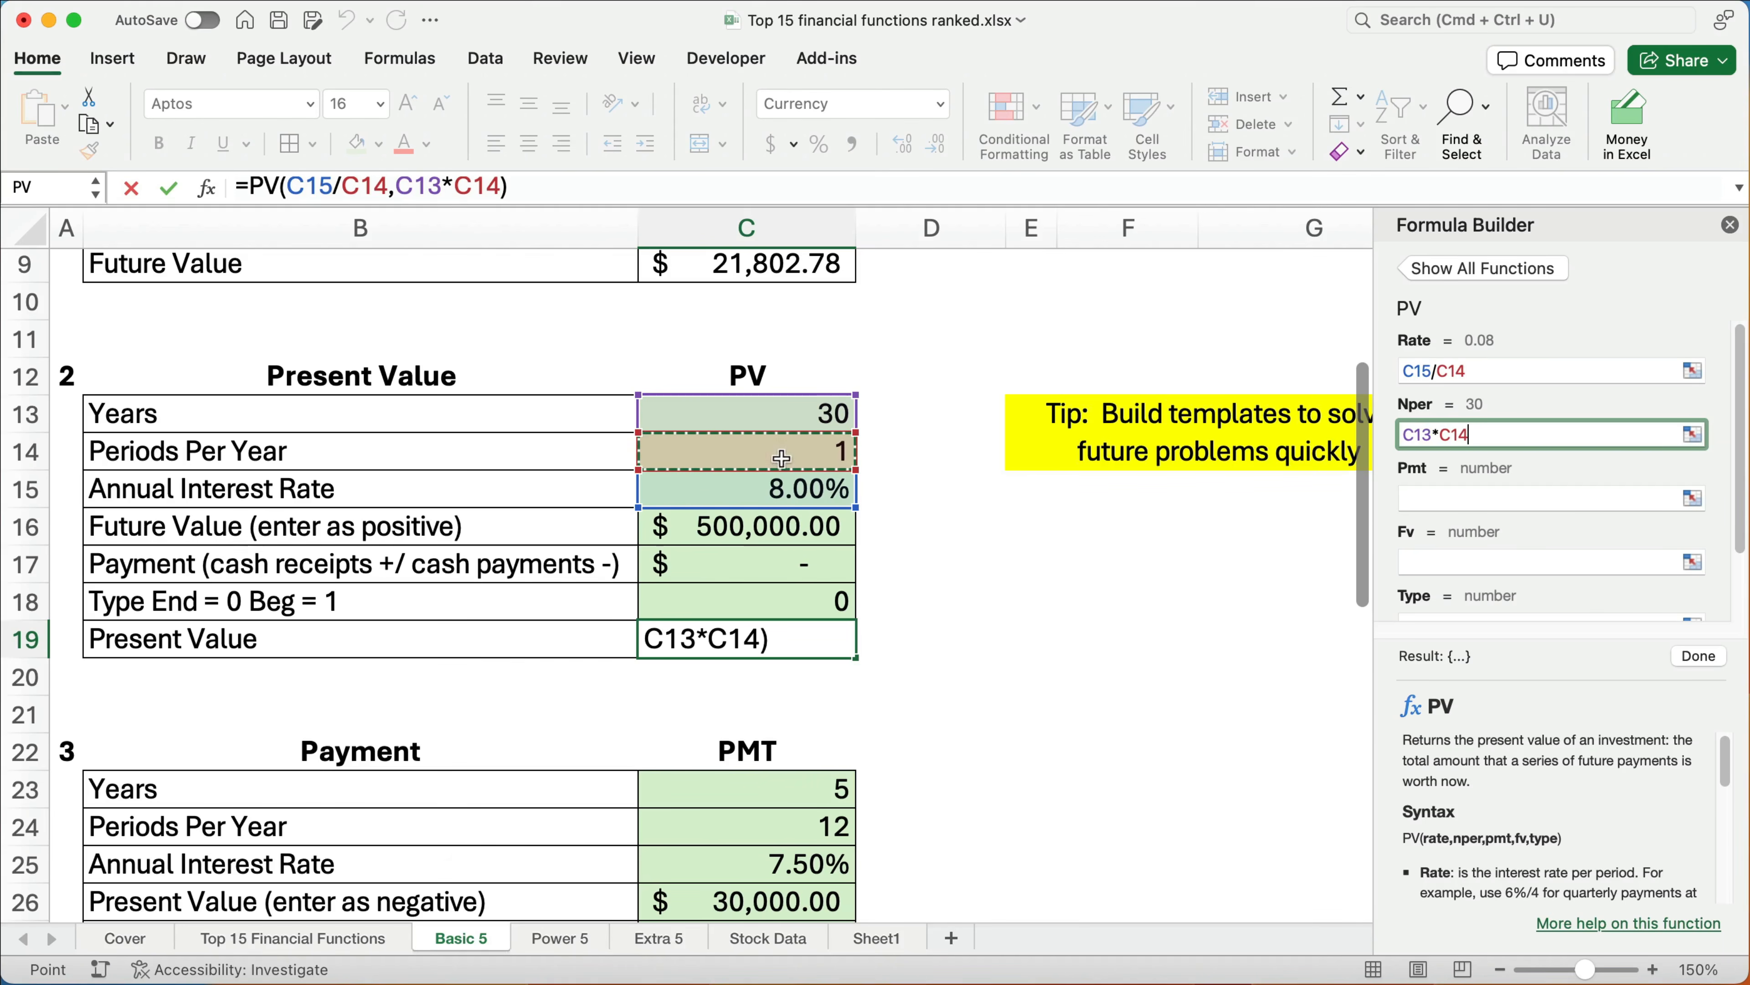
Assign C17 to Pmt, C16 to Fv and C18 to Type in the PV function, and complete the formula.
click(1413, 500)
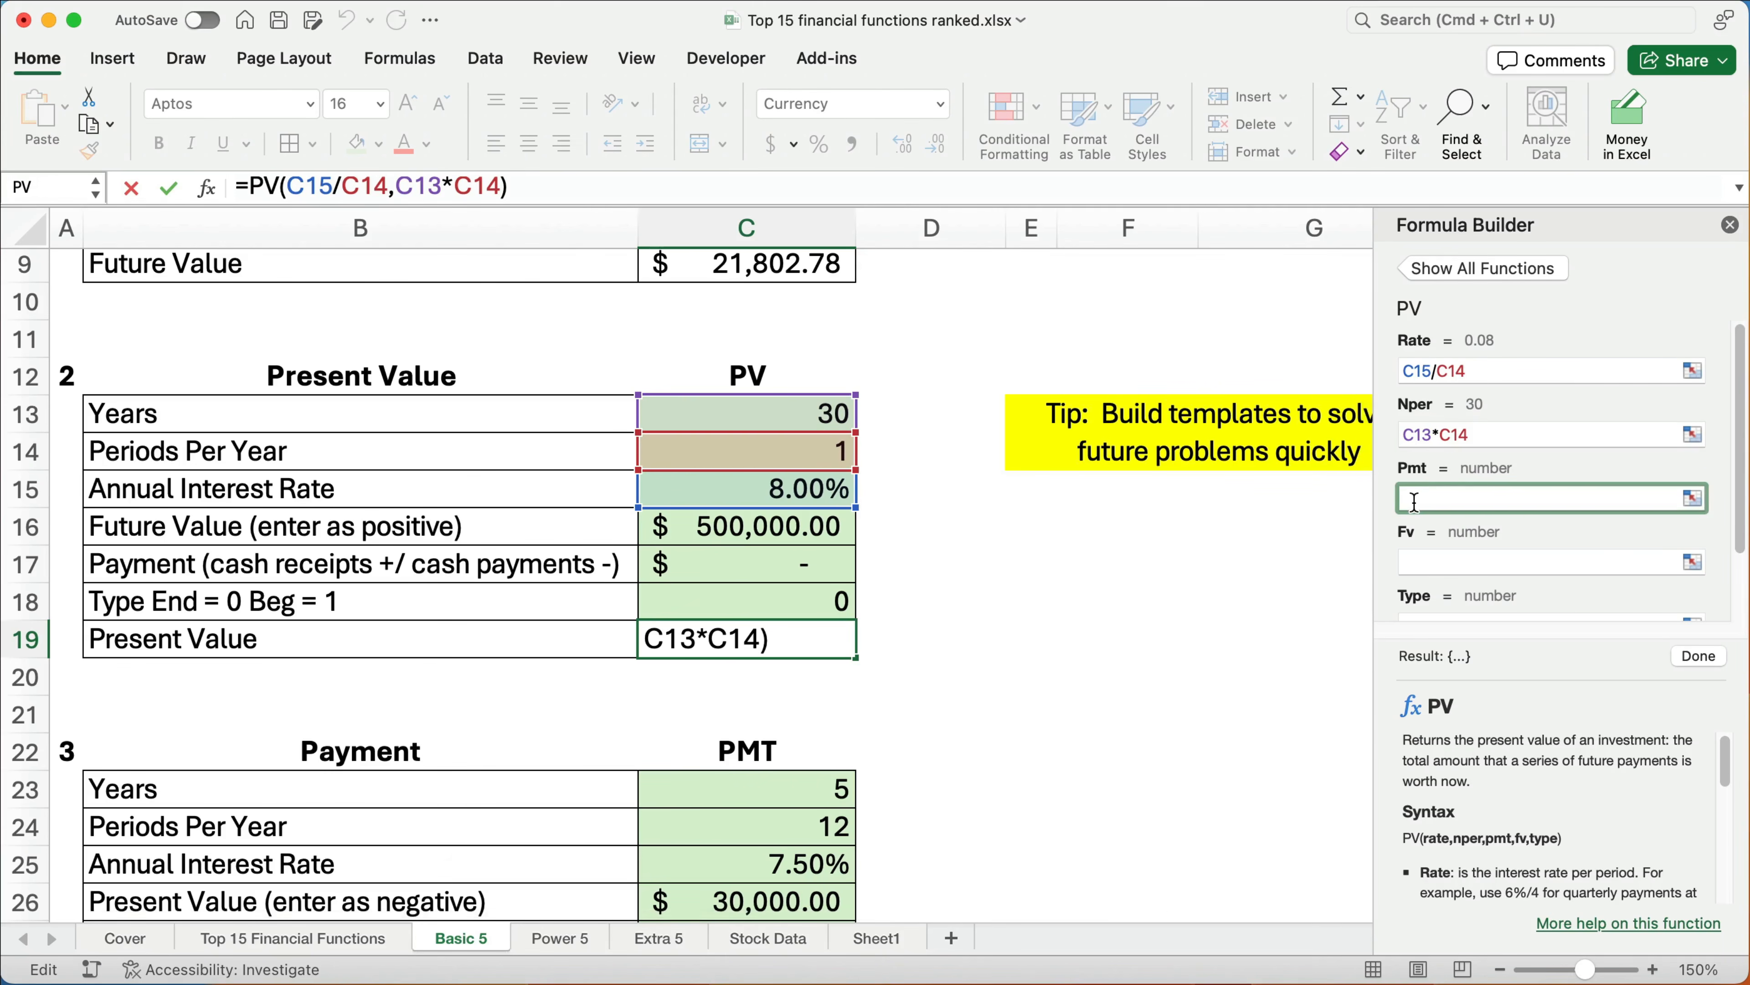
click(813, 566)
click(1422, 565)
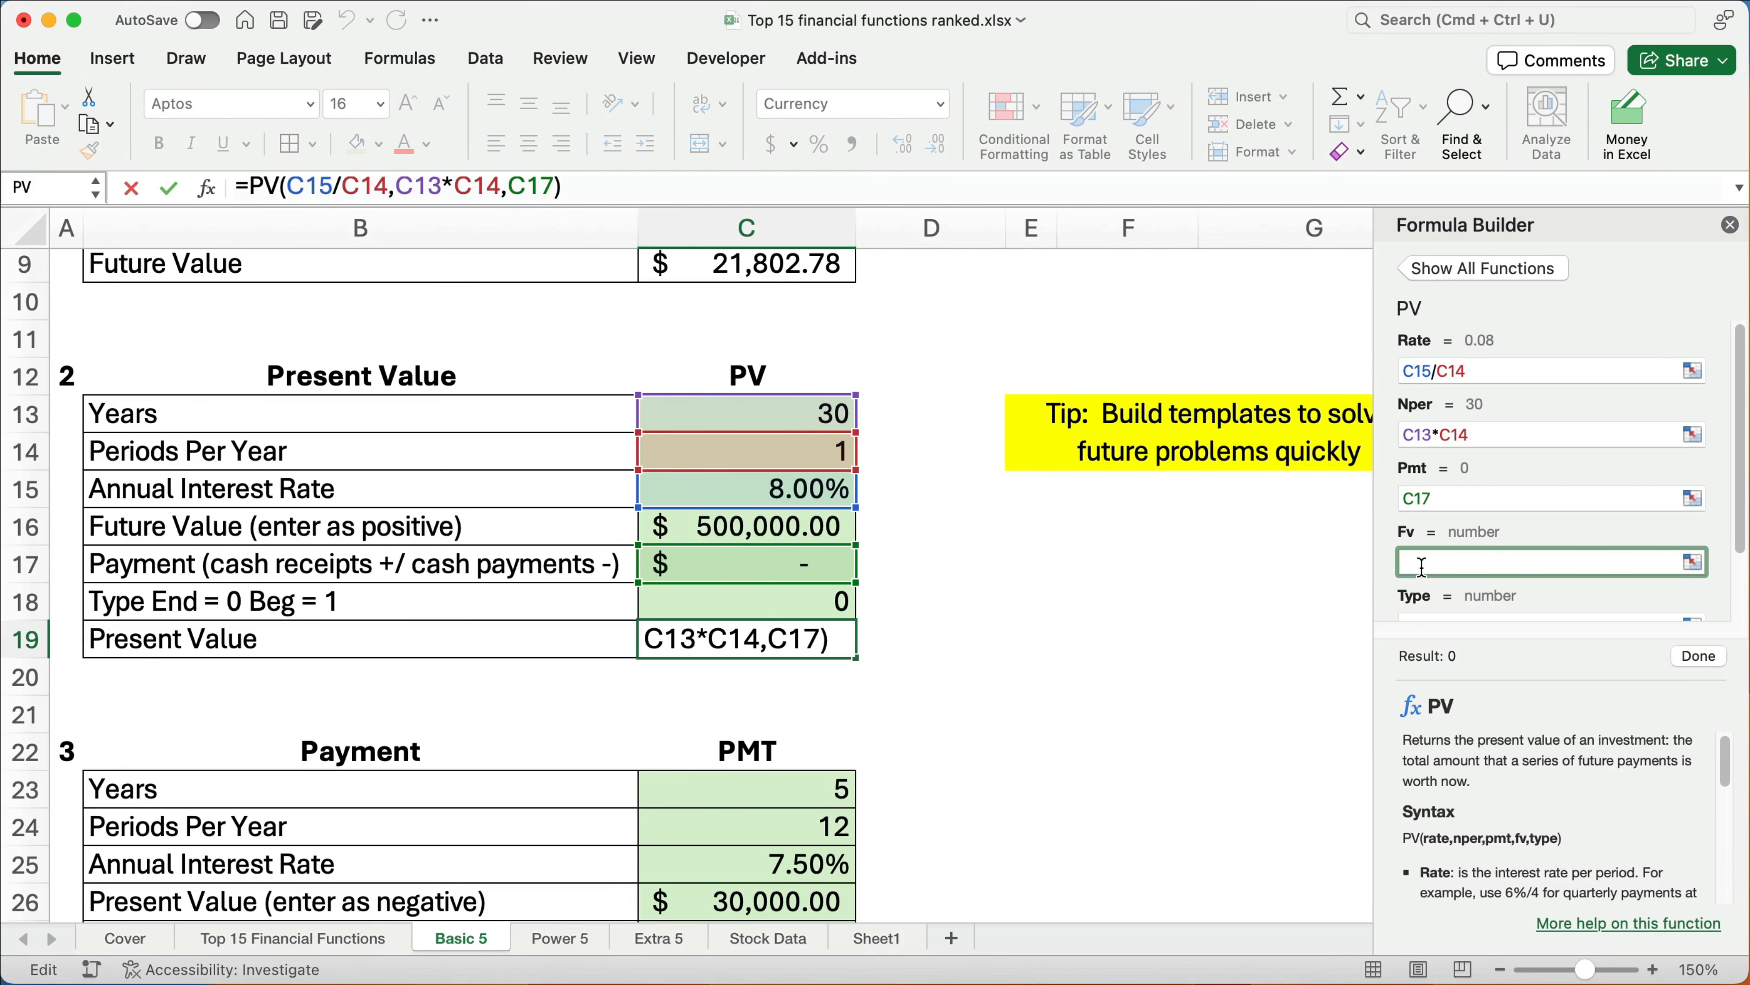
click(783, 527)
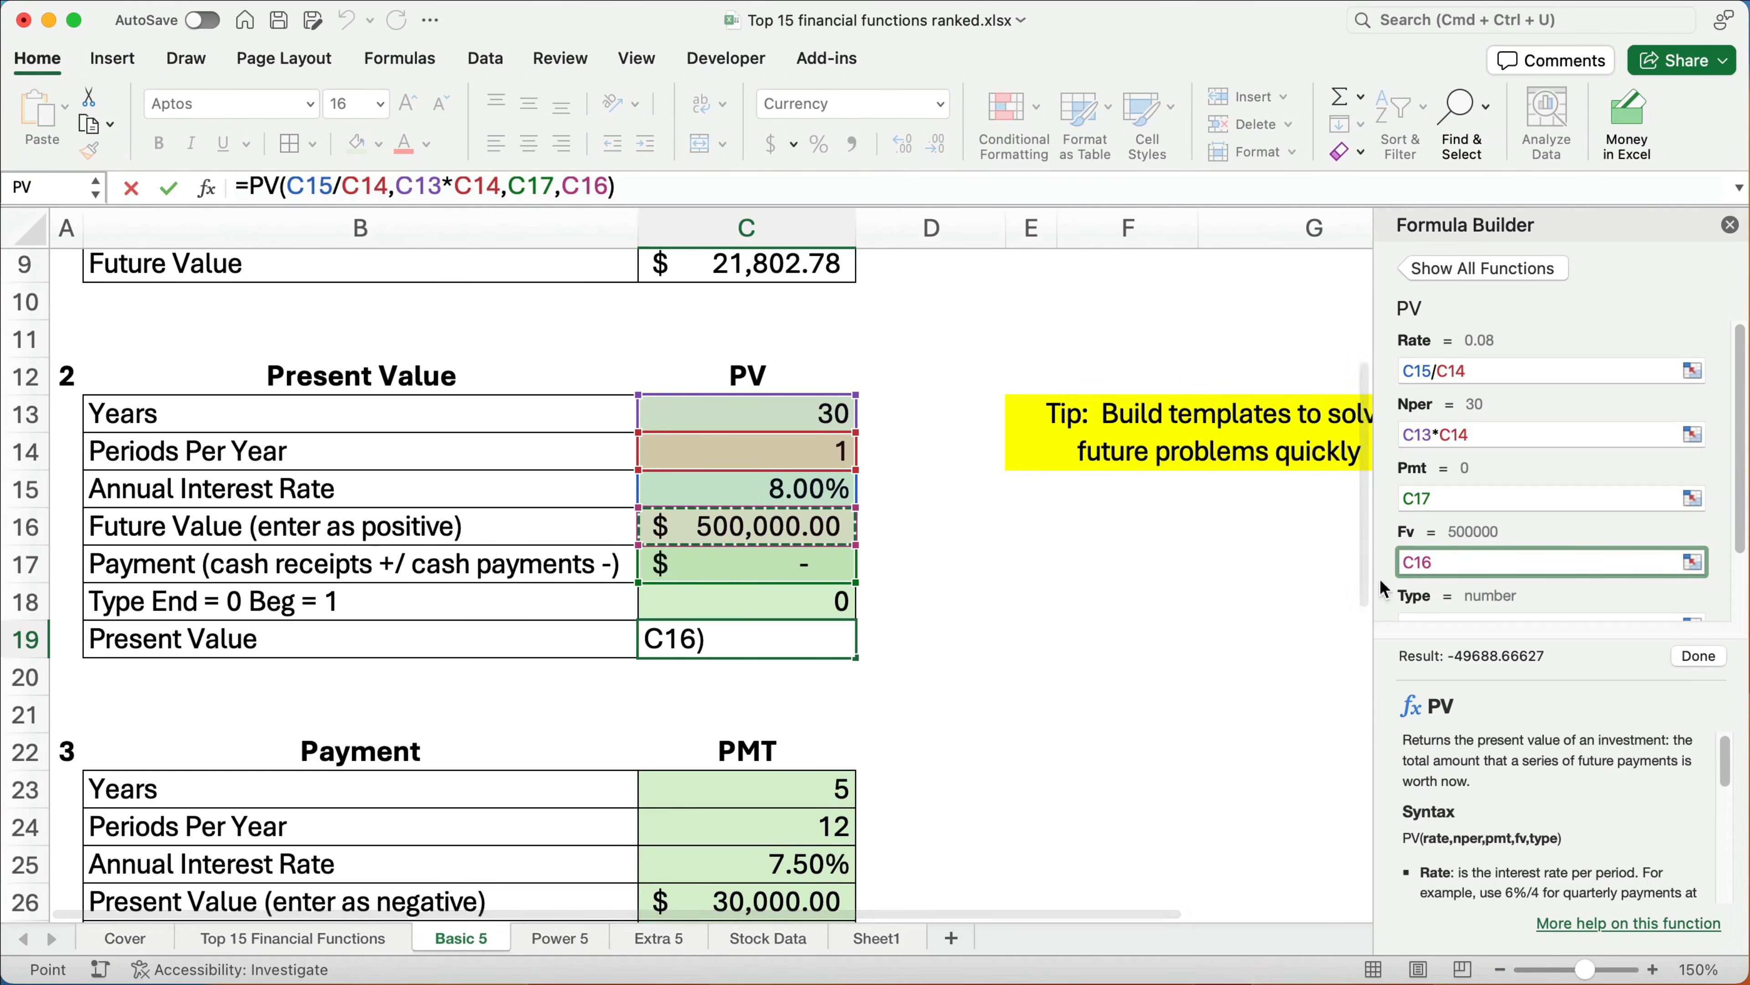
scroll(1472, 552, down, 2)
click(1471, 548)
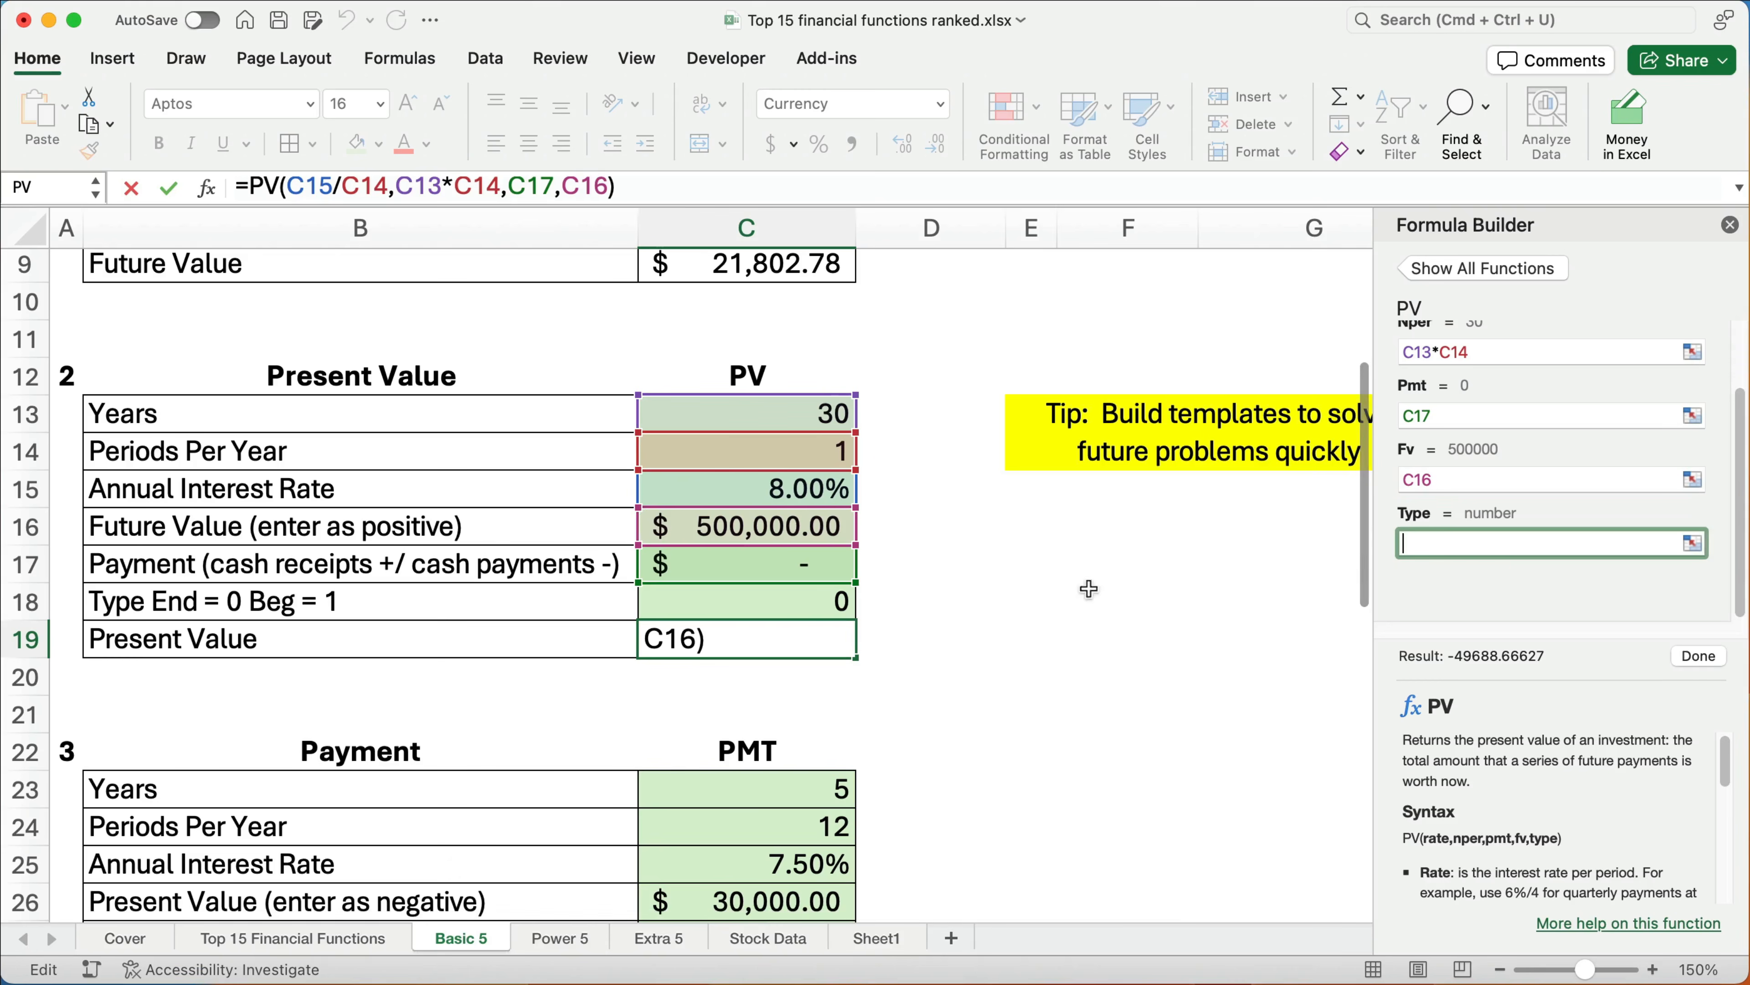
click(807, 600)
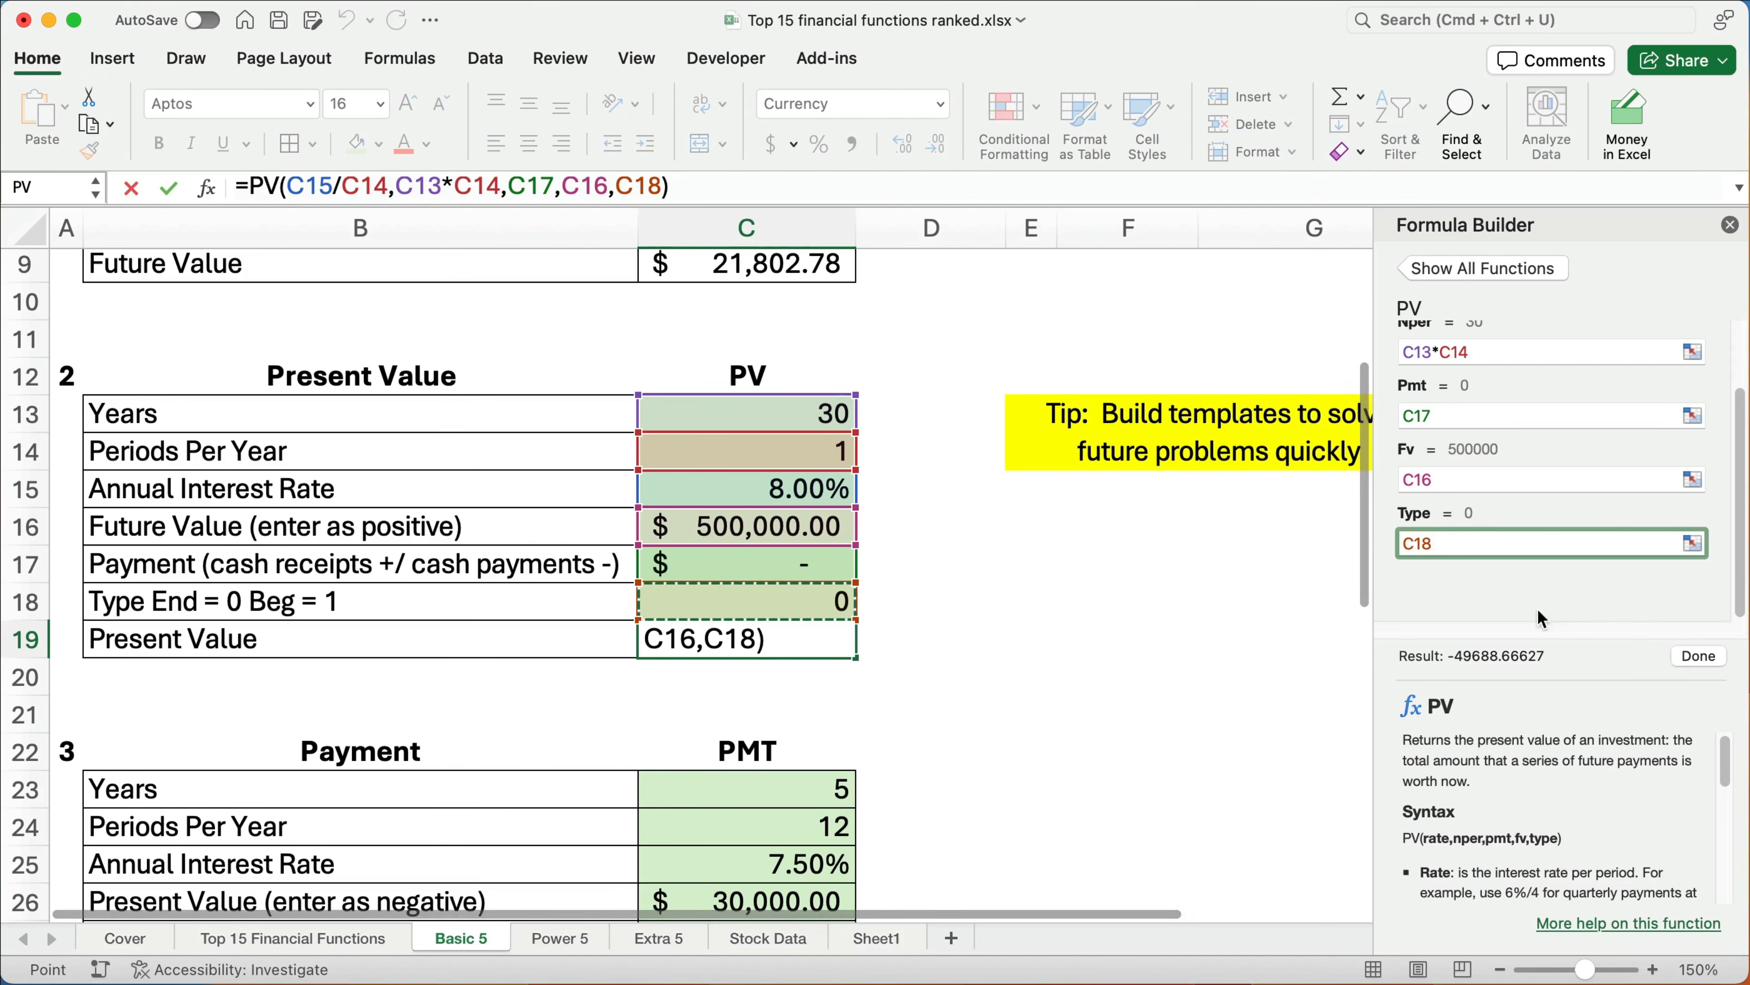
click(1699, 663)
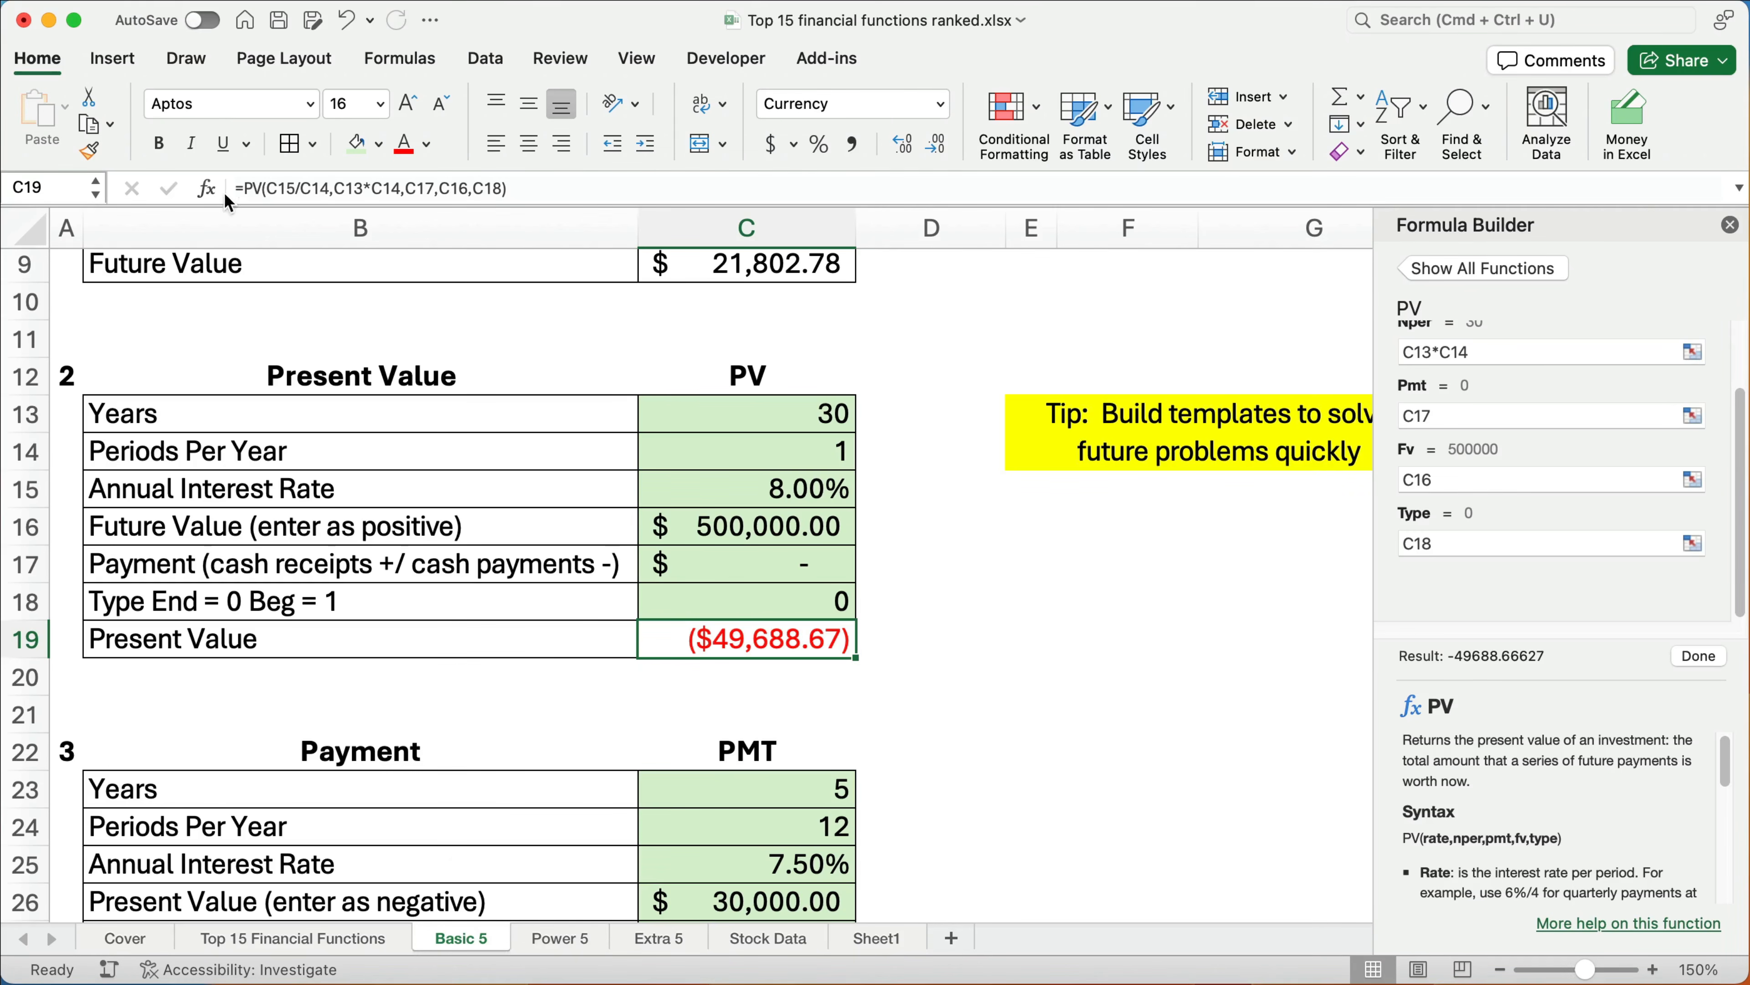
Put a minus sign in front of PV in the Present Value formula in C19.
click(244, 194)
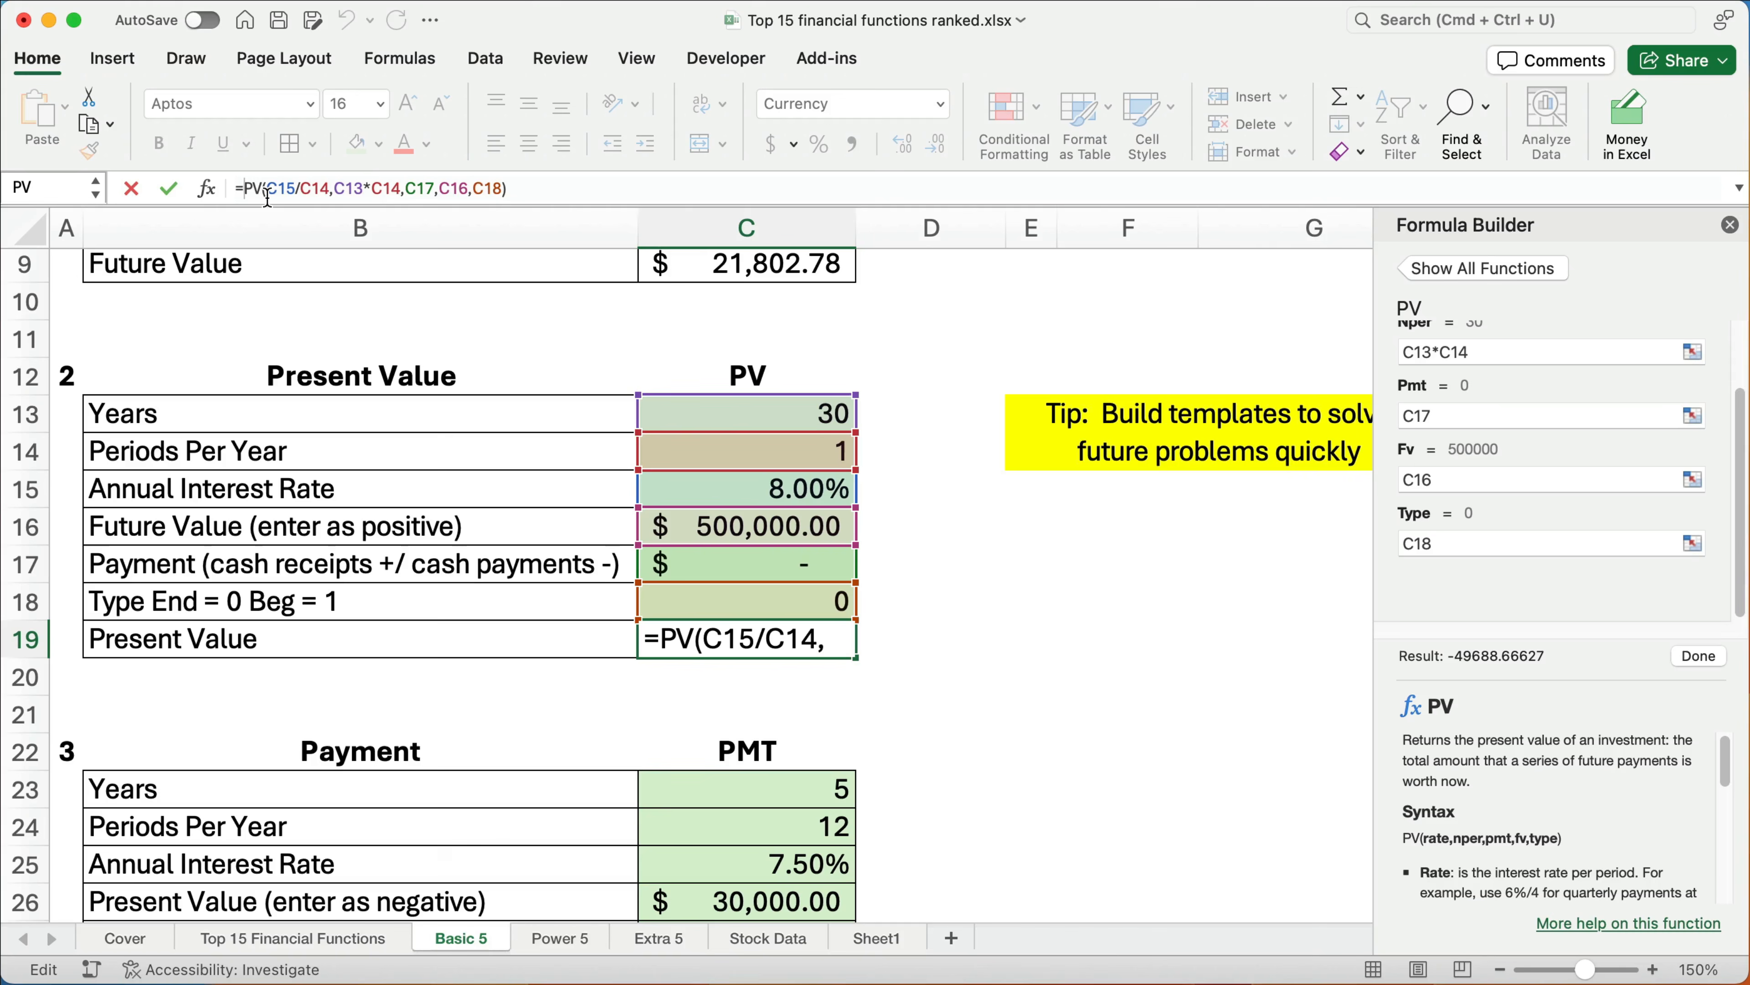
text(-)
key(Return)
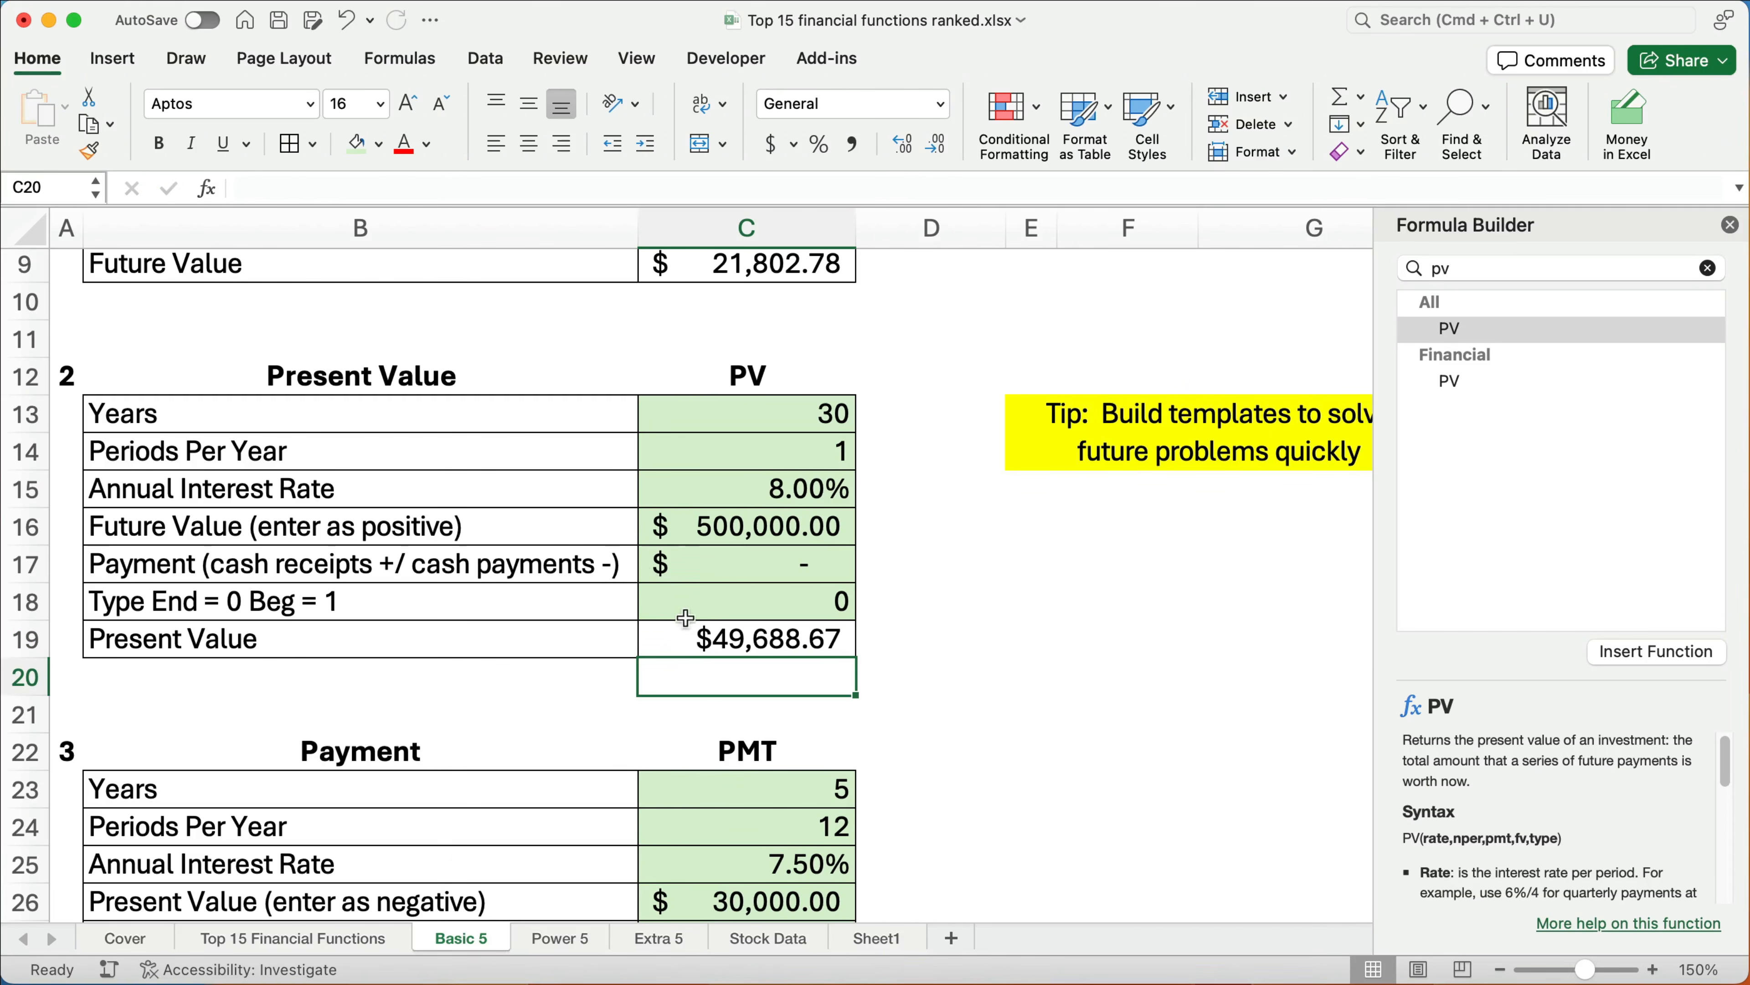
click(691, 648)
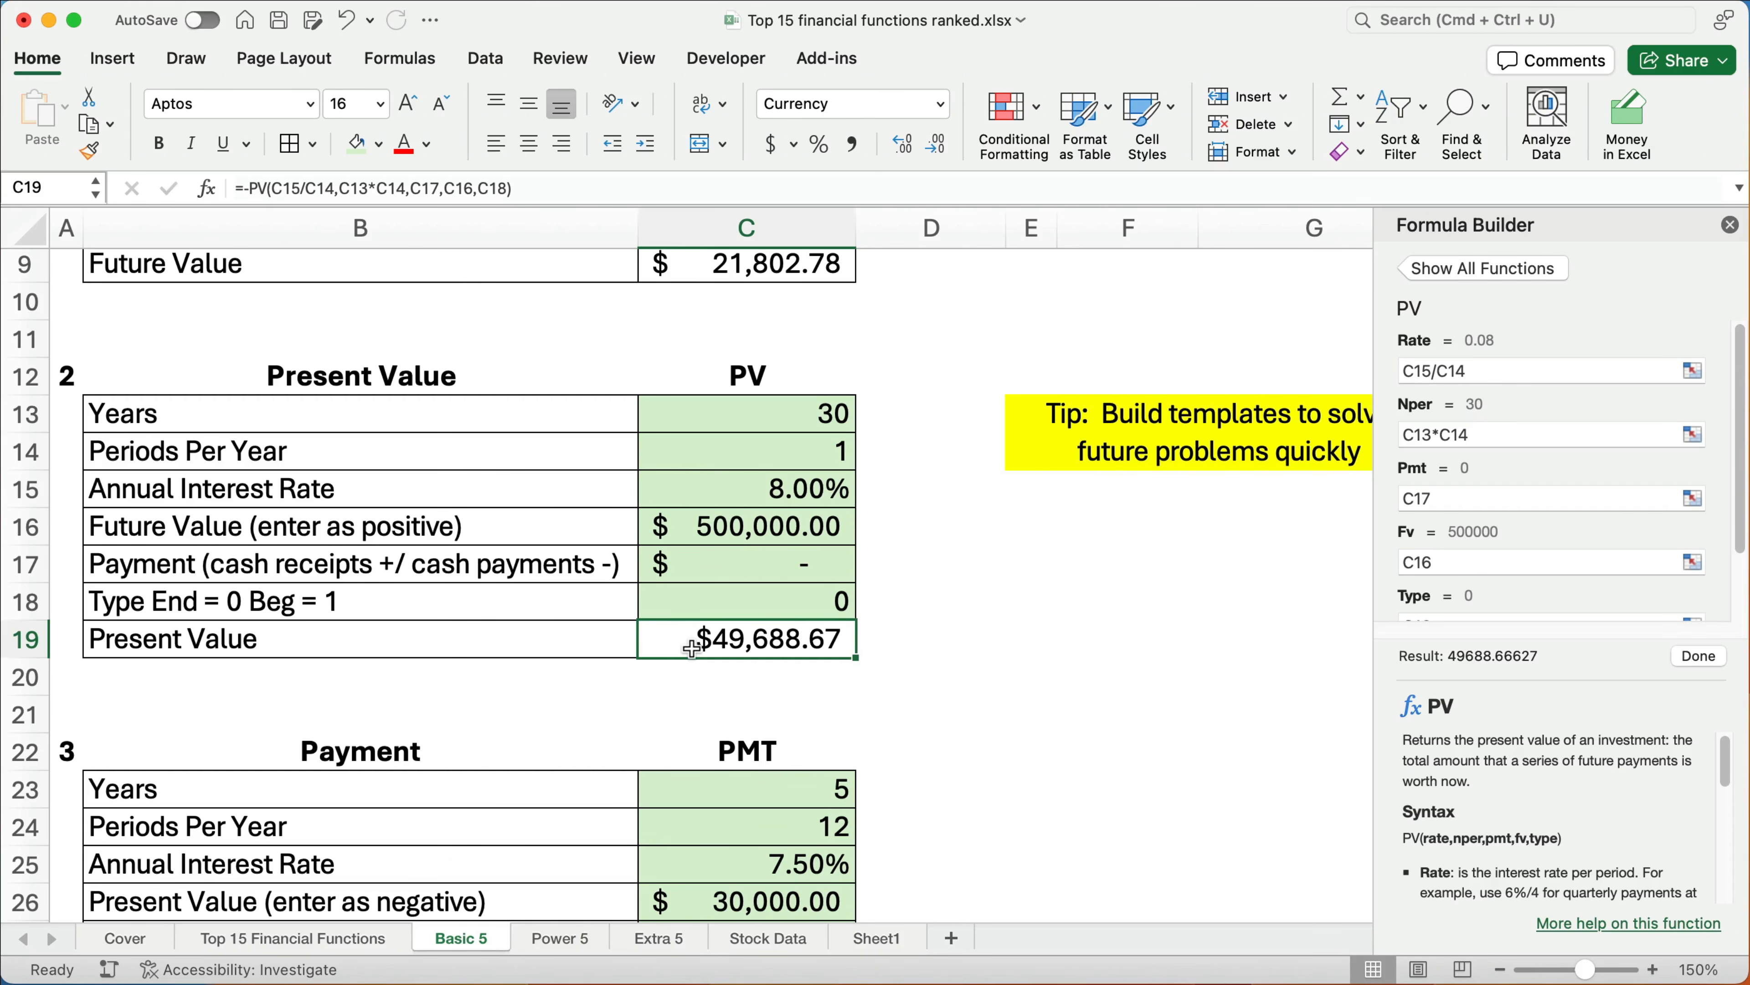
Set the Present Value template's future value in C16 to 0 and its payment in C17 to 100000.
click(736, 526)
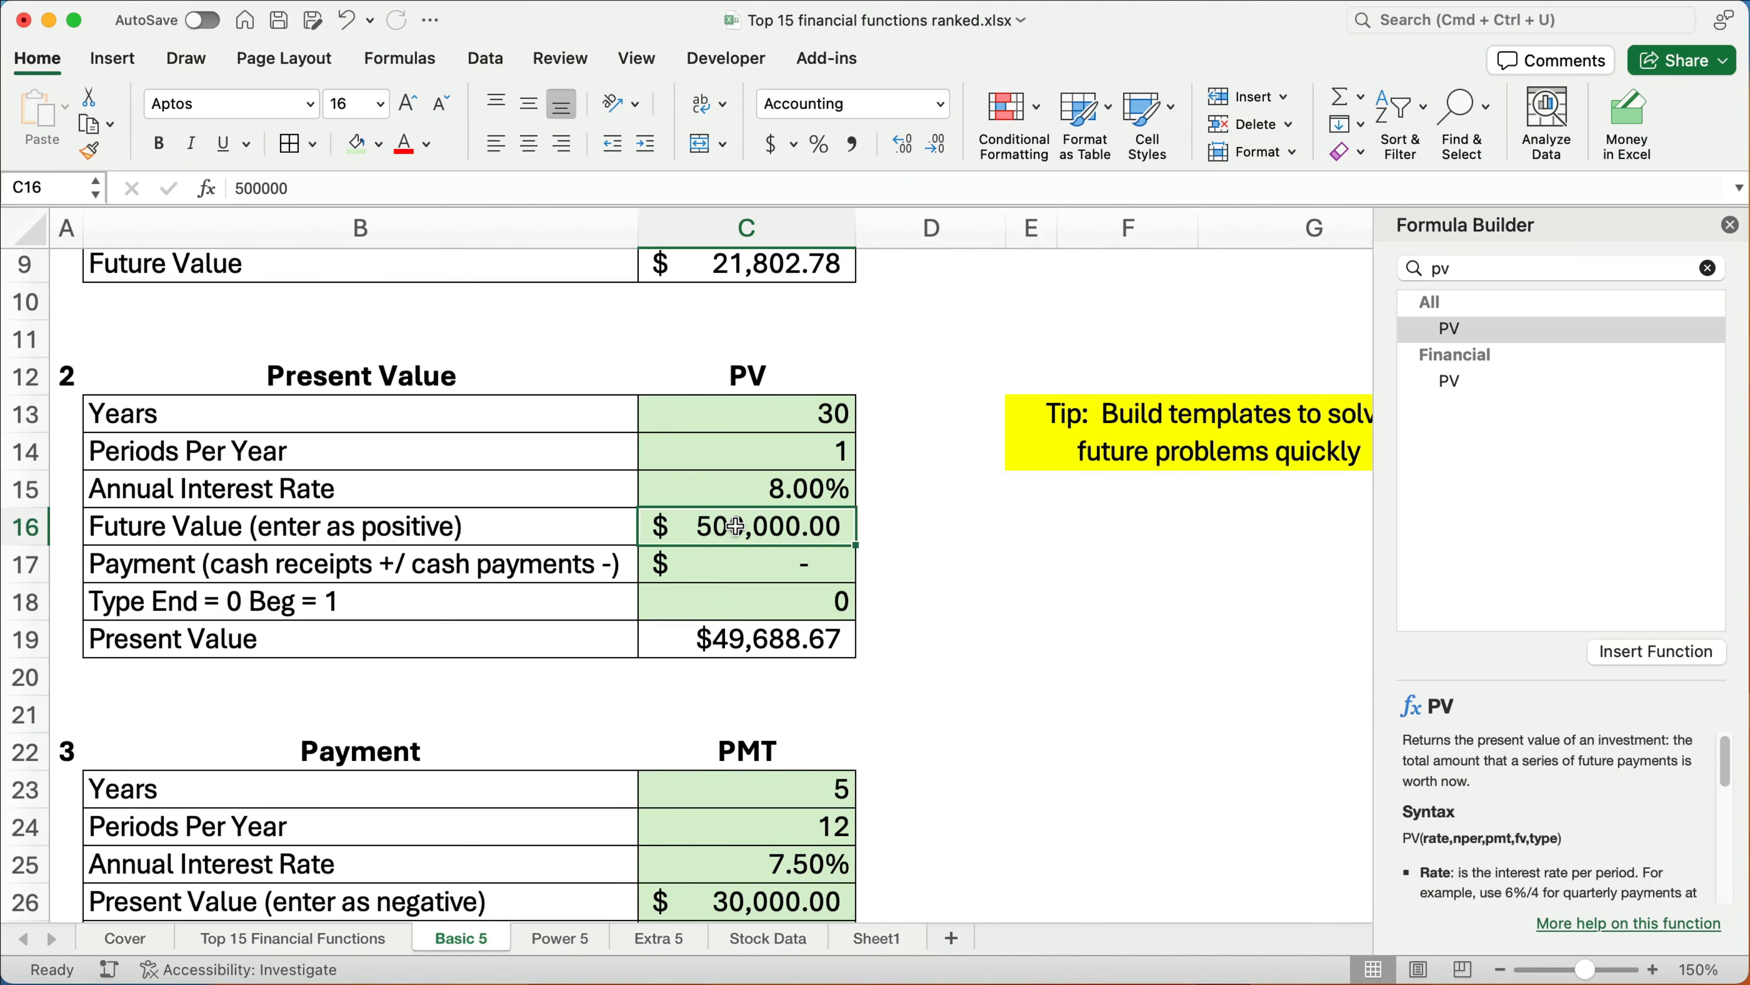
text(0)
key(Return)
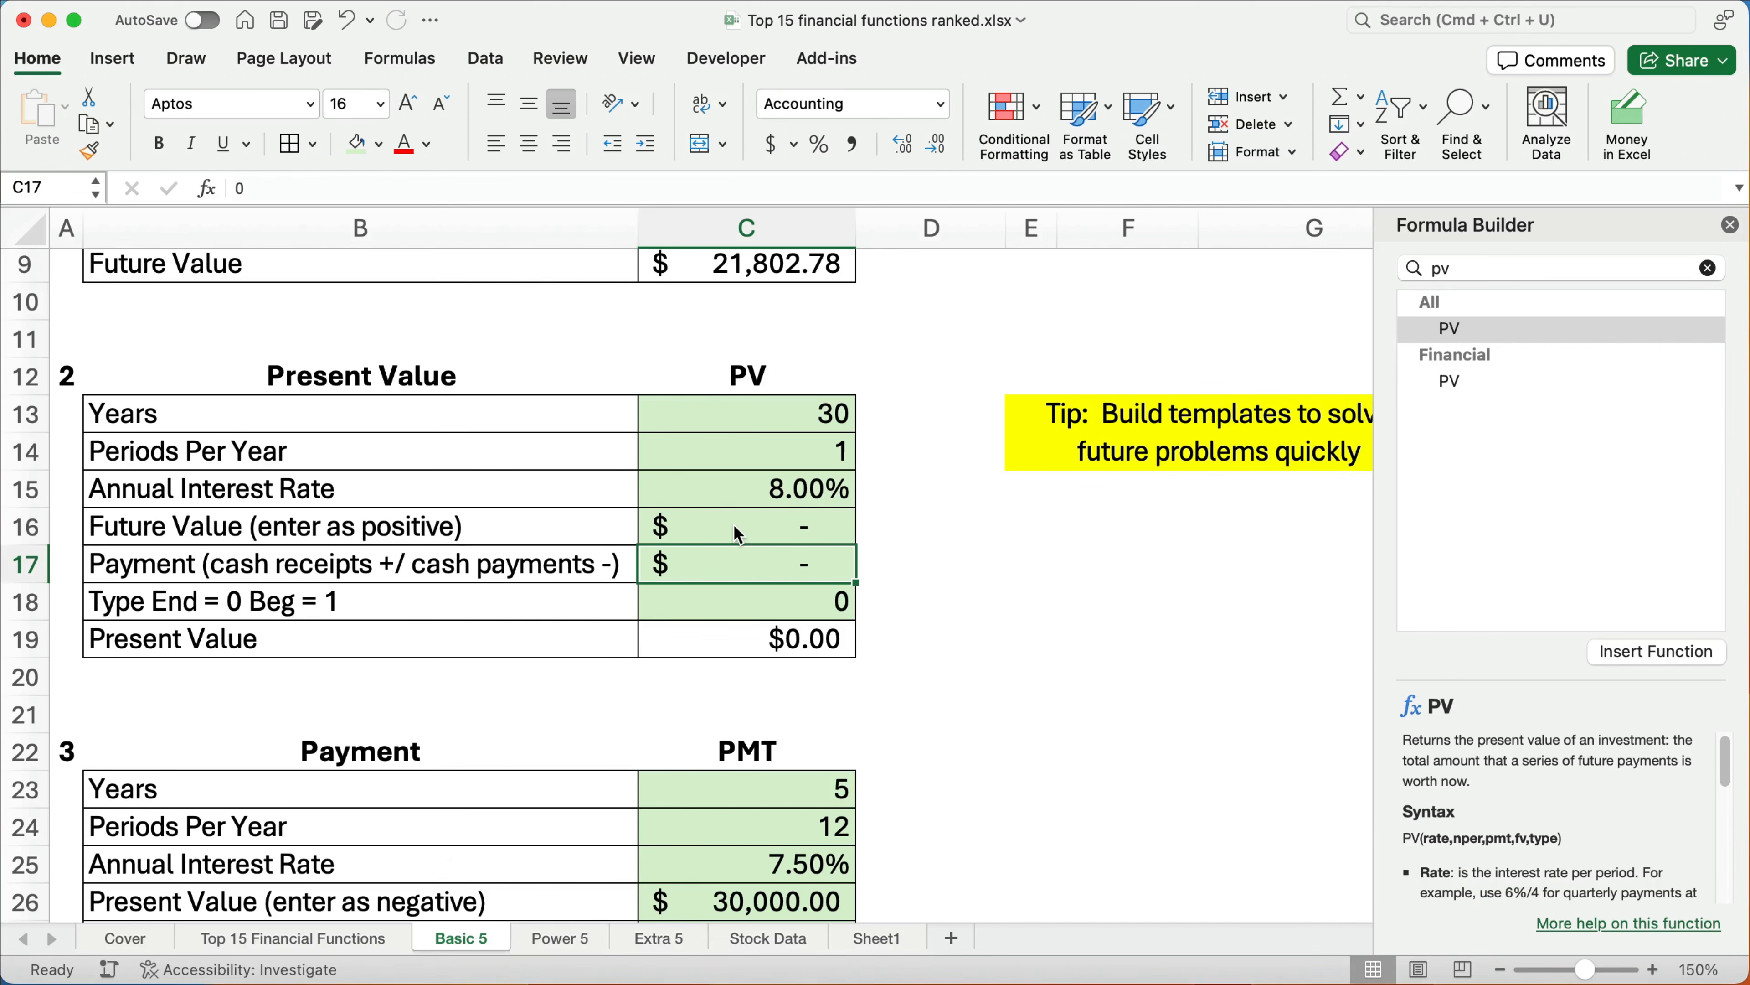
text(100,00)
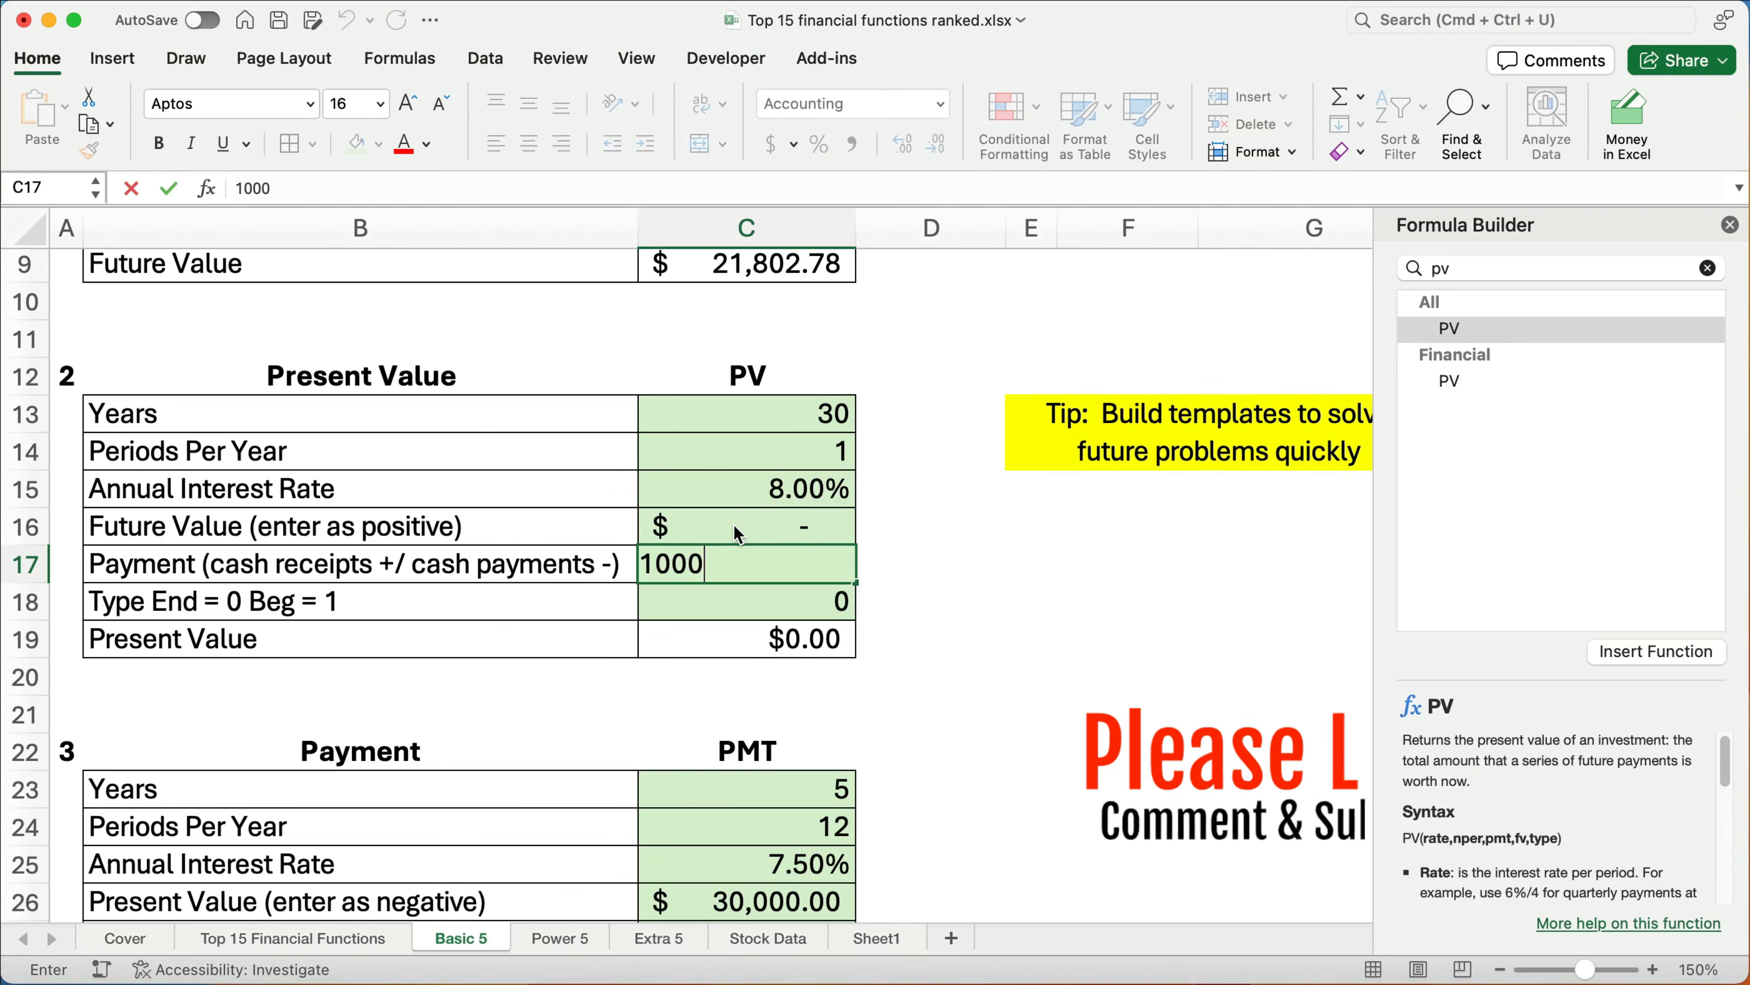
text(00)
key(Return)
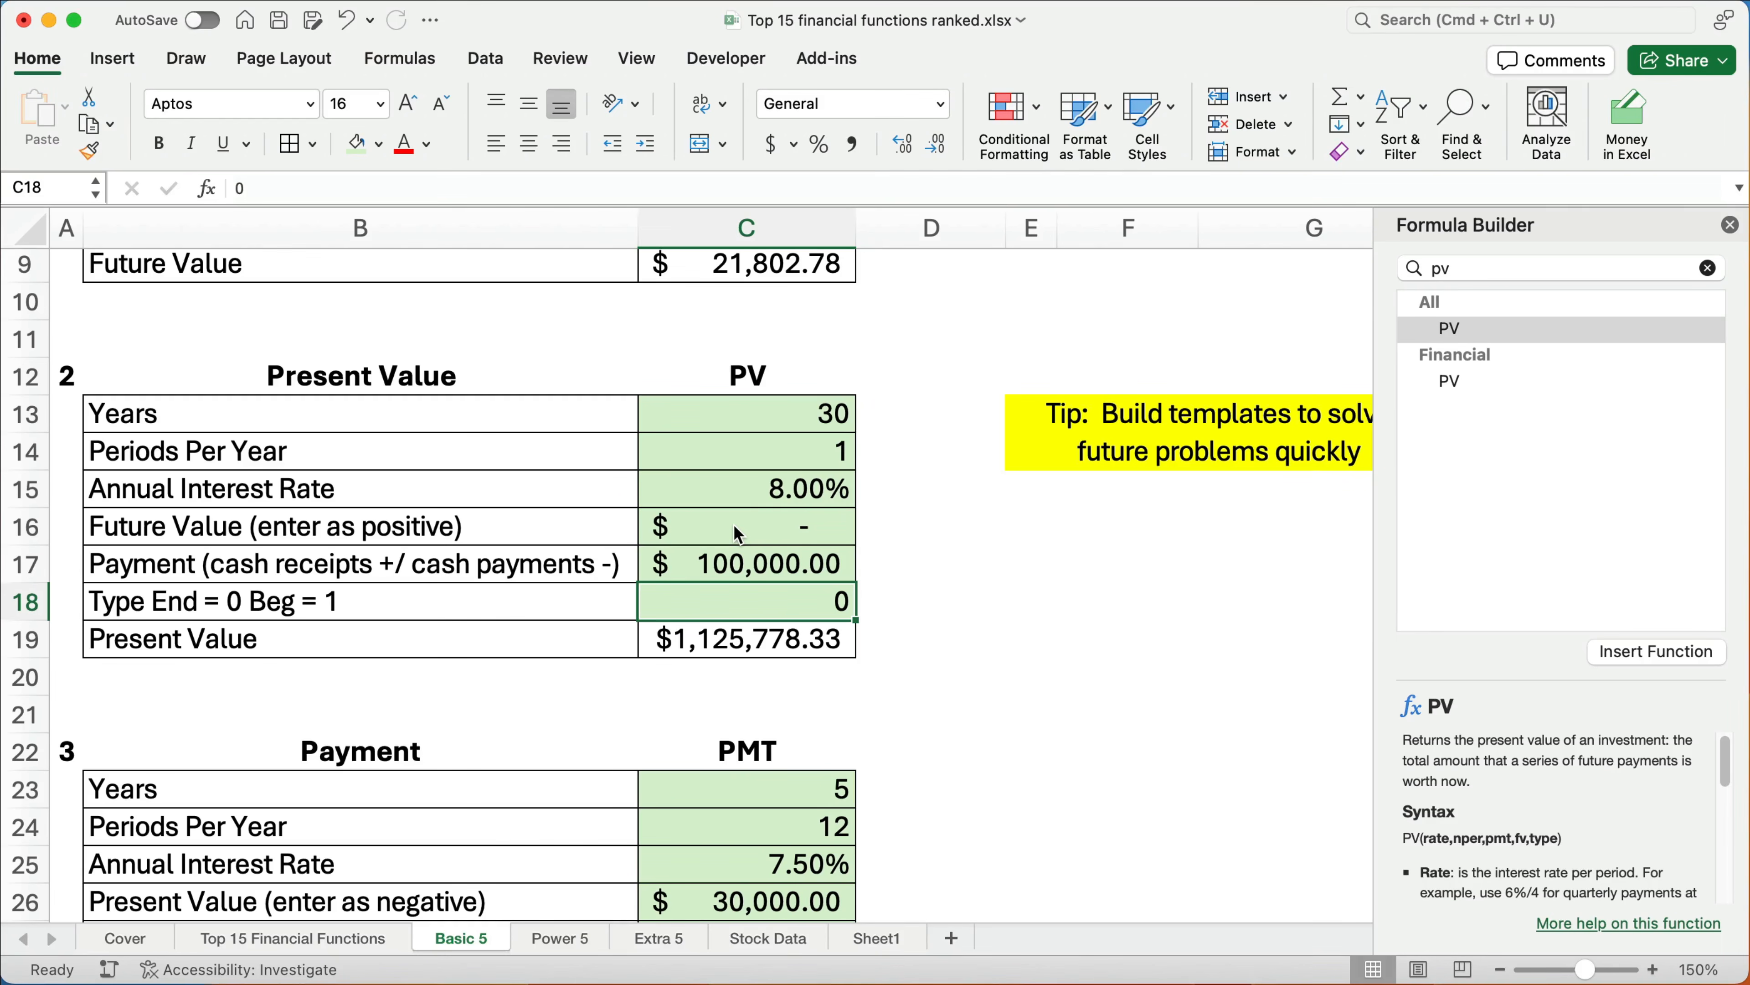
Try the Present Value calculation with an annual interest rate of 0% in C15, and put the rate back to 8%.
click(766, 498)
text(0)
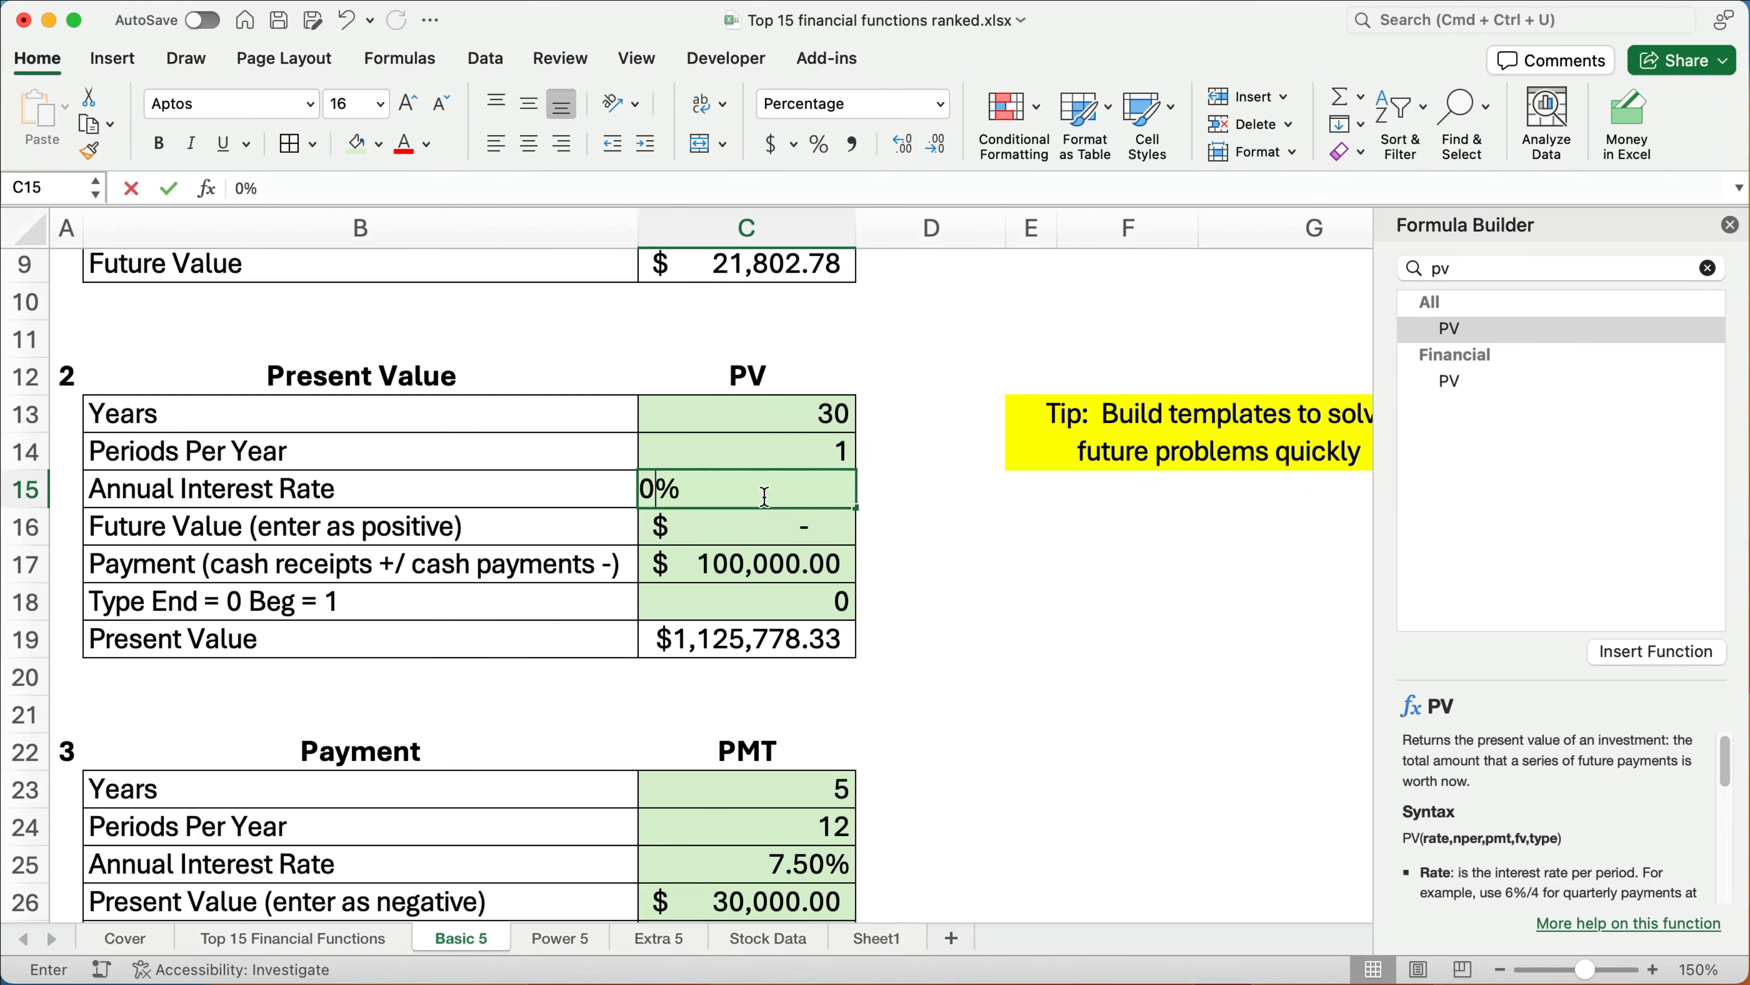
key(Return)
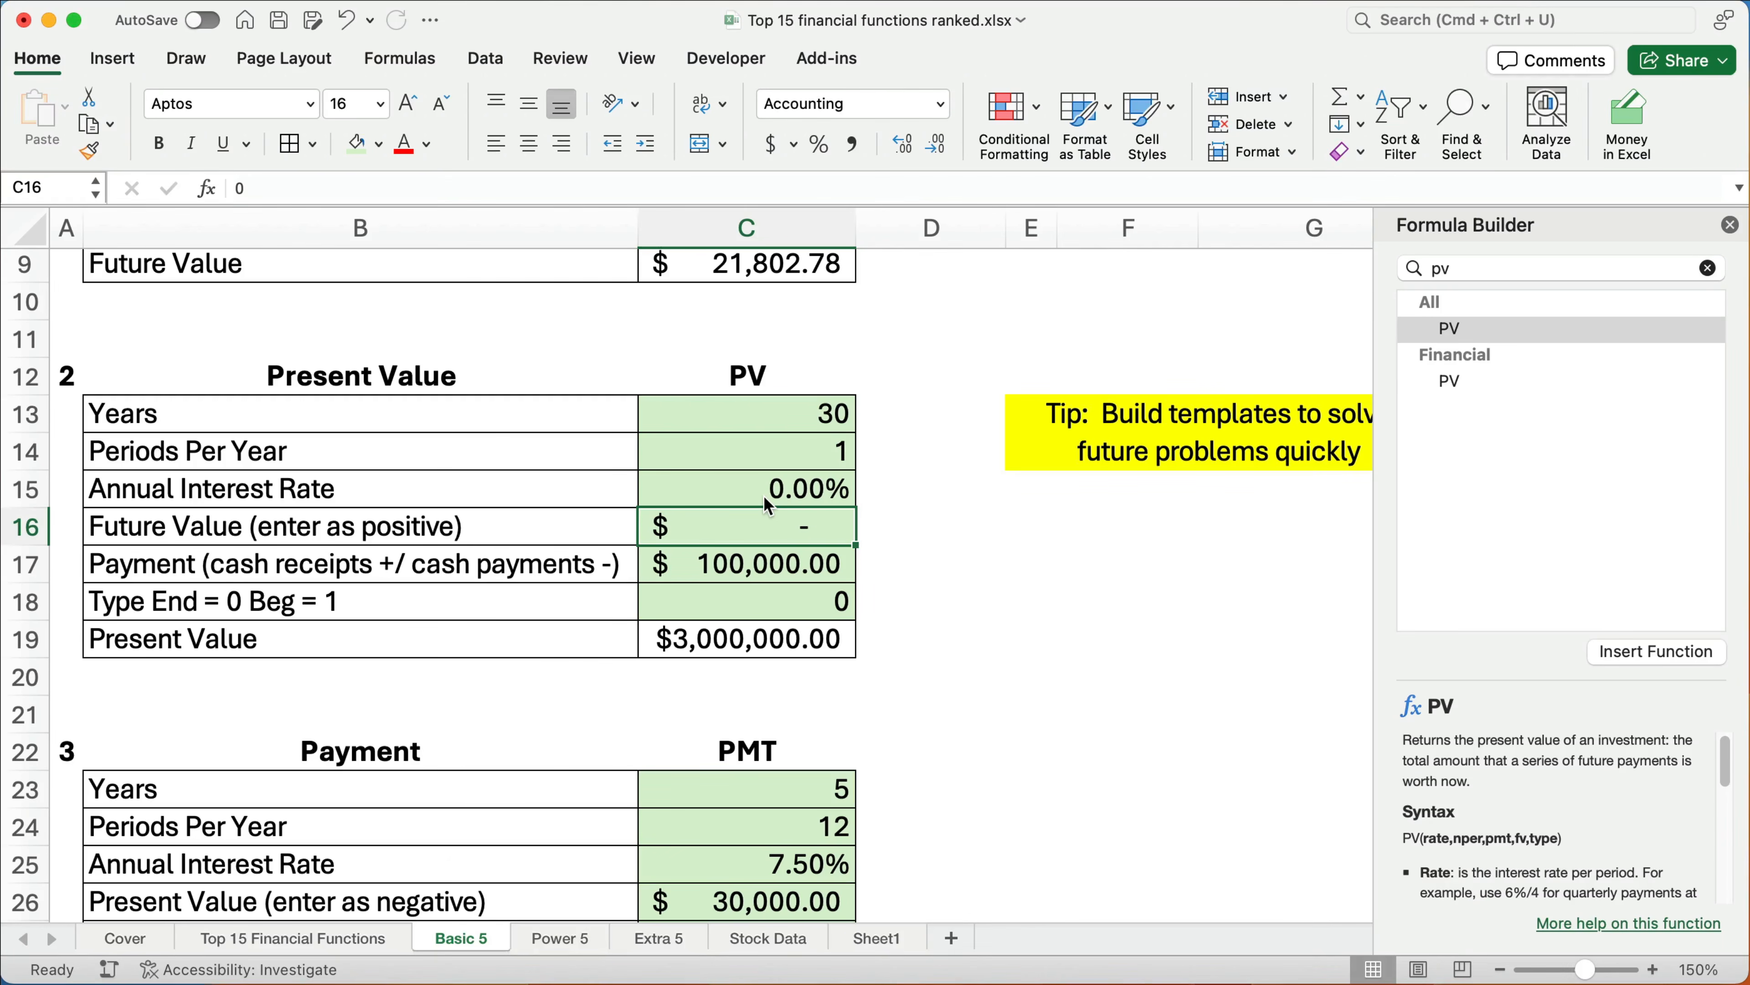
click(765, 497)
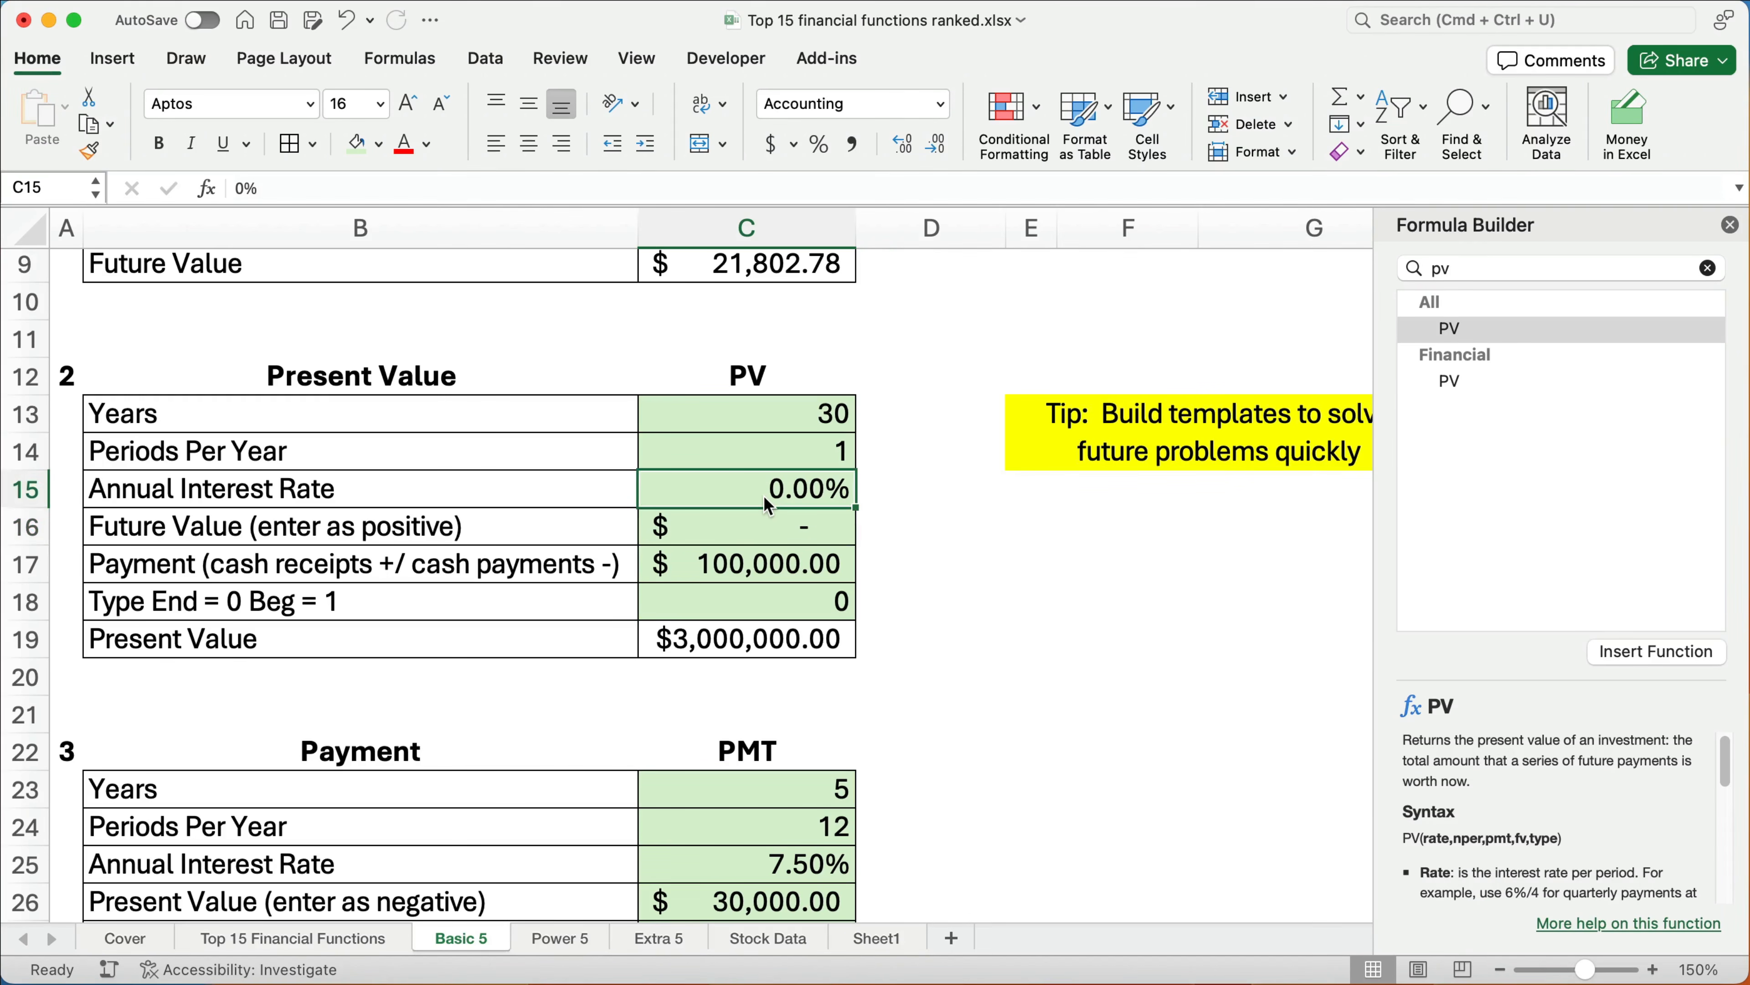
text(8)
key(Return)
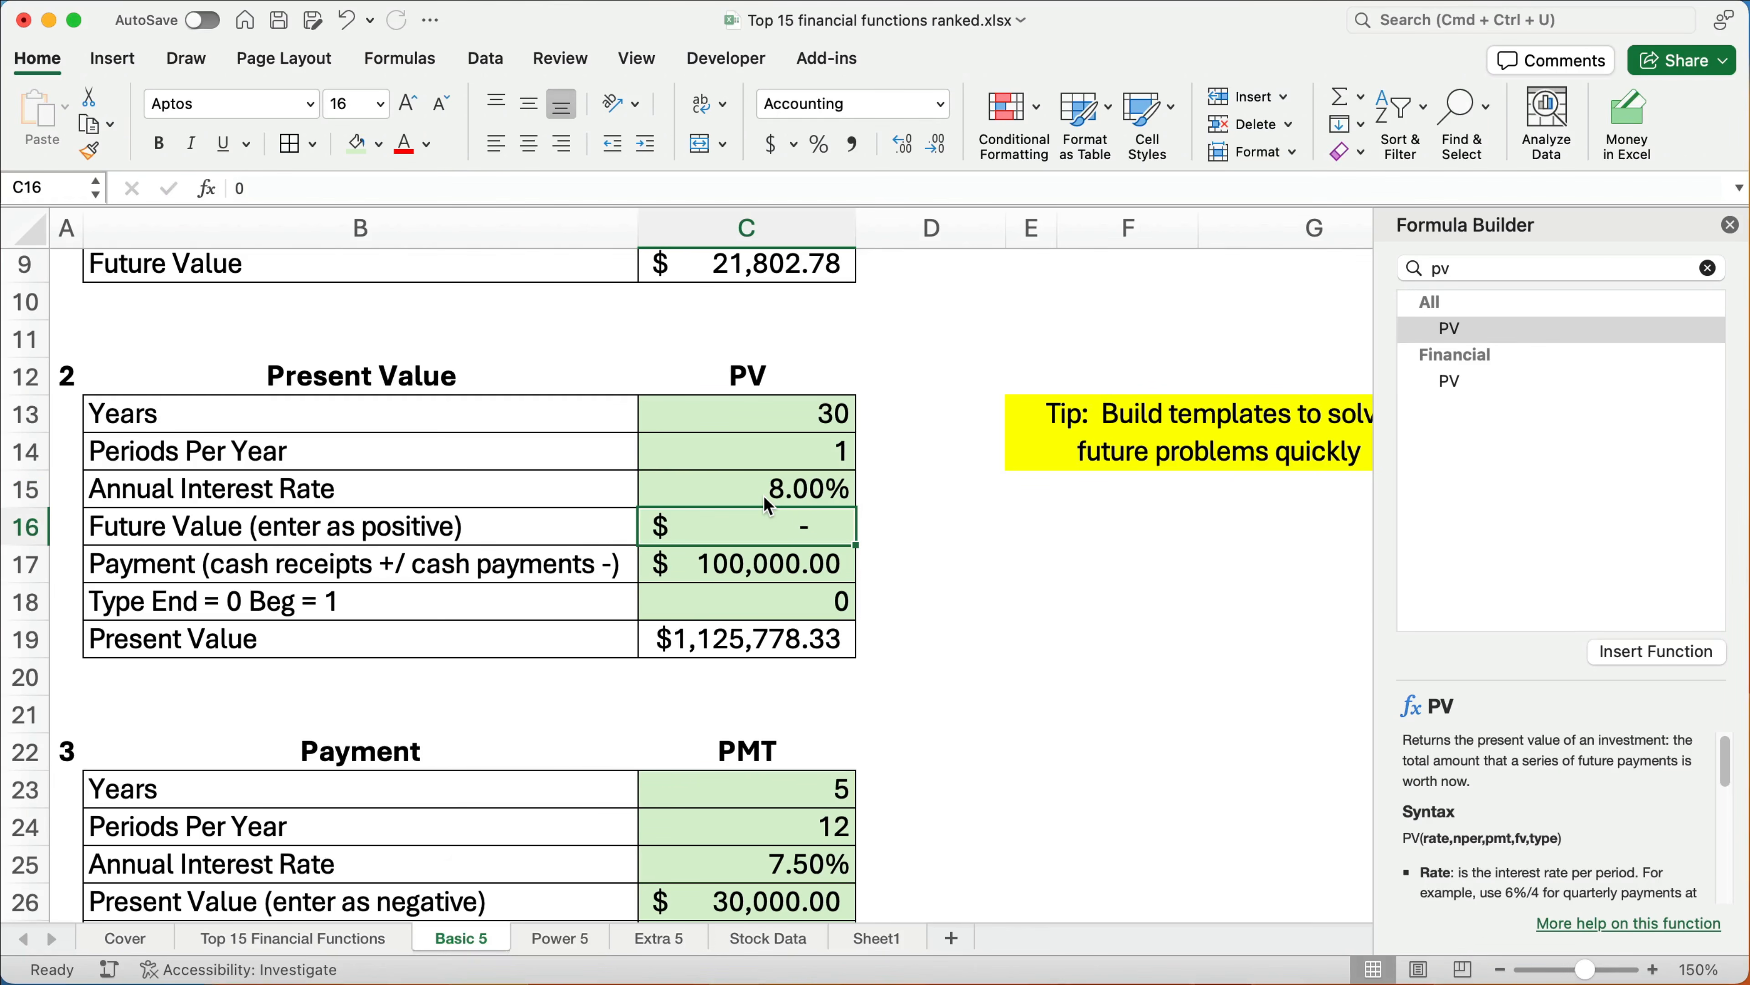
Set the Present Value template's annual interest rate in C15 to 10% and close the Formula Builder.
click(764, 498)
text(10)
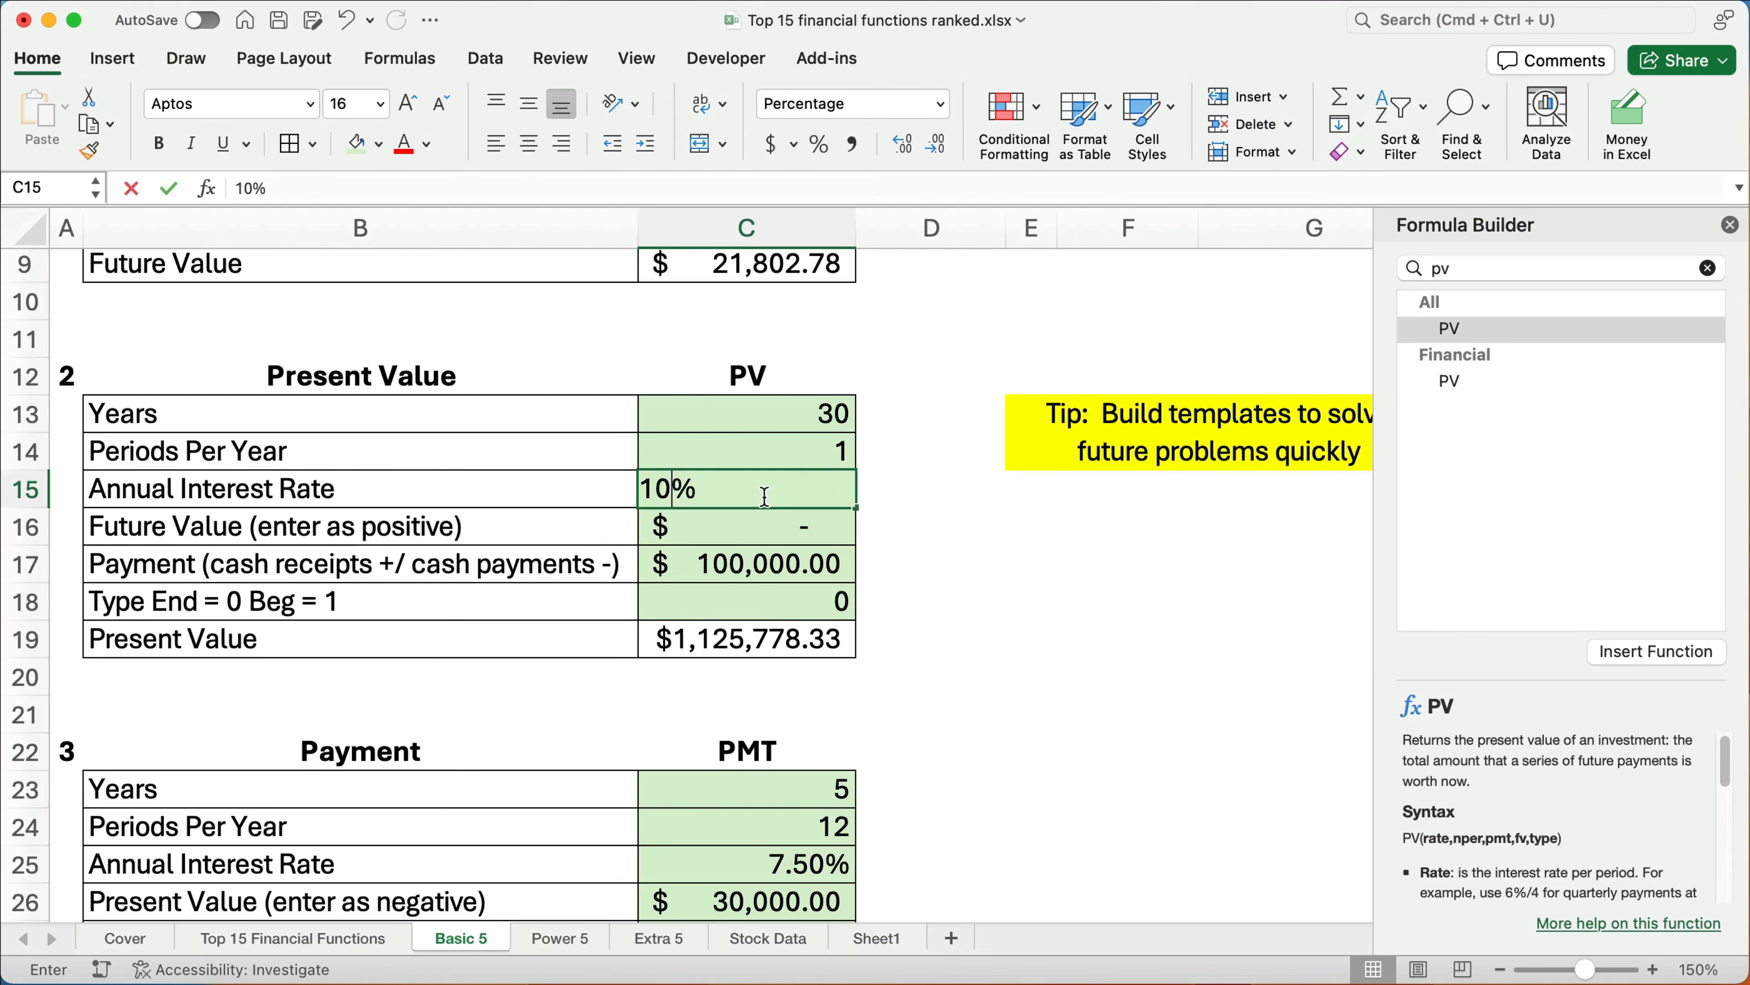
key(Return)
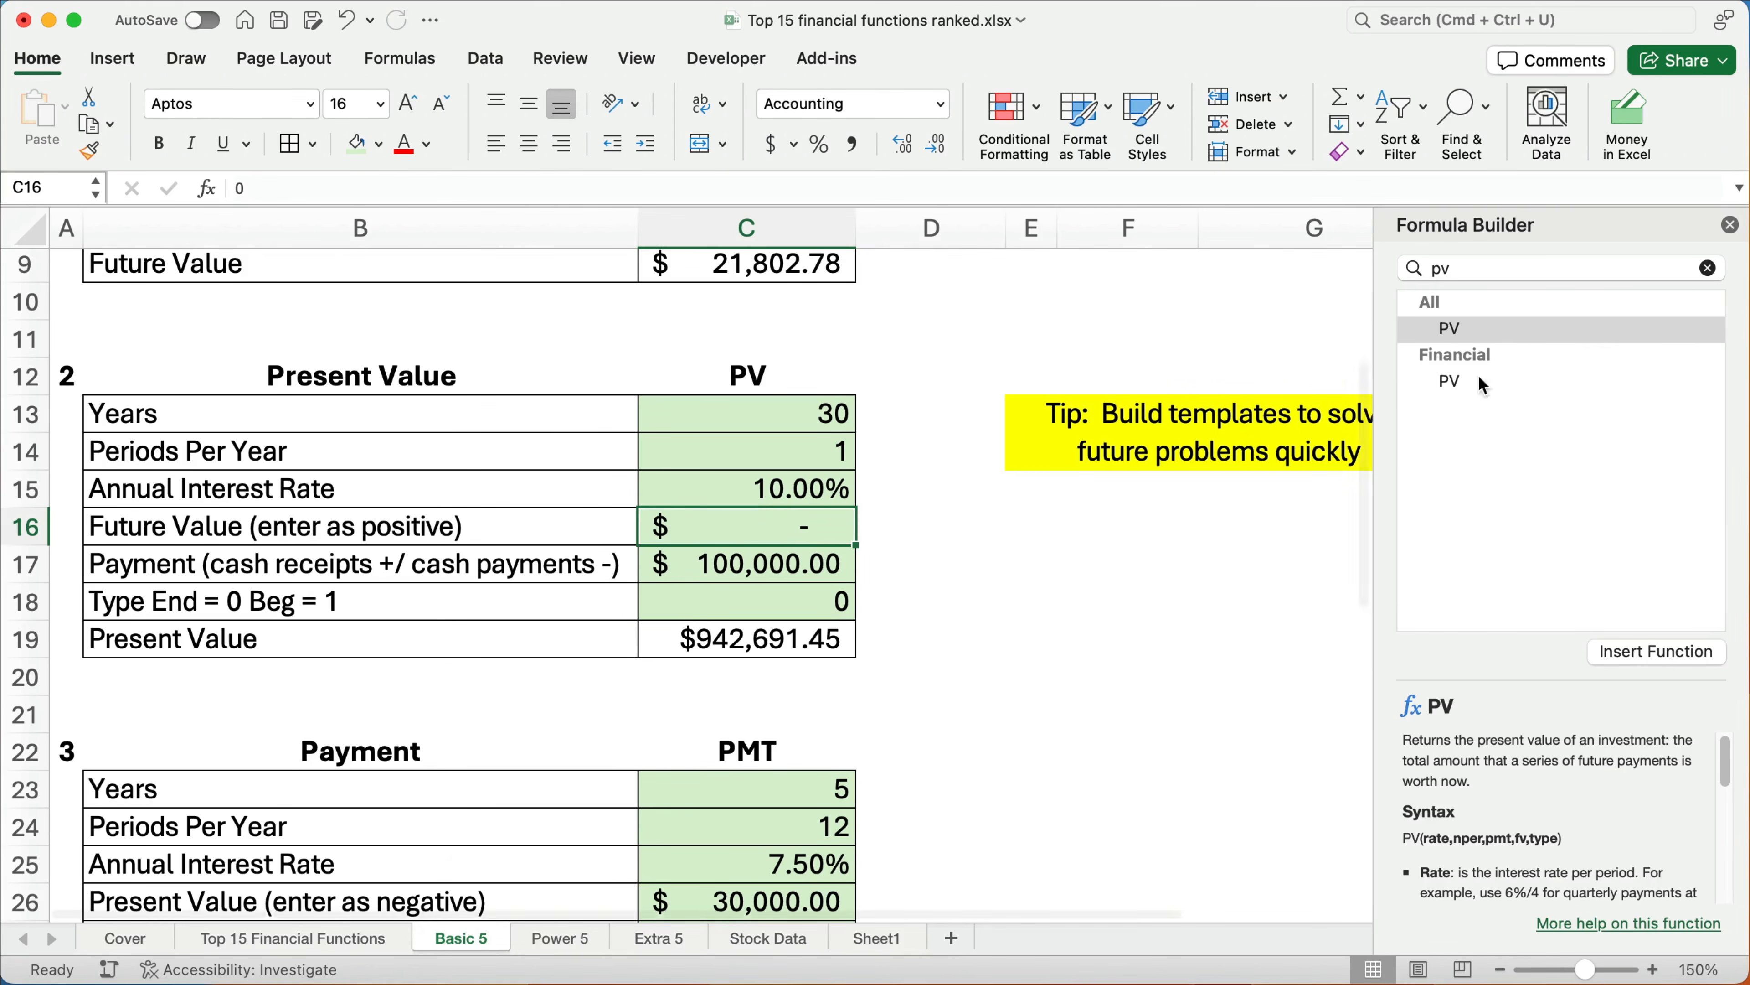
click(1730, 226)
Go through the Payment template's years, periods and interest rate, and clear the existing PMT formula from the Payment per period cell C29.
scroll(992, 627, up, 7)
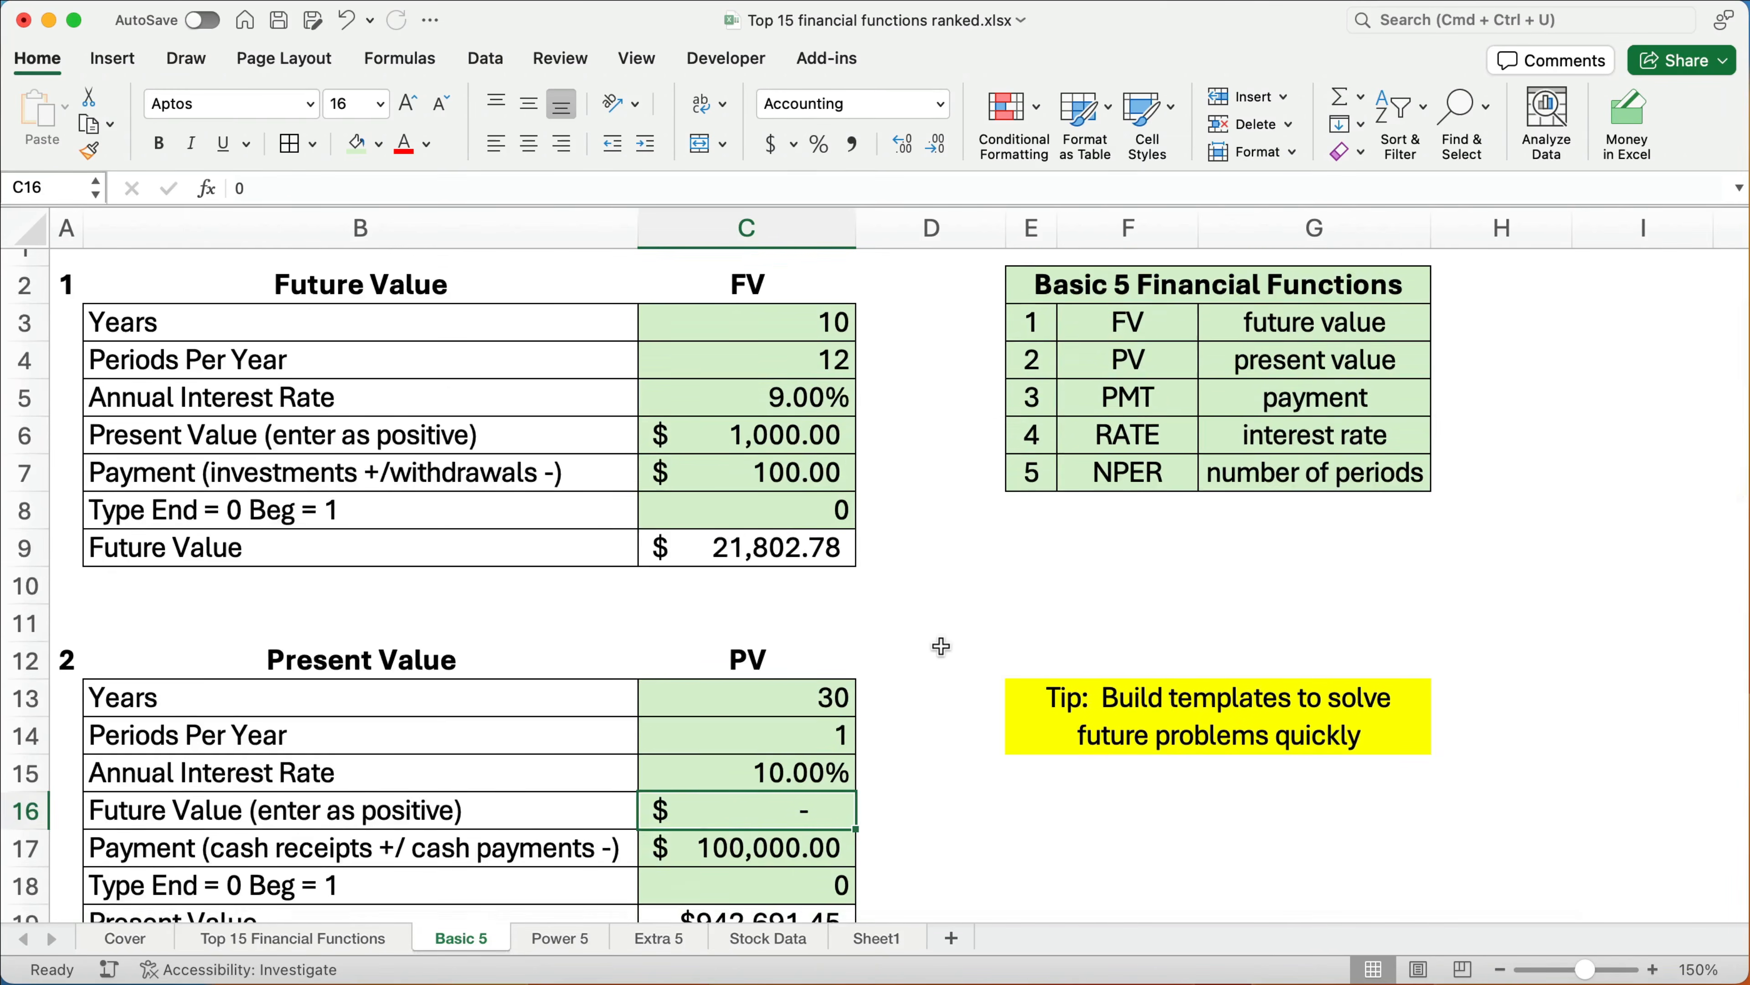
scroll(942, 646, down, 12)
scroll(942, 646, down, 4)
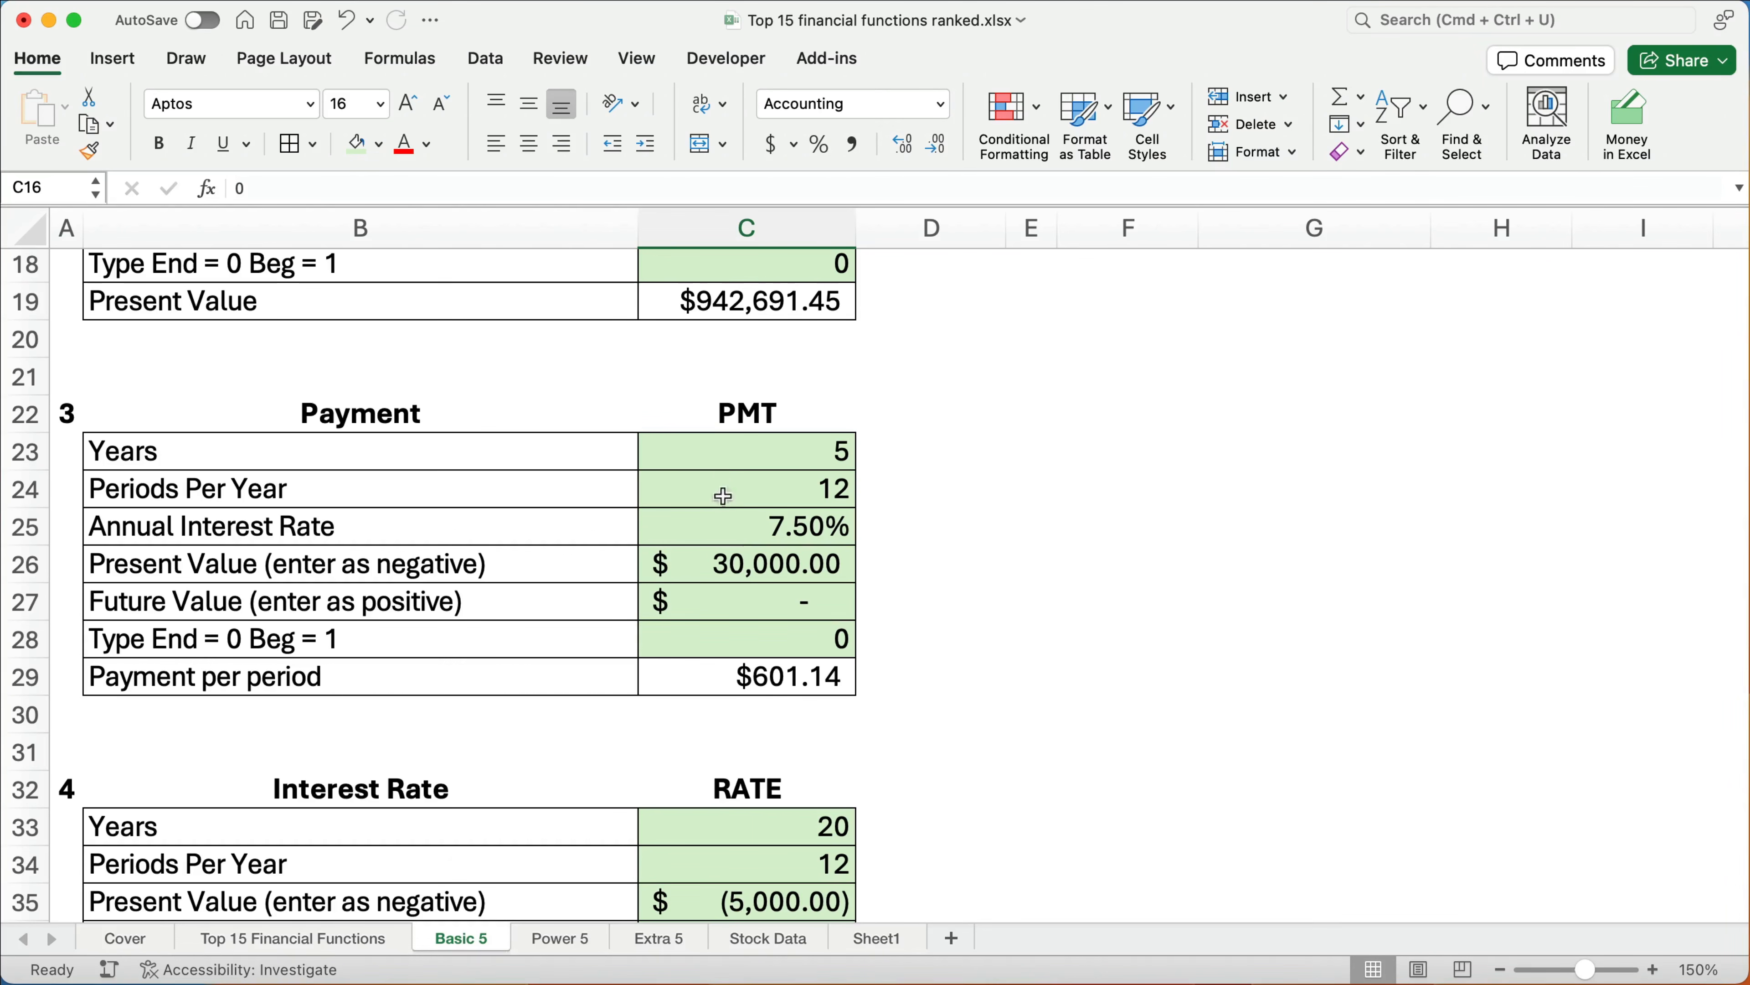
click(758, 445)
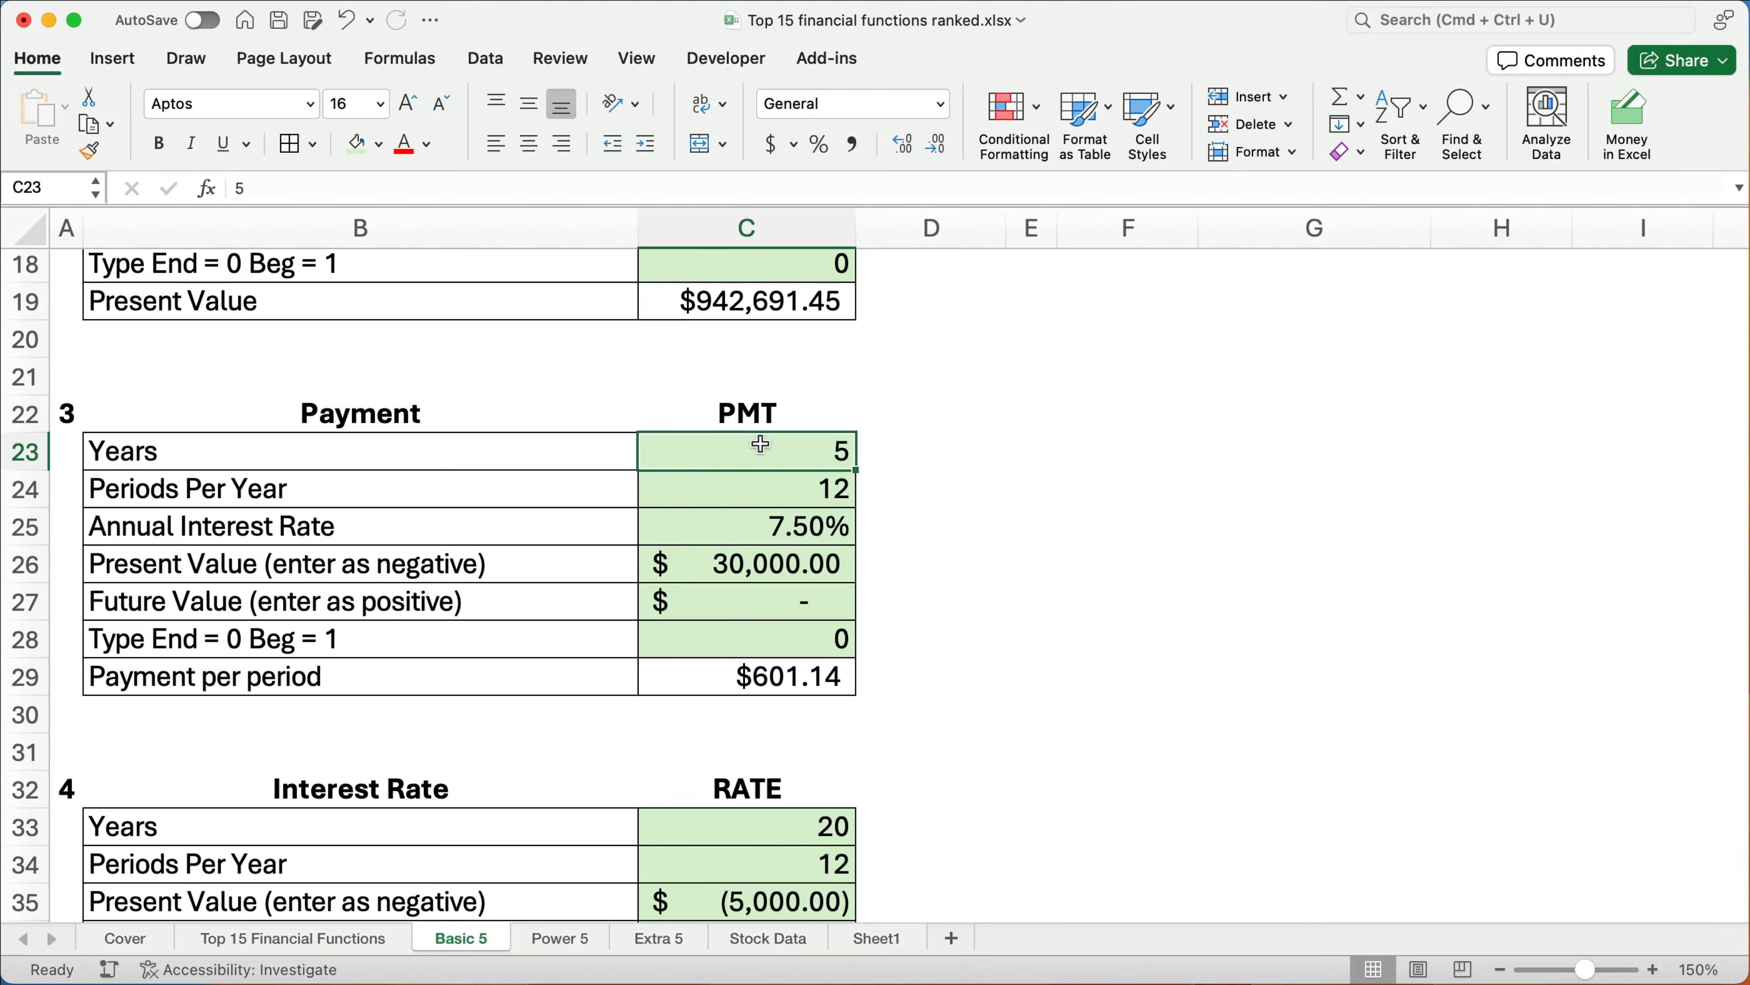
click(789, 498)
click(756, 531)
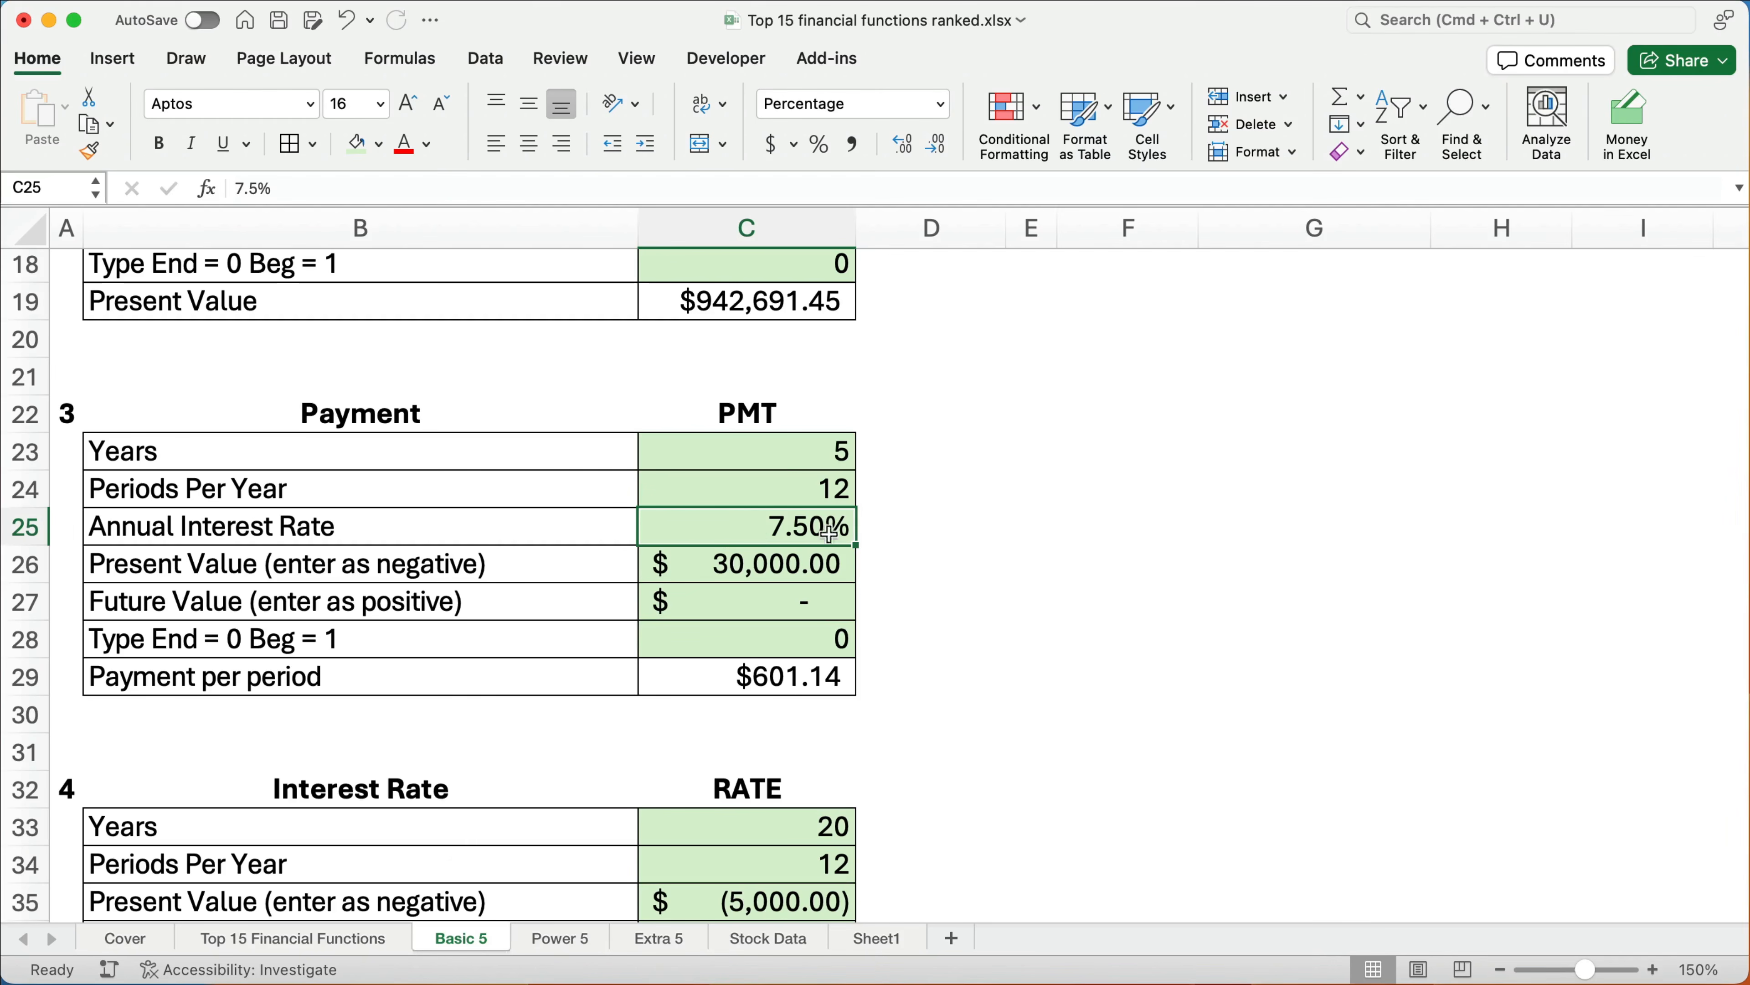
click(792, 689)
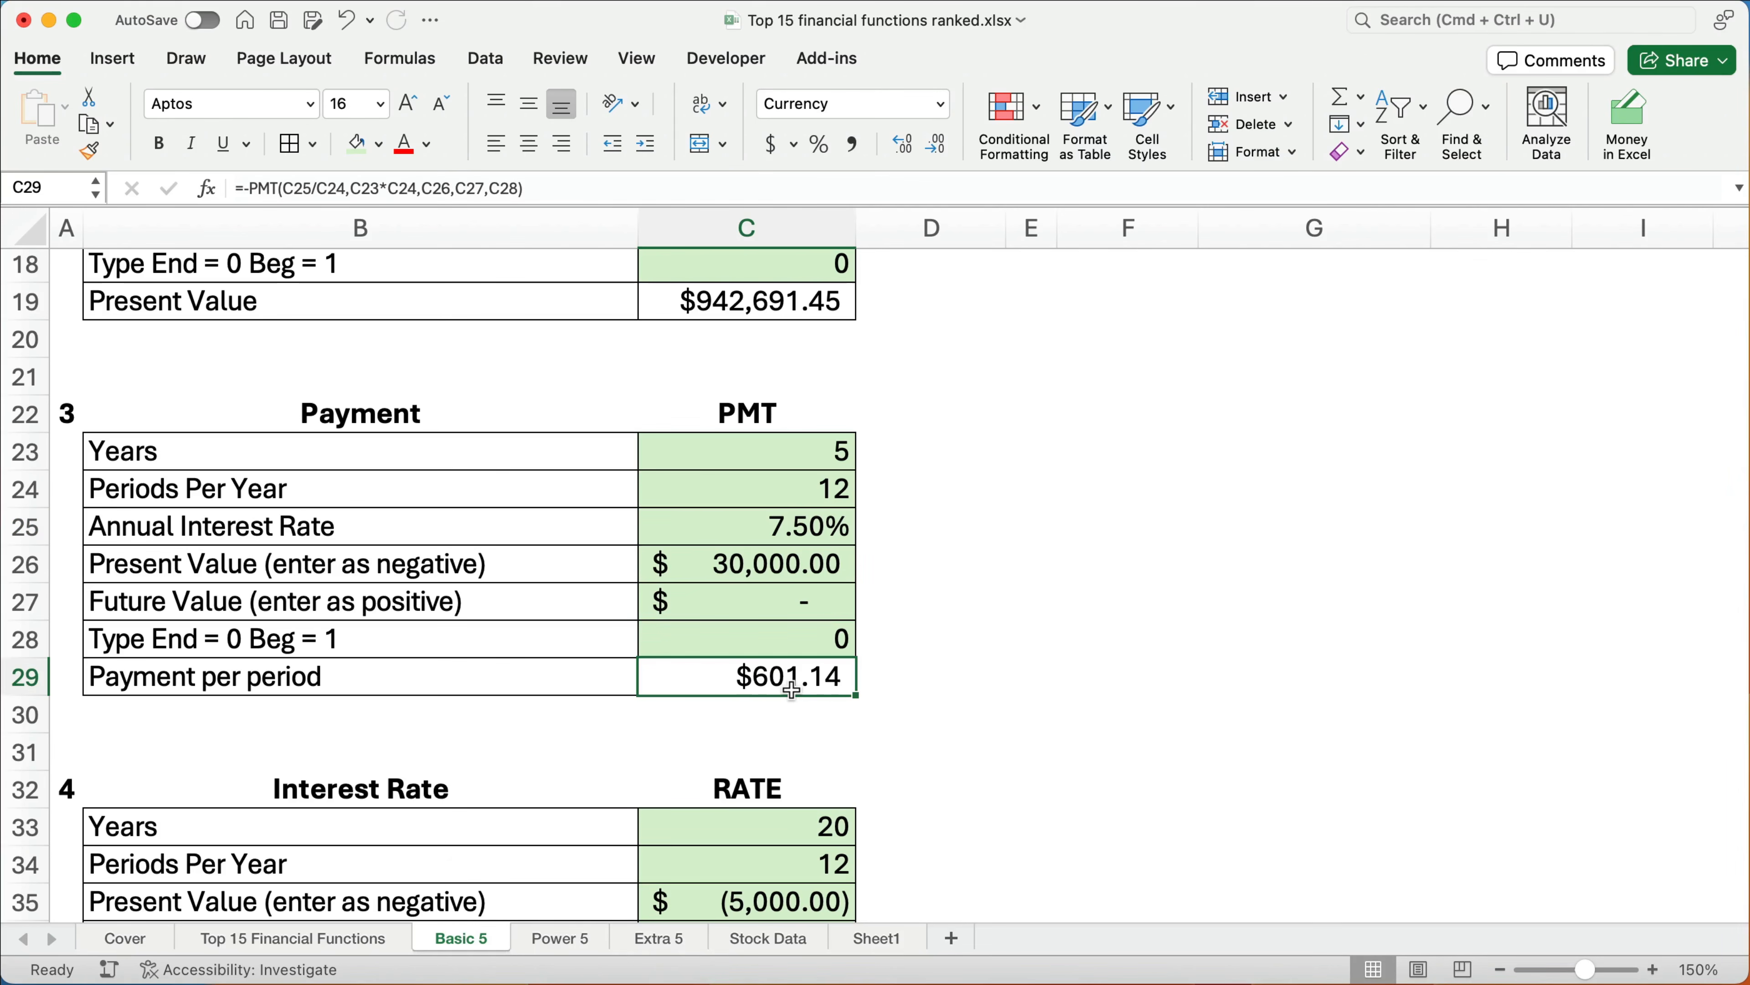
key(Delete)
Review the Payment template's present value, future value and type inputs, and insert the PMT function into Payment per period cell C29.
click(768, 563)
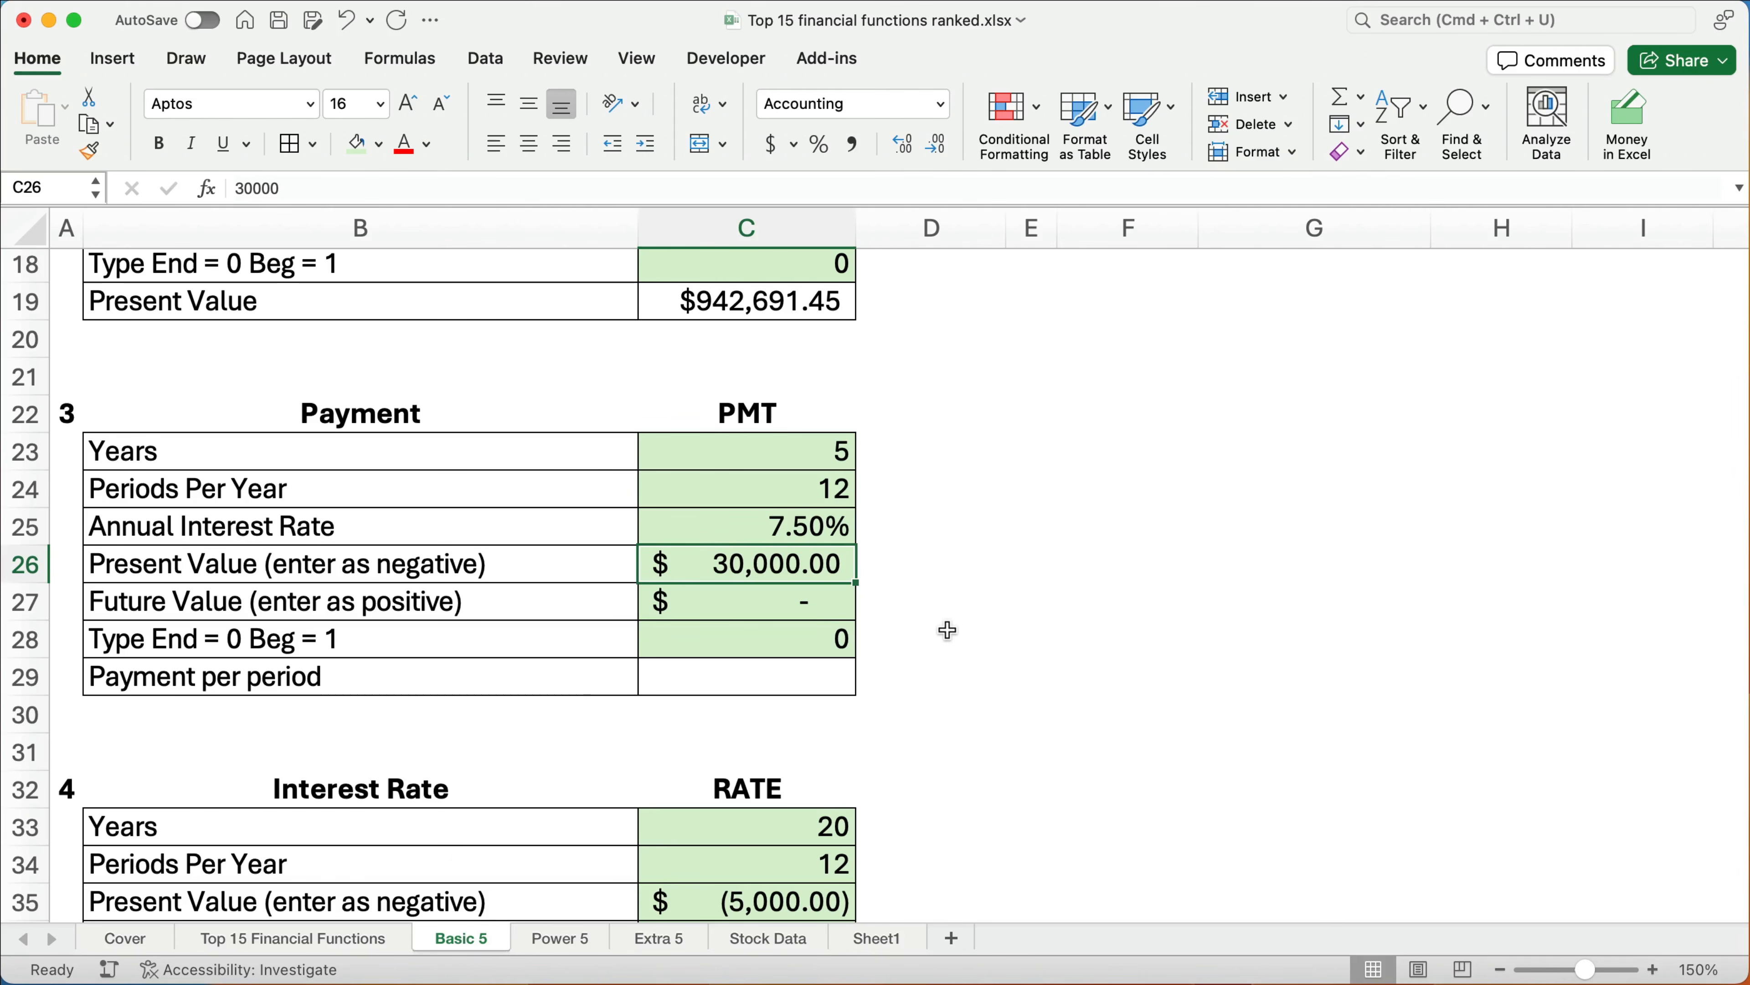
key(Down)
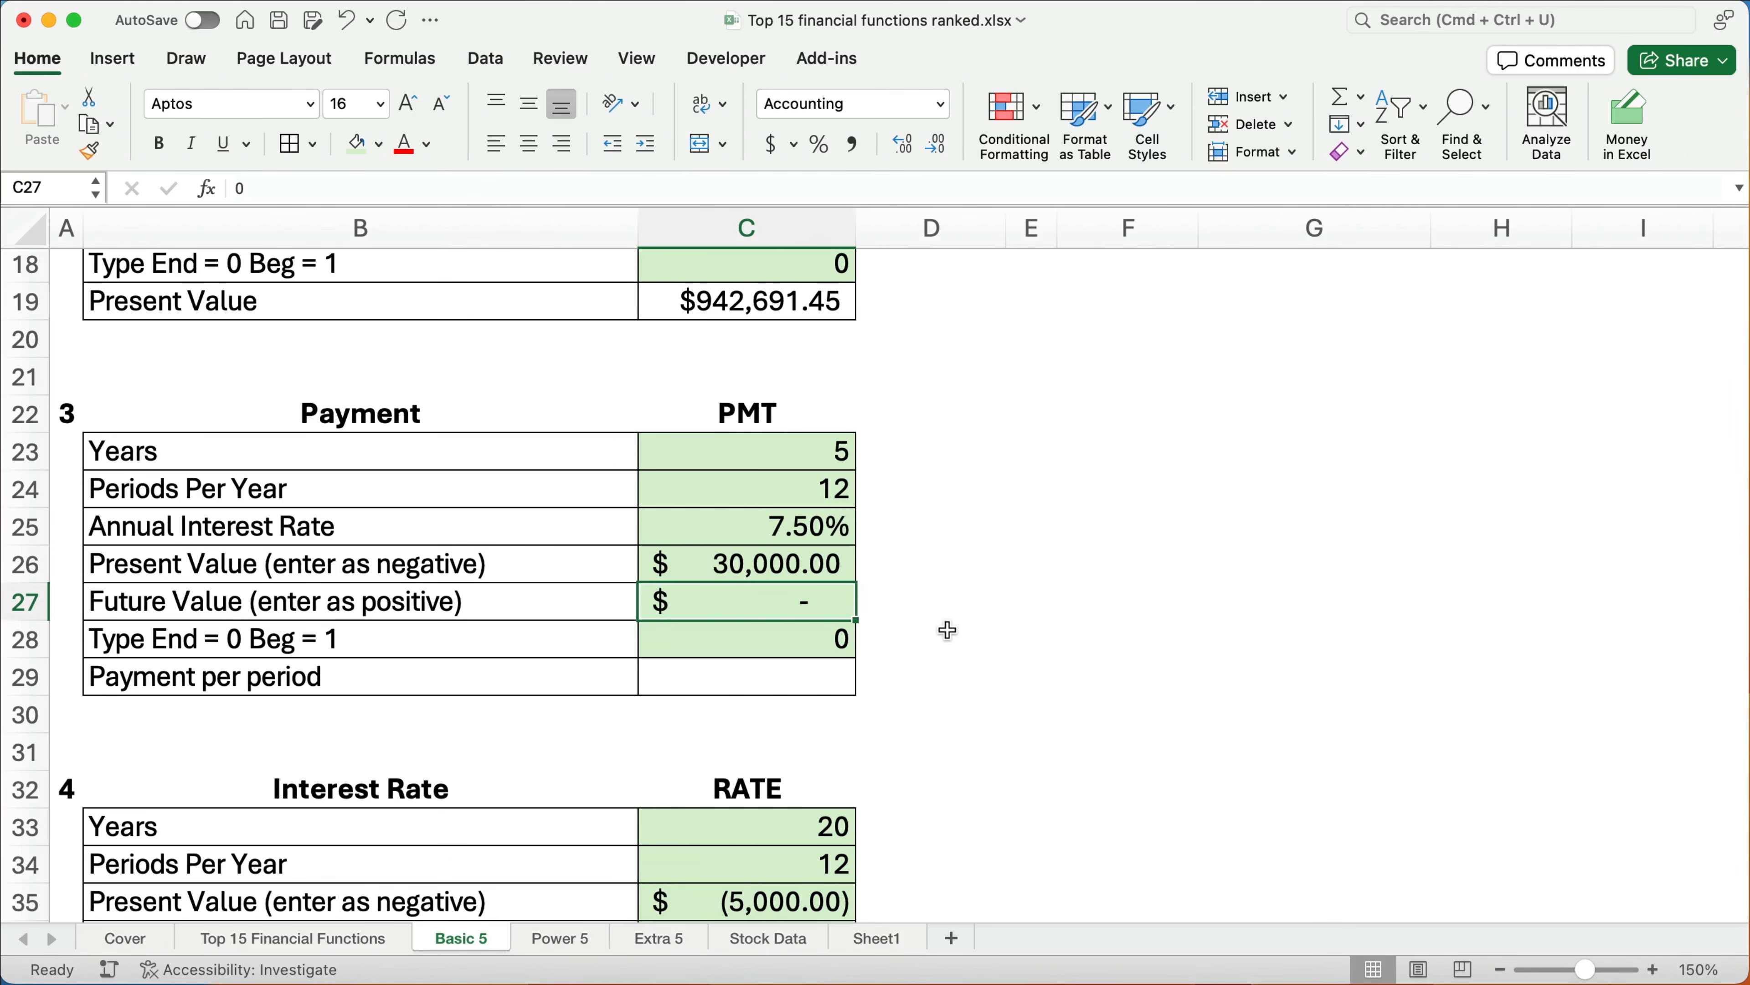
key(Down)
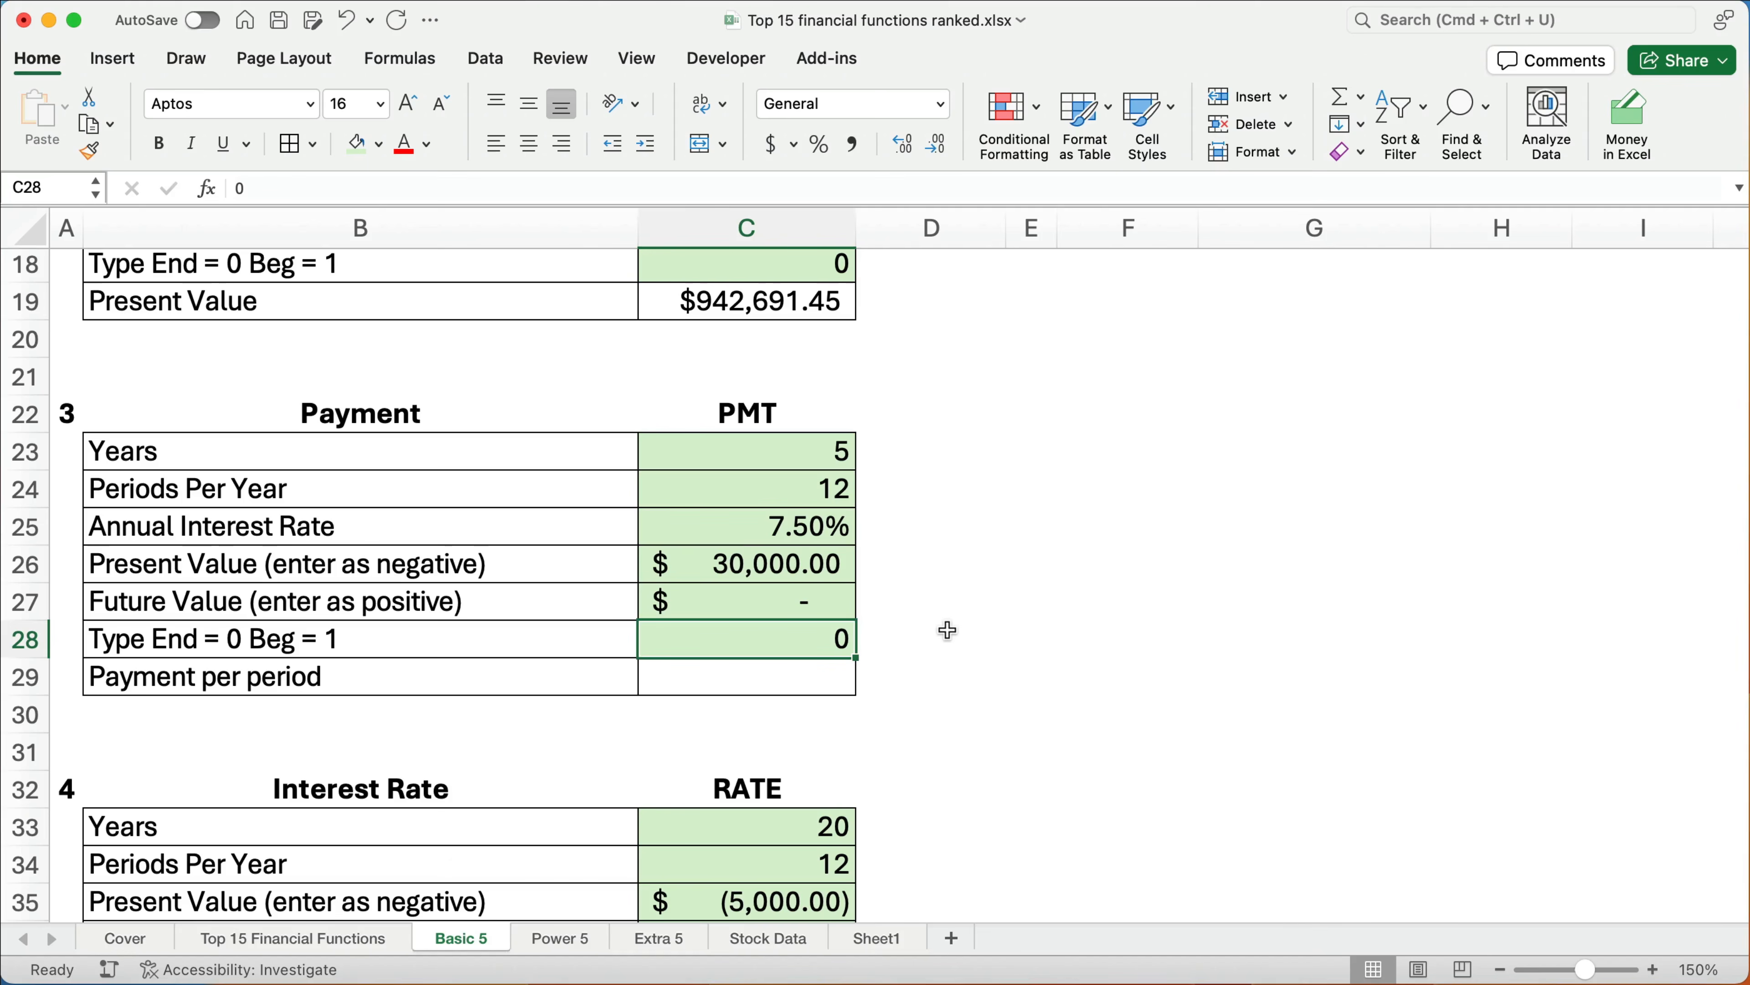
click(793, 677)
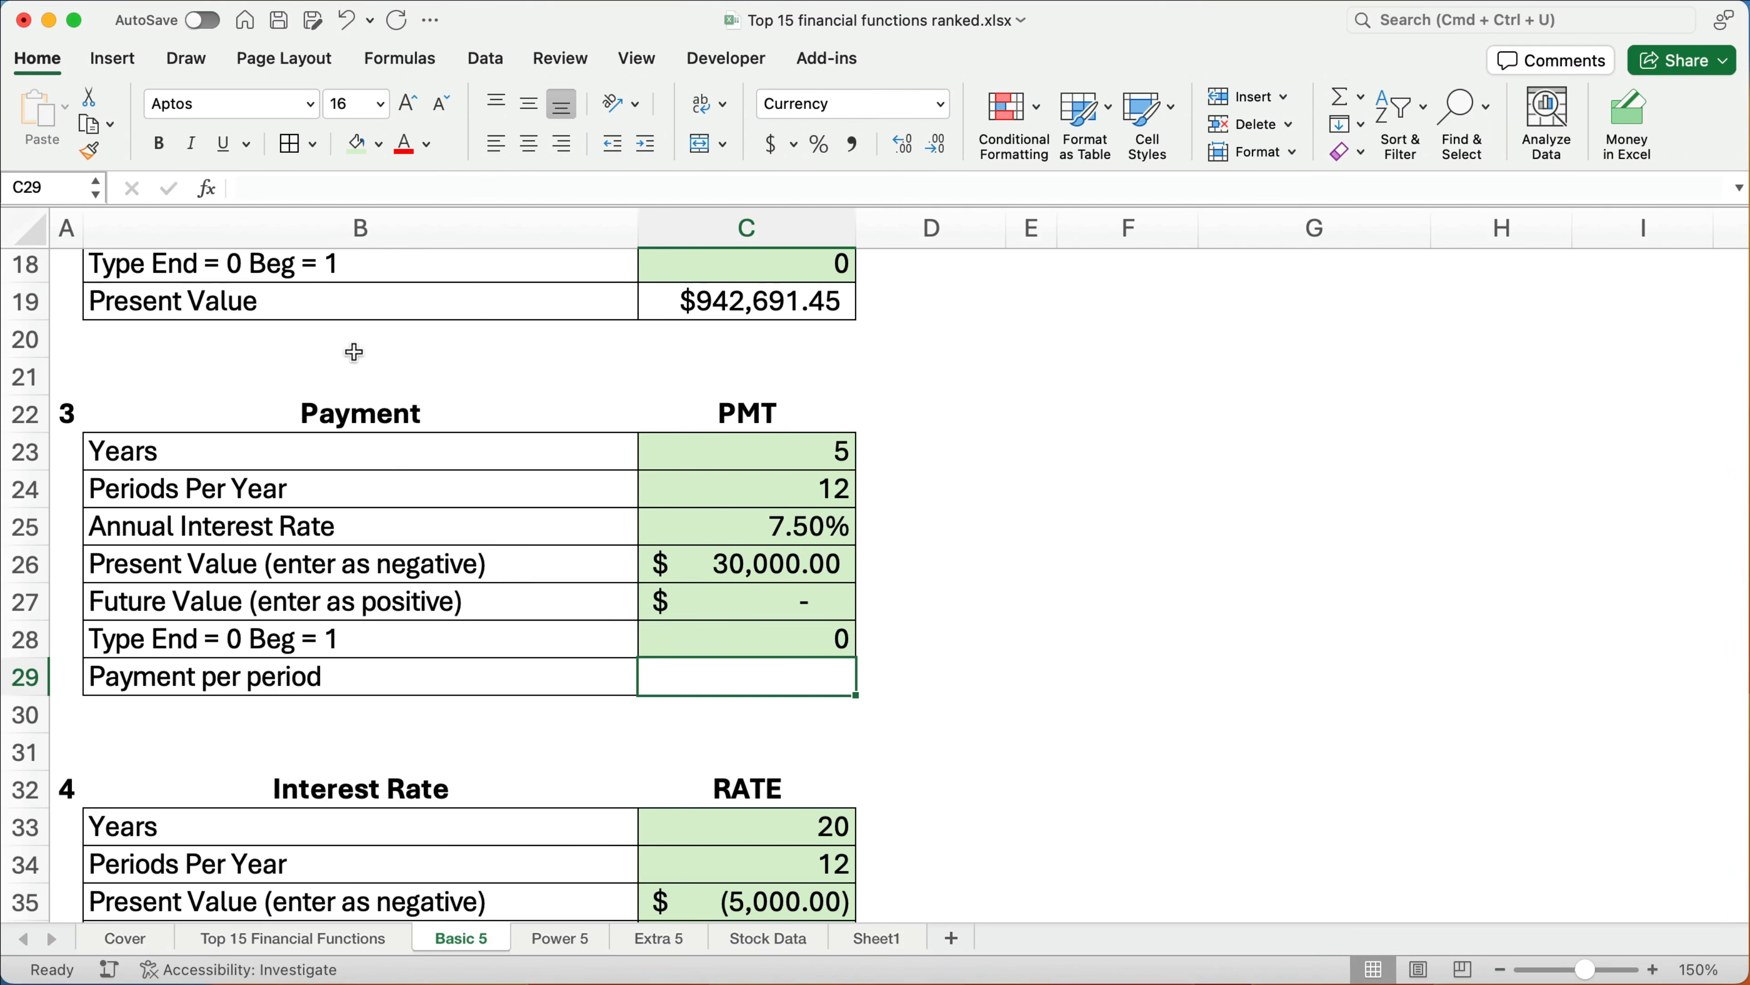
click(207, 187)
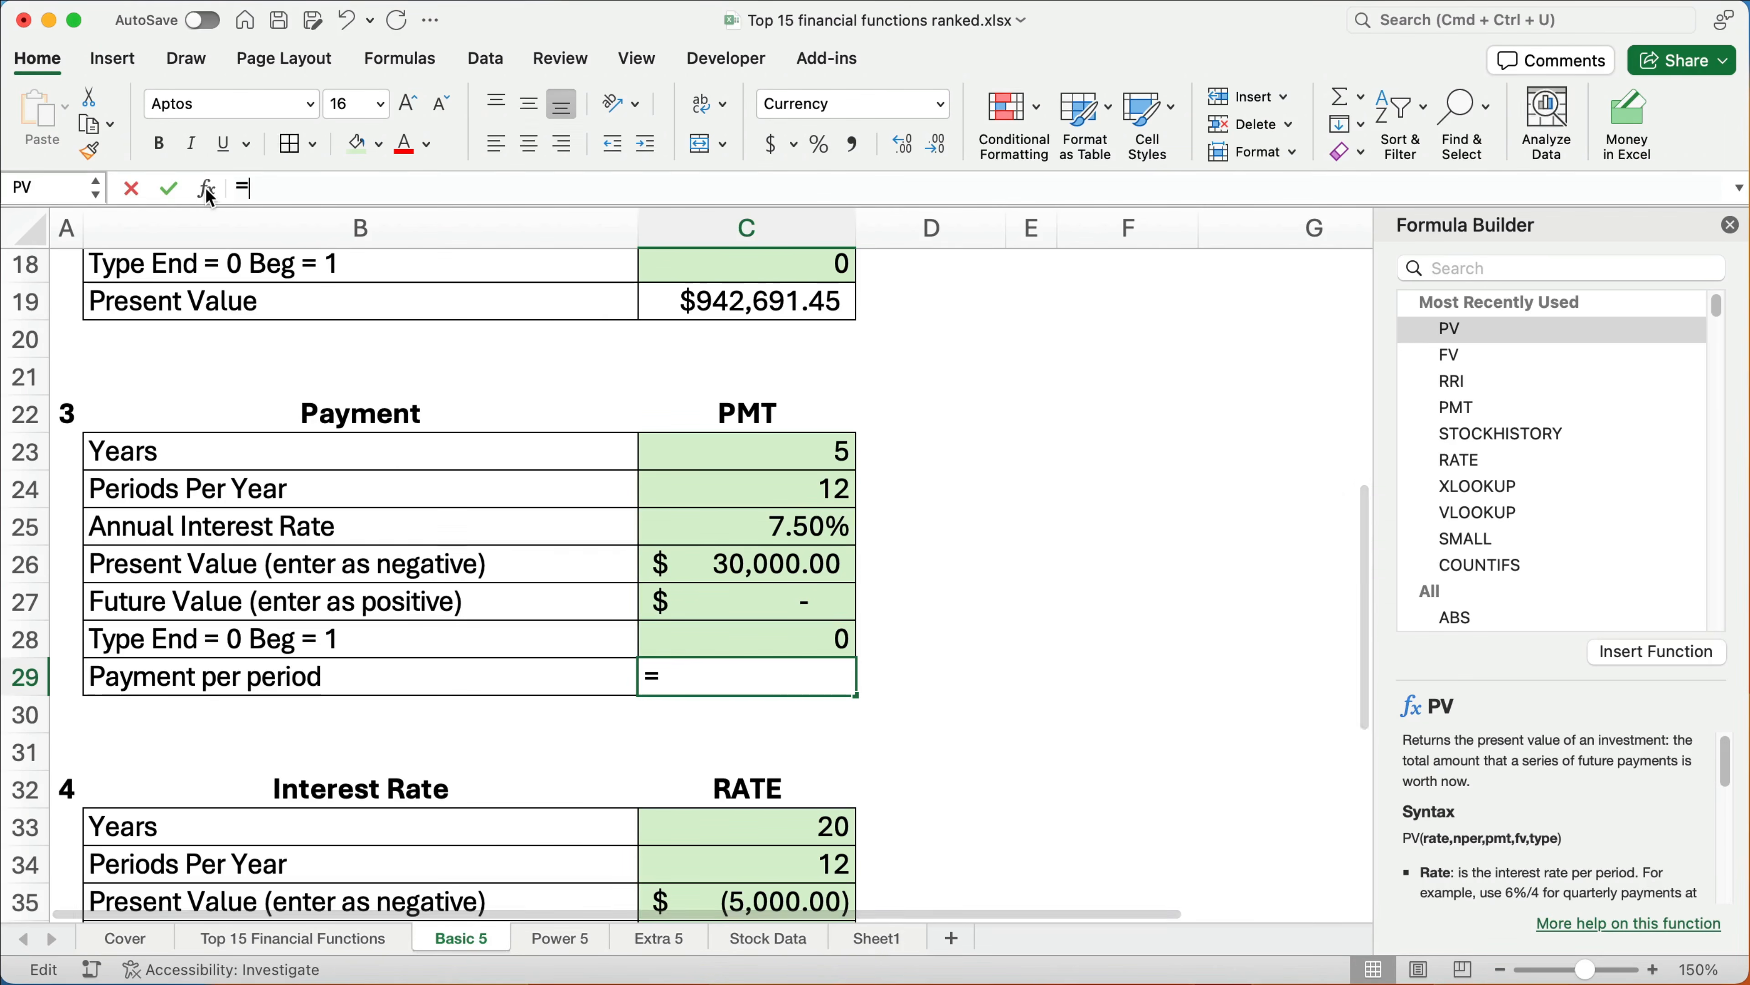
click(1458, 270)
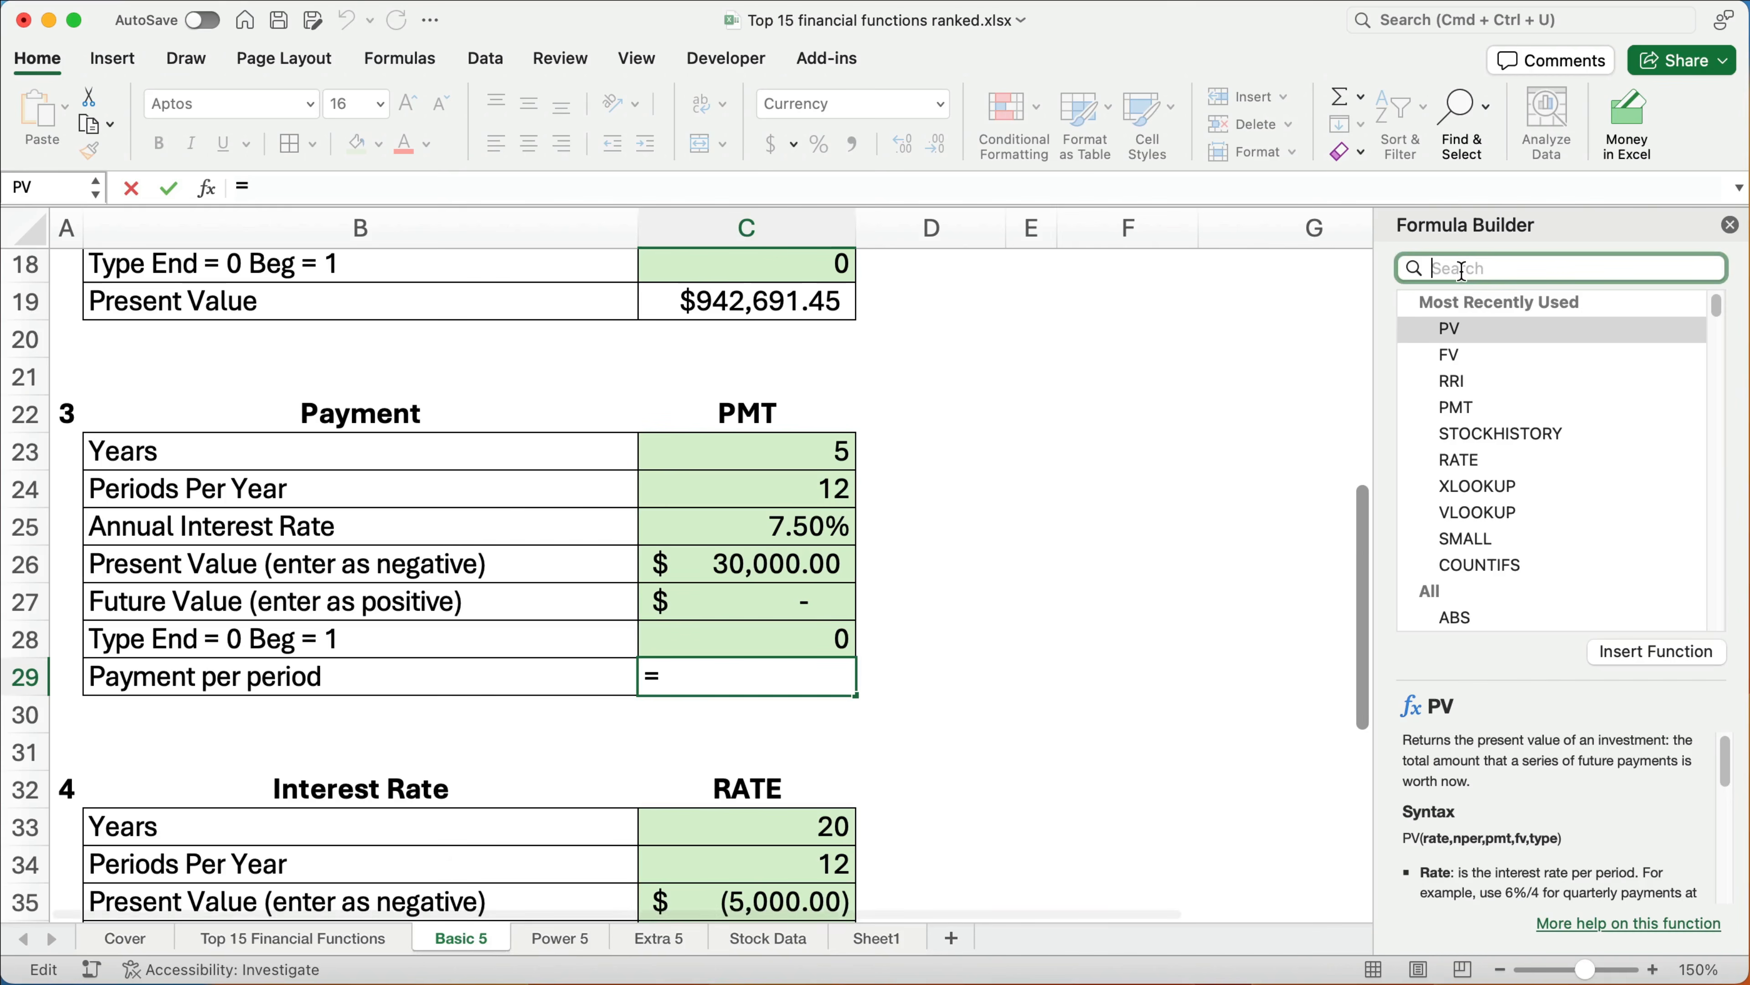
text(pmt)
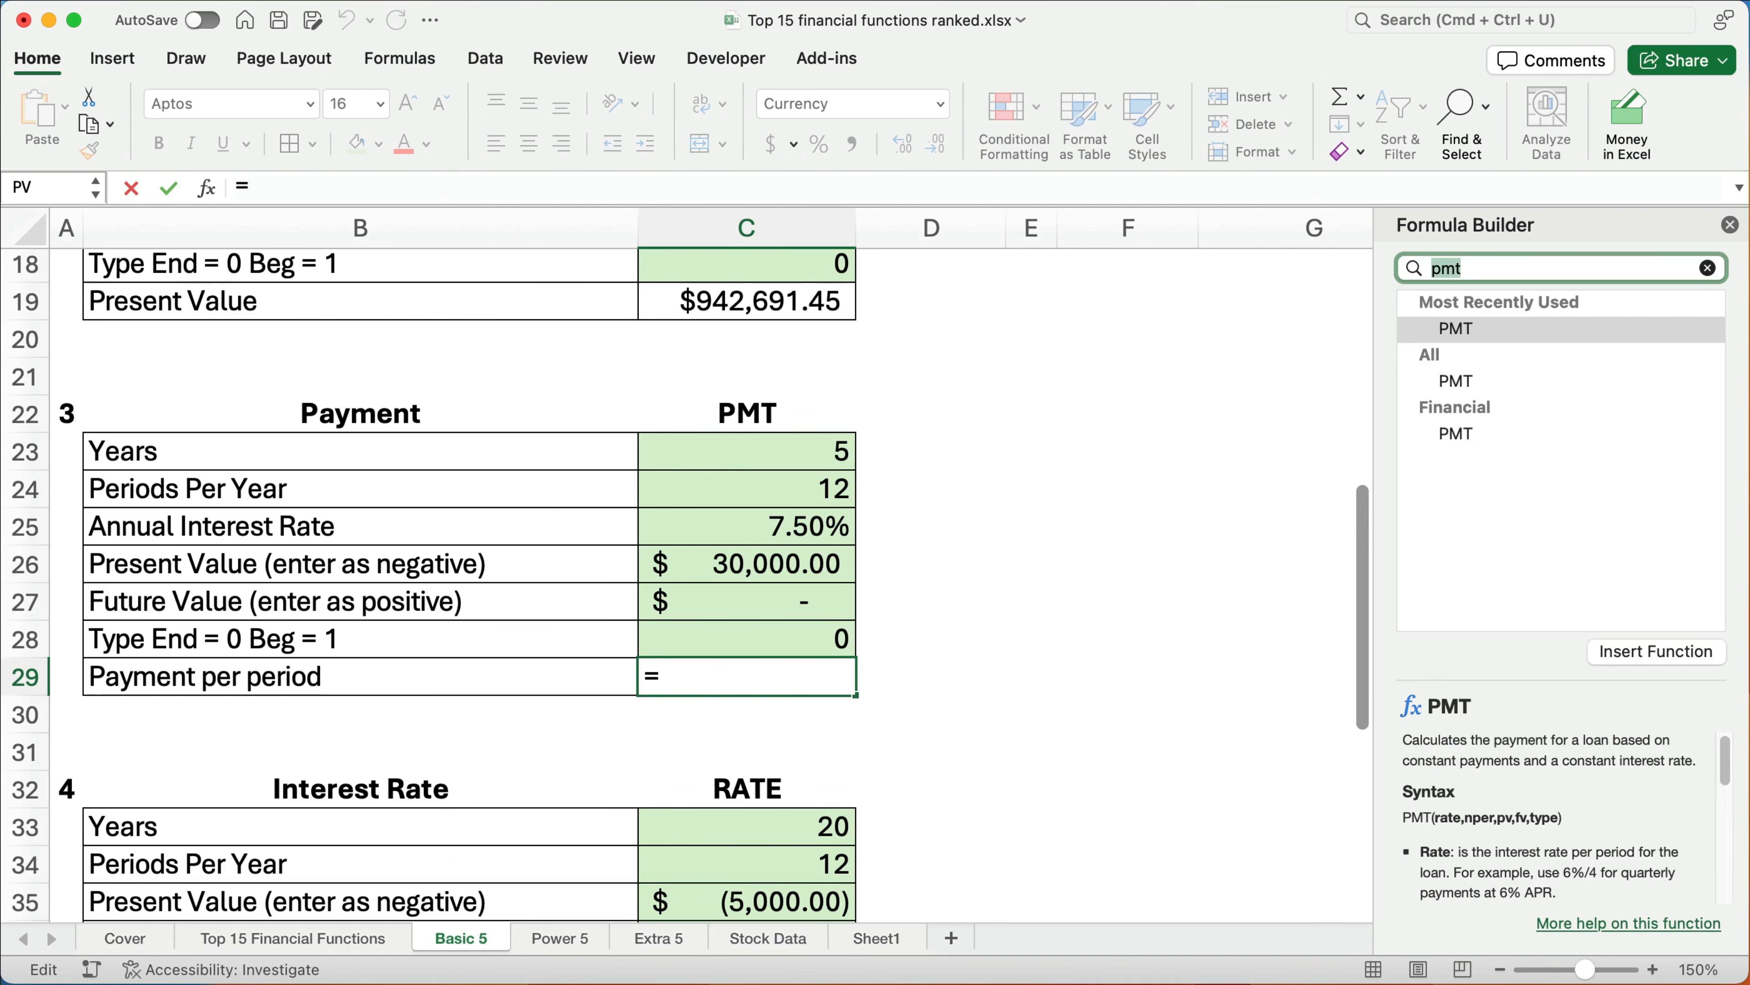
double_click(1520, 329)
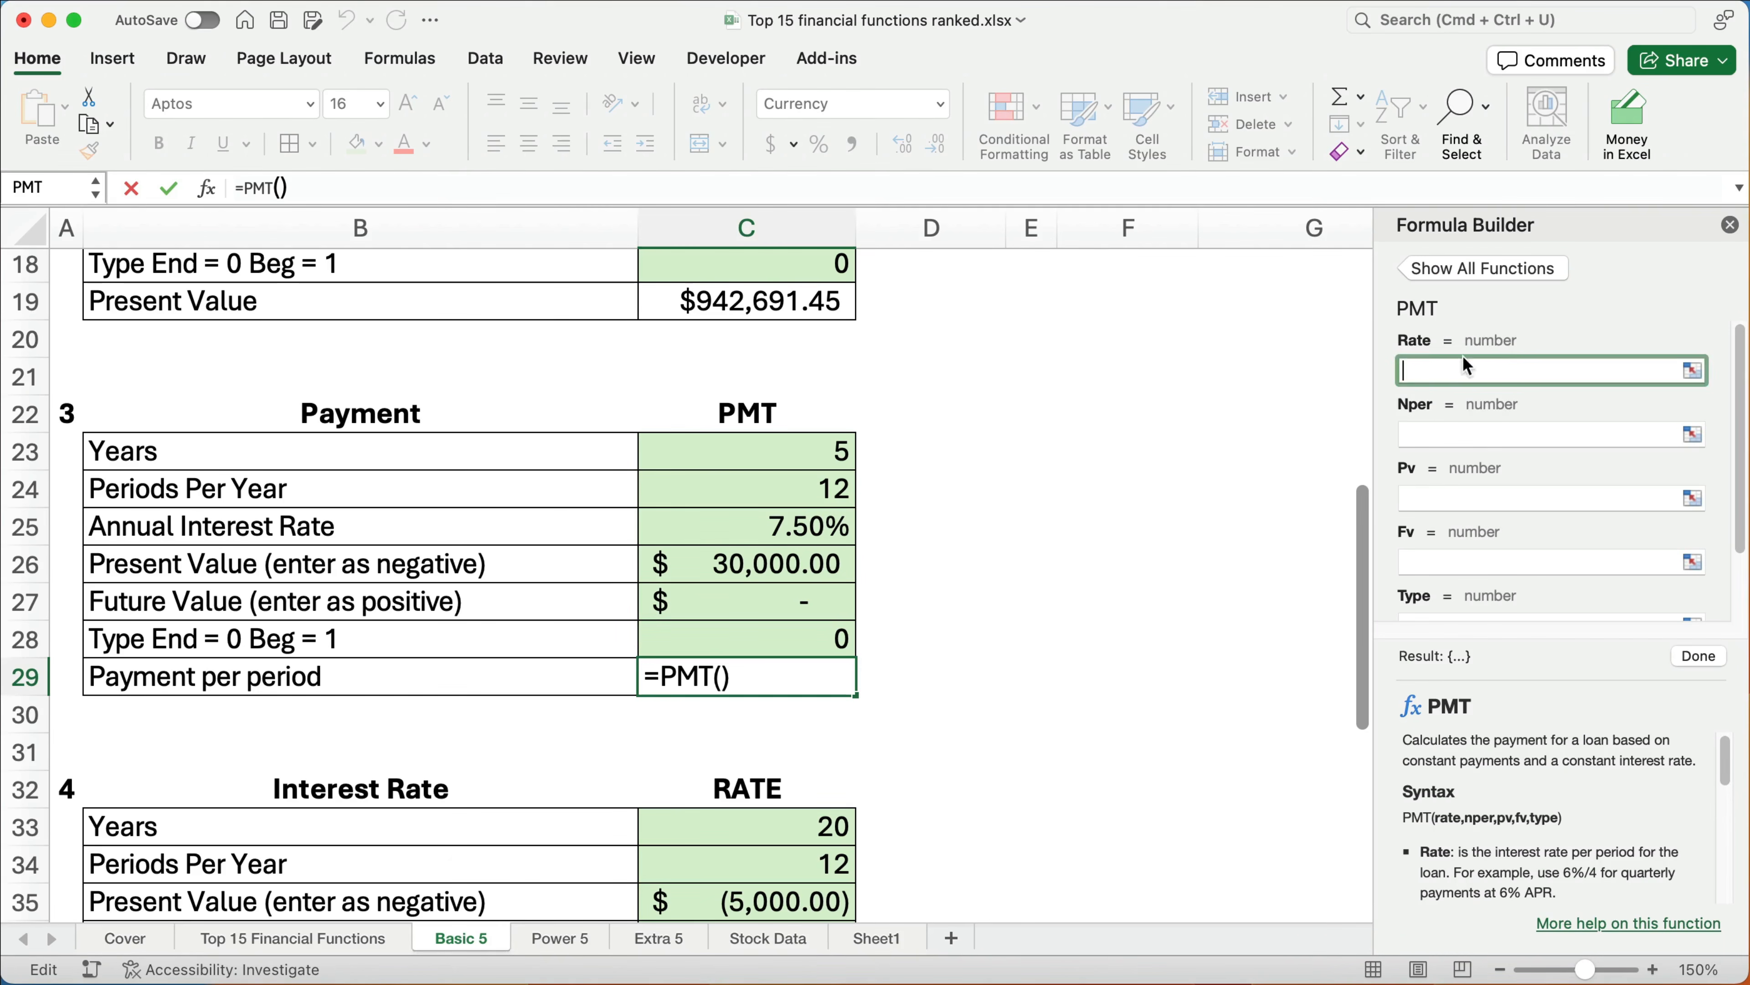
Set the PMT function's Rate argument to C25/C24 and its Nper argument to C23*C24.
click(820, 528)
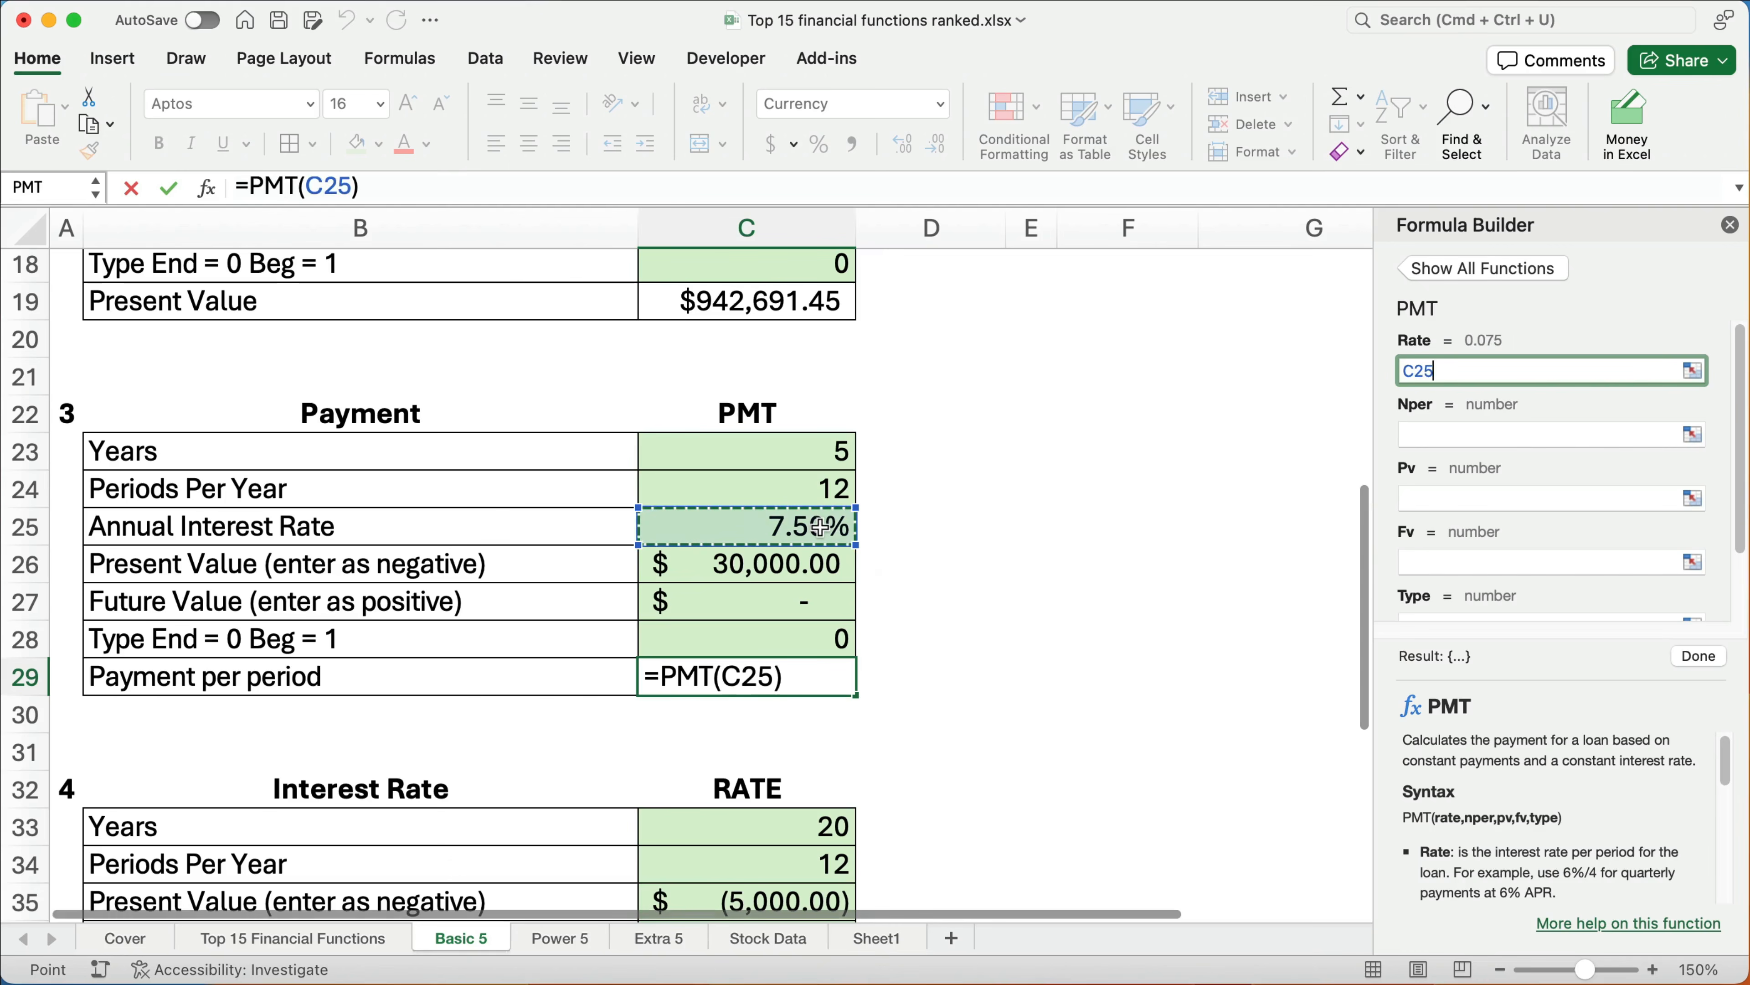
text(/)
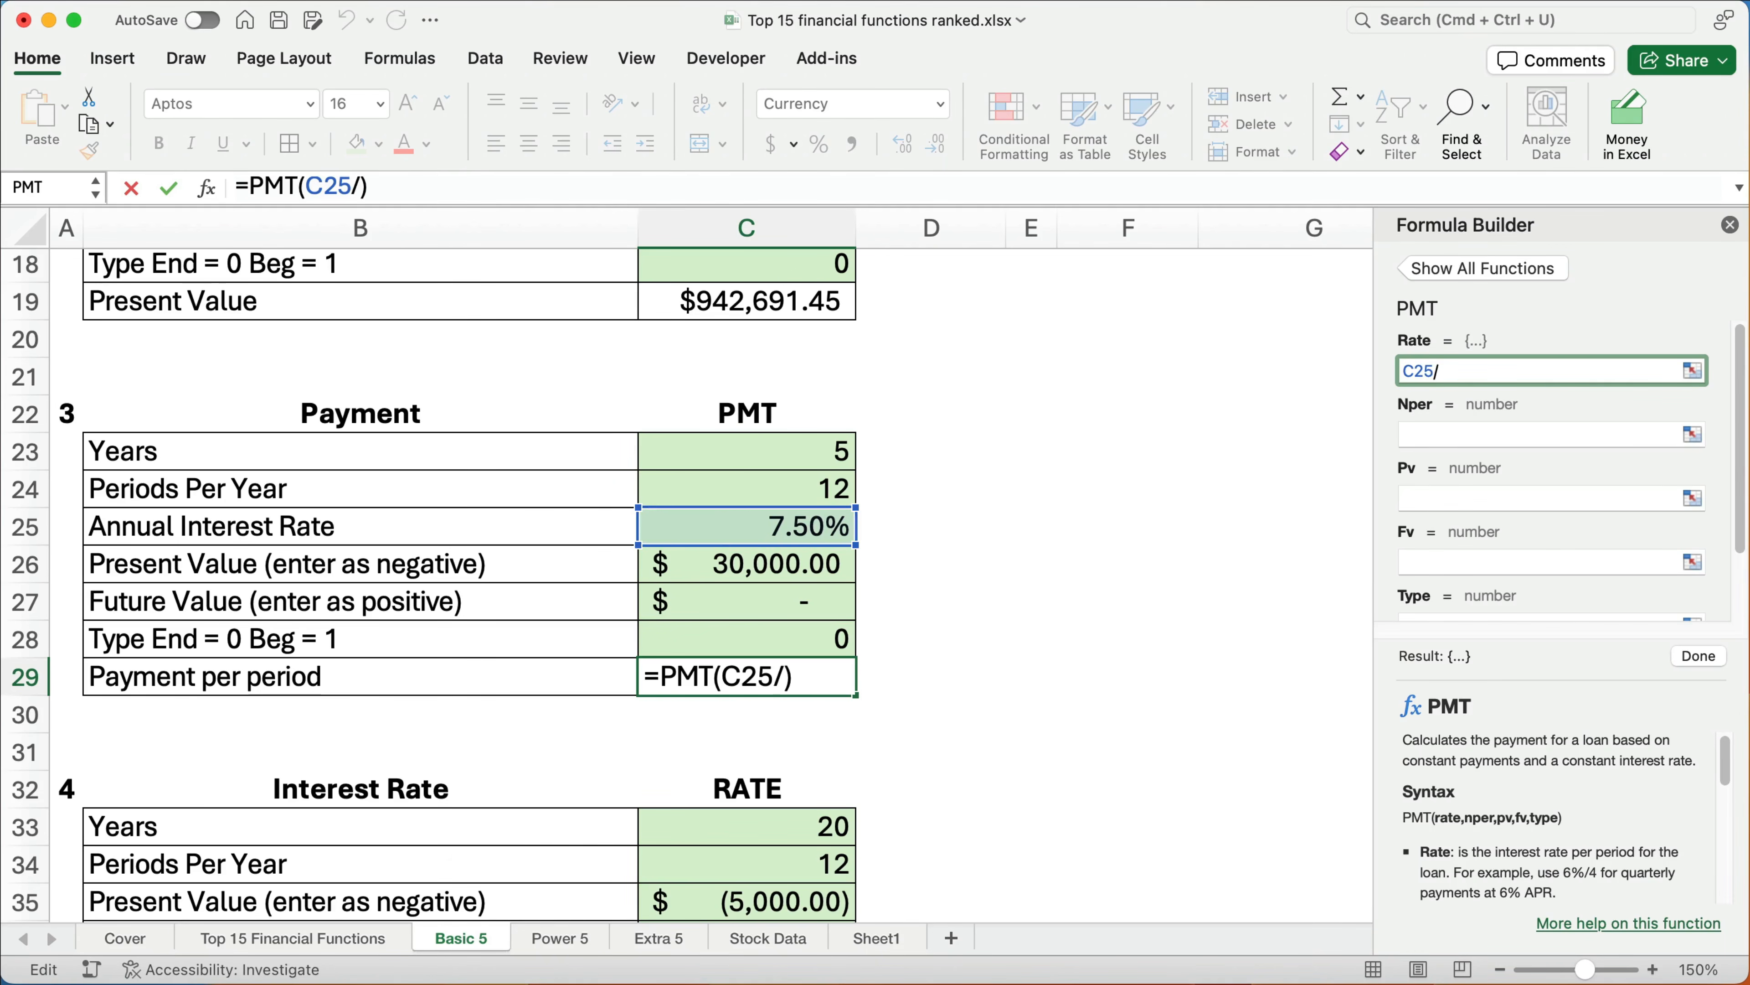
click(799, 481)
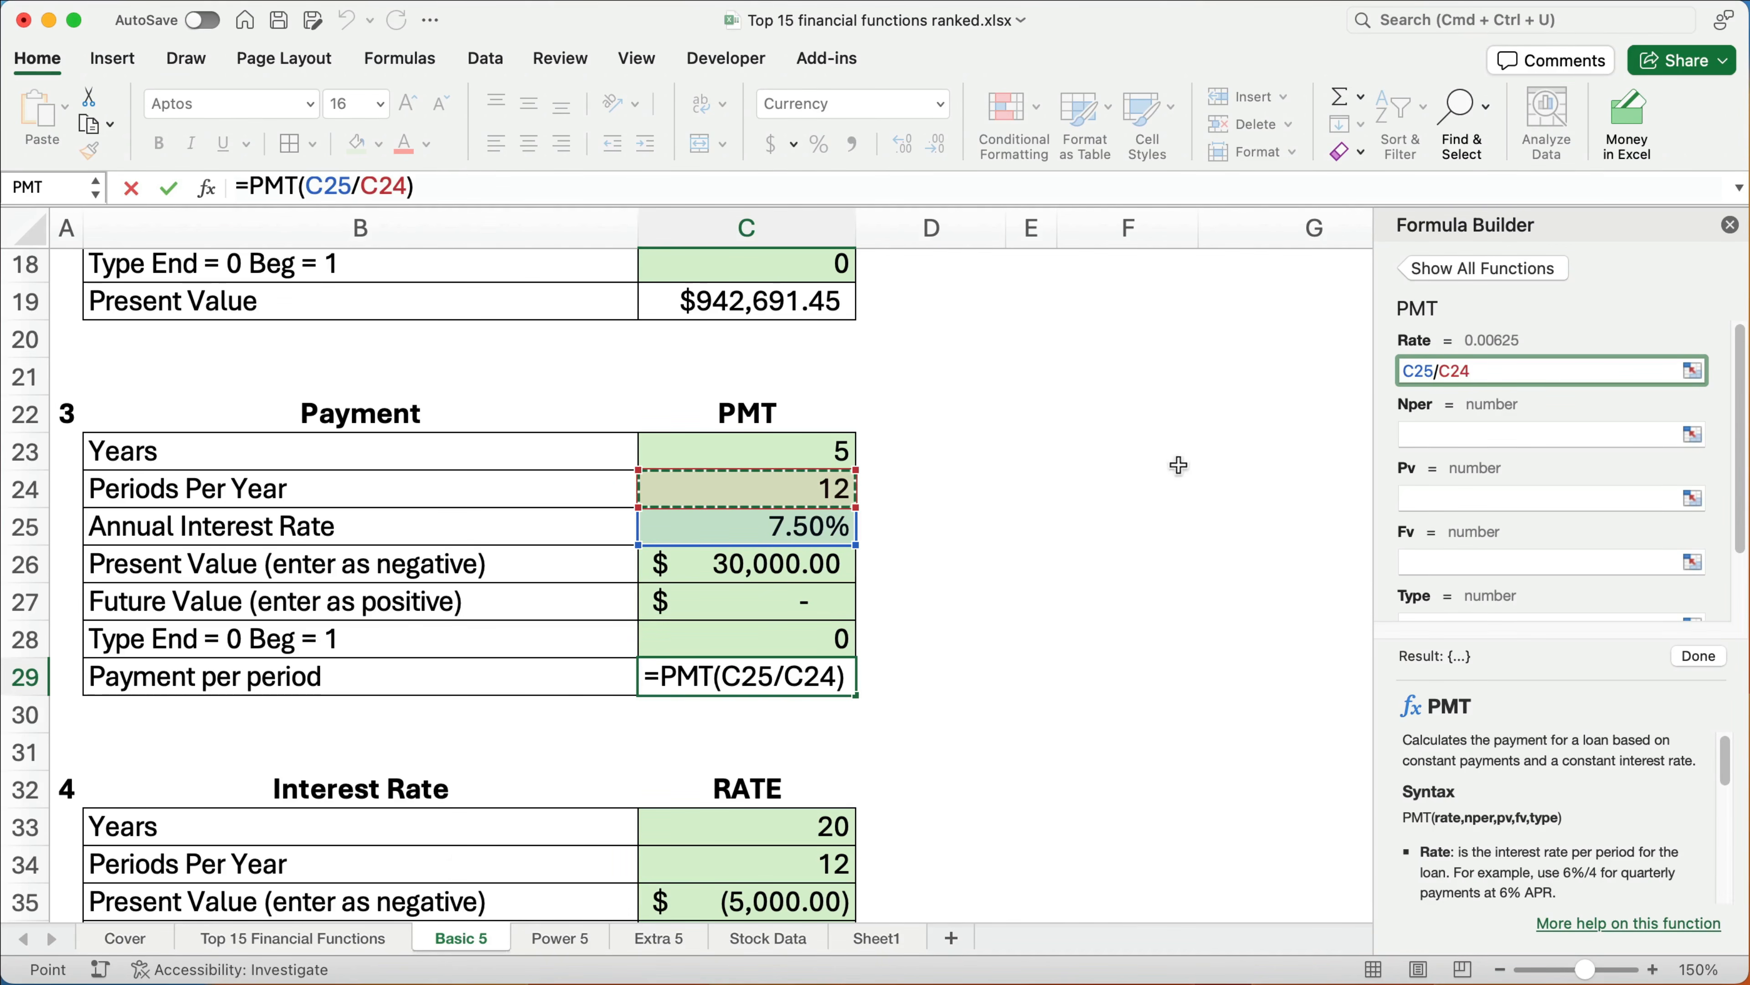
click(1432, 436)
click(824, 446)
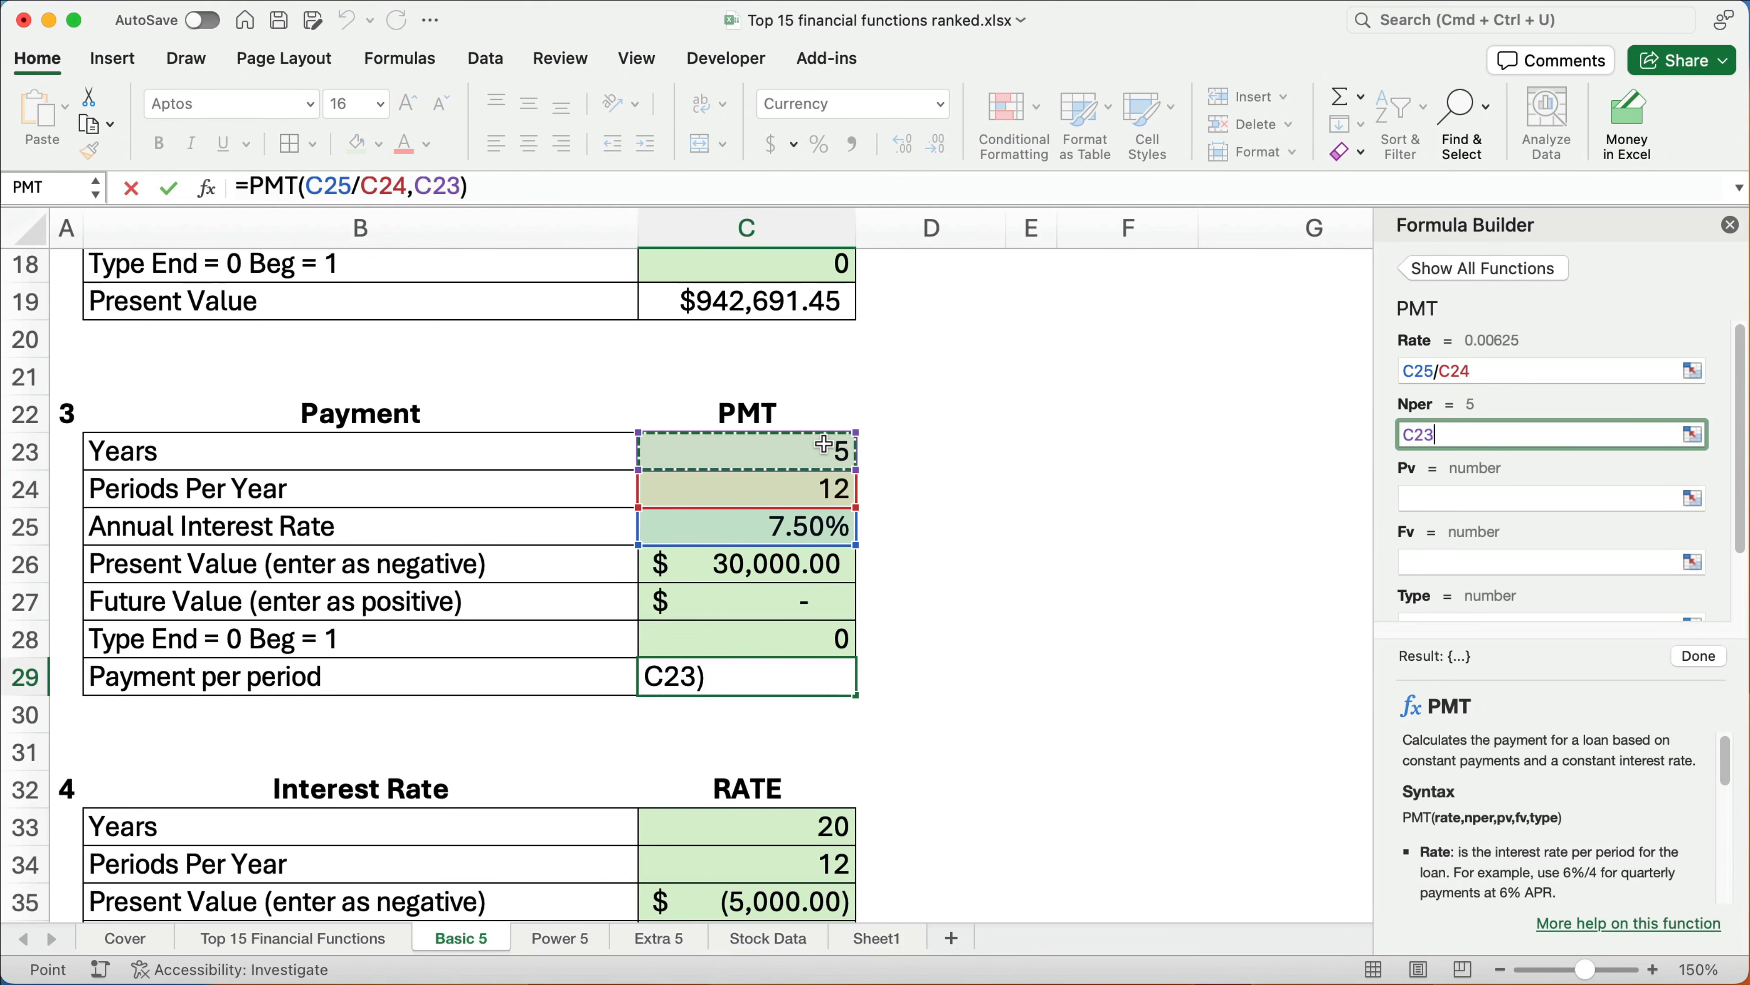
text(*)
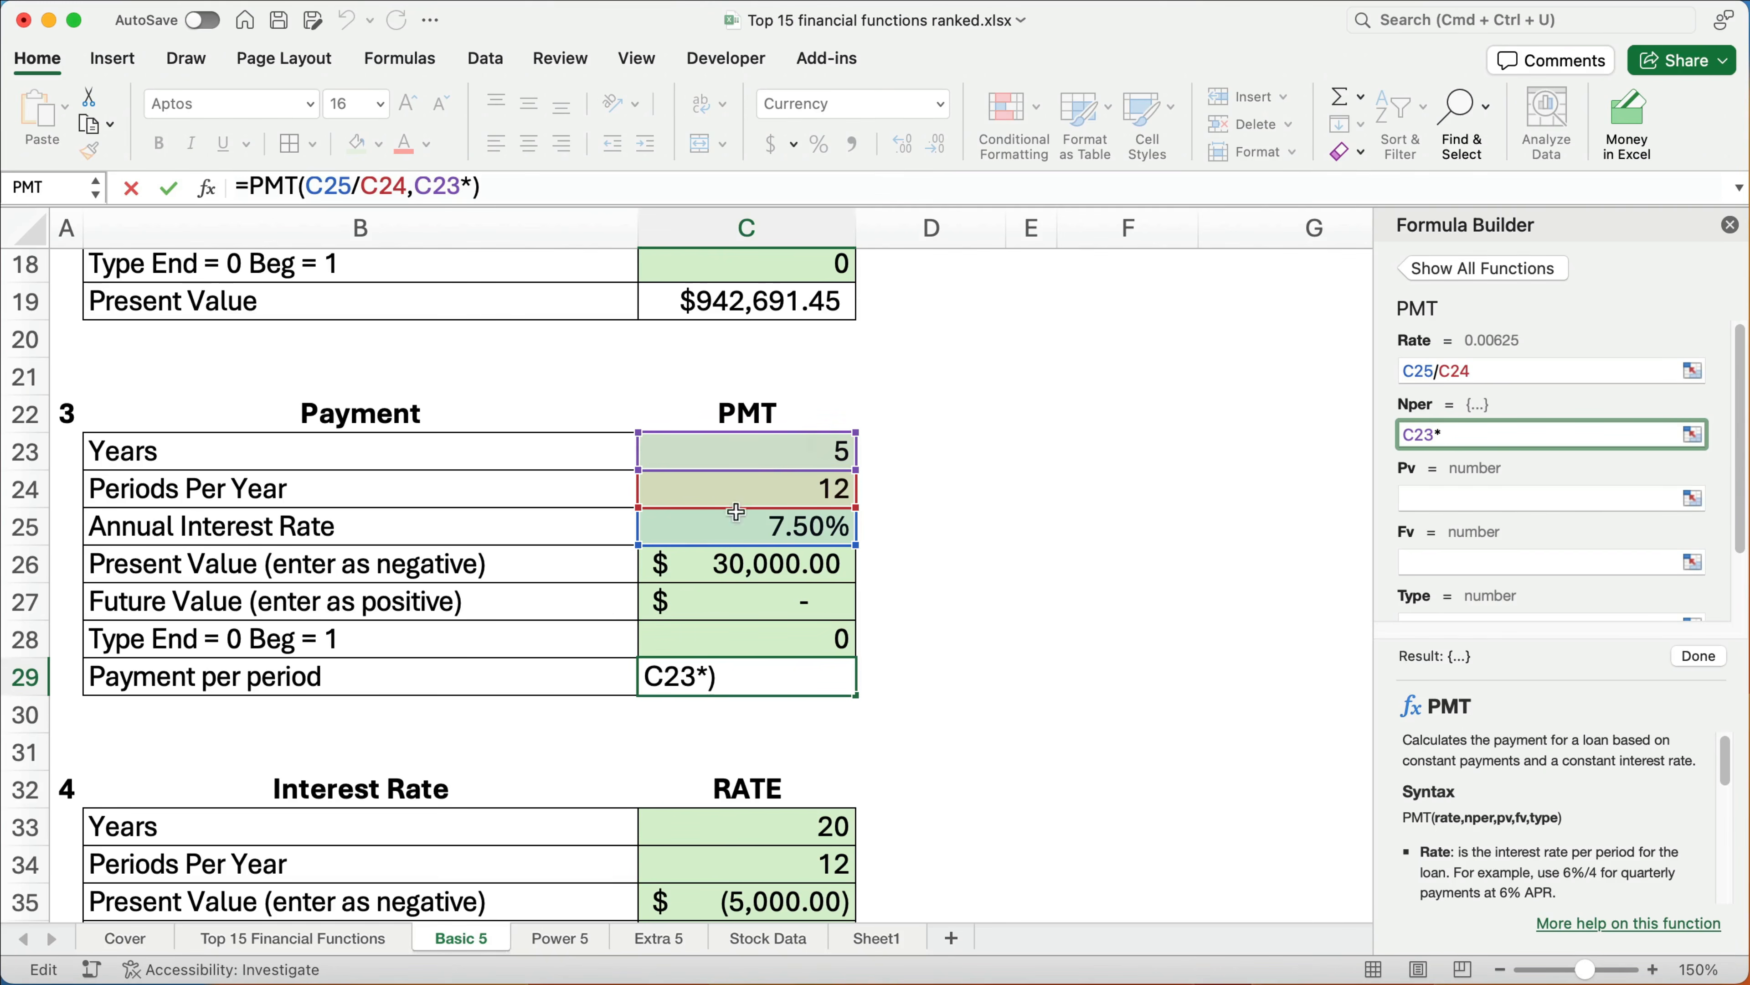
click(746, 488)
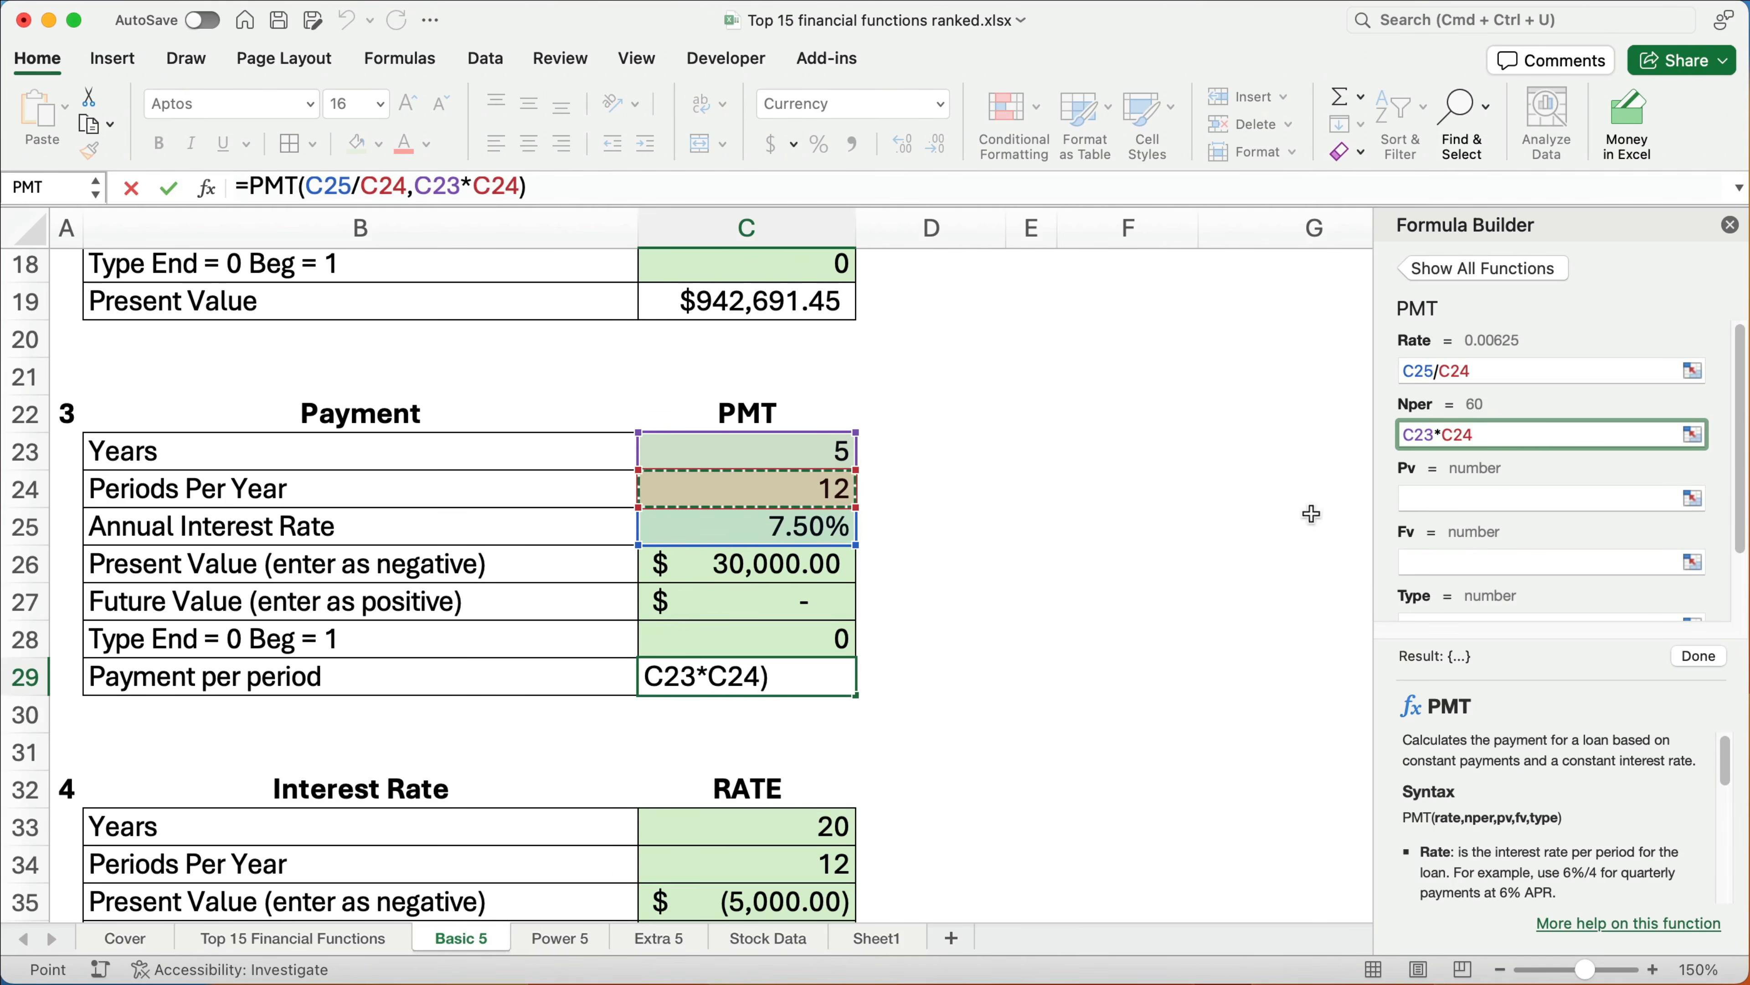
Set the PMT arguments Pv to C26, Fv to C27 and Type to C28, and complete the formula.
click(1425, 499)
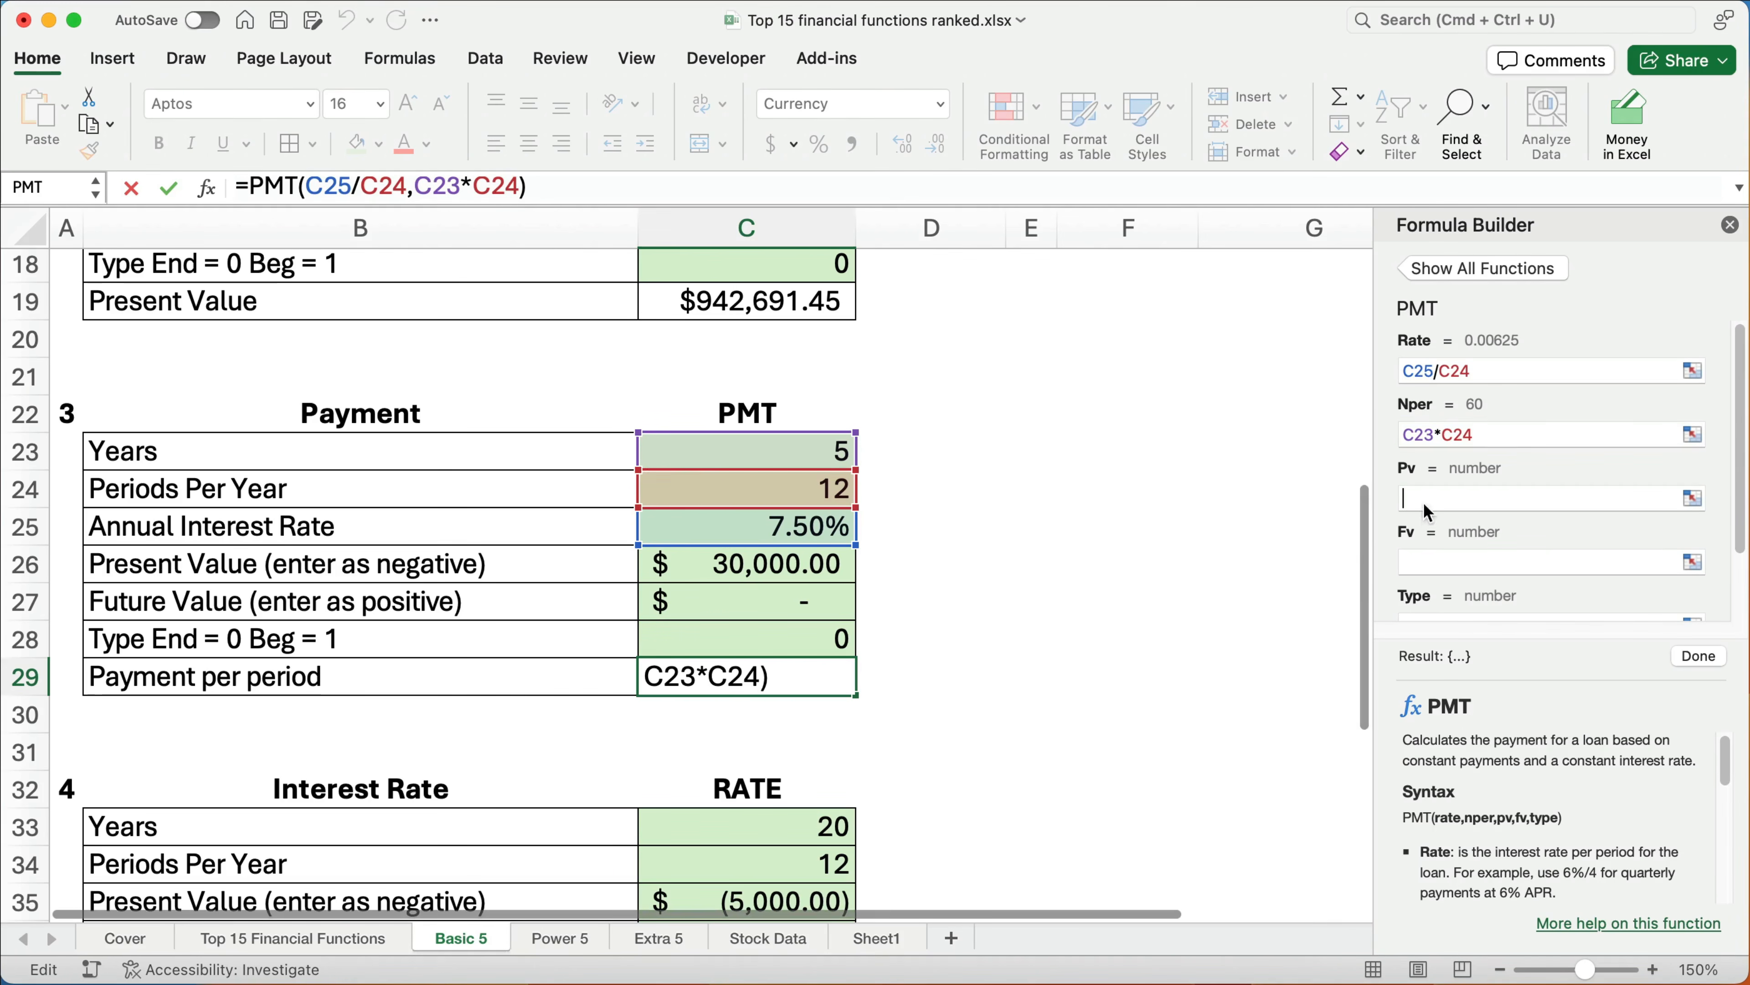
click(817, 561)
click(1421, 561)
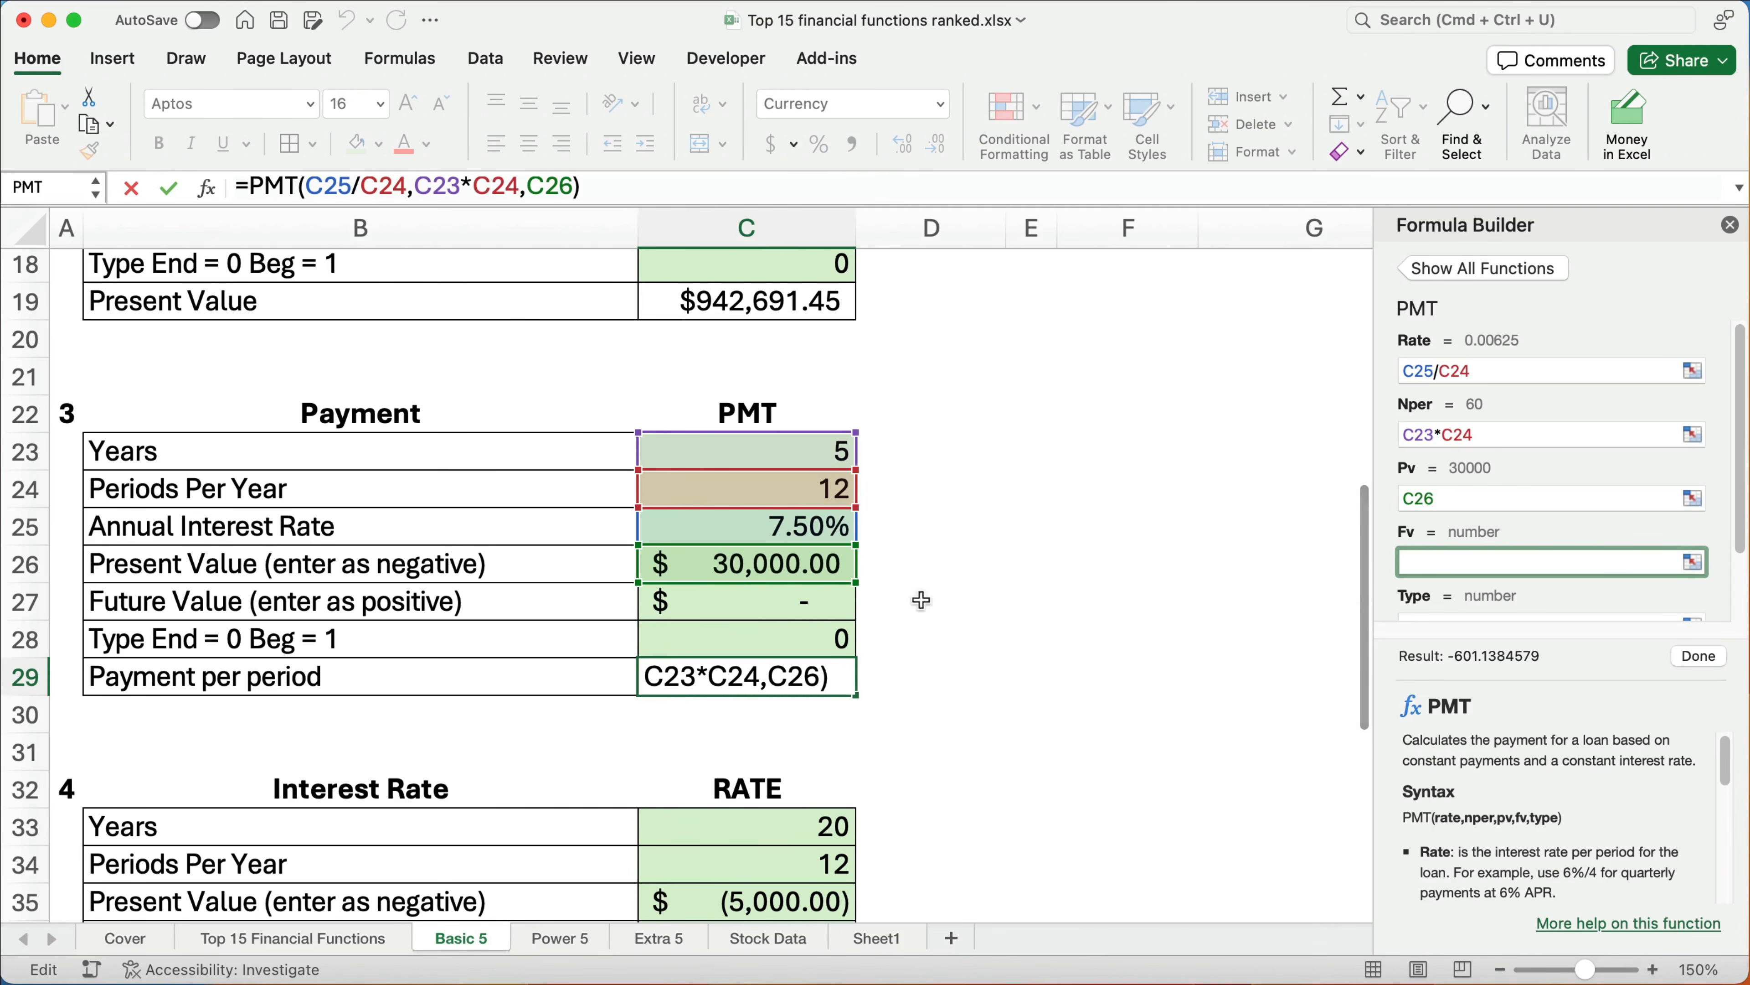
click(834, 601)
scroll(1492, 580, down, 2)
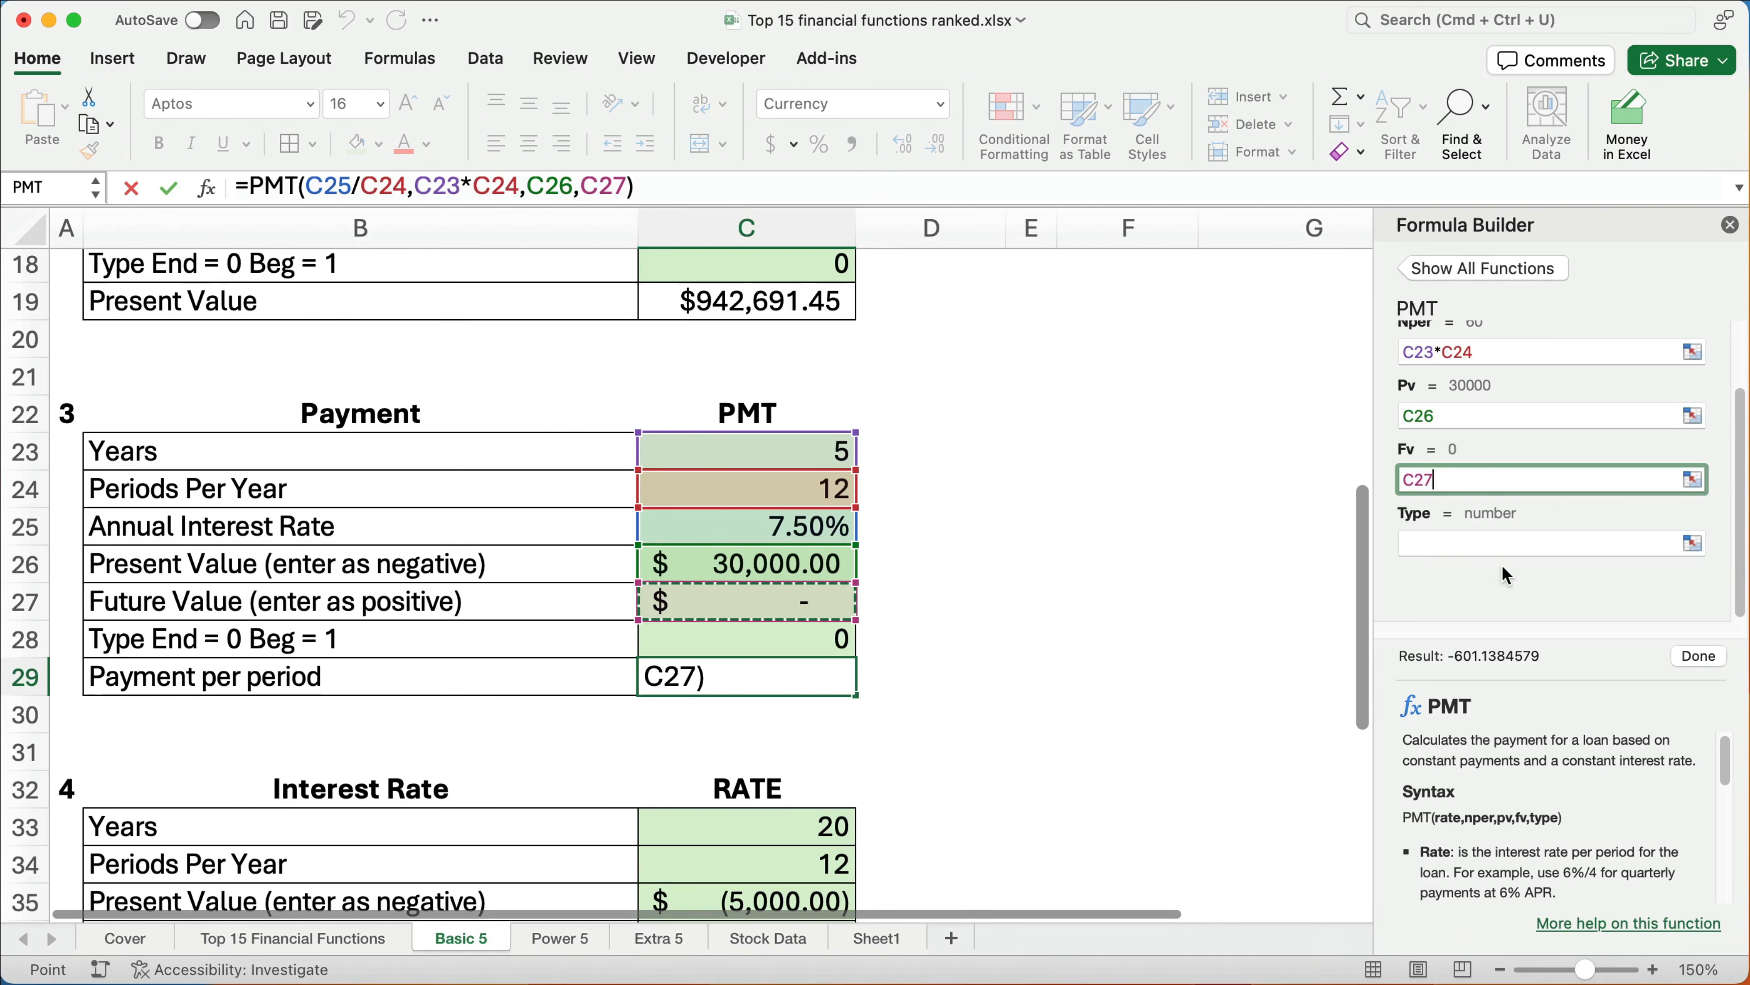
click(1438, 546)
click(831, 639)
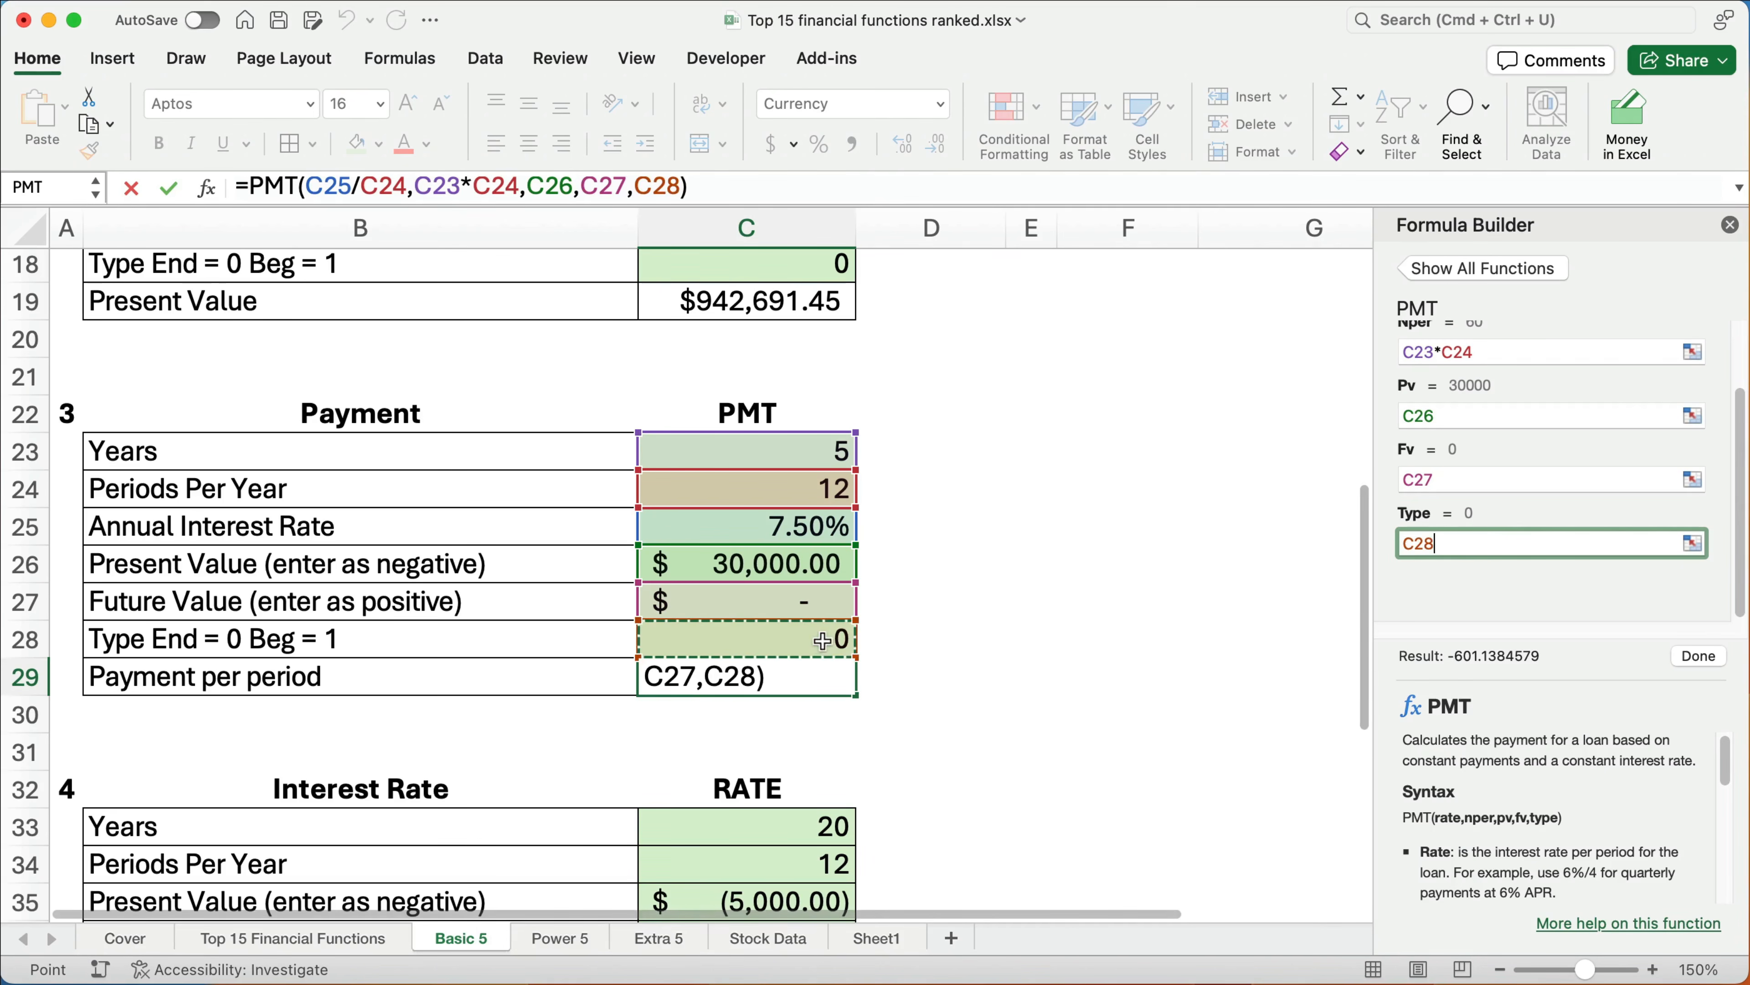
click(1699, 655)
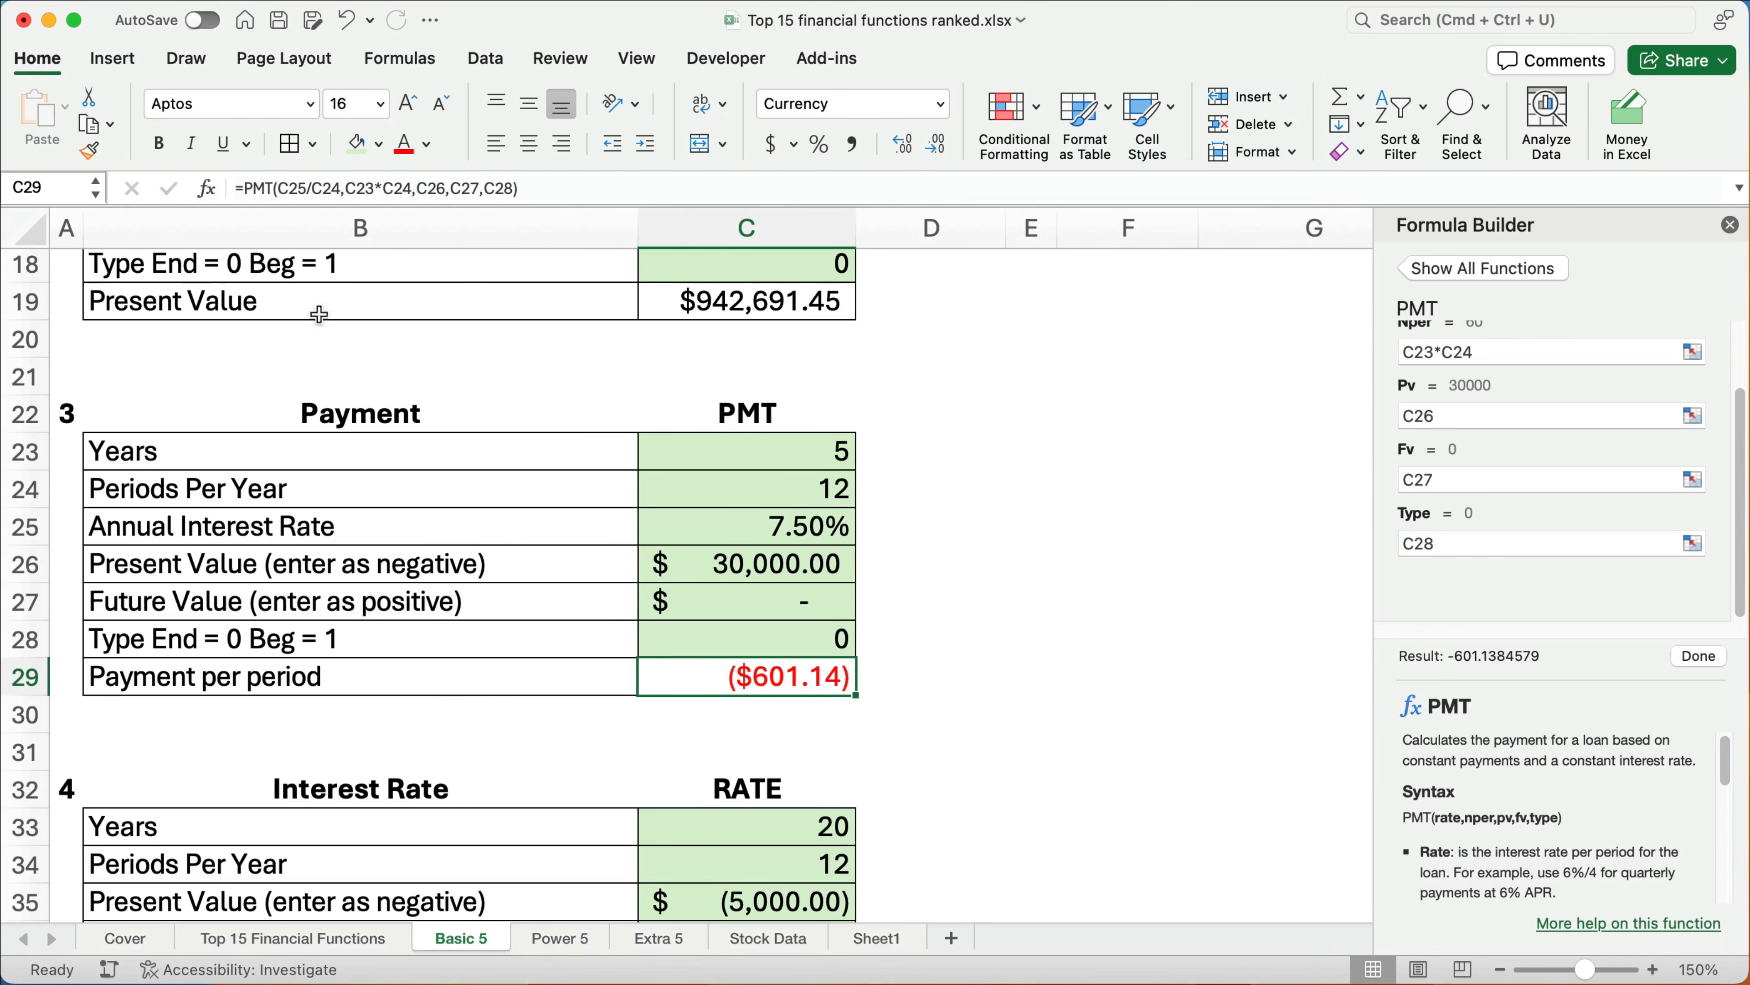
Add a minus sign before PMT in the C29 formula so the payment is returned as a positive amount.
click(249, 190)
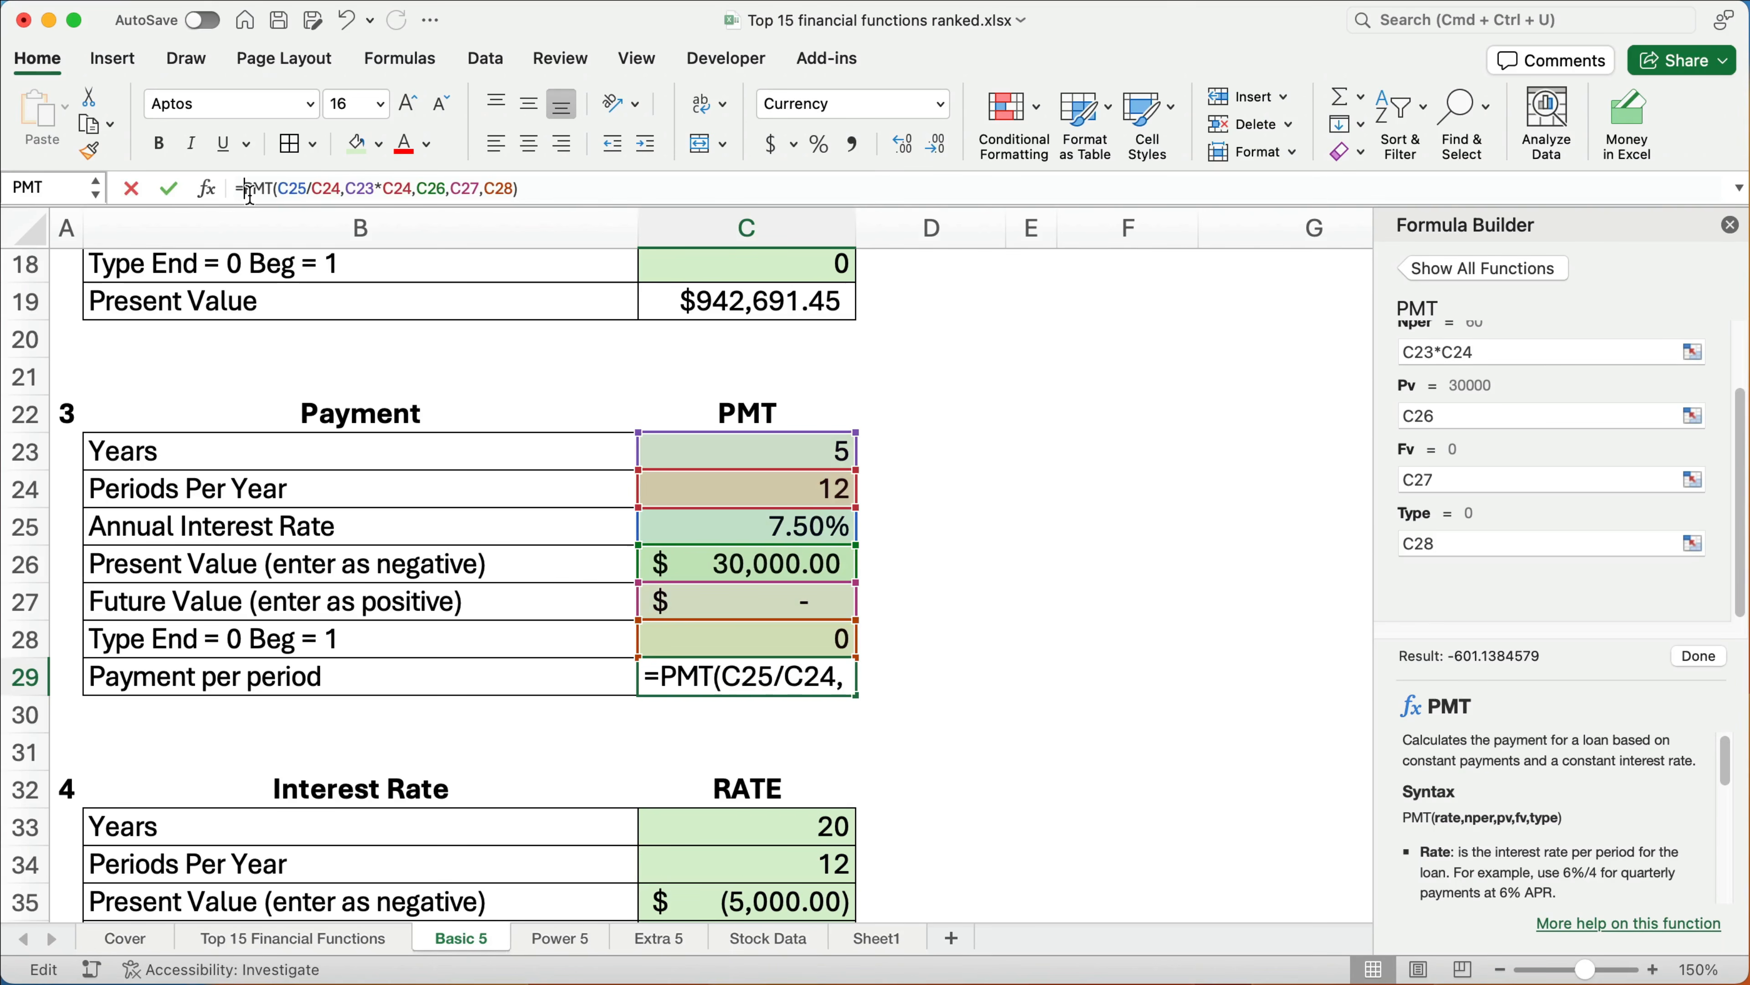
text(-)
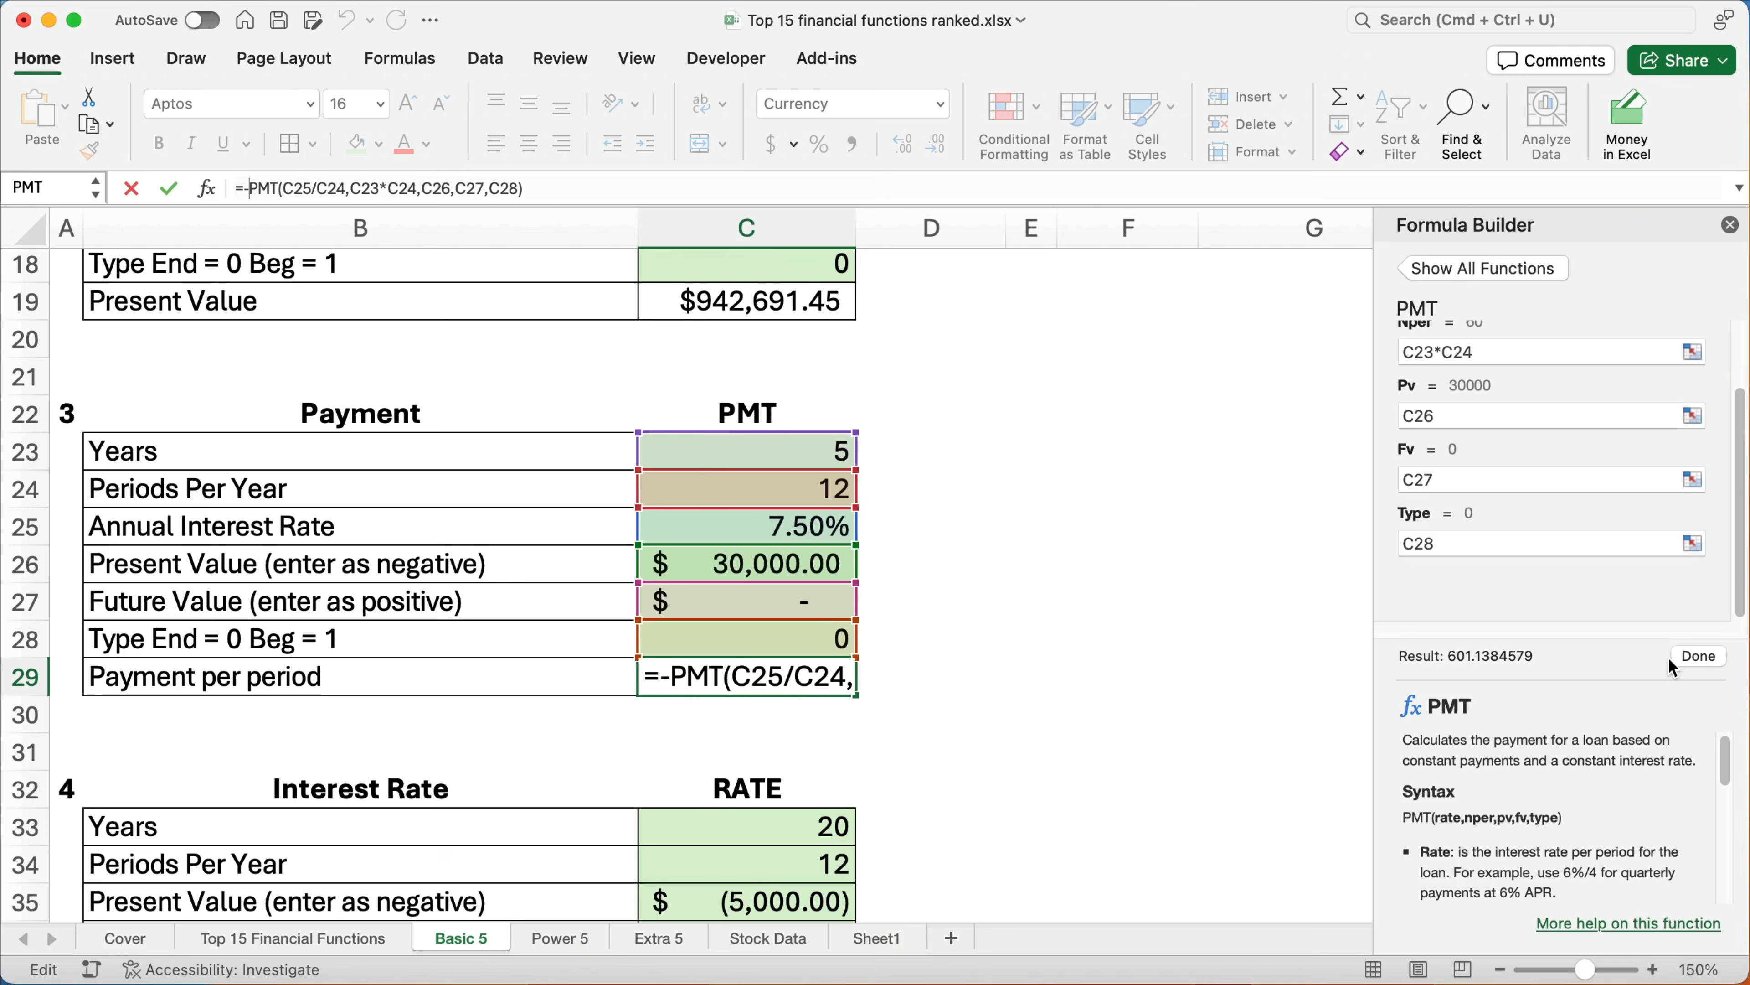
click(1699, 659)
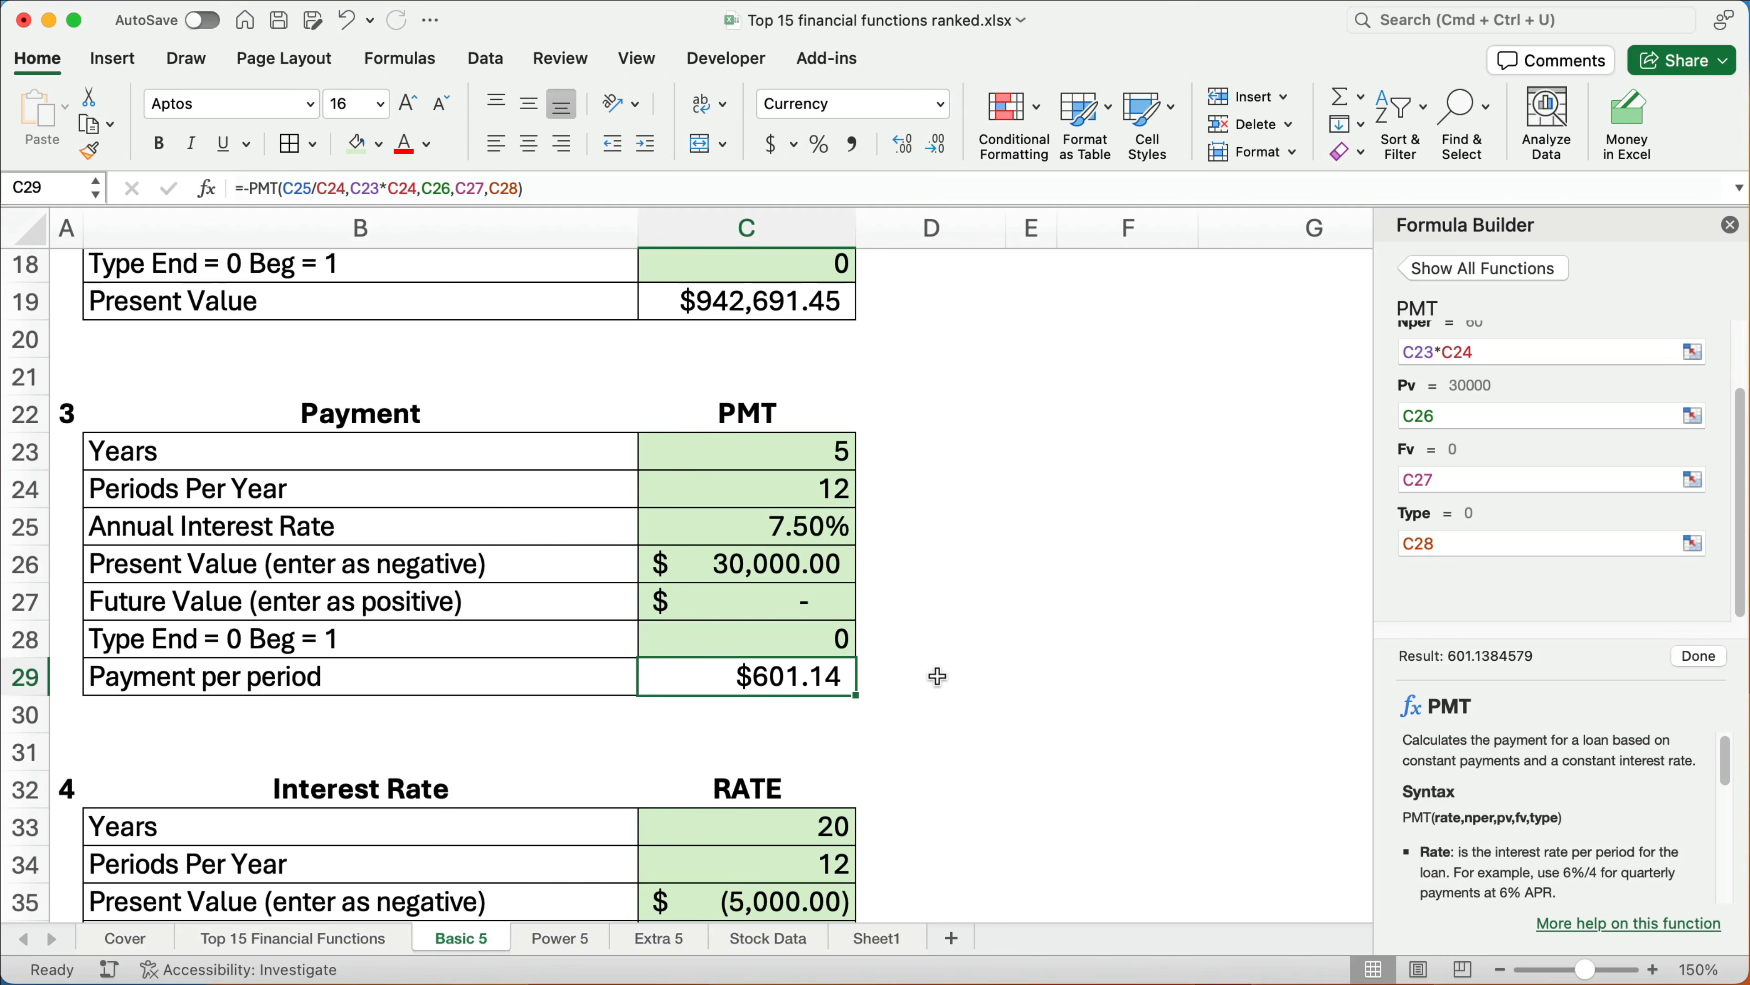
Calculate the loan's total payments in F29 with =C29*60, and undo that entry.
click(1116, 678)
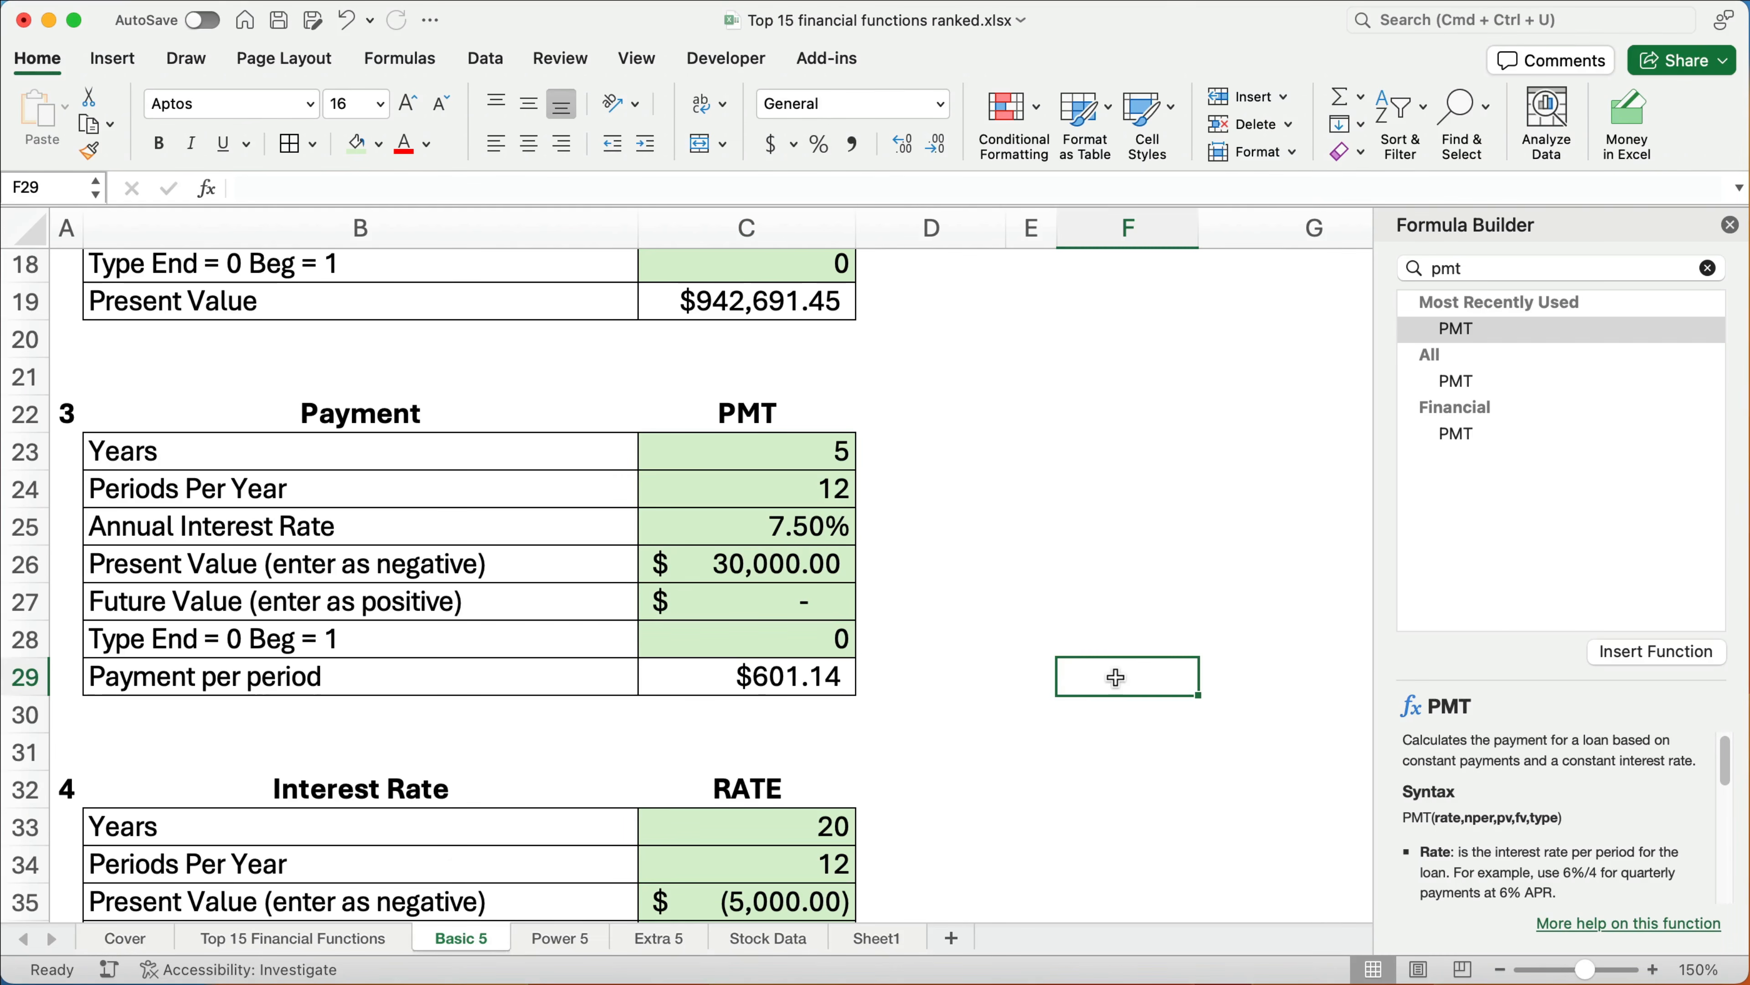
text(=)
key(Left)
key(Left)
key(Left)
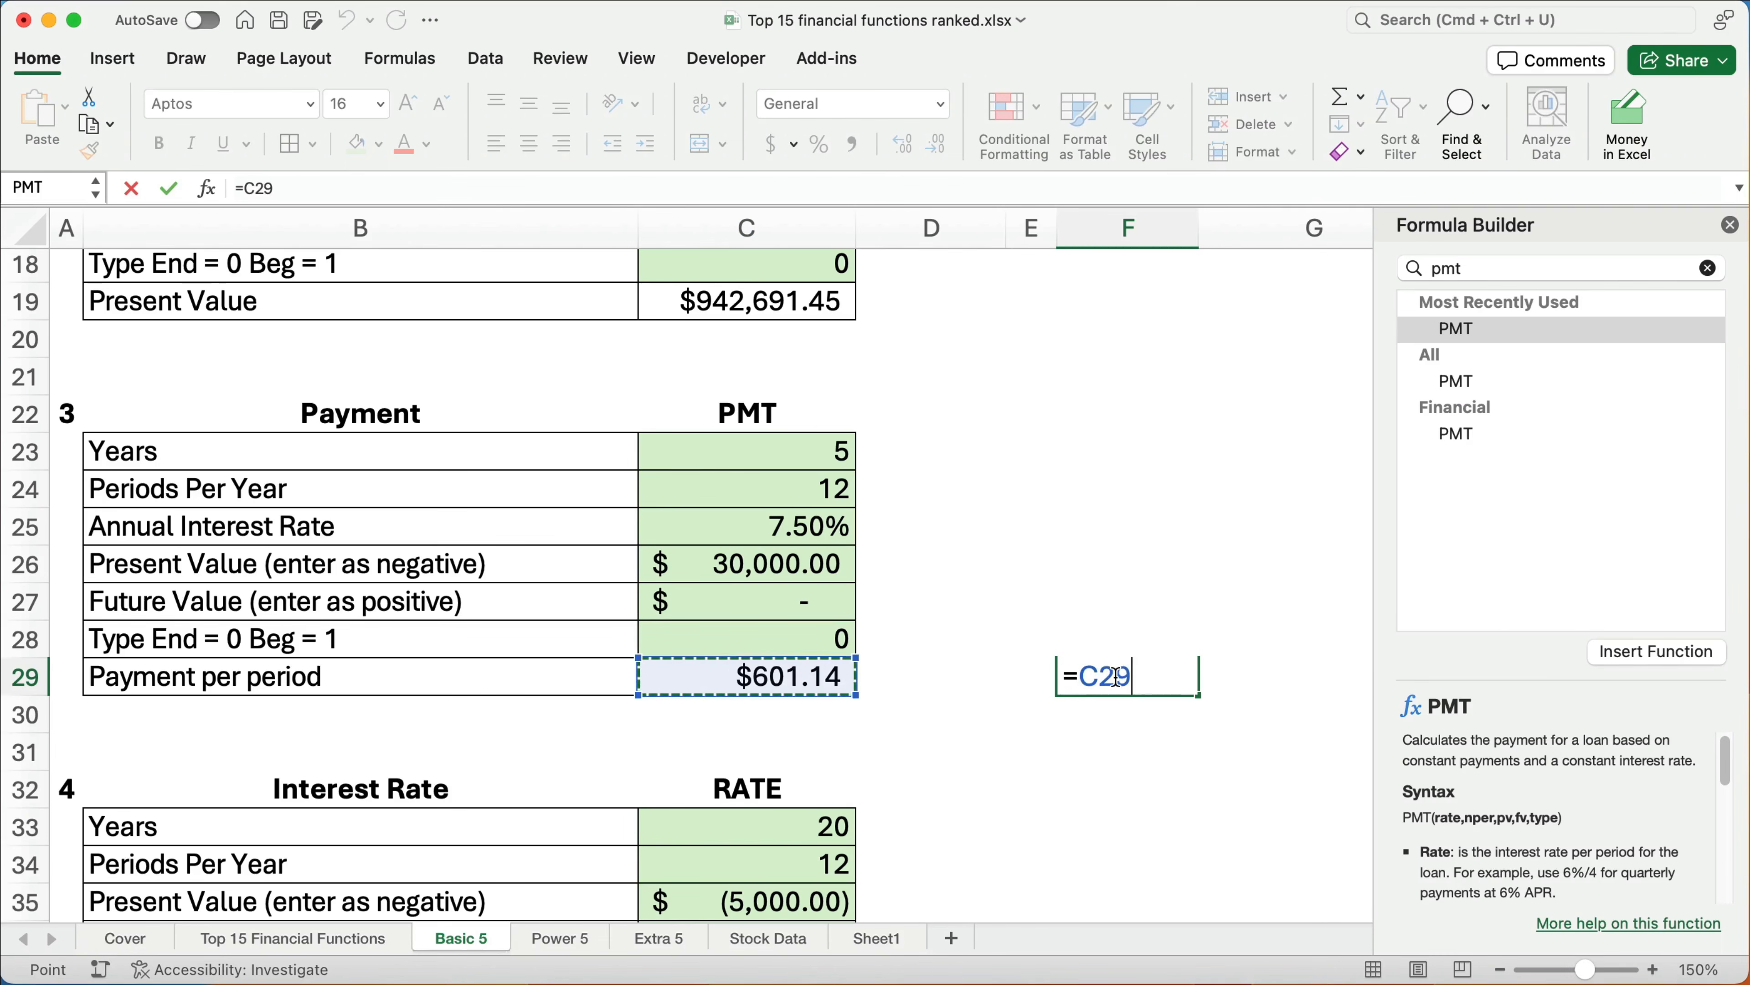
text(*)
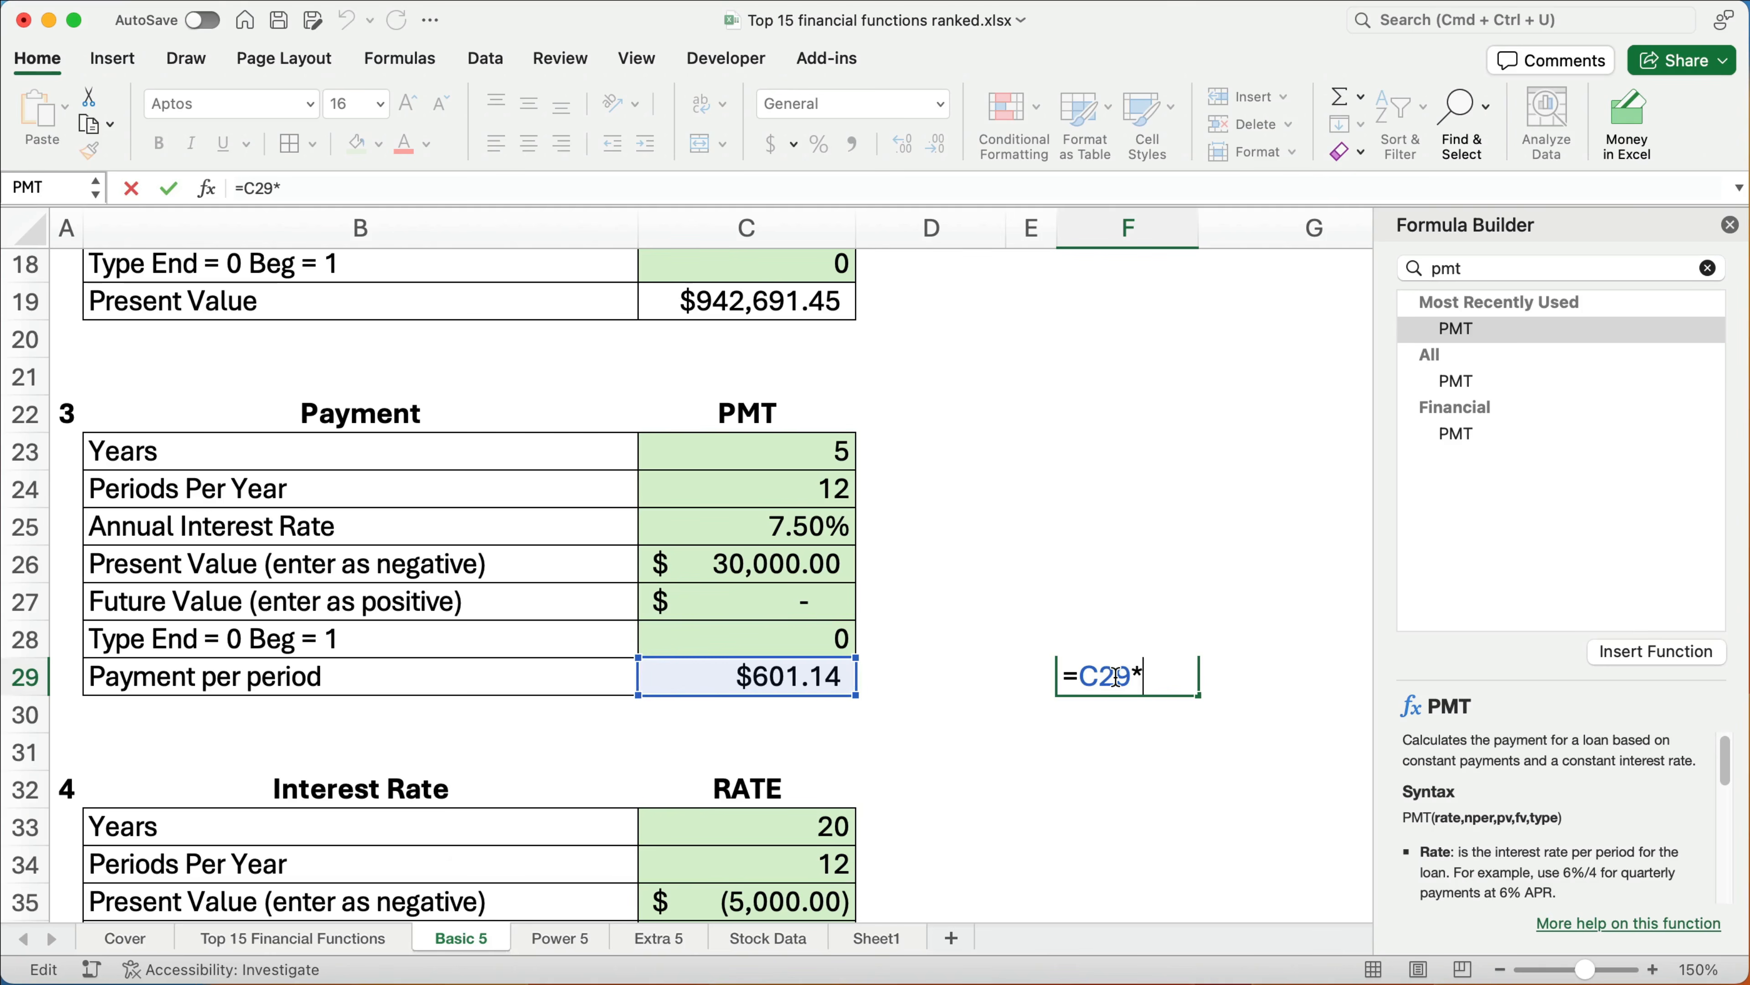
text(60)
key(Return)
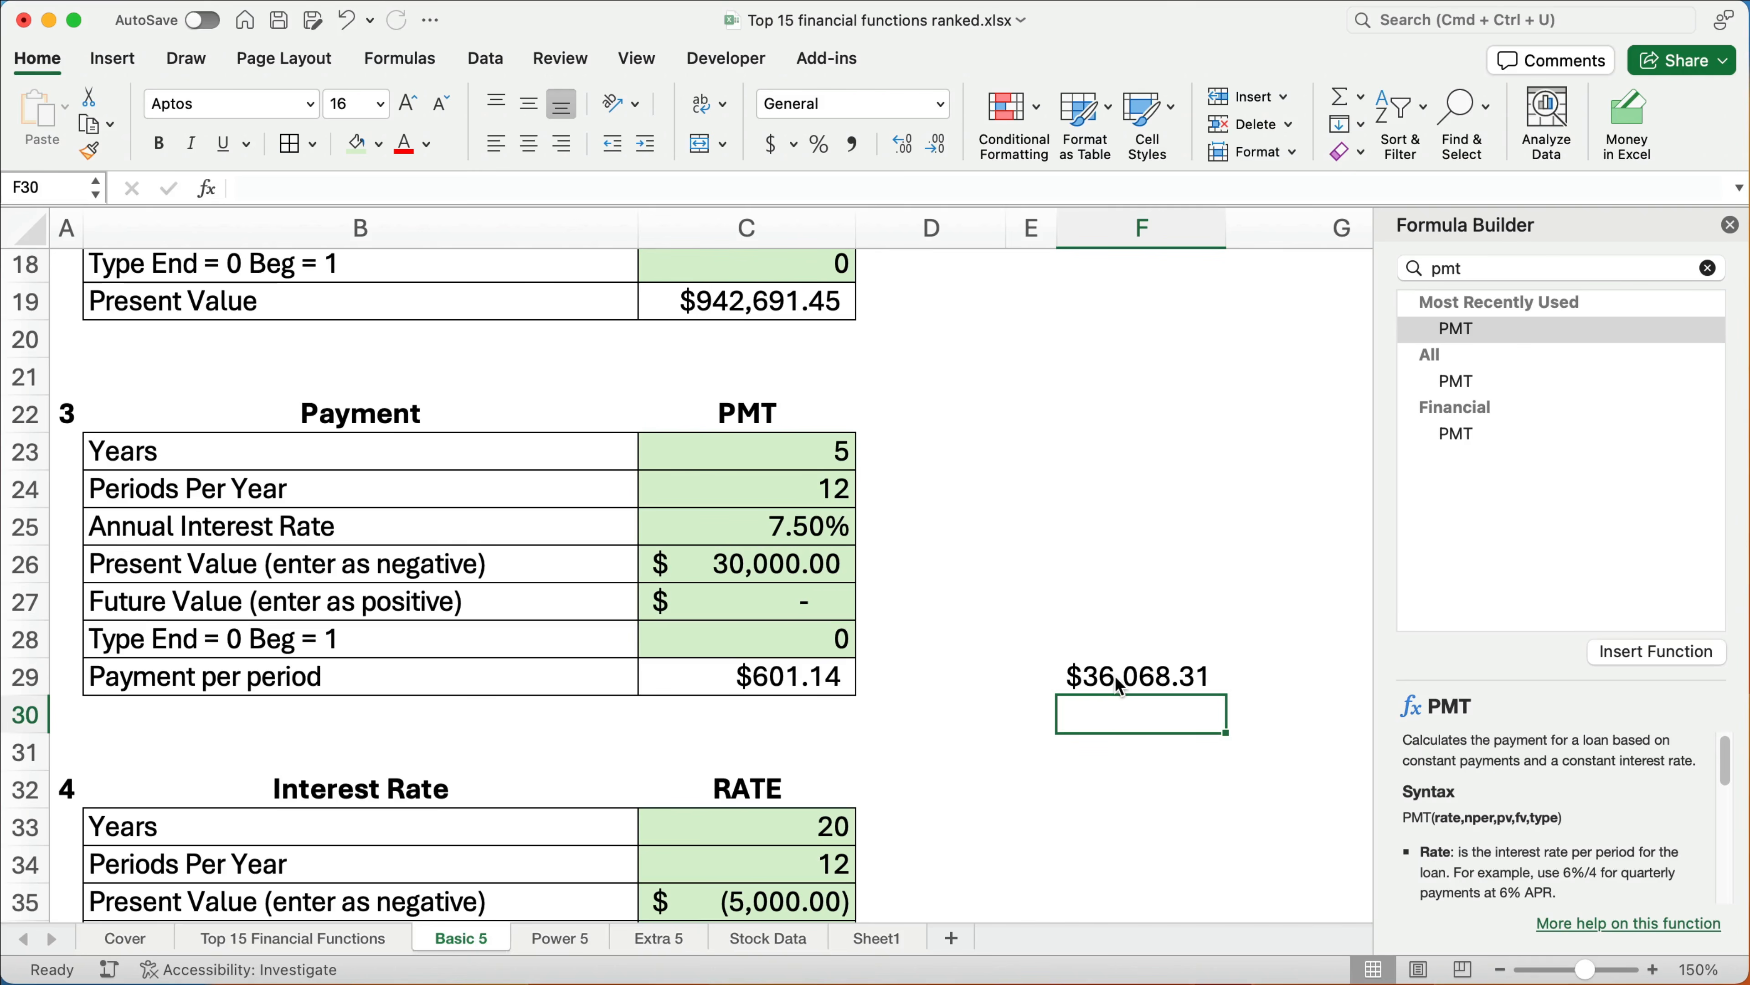
click(1120, 687)
key(super+z)
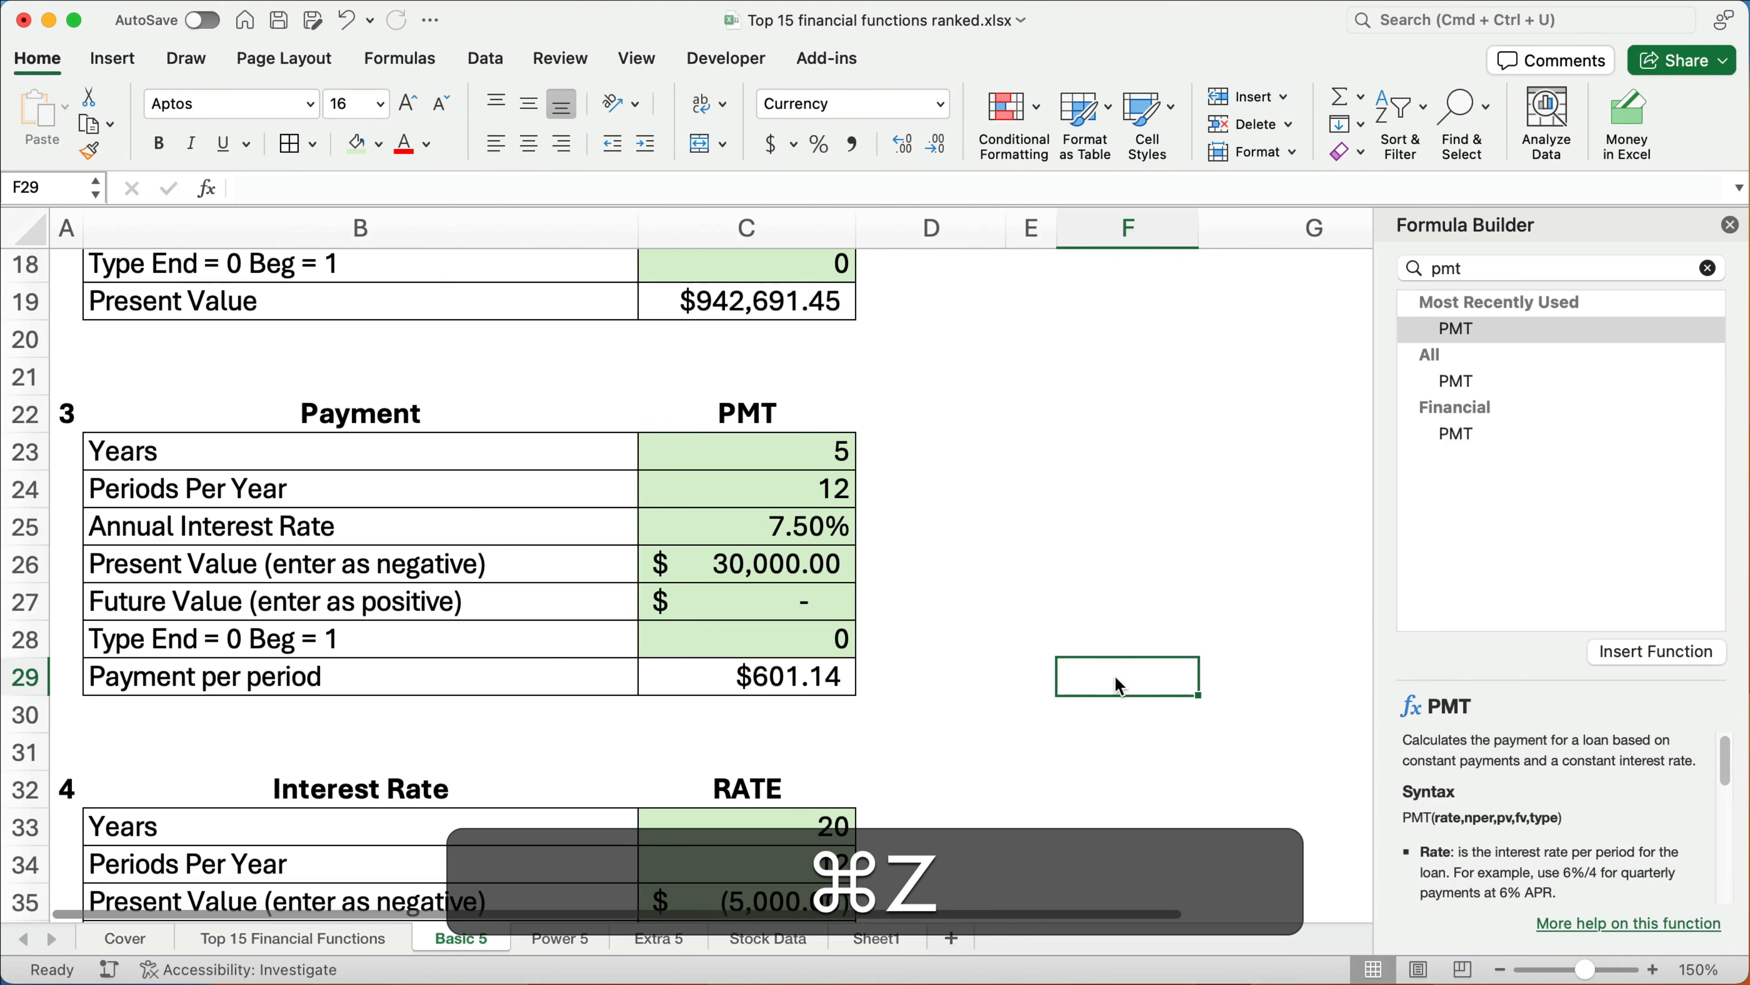
Set the Interest Rate template's years in C33 to 8.
scroll(313, 669, down, 5)
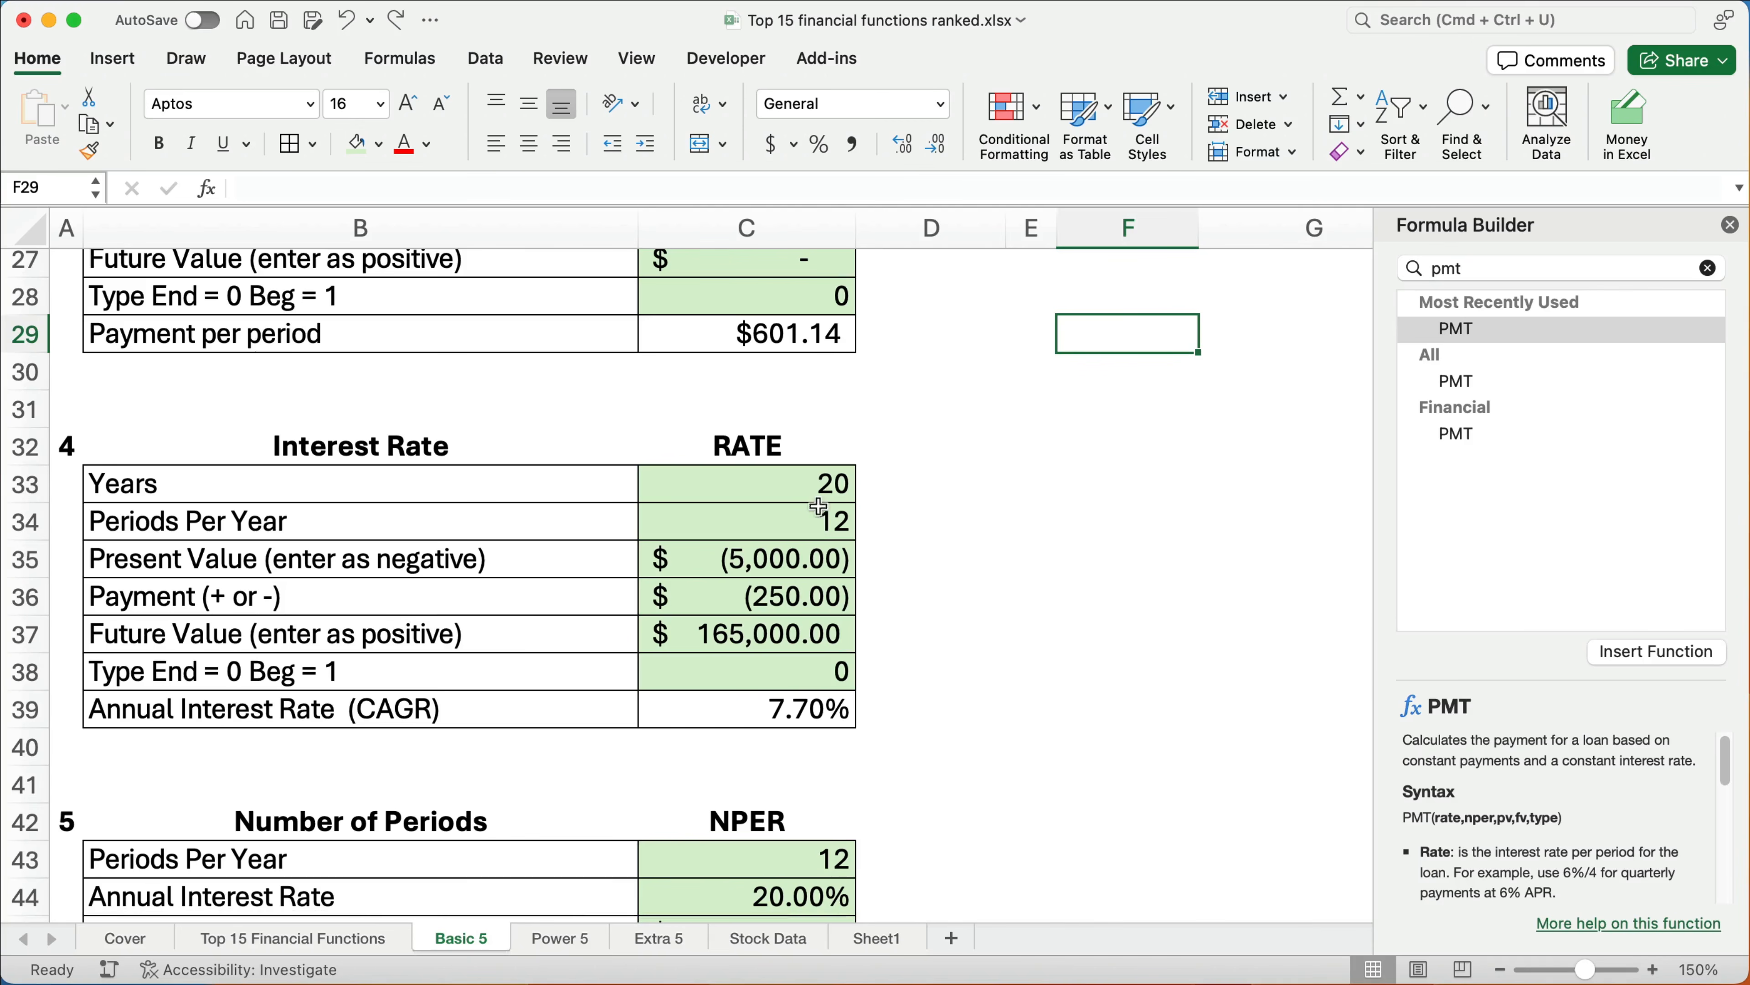
click(792, 484)
text(8)
key(Return)
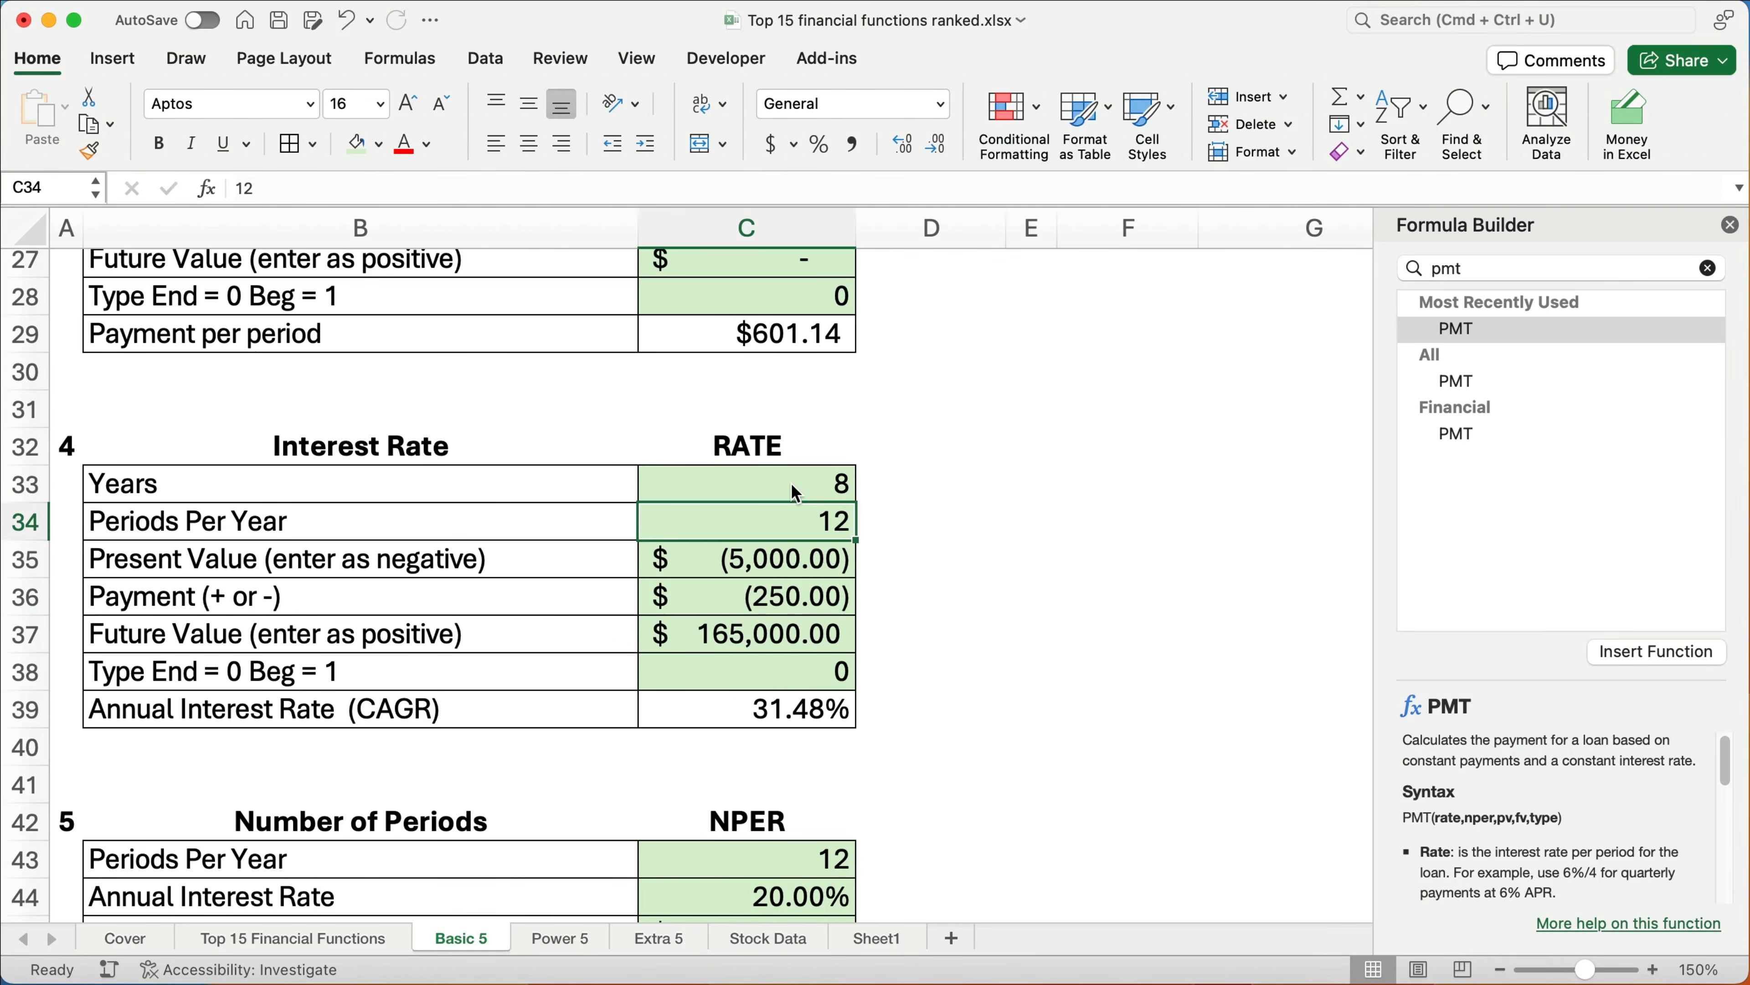
Set the Interest Rate template's future value in C37 to 100000 and check the annual interest rate in C39.
key(Return)
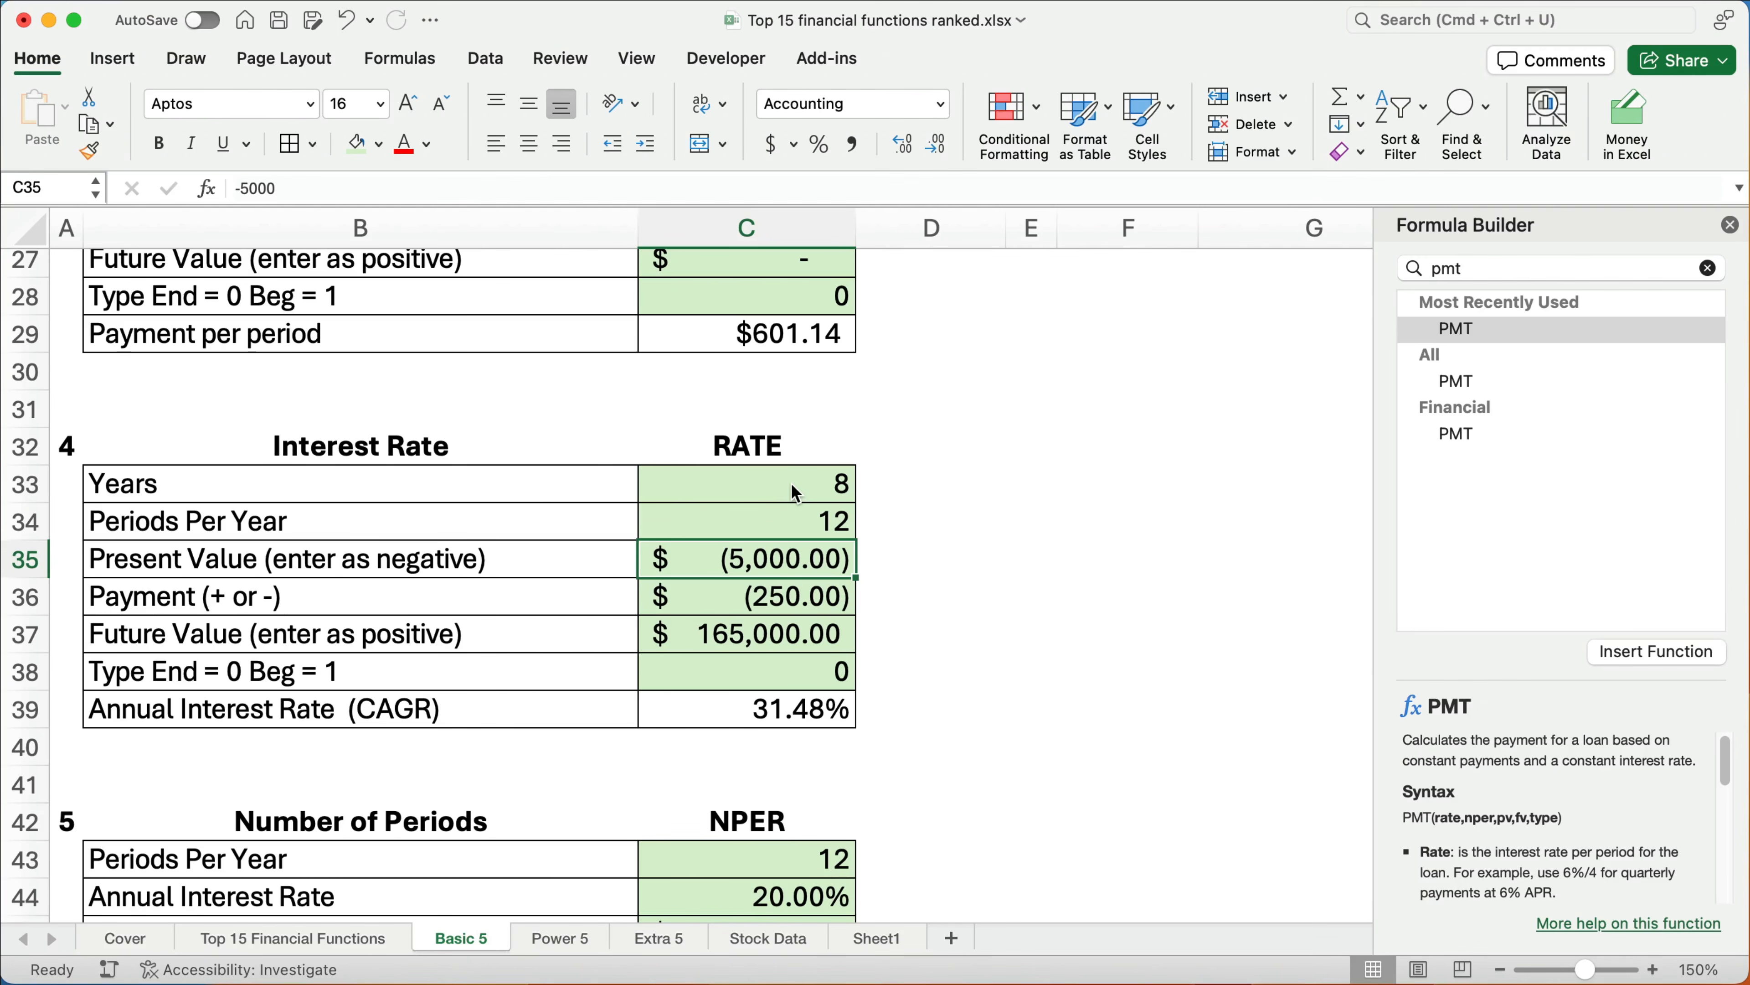
key(Return)
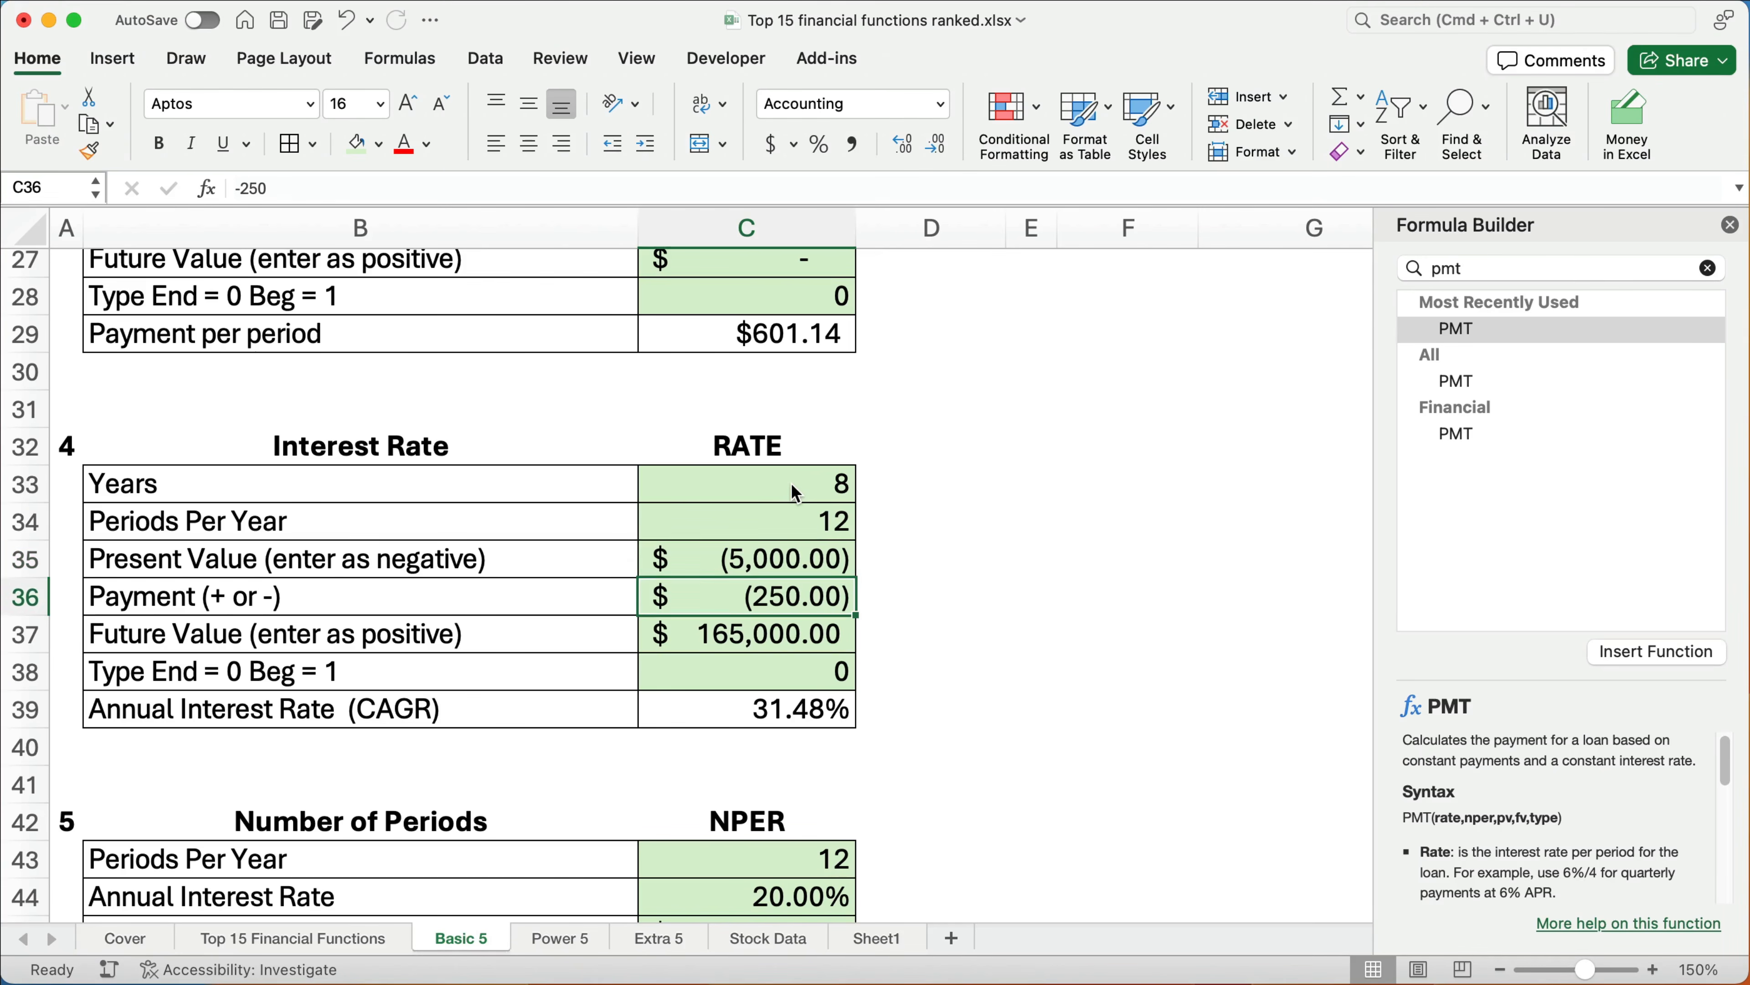
key(Return)
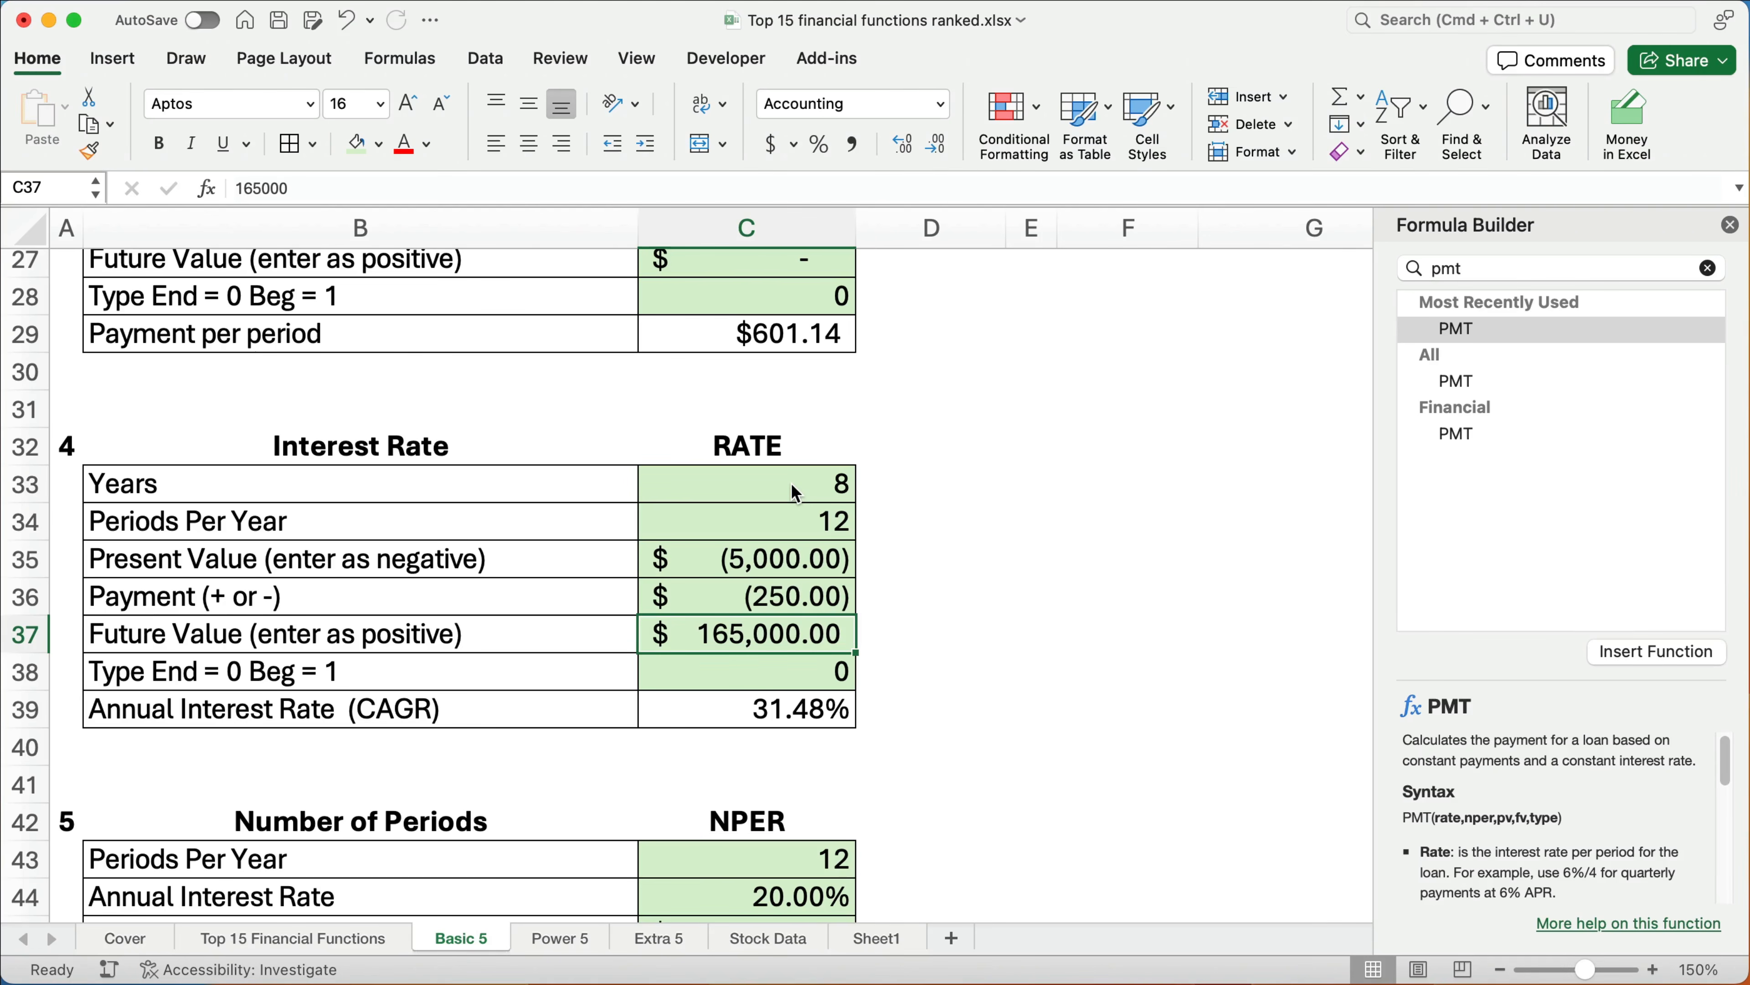
text(100,00)
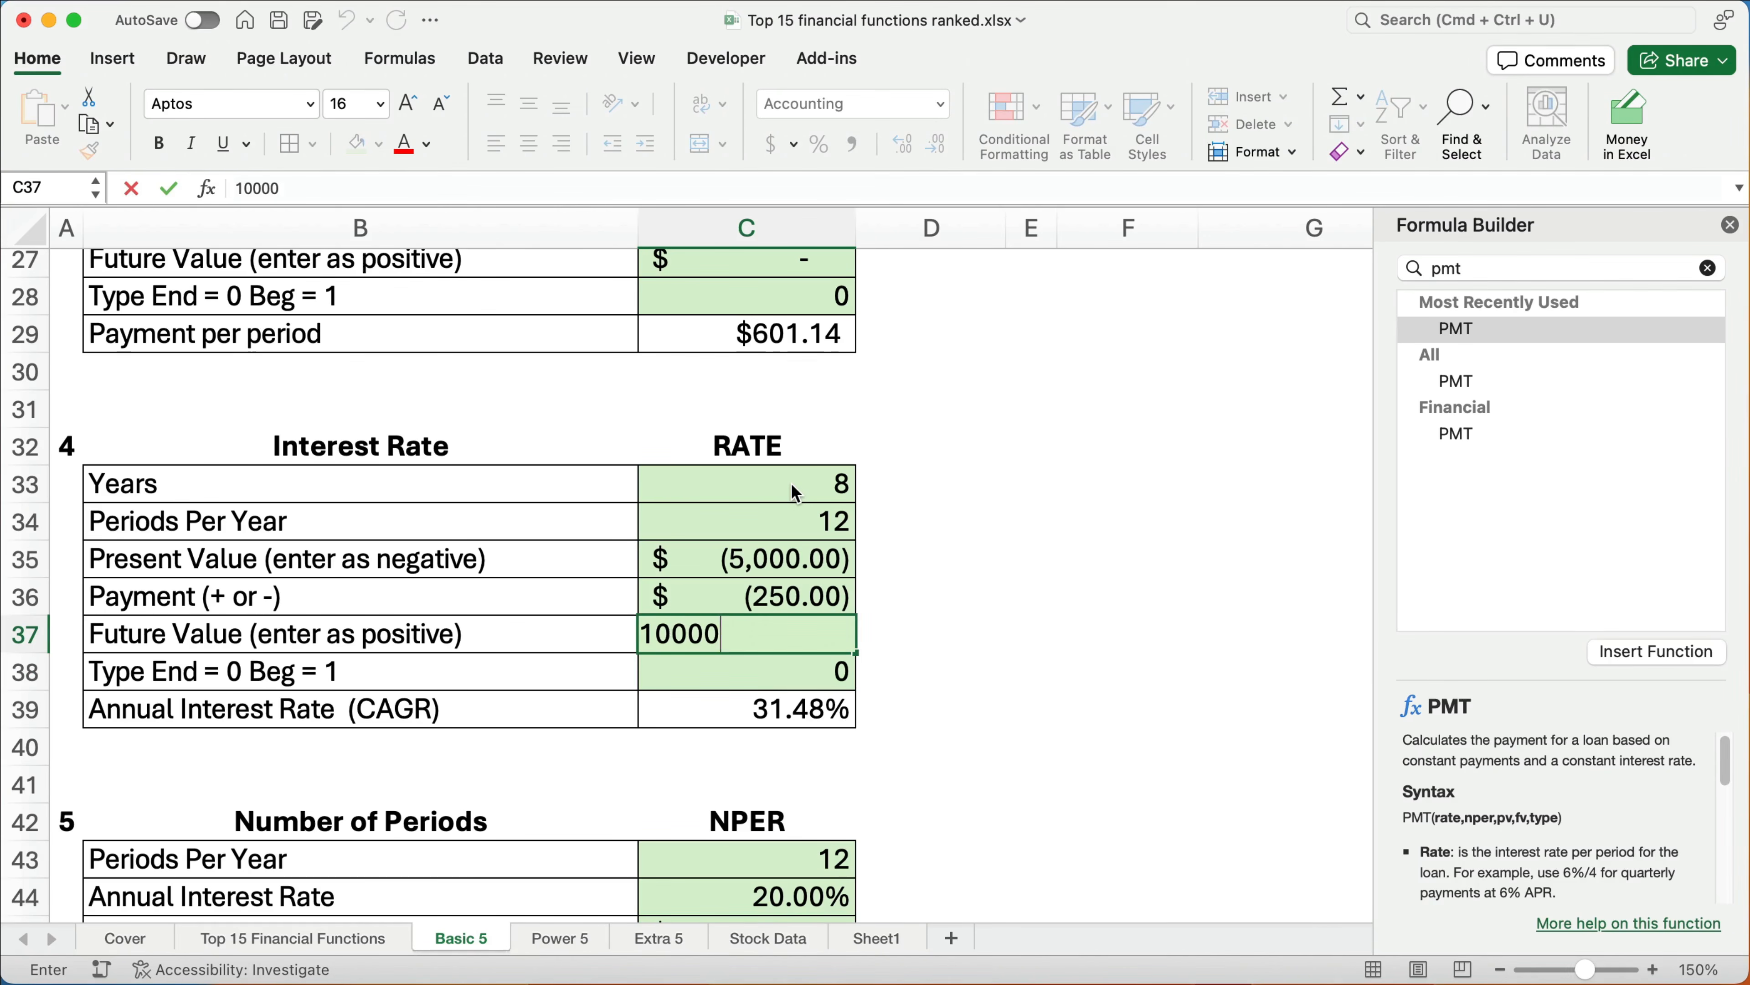
text(0)
key(Return)
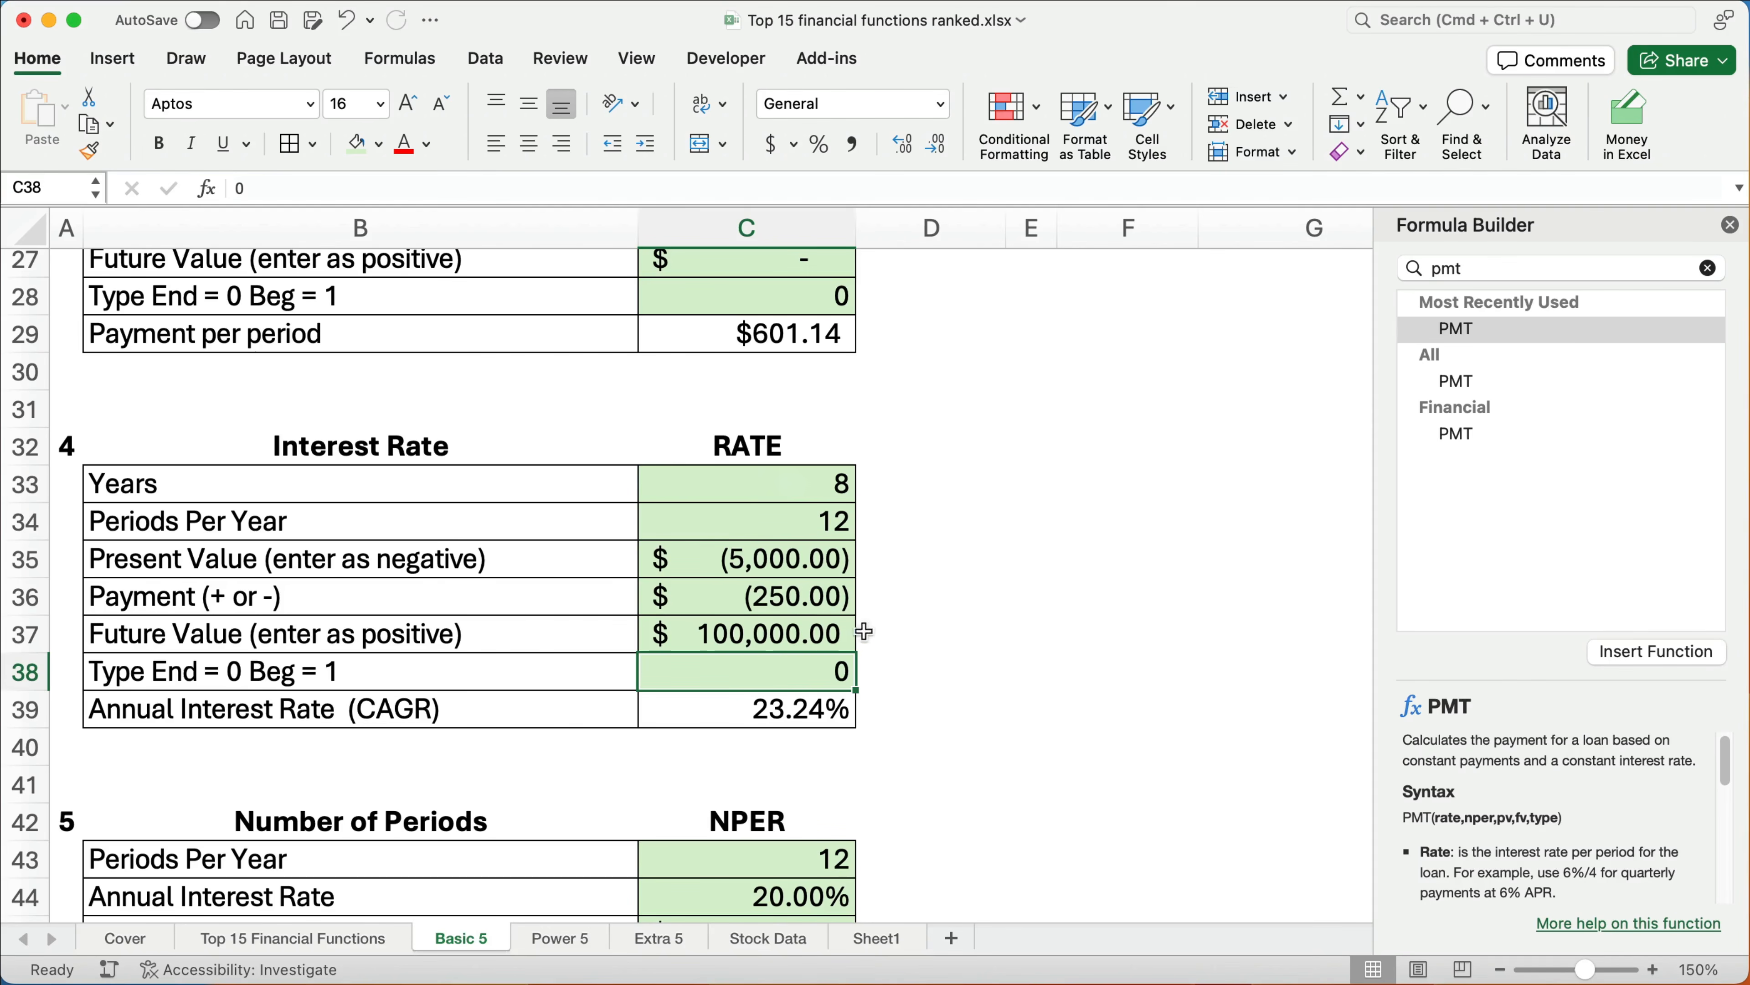
click(776, 716)
click(776, 636)
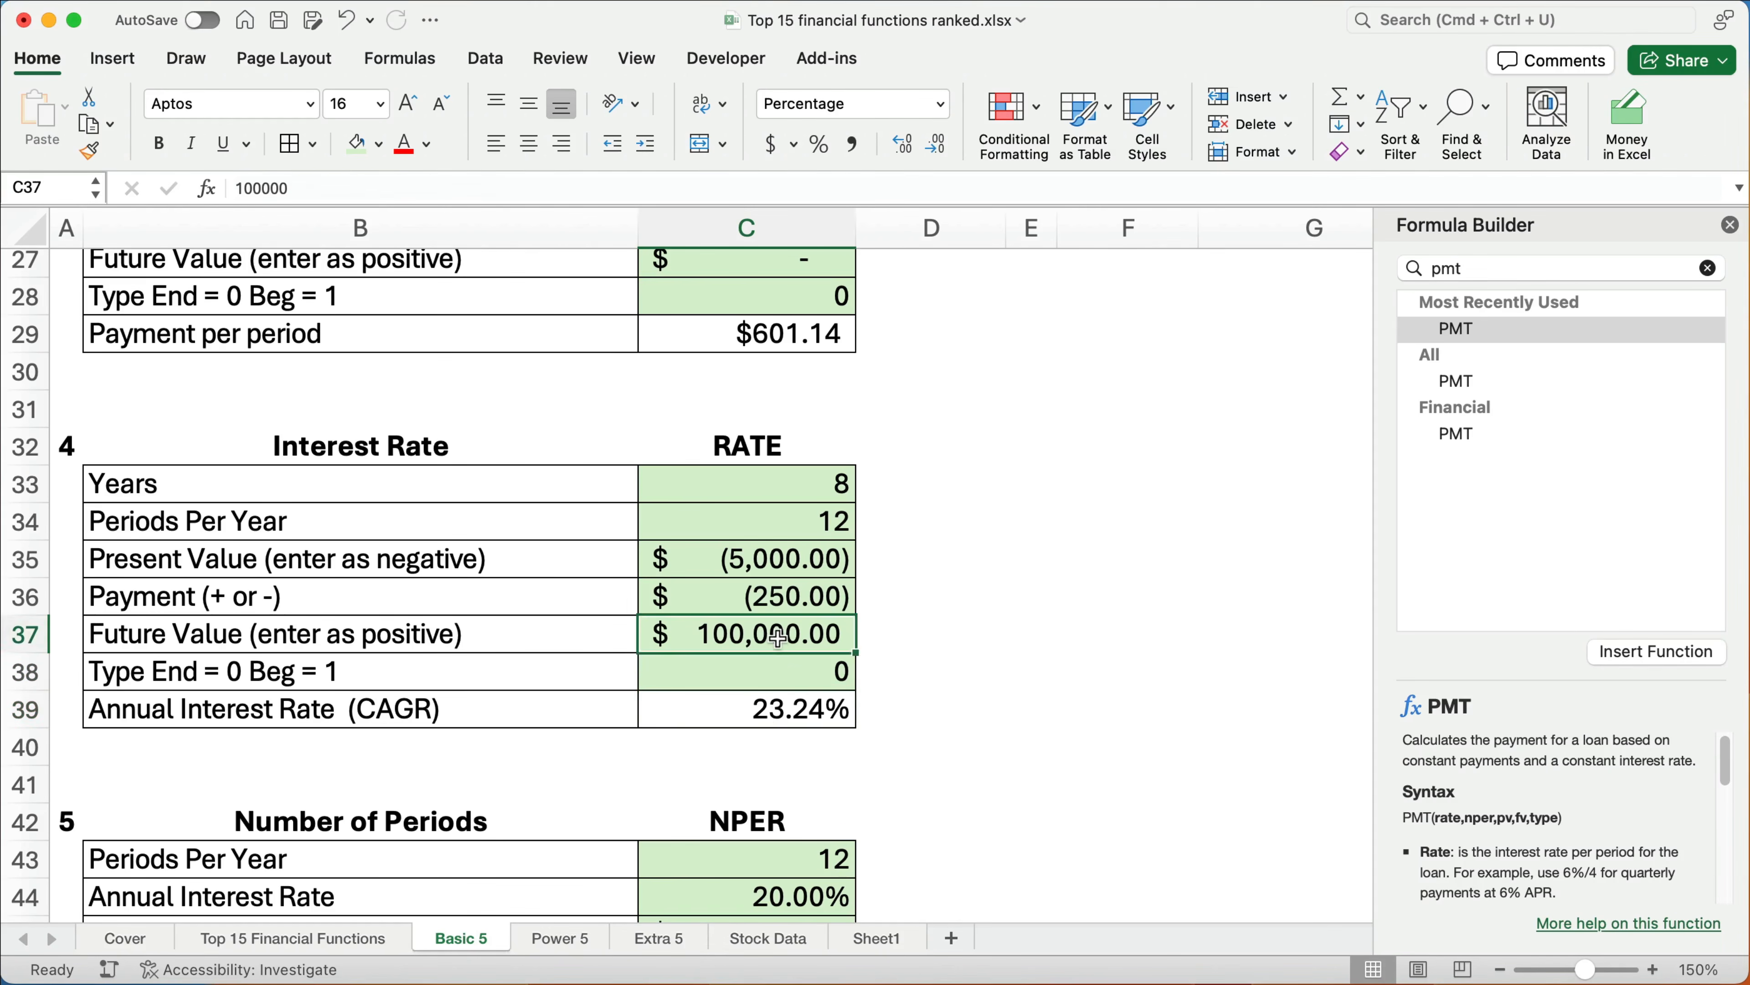
Set the Interest Rate template's future value in C37 to 75000.
text(75,000)
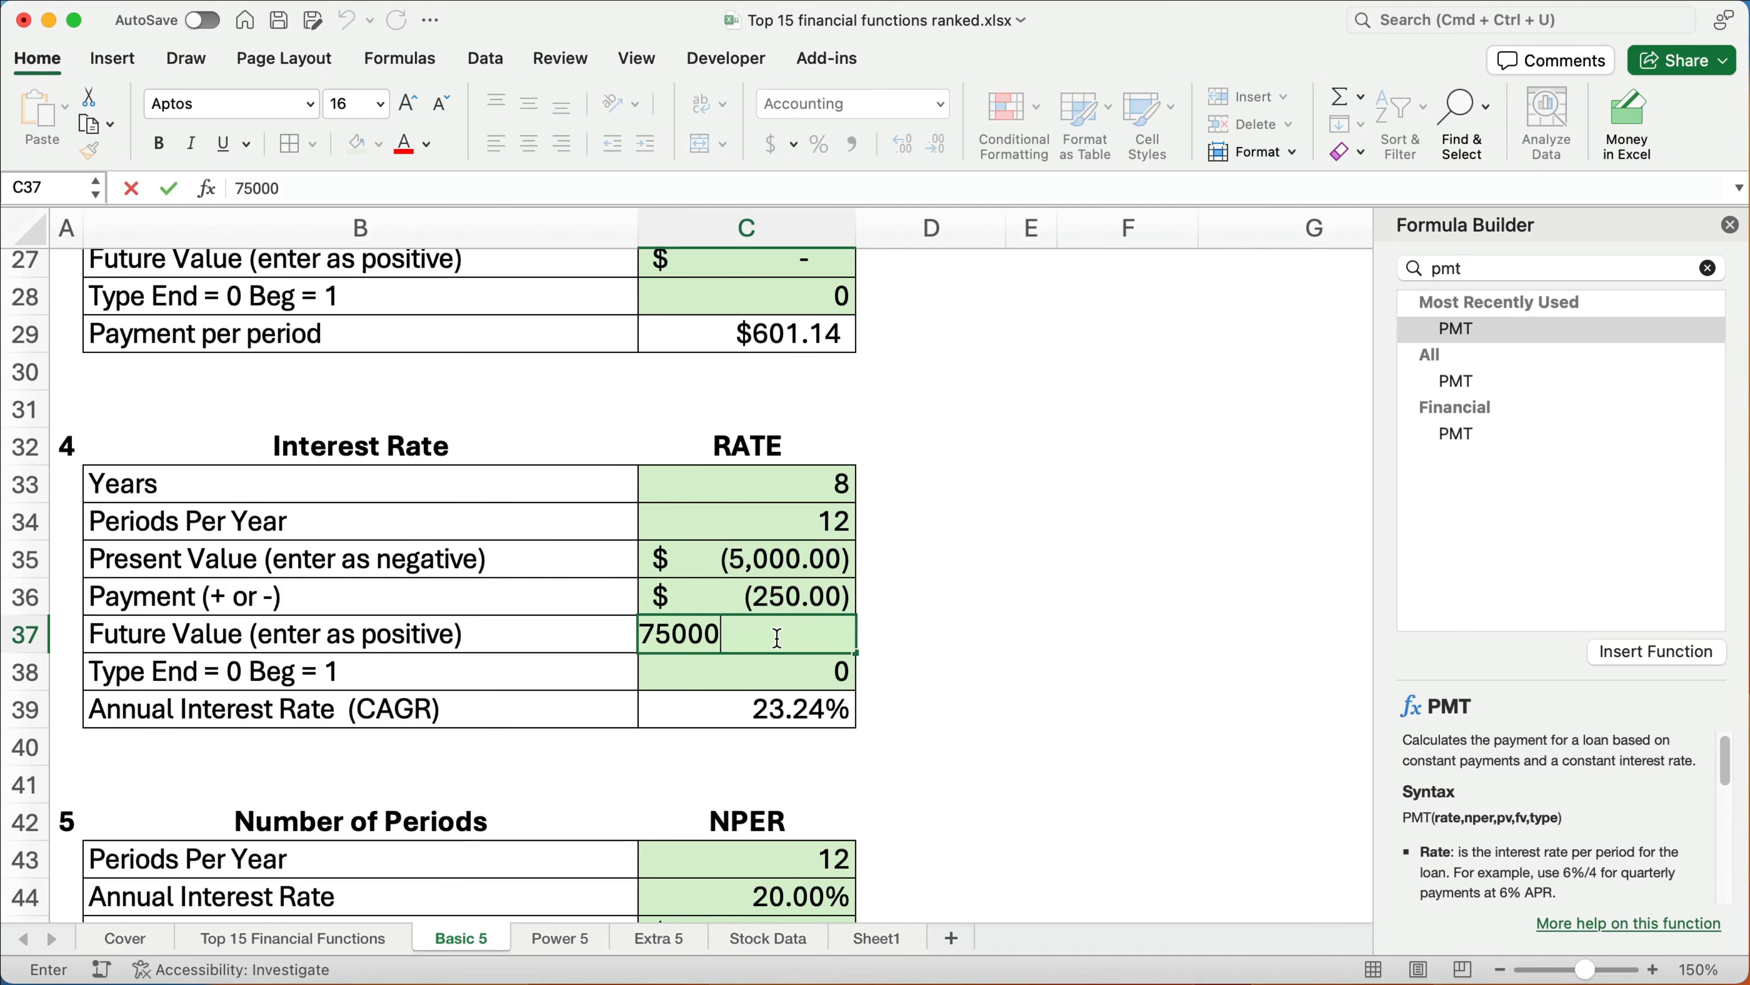
key(Return)
Clear the annual interest rate formula in C39 and set the future value in C37 to 50000.
click(745, 715)
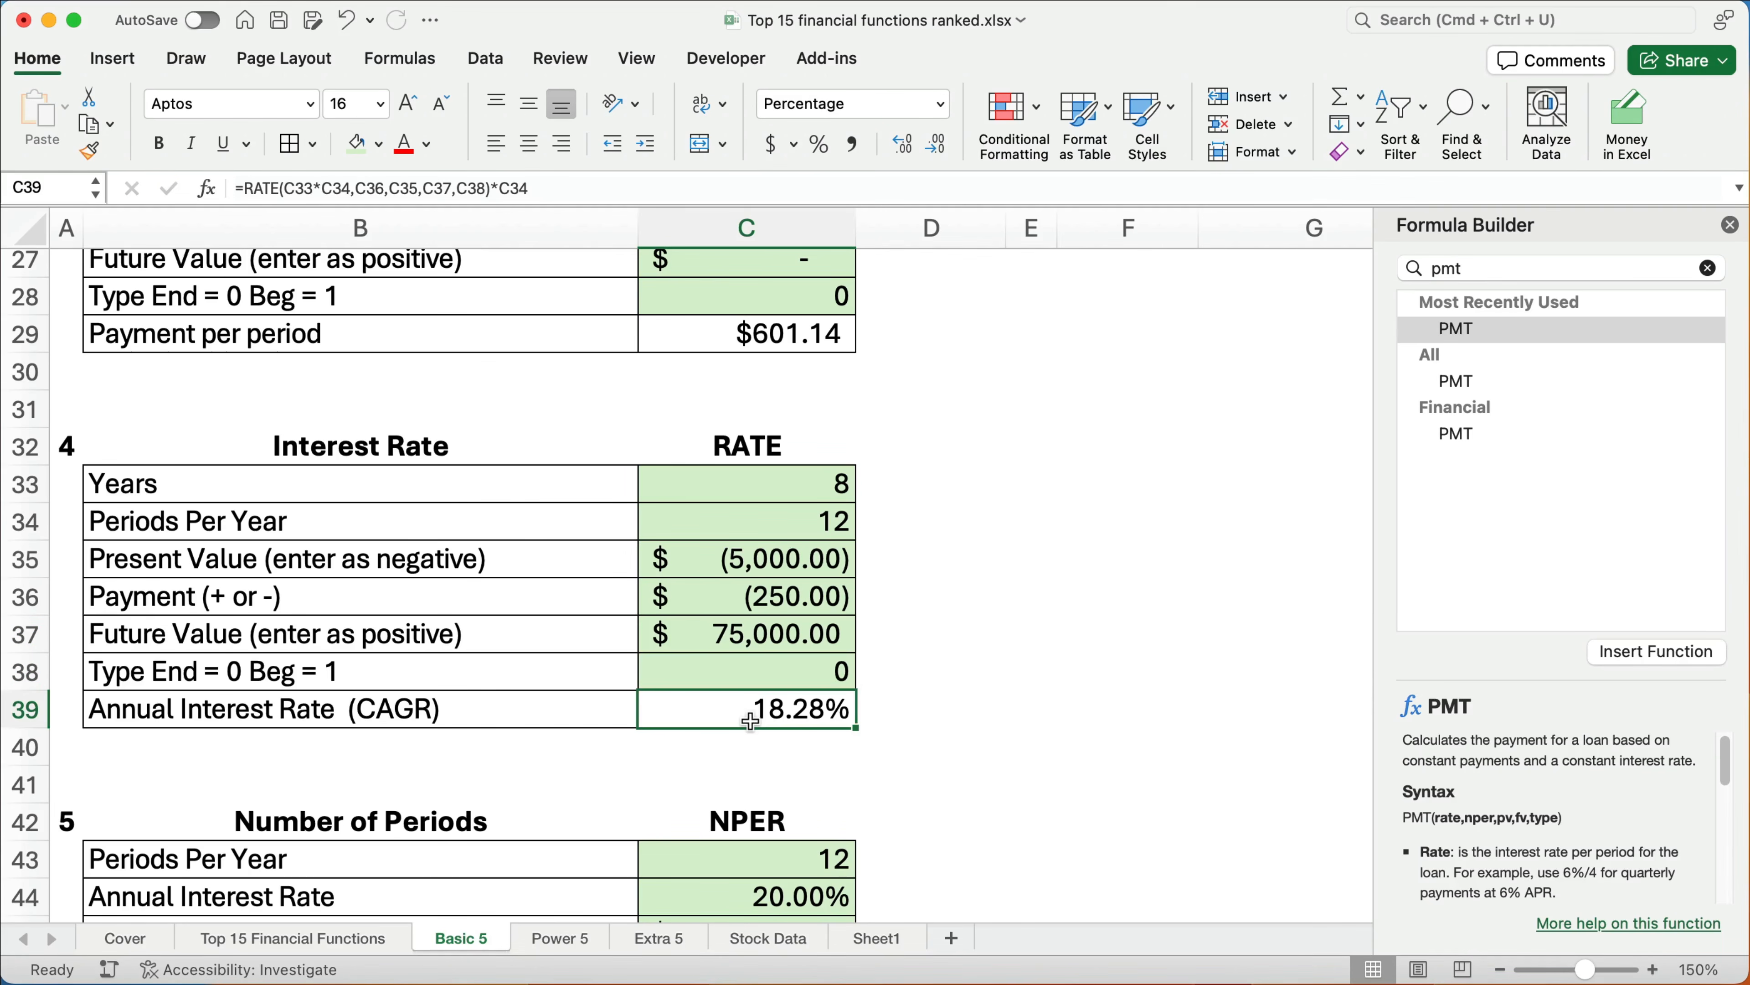
key(Delete)
click(767, 634)
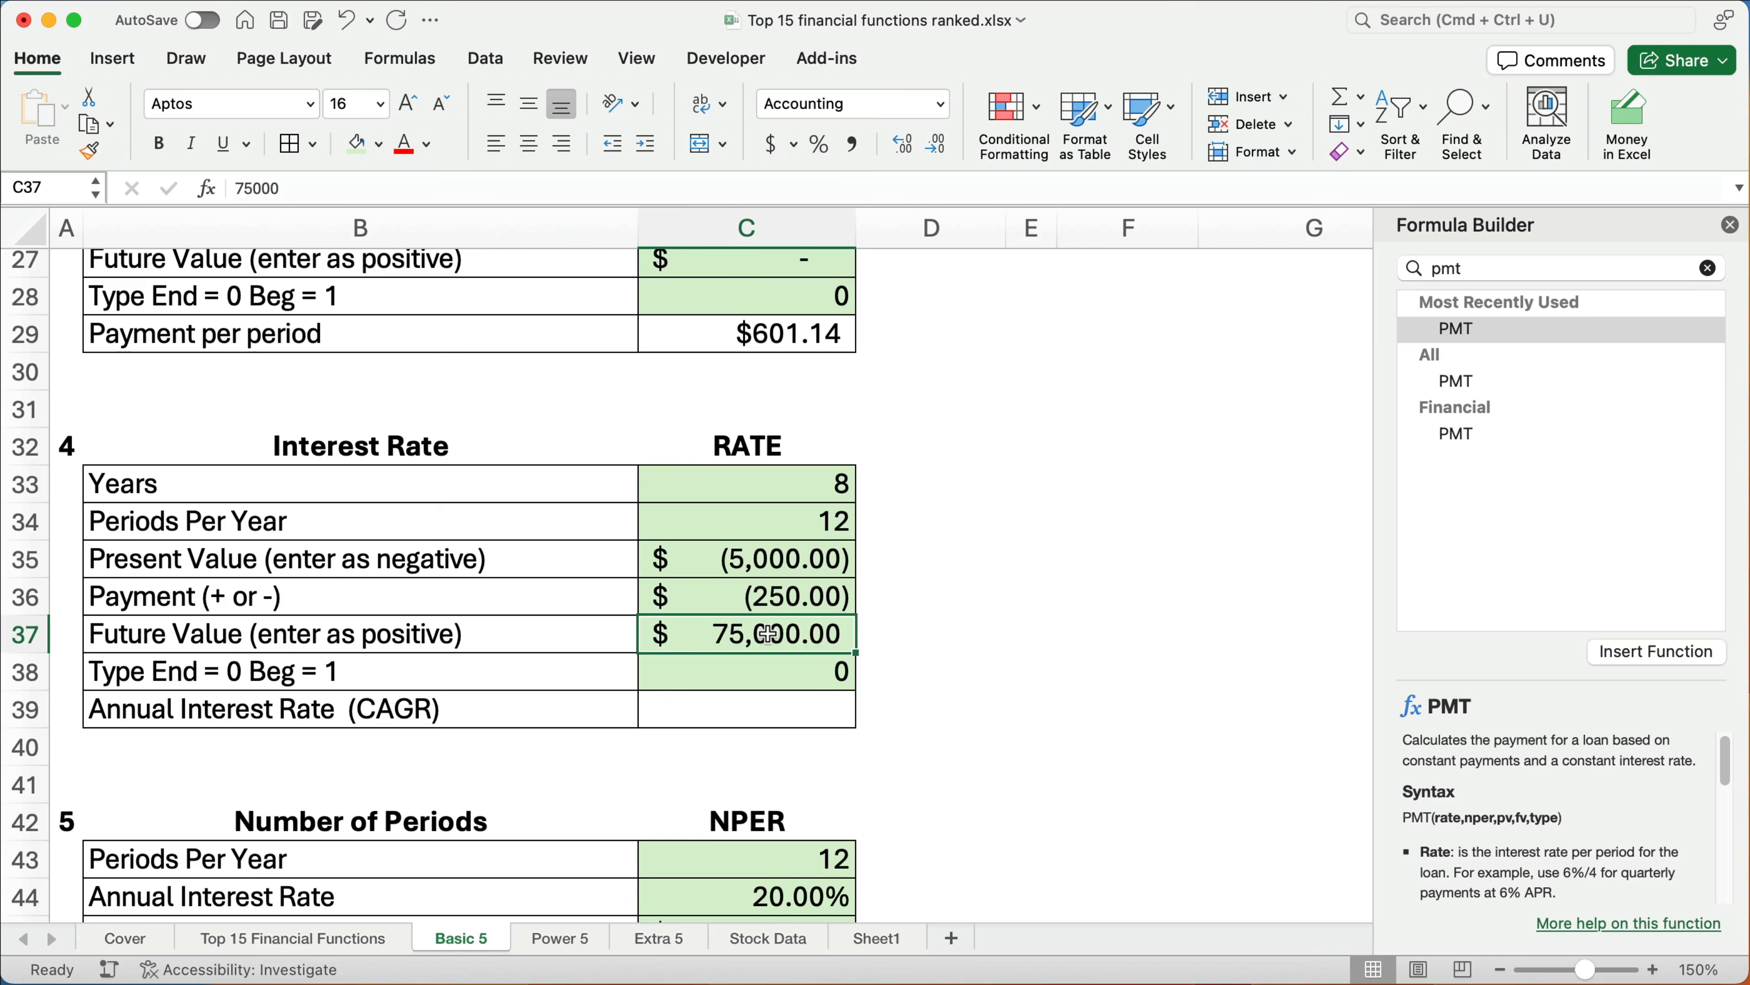
text(50000)
key(Return)
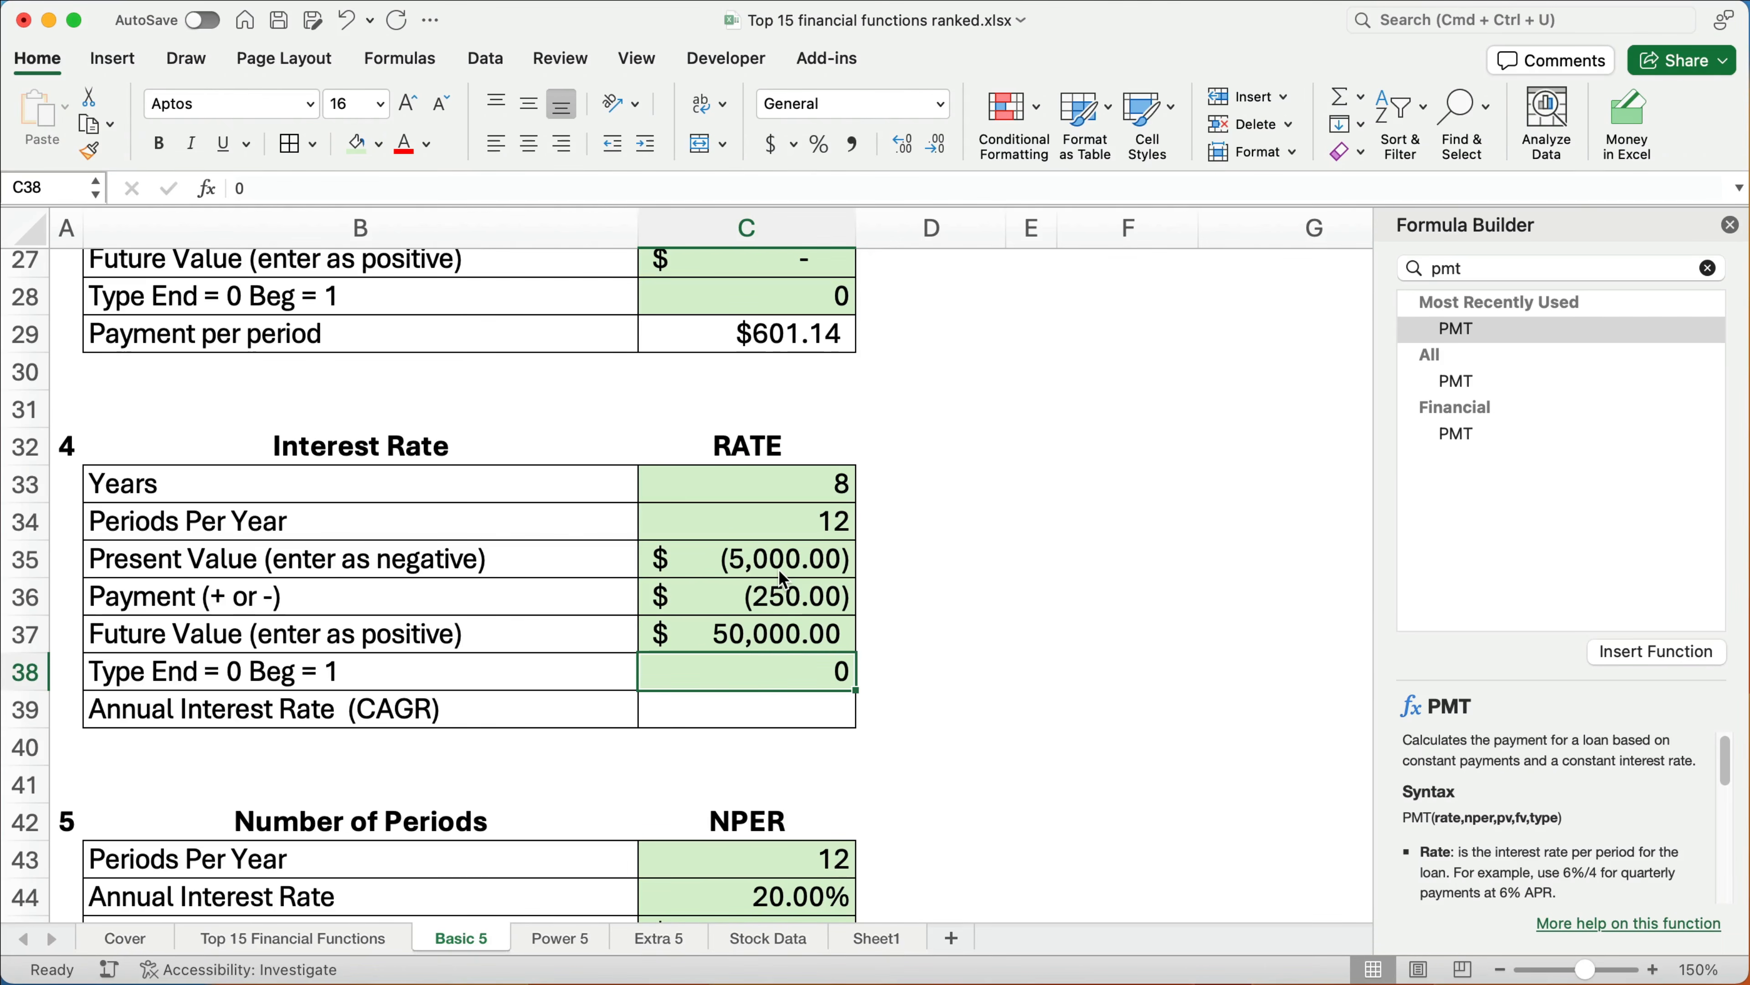
Find the RATE function in the Formula Builder, insert it in C39, and set its Nper argument to C33*C34.
click(774, 711)
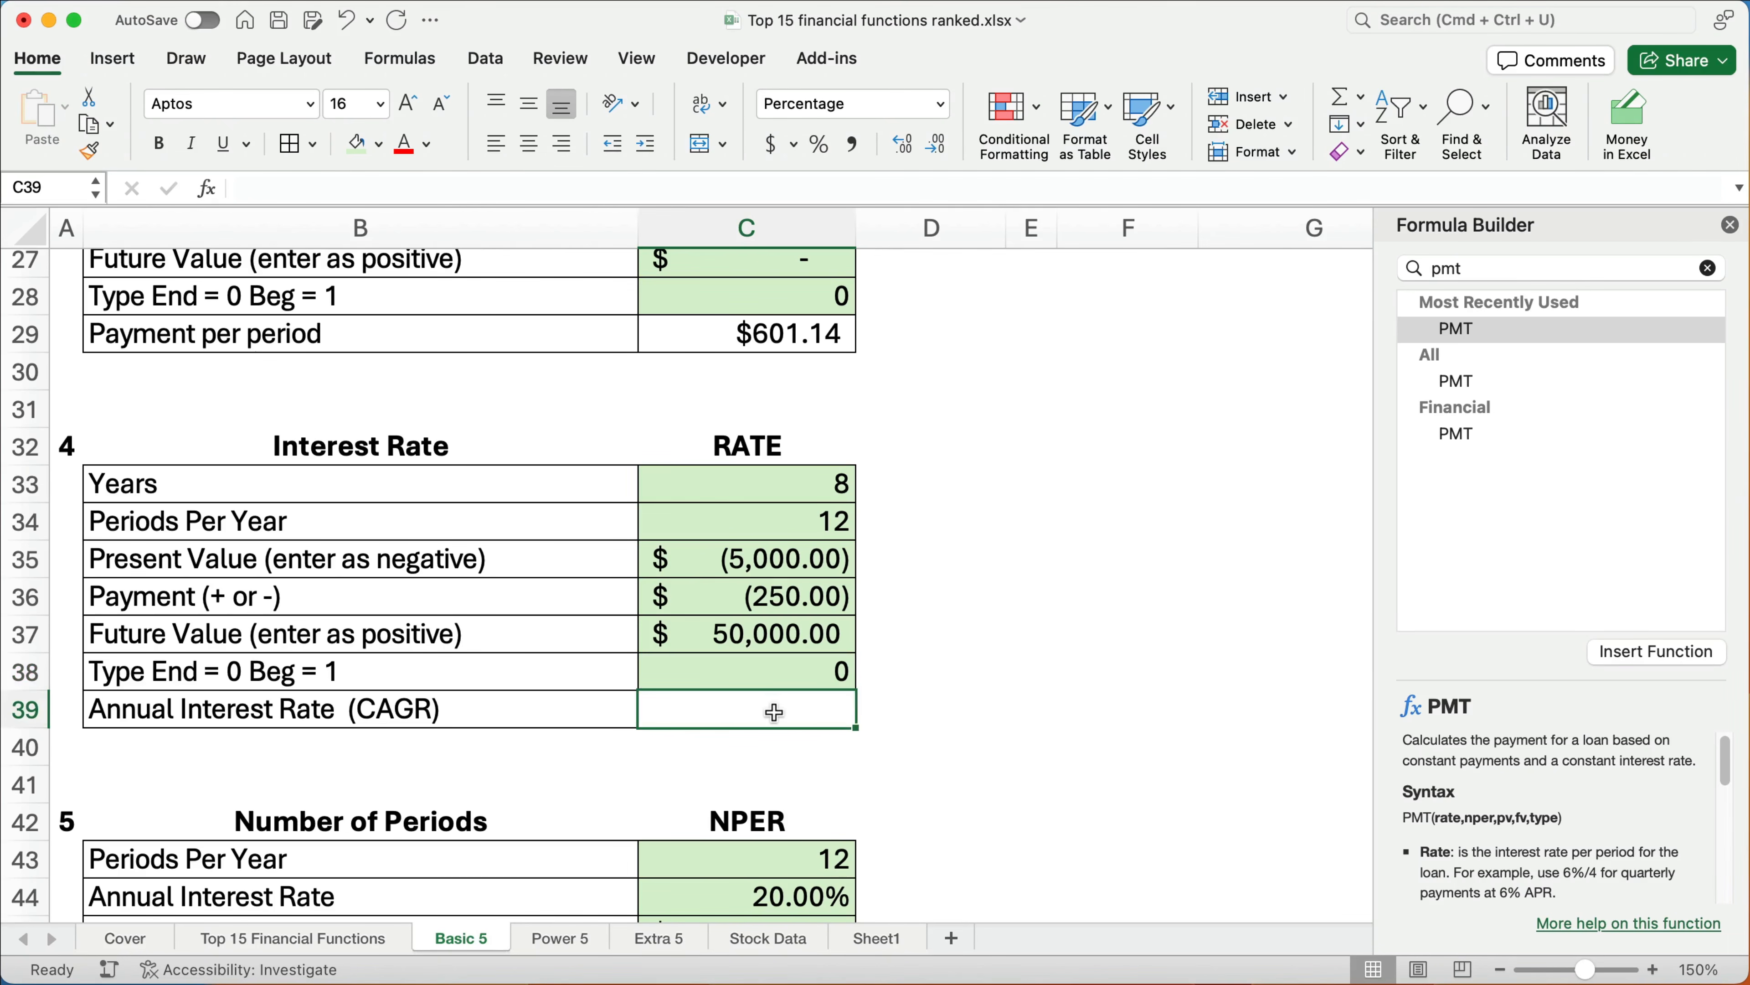
click(774, 648)
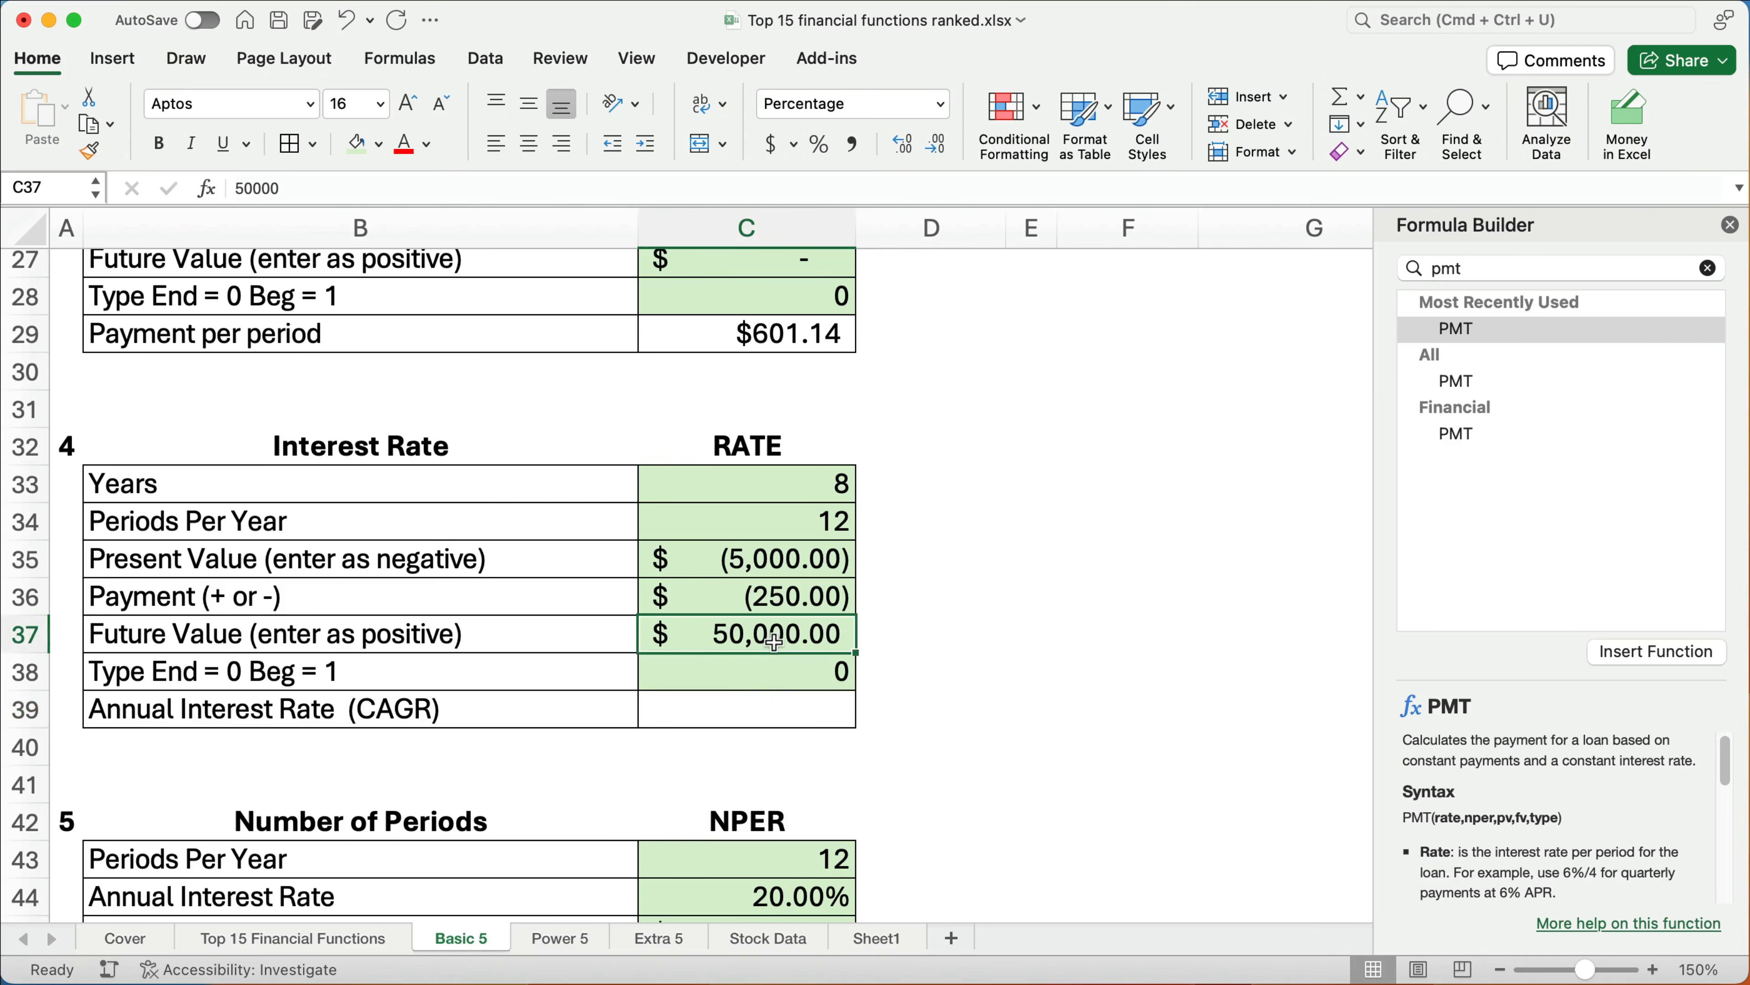
click(775, 711)
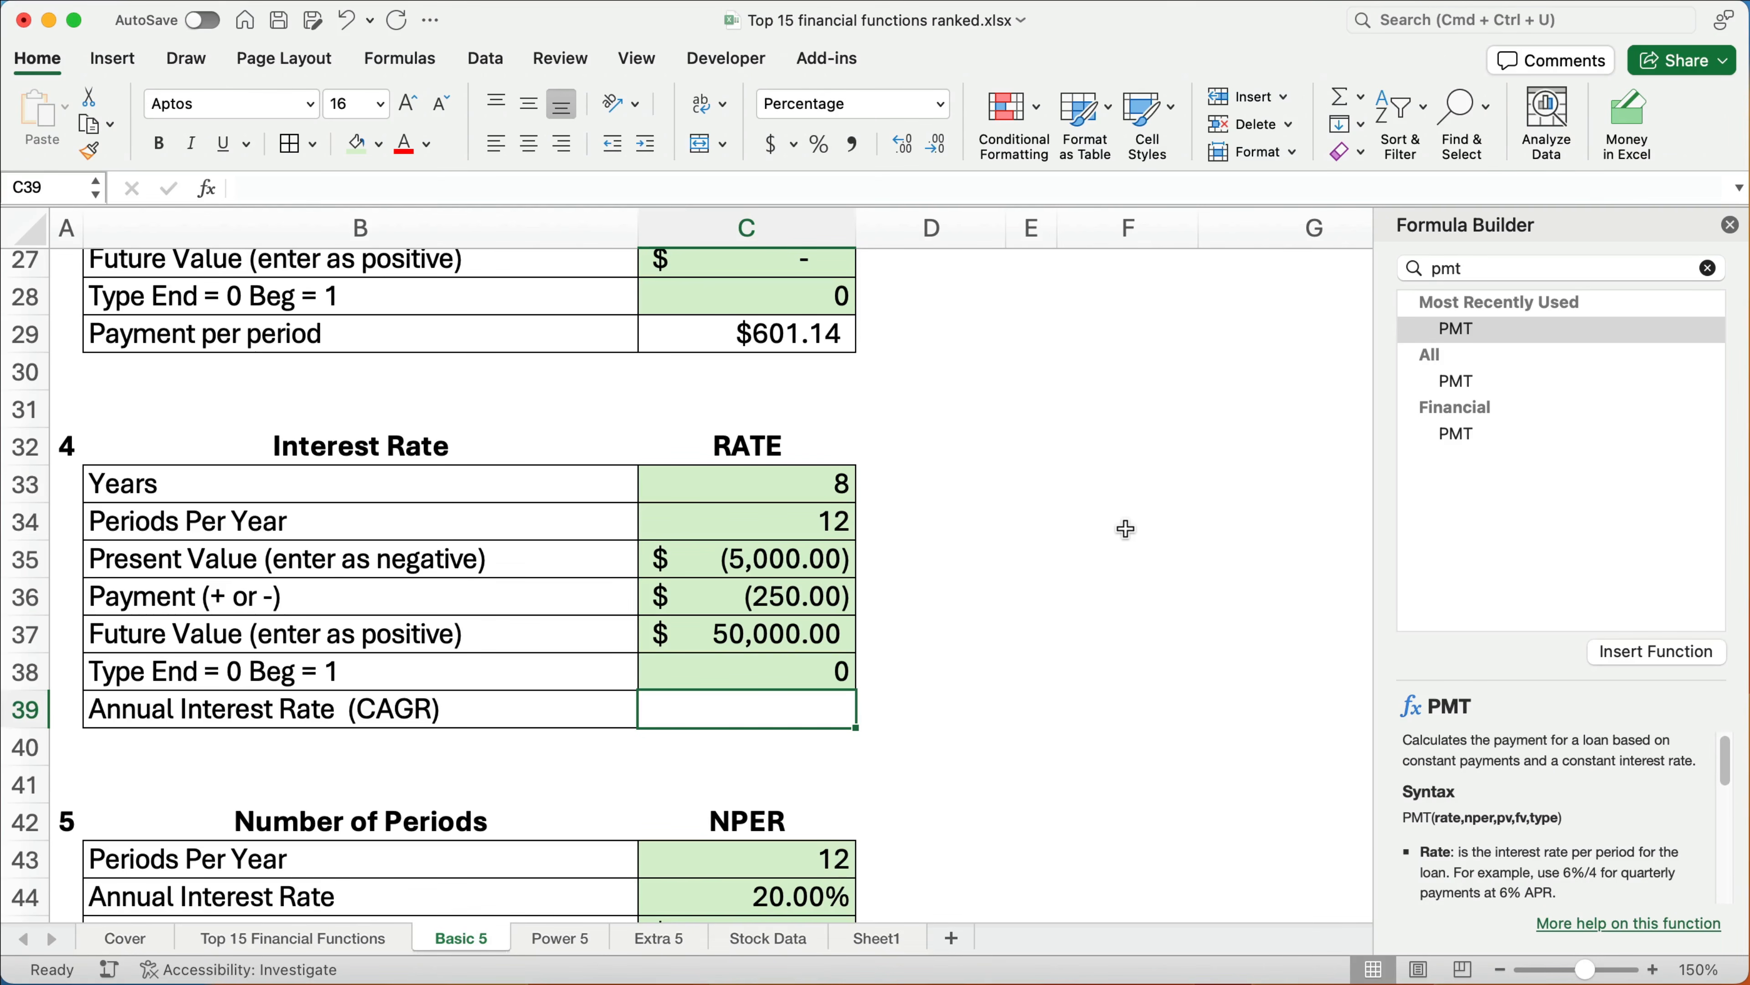
click(1485, 269)
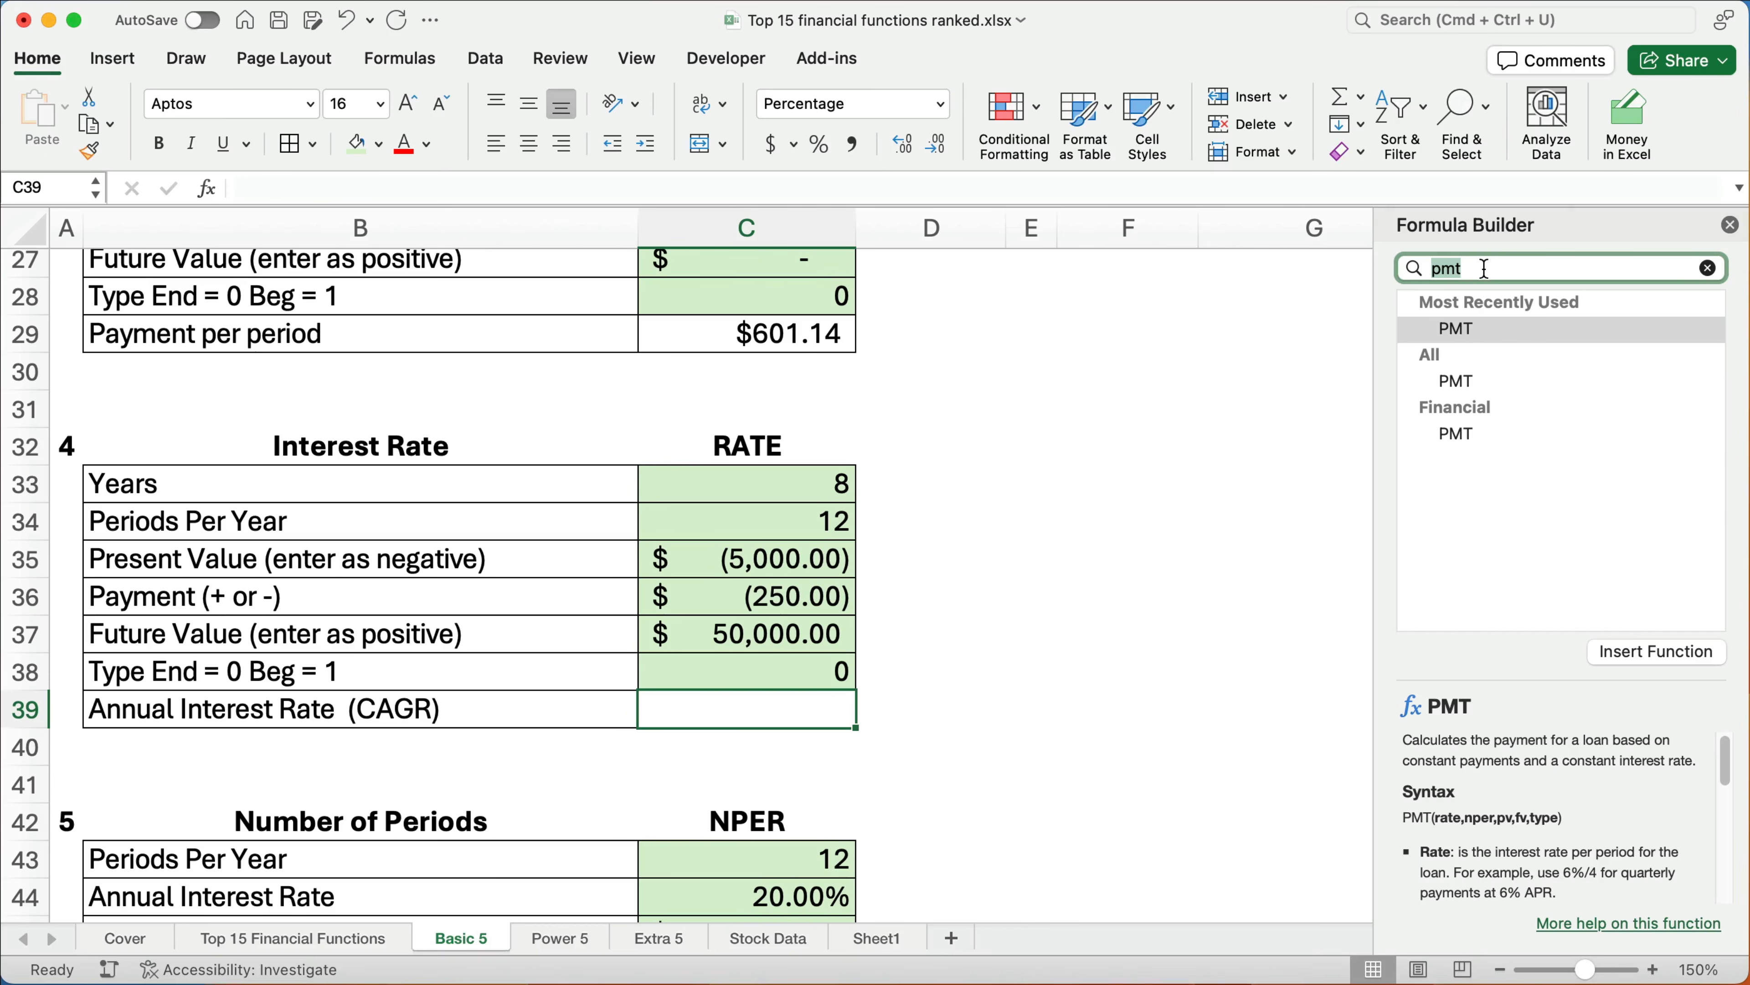
text(rate)
double_click(1495, 329)
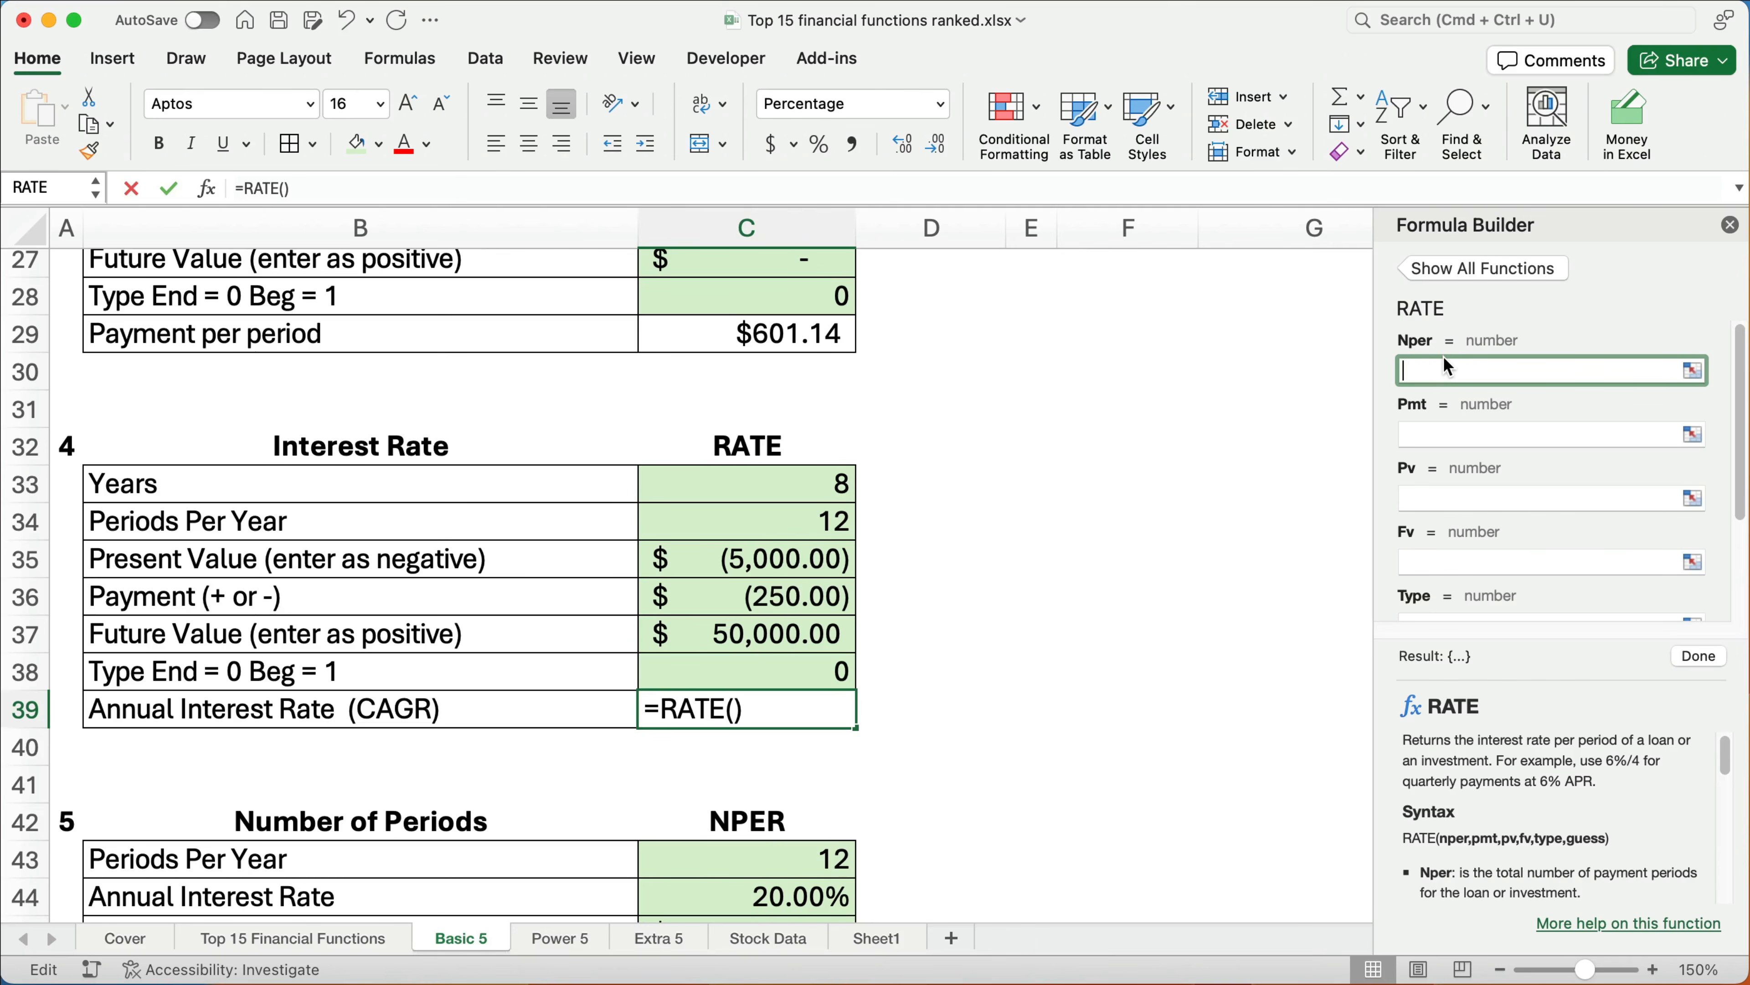
click(843, 472)
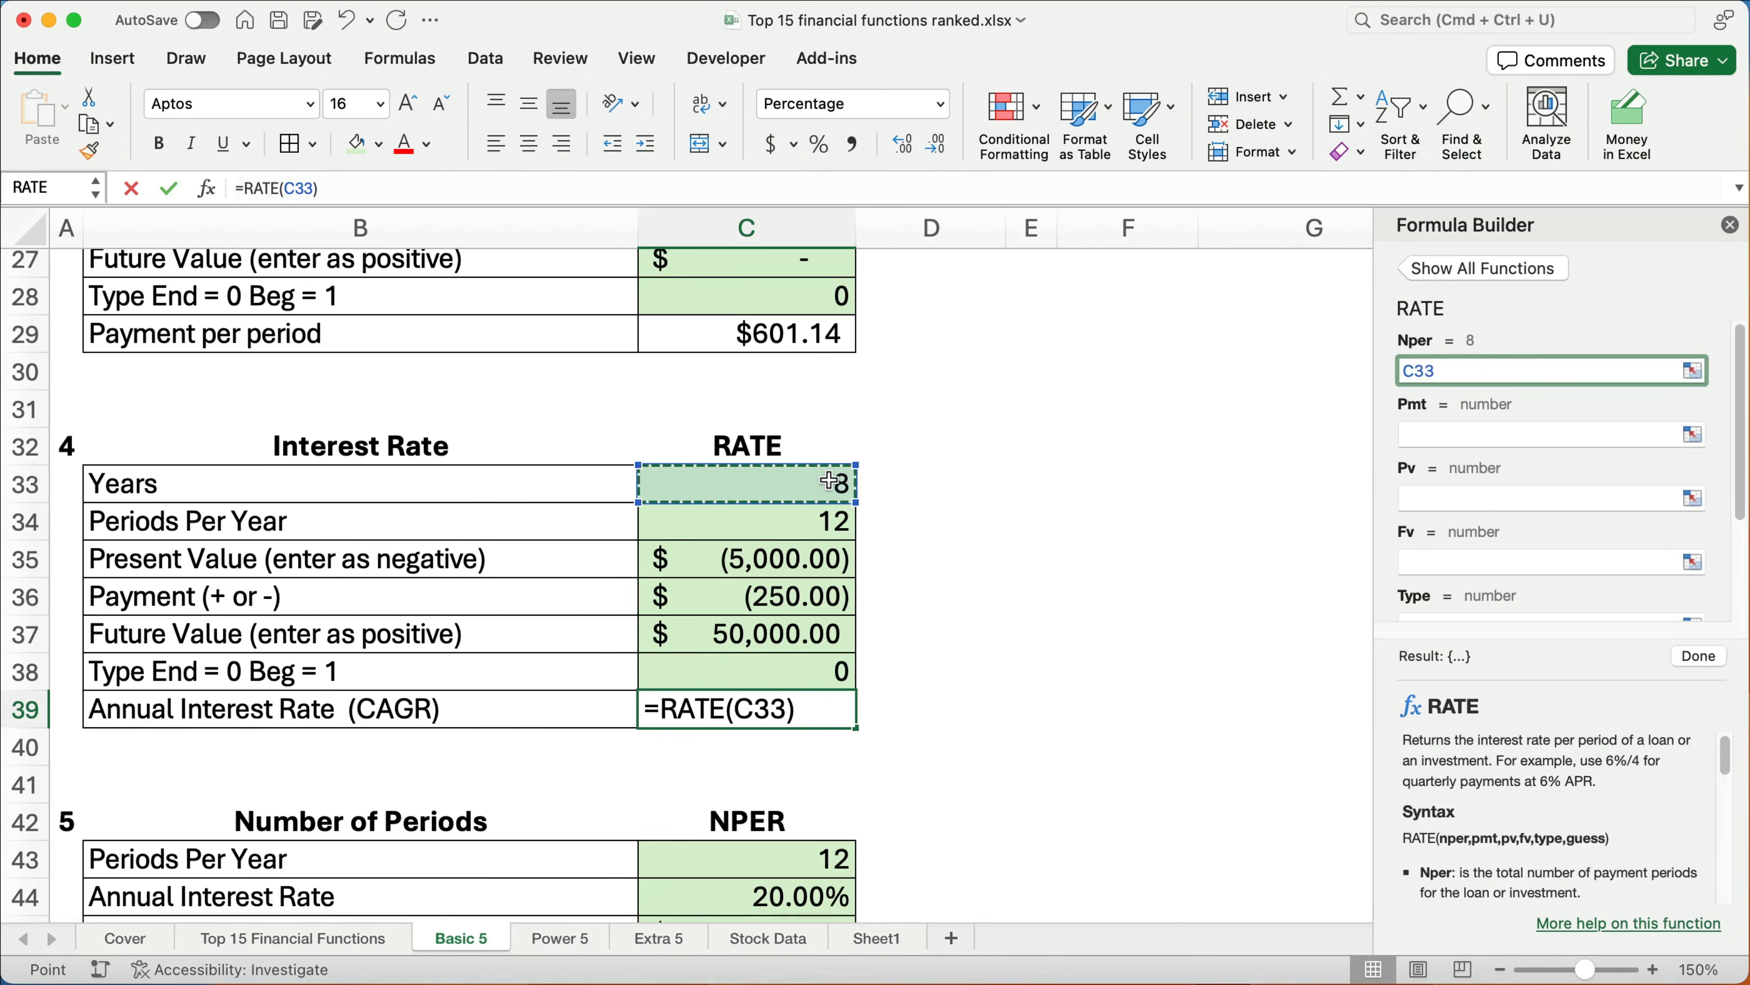
text(*)
click(804, 522)
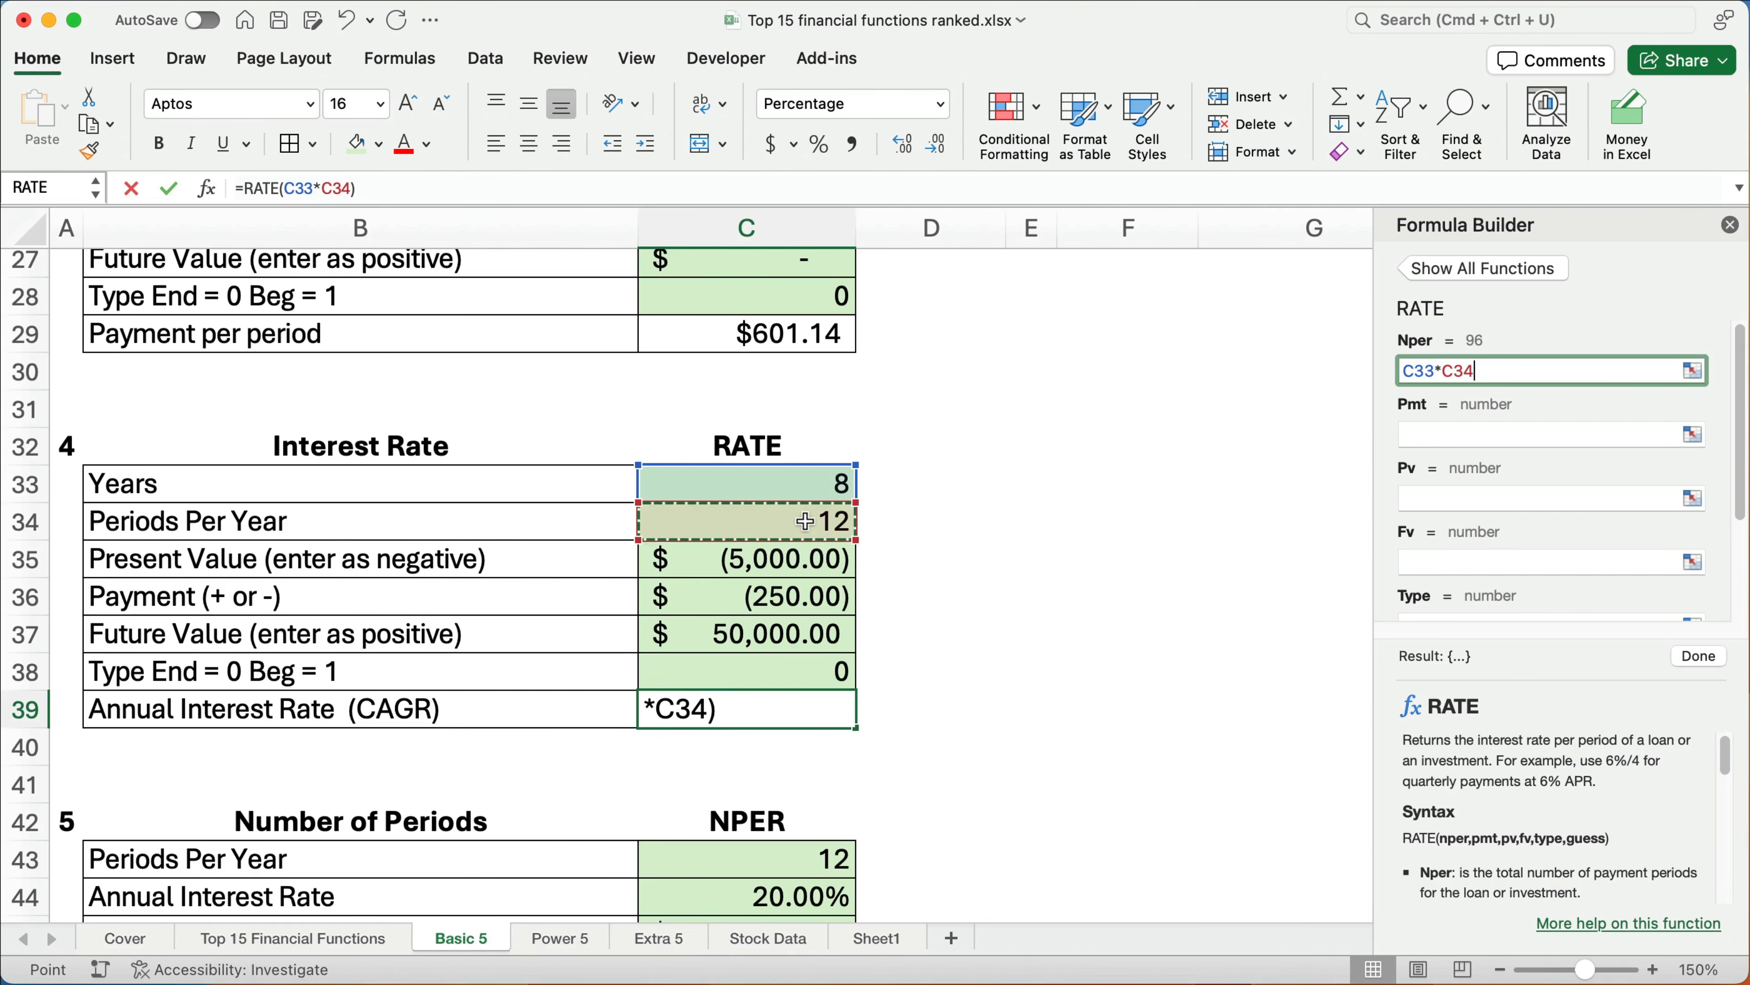
Set RATE's Pmt argument to C36, Pv to C35 and Fv to C37.
click(1472, 433)
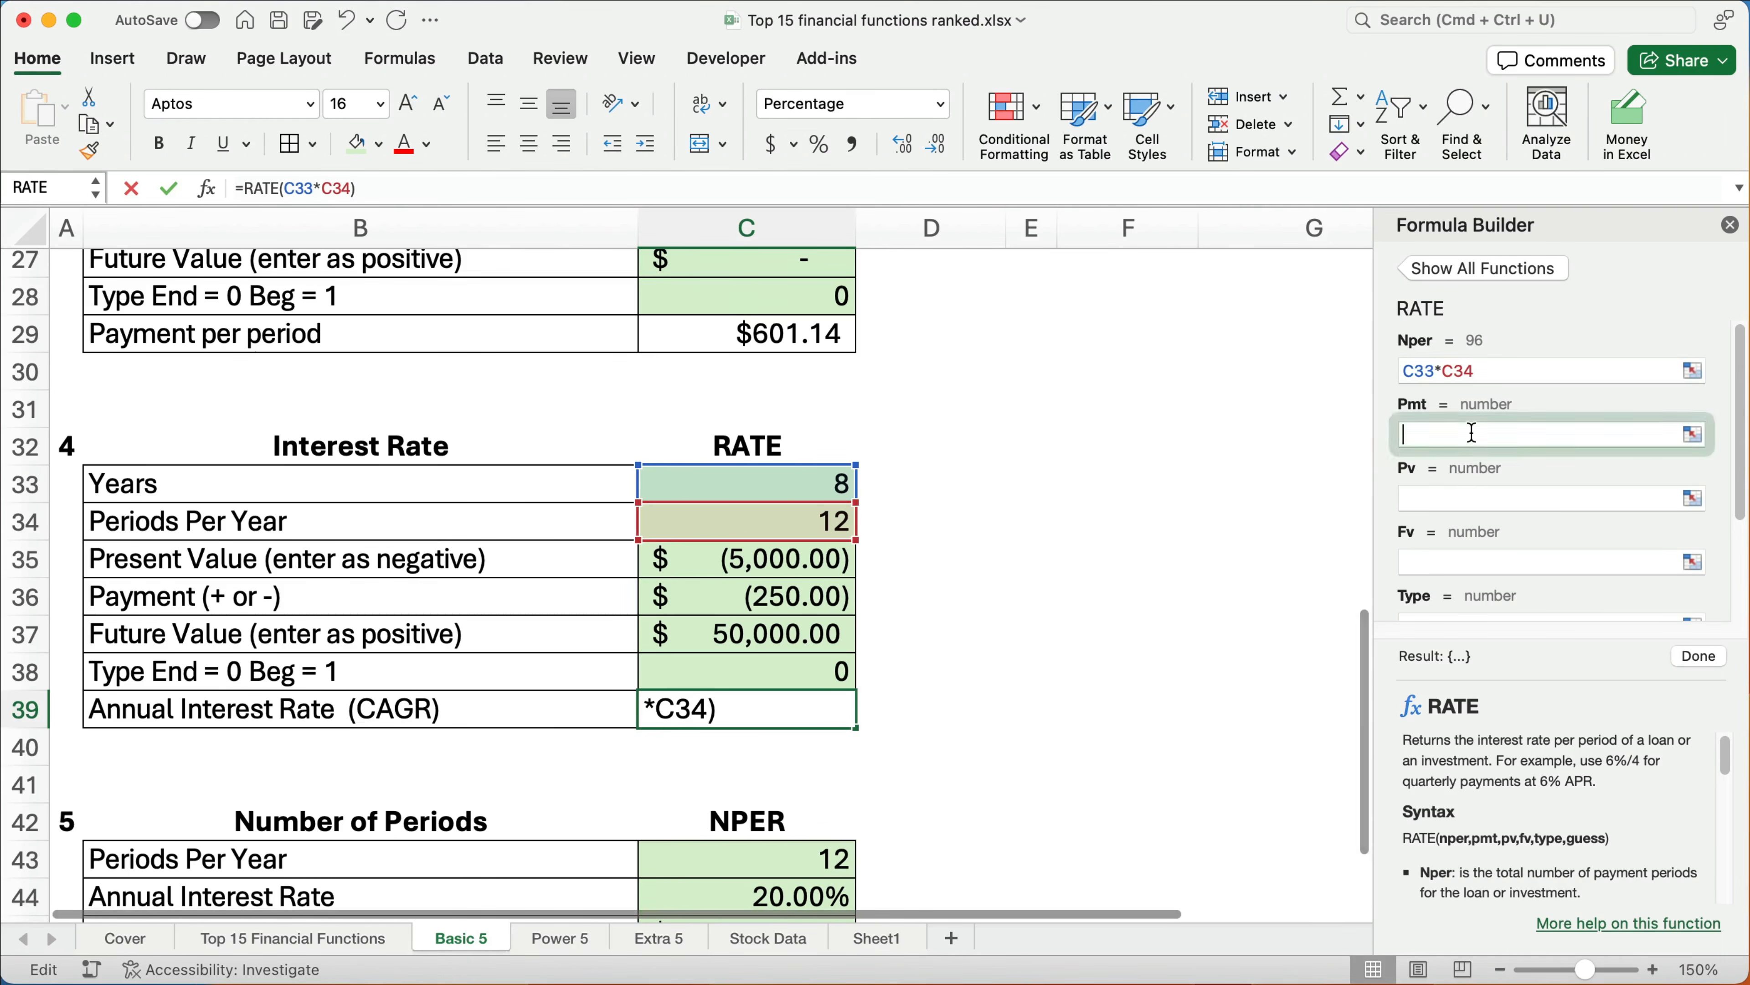
click(824, 597)
click(1428, 507)
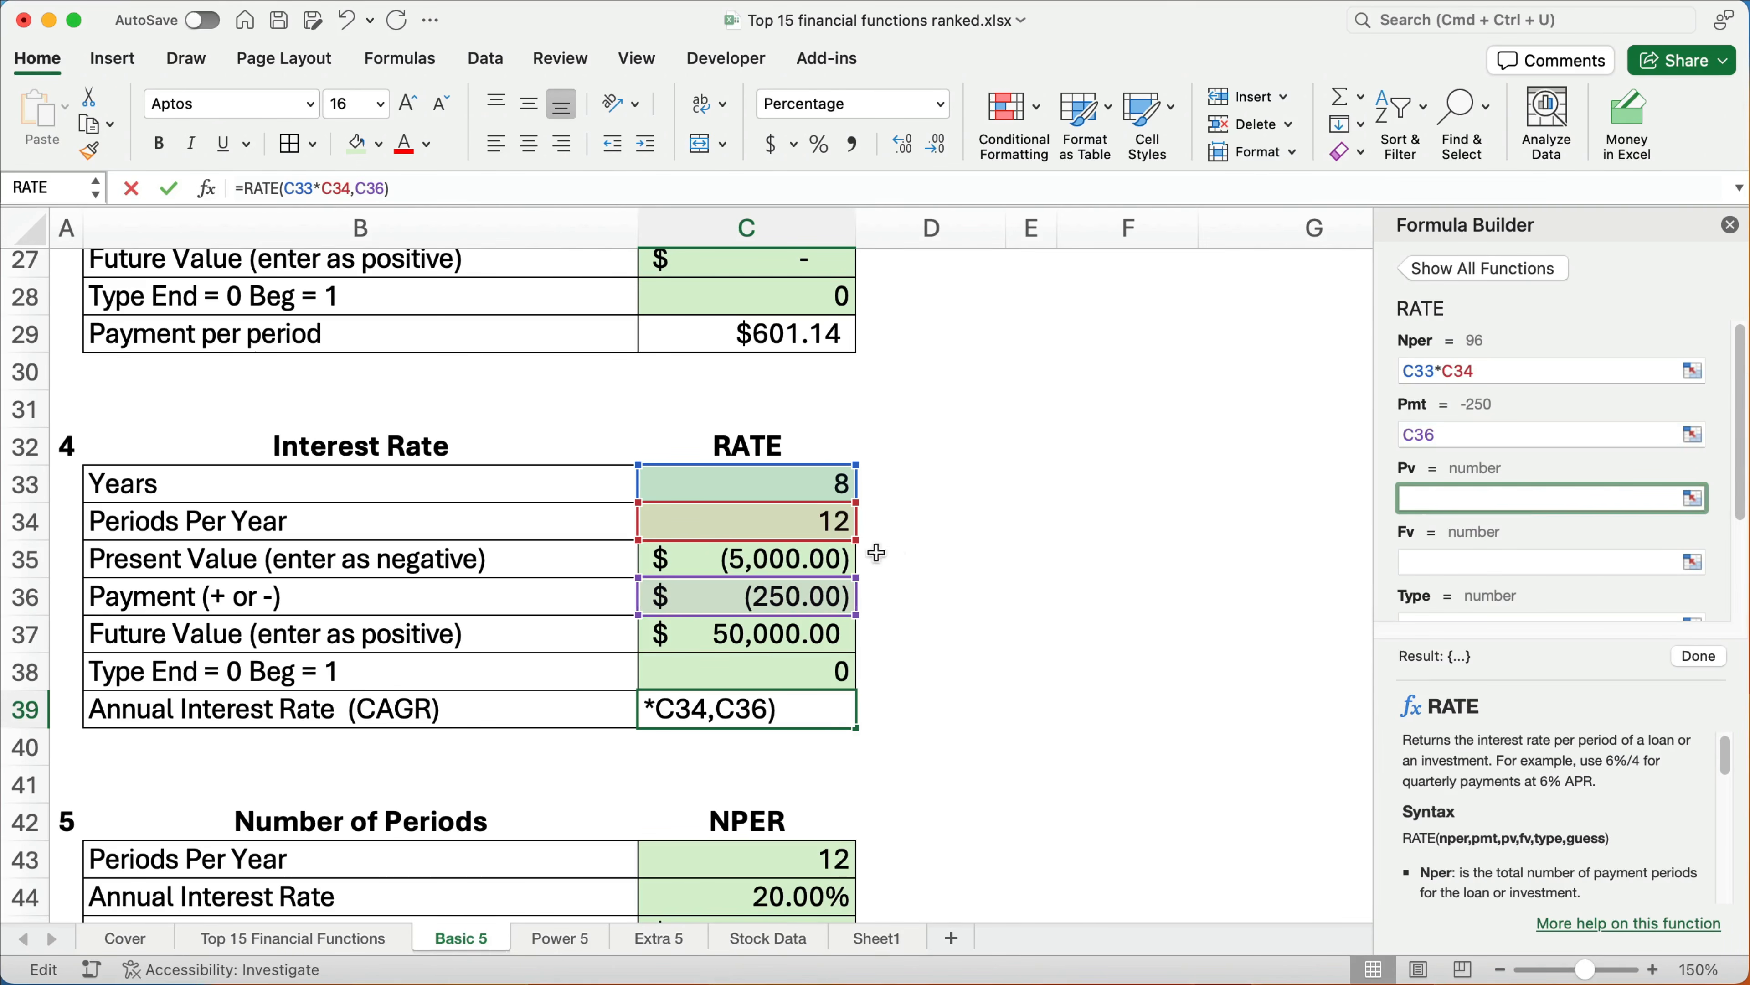
click(815, 557)
click(1419, 562)
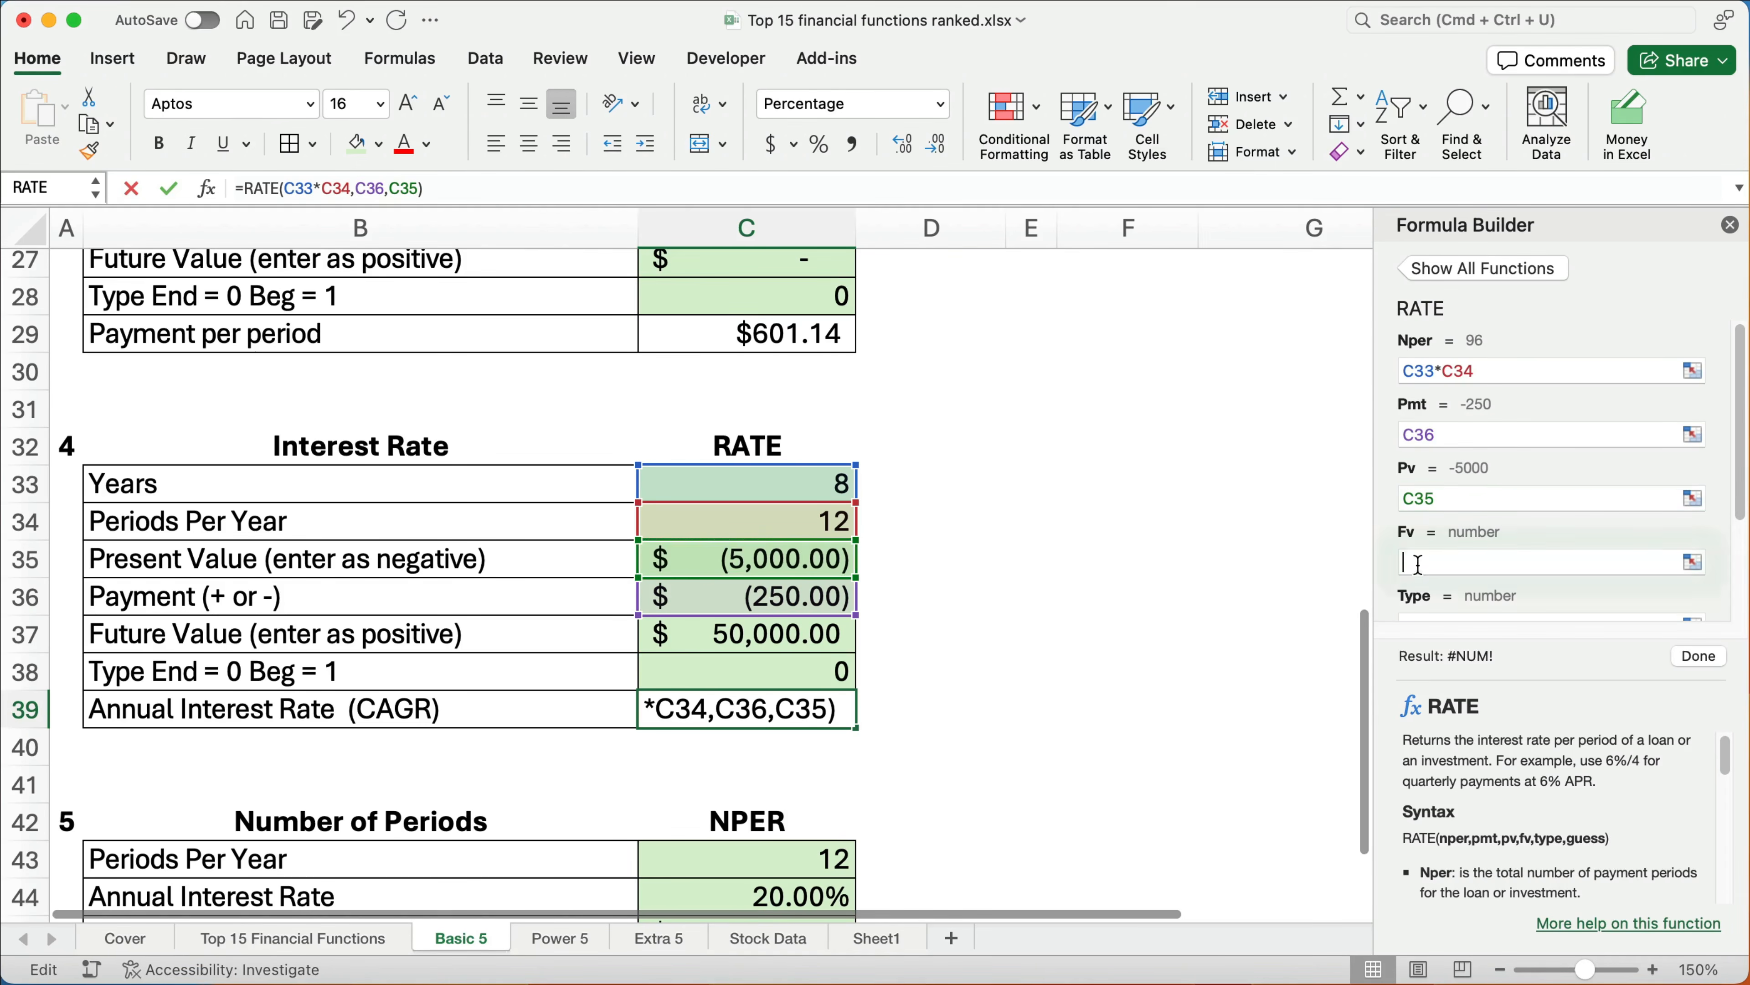
click(763, 629)
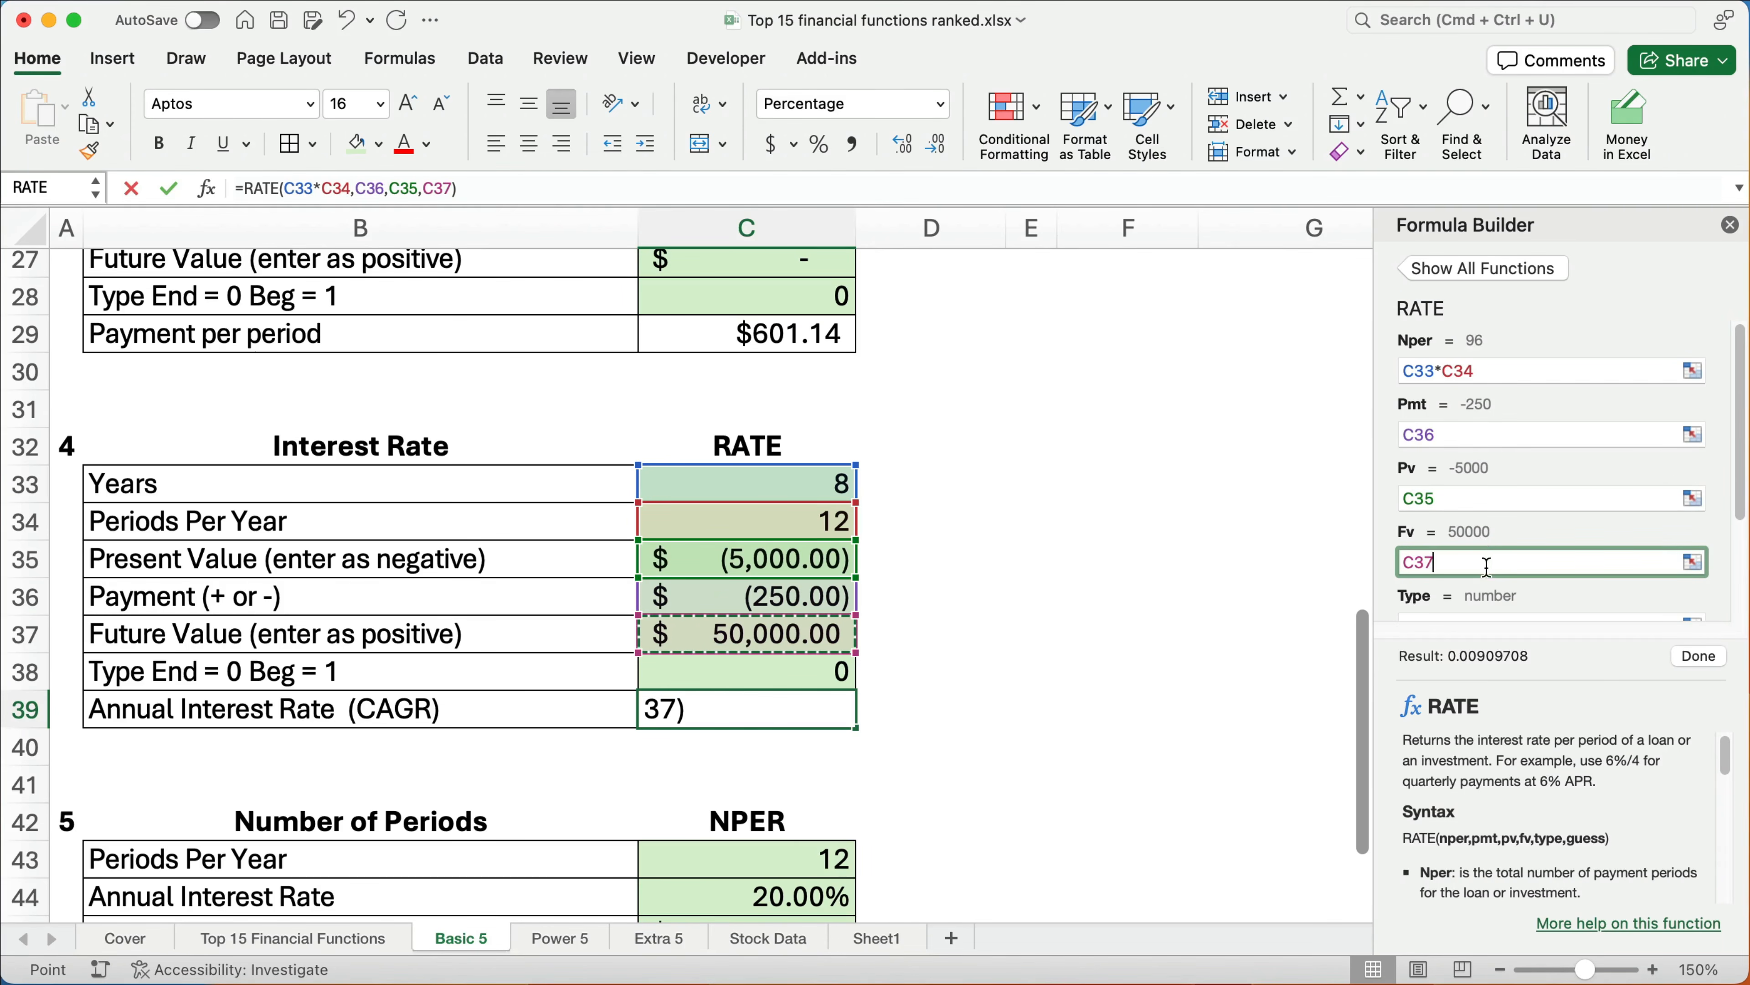
Set RATE's Type argument to C38, leave Guess blank, and complete the function.
scroll(1426, 576, down, 2)
click(1426, 577)
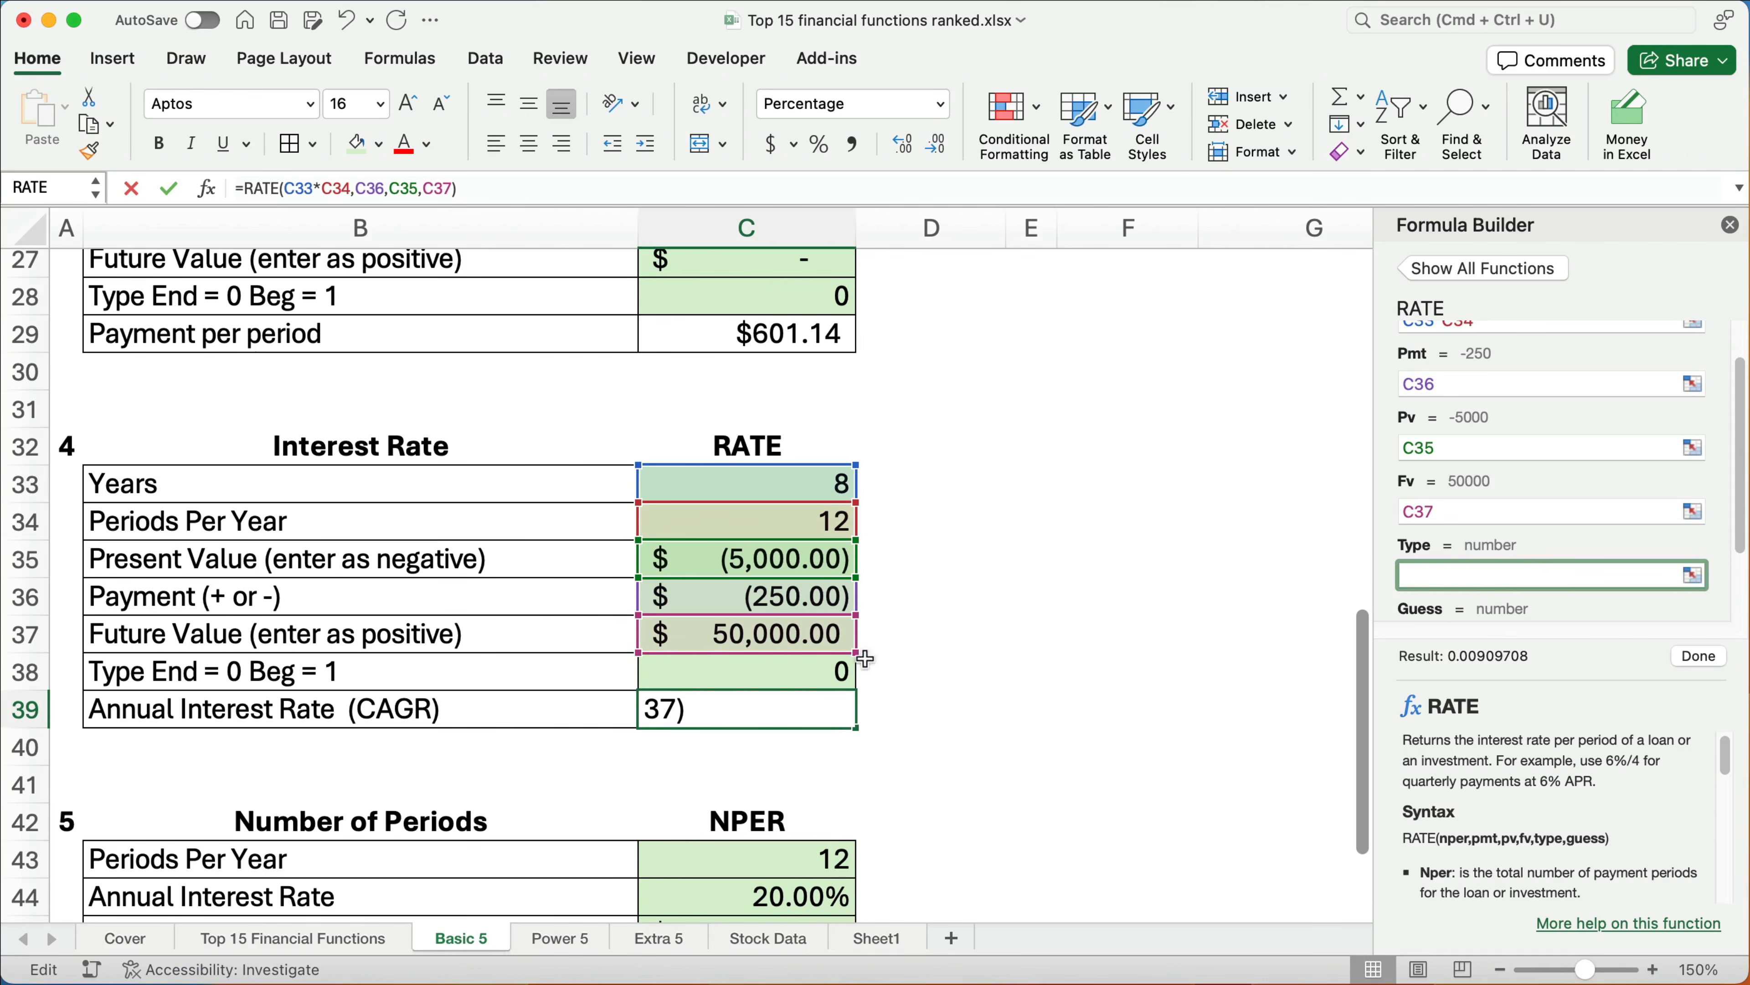
click(820, 674)
scroll(1578, 431, down, 2)
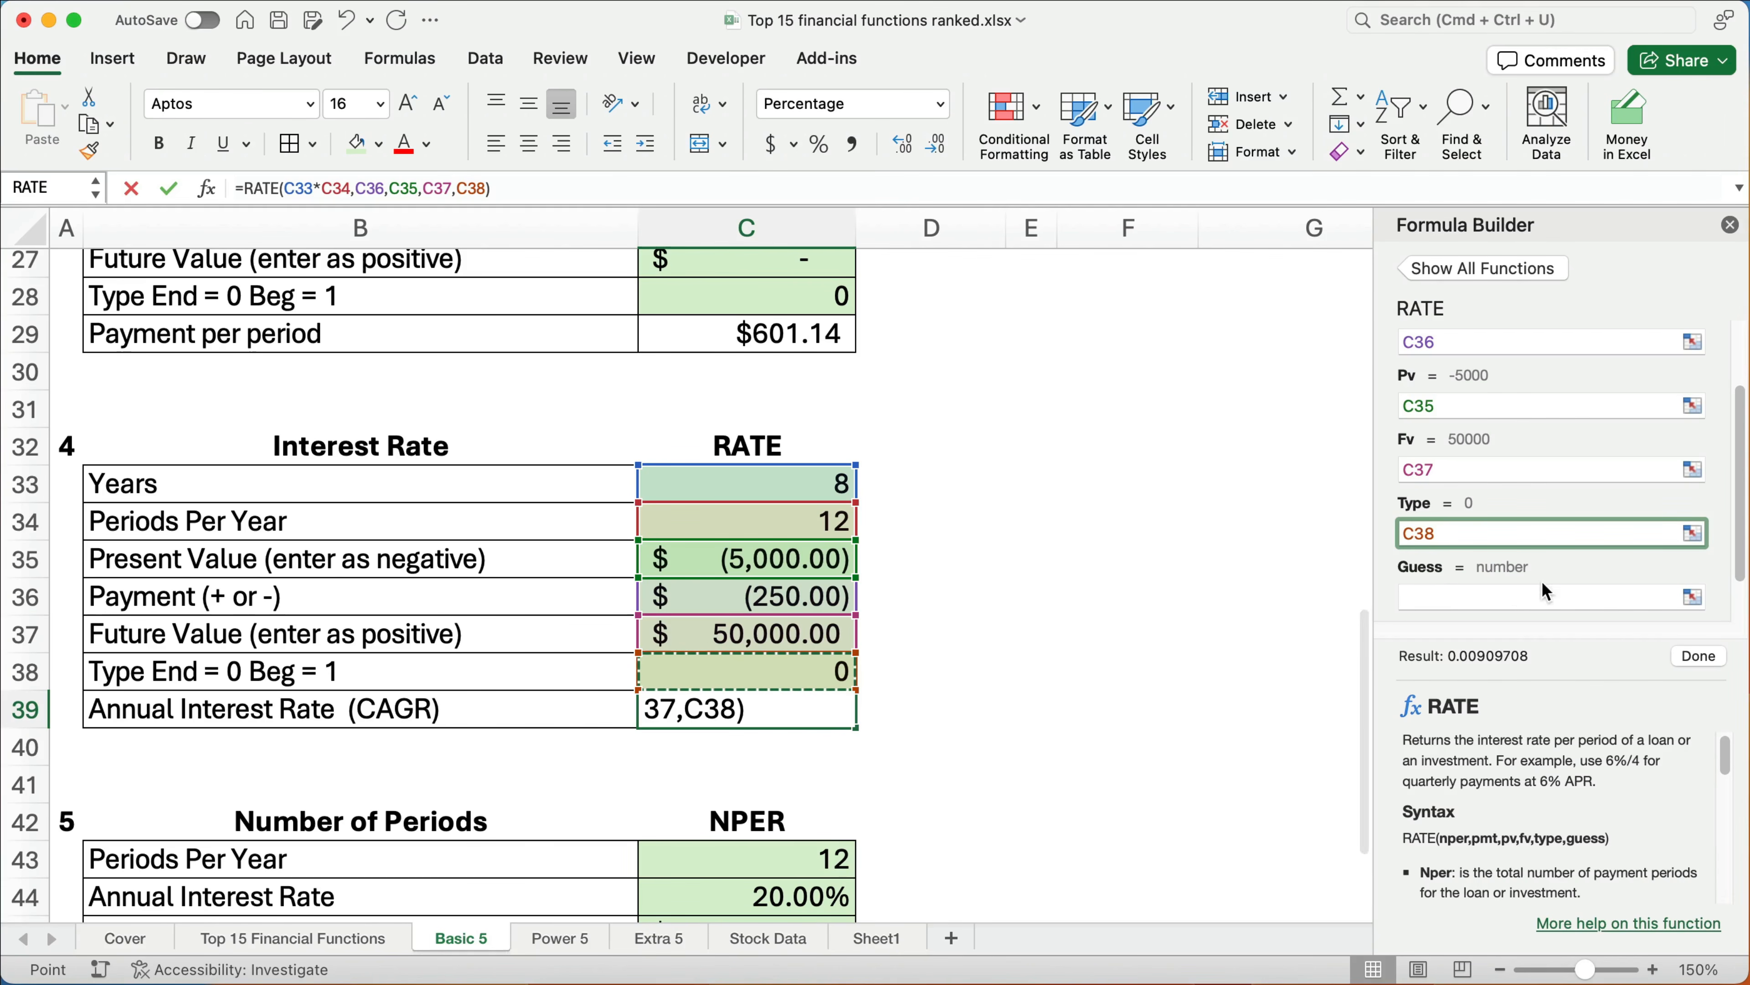
click(1442, 599)
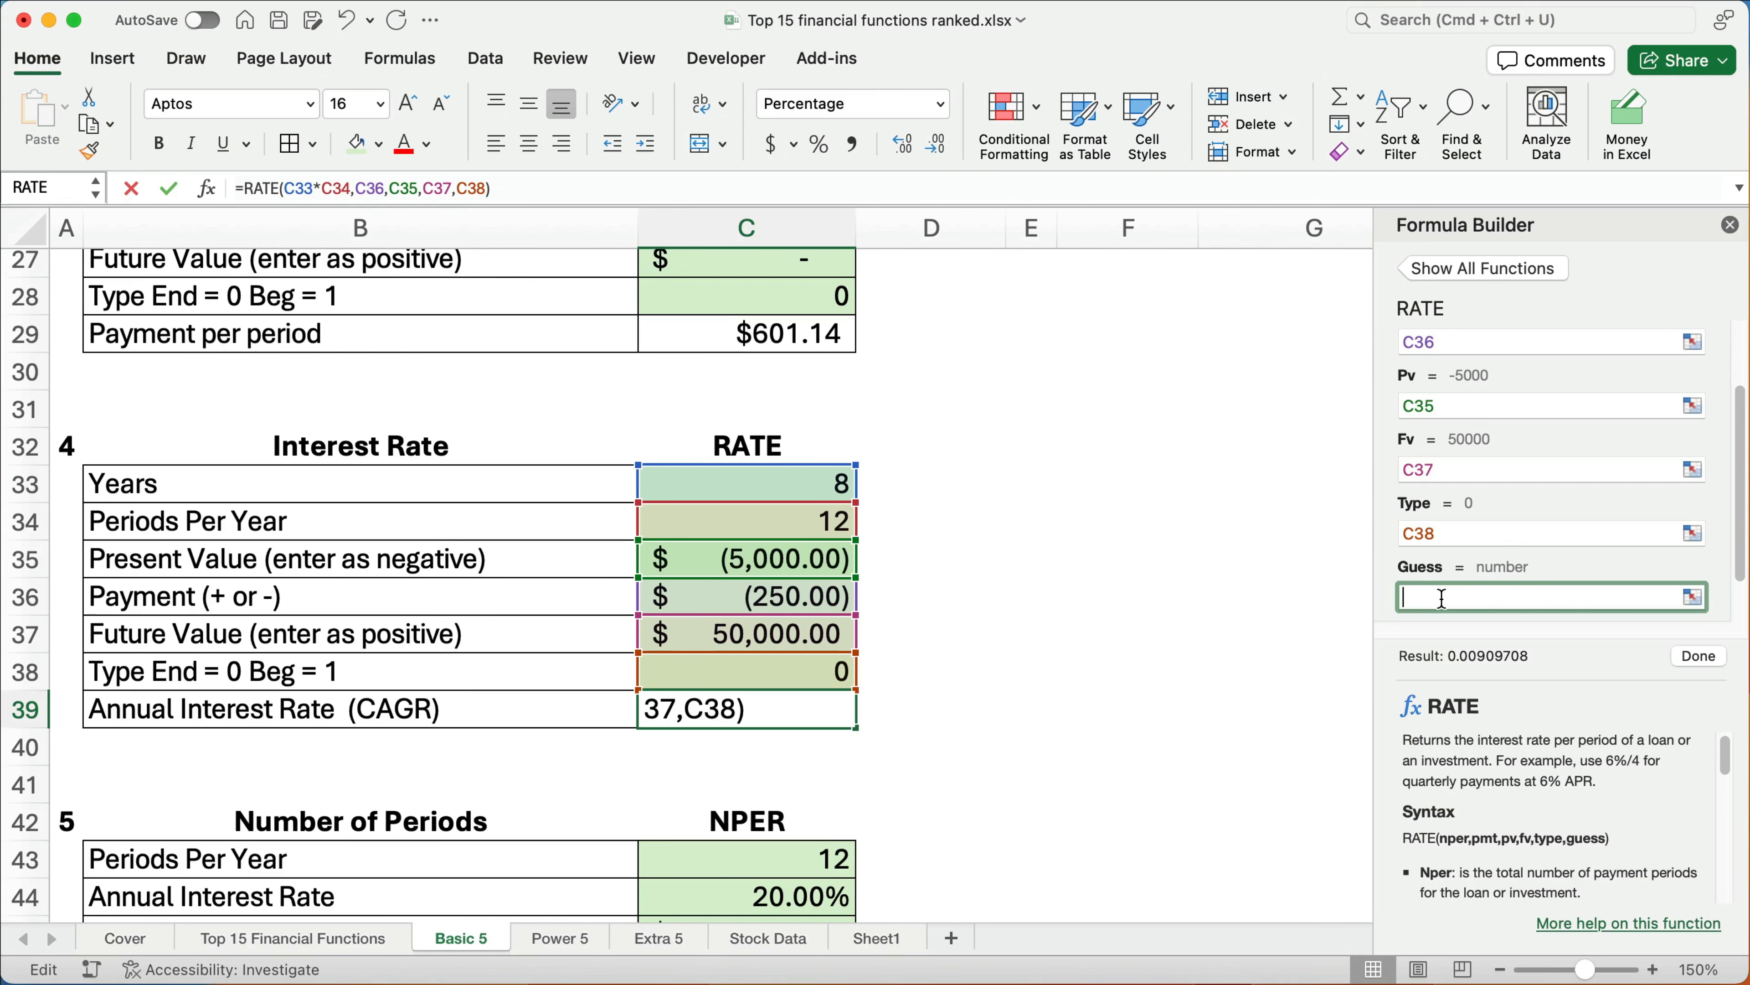
click(1697, 656)
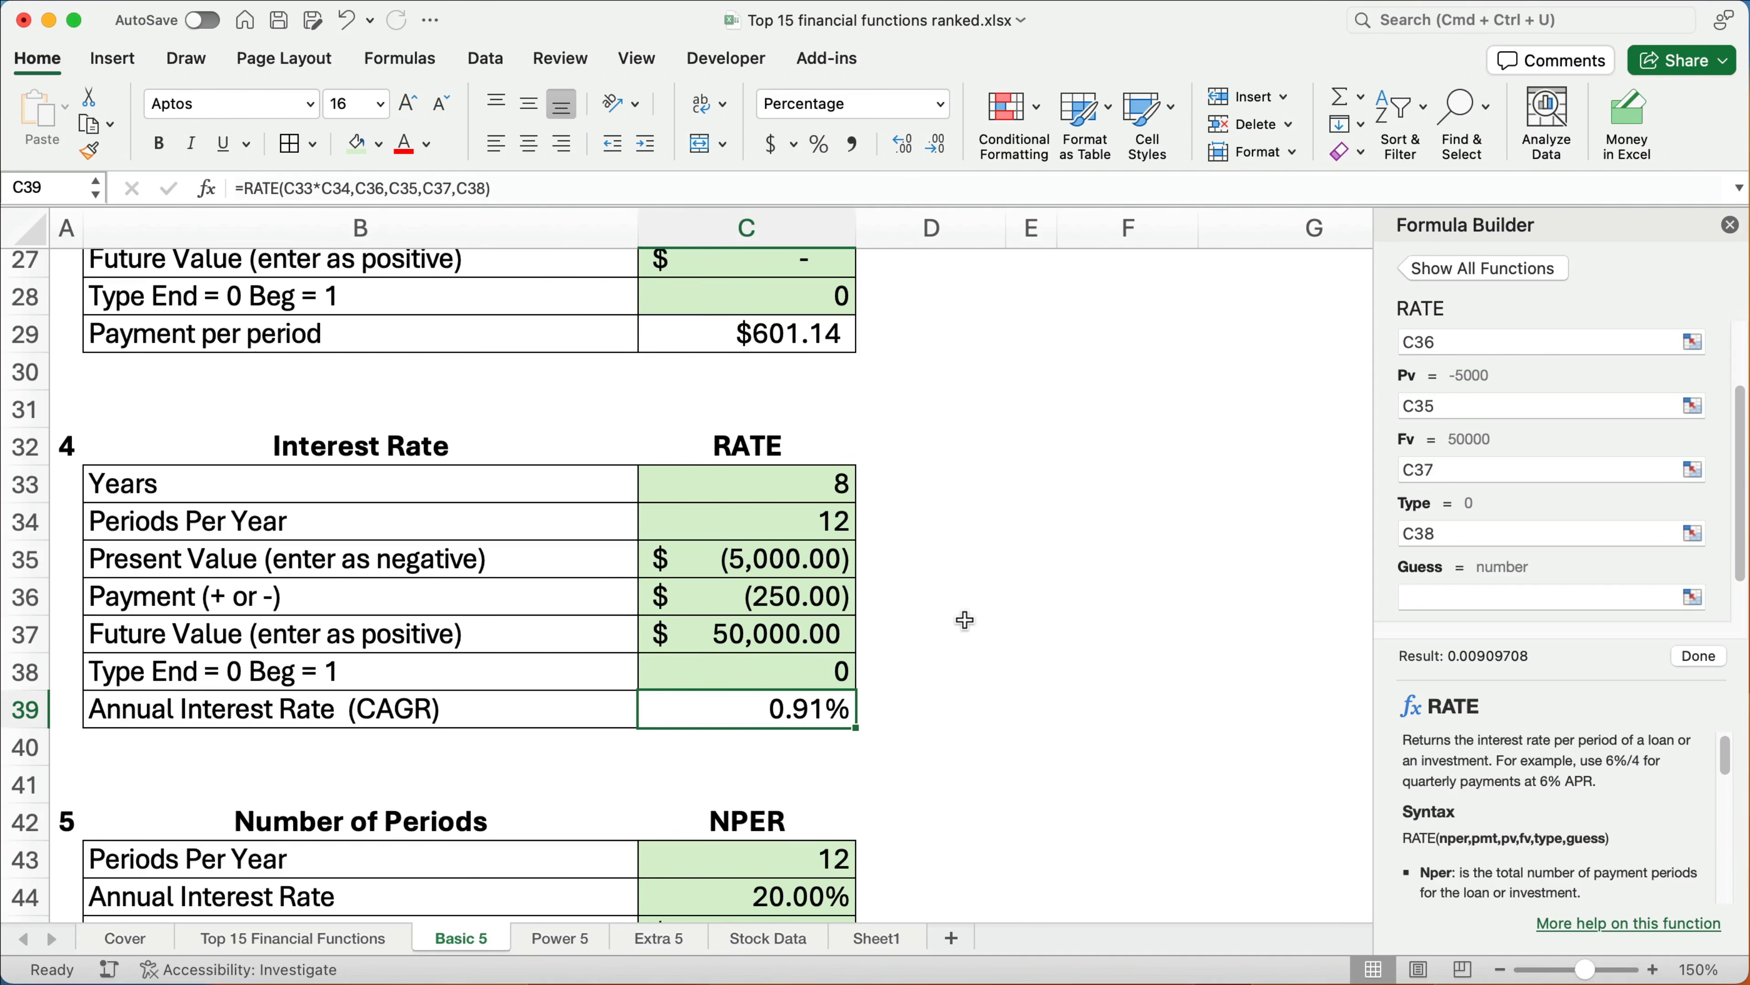
Annualize the rate by adding *C34 to the end of the C39 formula, and close the Formula Builder.
click(584, 194)
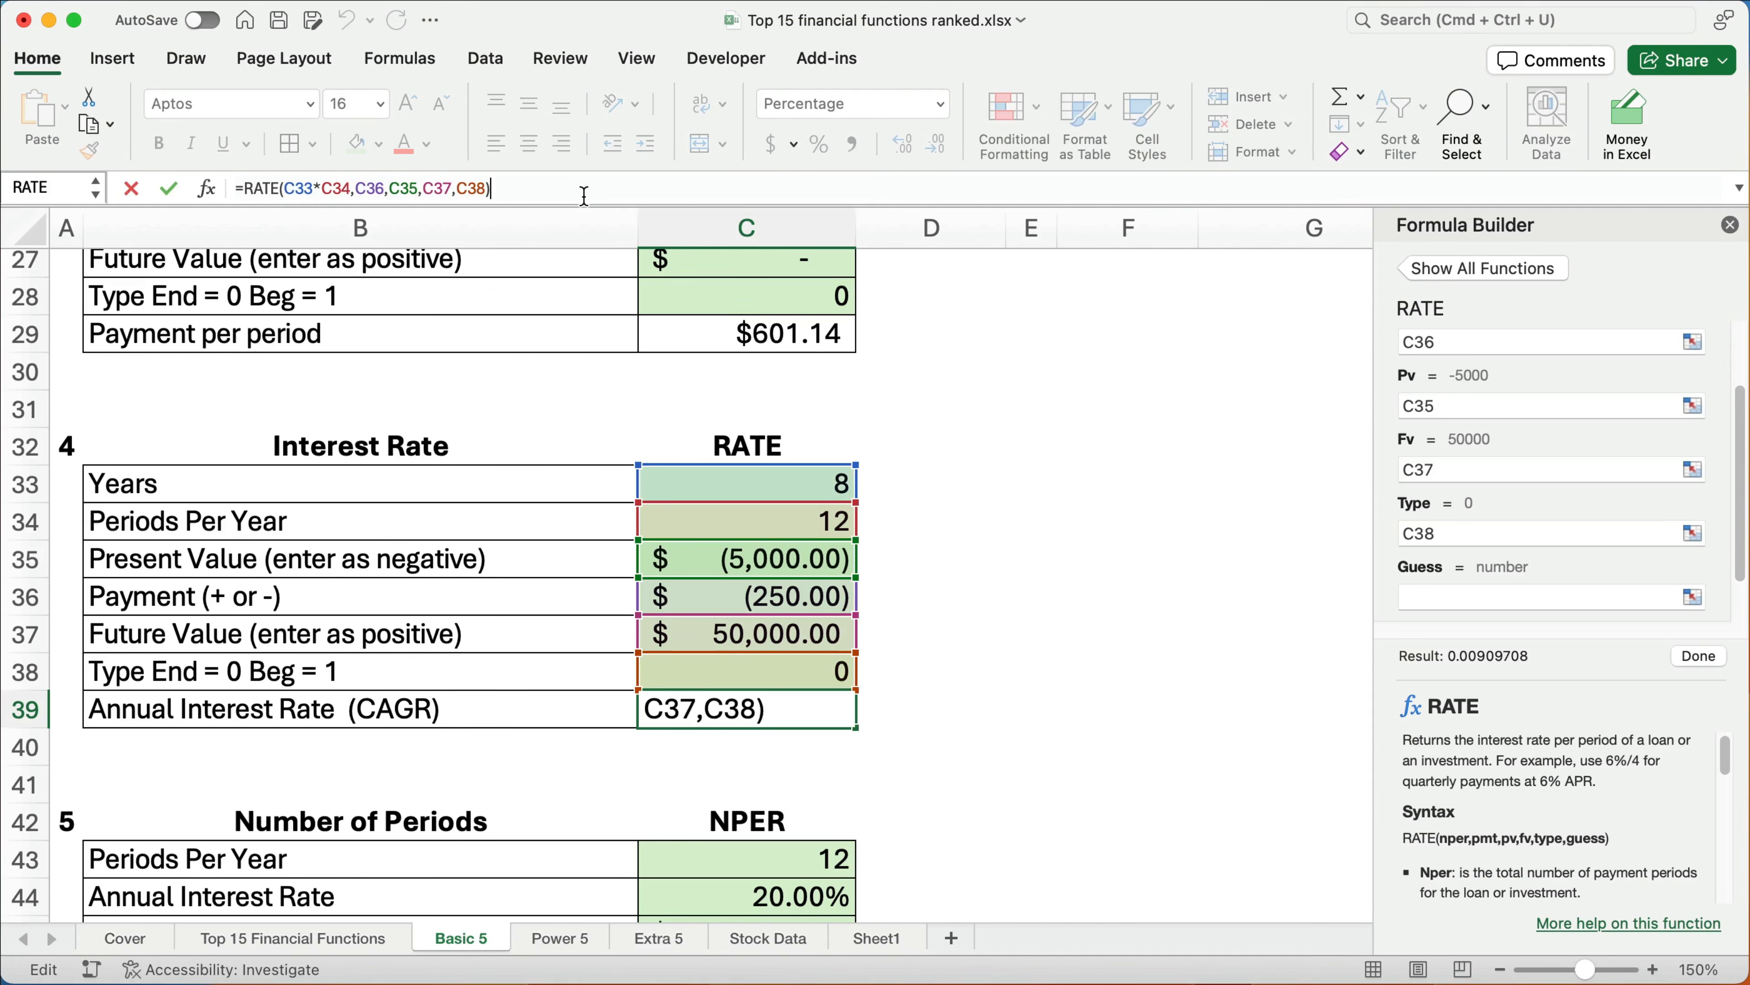
text(*)
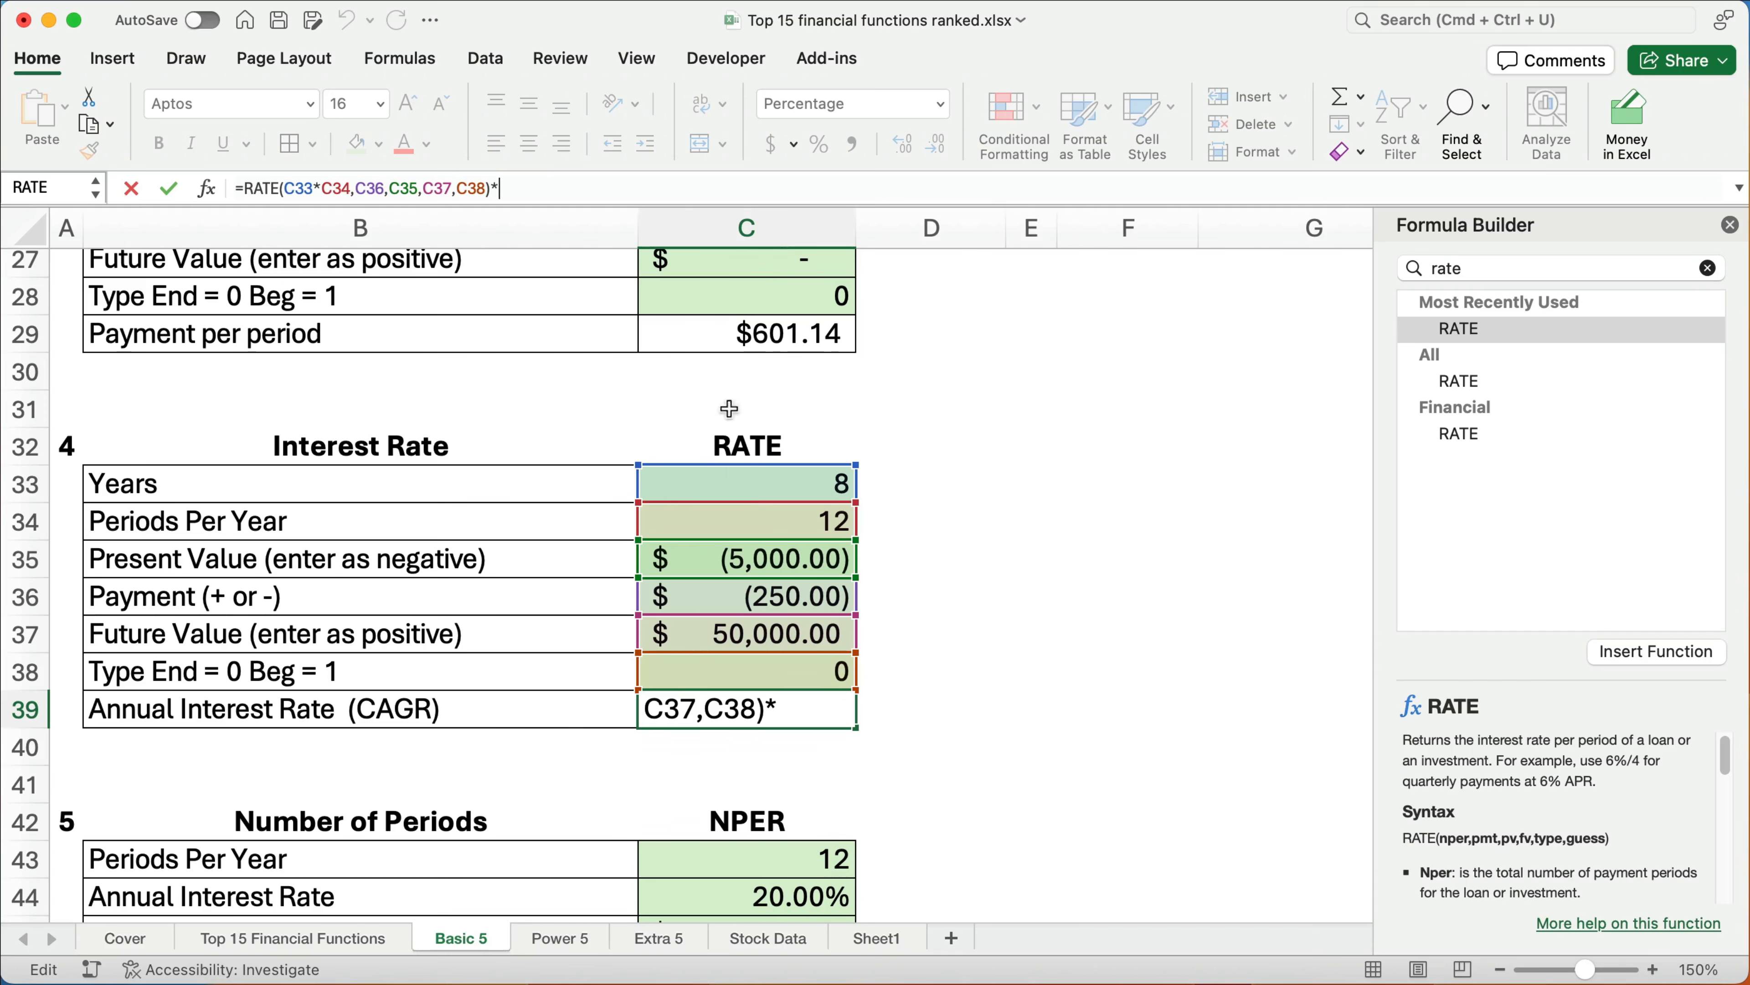
click(782, 535)
key(Return)
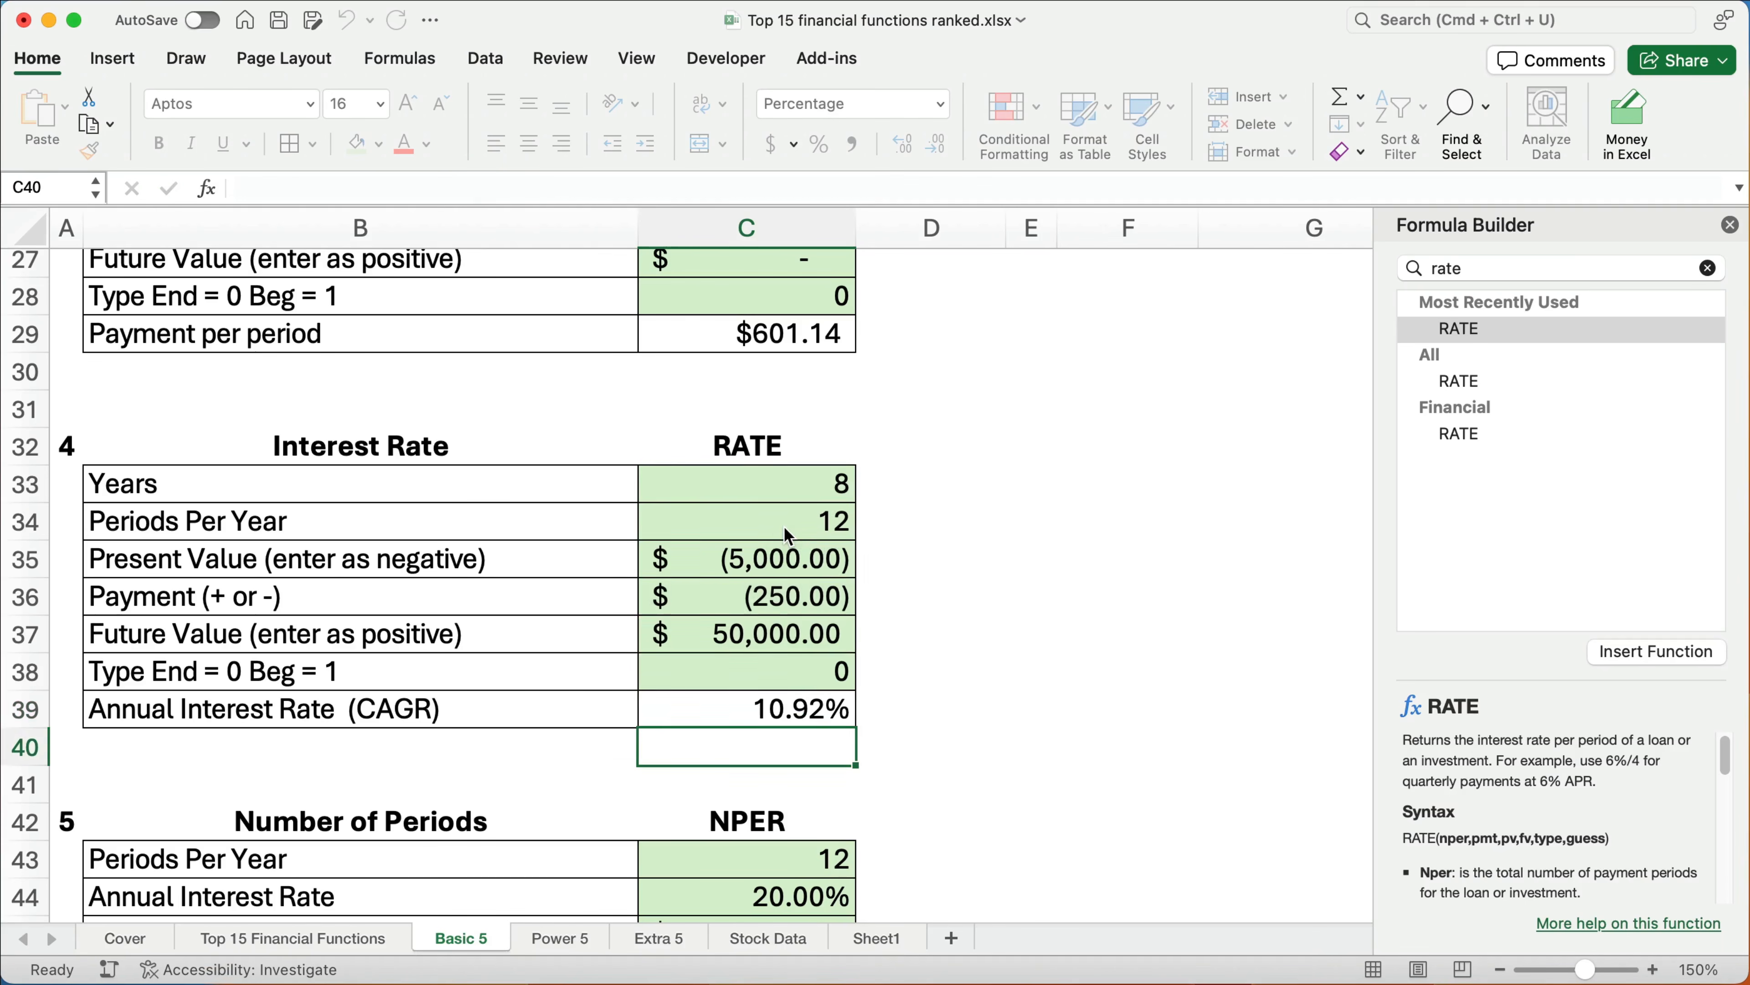
click(812, 716)
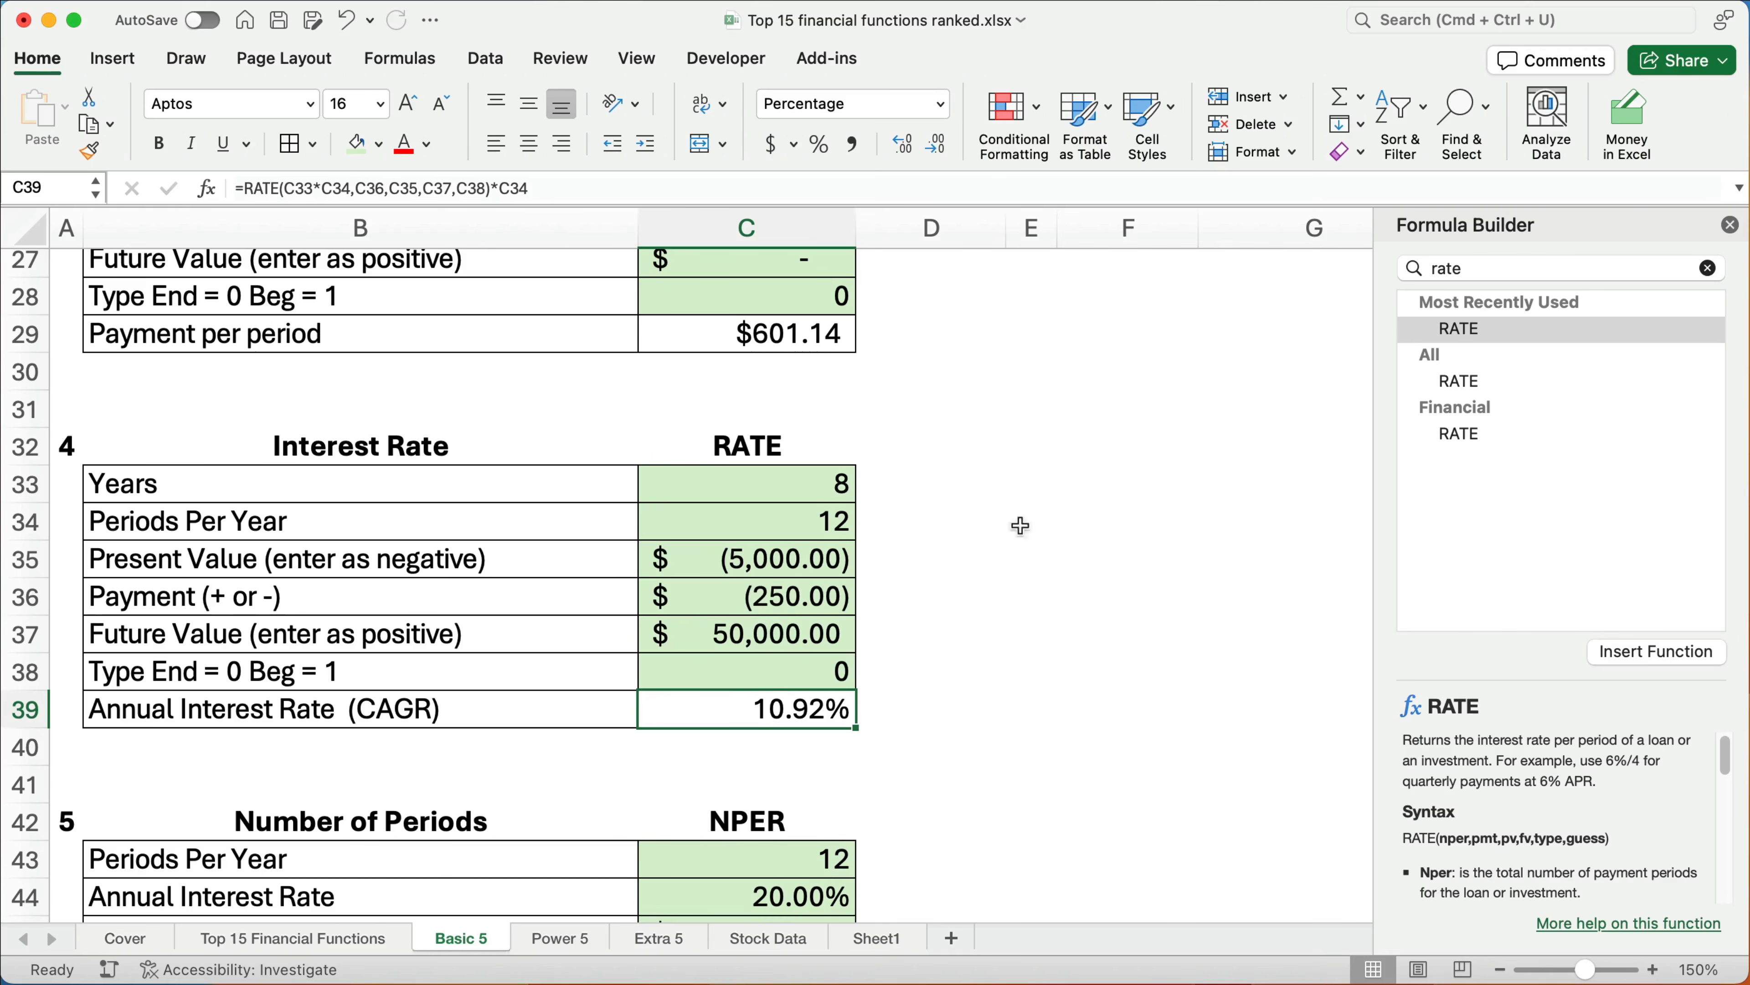
click(1730, 225)
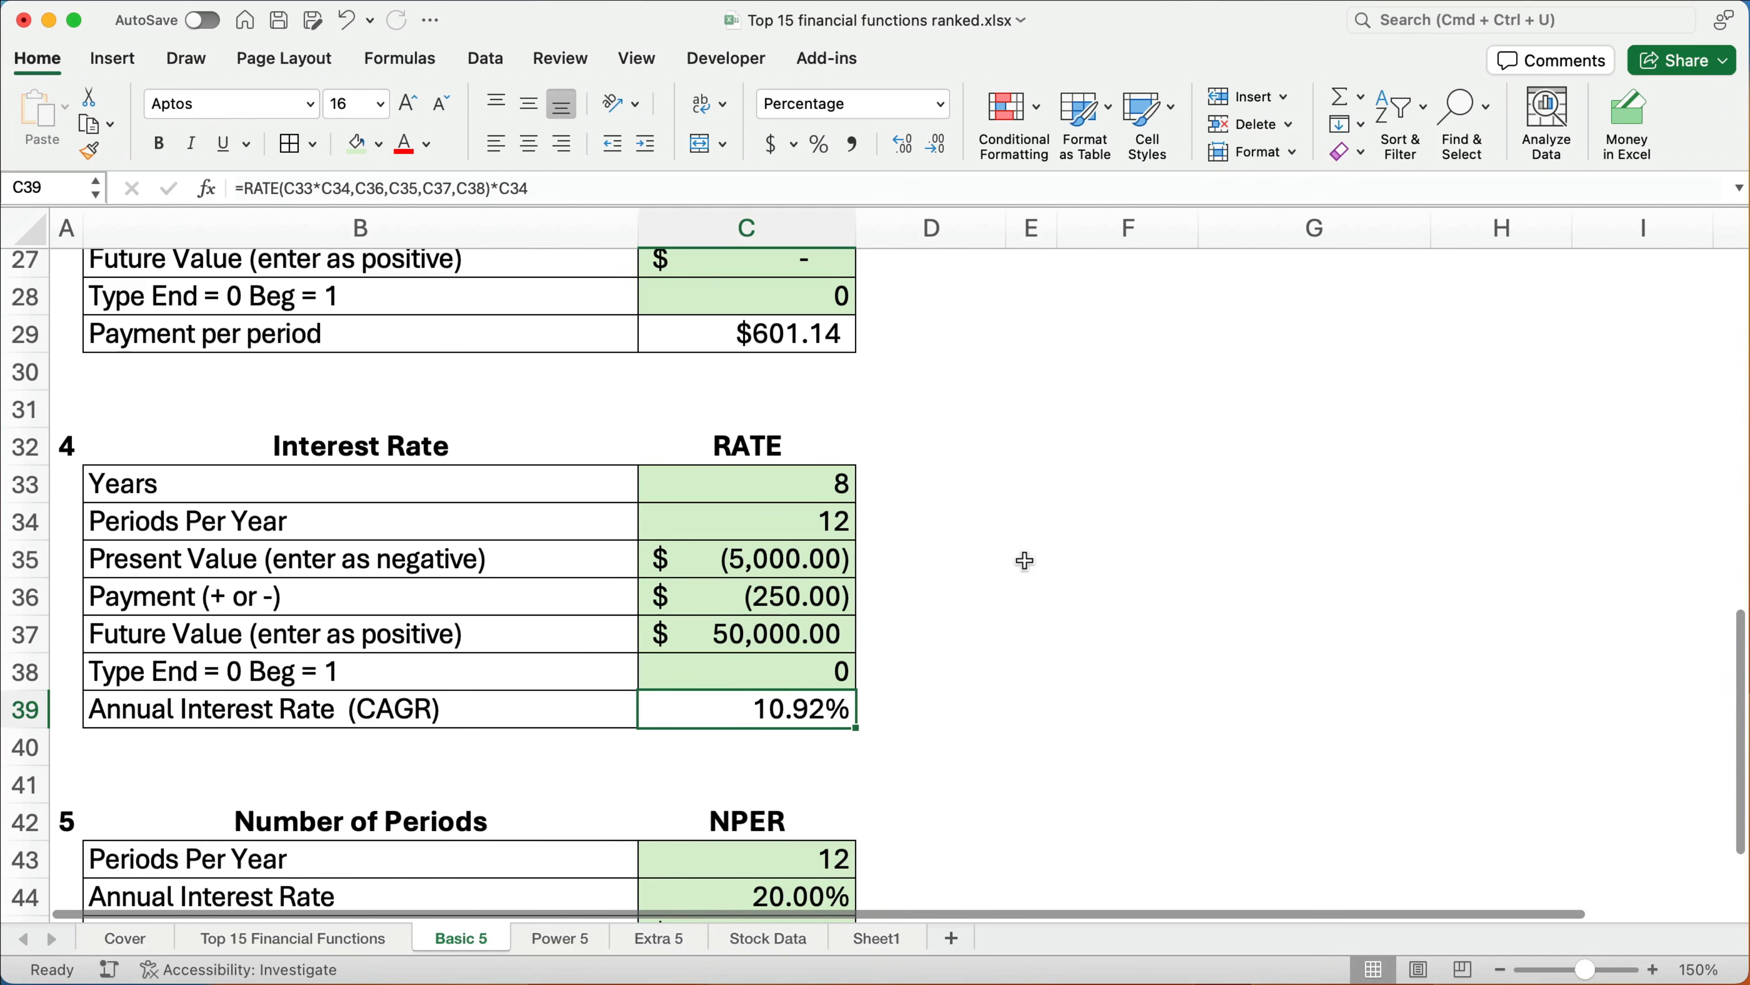
Set the Interest Rate template's payment in C36 to 0.
click(812, 557)
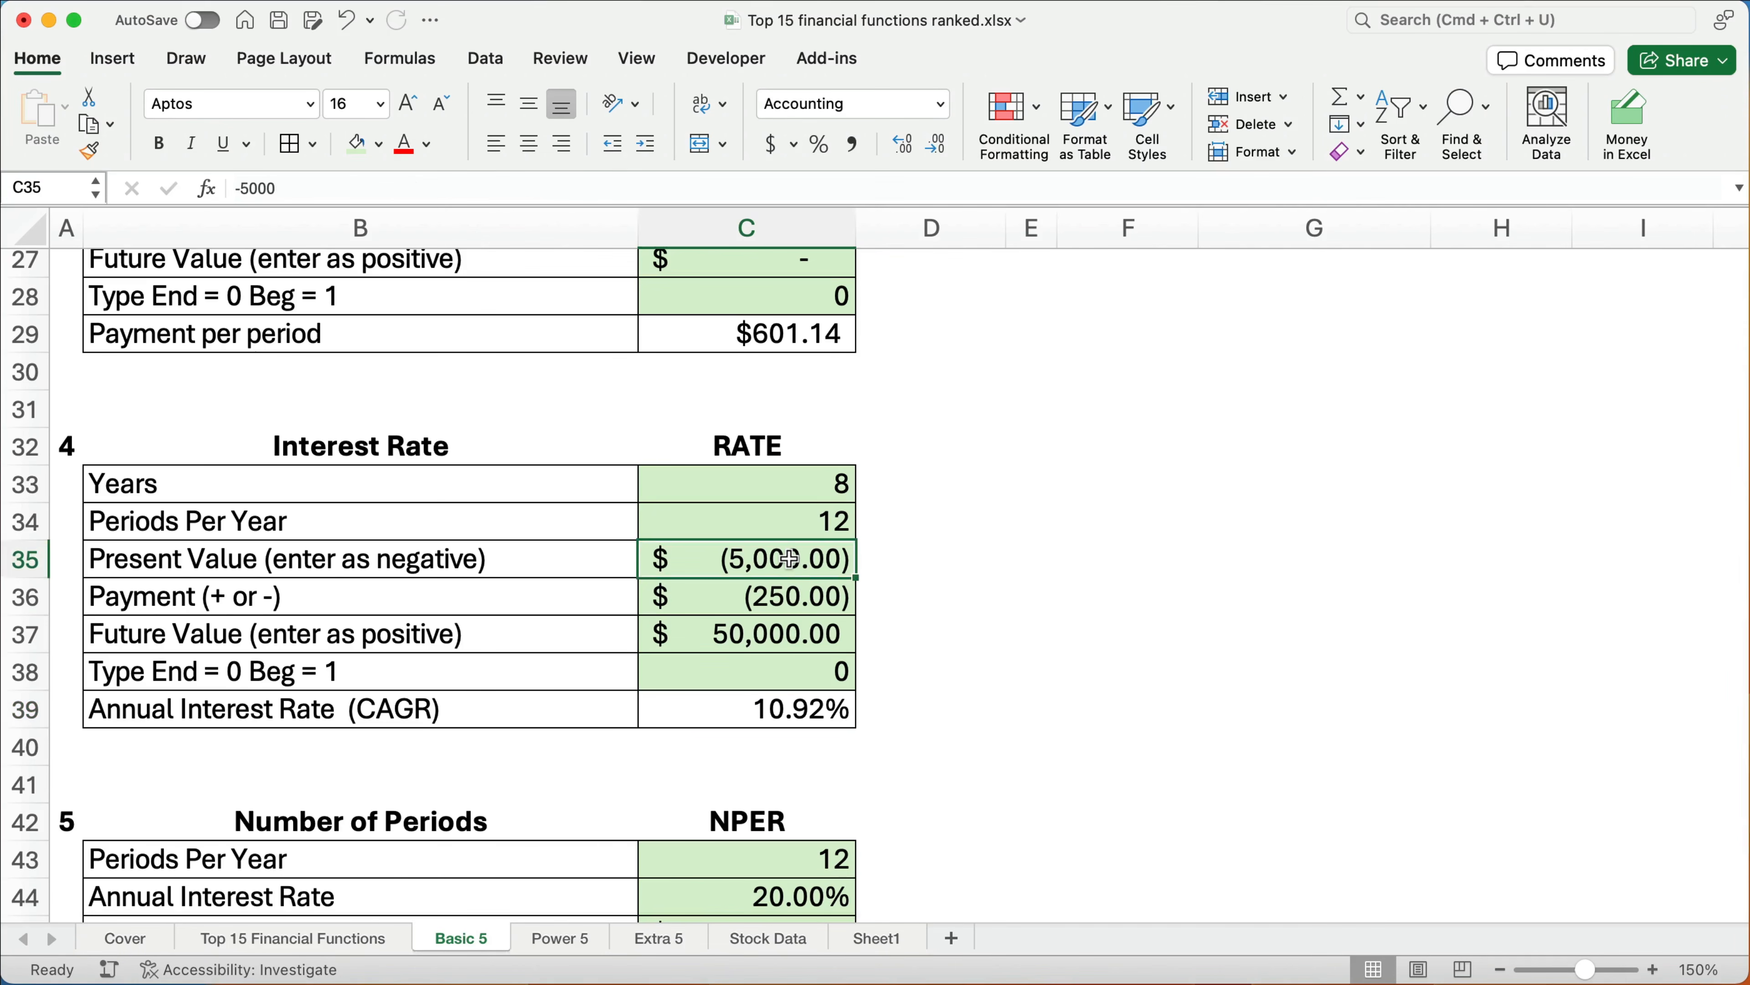
click(784, 590)
text(0)
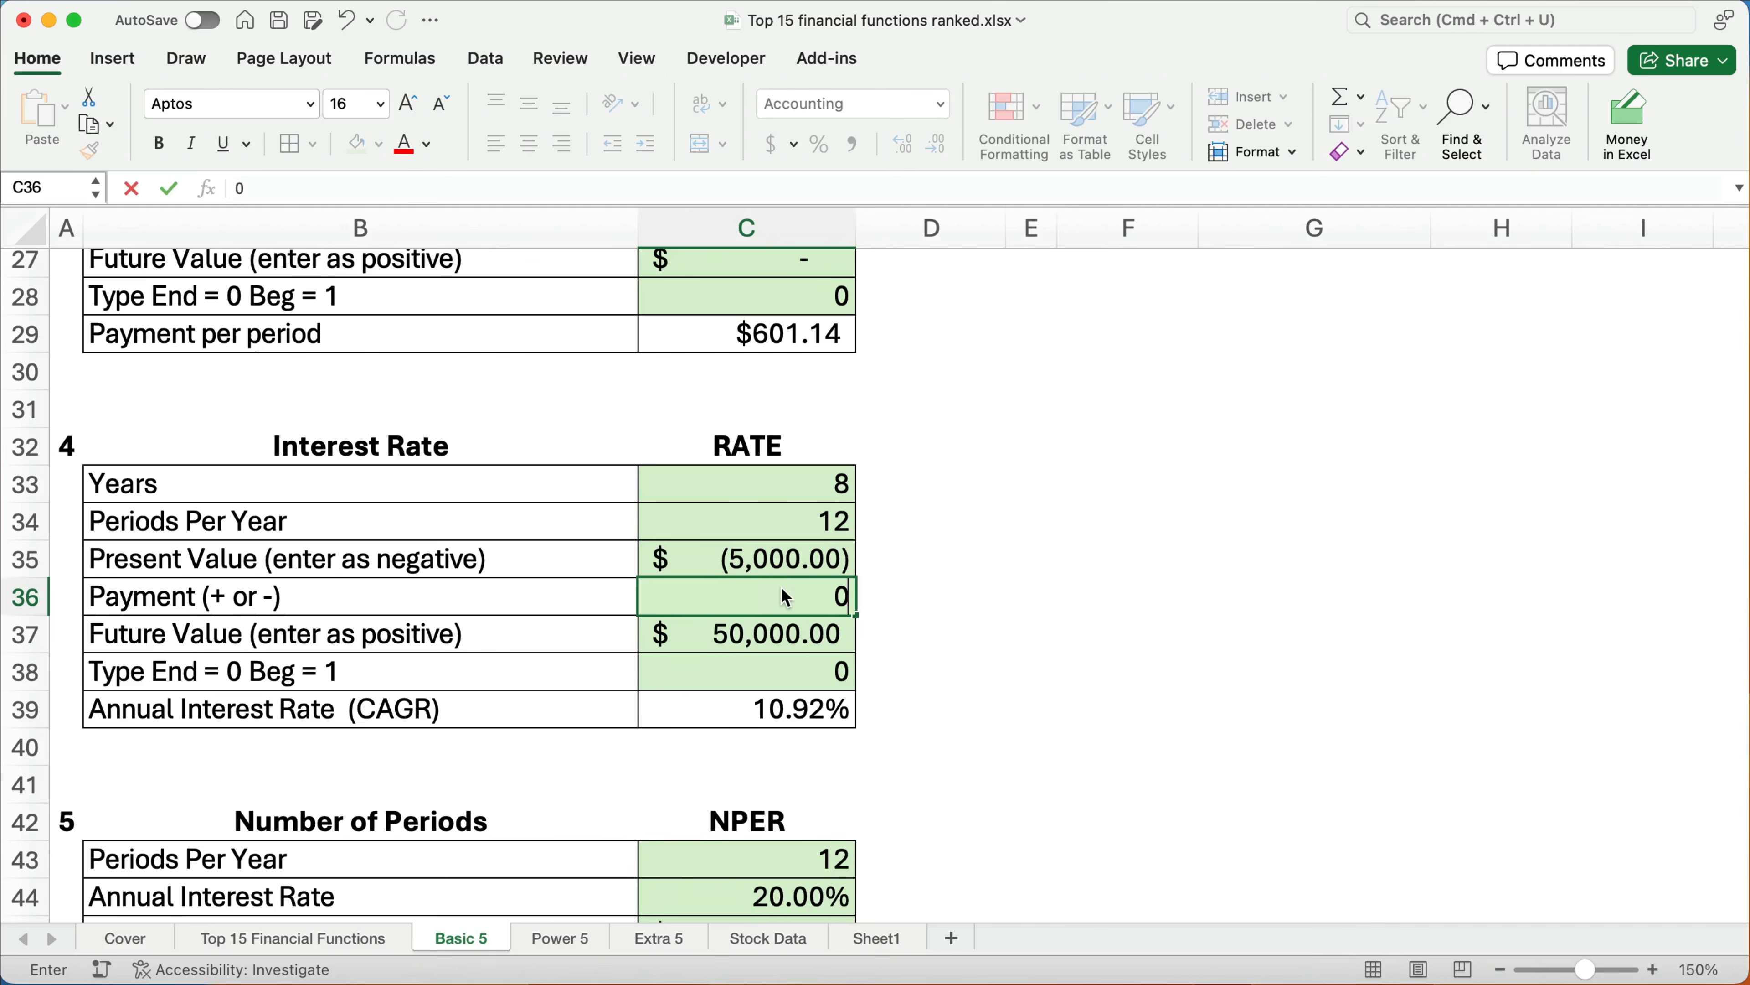
key(Return)
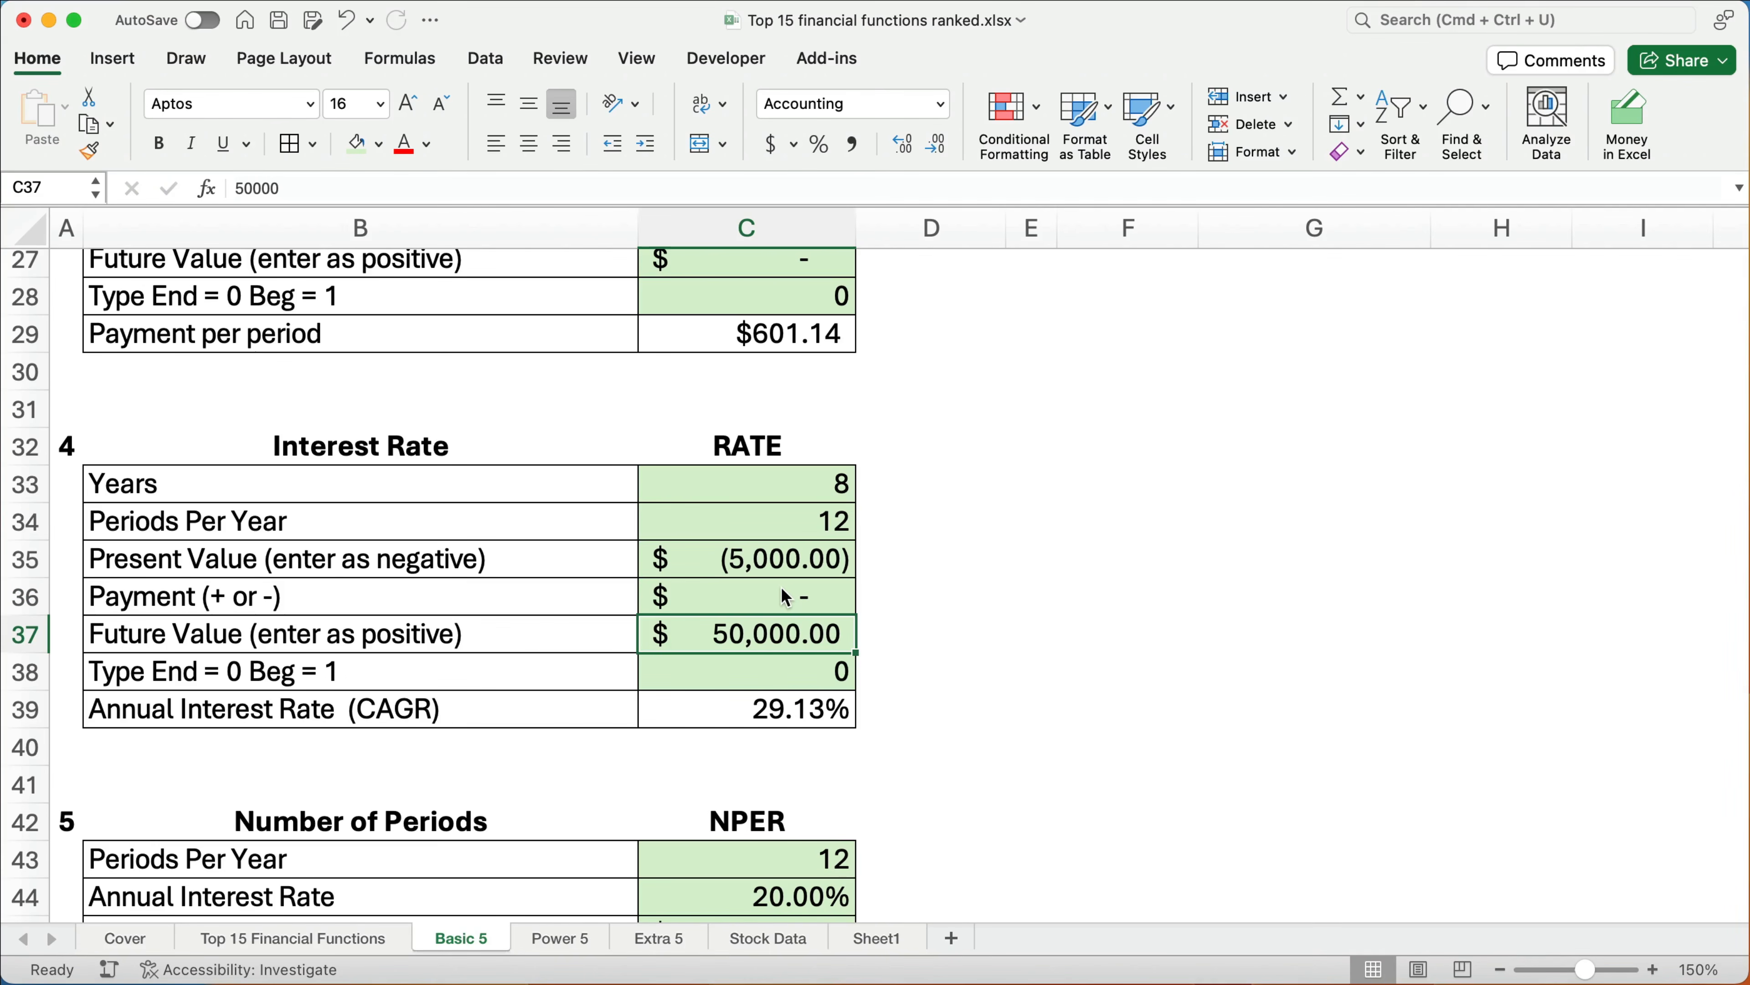
Set the Interest Rate template's present value in C35 to -10000.
click(758, 562)
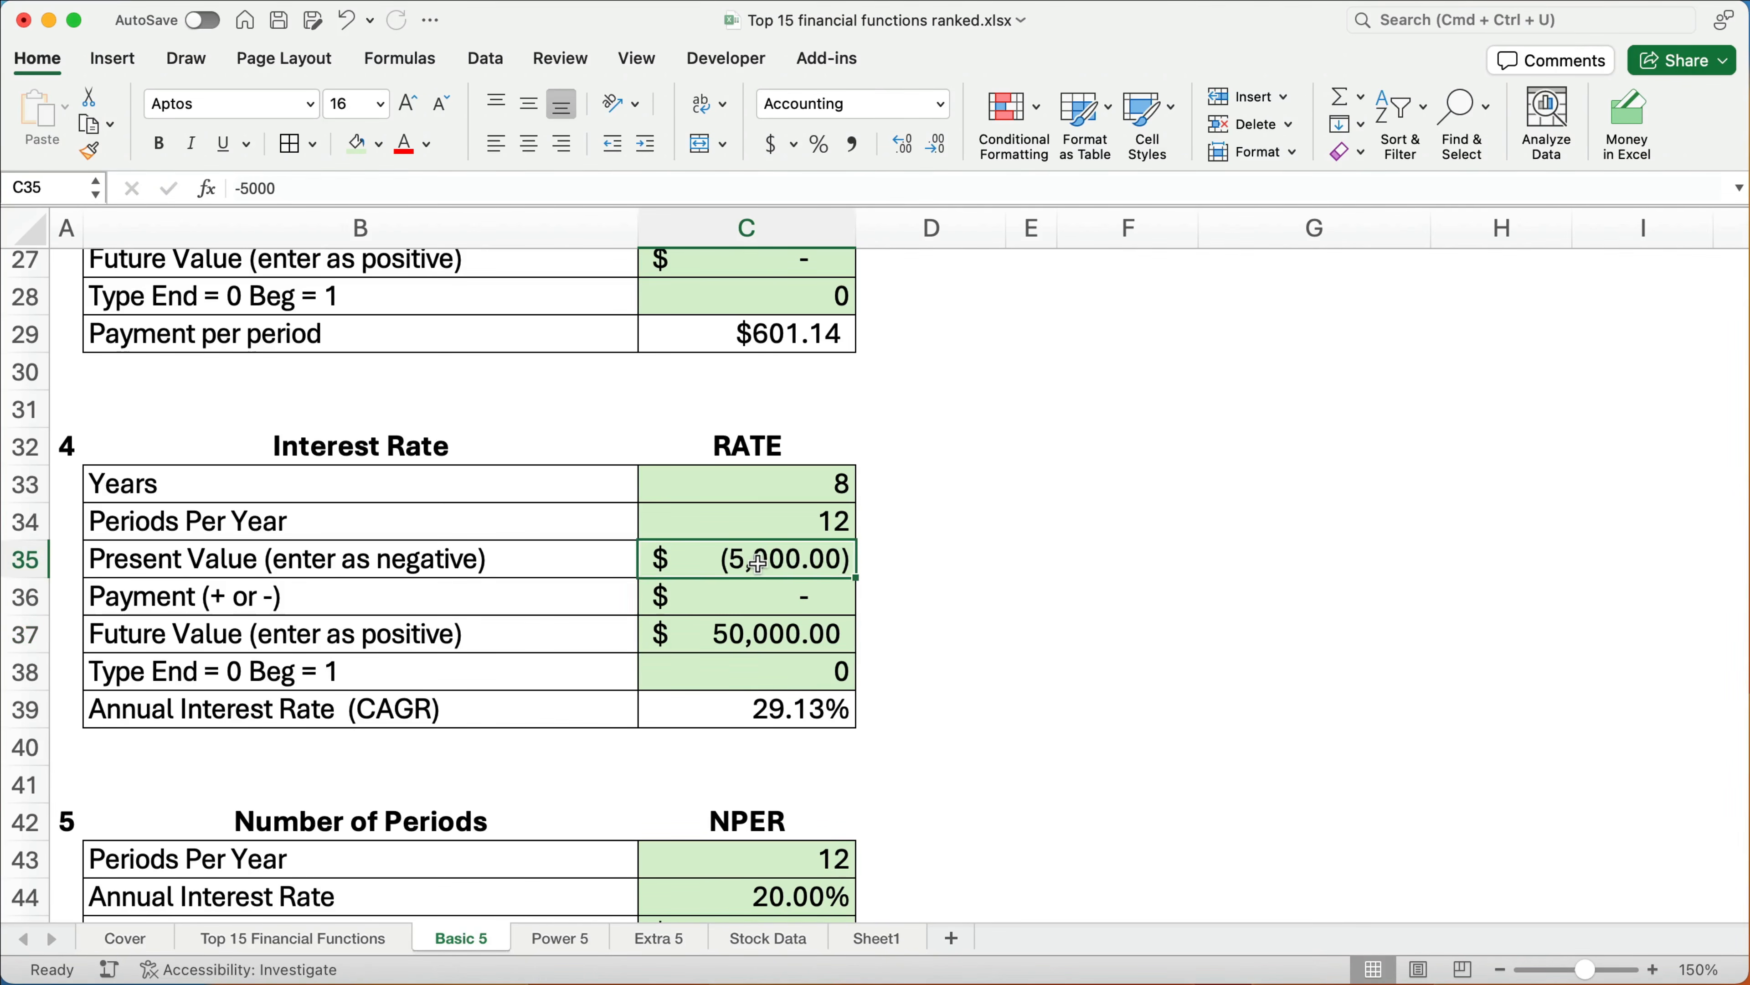
text(-10000)
key(Return)
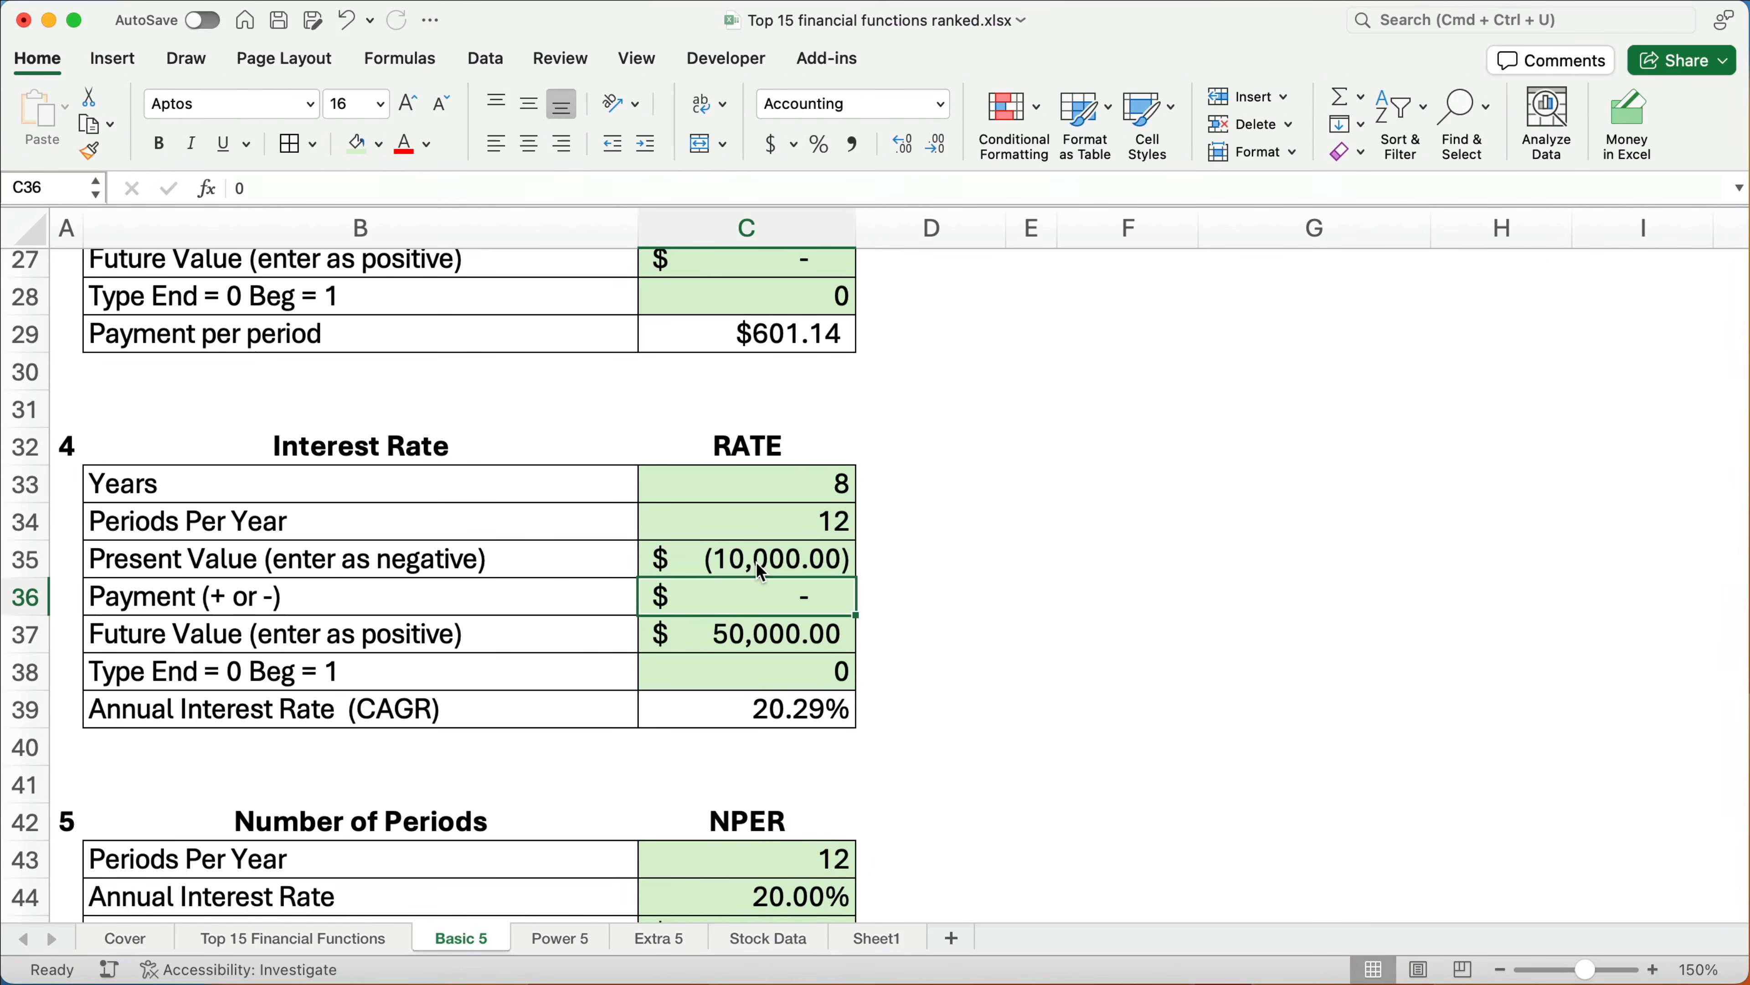
text(1)
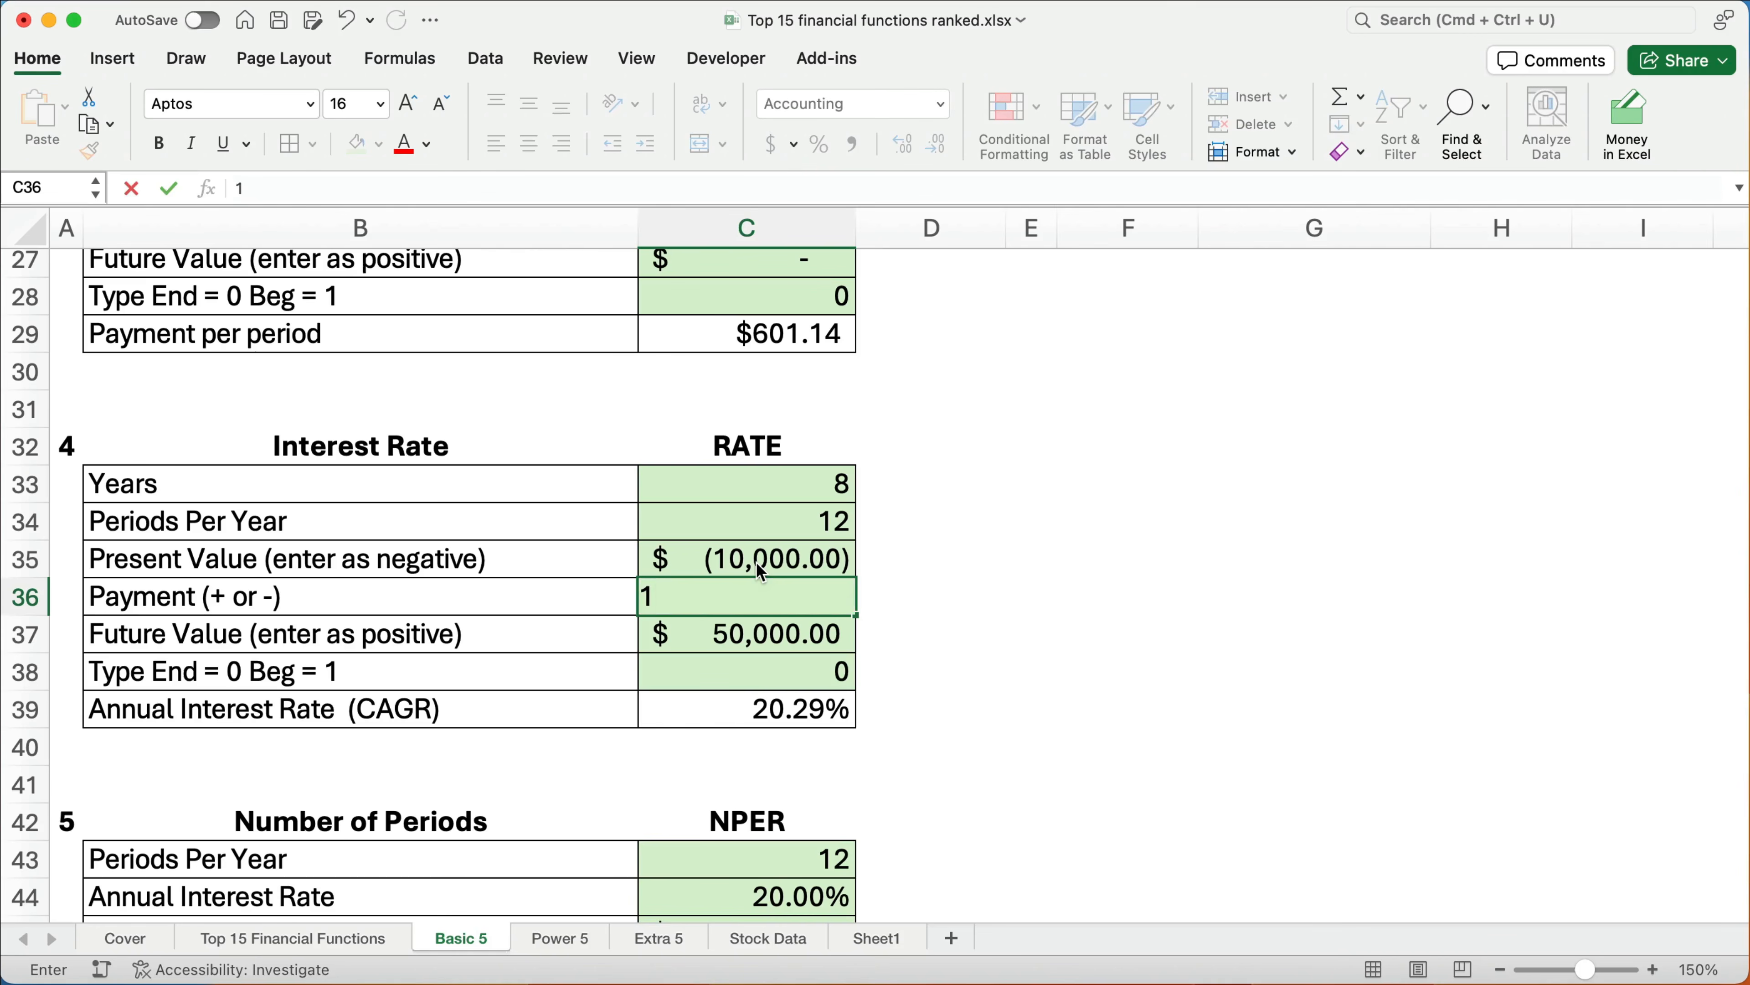
key(Escape)
Try a positive present value of 10000 in C35 of the Interest Rate template.
click(761, 572)
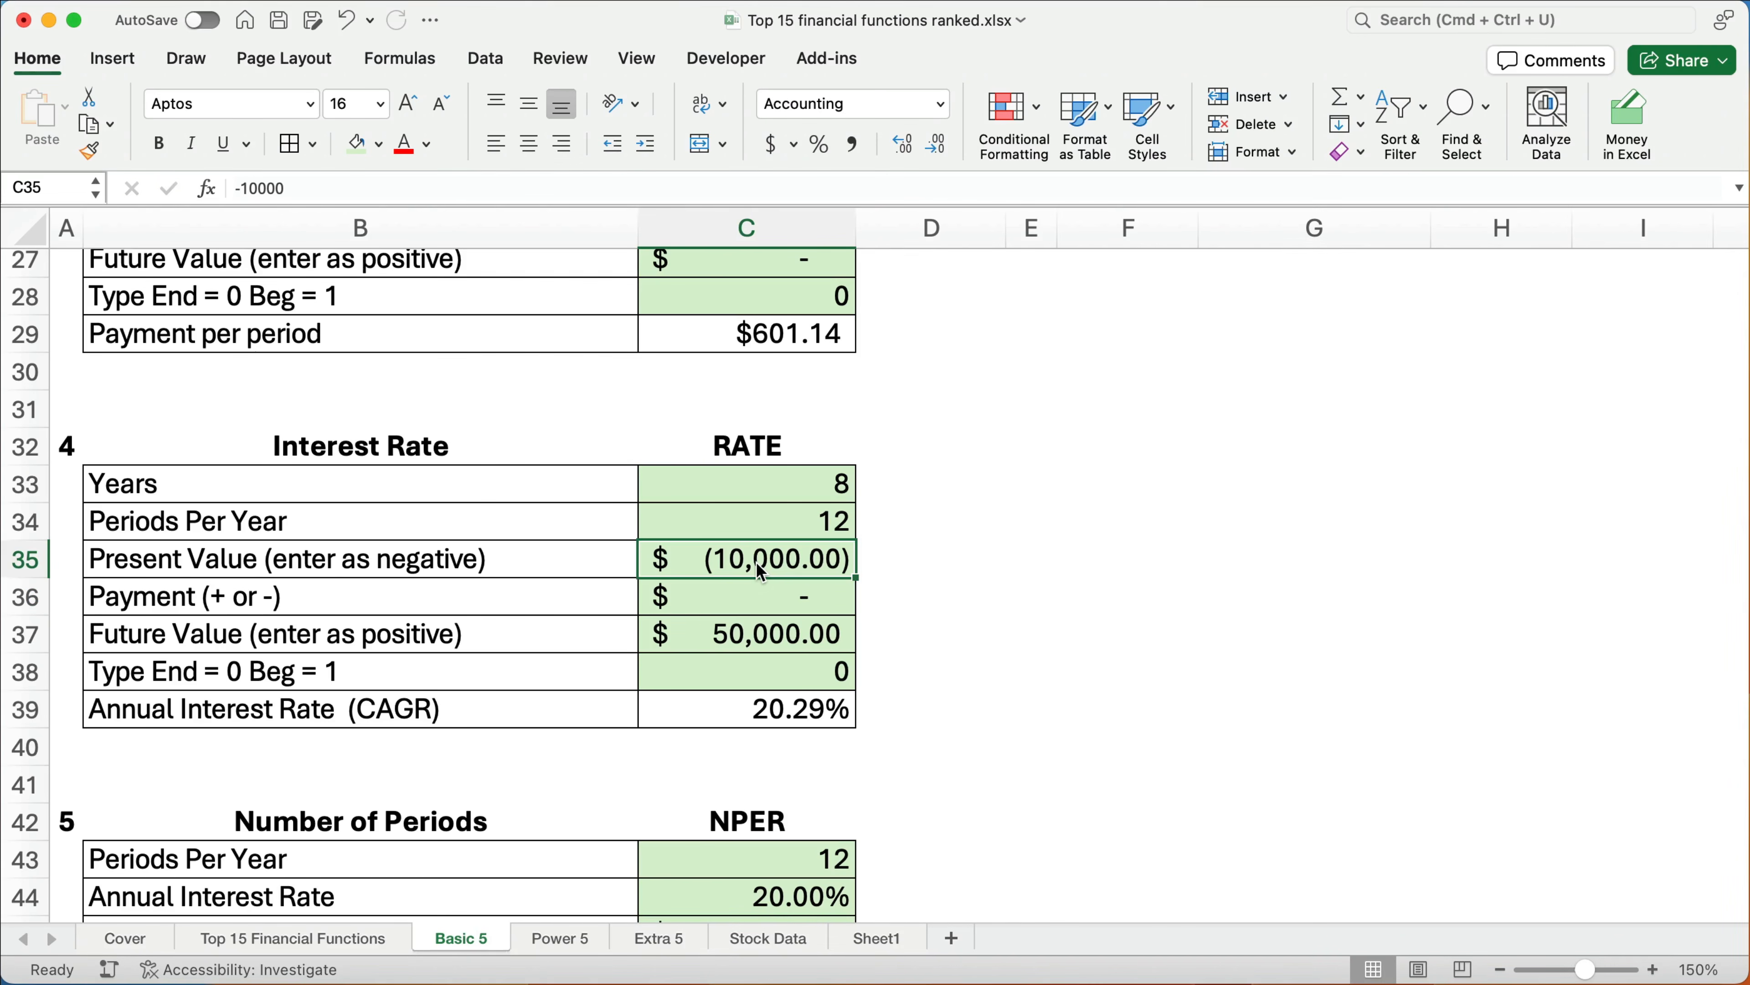
text(10000)
key(Return)
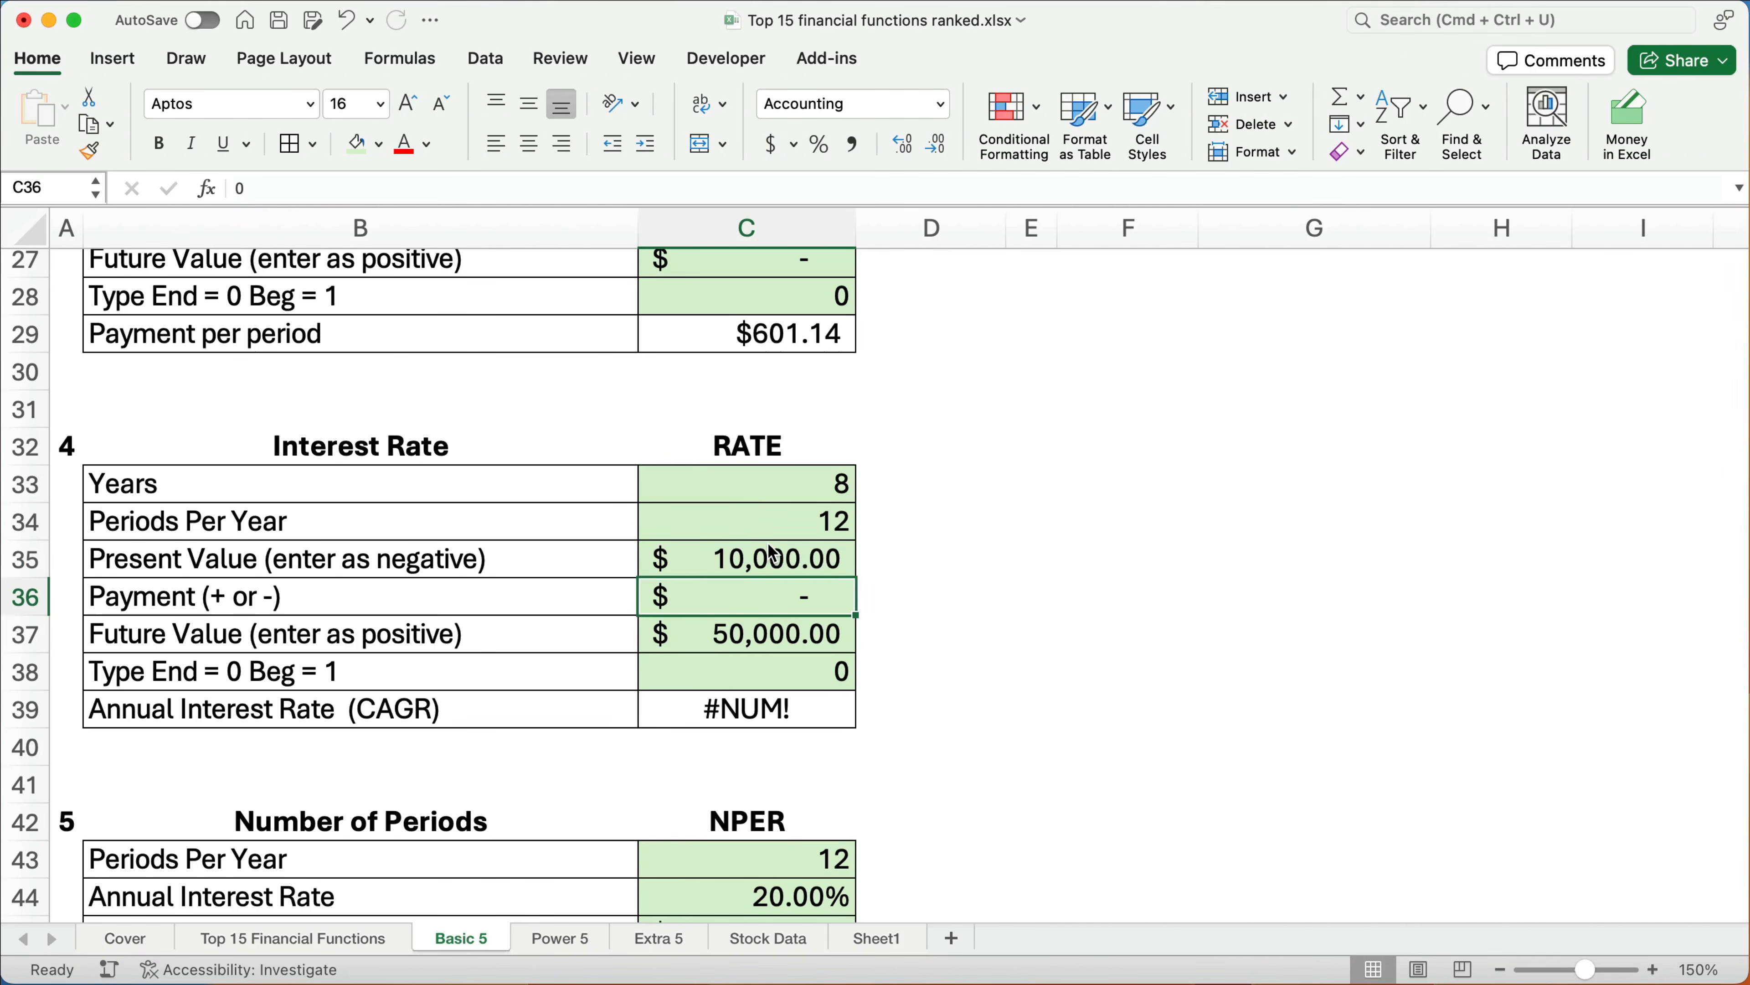
Set the Interest Rate template's present value in C35 to -15000.
click(767, 544)
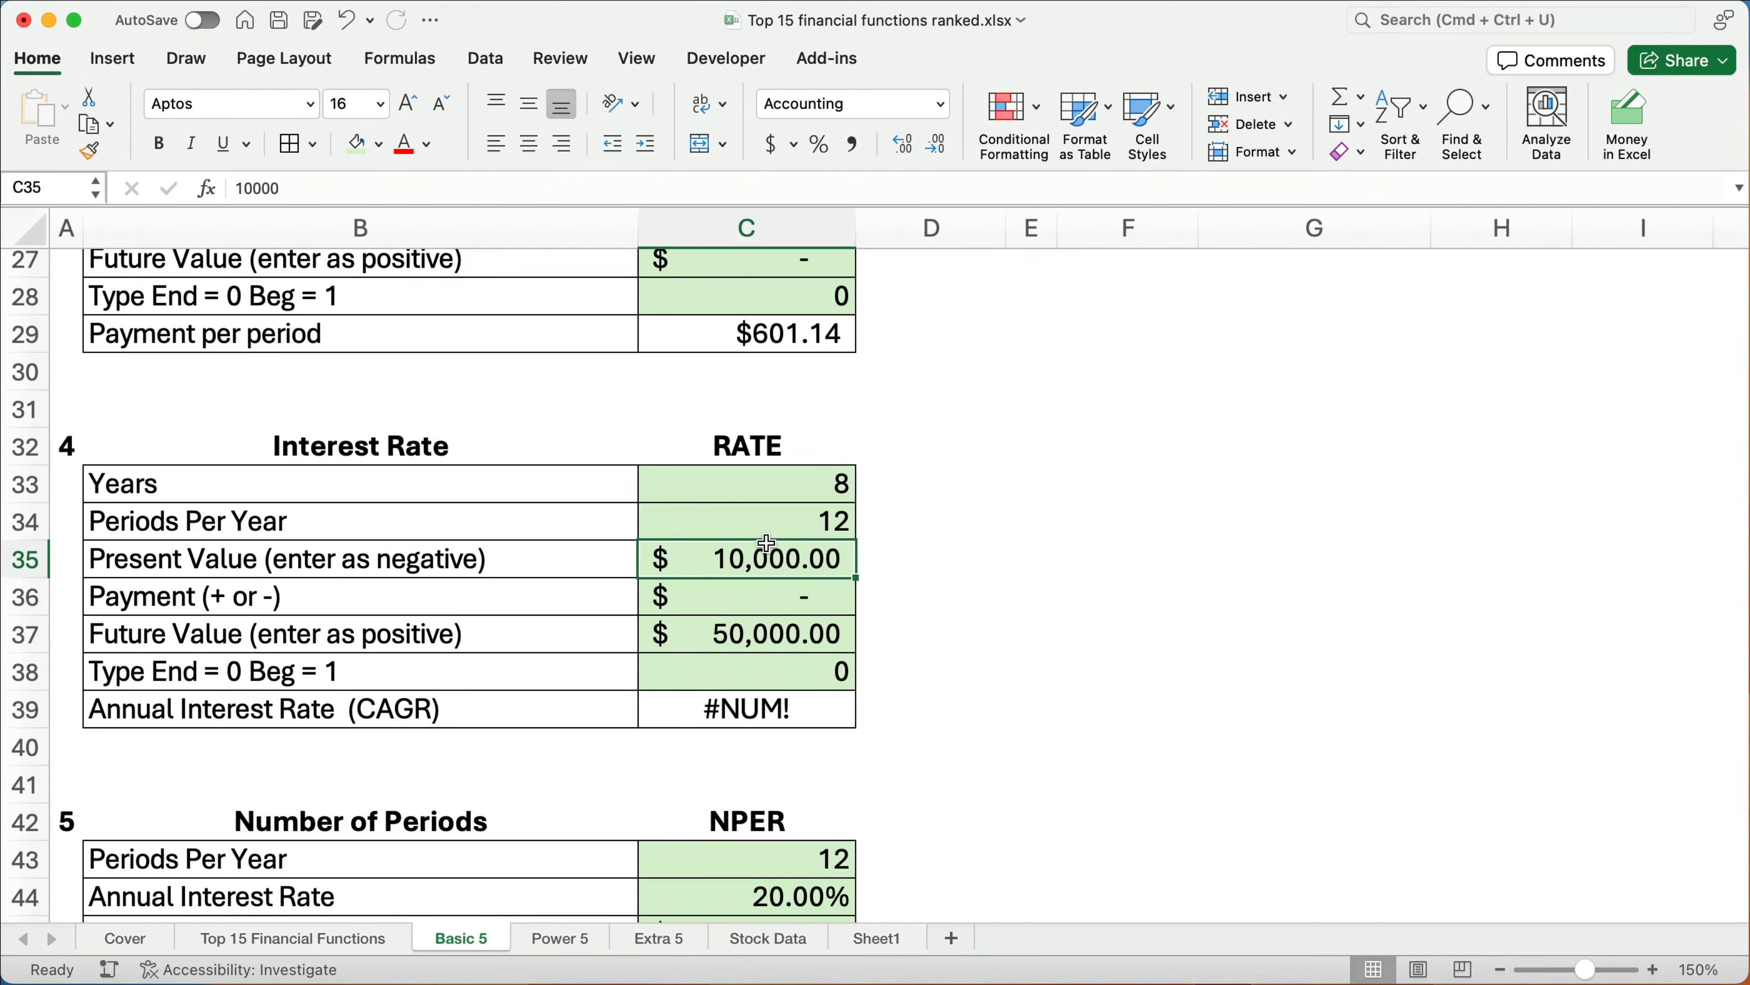
text(-15000)
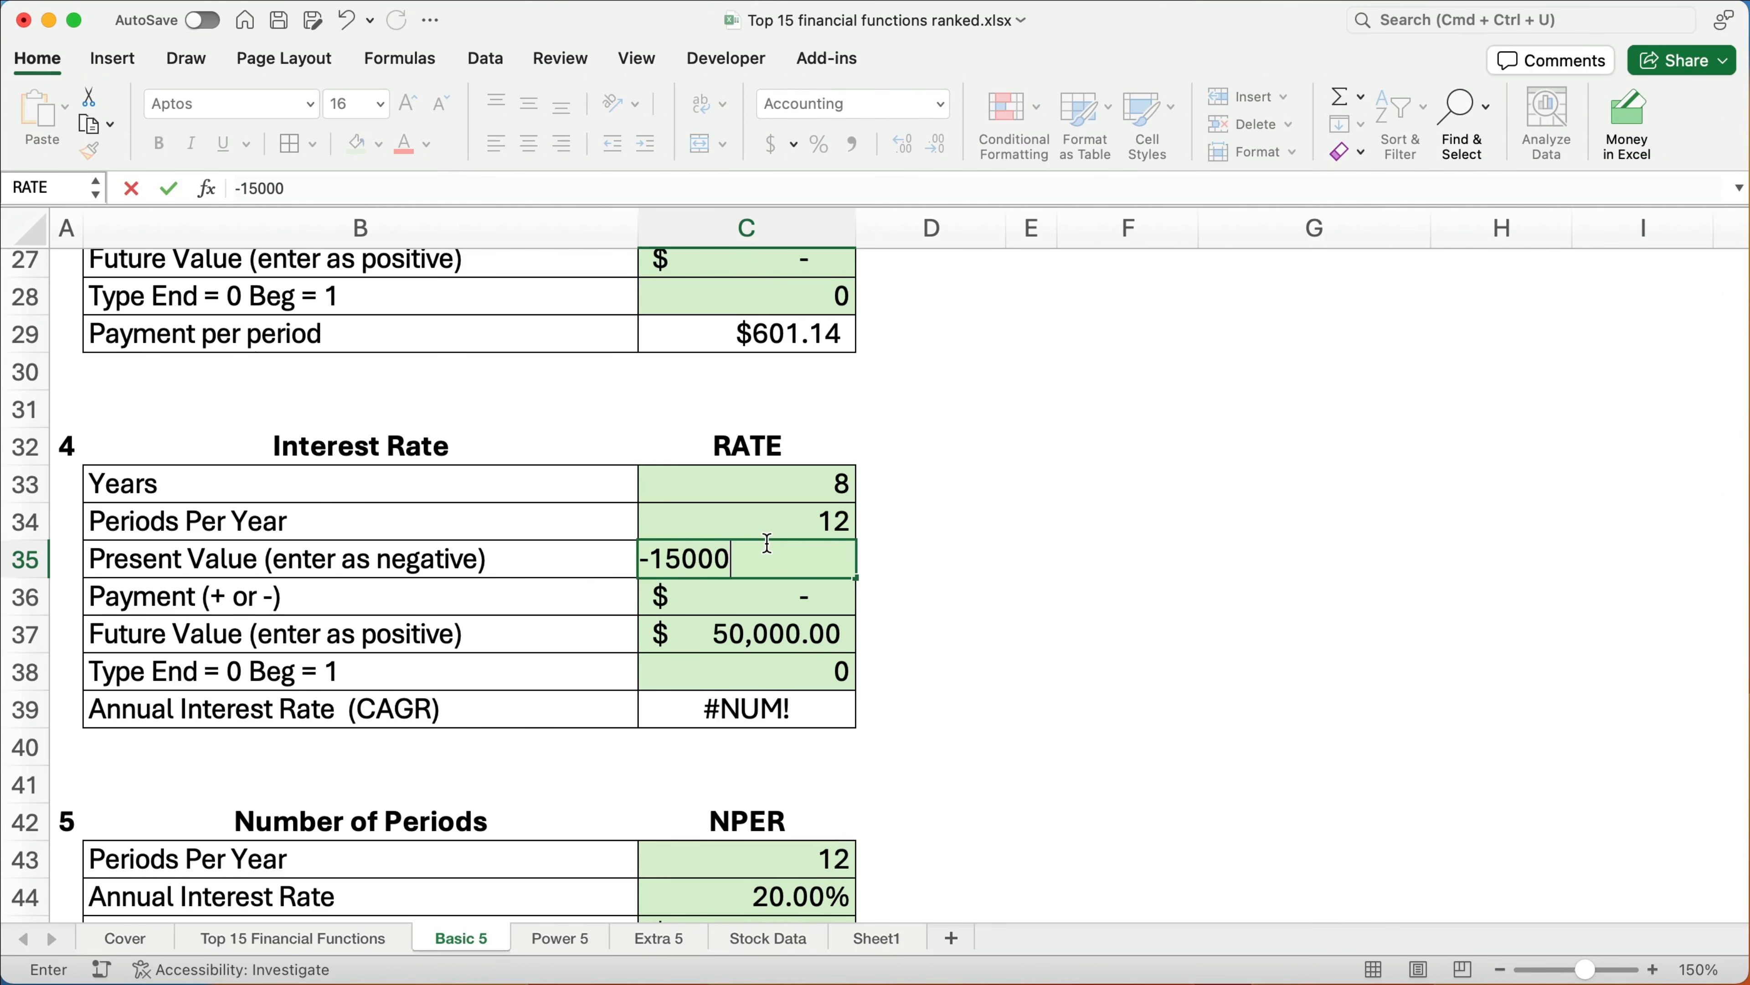
key(Return)
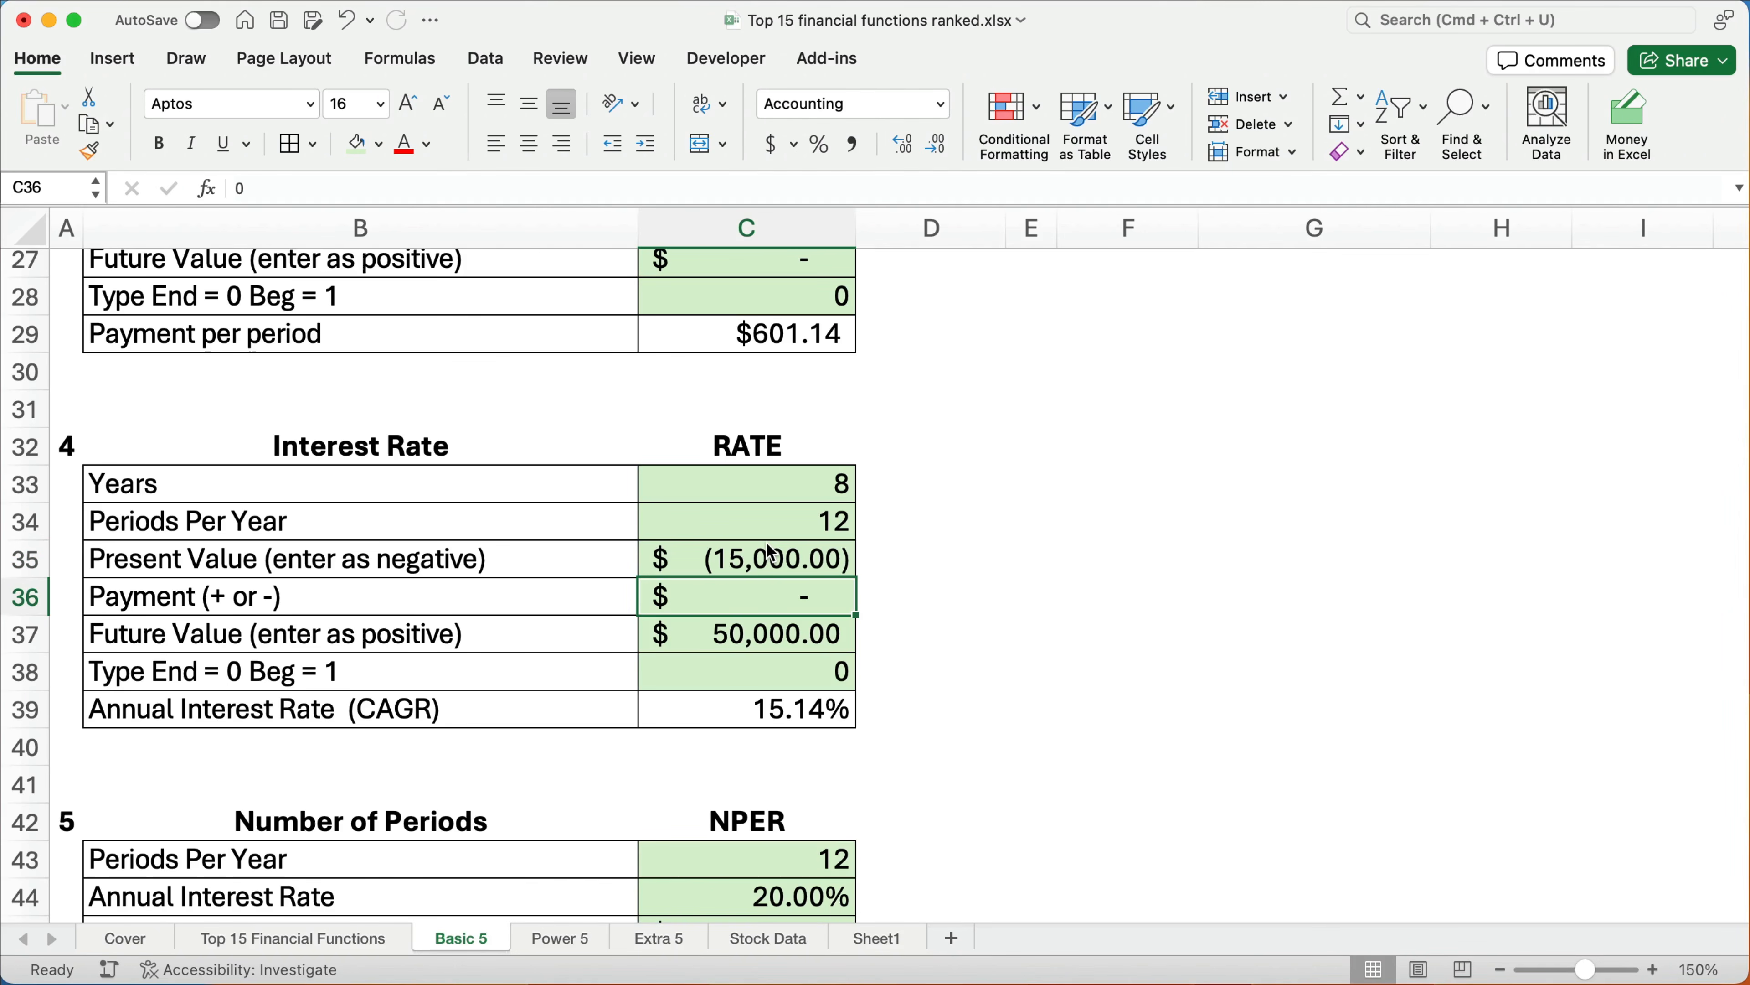
Set the Interest Rate template's periods per year in C34 to 1.
click(758, 631)
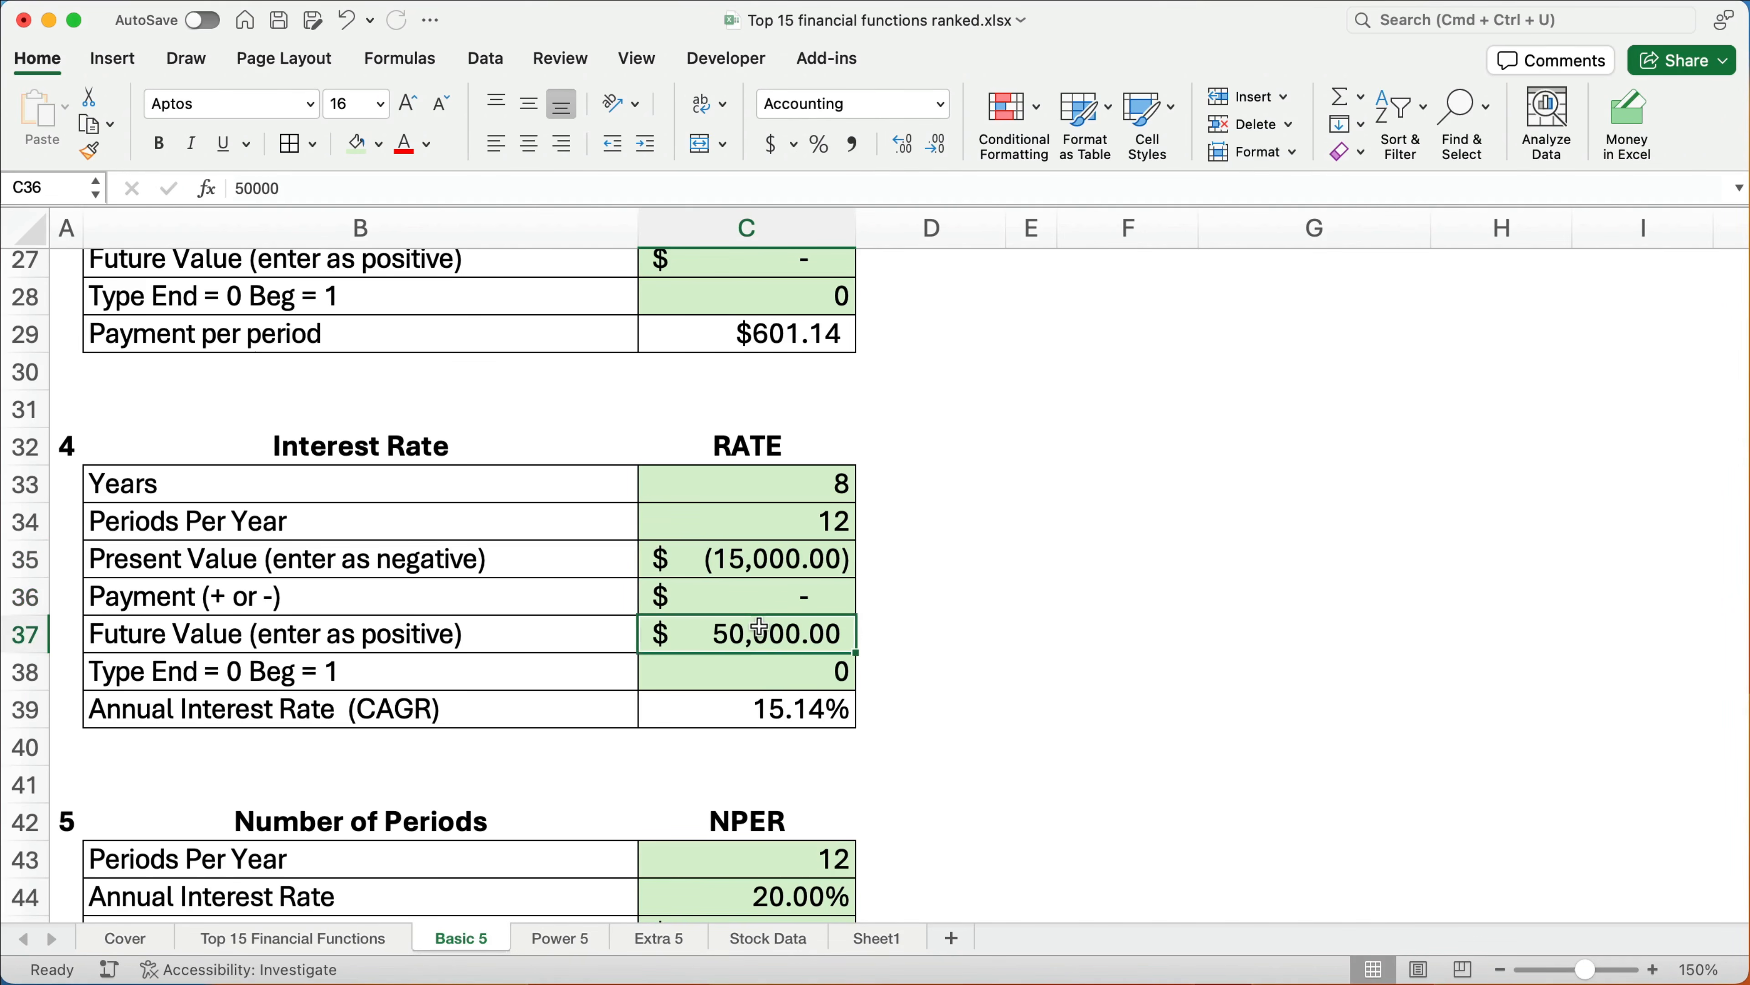
click(765, 714)
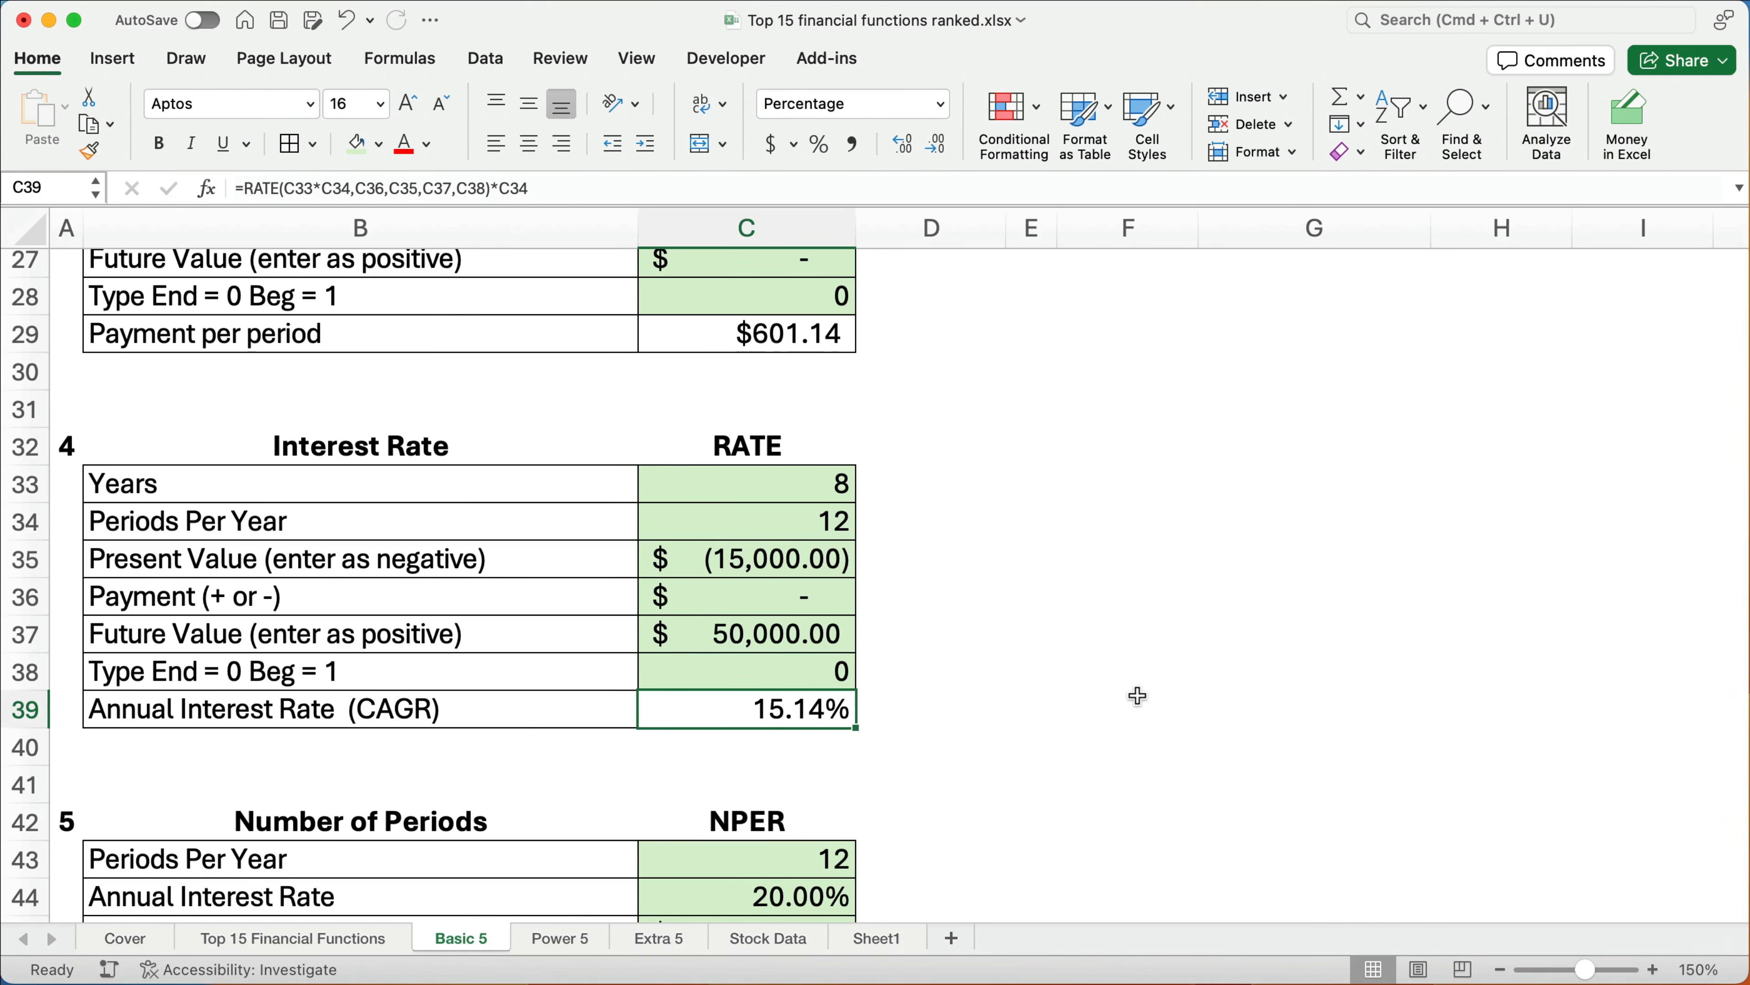
click(833, 517)
text(1)
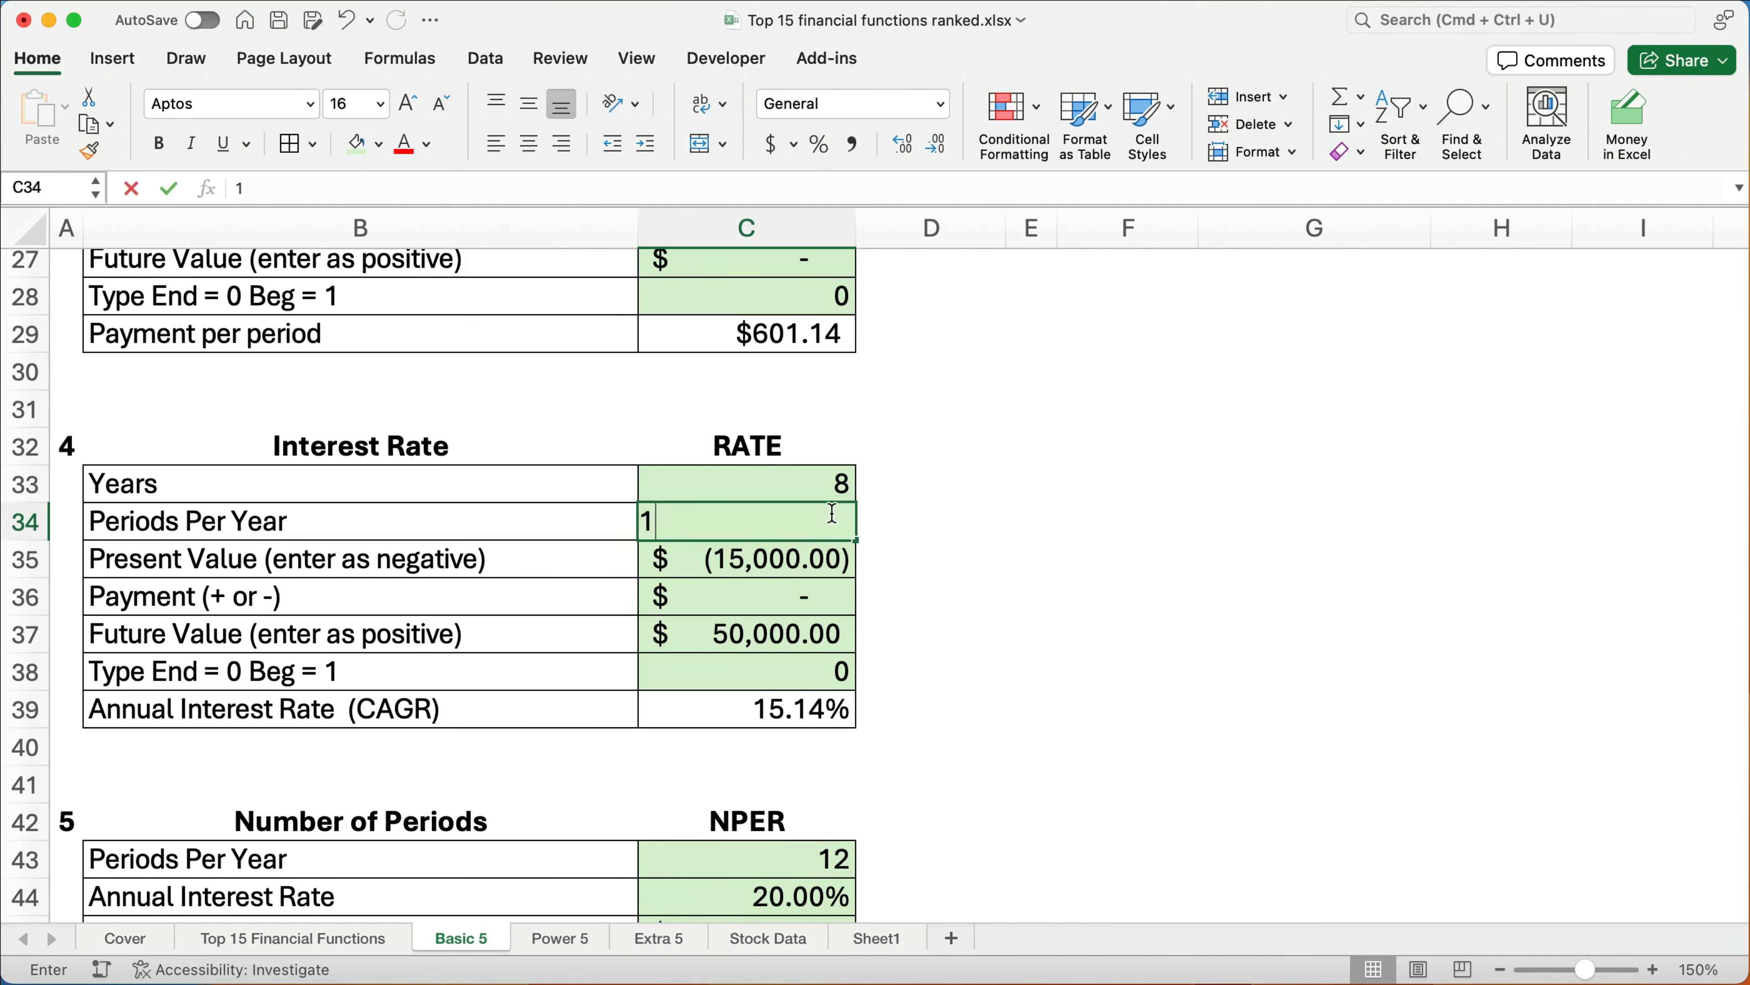
key(Return)
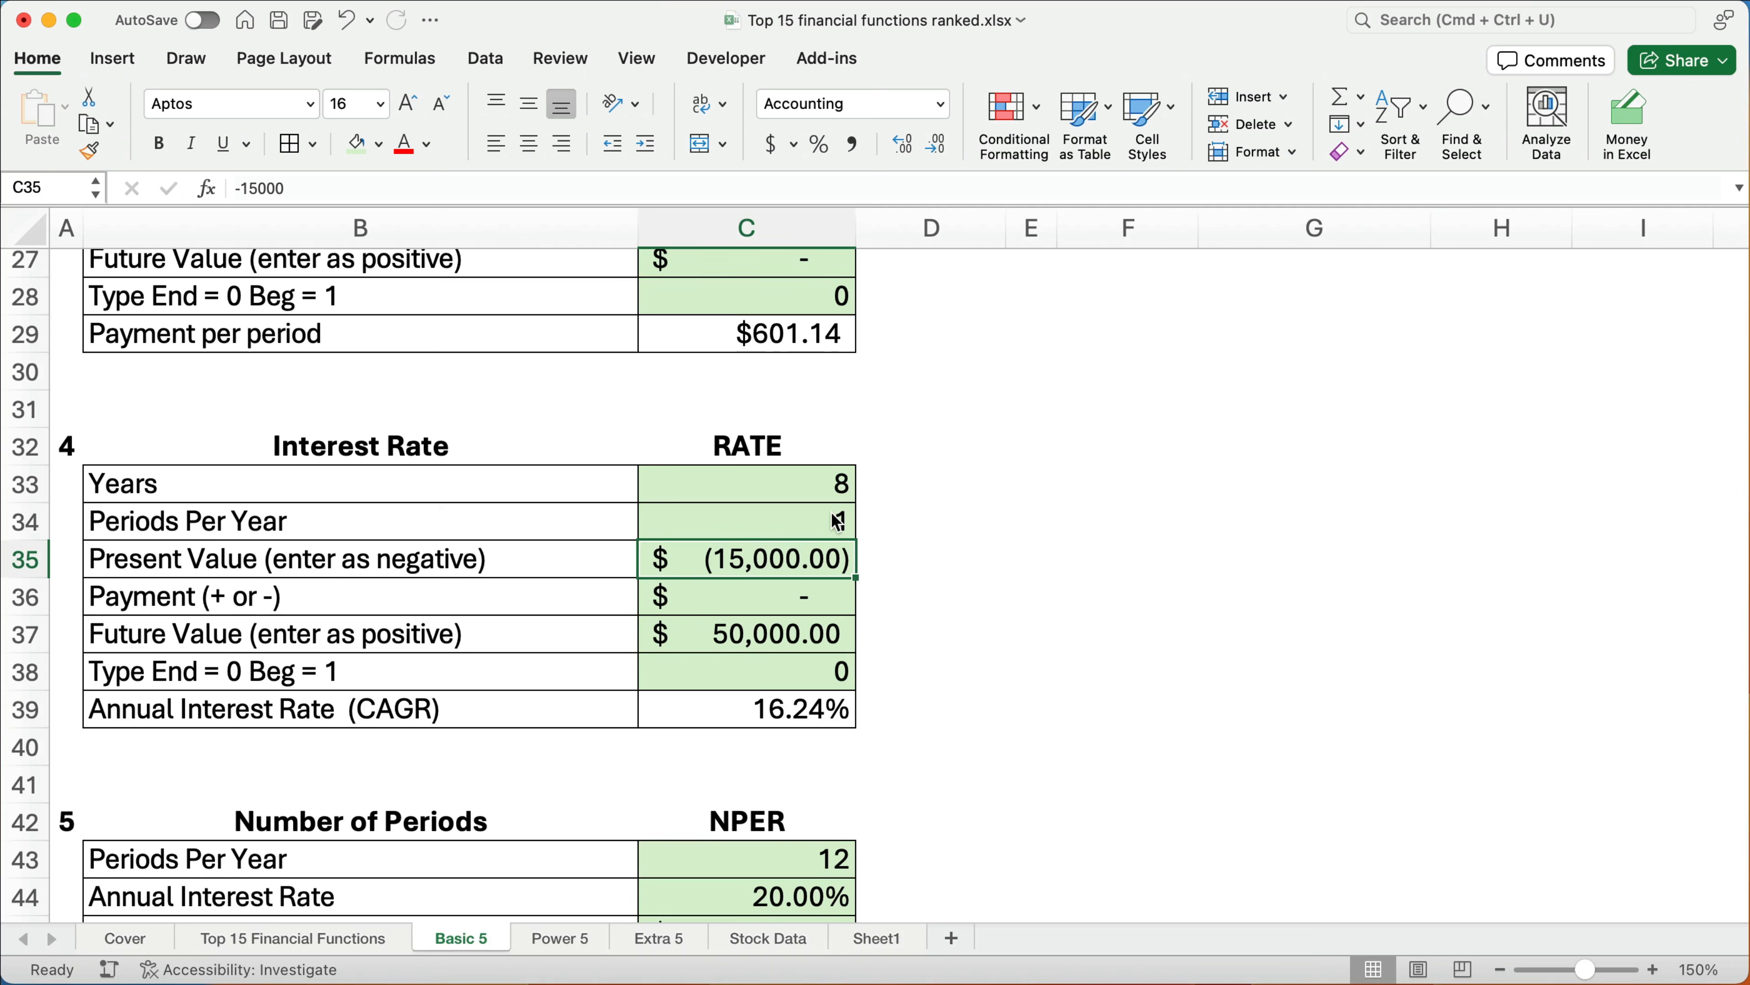
Review the Number of Periods template's inputs in C43:C47 and insert the NPER function in C49.
scroll(837, 522, down, 5)
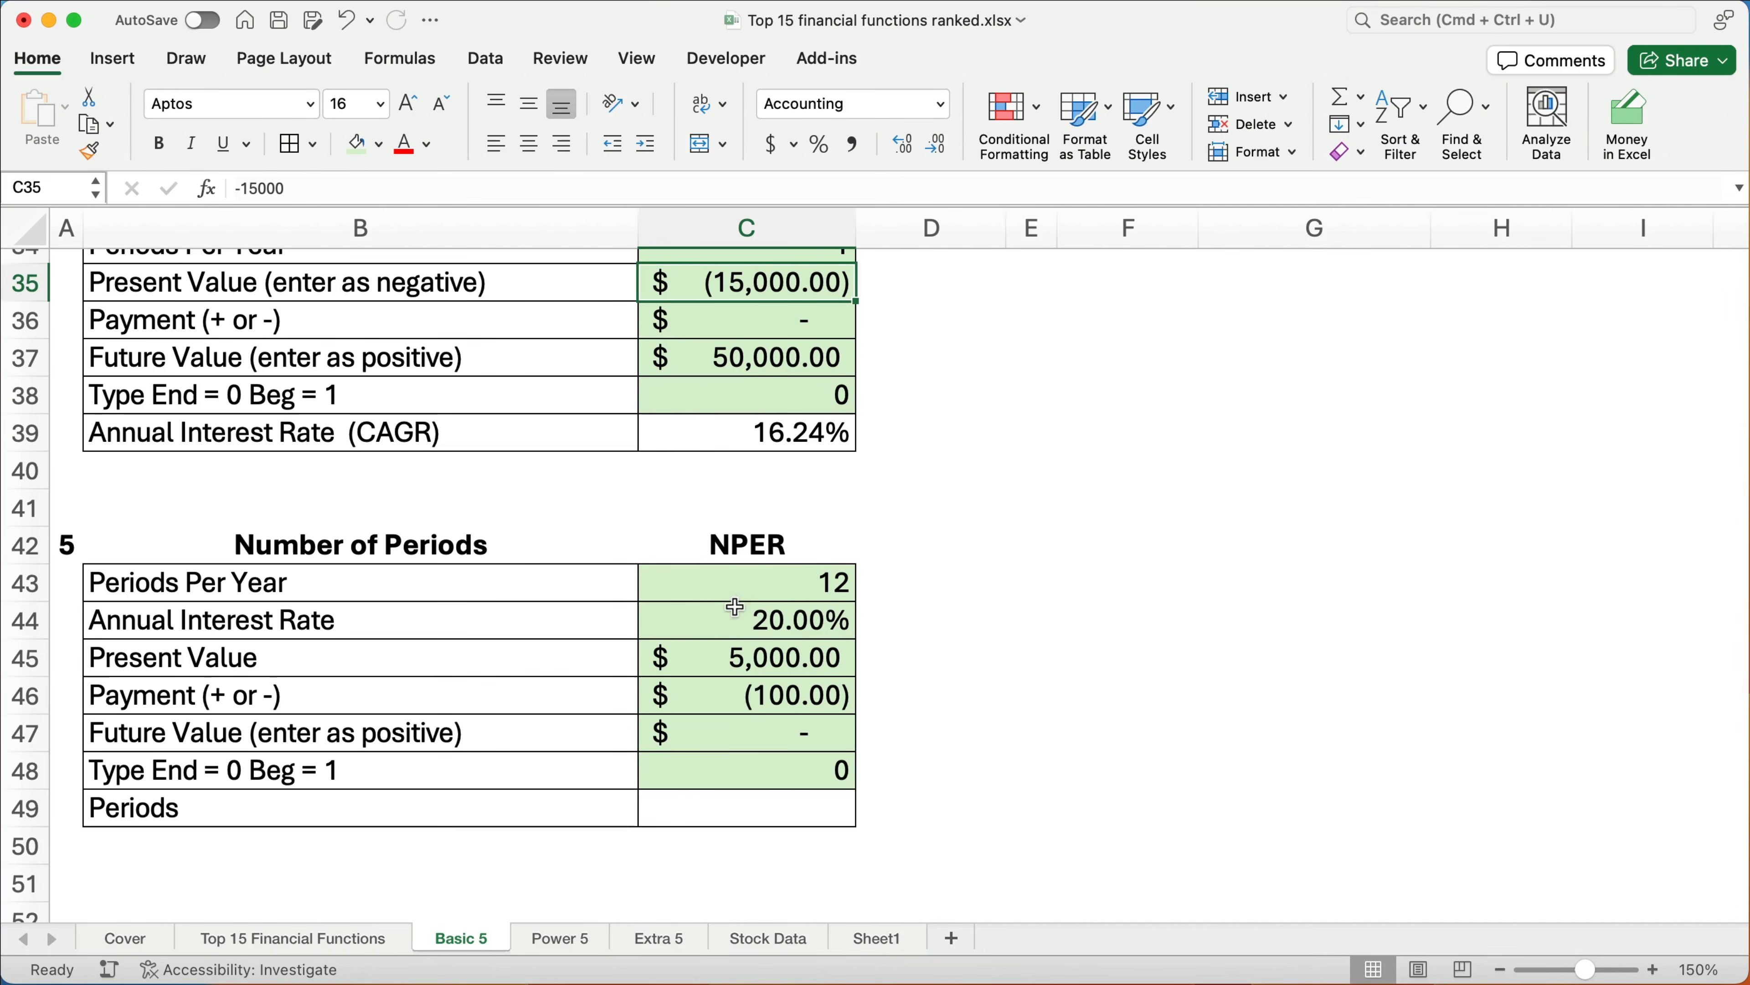
click(724, 623)
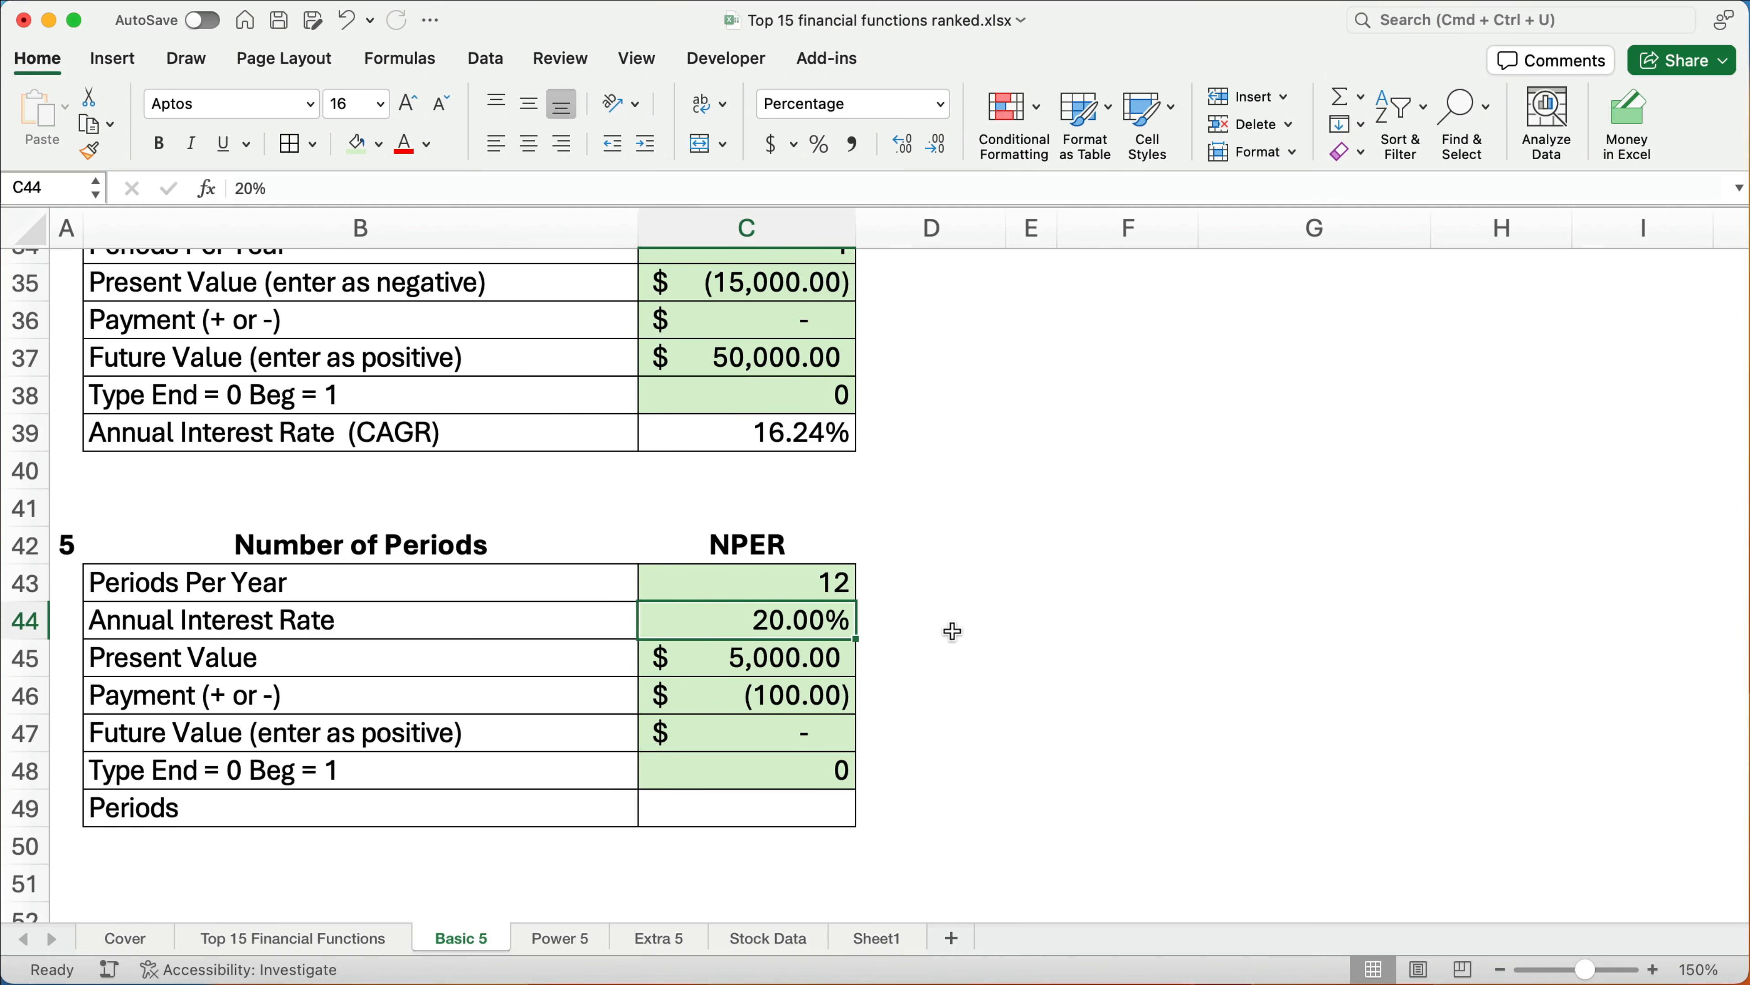
click(822, 584)
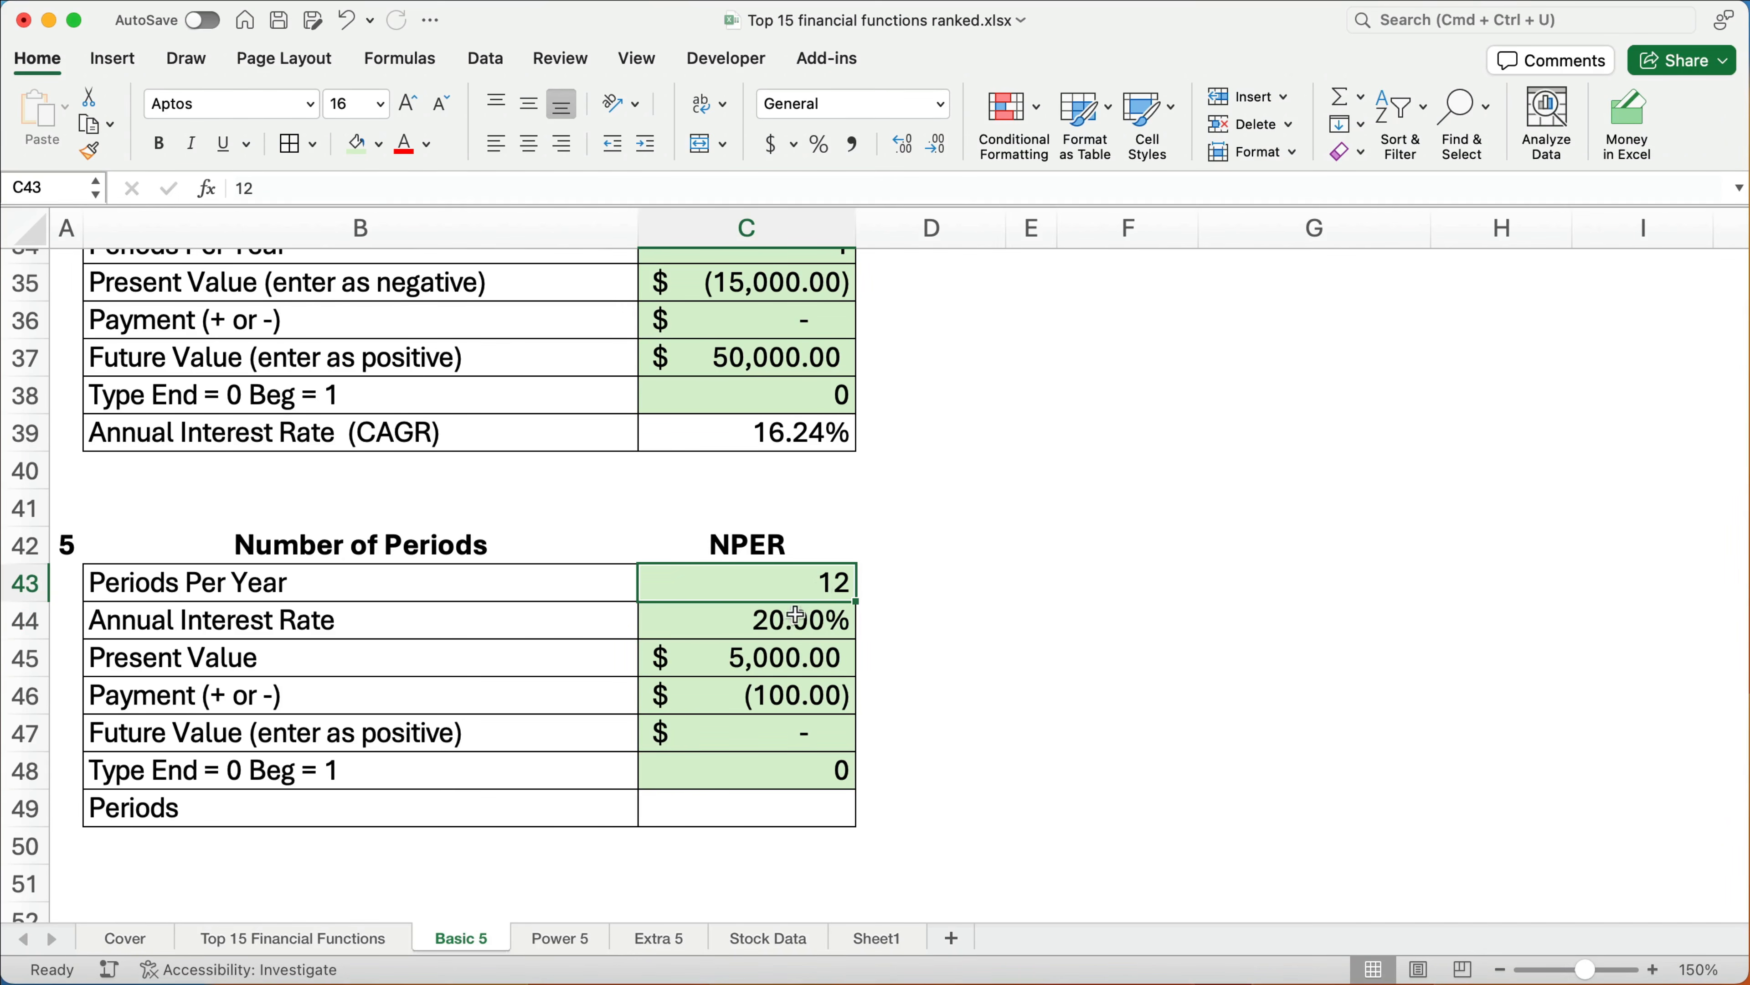
click(773, 651)
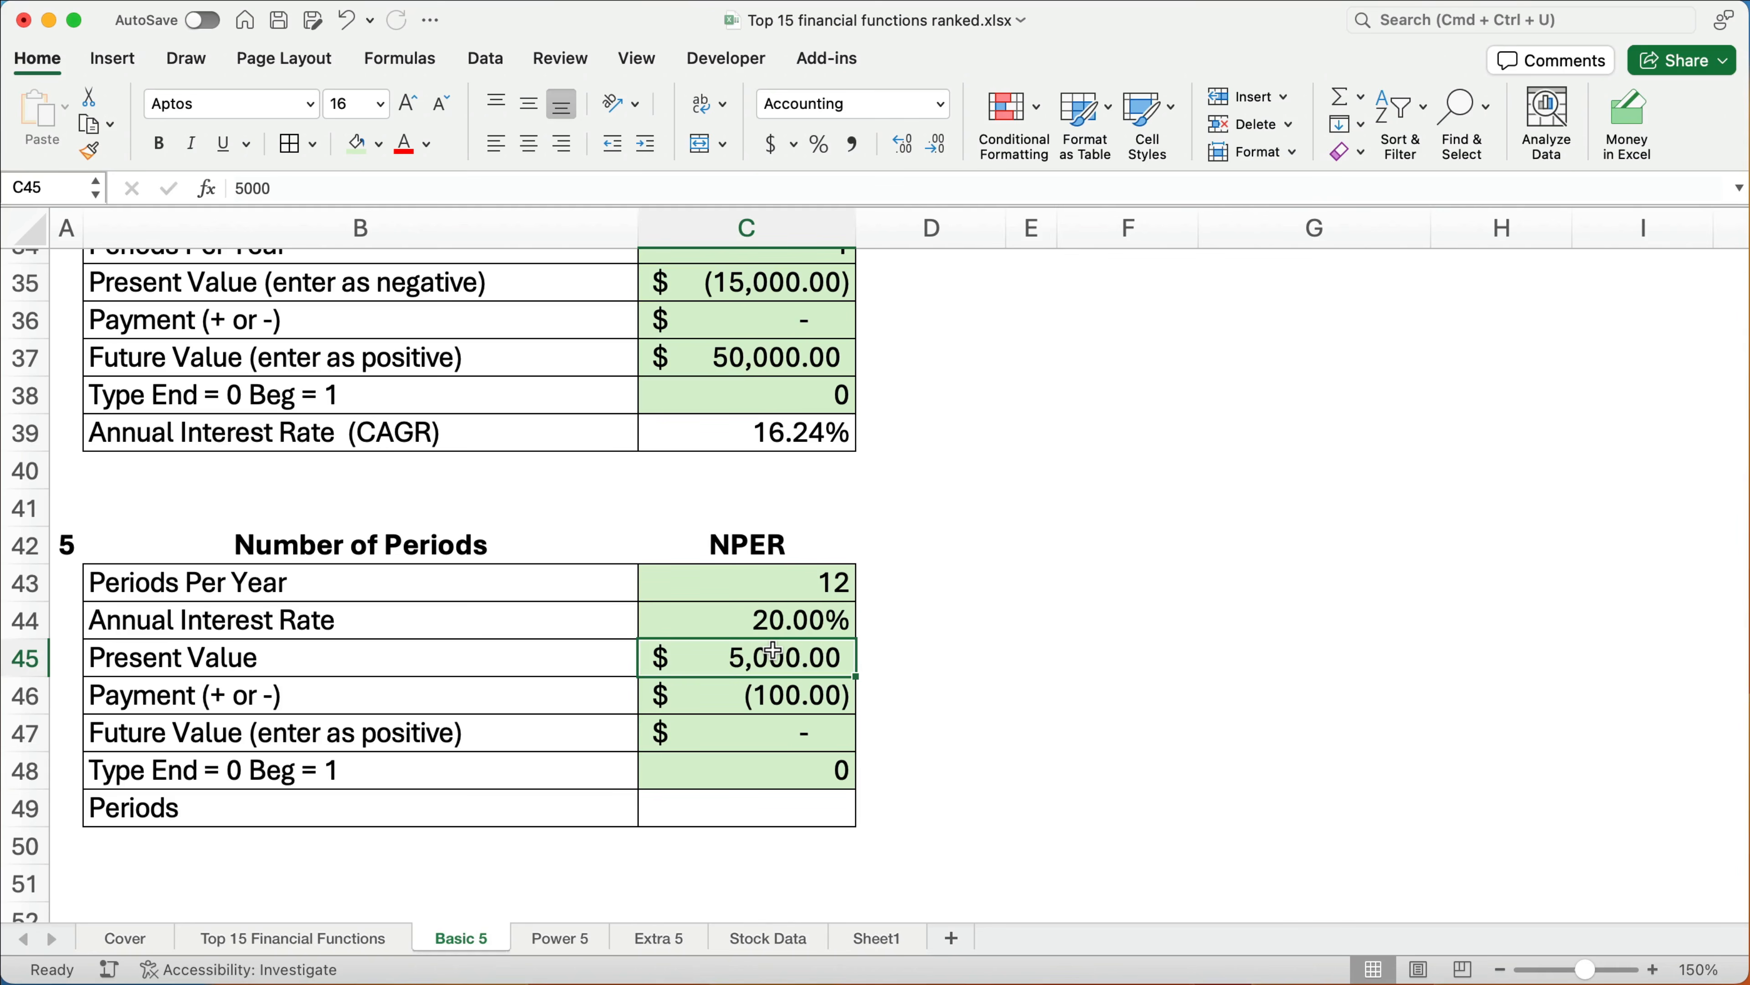
click(757, 689)
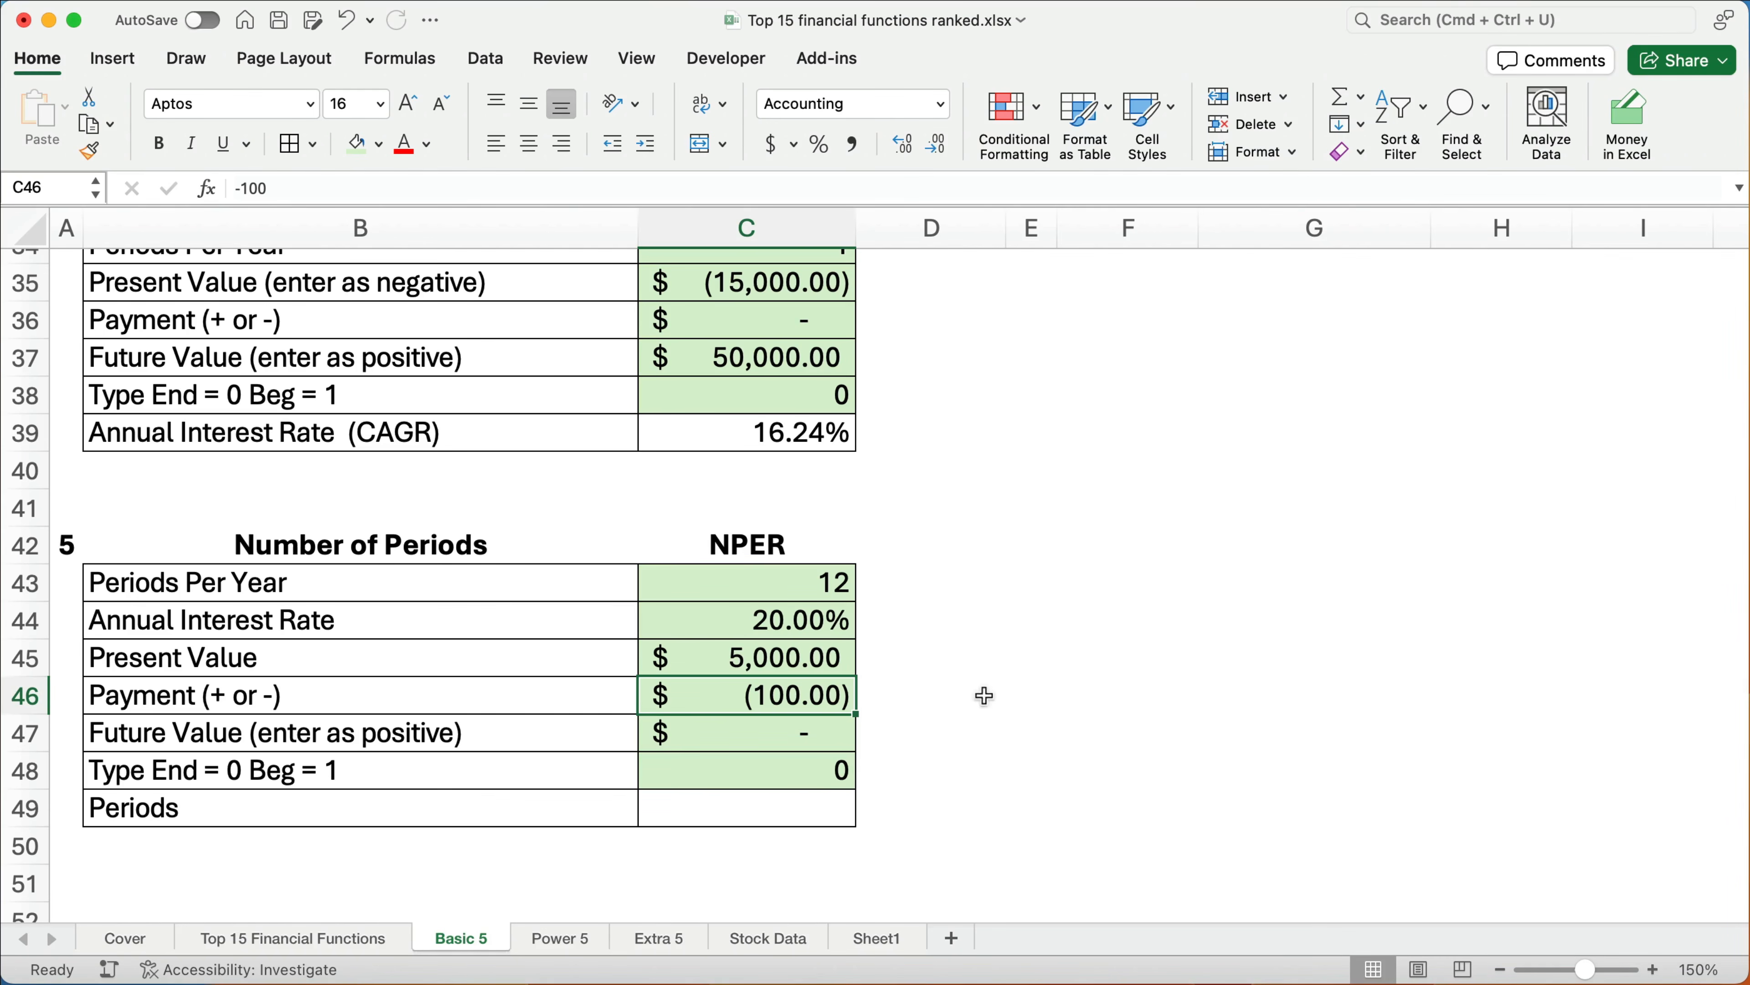
click(744, 732)
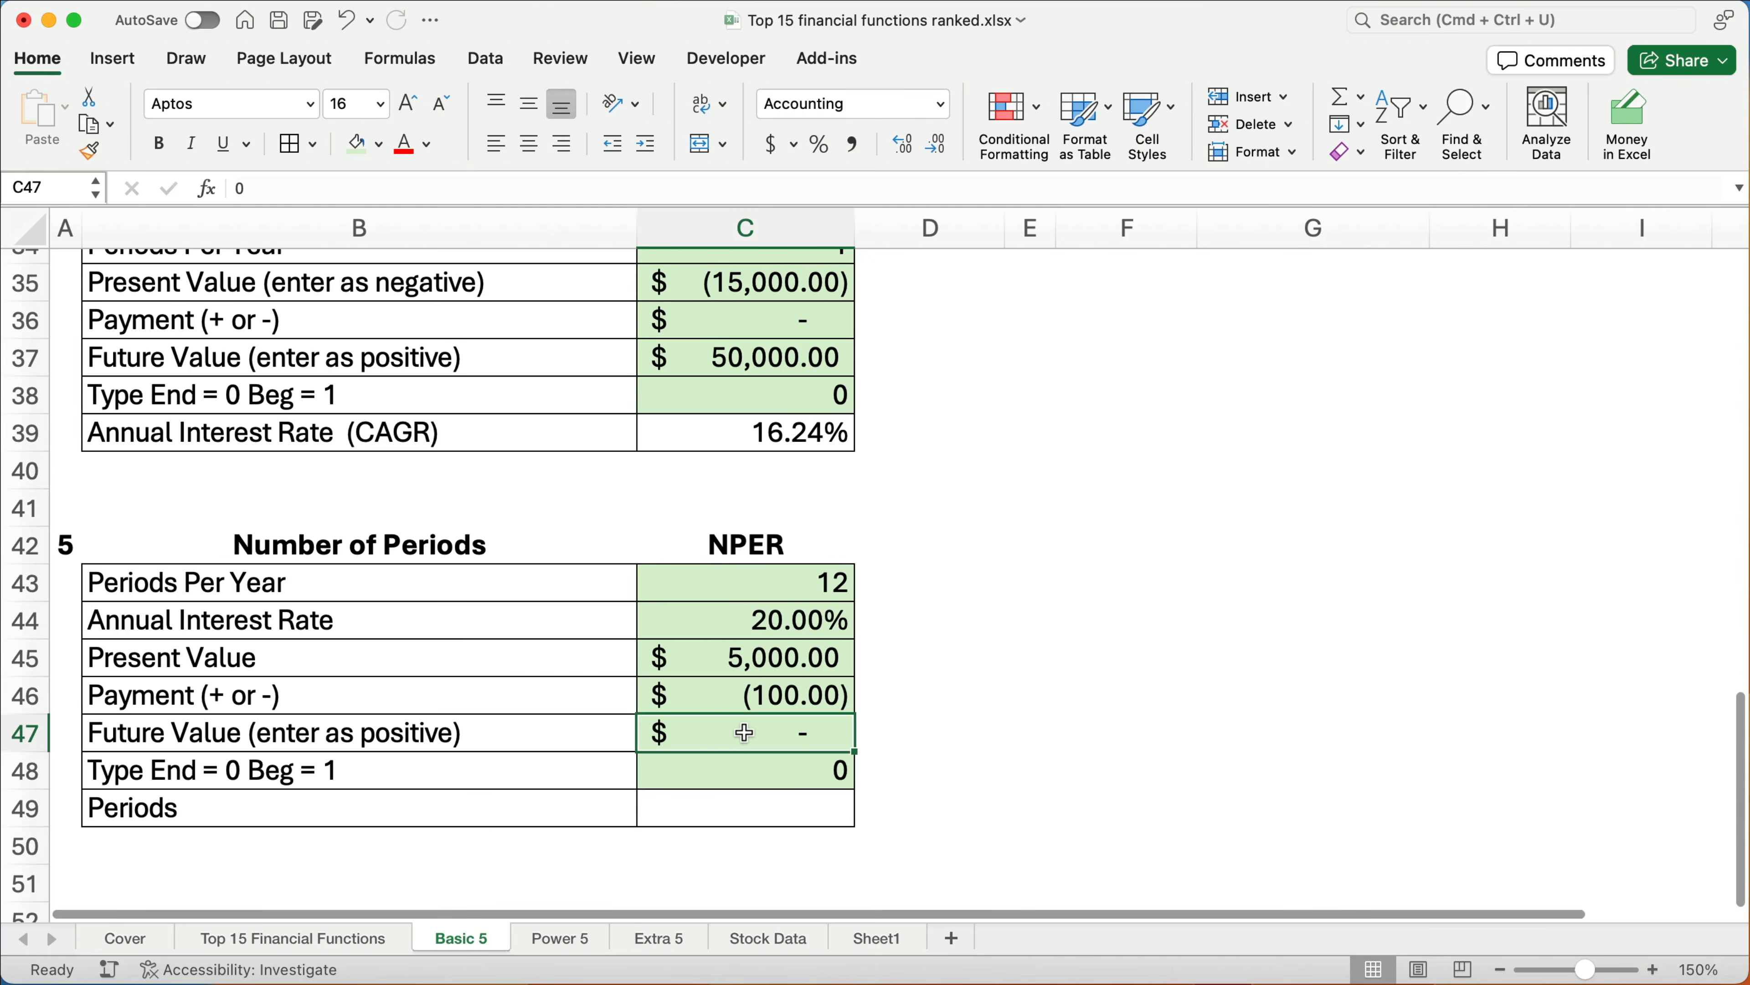
click(804, 814)
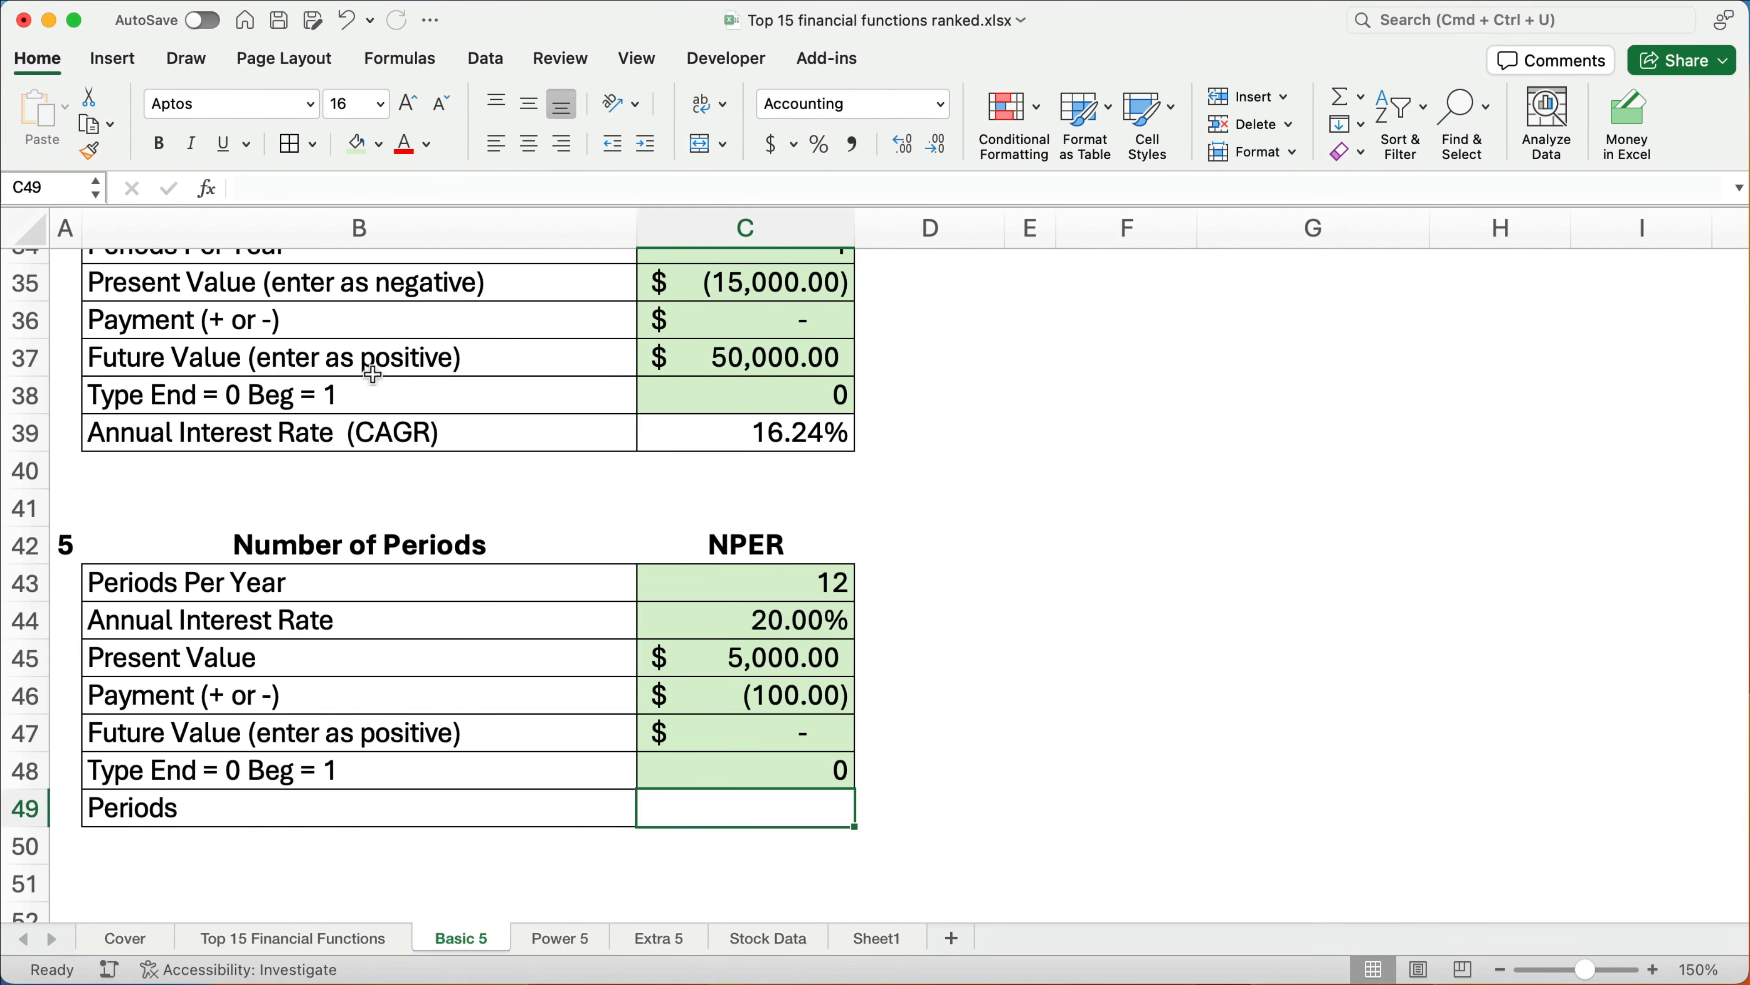
click(209, 192)
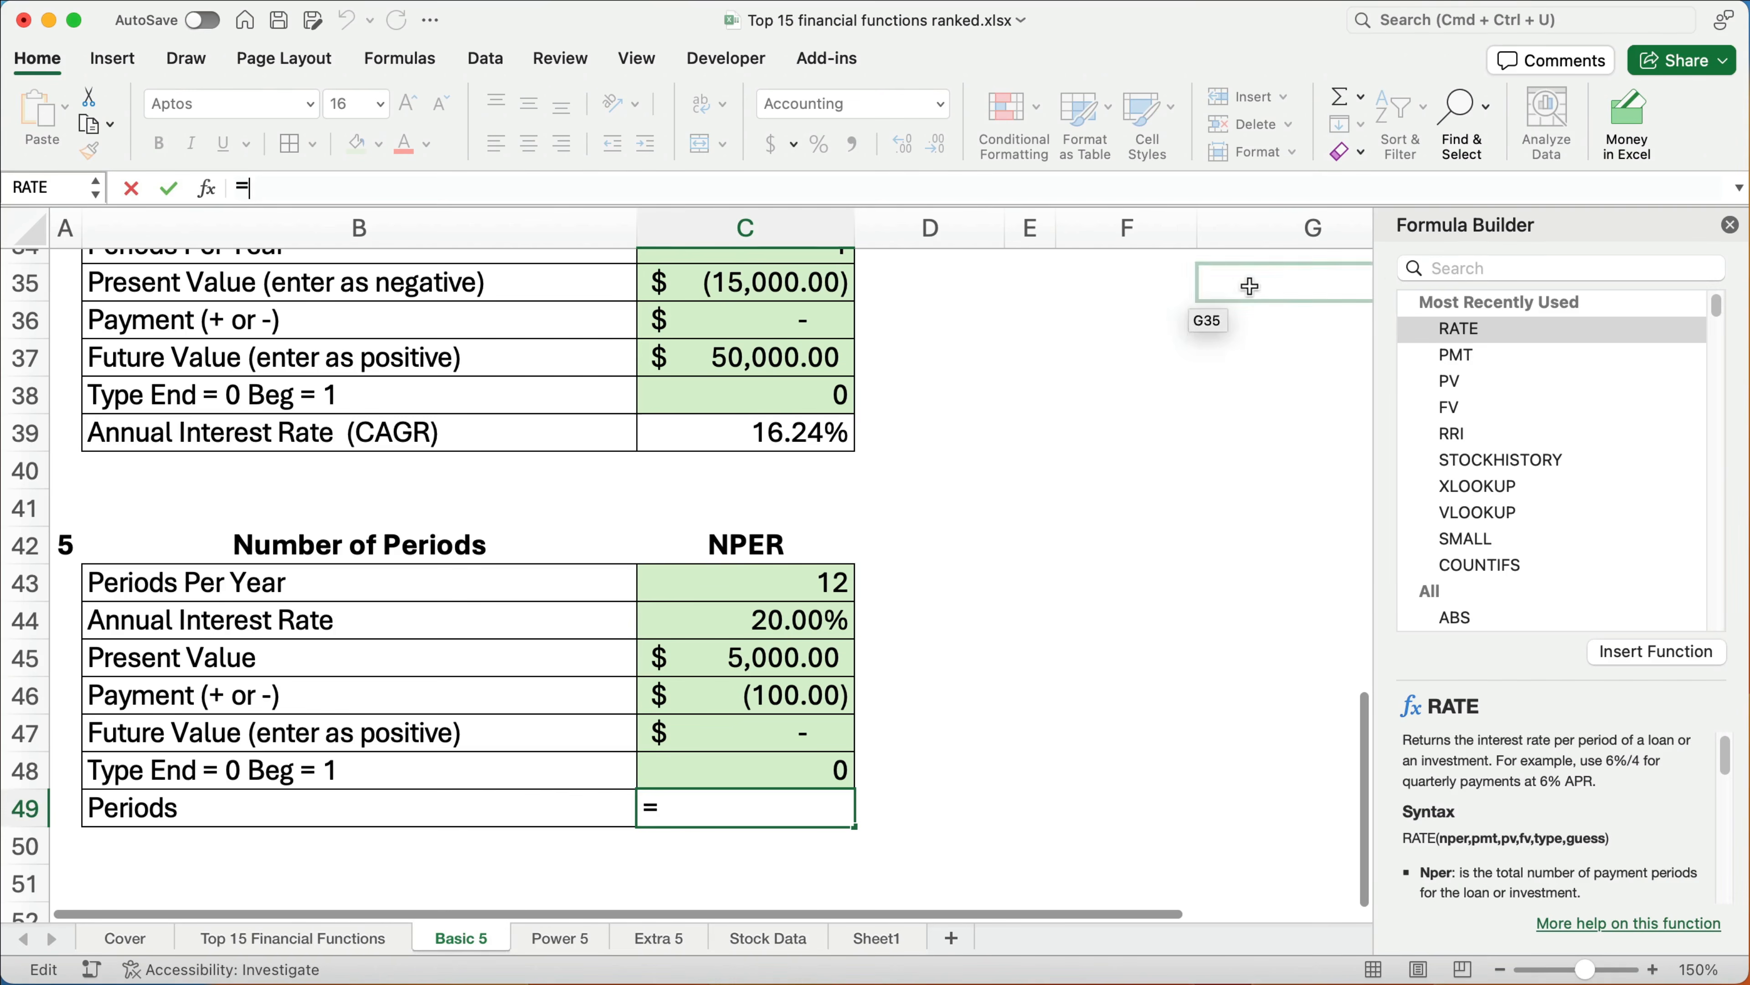
click(1467, 265)
text(nper)
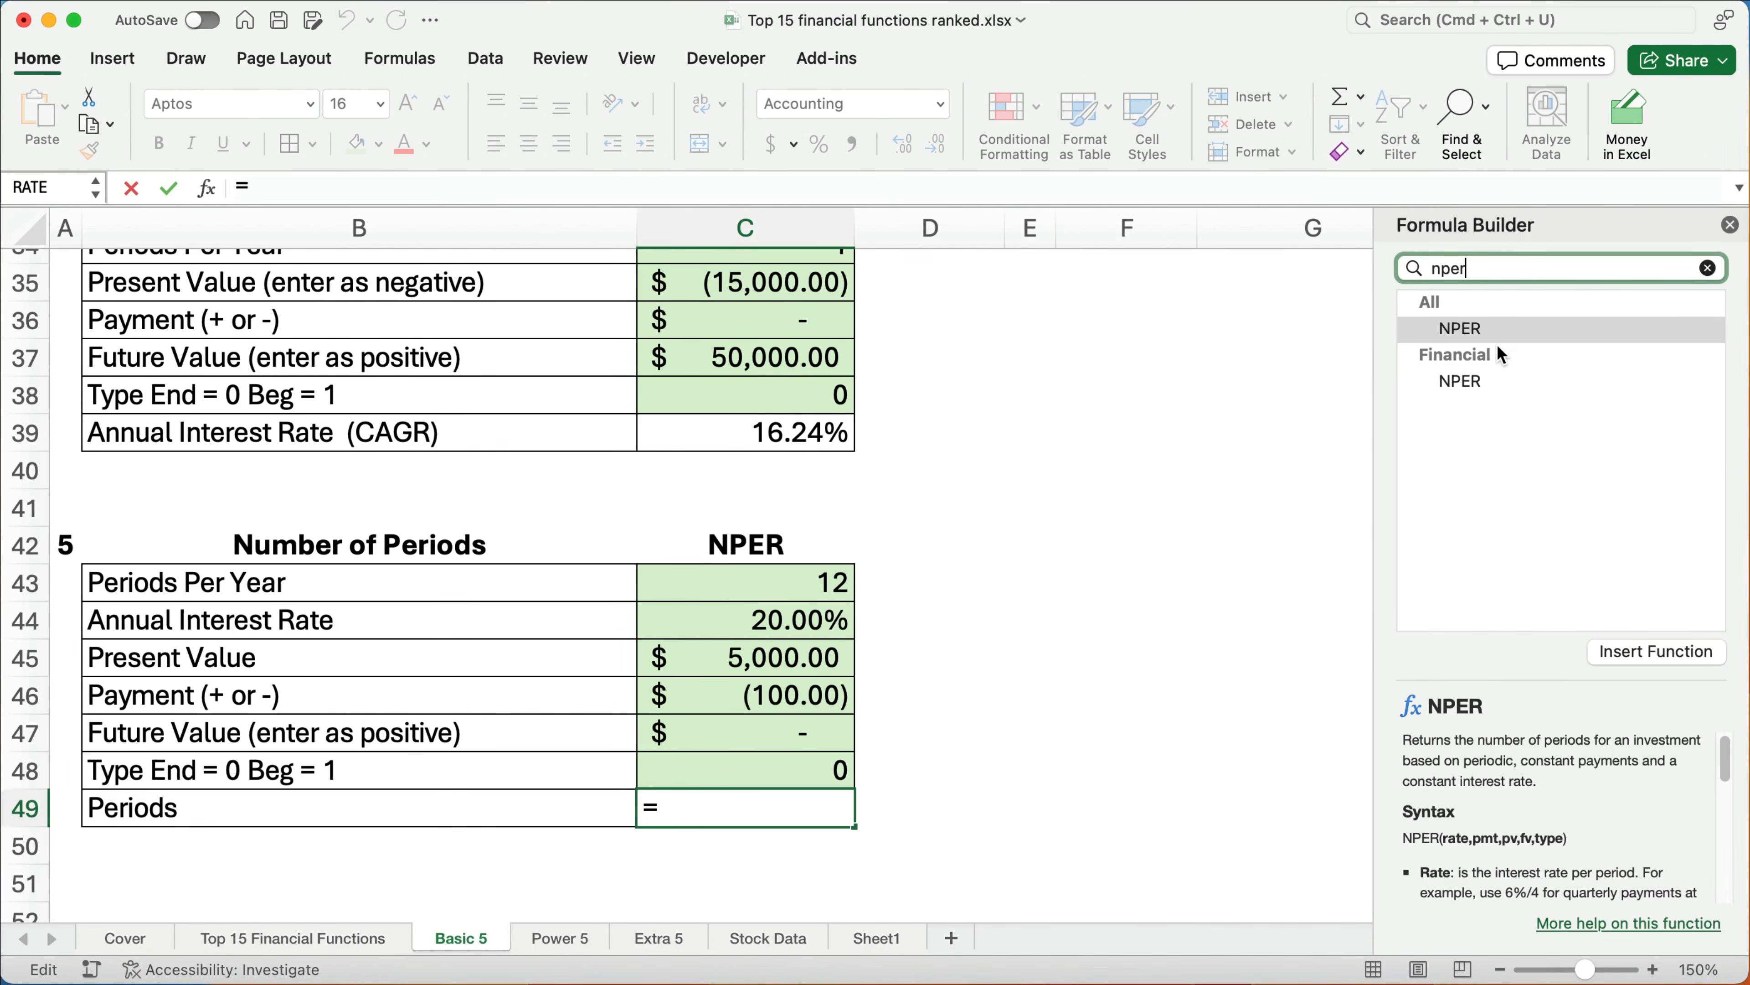
double_click(1495, 336)
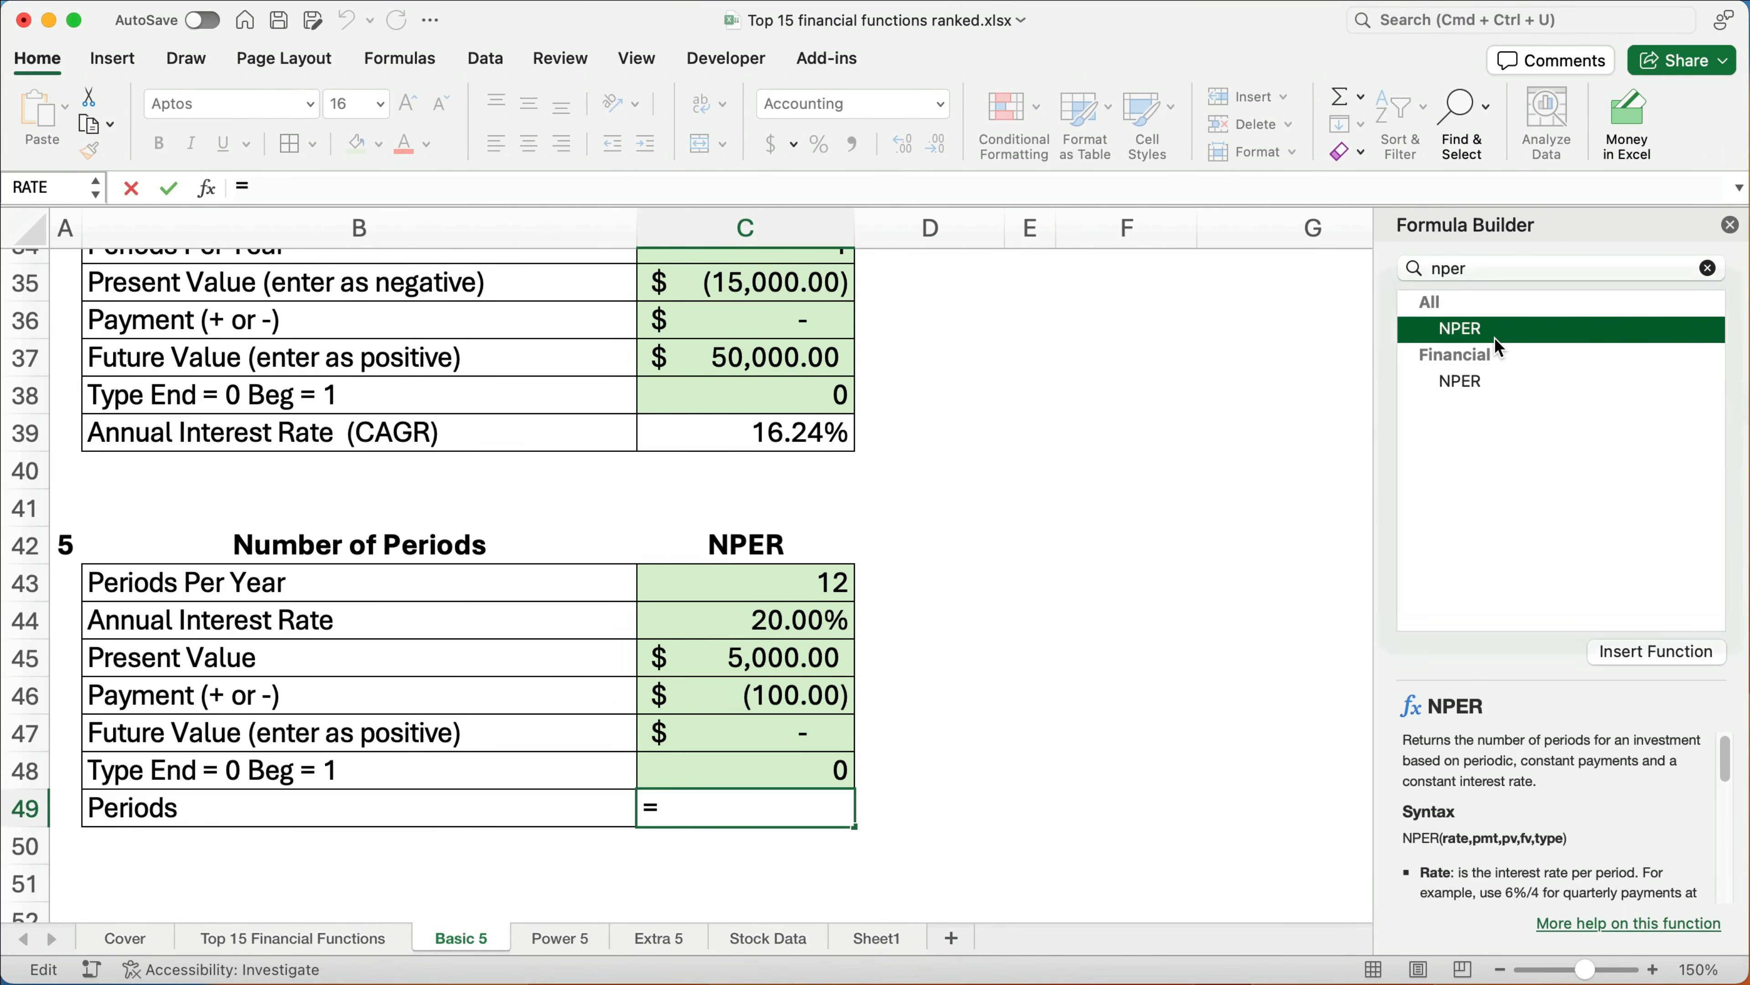
Set the NPER function's rate argument to C44/C43 and its payment argument to C46.
click(786, 621)
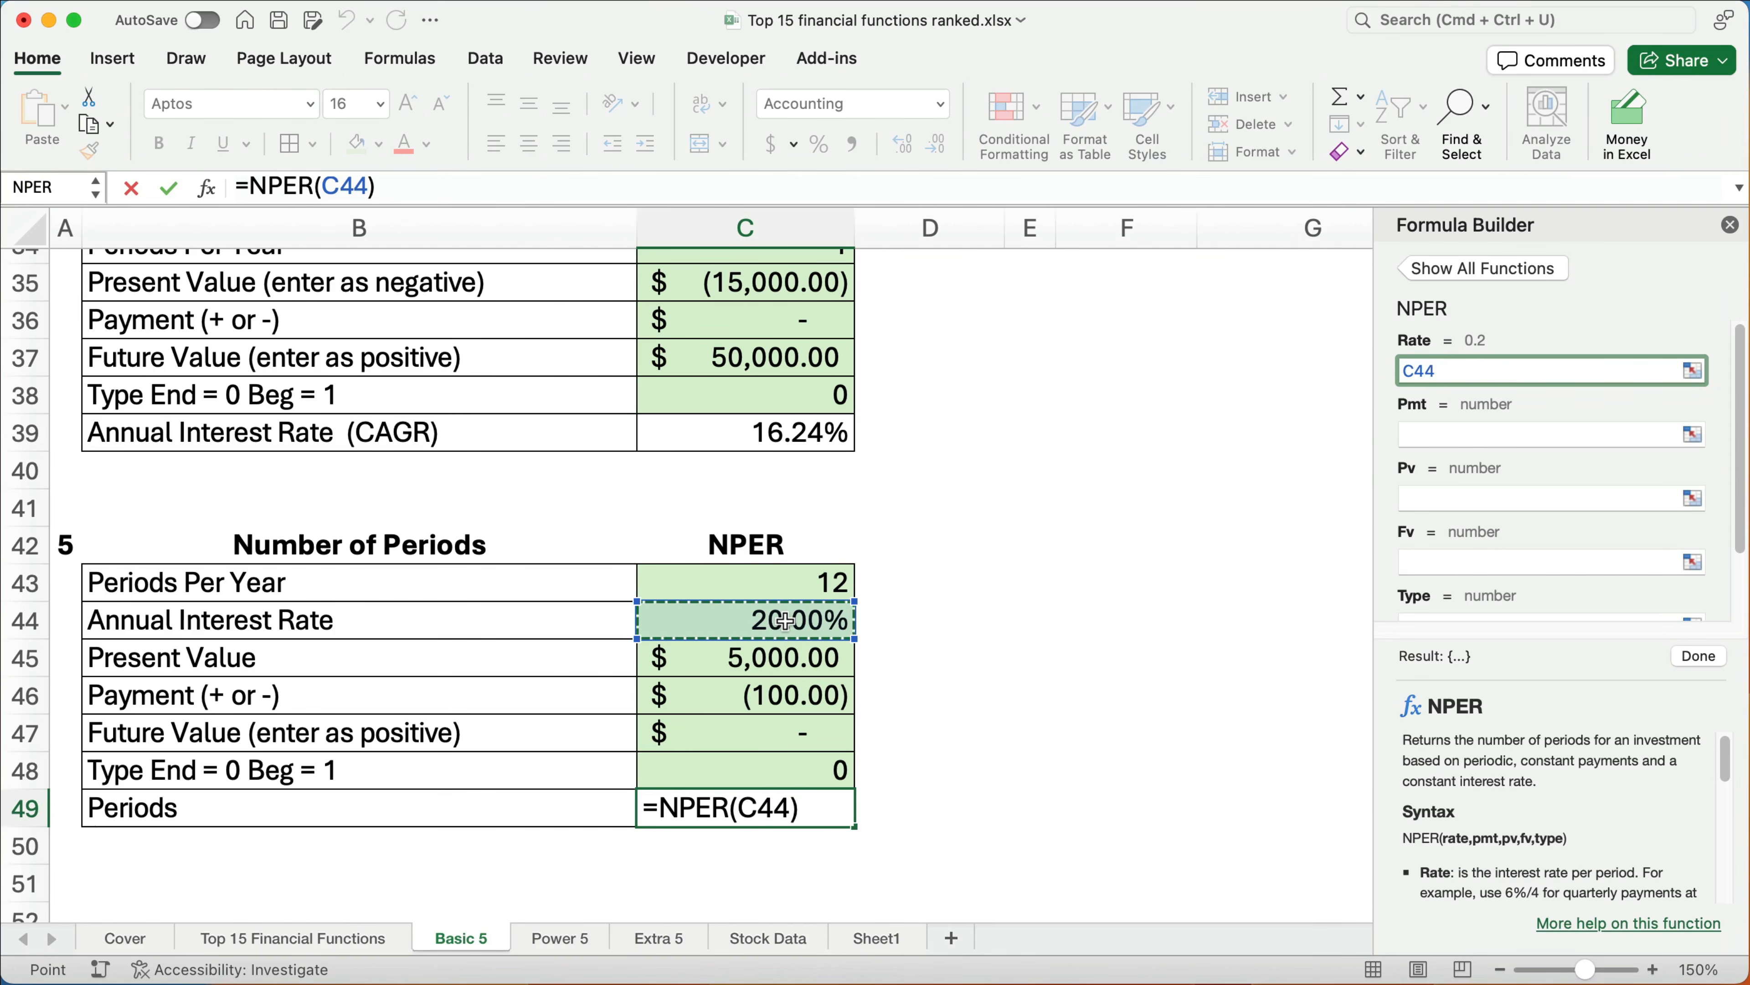
text(/)
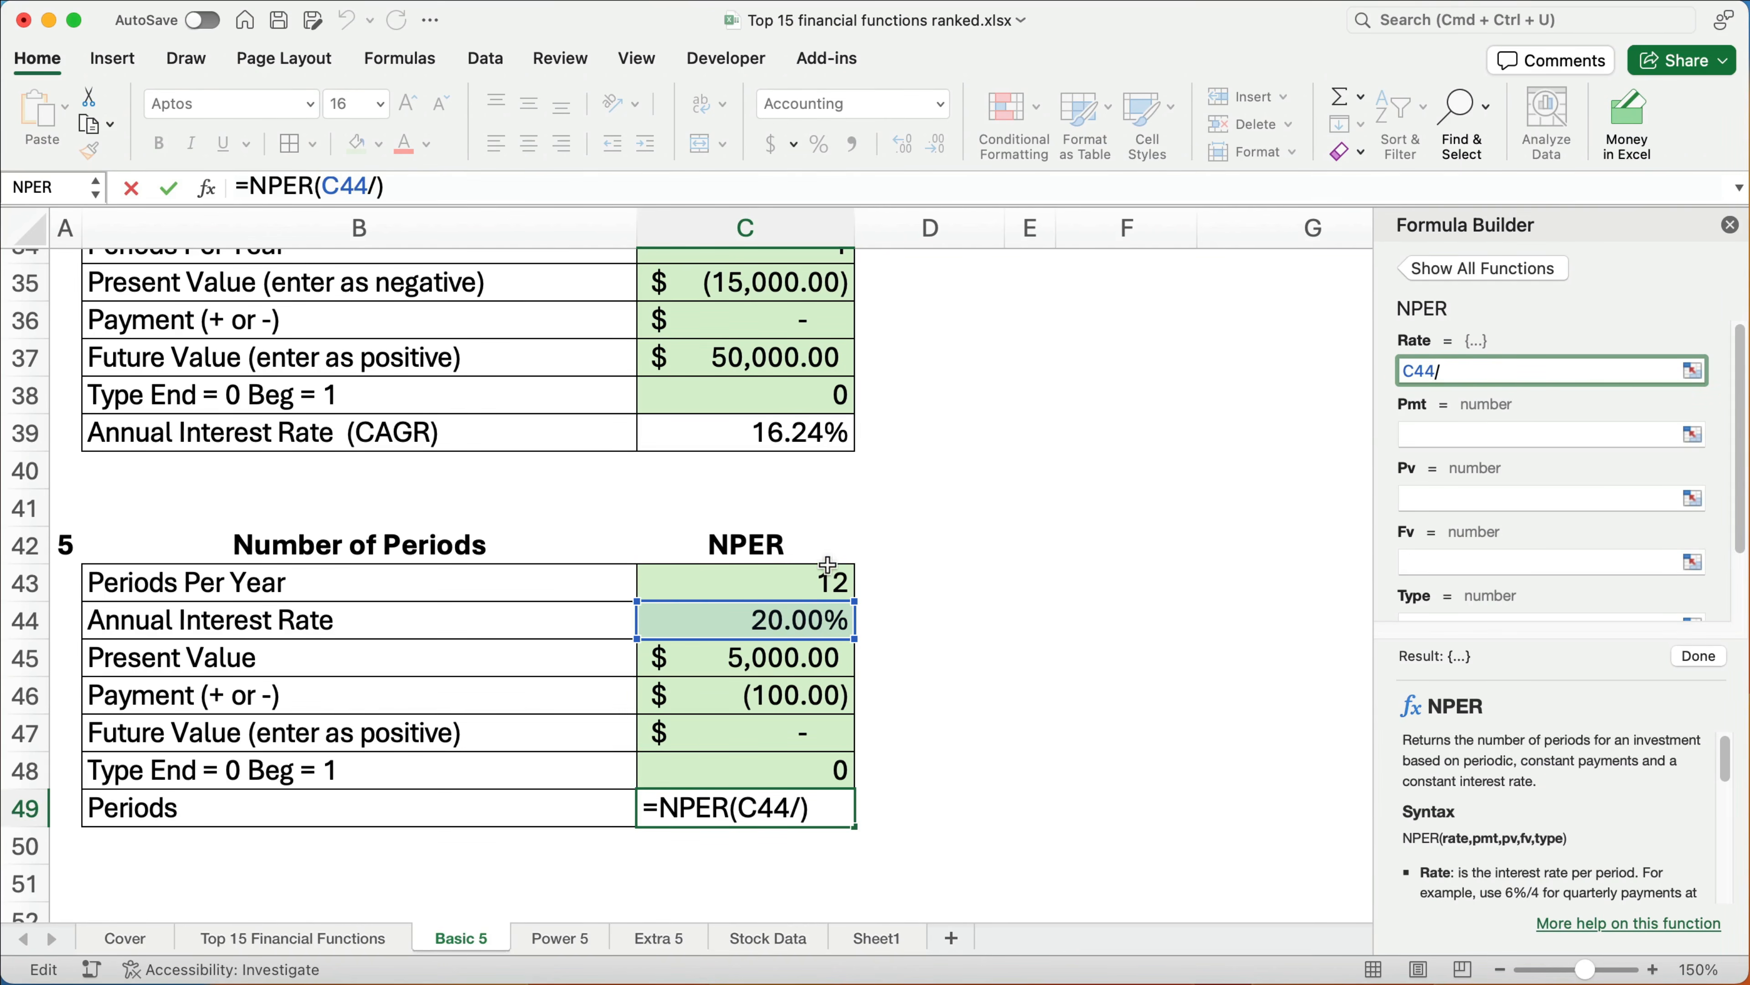
click(824, 580)
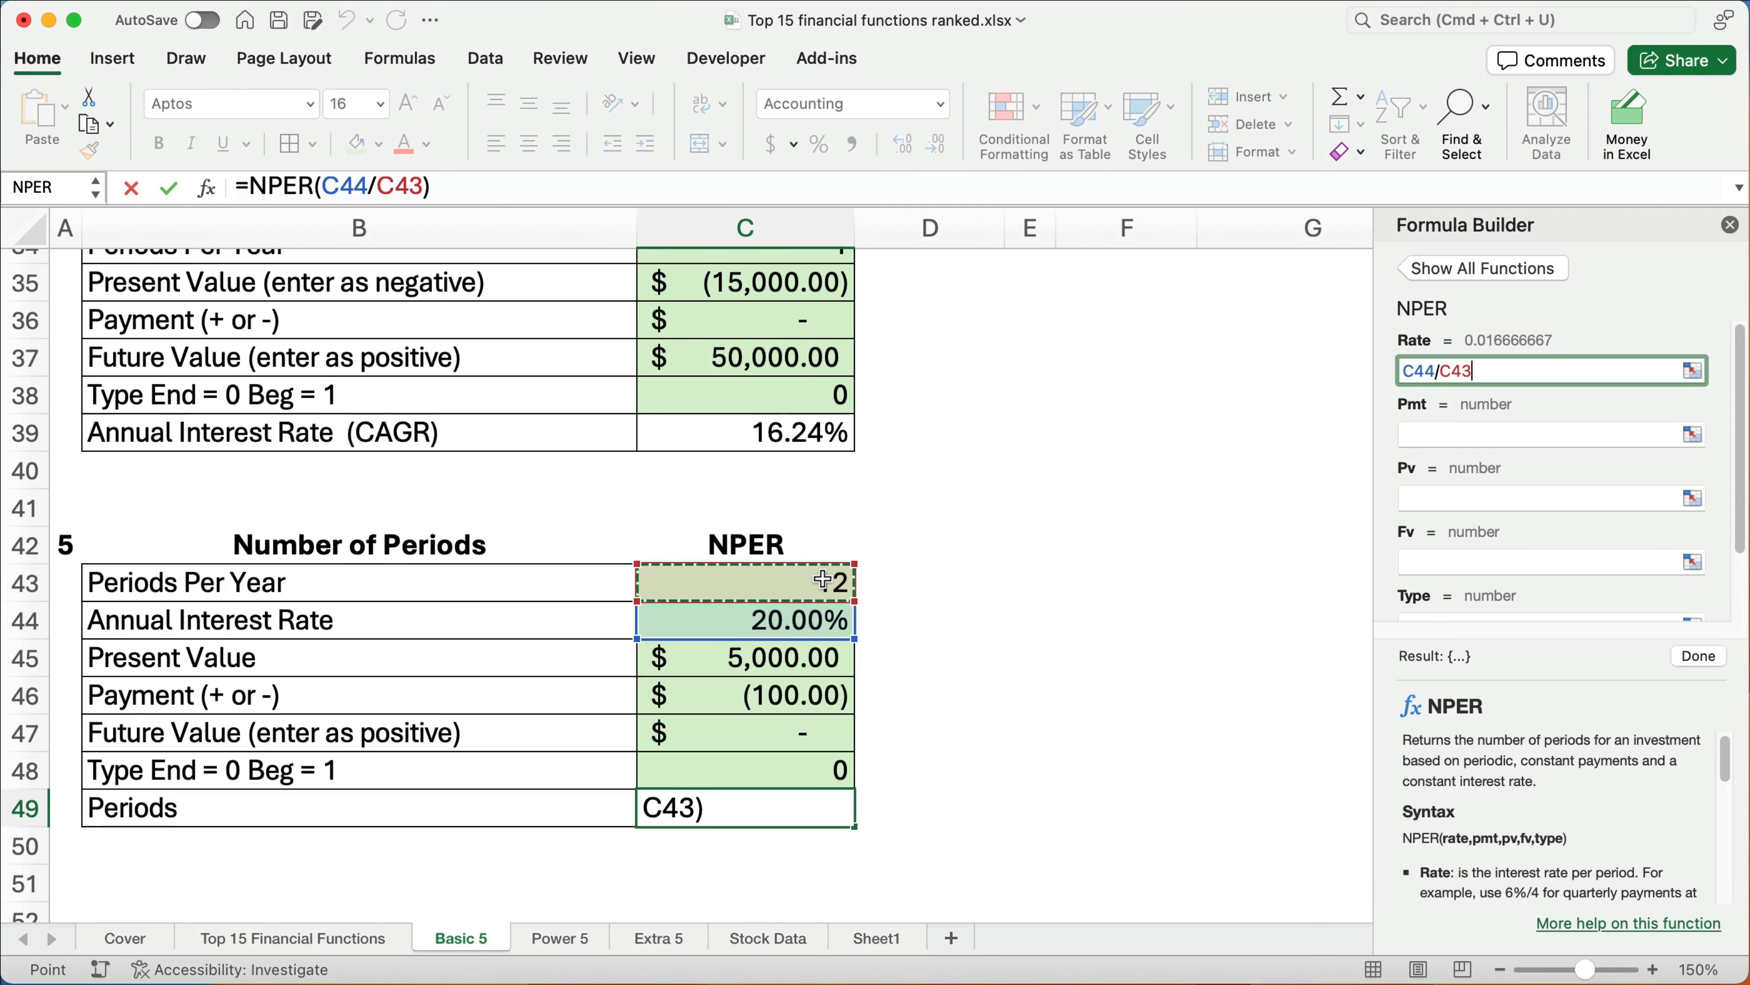
click(1421, 435)
click(805, 694)
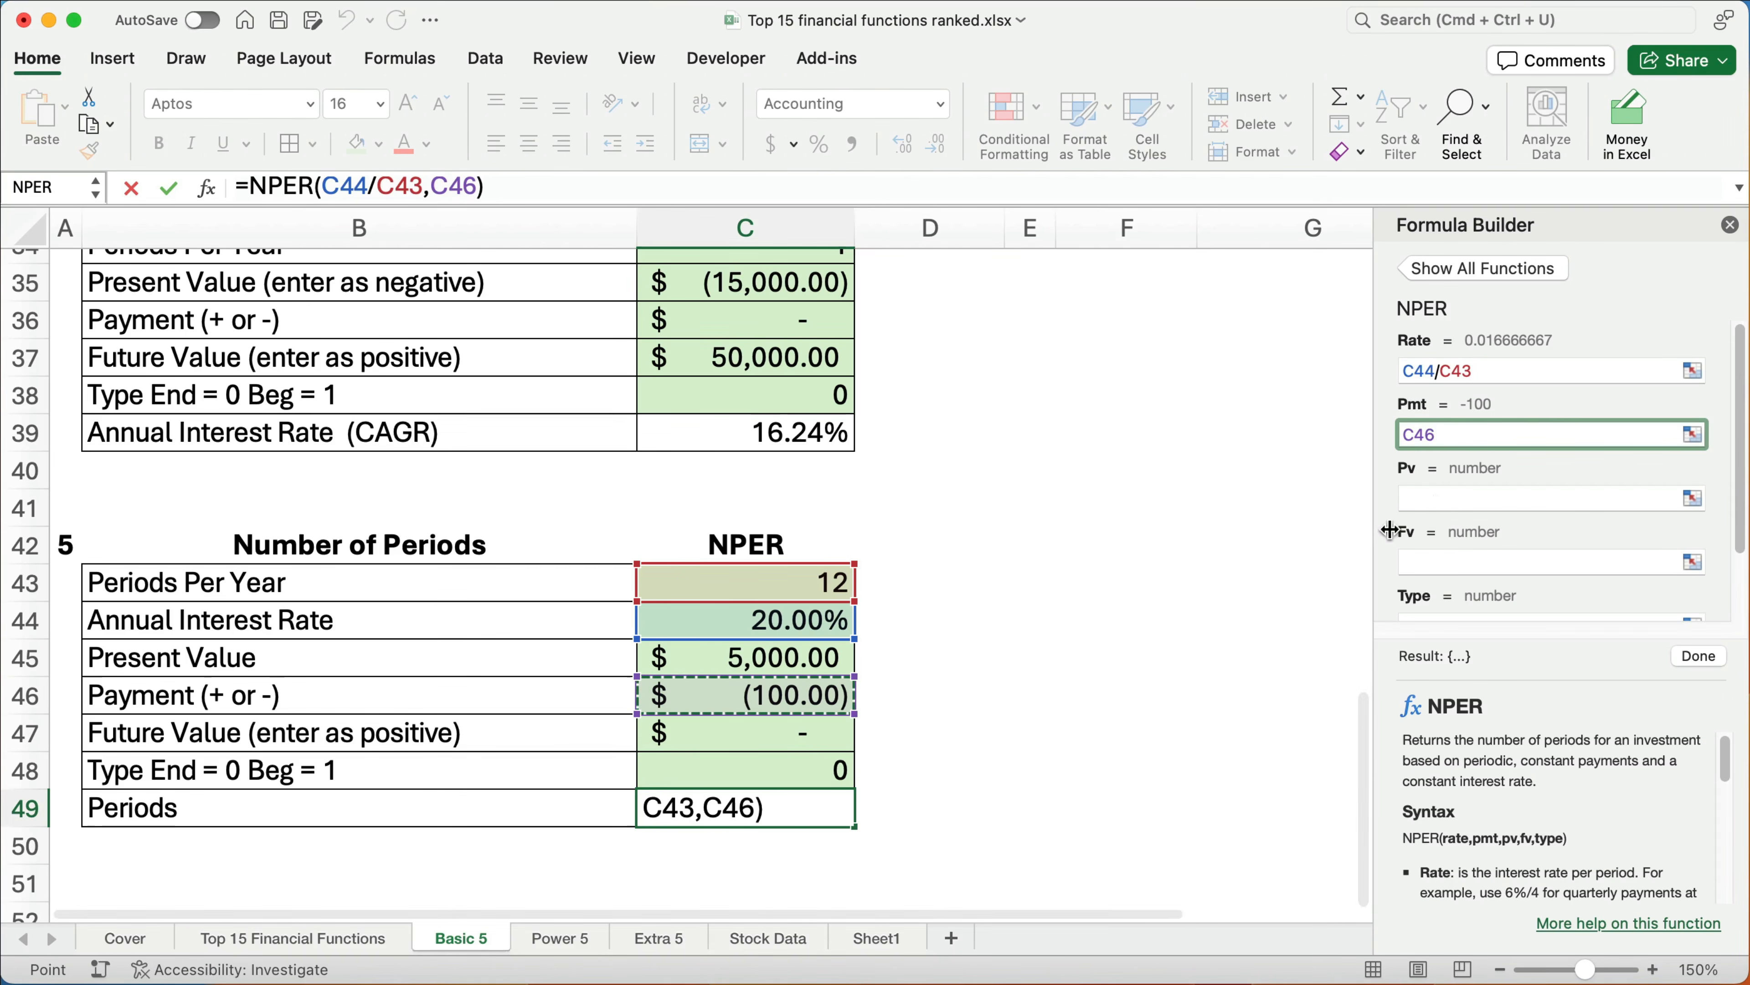
Complete the NPER formula in C49 with C45 as present value, C47 as future value and C48 as type.
key(Tab)
click(838, 660)
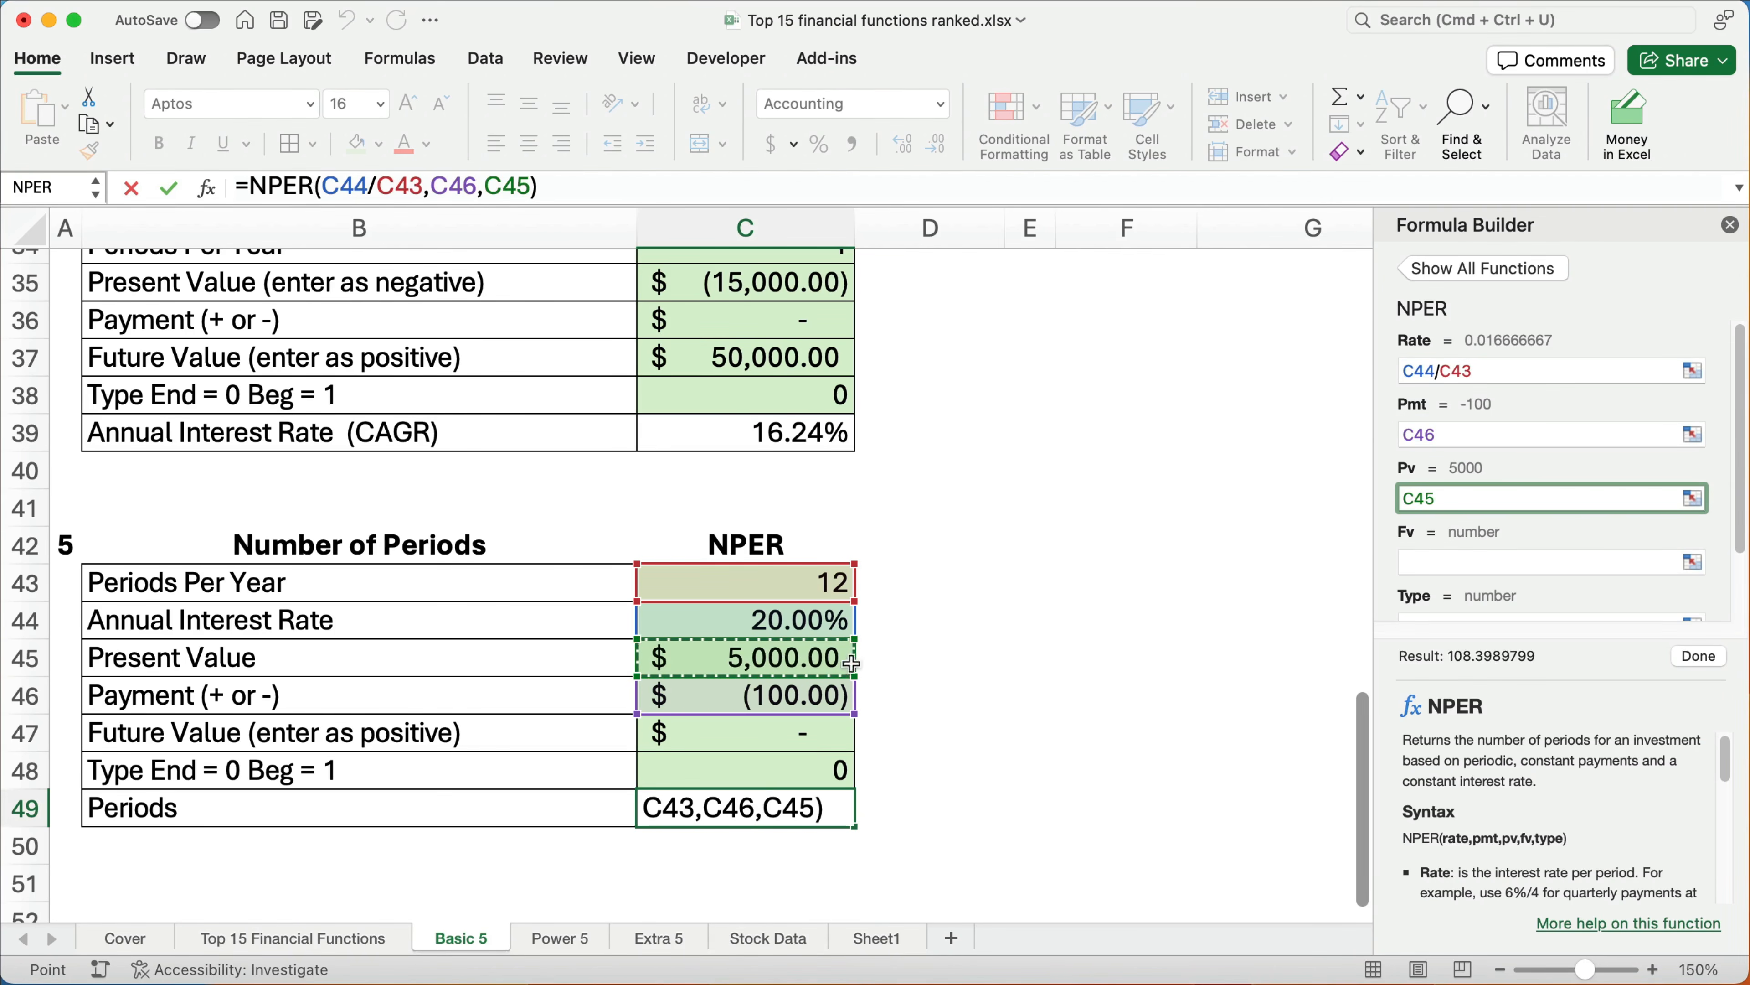
click(1438, 563)
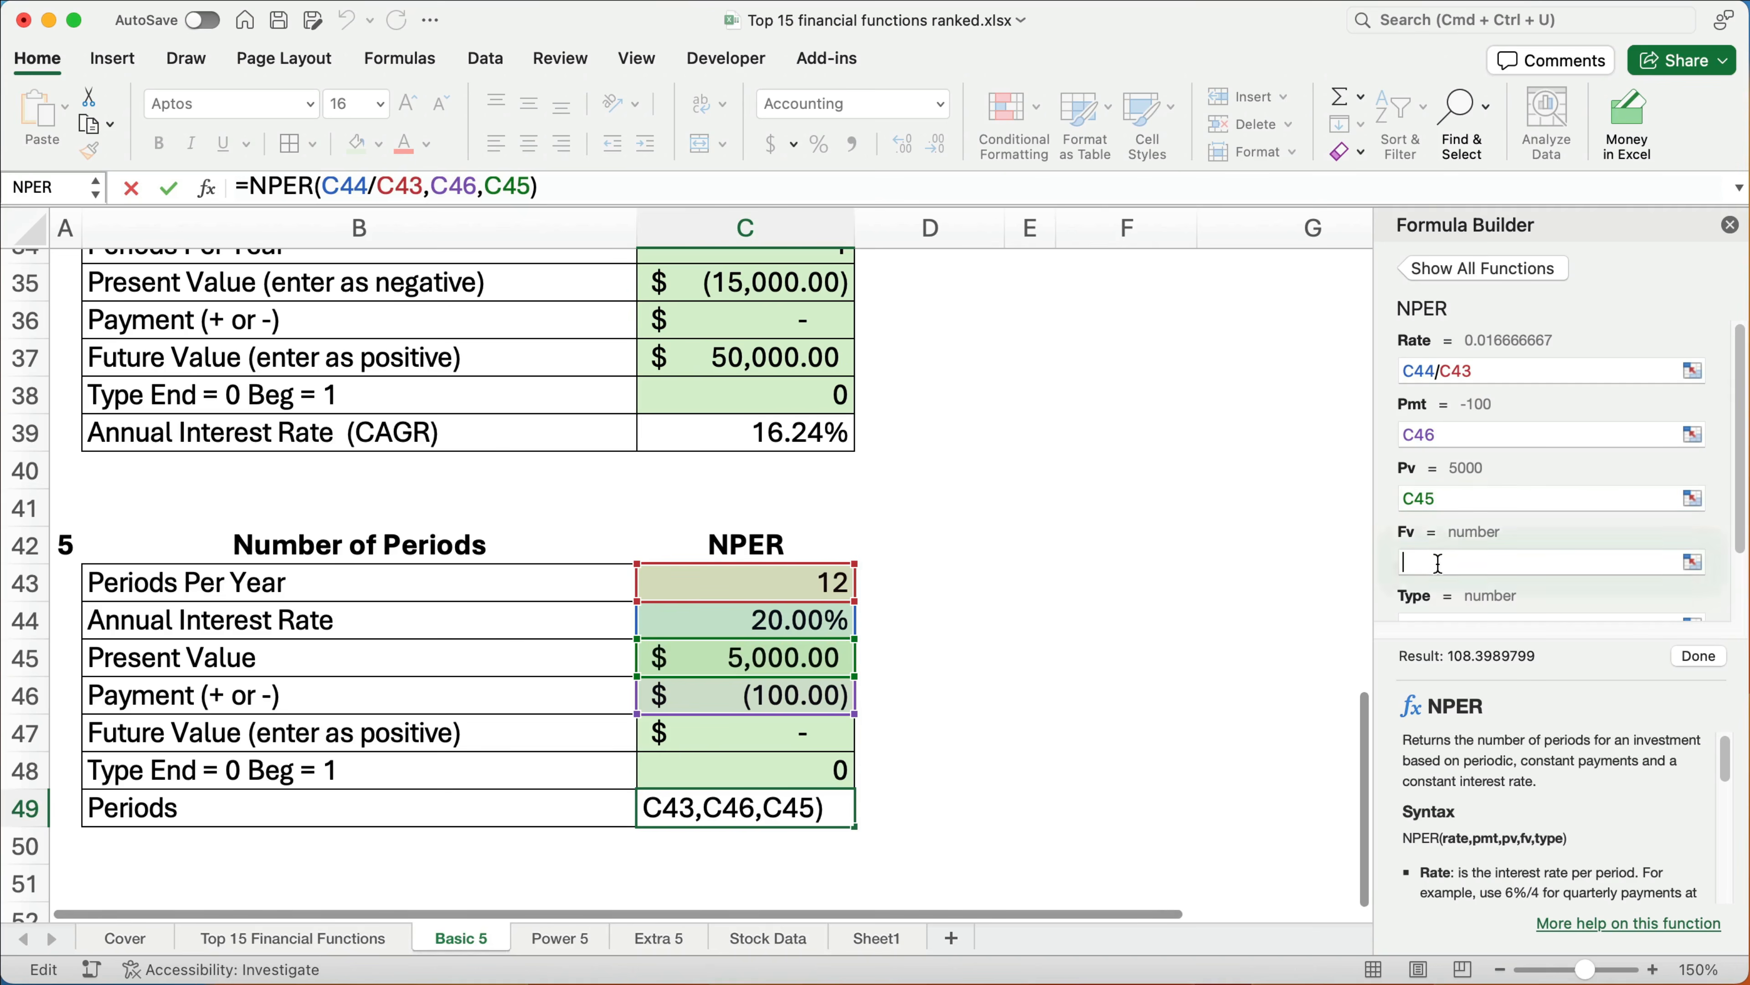
click(805, 732)
key(Tab)
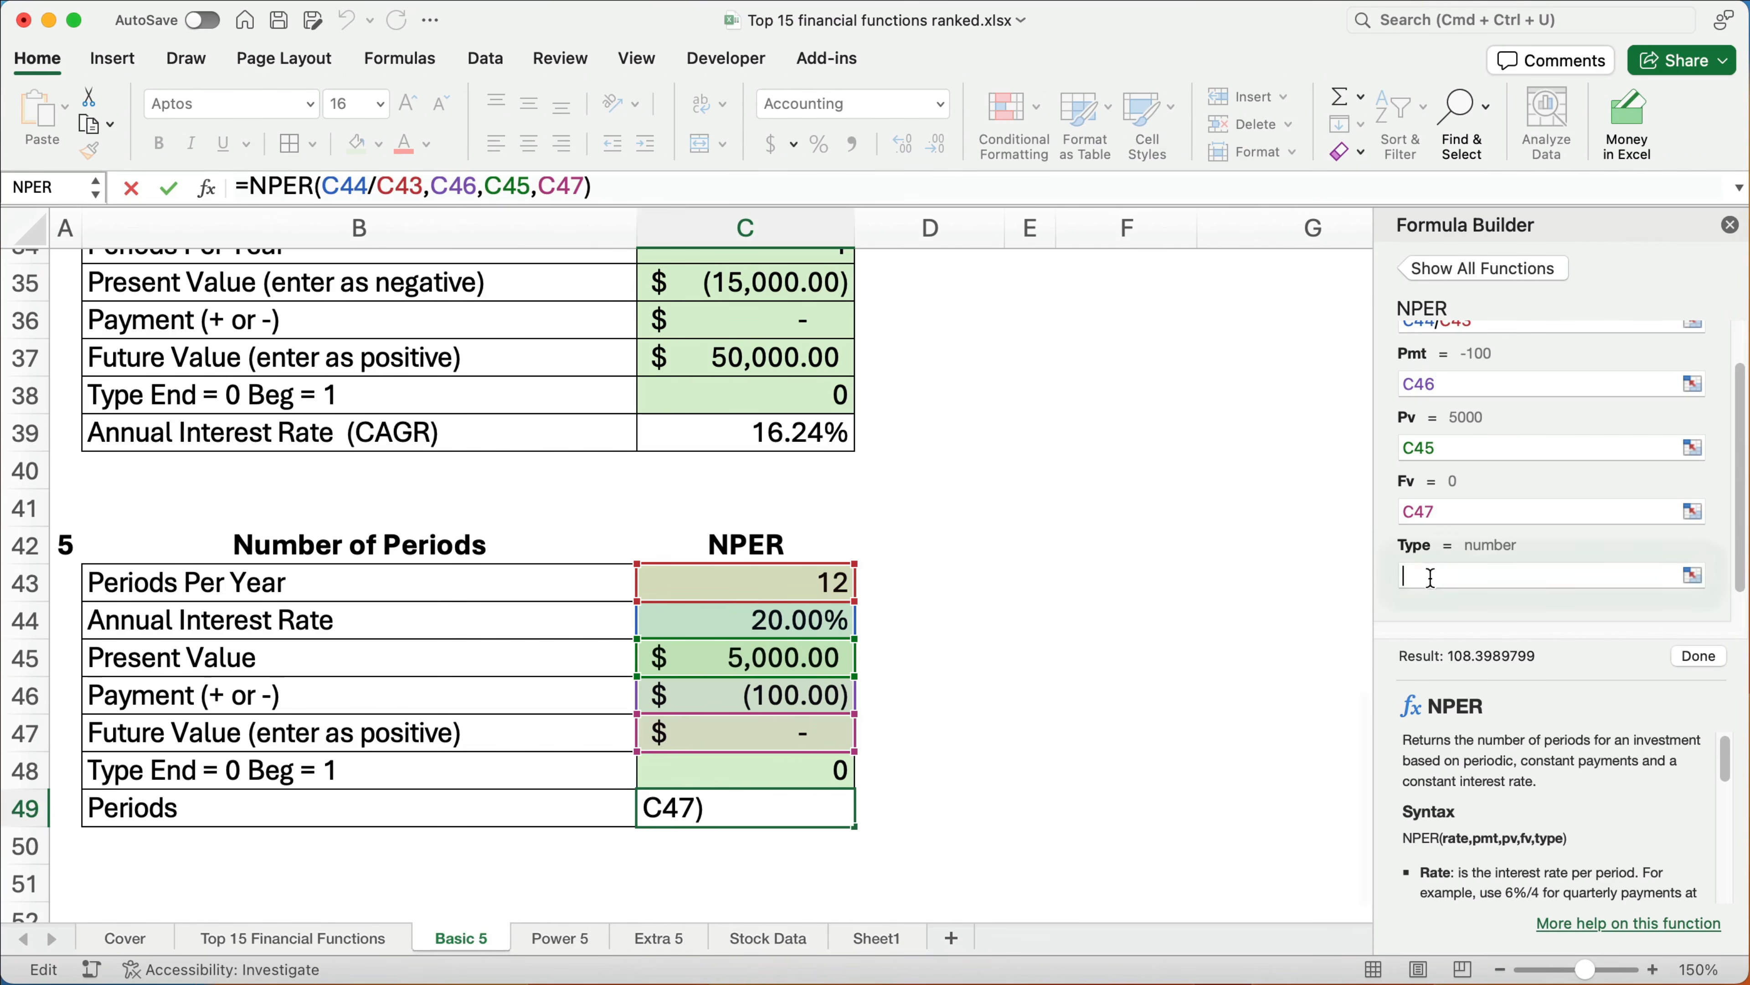
click(833, 771)
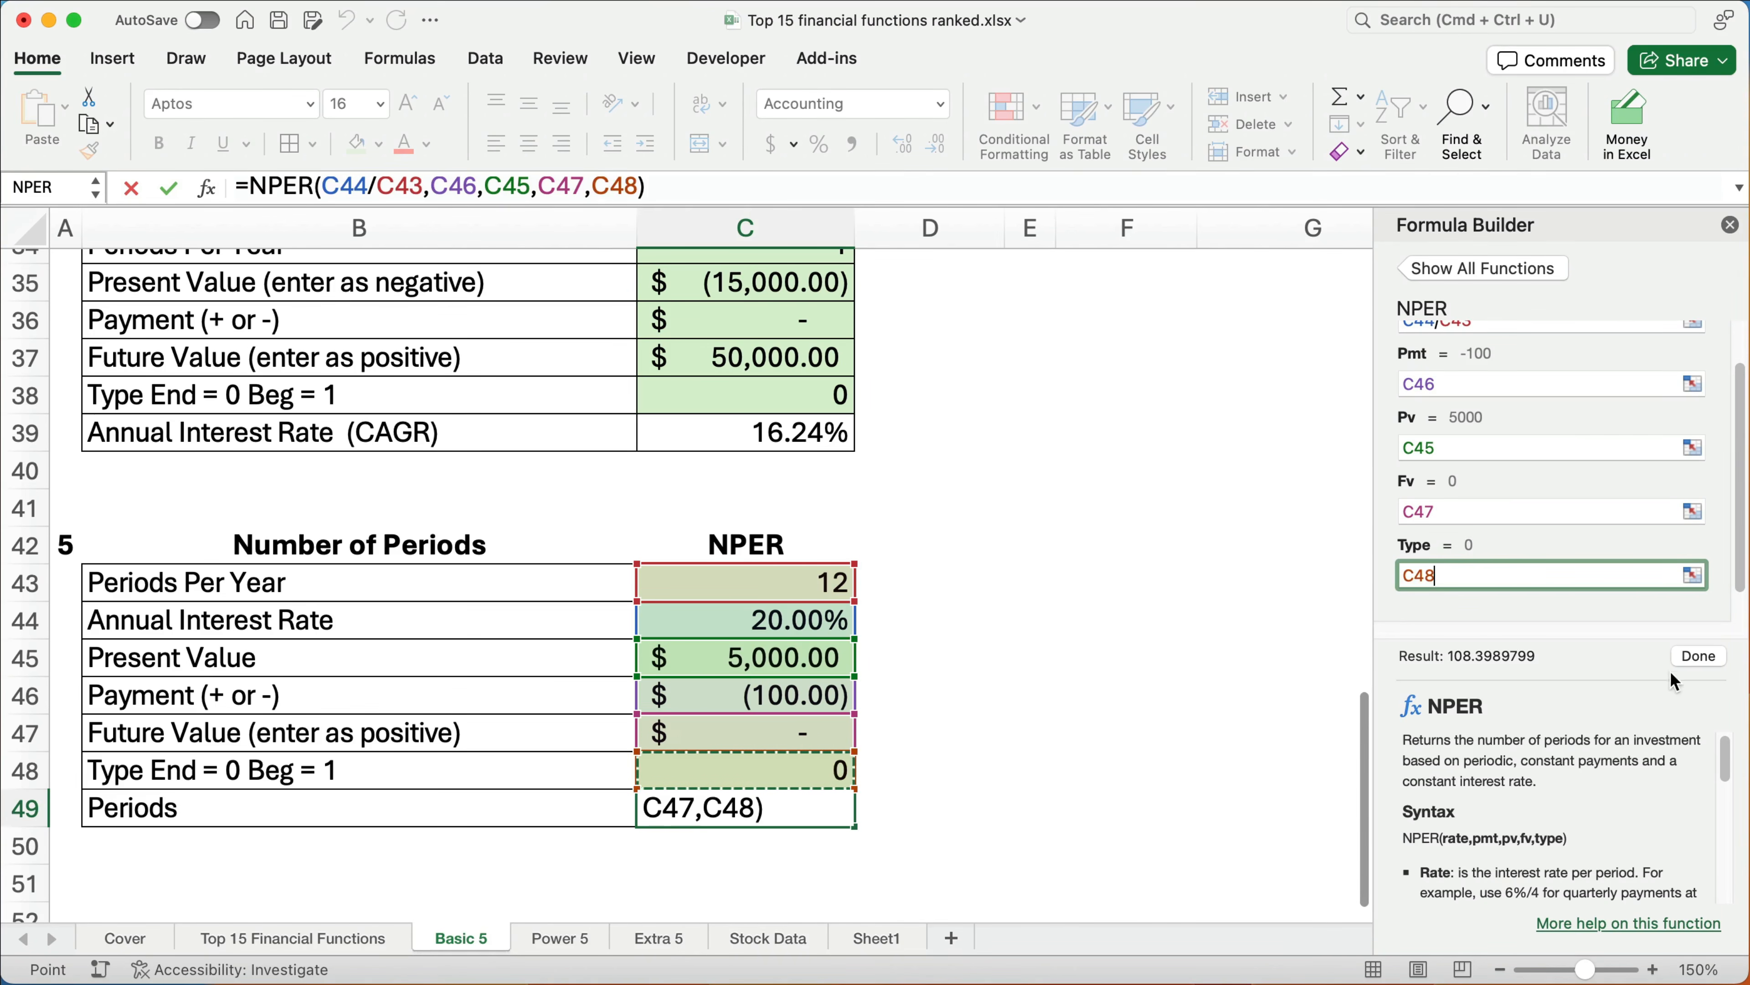
click(1697, 660)
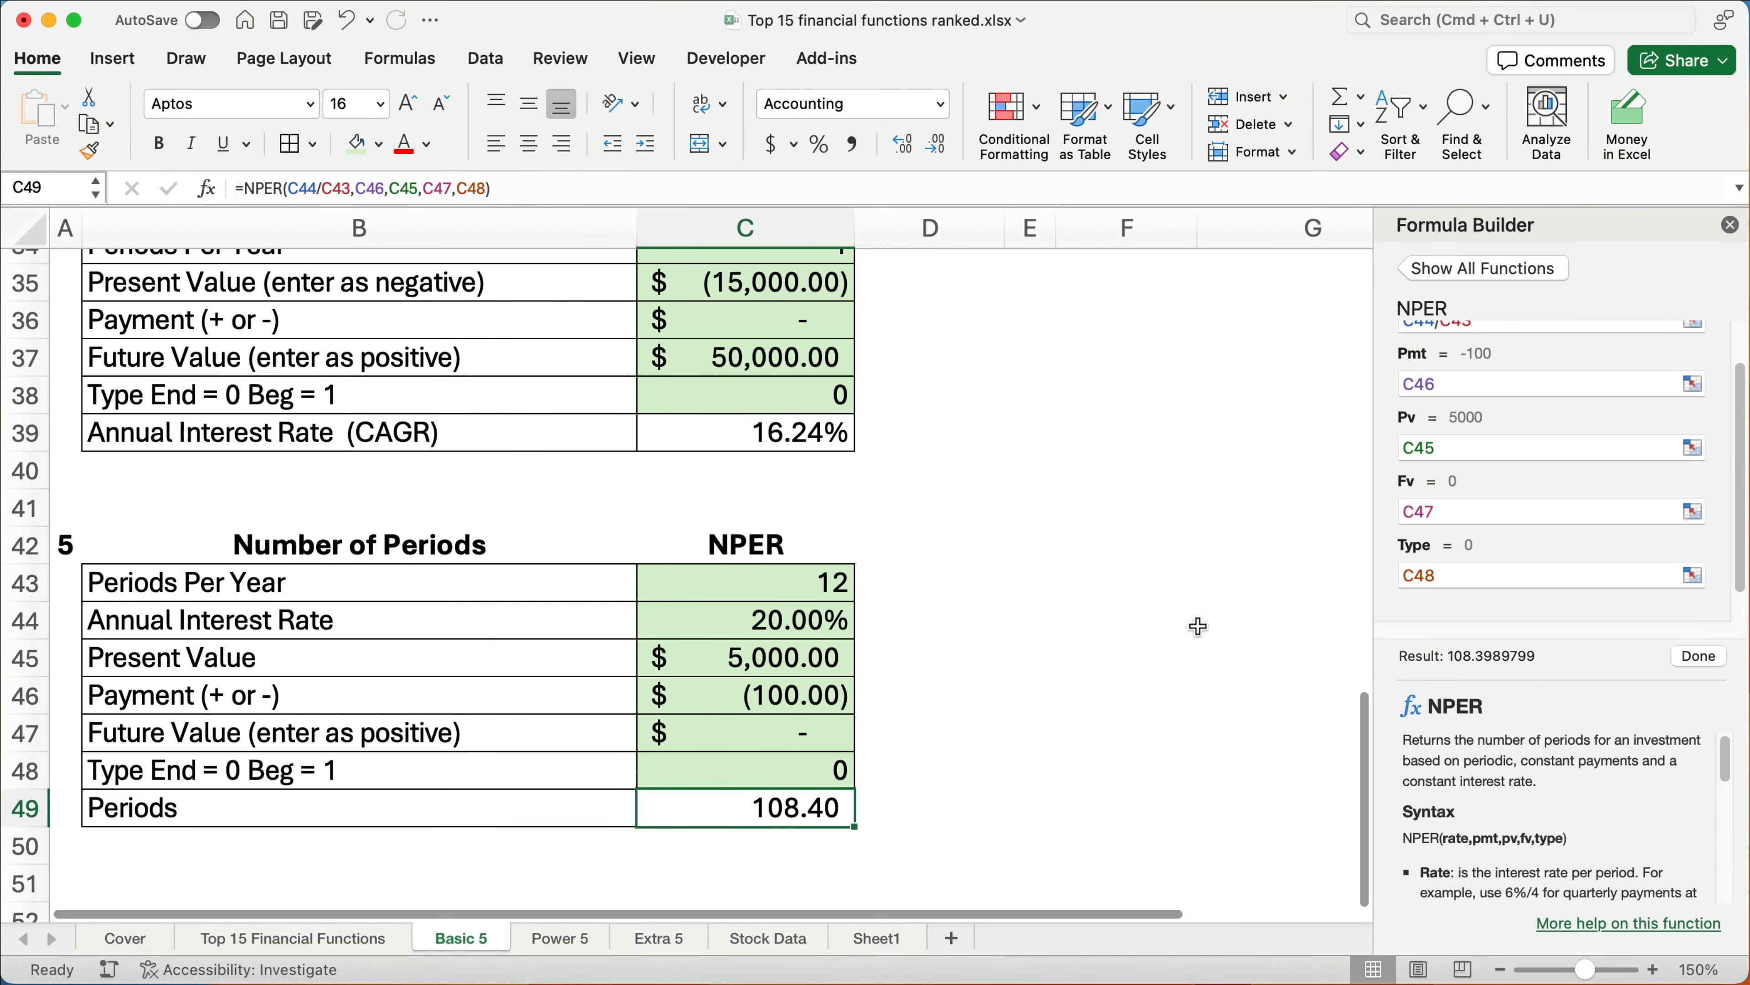
click(958, 807)
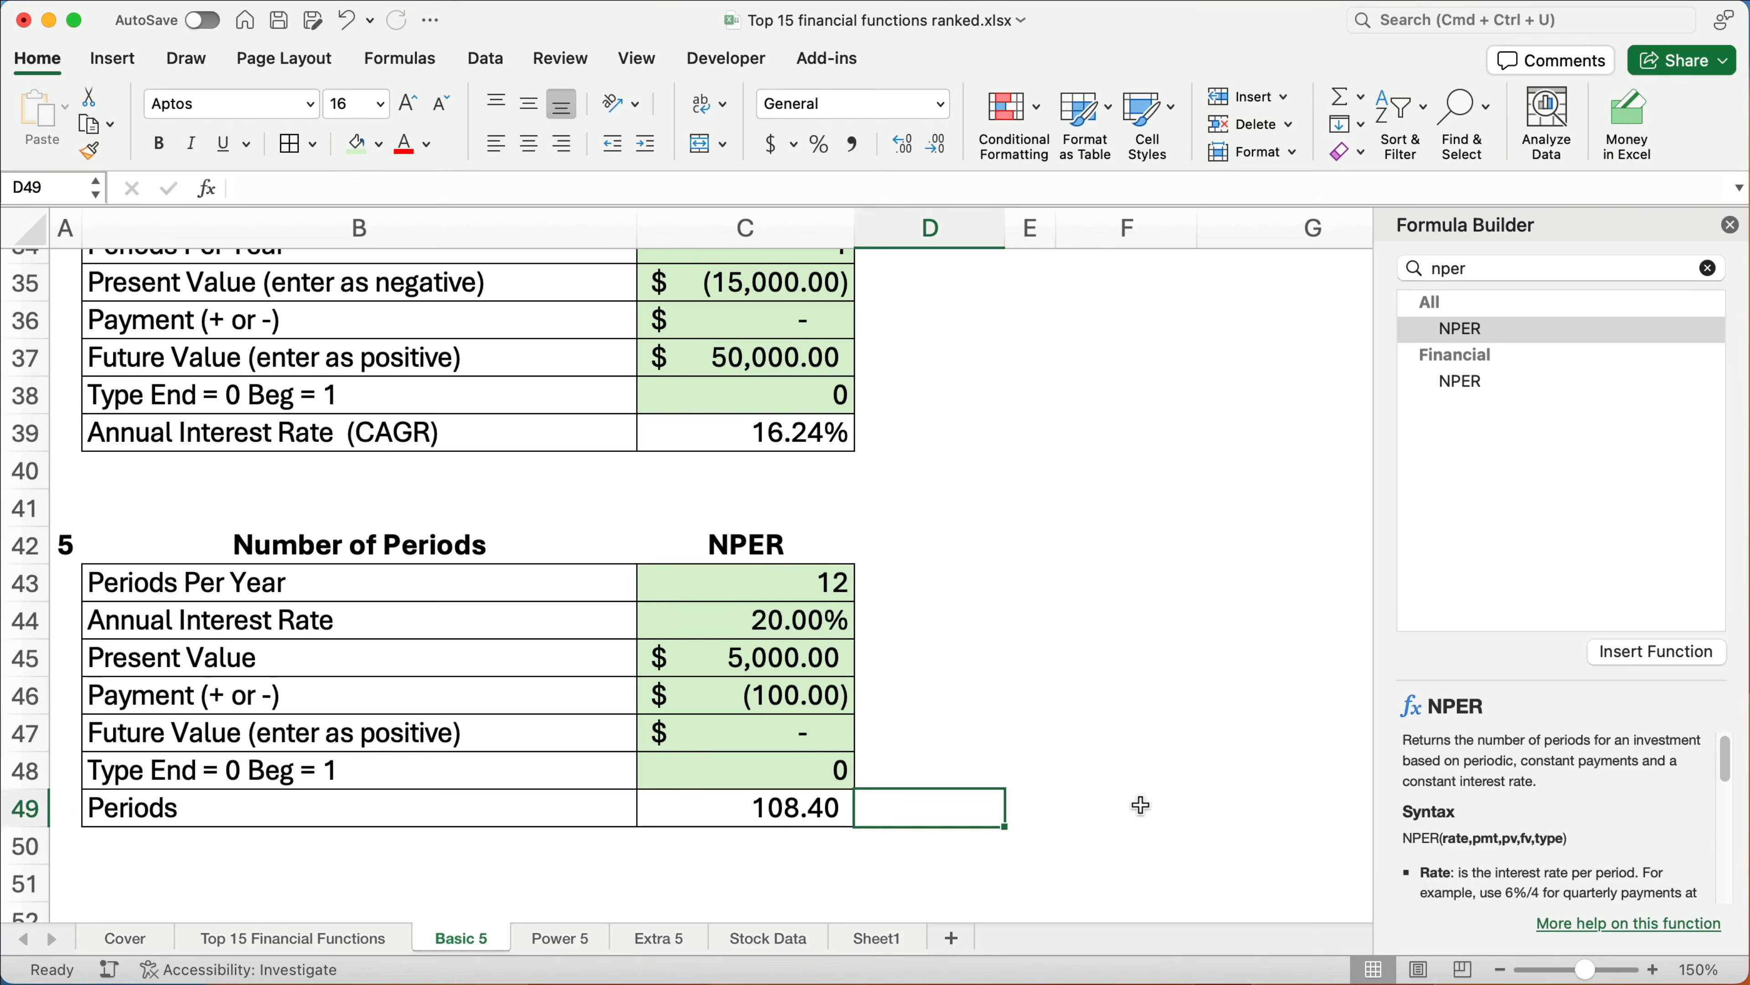
text(=C4912)
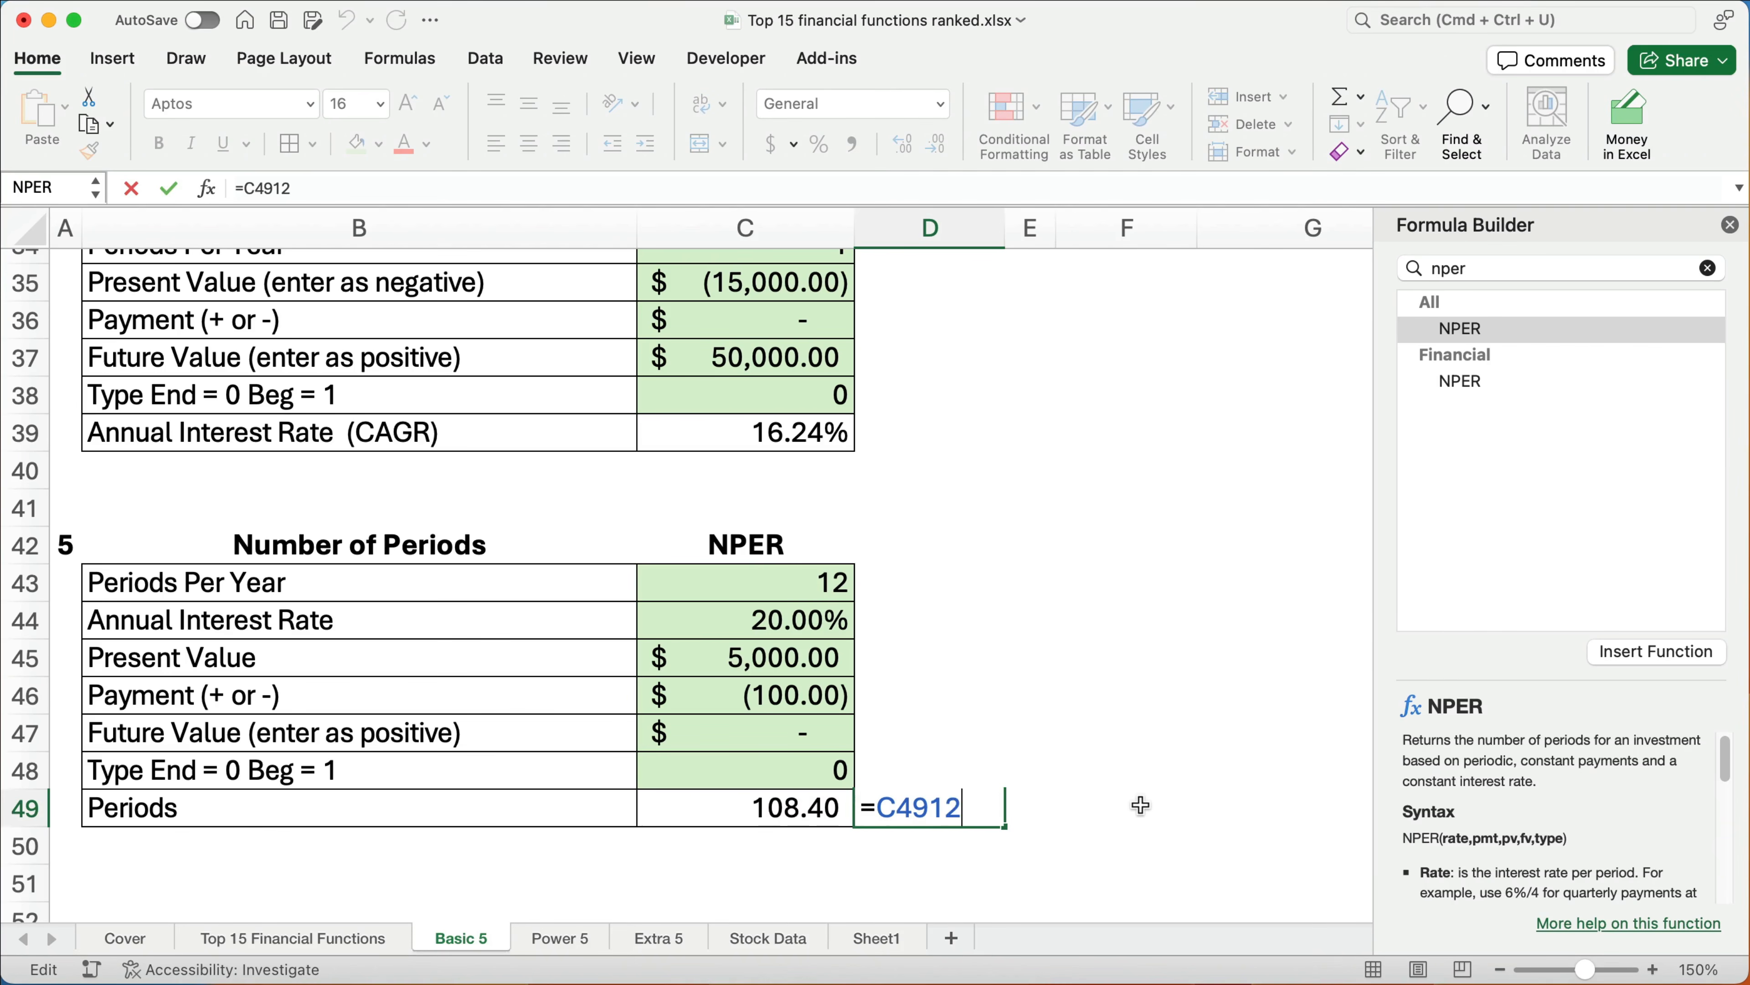
key(Return)
key(Up)
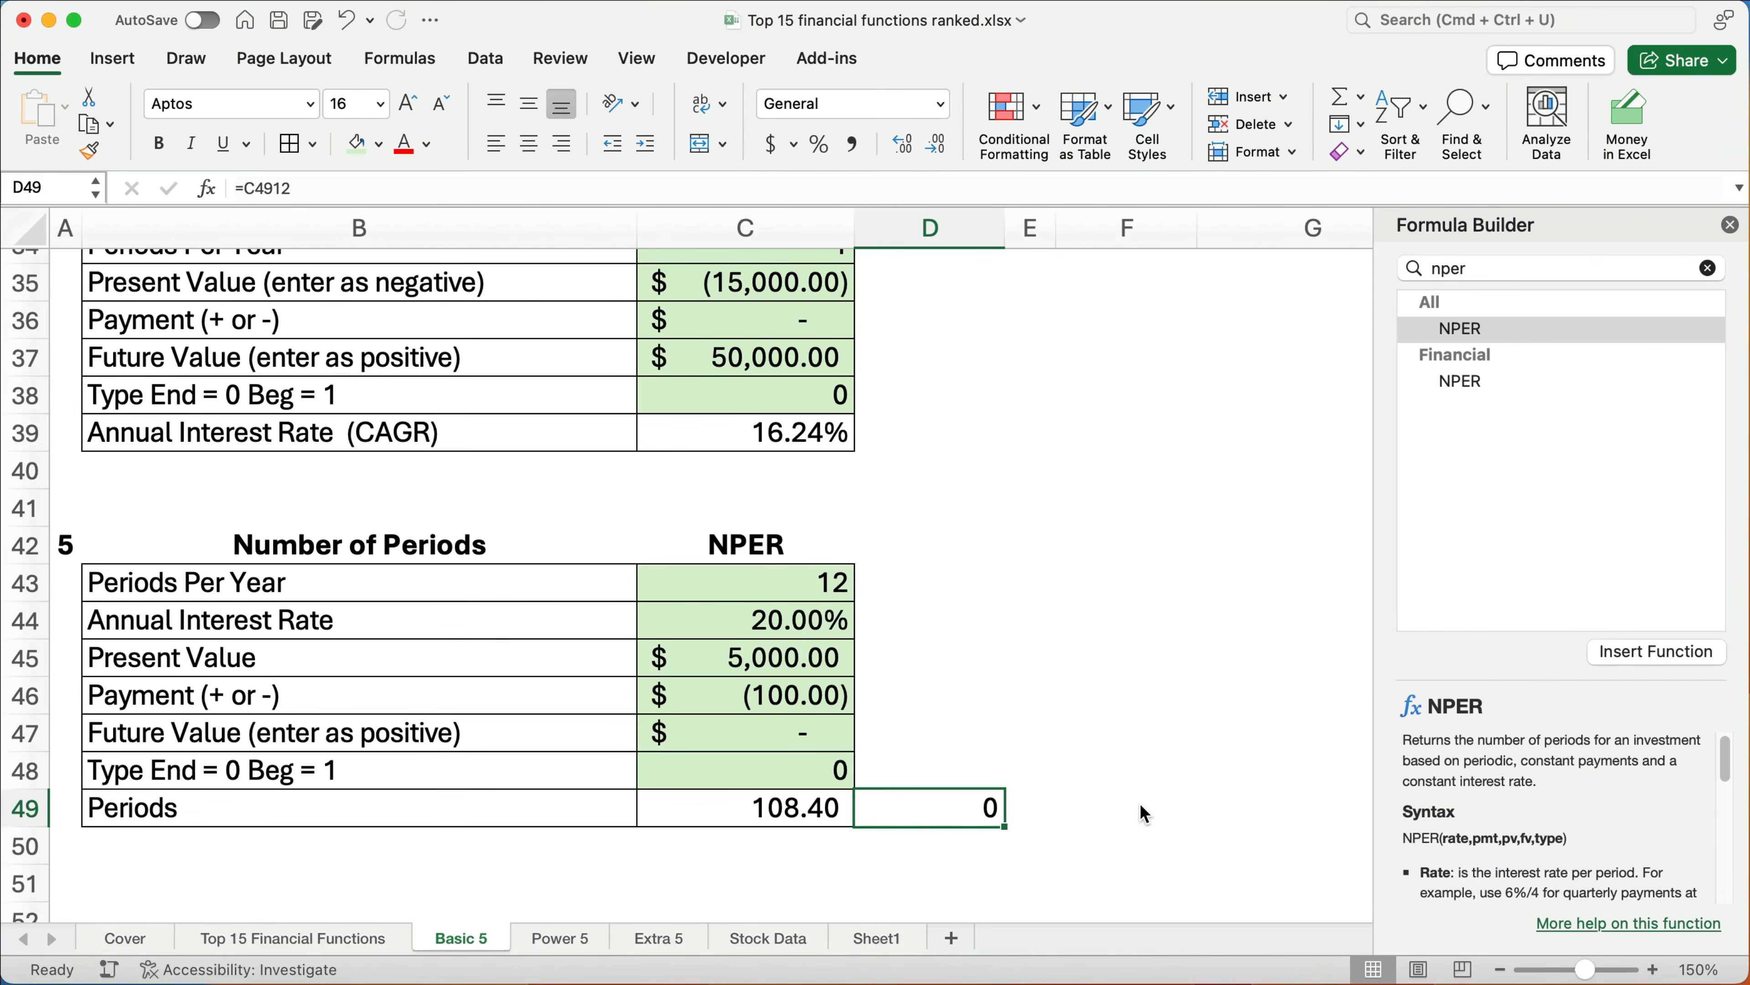
Convert the number of periods to years in D49 with the formula =C49/12.
text(=)
key(Left)
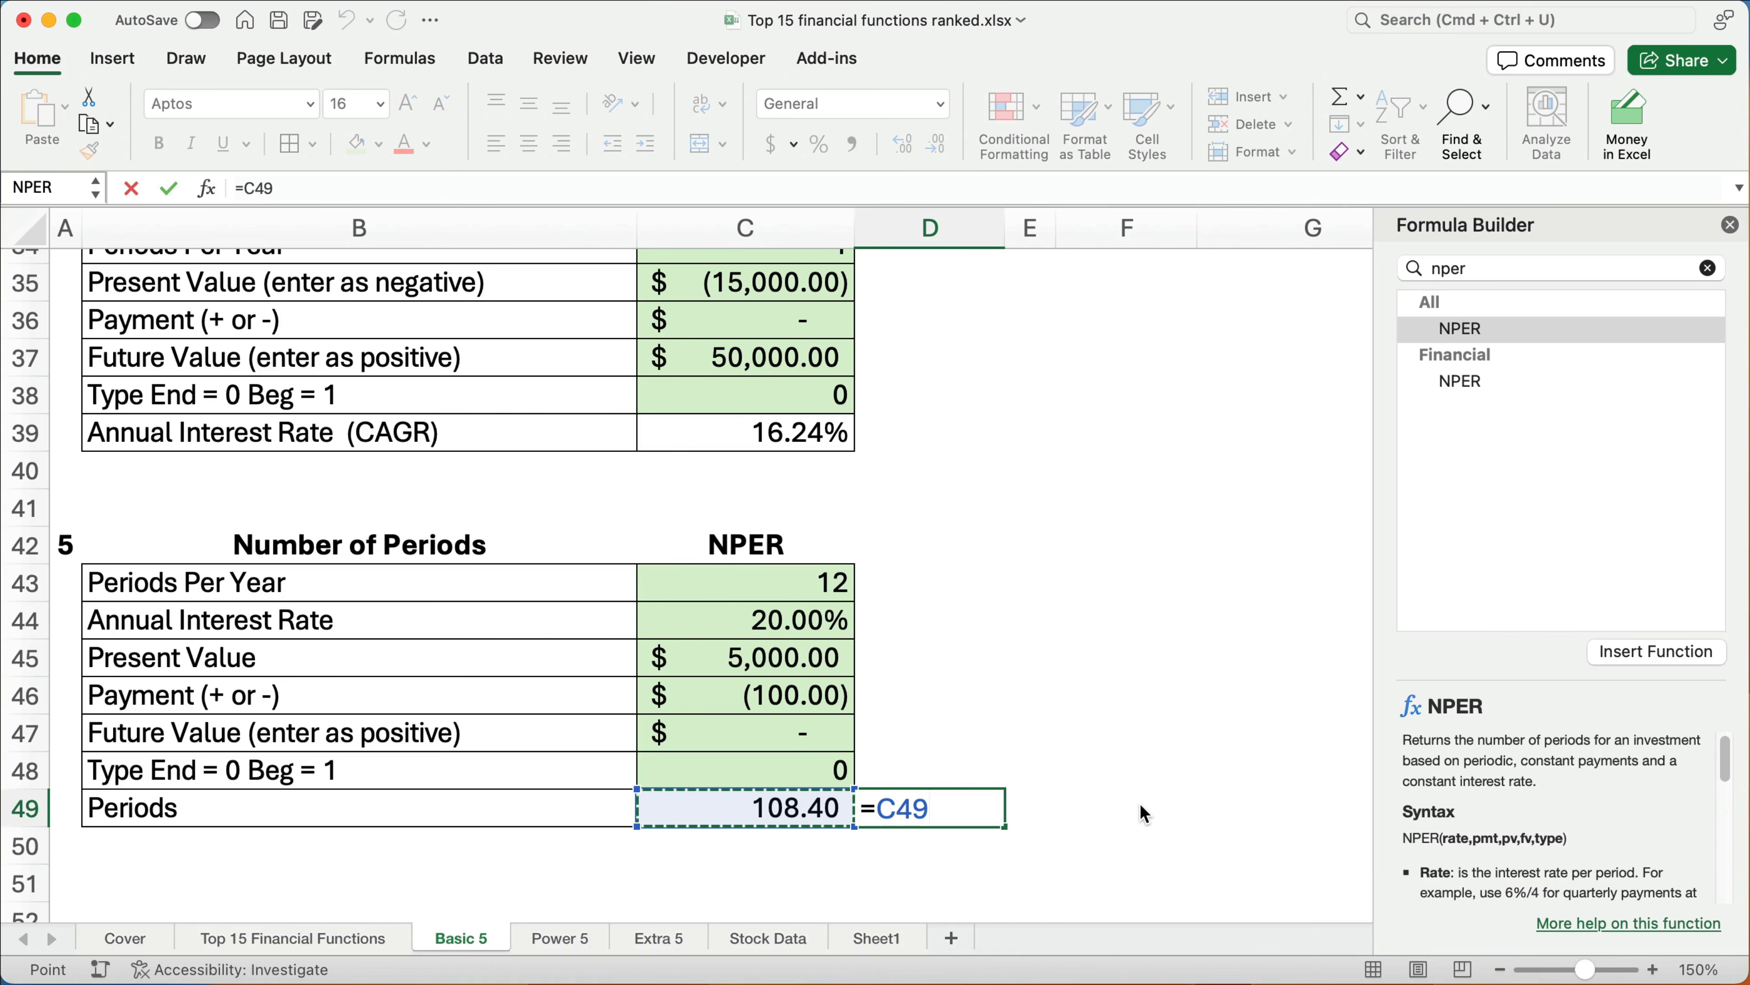
text(/12)
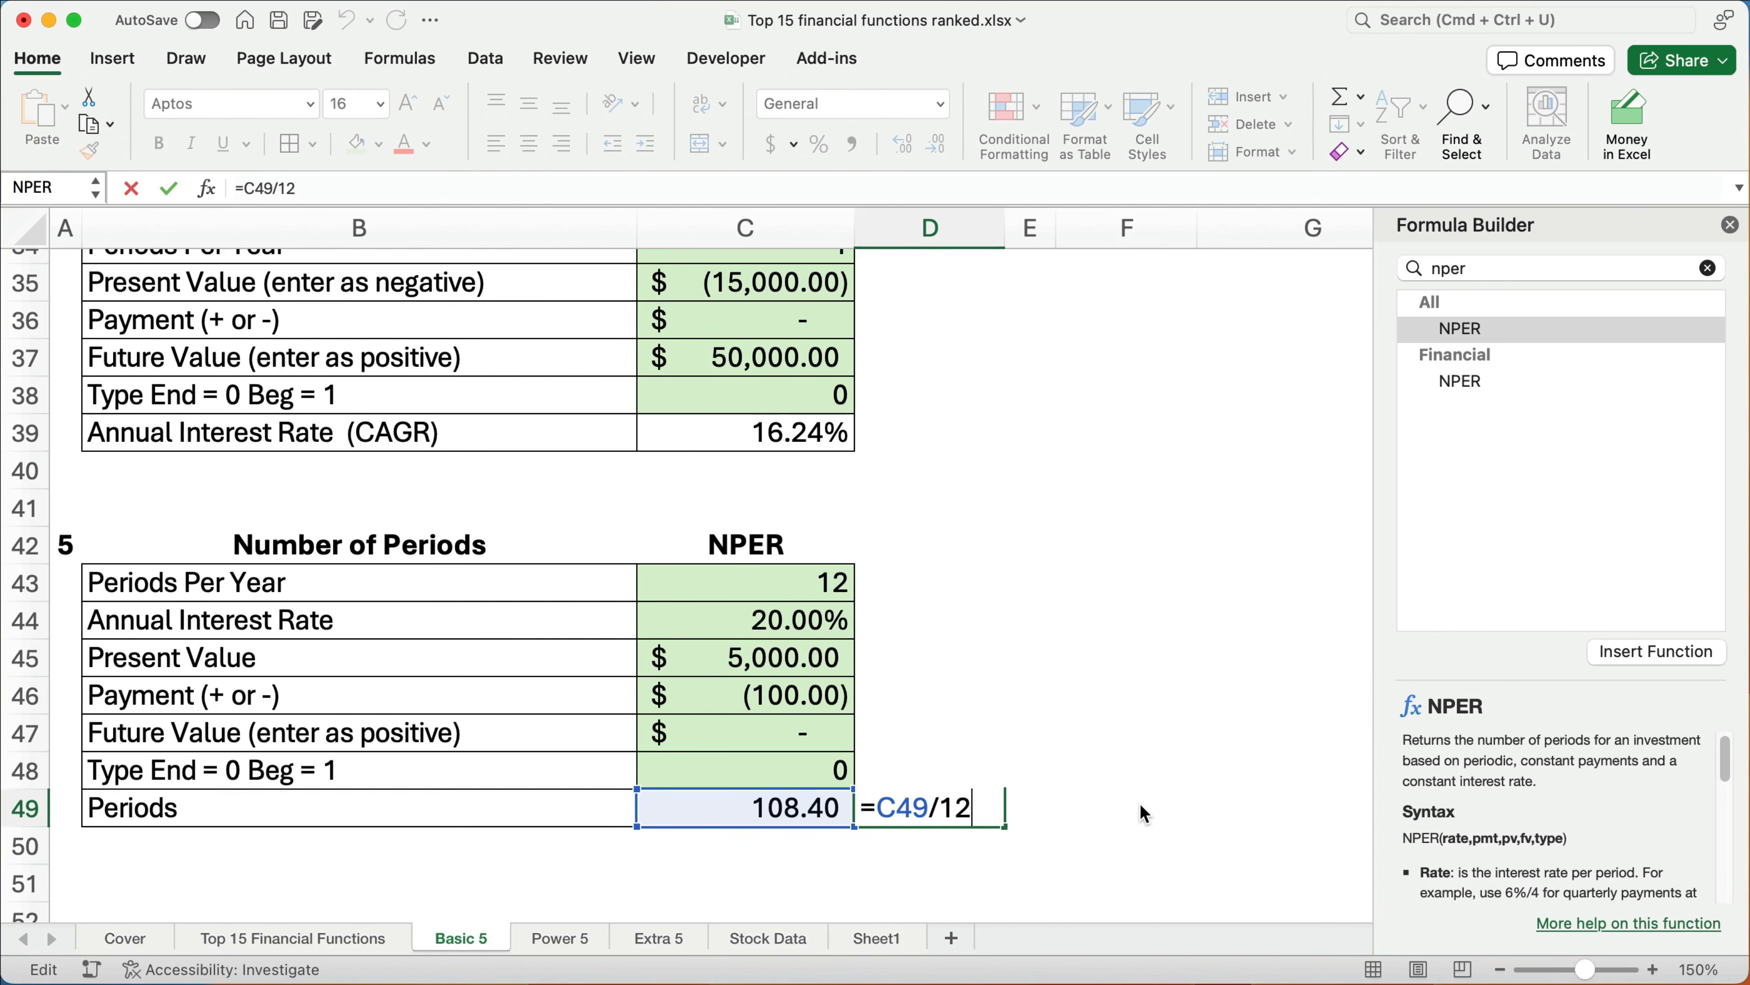
key(Return)
key(Up)
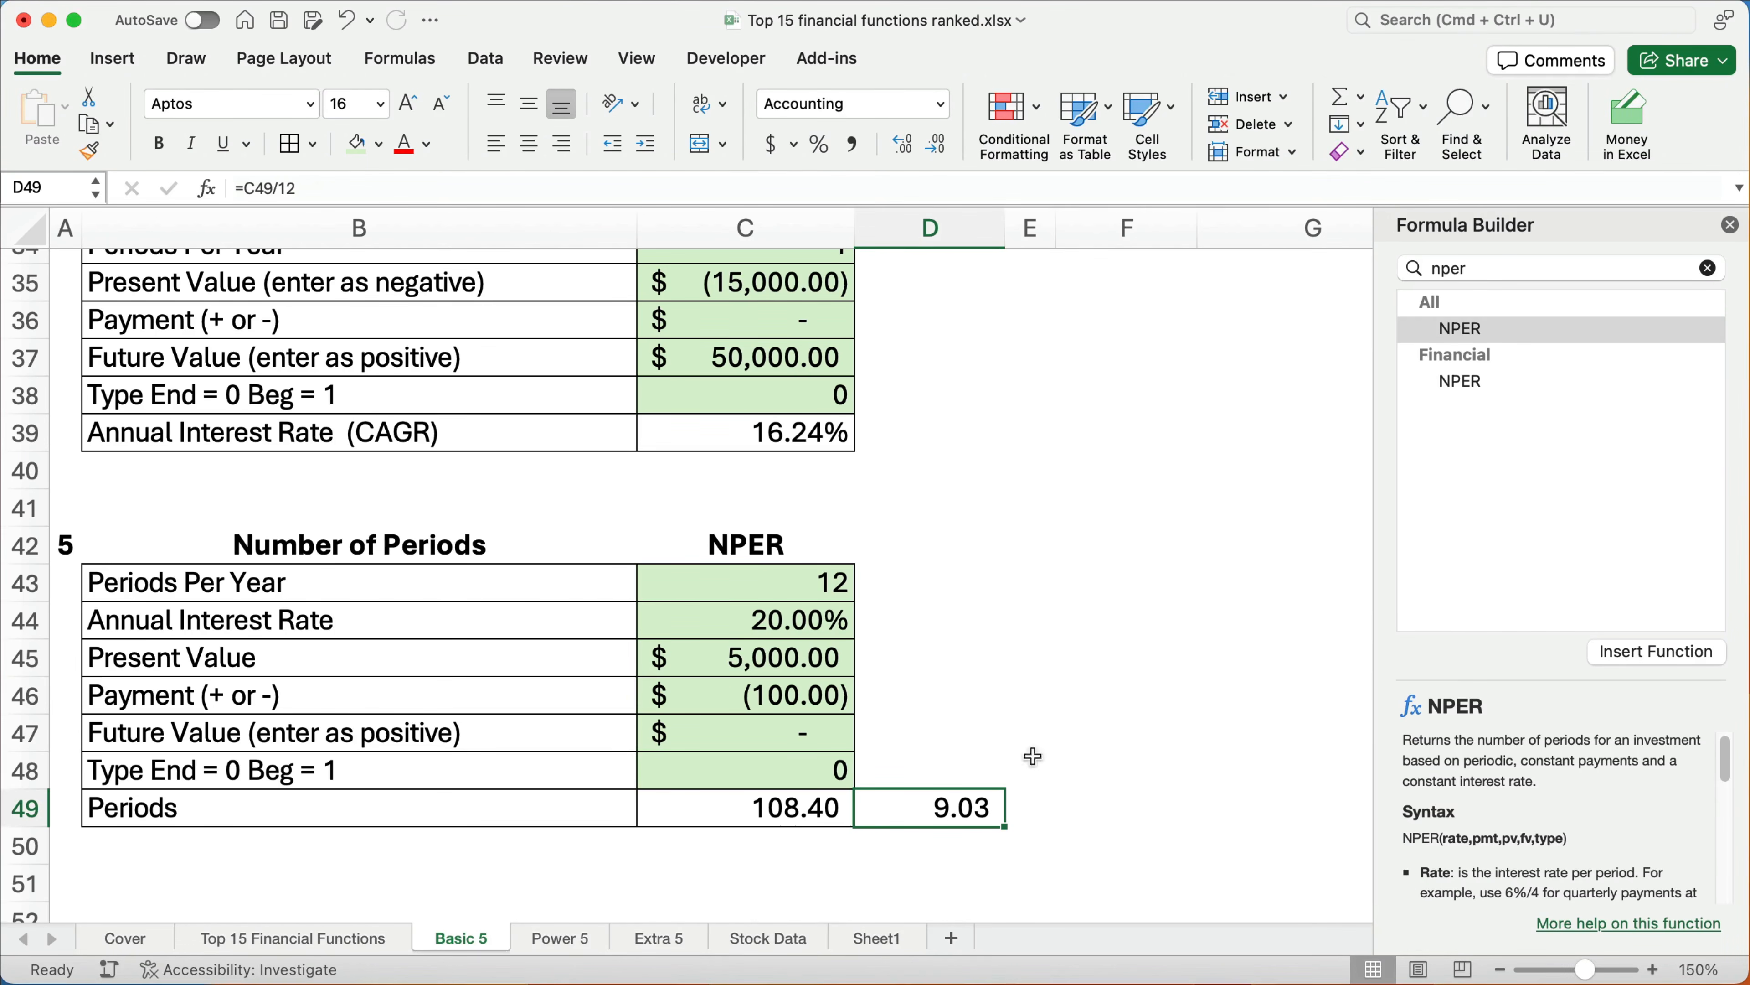
Set the Number of Periods template's payment in C46 to -150.
click(815, 703)
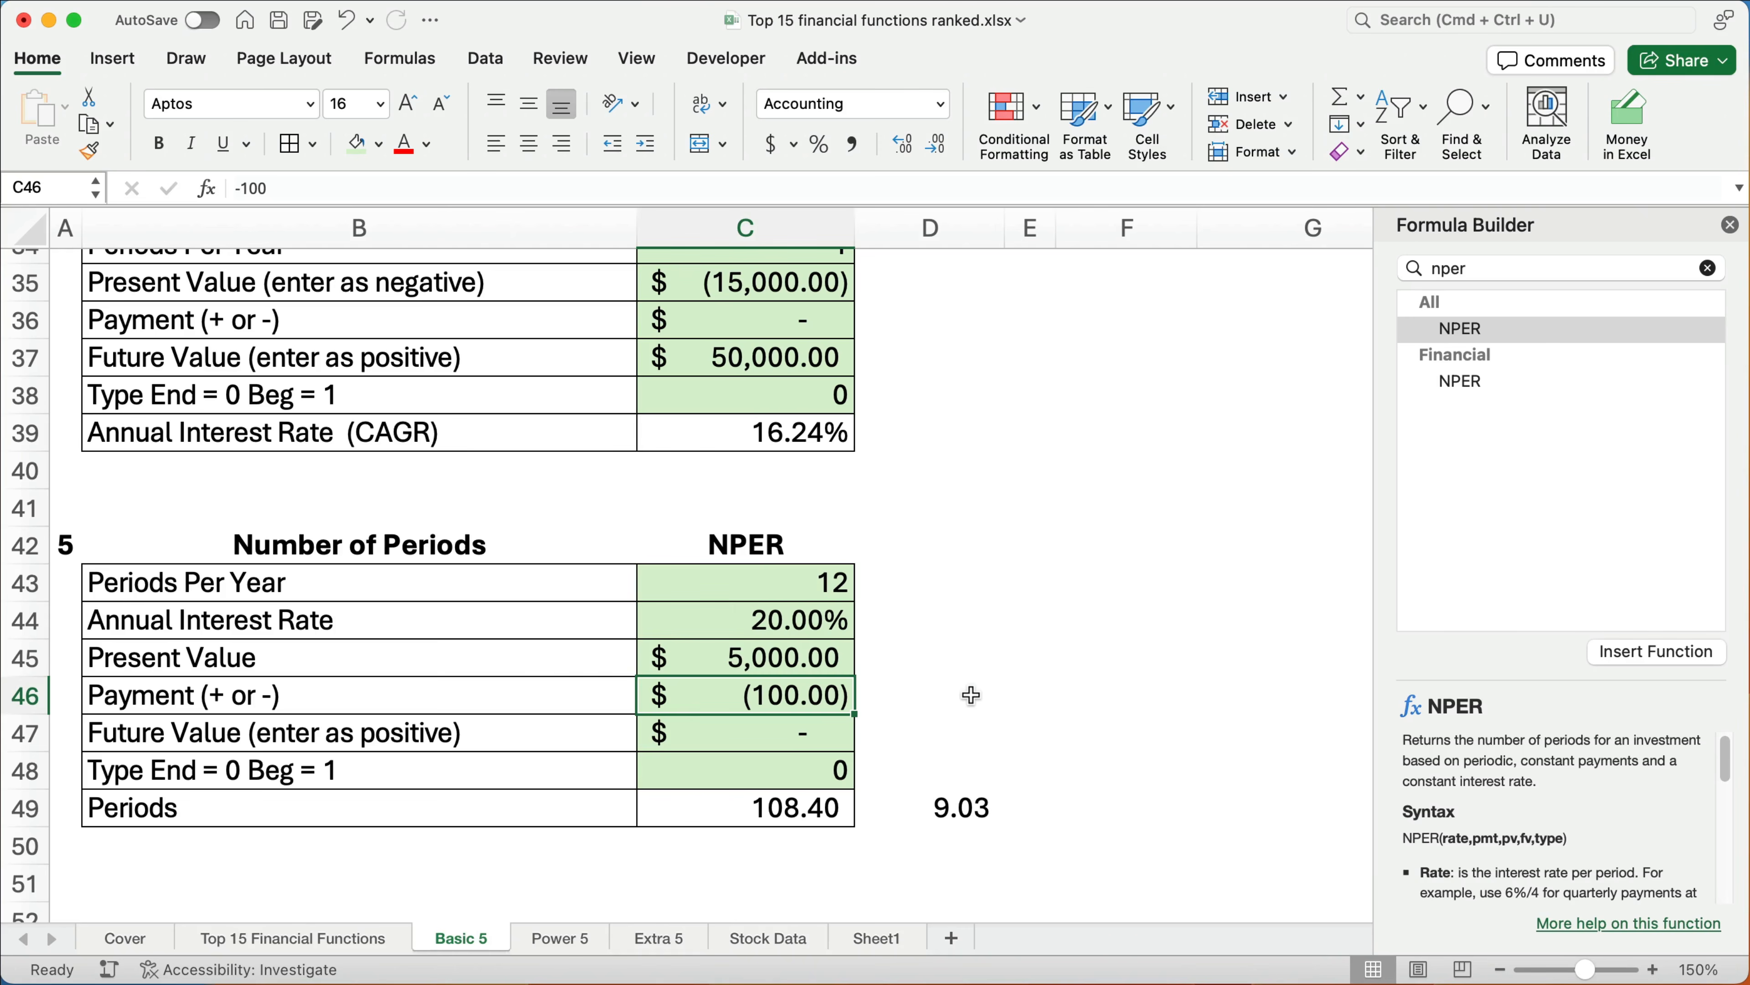
text(1)
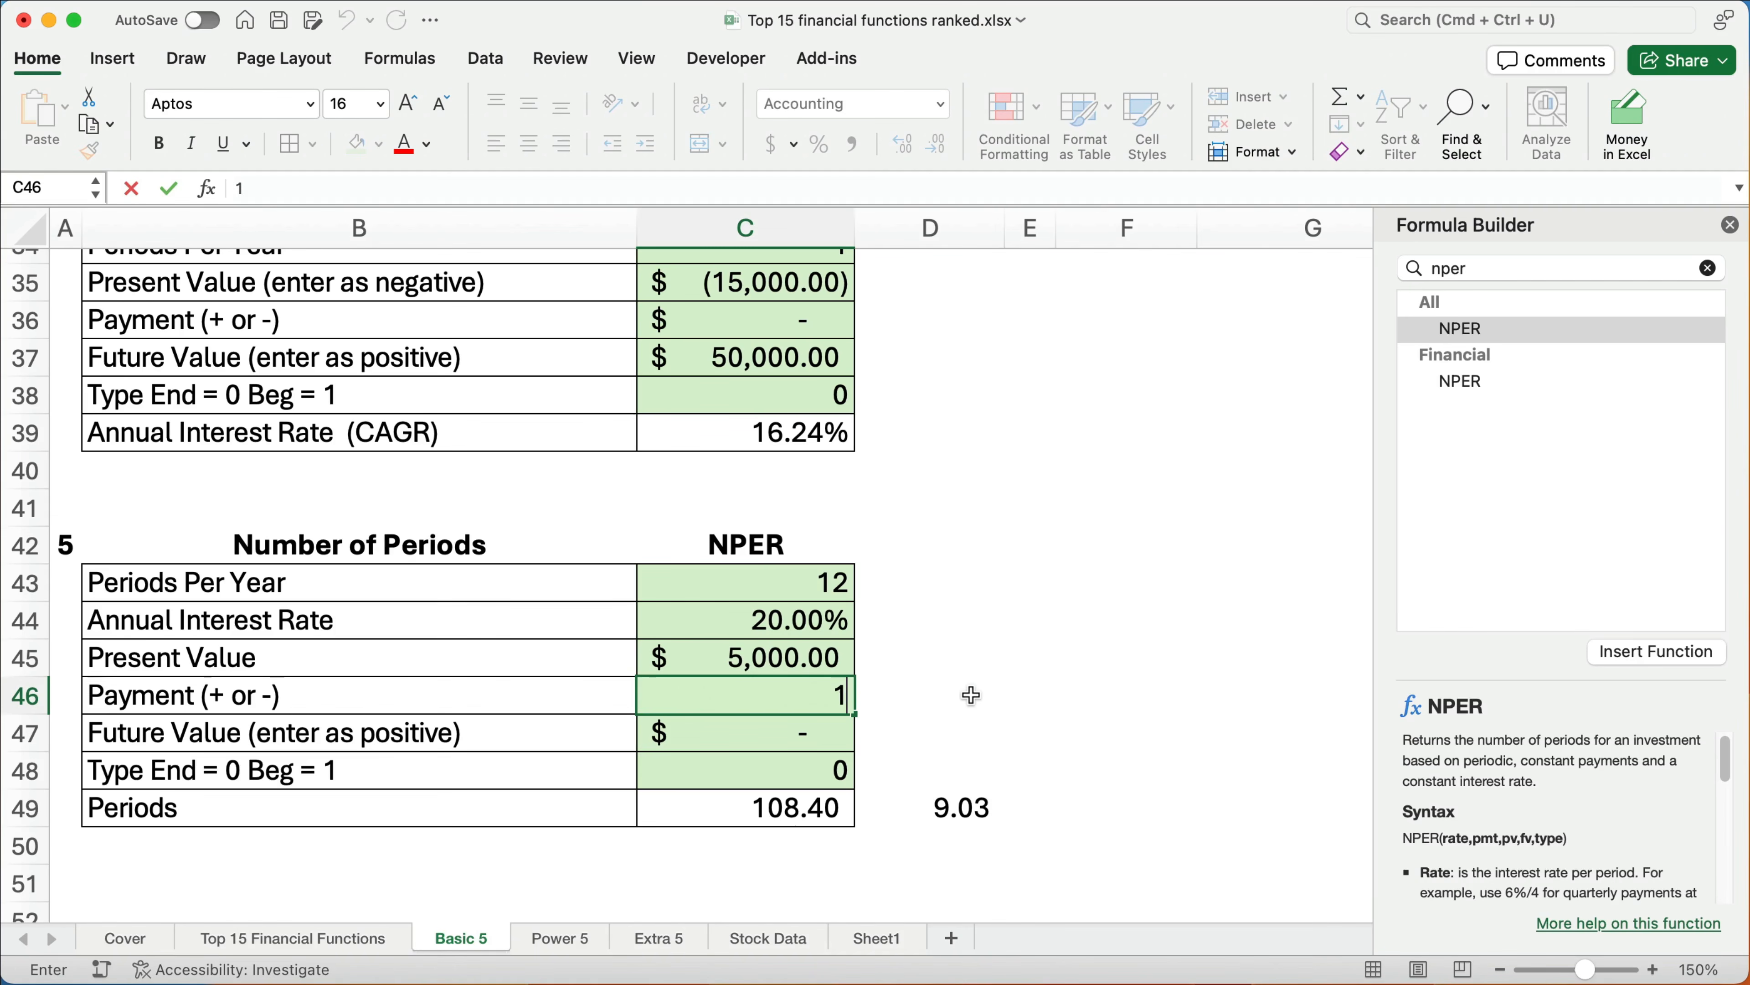
text(-150)
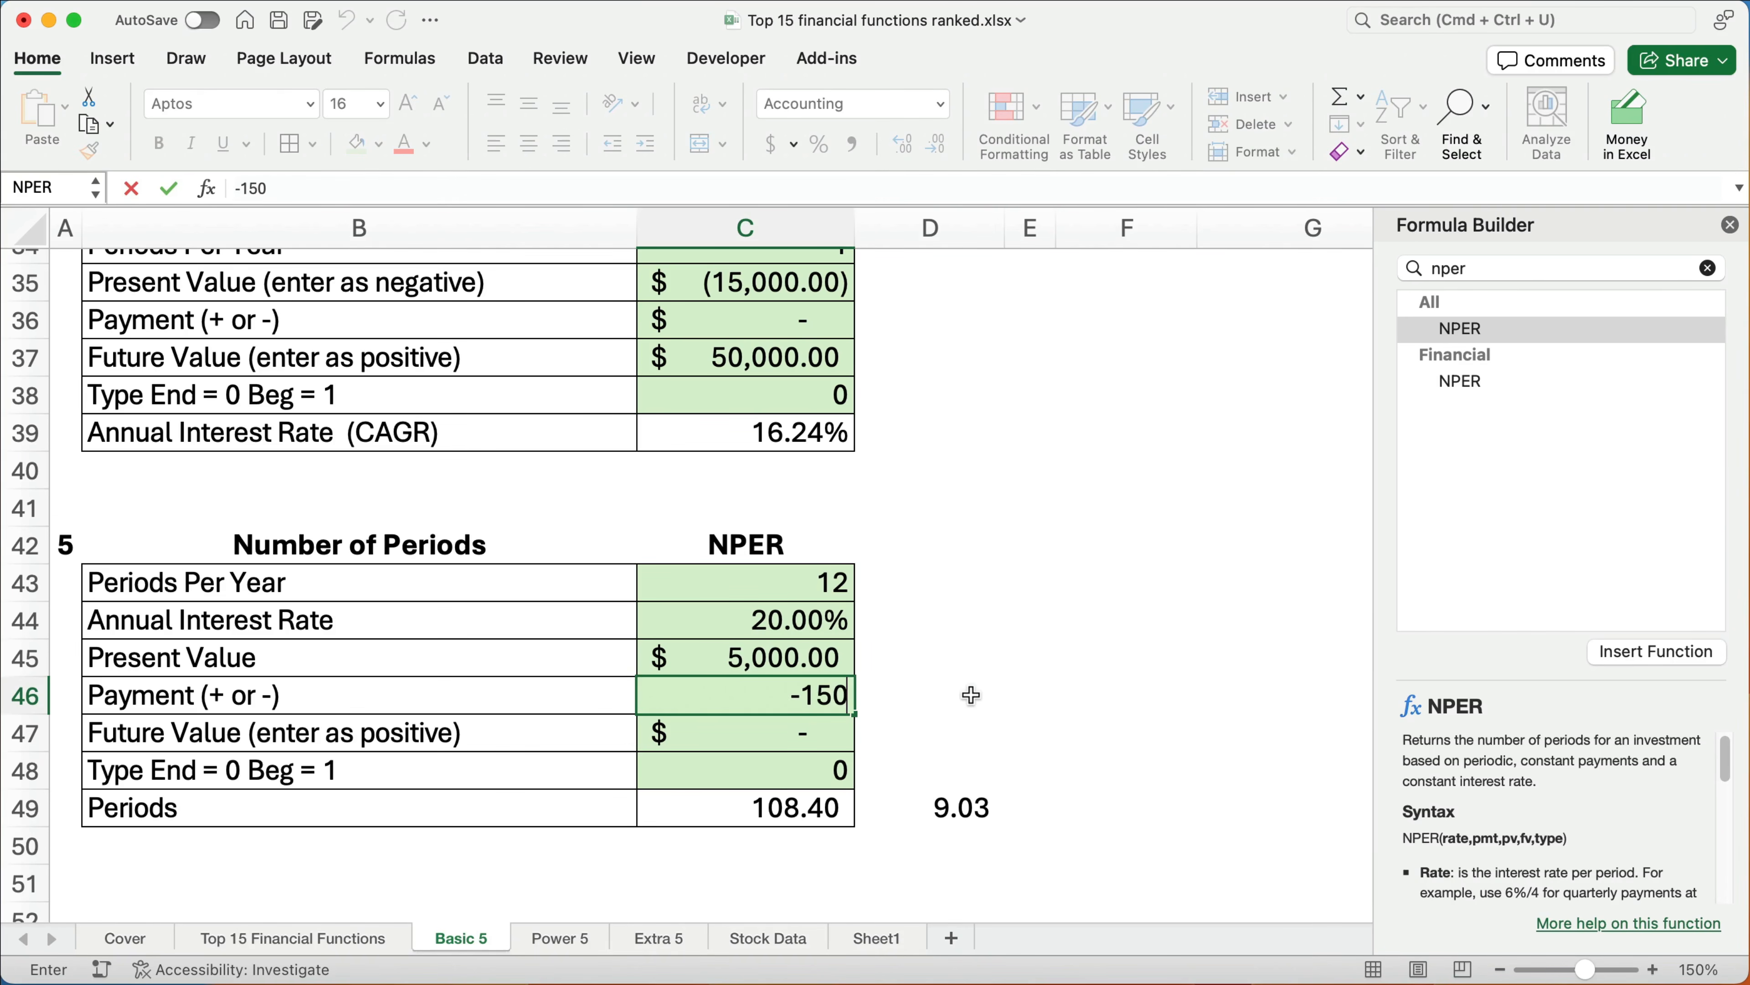
key(Return)
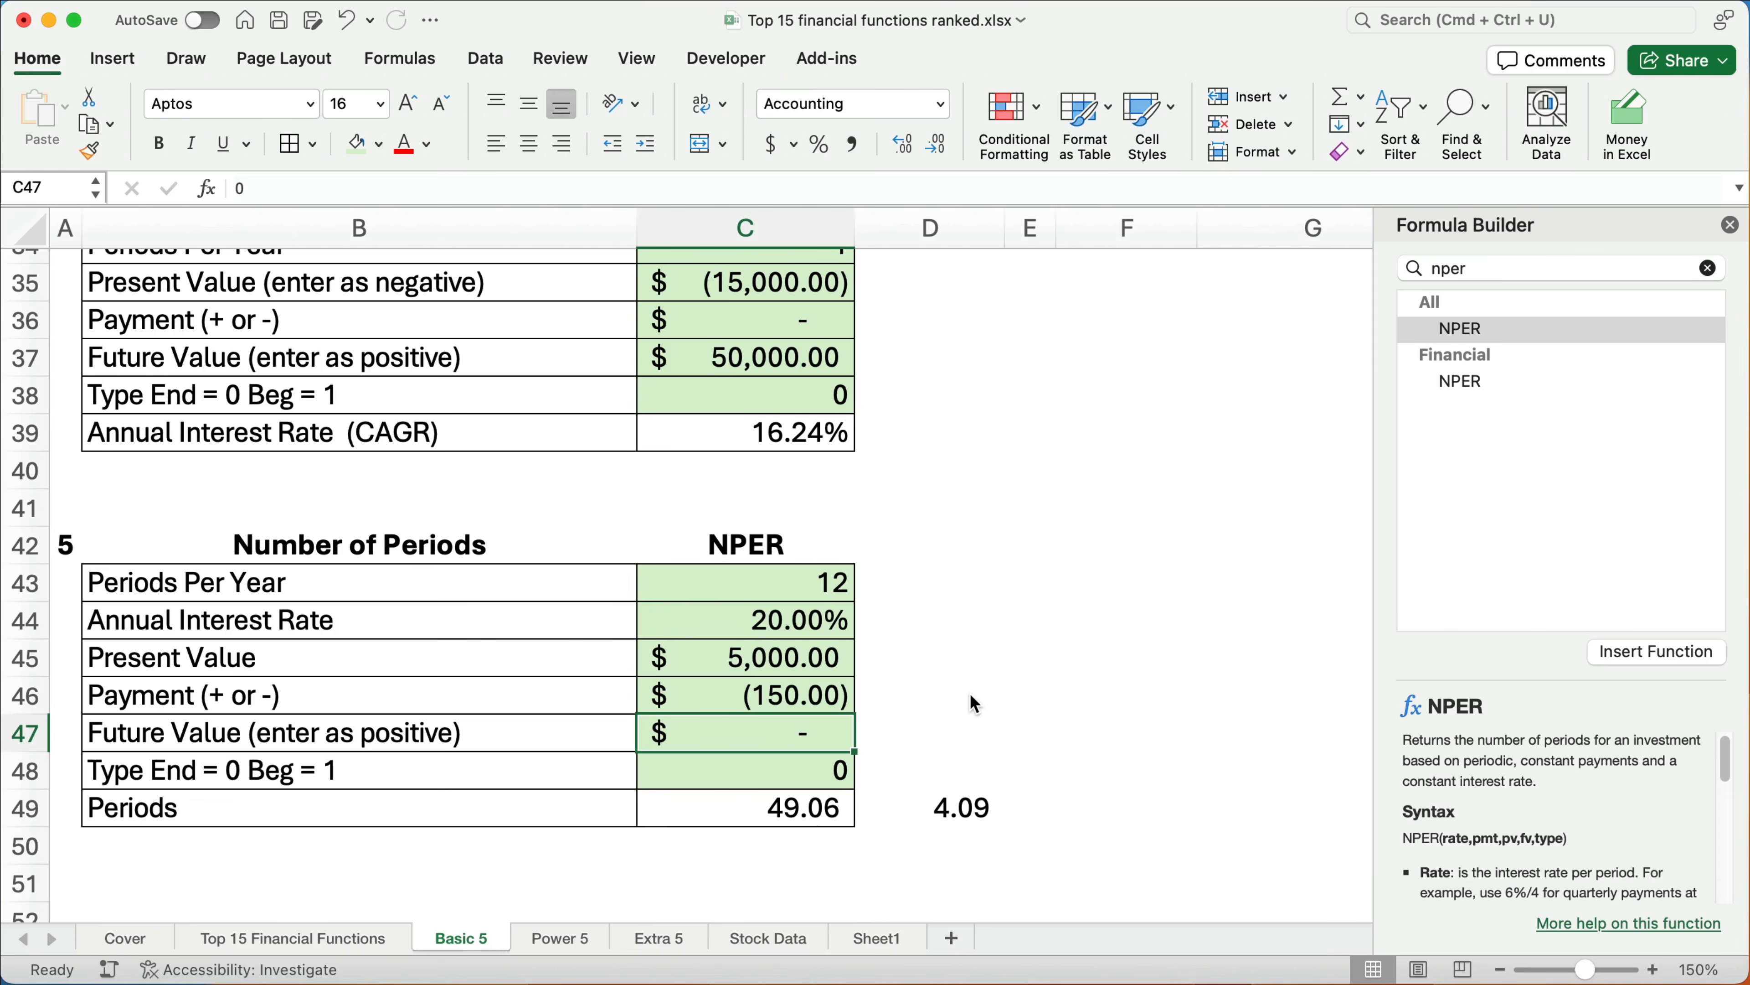
Switch to the Power 5 worksheet with the Formula Builder closed and highlight the XNPV, XIRR and MIRR entries in the function list.
click(561, 939)
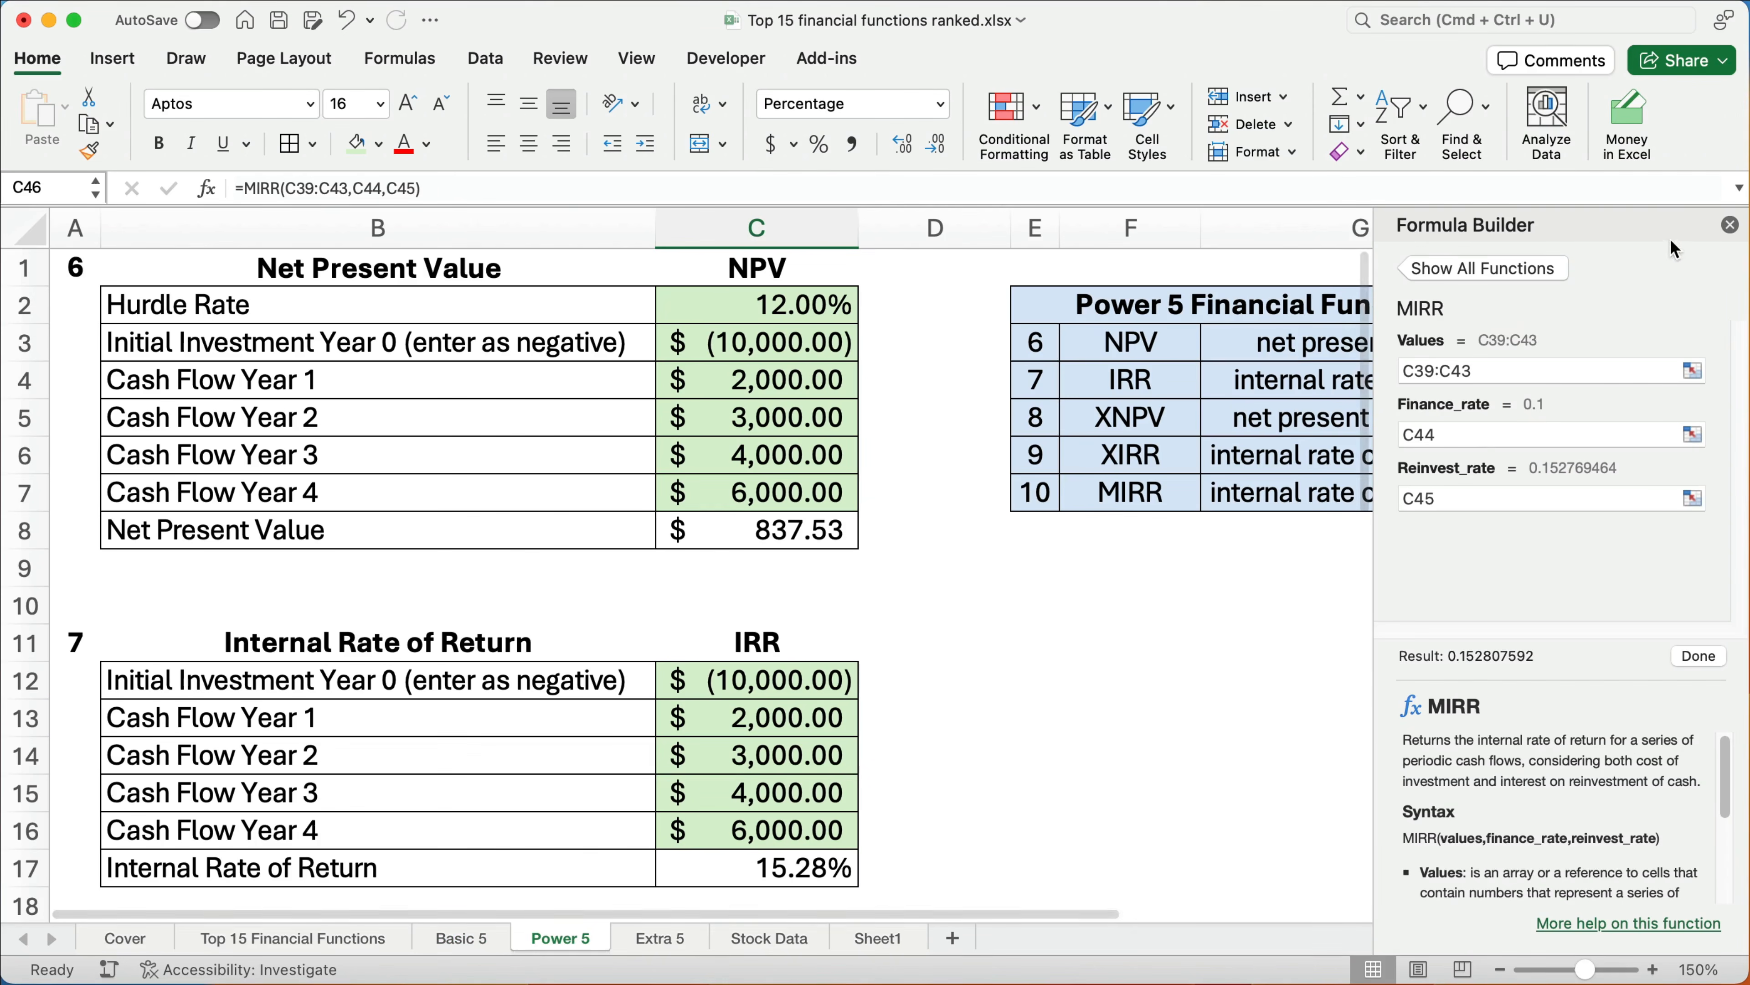
click(1731, 225)
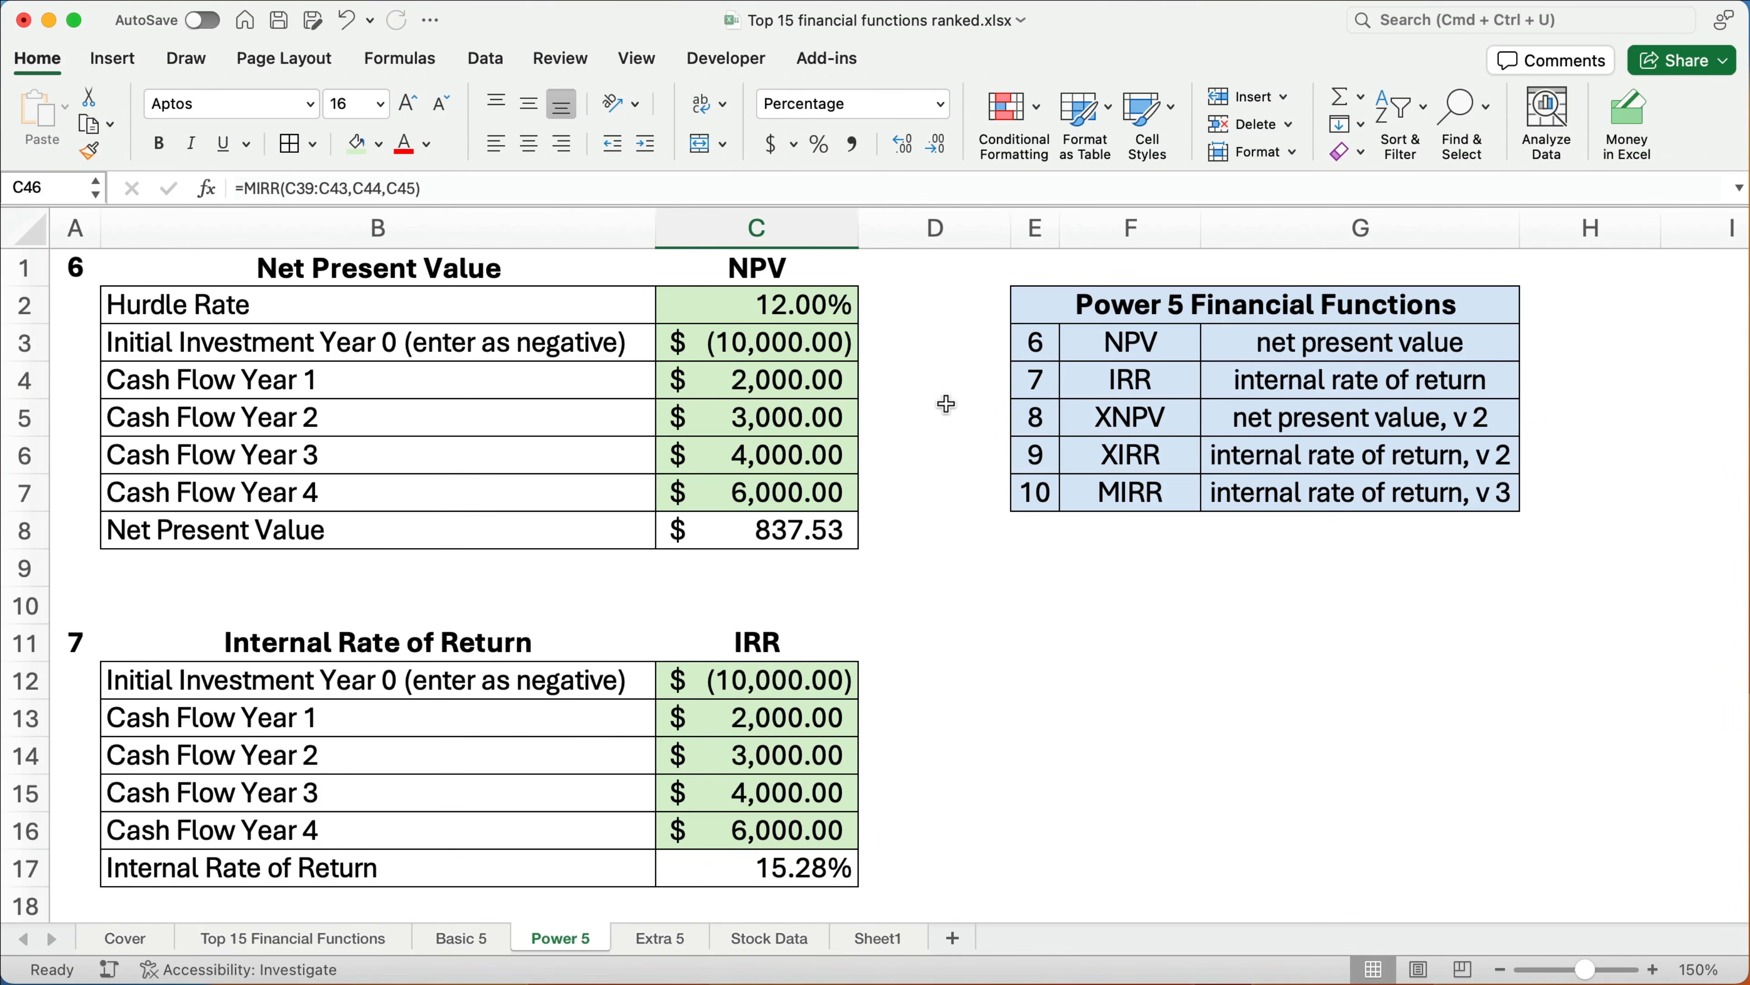
drag(1147, 417, 1281, 426)
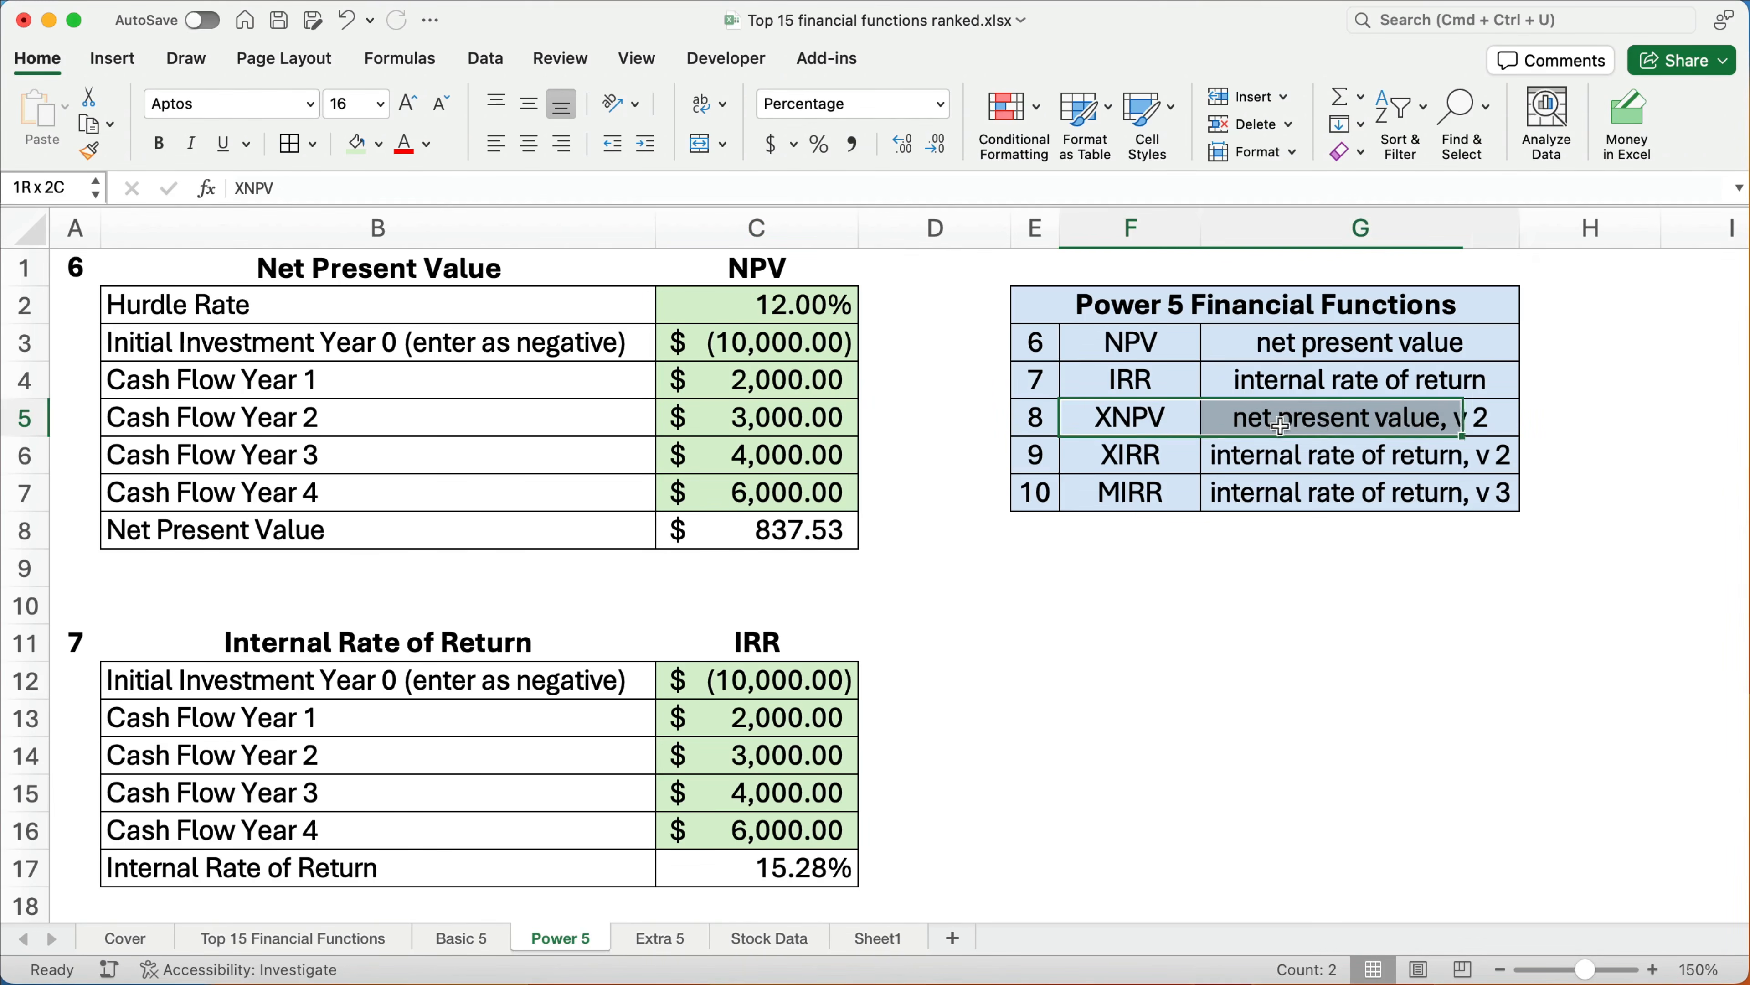
drag(1115, 458, 1380, 503)
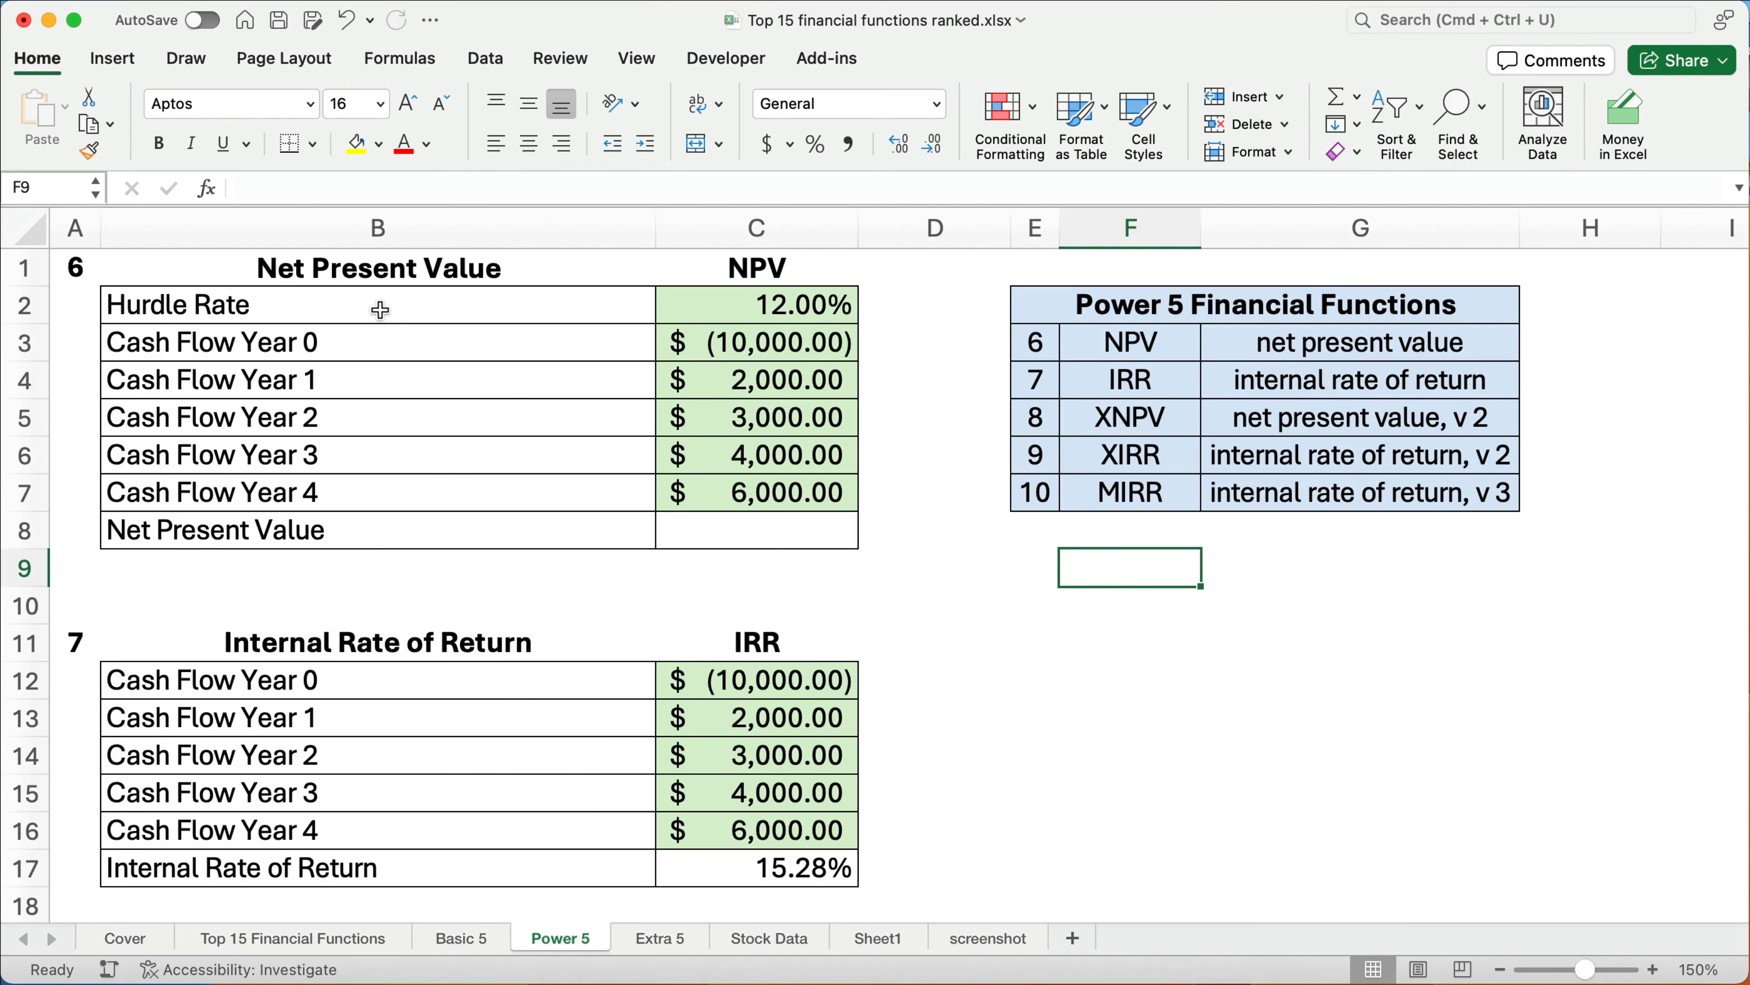
Examine the Net Present Value template's initial cash flow in C3 and the year 1 to 4 cash flows in C4:C7.
click(679, 340)
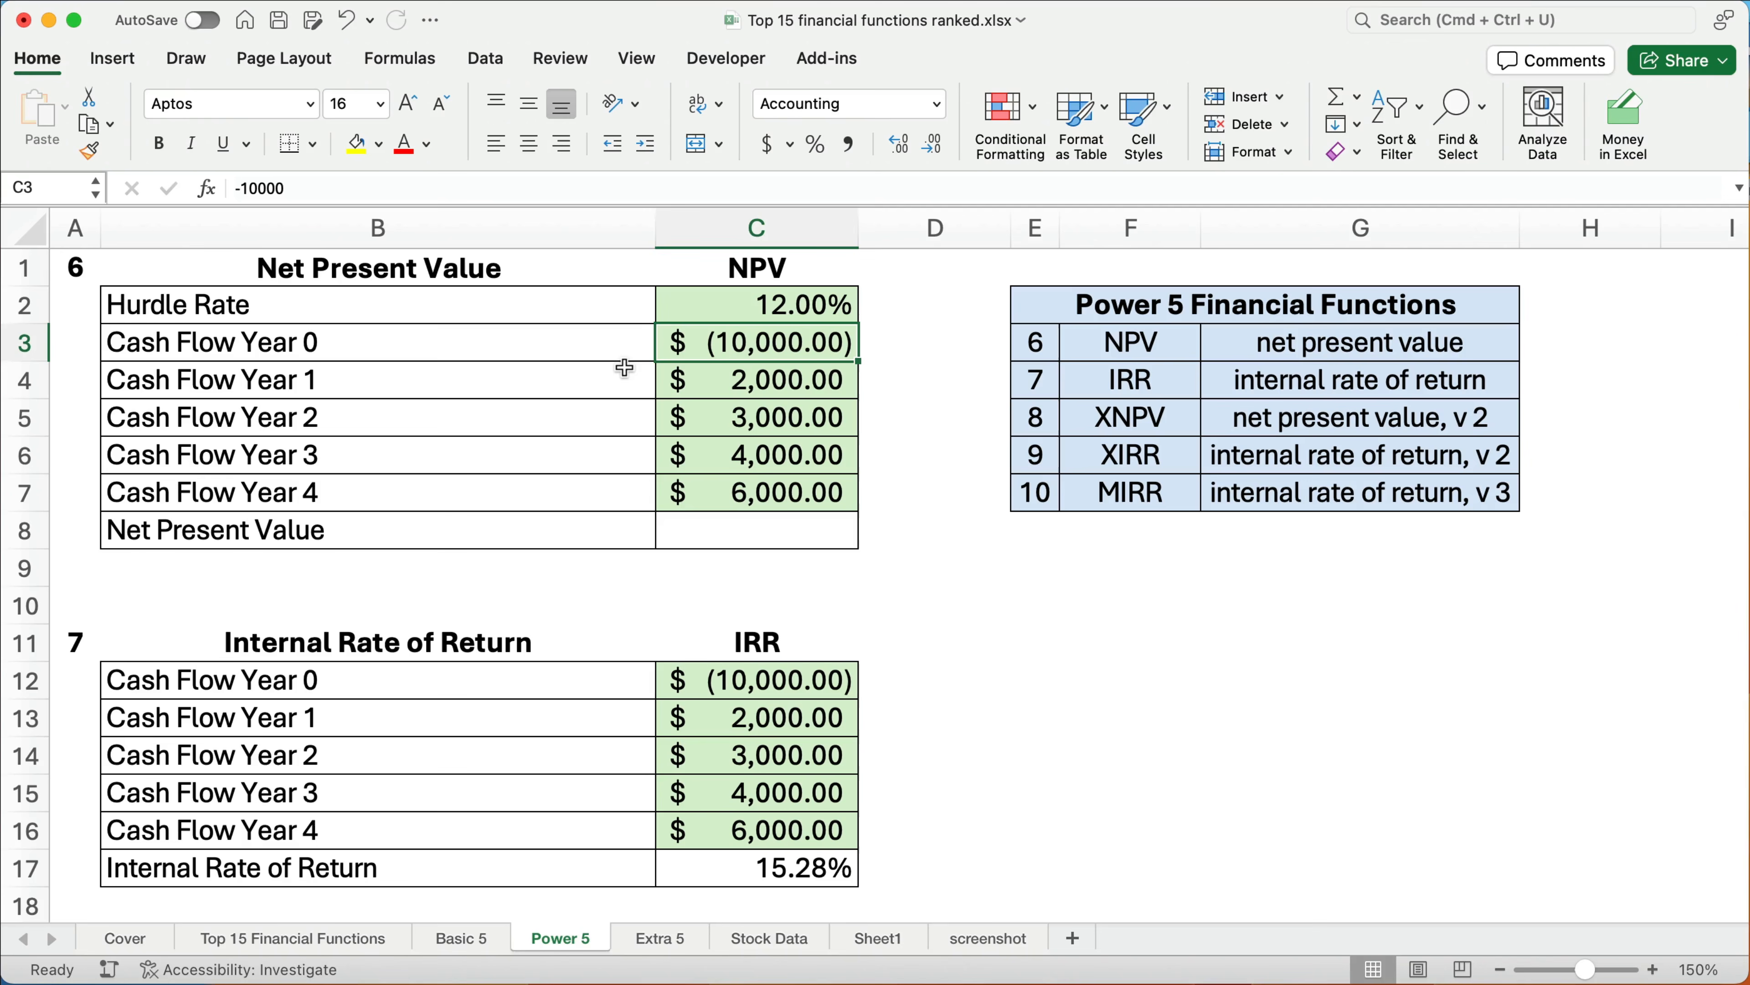
drag(731, 379, 739, 493)
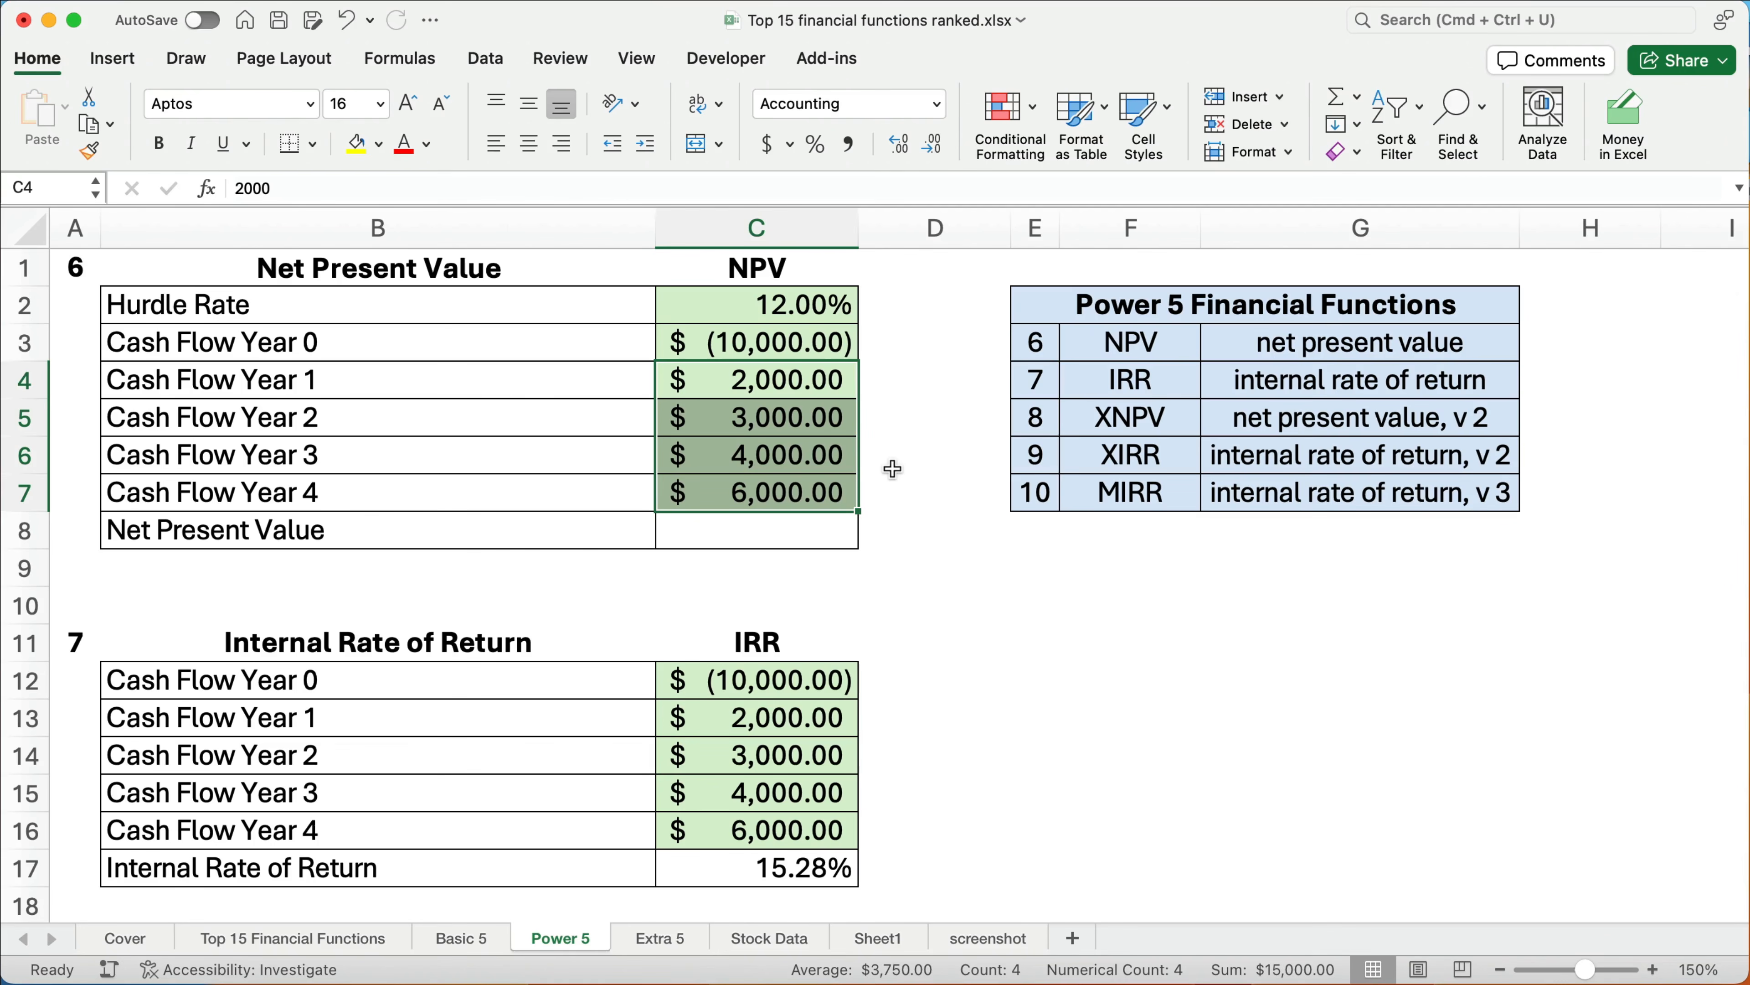
Enter an NPV function in cell C8 using the hurdle rate C2 and the Year 1 to 4 cash flows C4:C7.
click(800, 531)
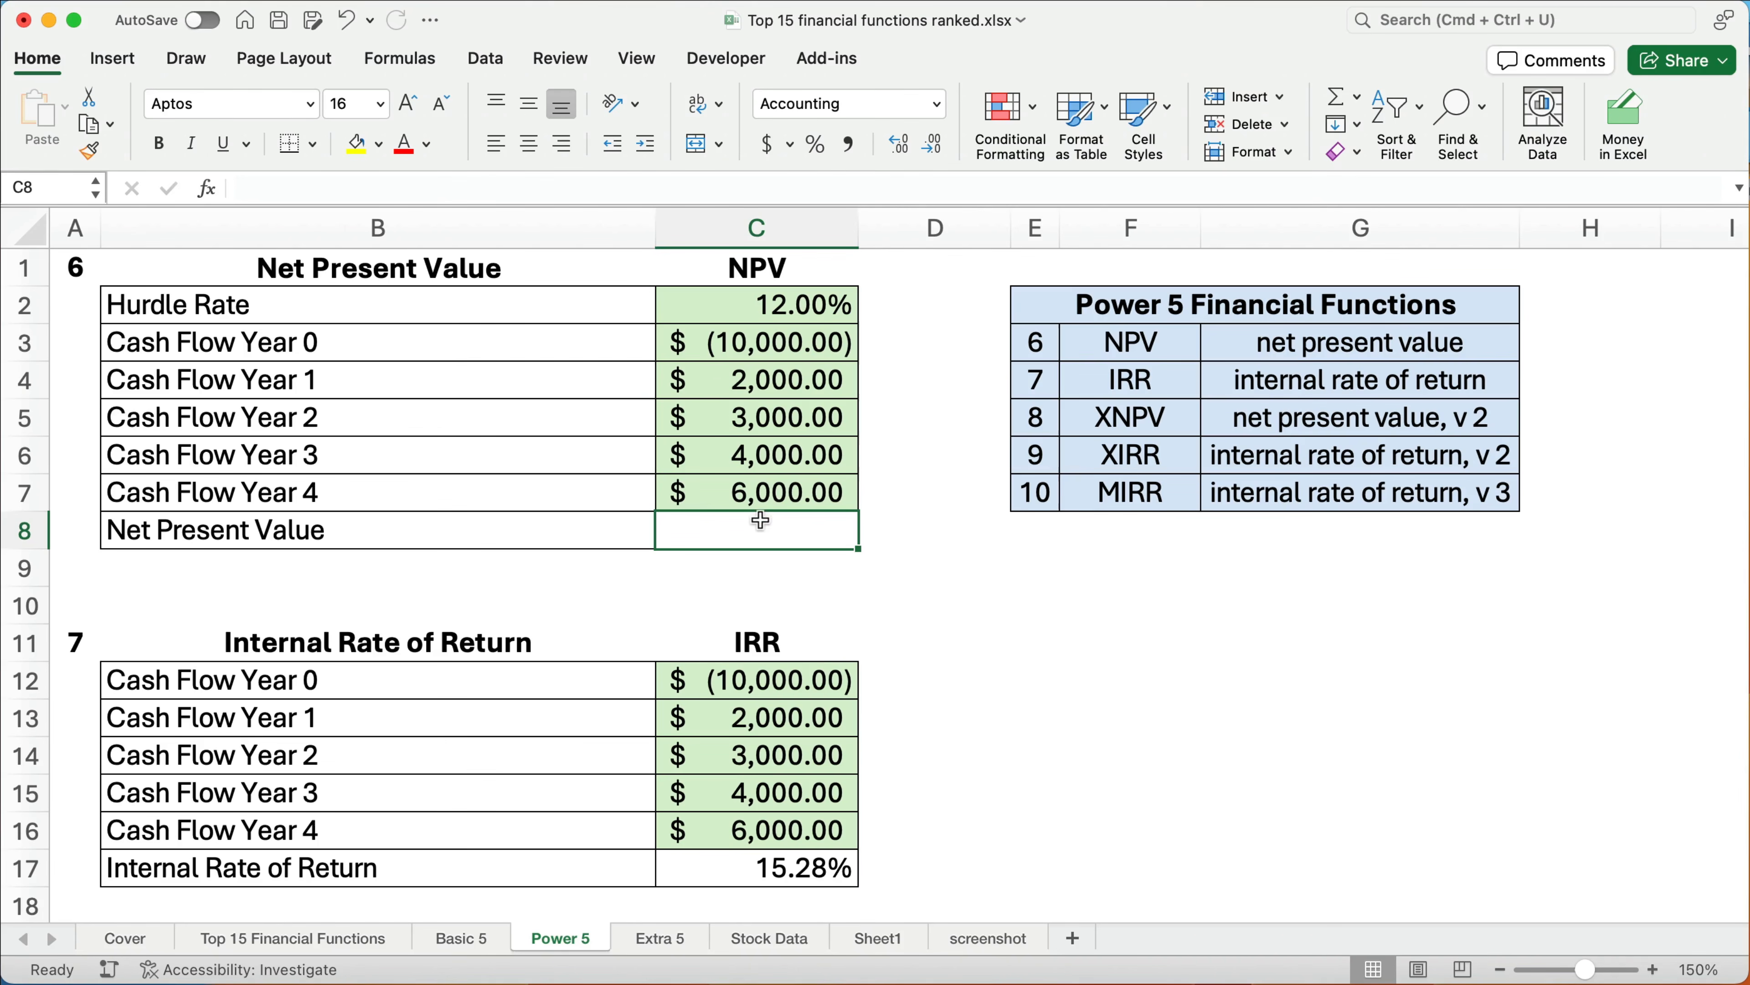
click(212, 188)
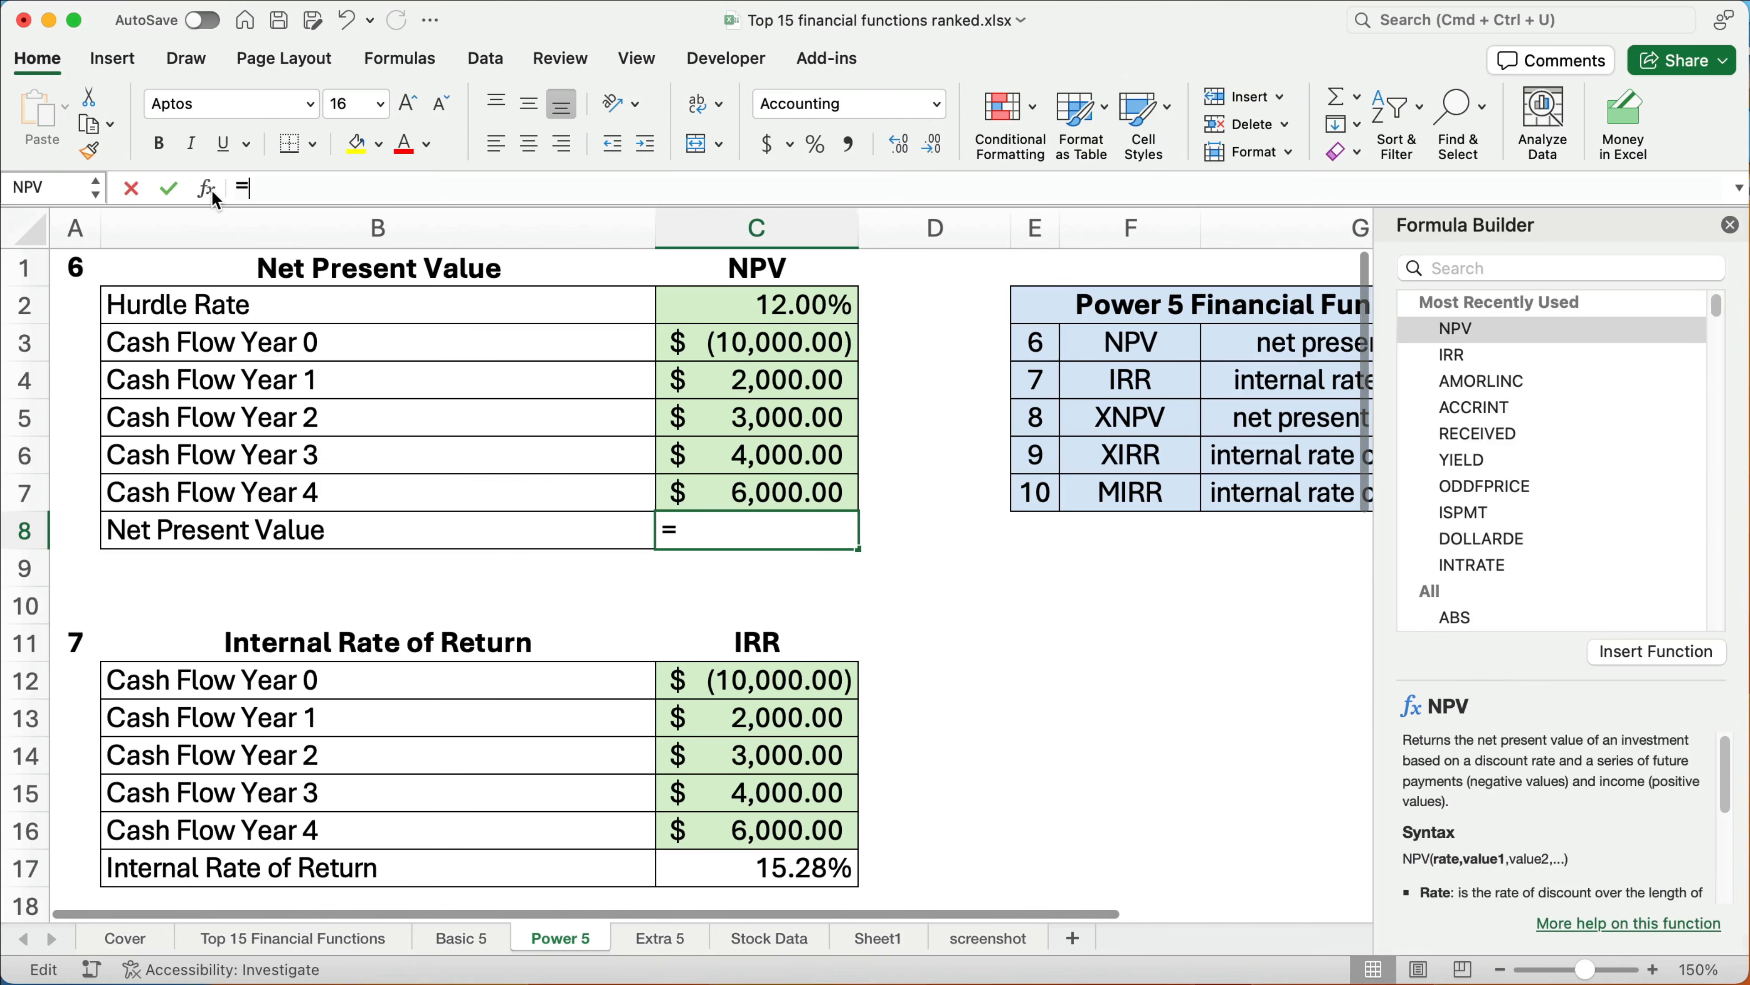
double_click(1473, 330)
click(1440, 368)
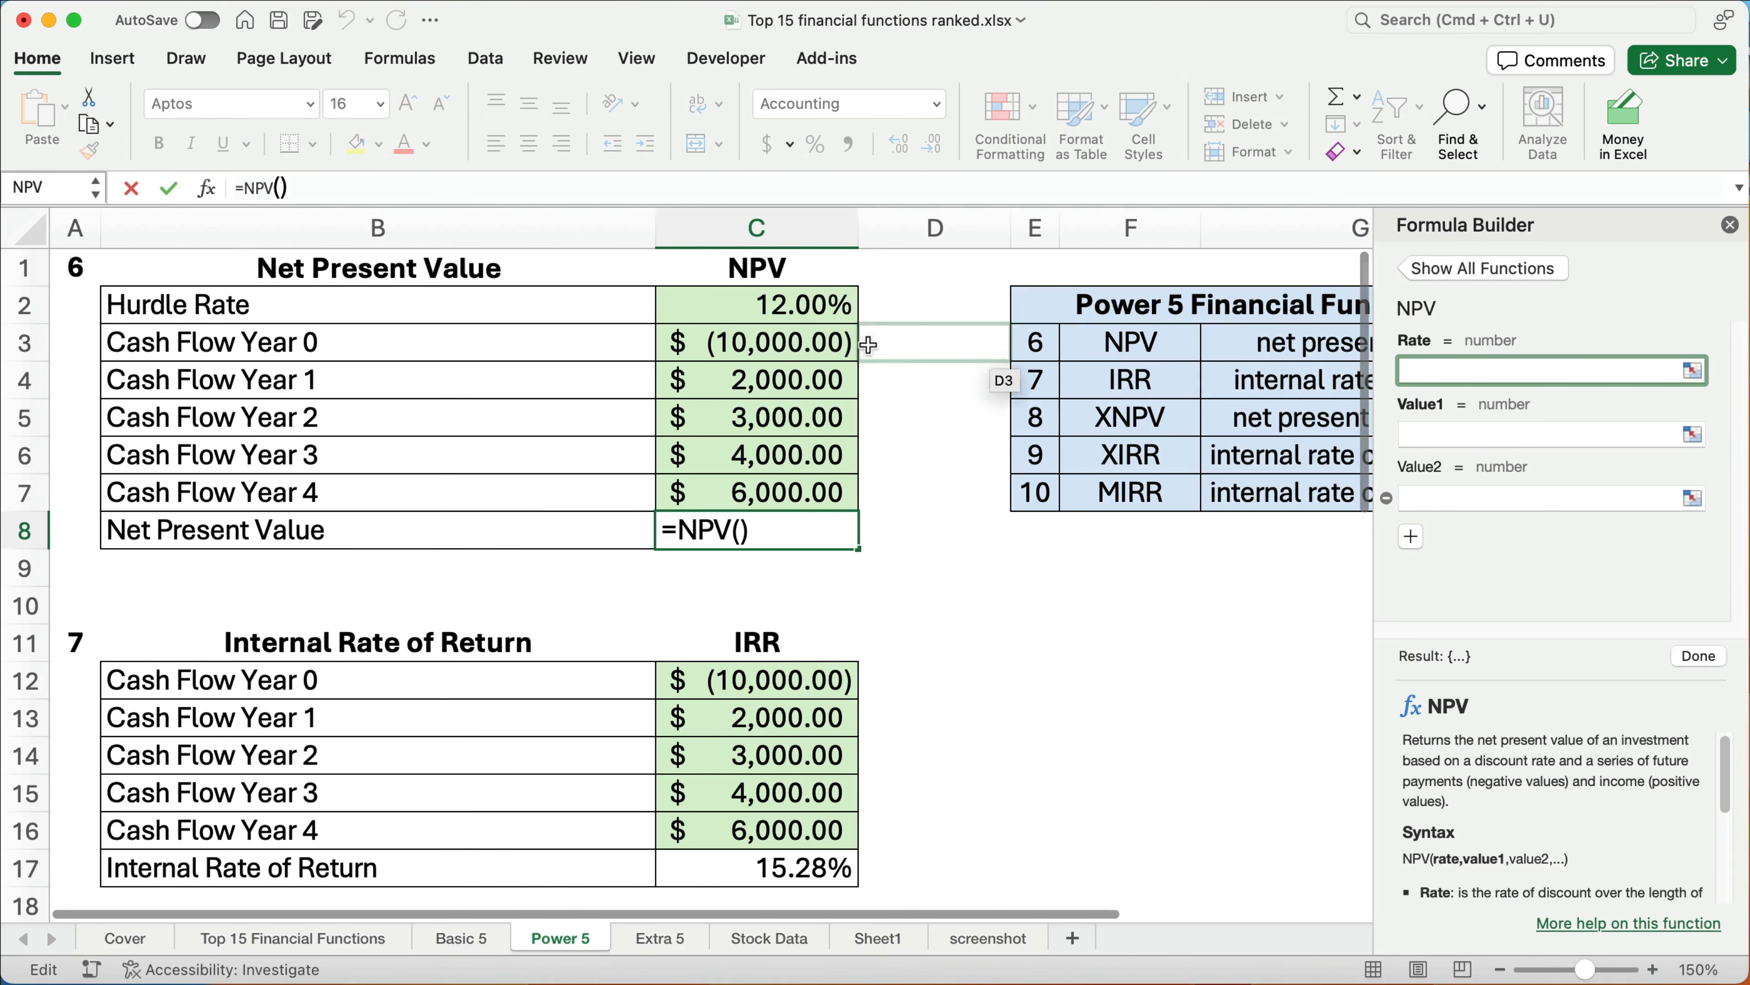
click(793, 307)
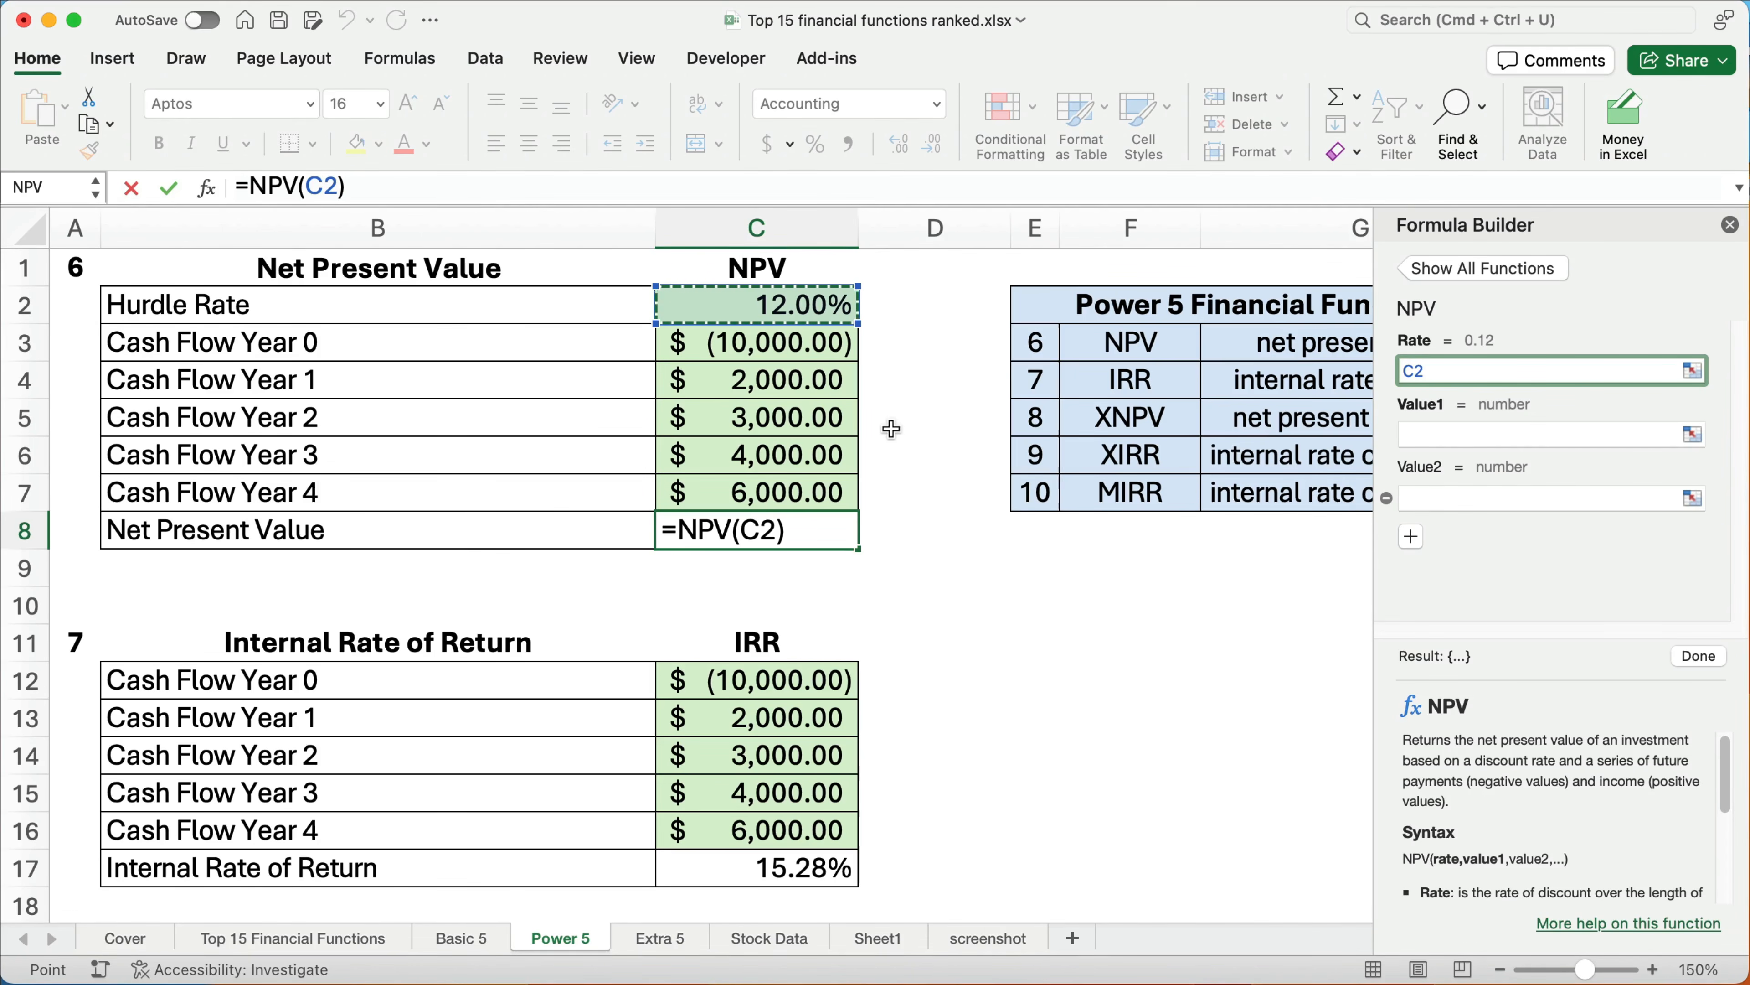
click(1433, 434)
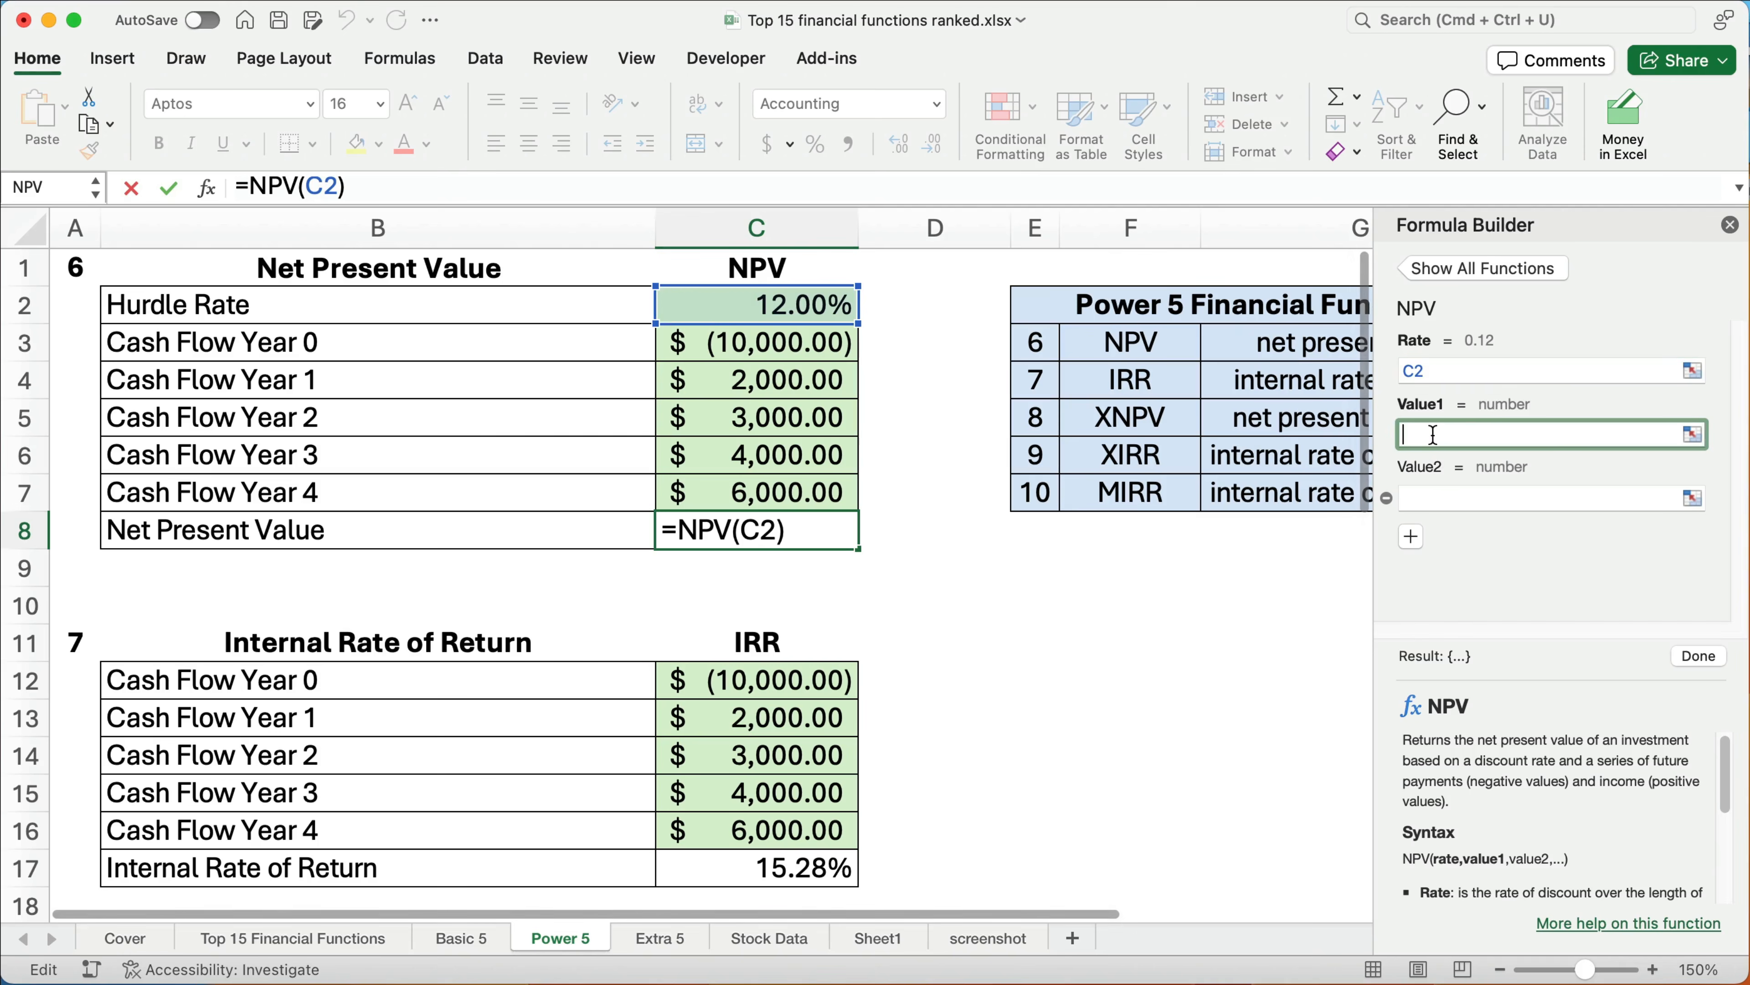
drag(764, 385, 754, 497)
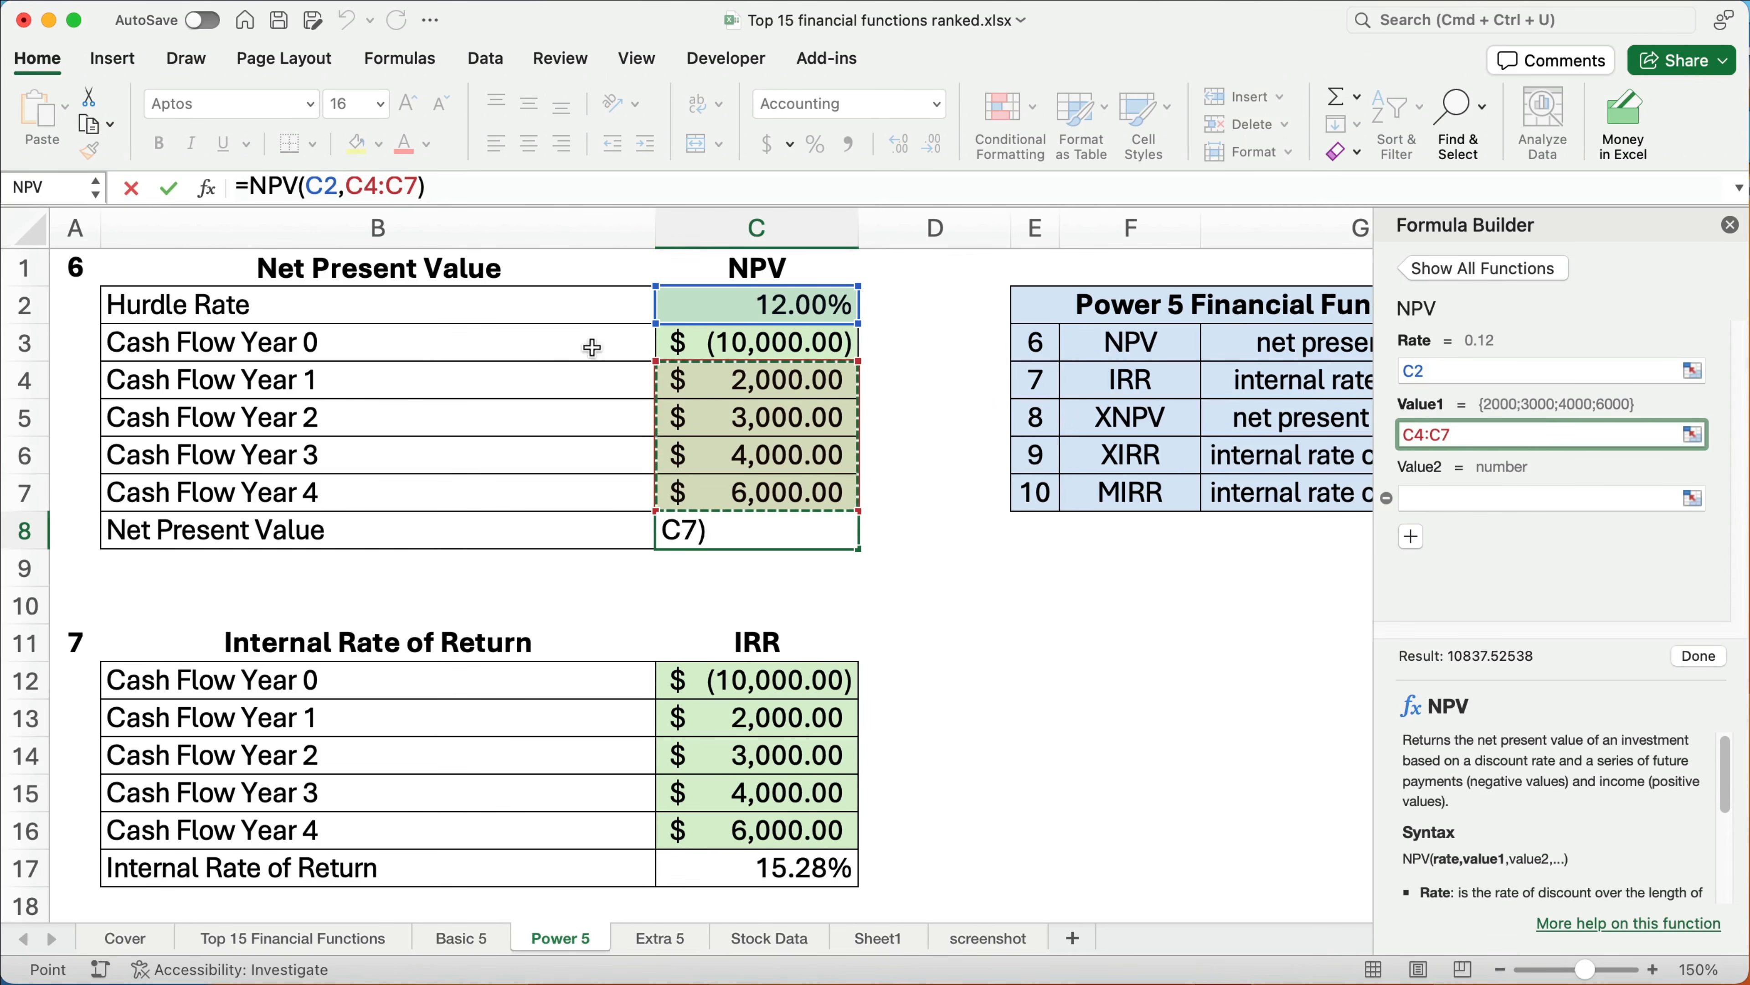
click(1701, 658)
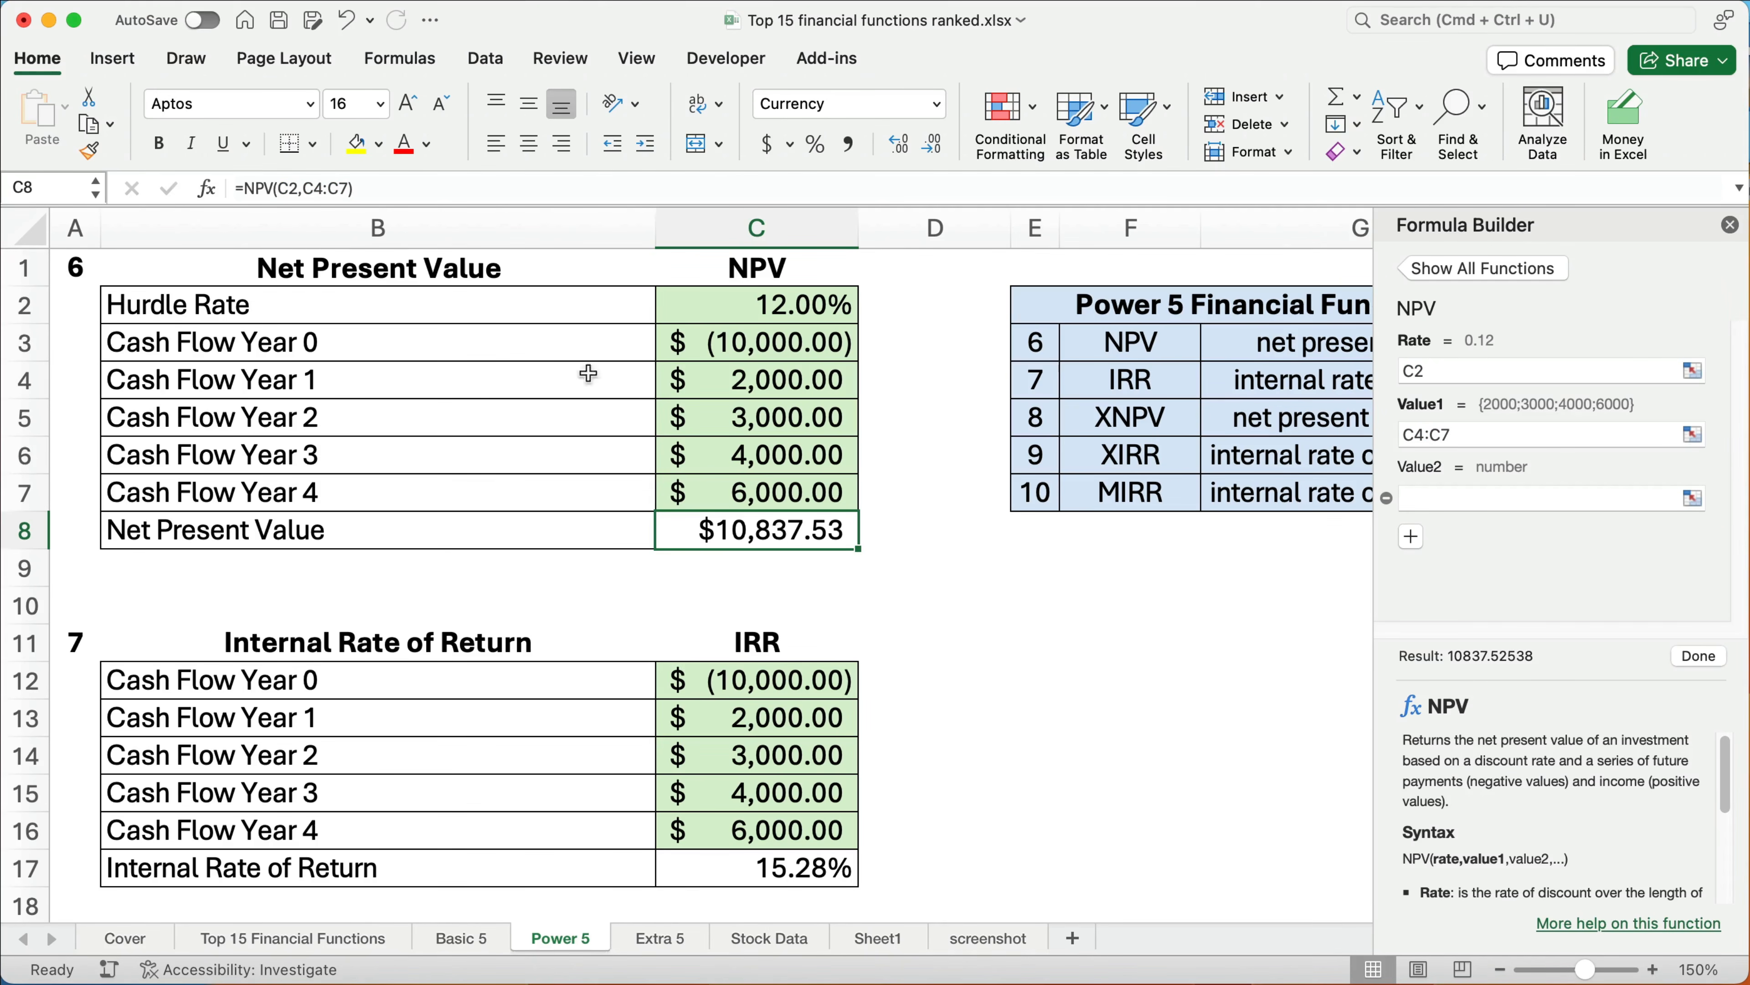
Add the Year 0 cash flow C3 to the NPV formula in C8 and format the cell as Accounting.
click(436, 188)
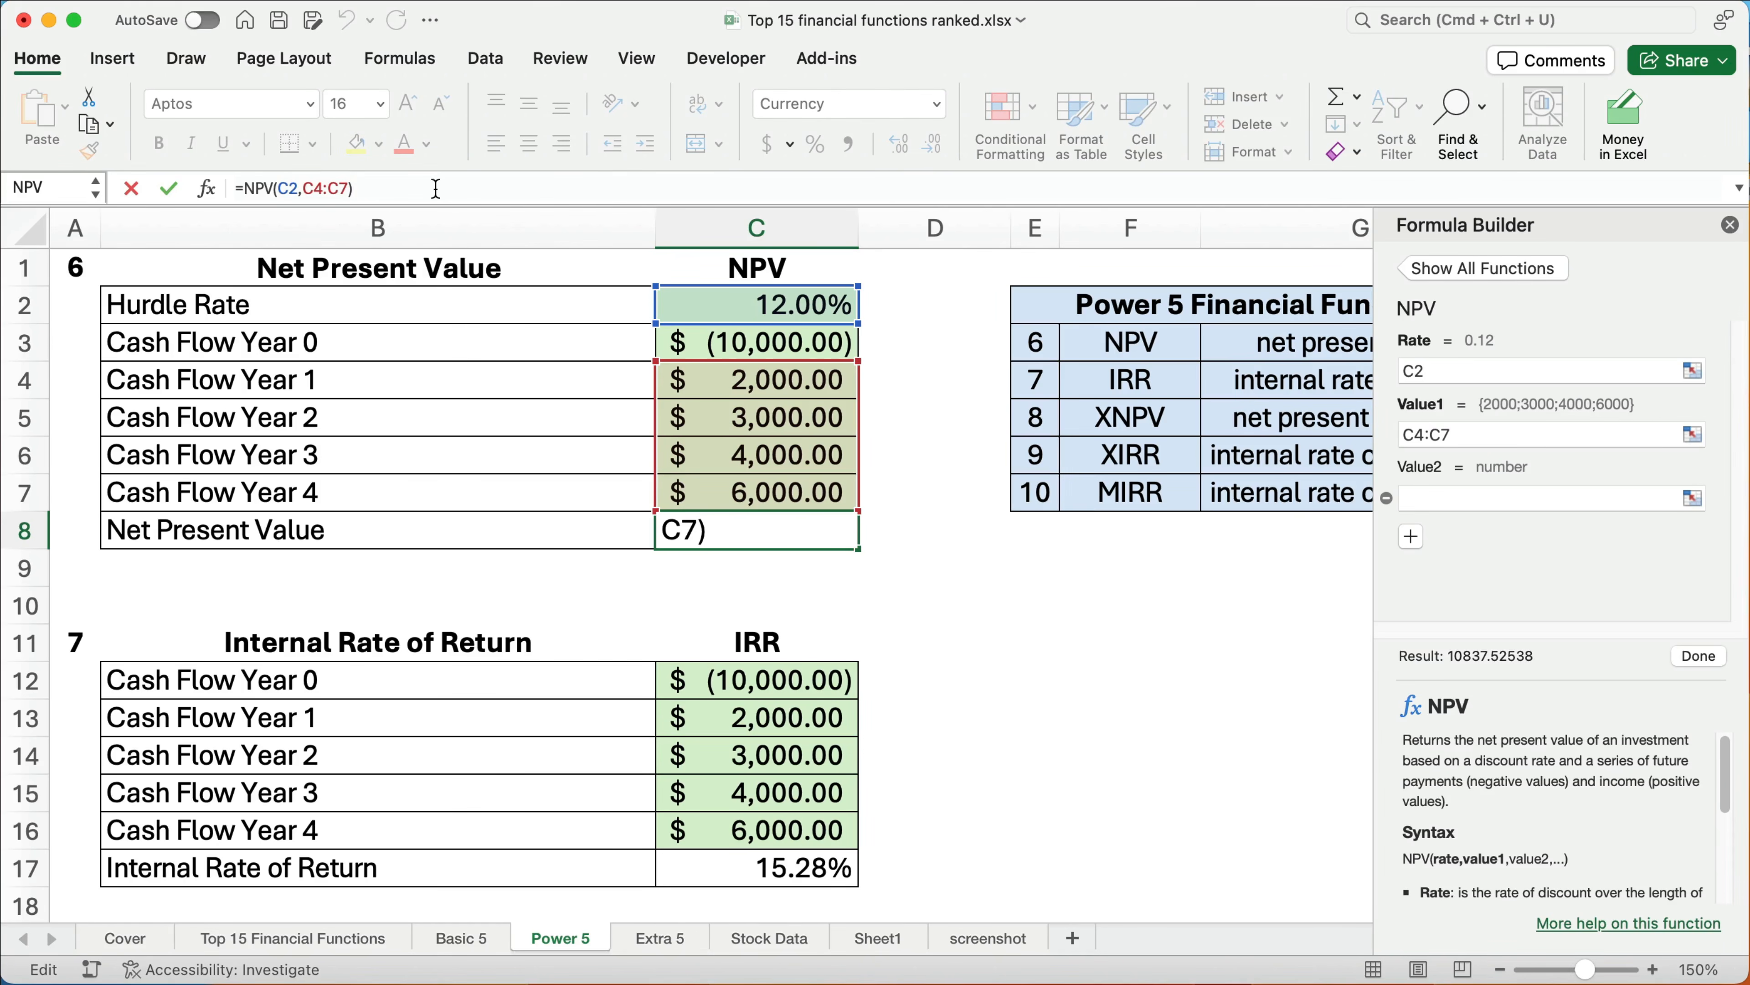
text(+)
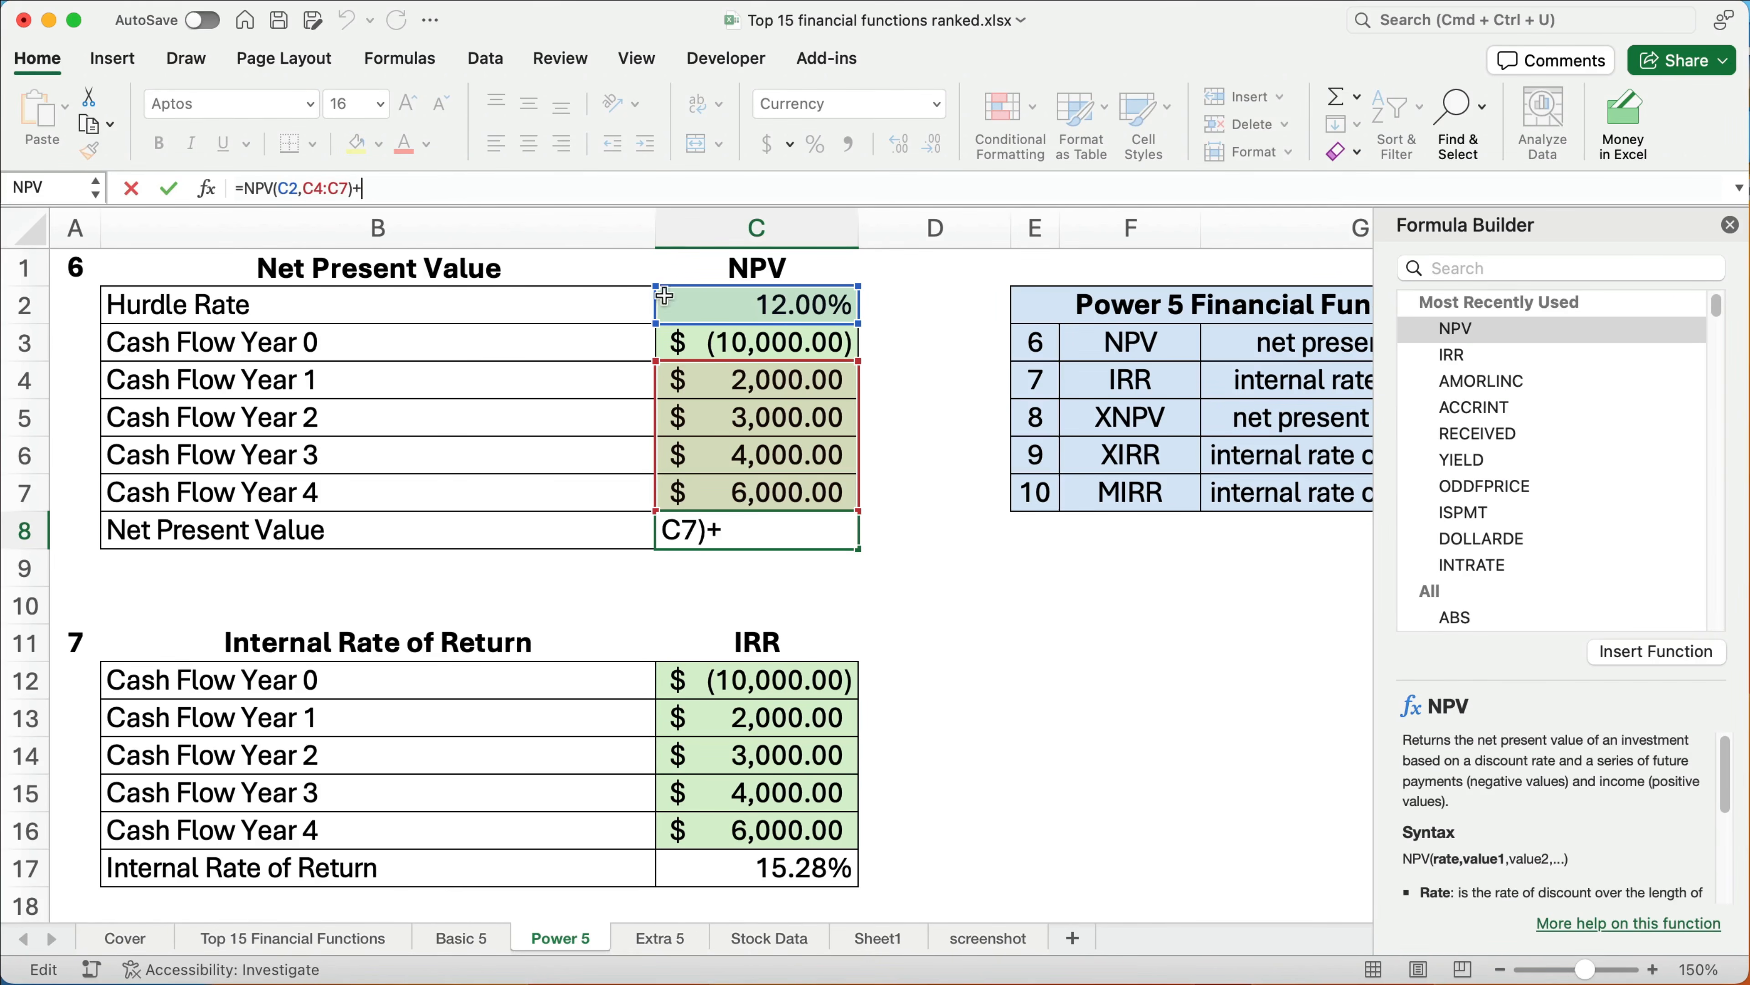
click(767, 348)
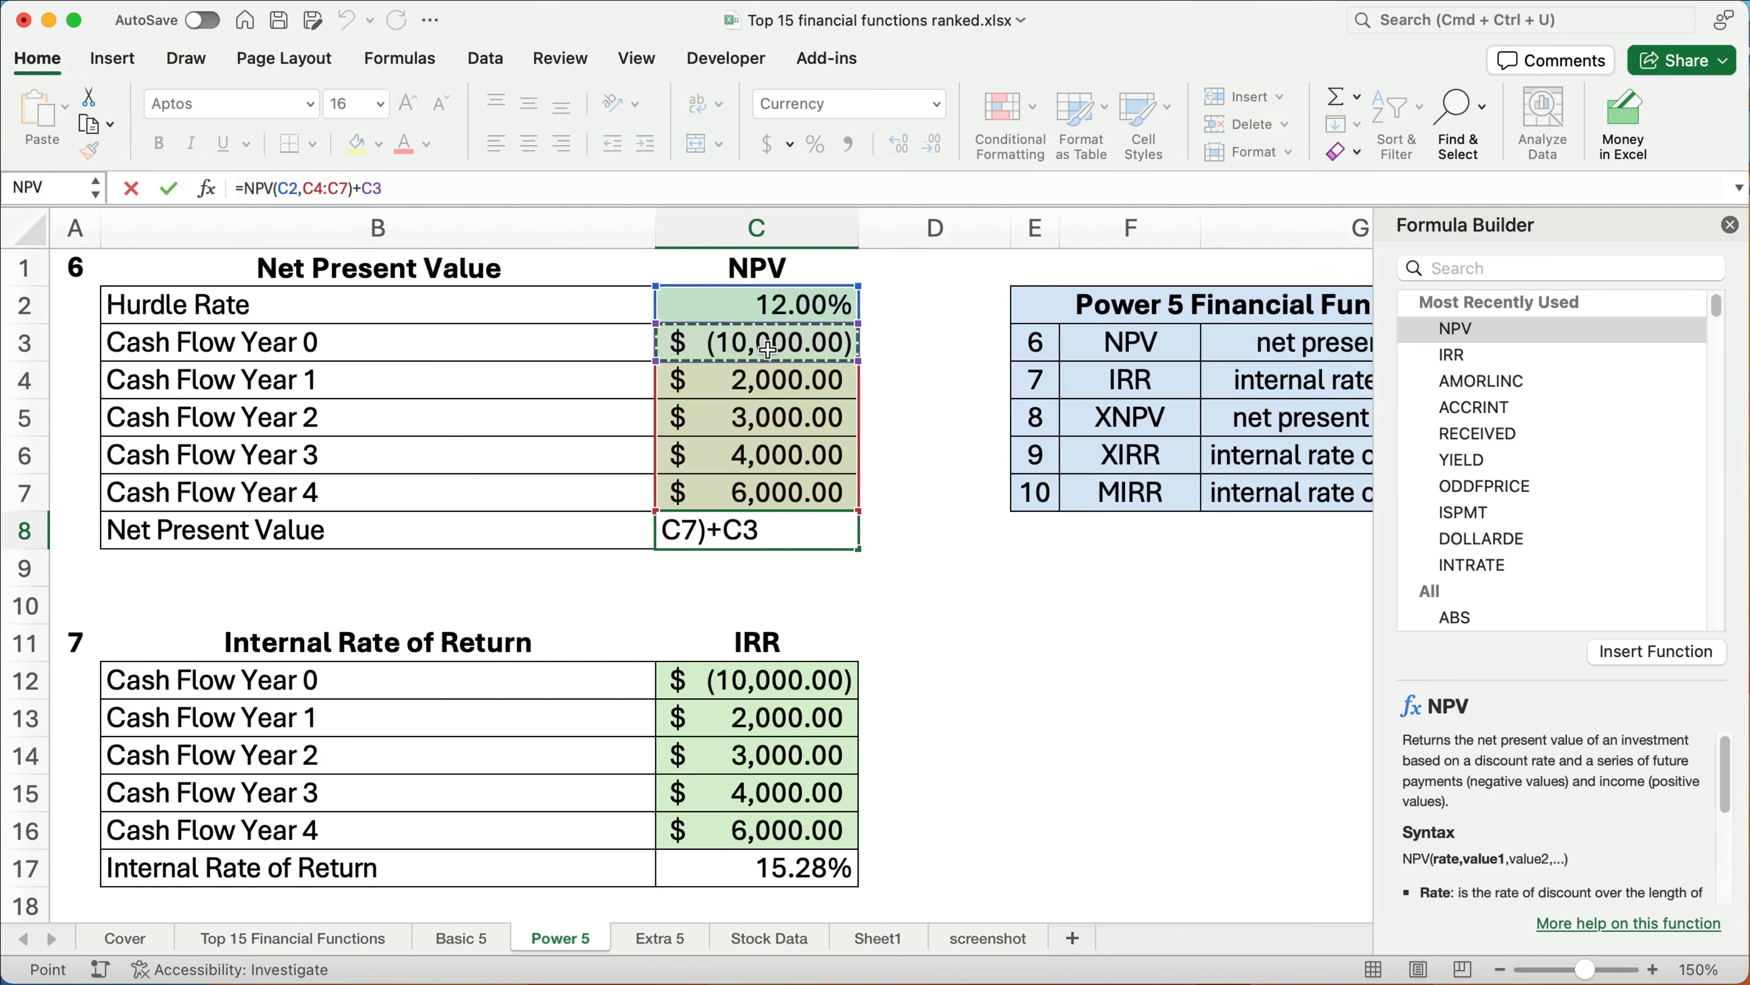
key(Return)
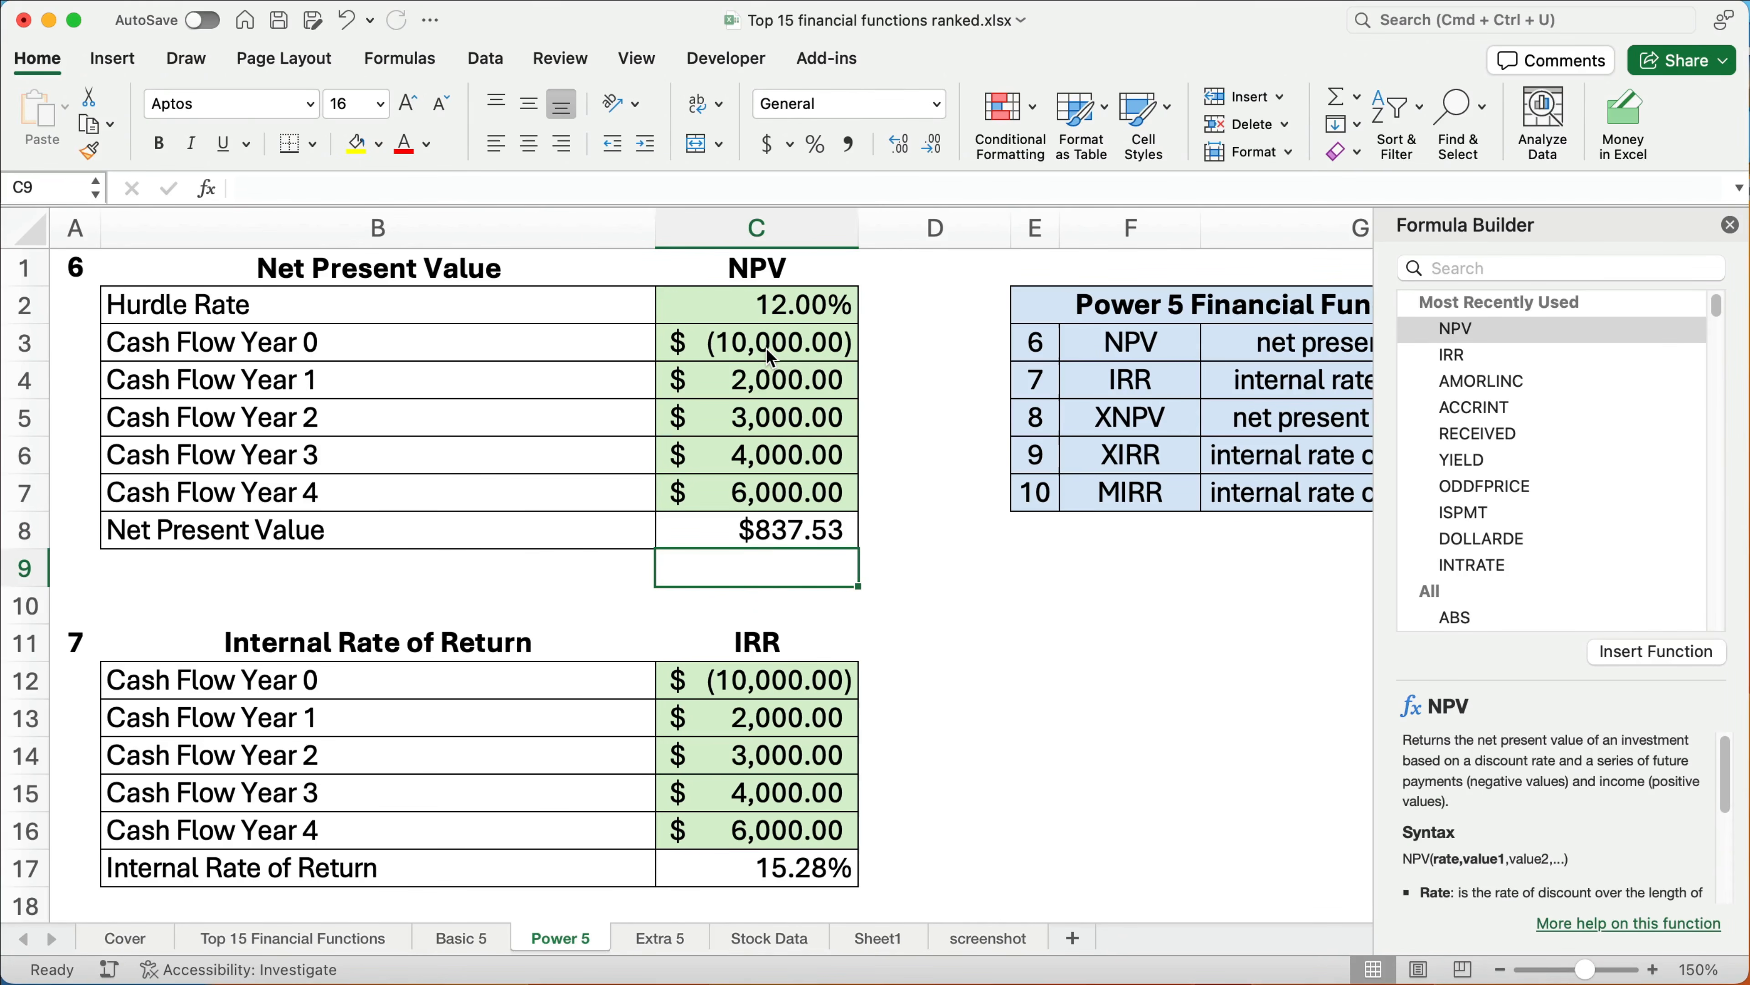
click(749, 536)
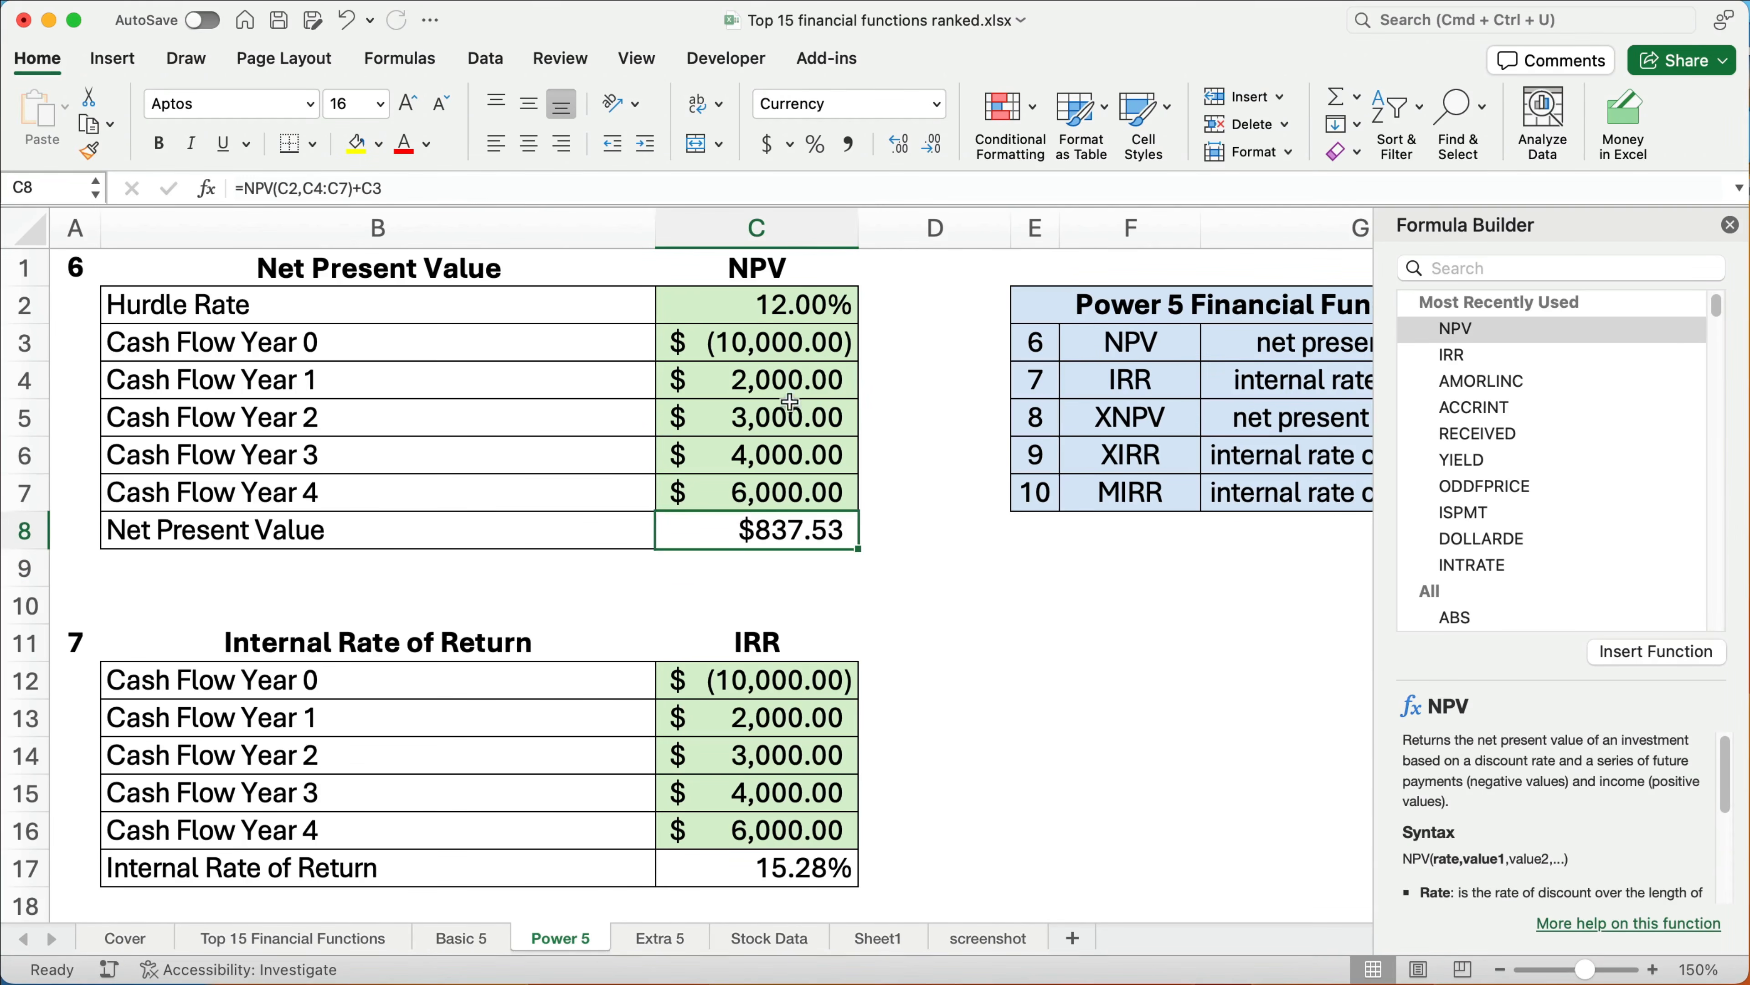
click(770, 145)
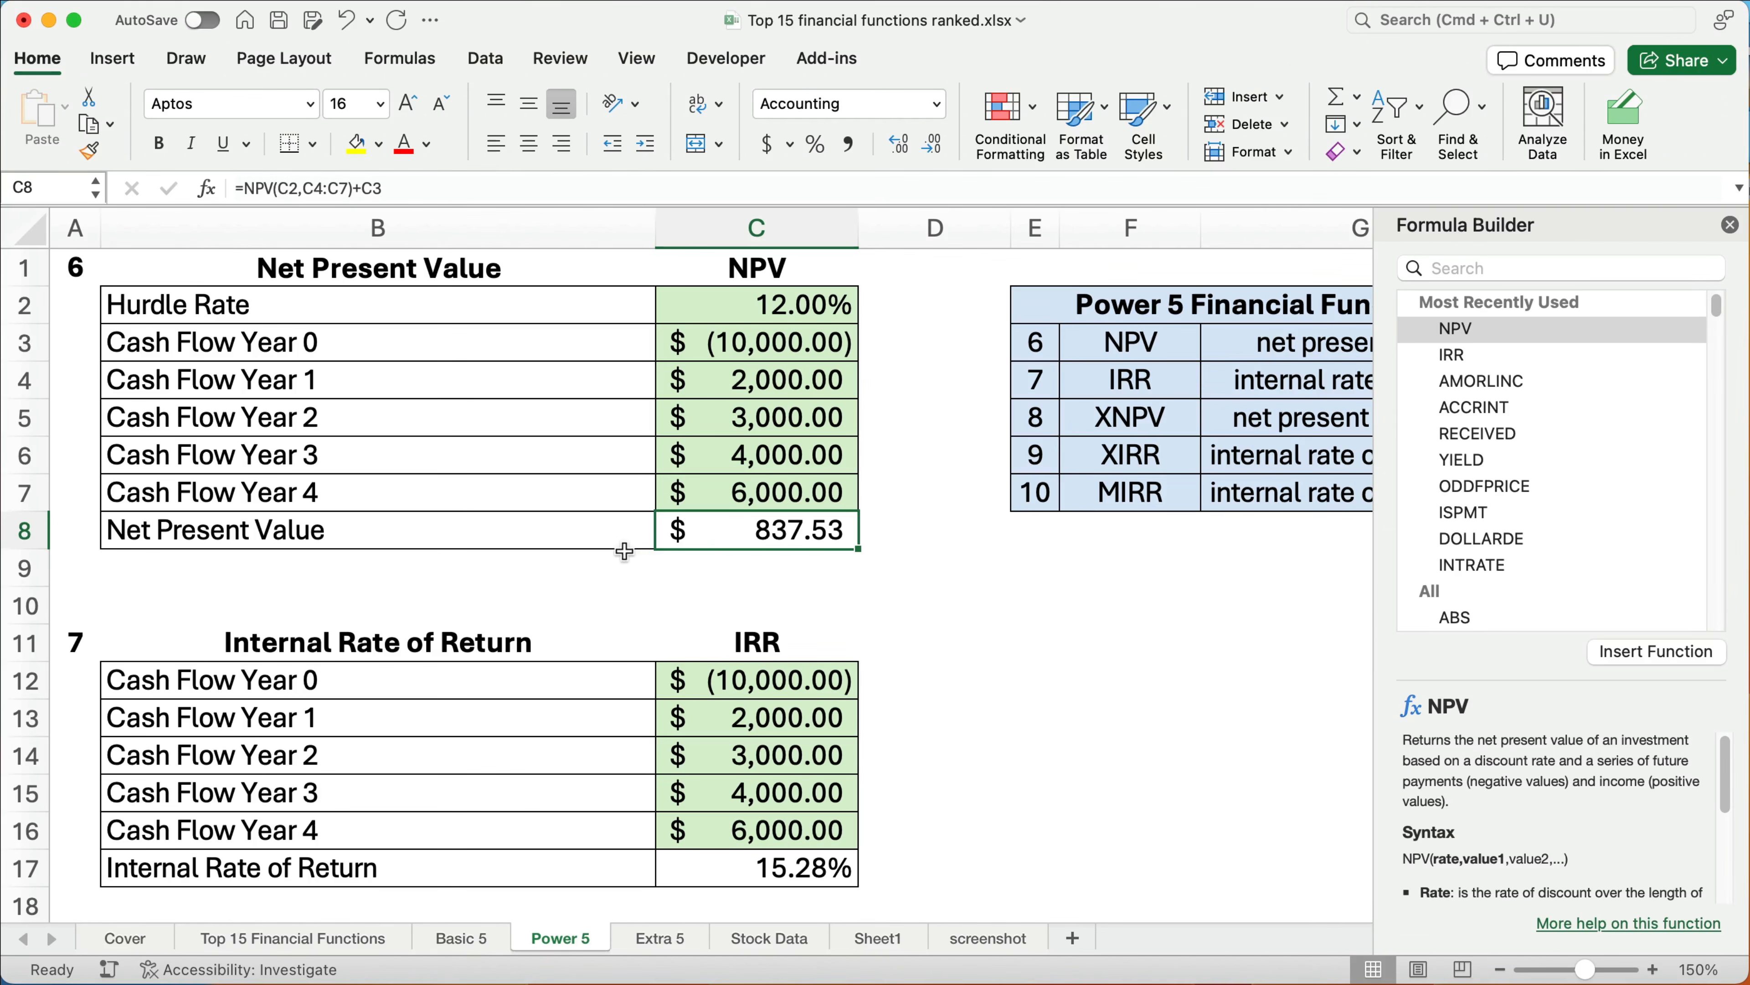
Clear the Internal Rate of Return cell C17 and rebuild it with an IRR function over C12:C16, leaving the guess empty.
click(770, 866)
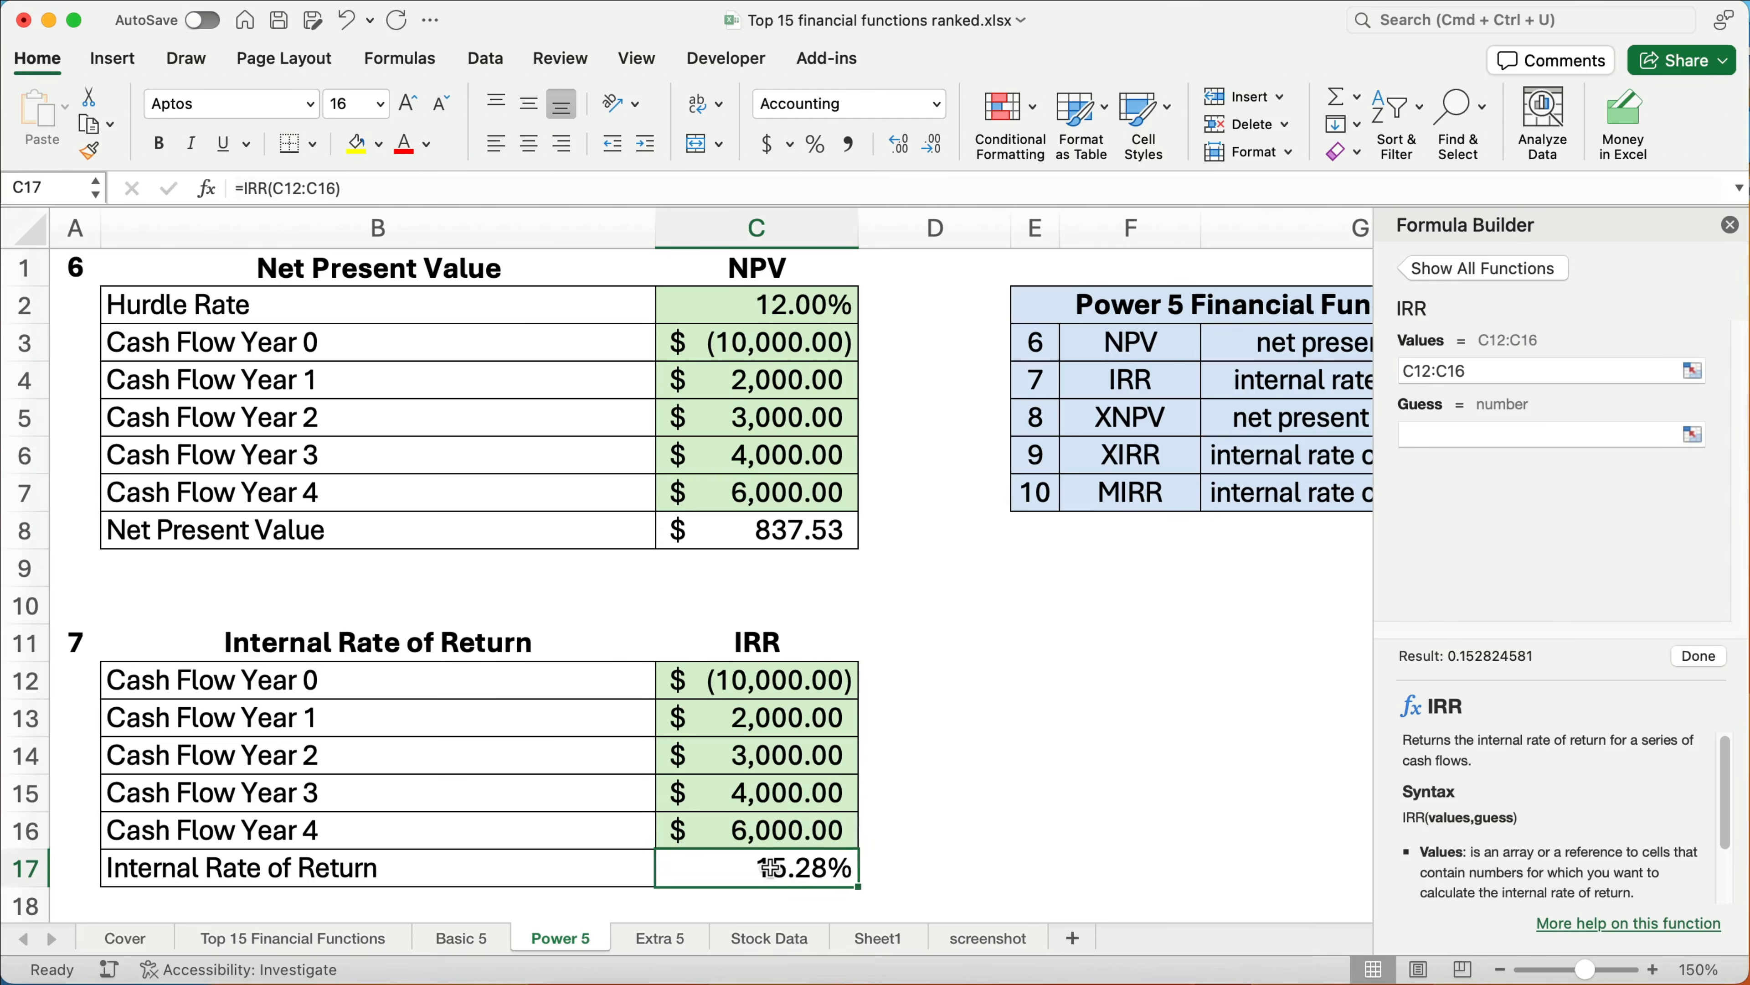
key(Delete)
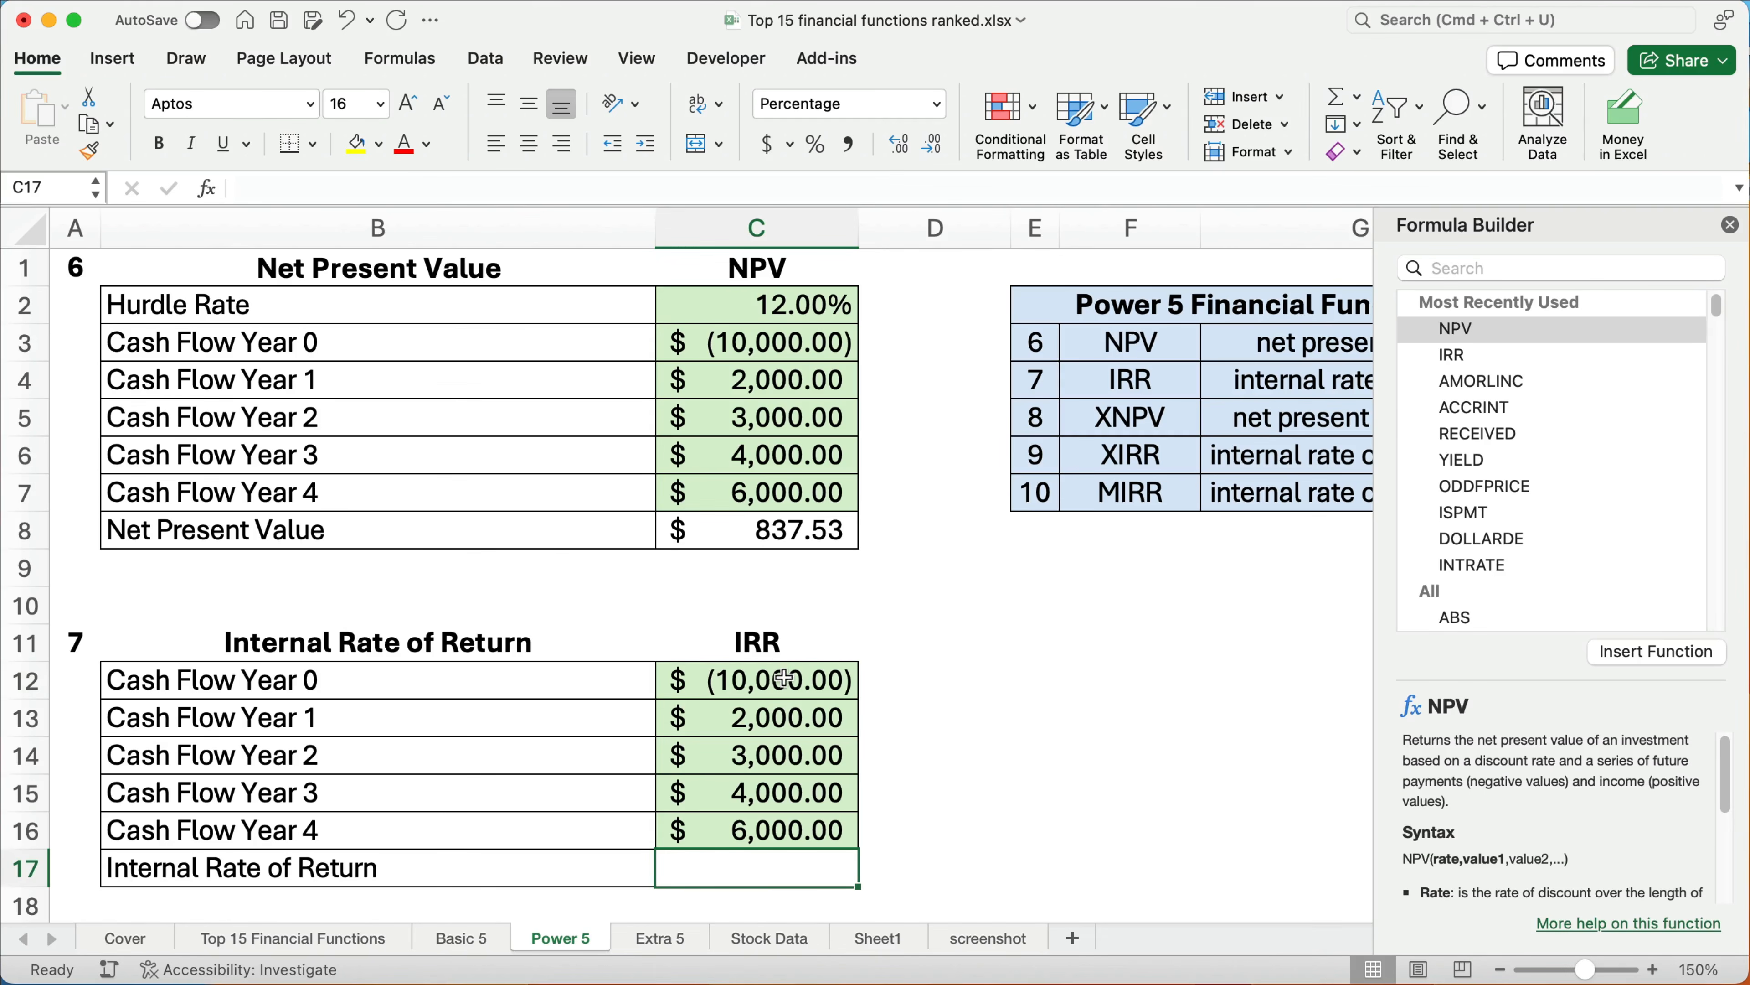
drag(785, 677, 761, 822)
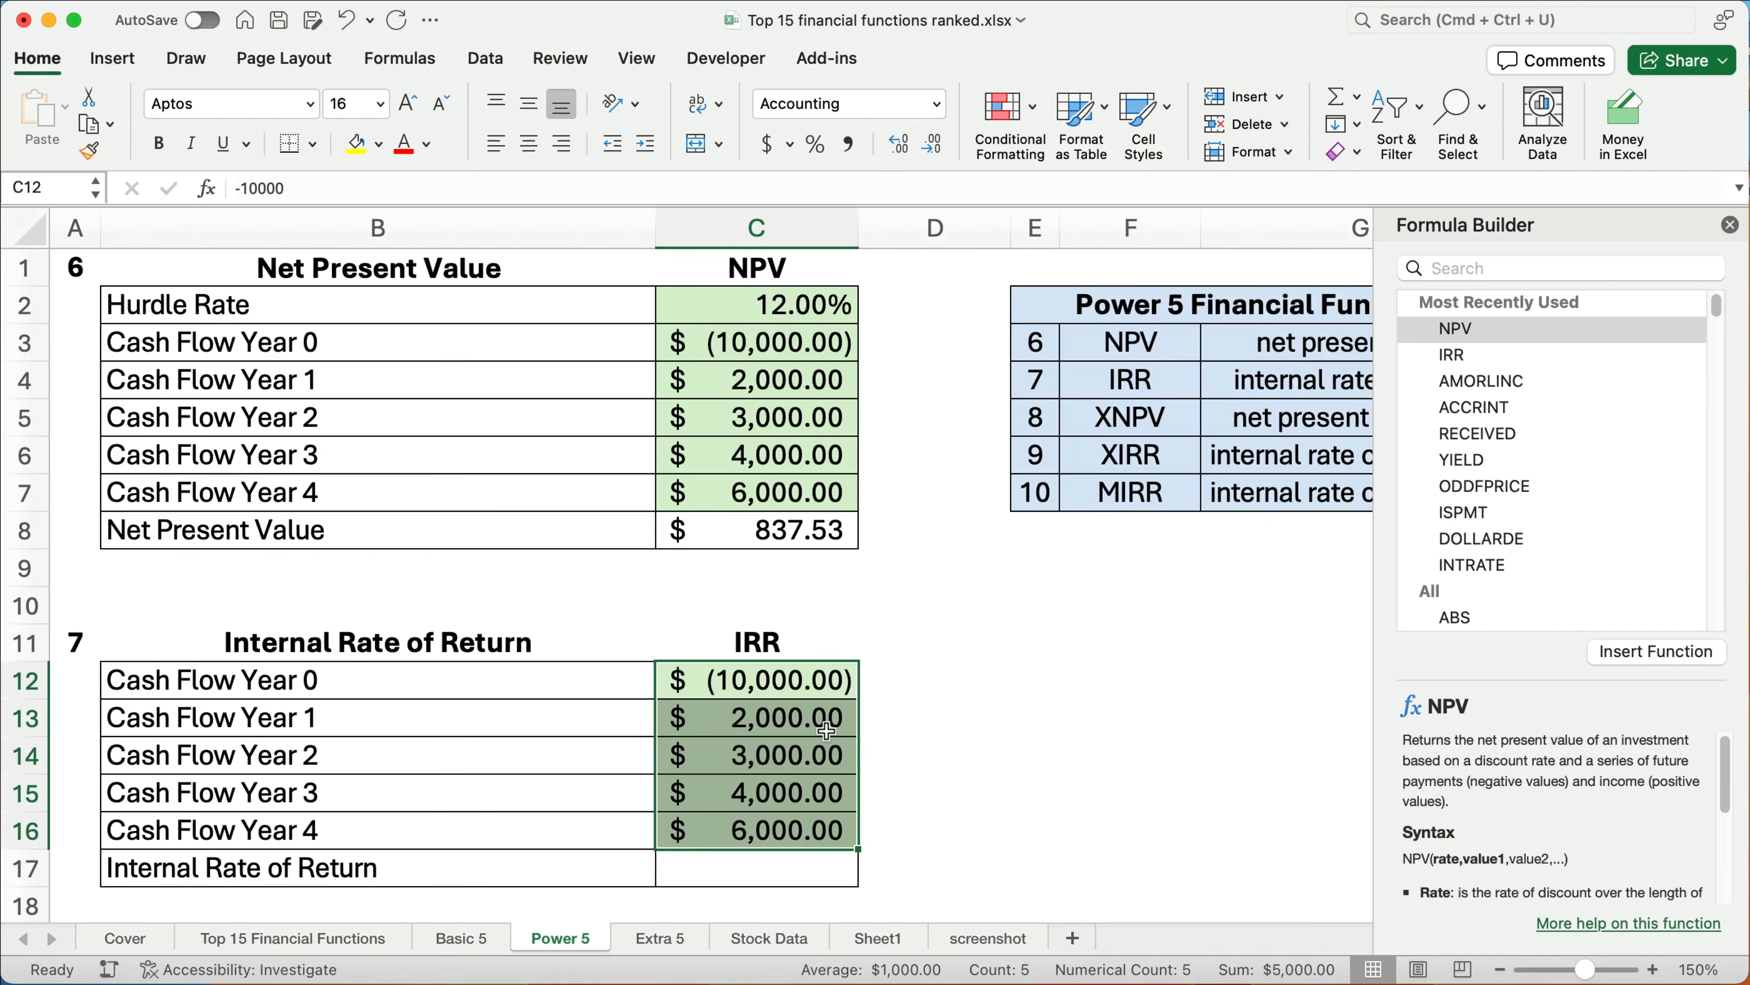
click(807, 865)
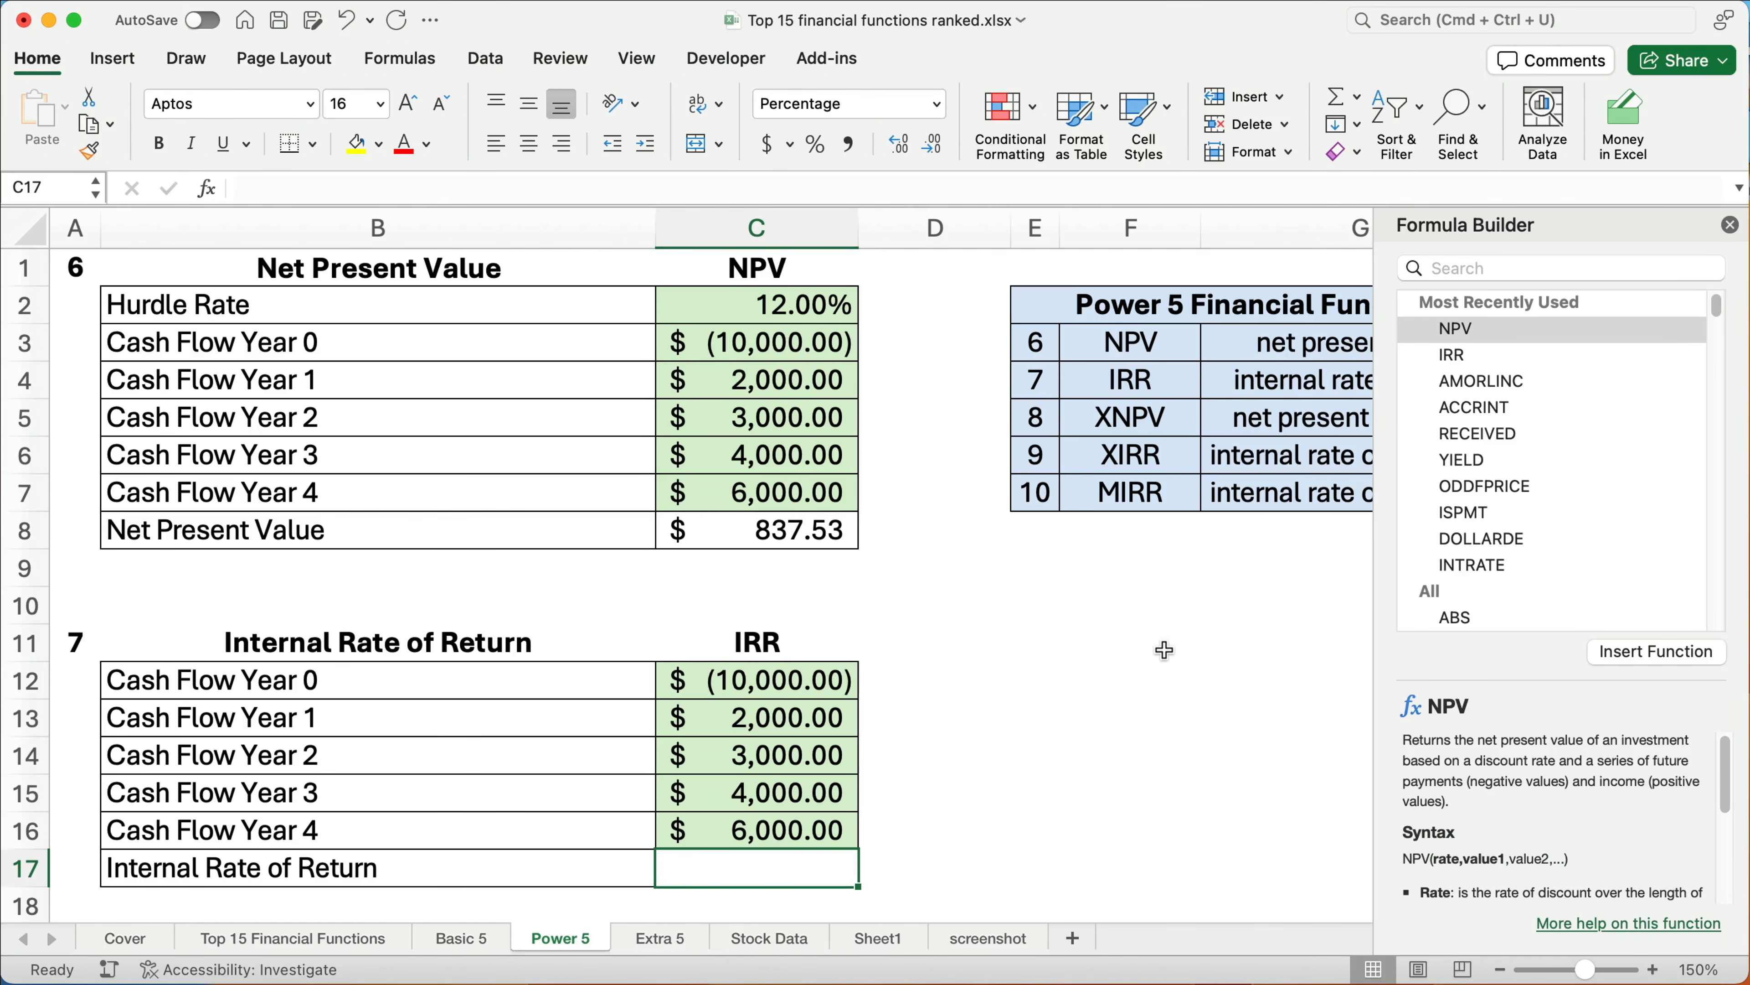
double_click(1455, 356)
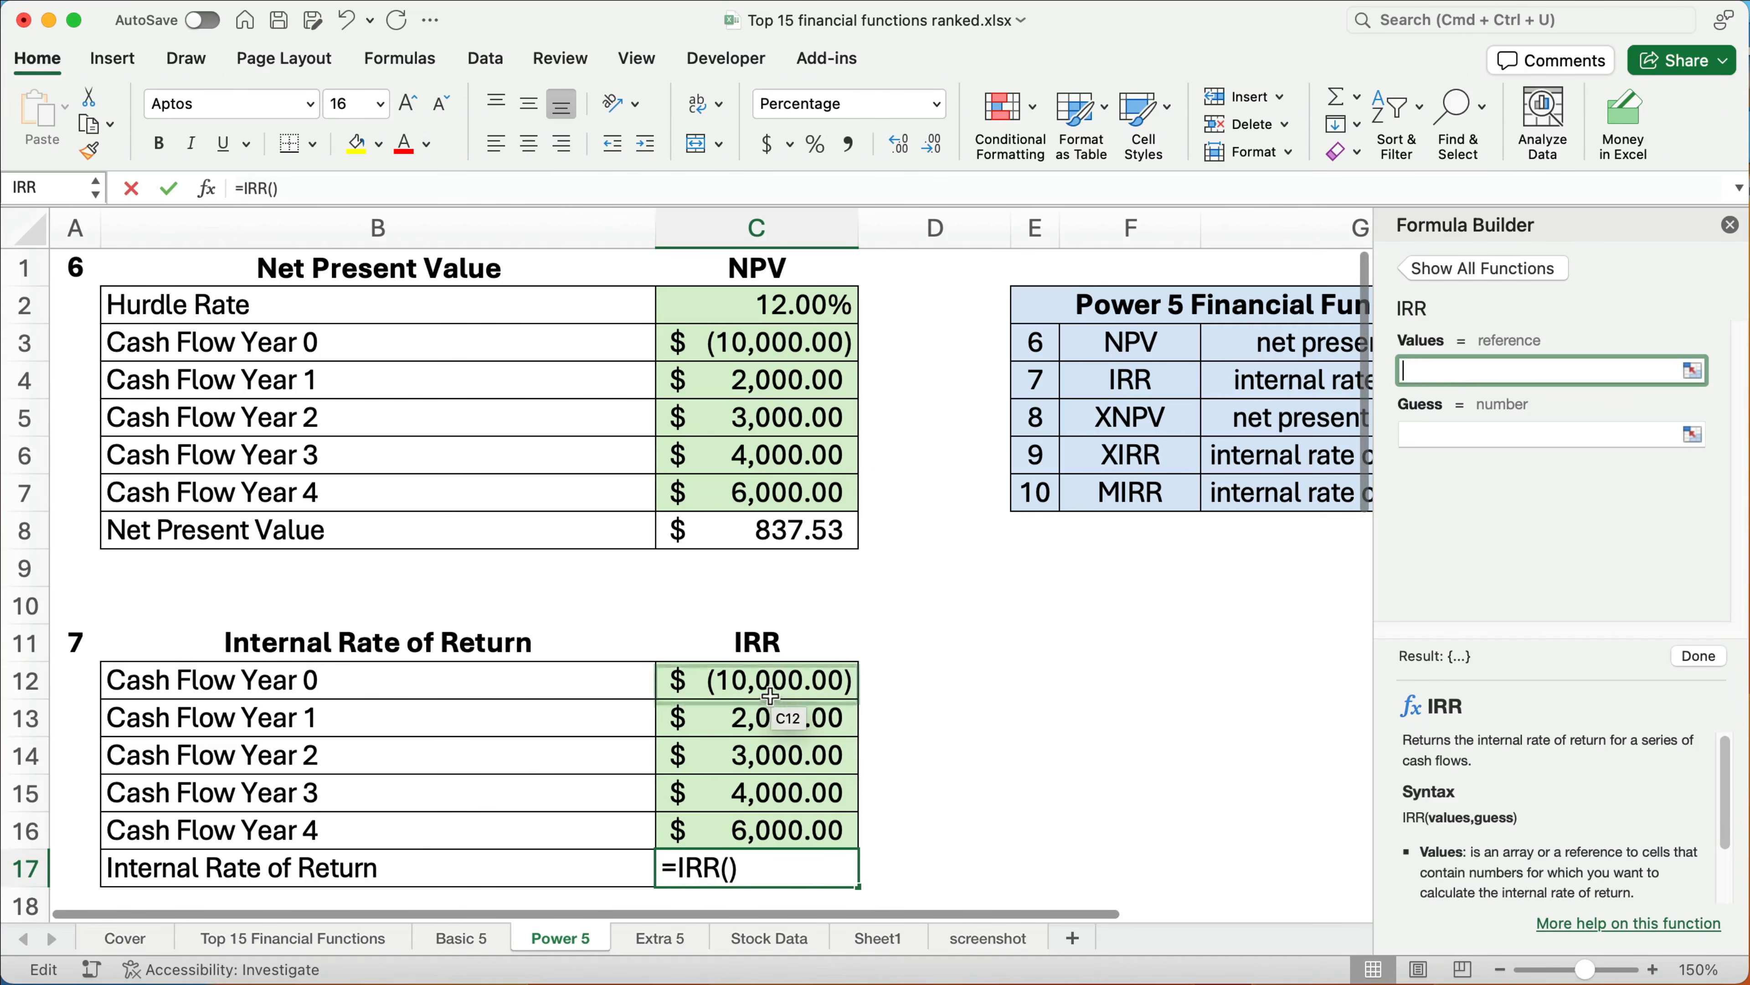
drag(771, 696, 751, 822)
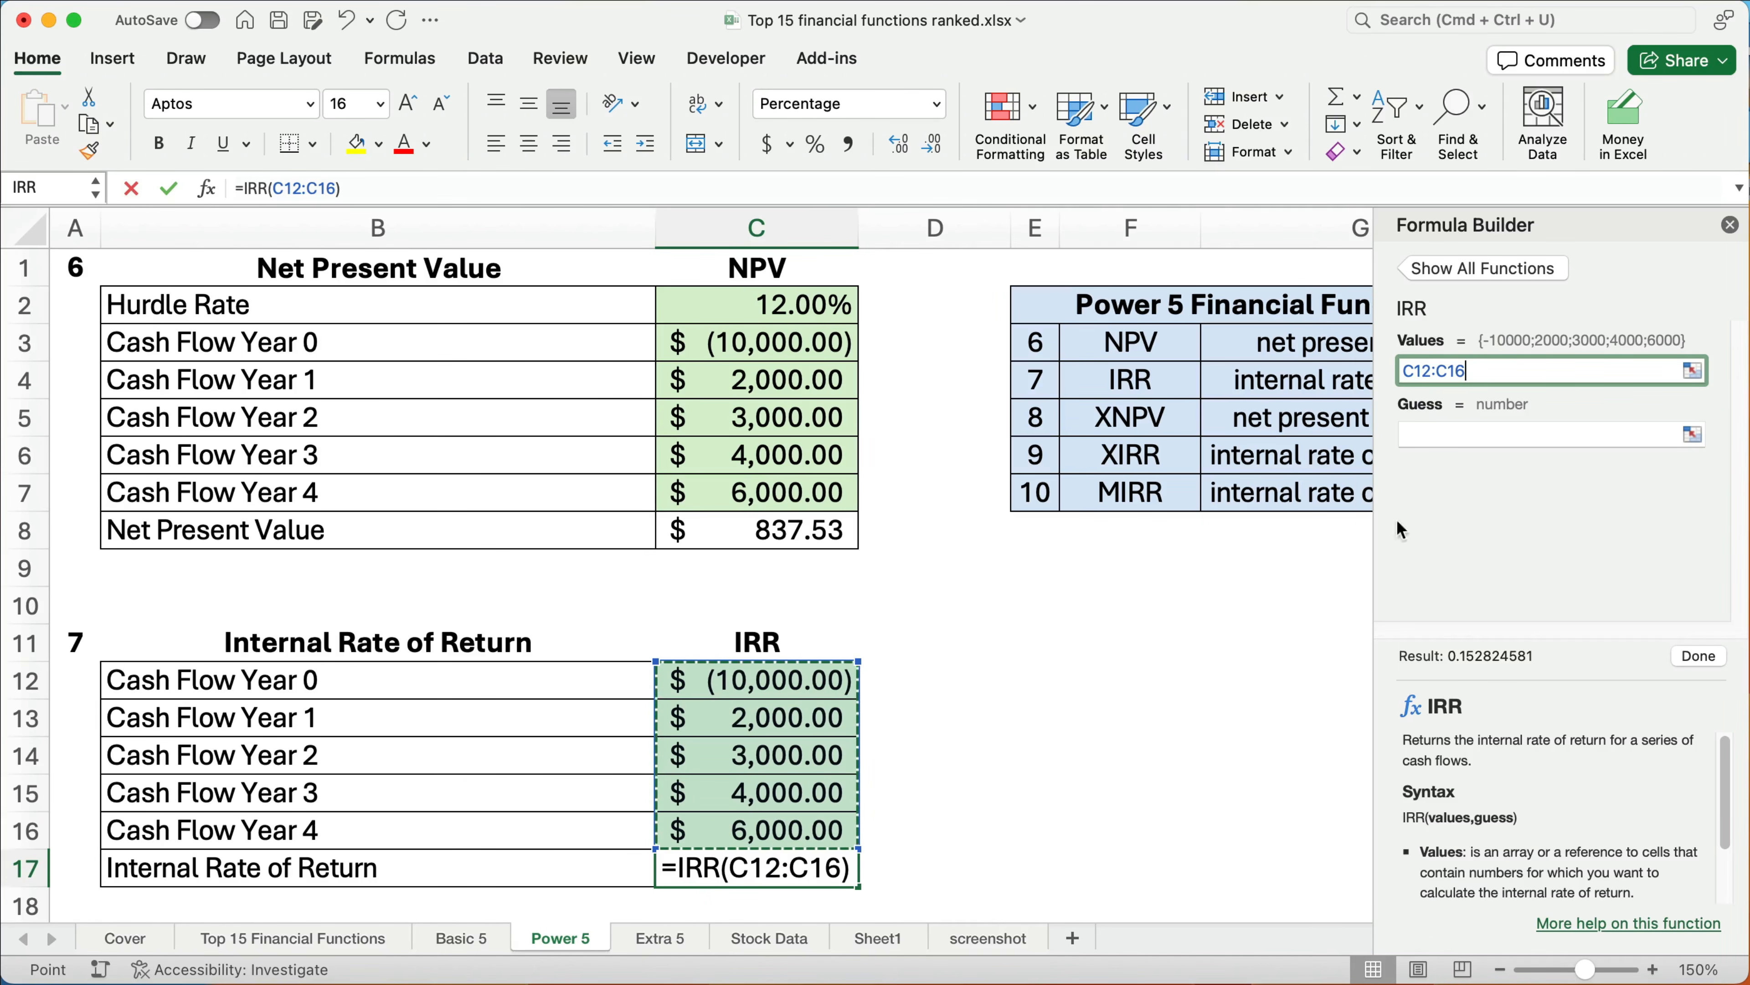
click(1439, 431)
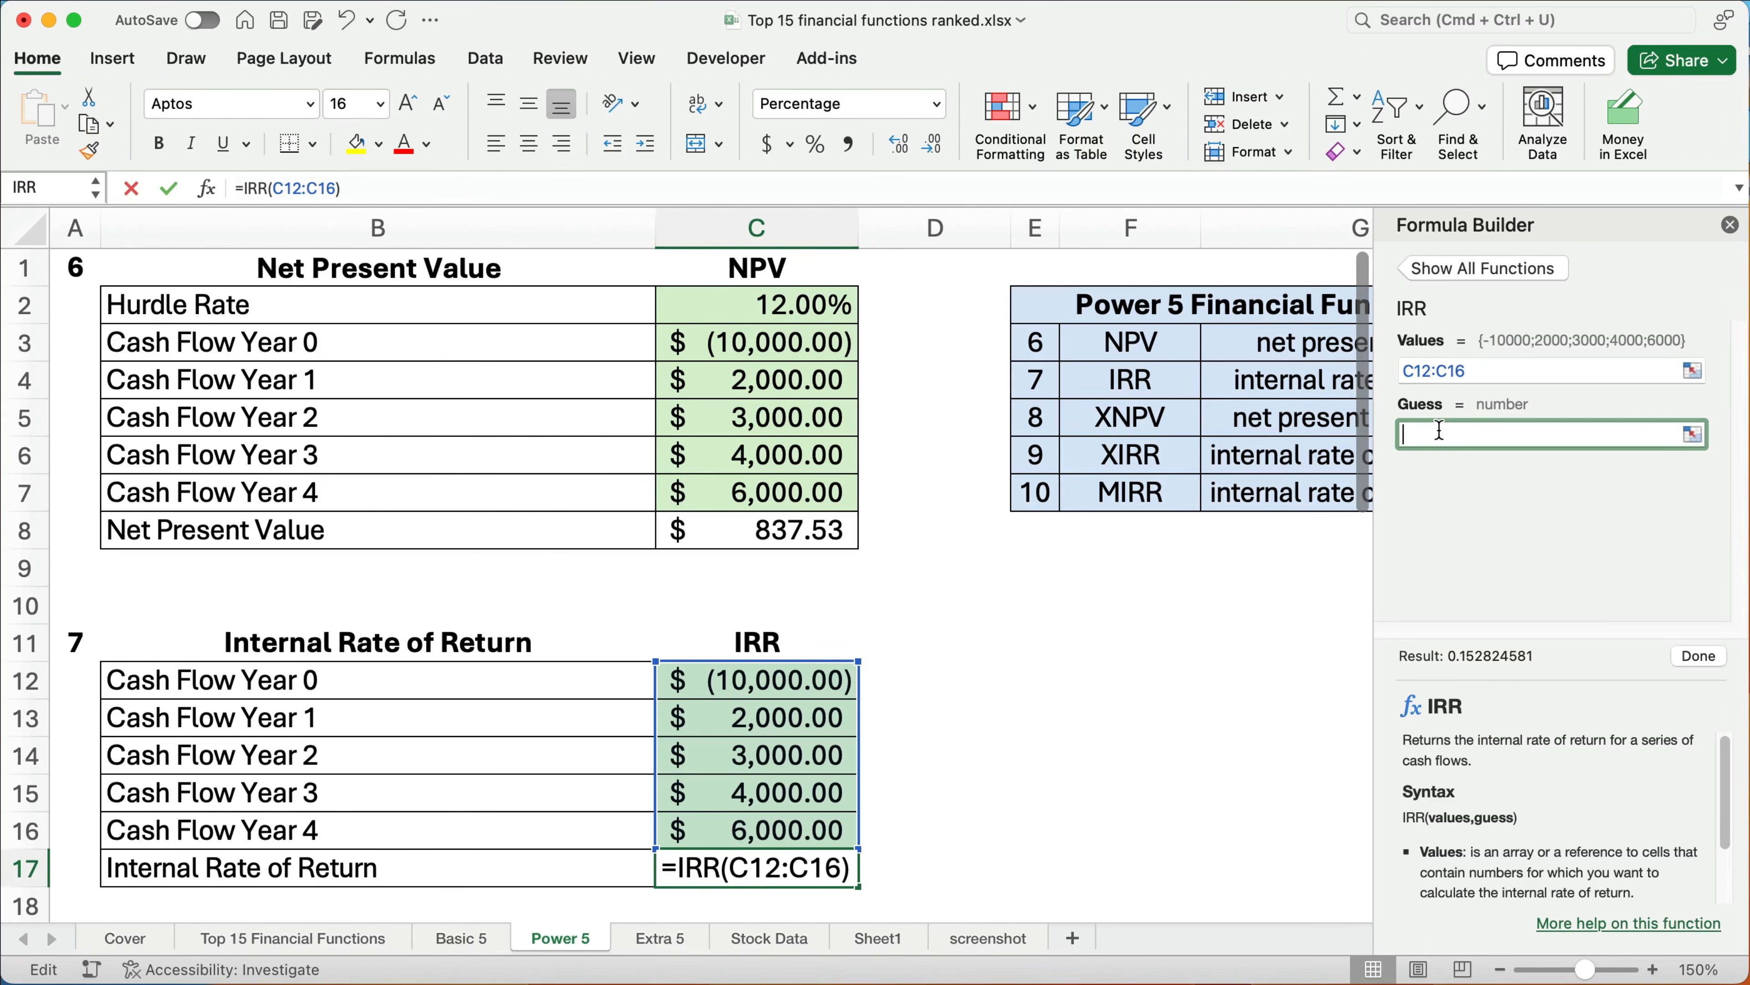
click(1686, 655)
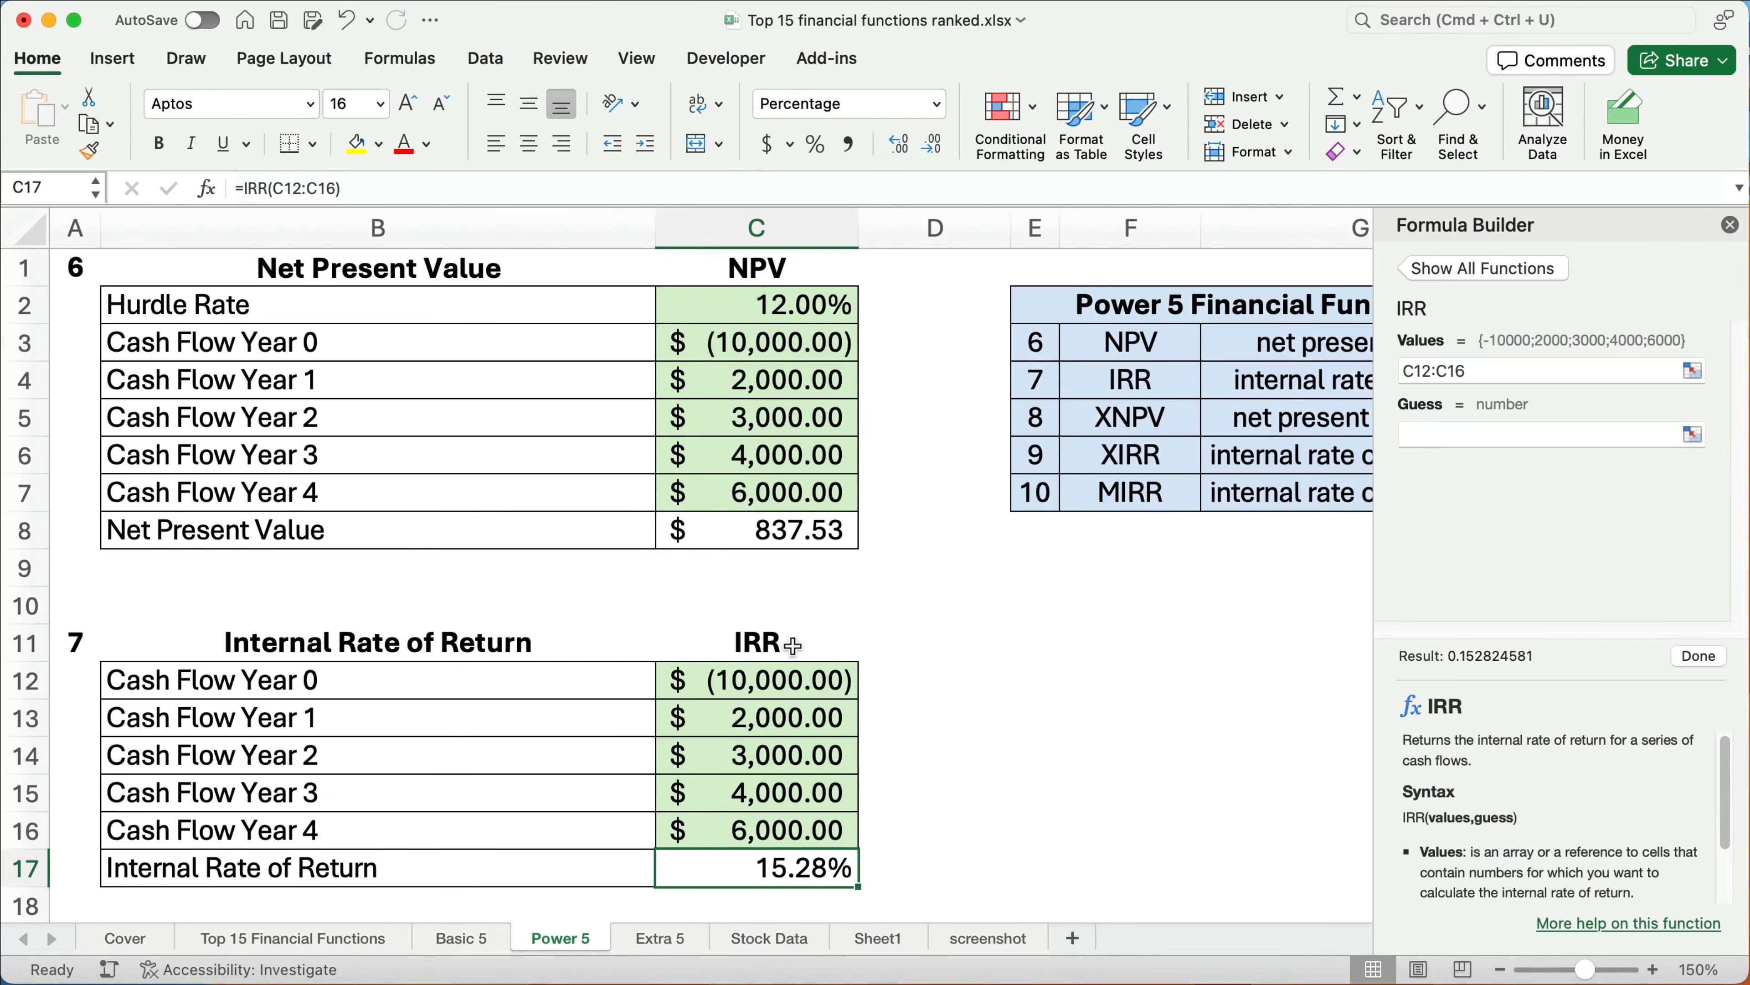
Link the NPV hurdle rate in C2 to the internal rate of return in C17.
click(781, 303)
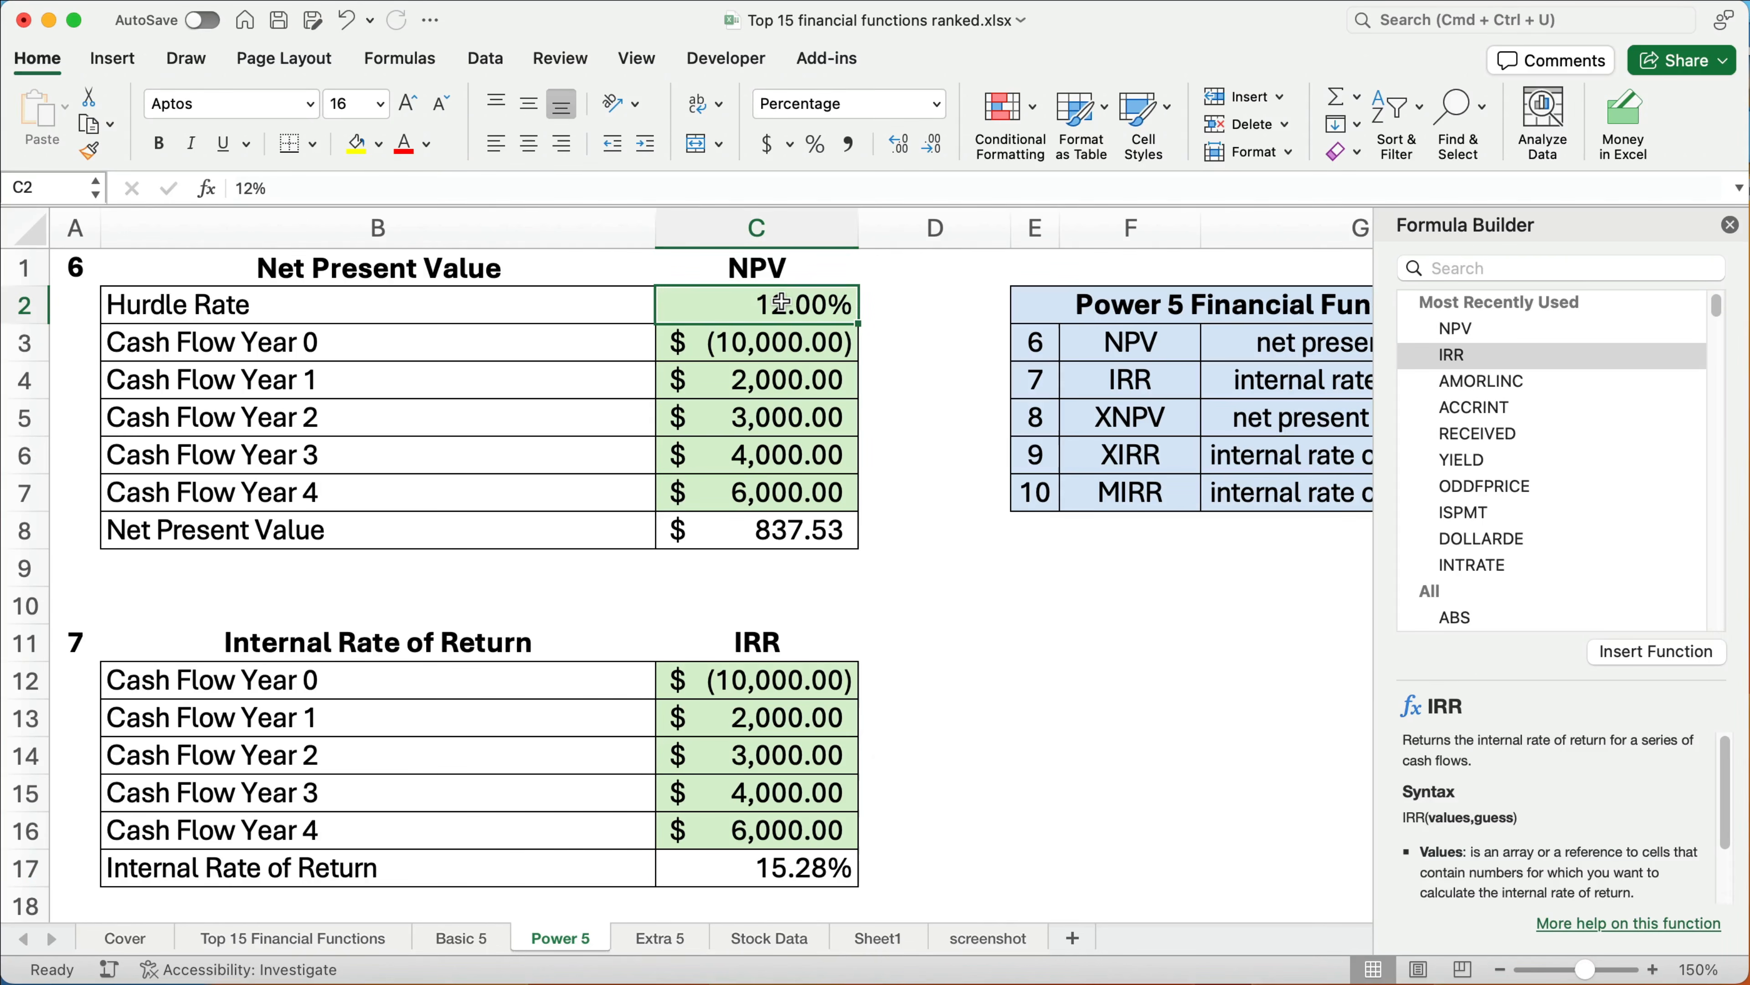
text(=)
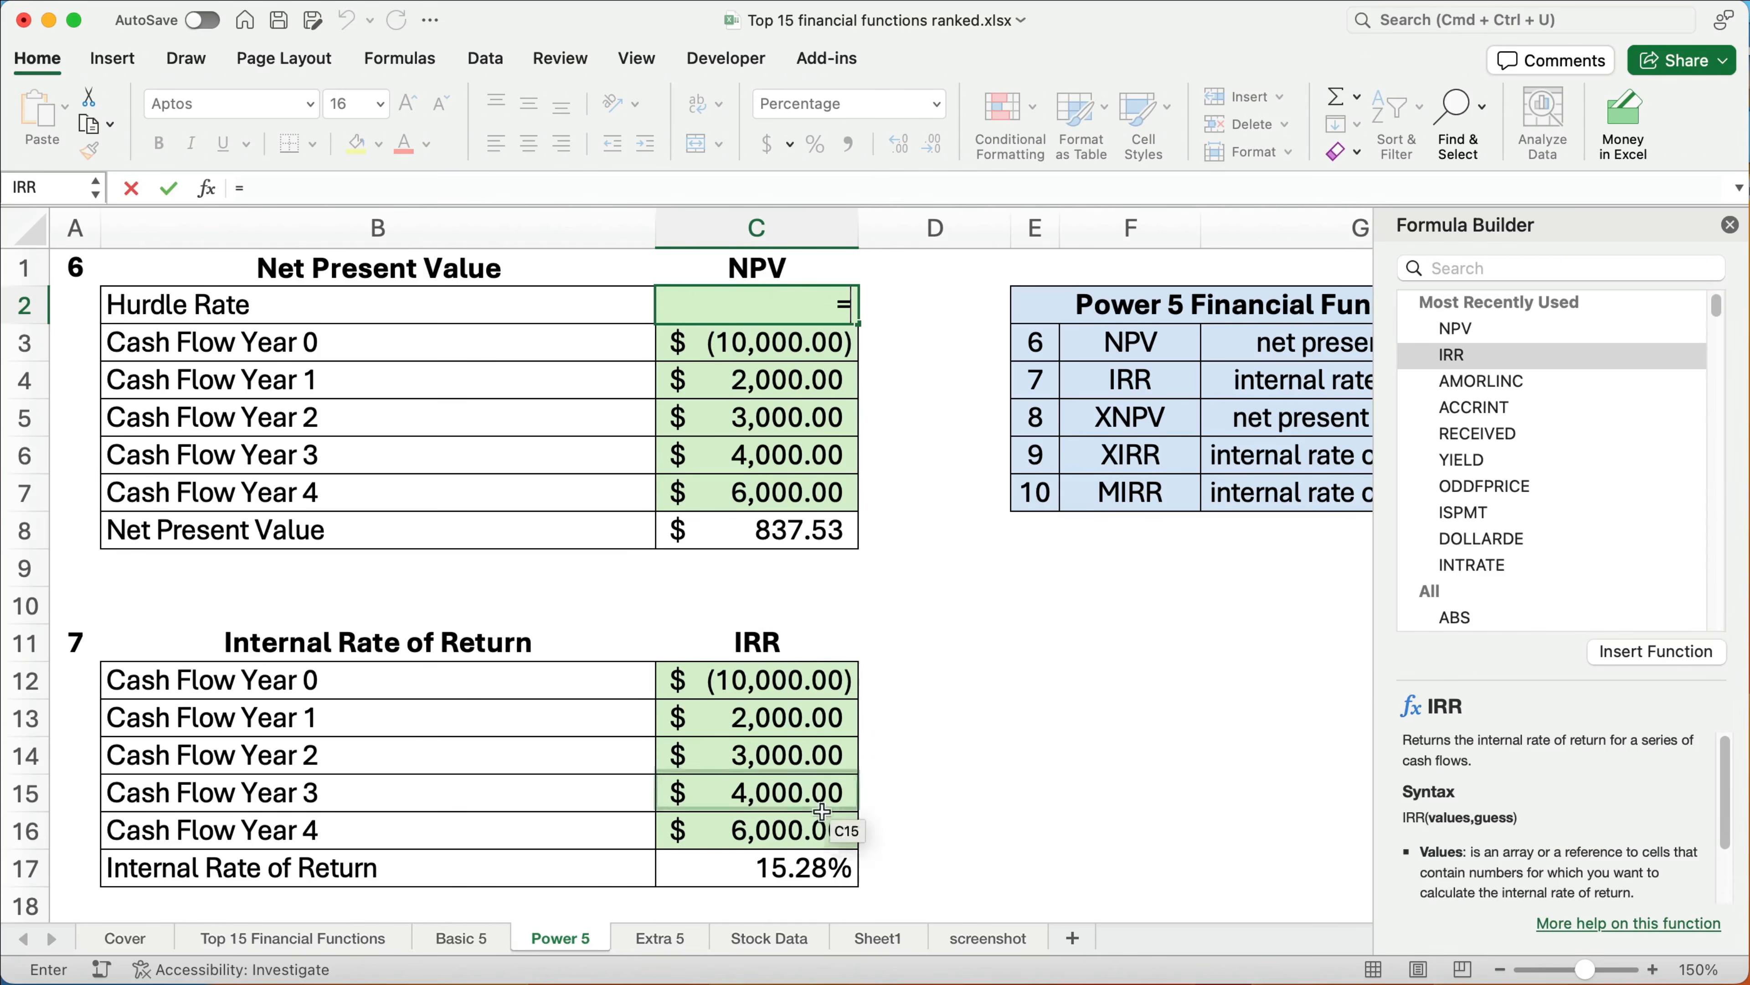
click(824, 863)
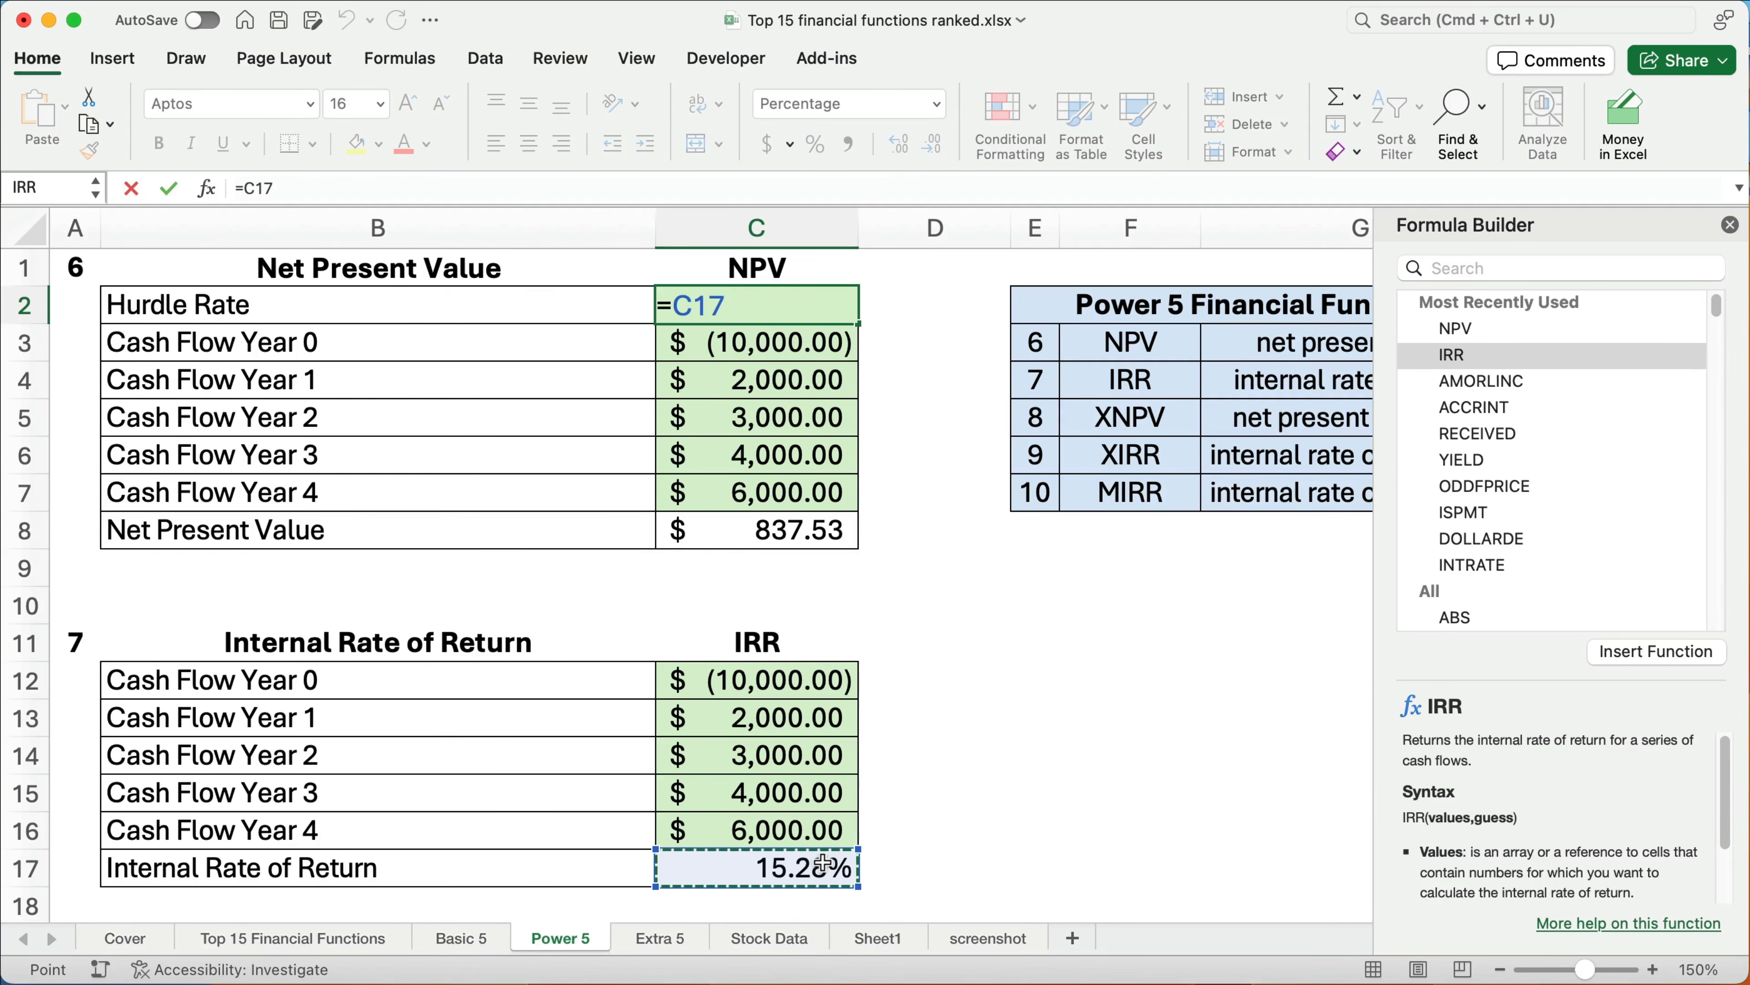
key(Return)
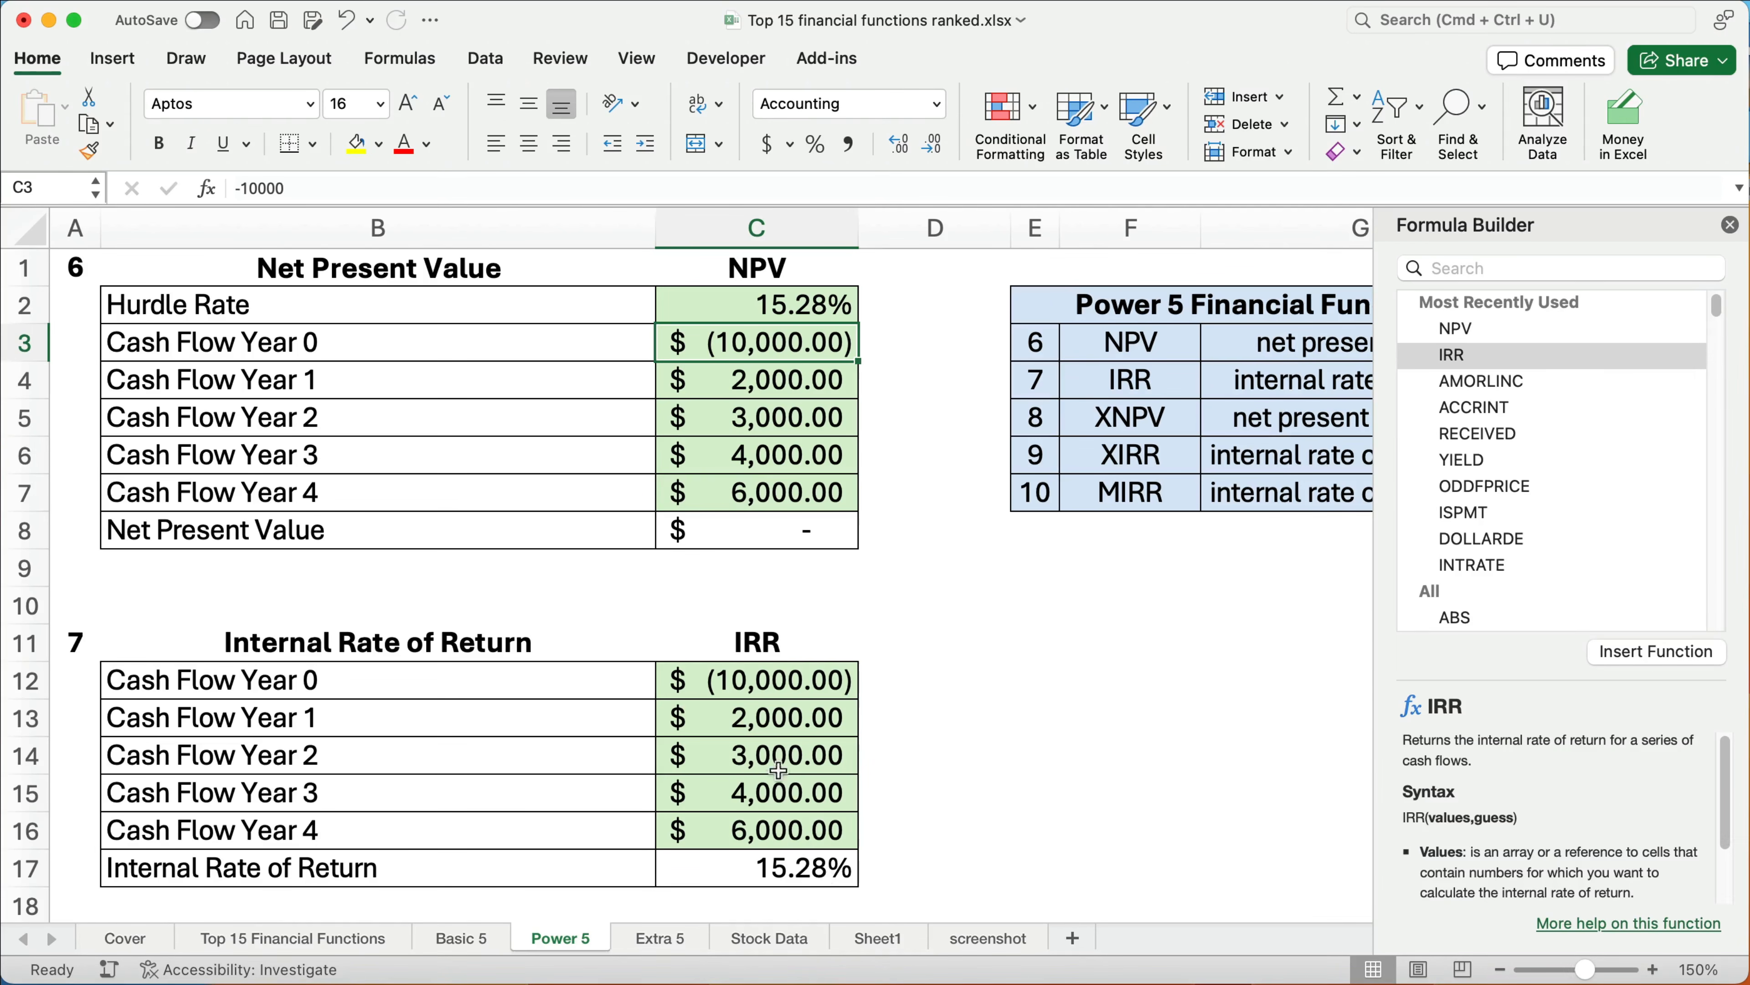
Test the net present value with hurdle rates of 10%, 12% and finally 16% in C2.
click(763, 301)
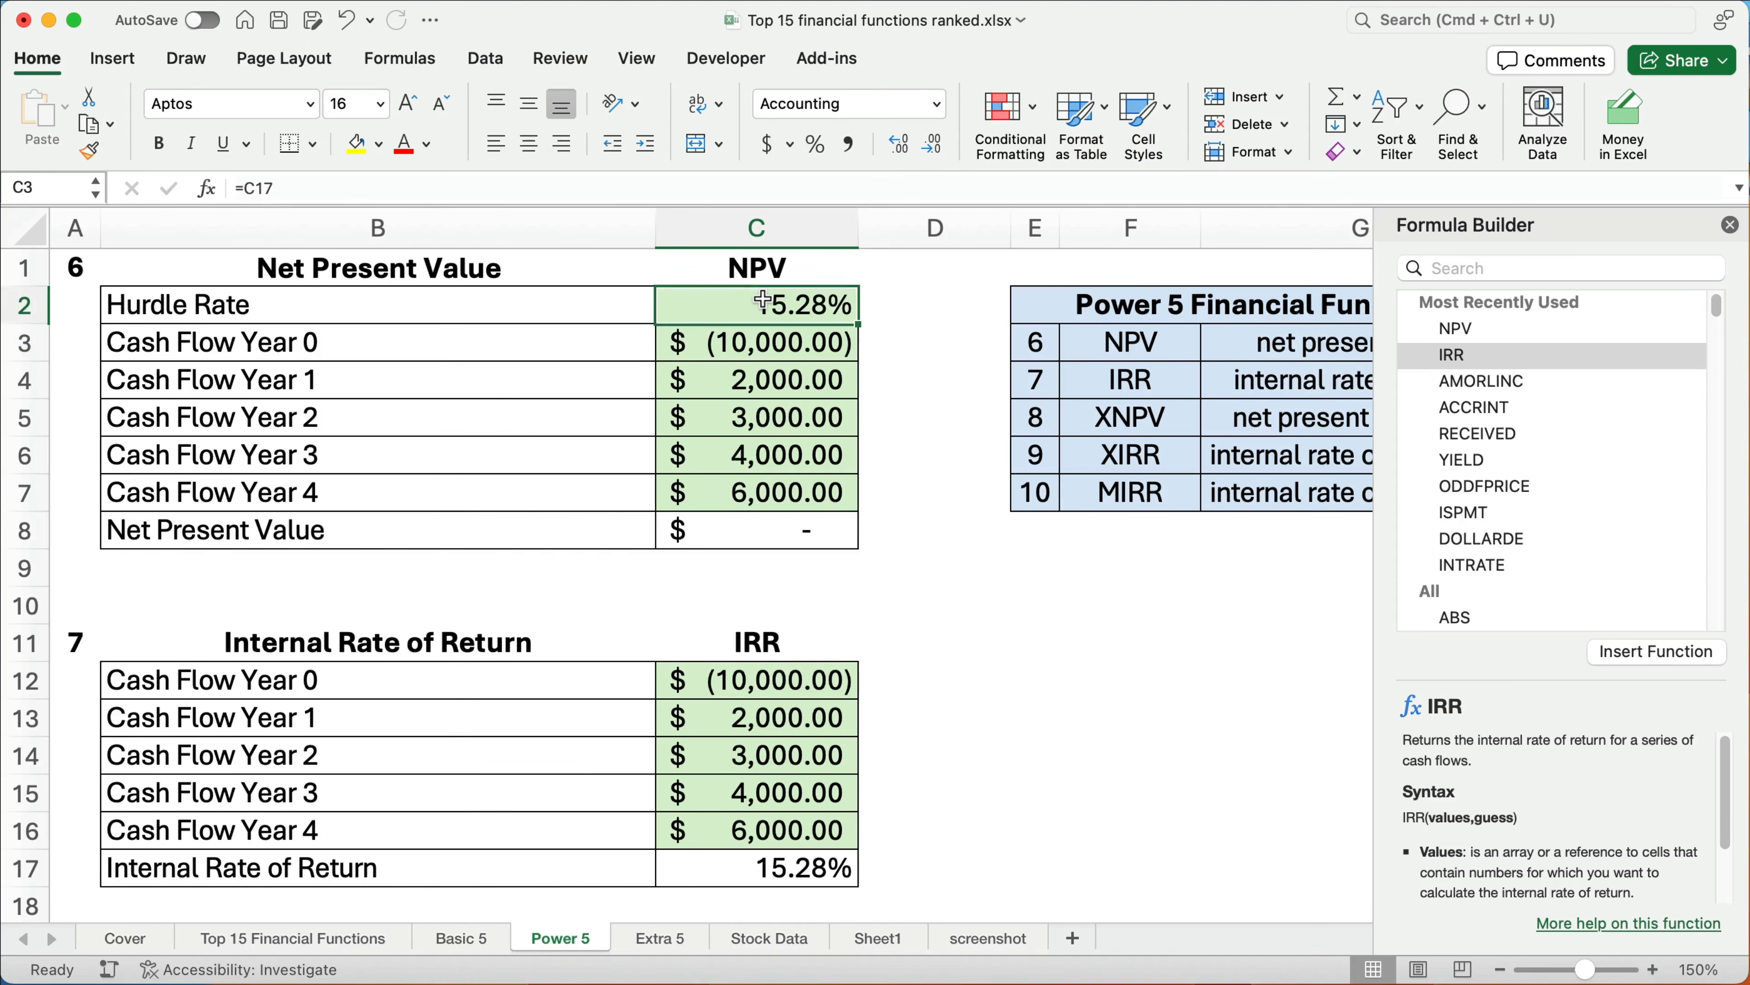
text(10)
key(Return)
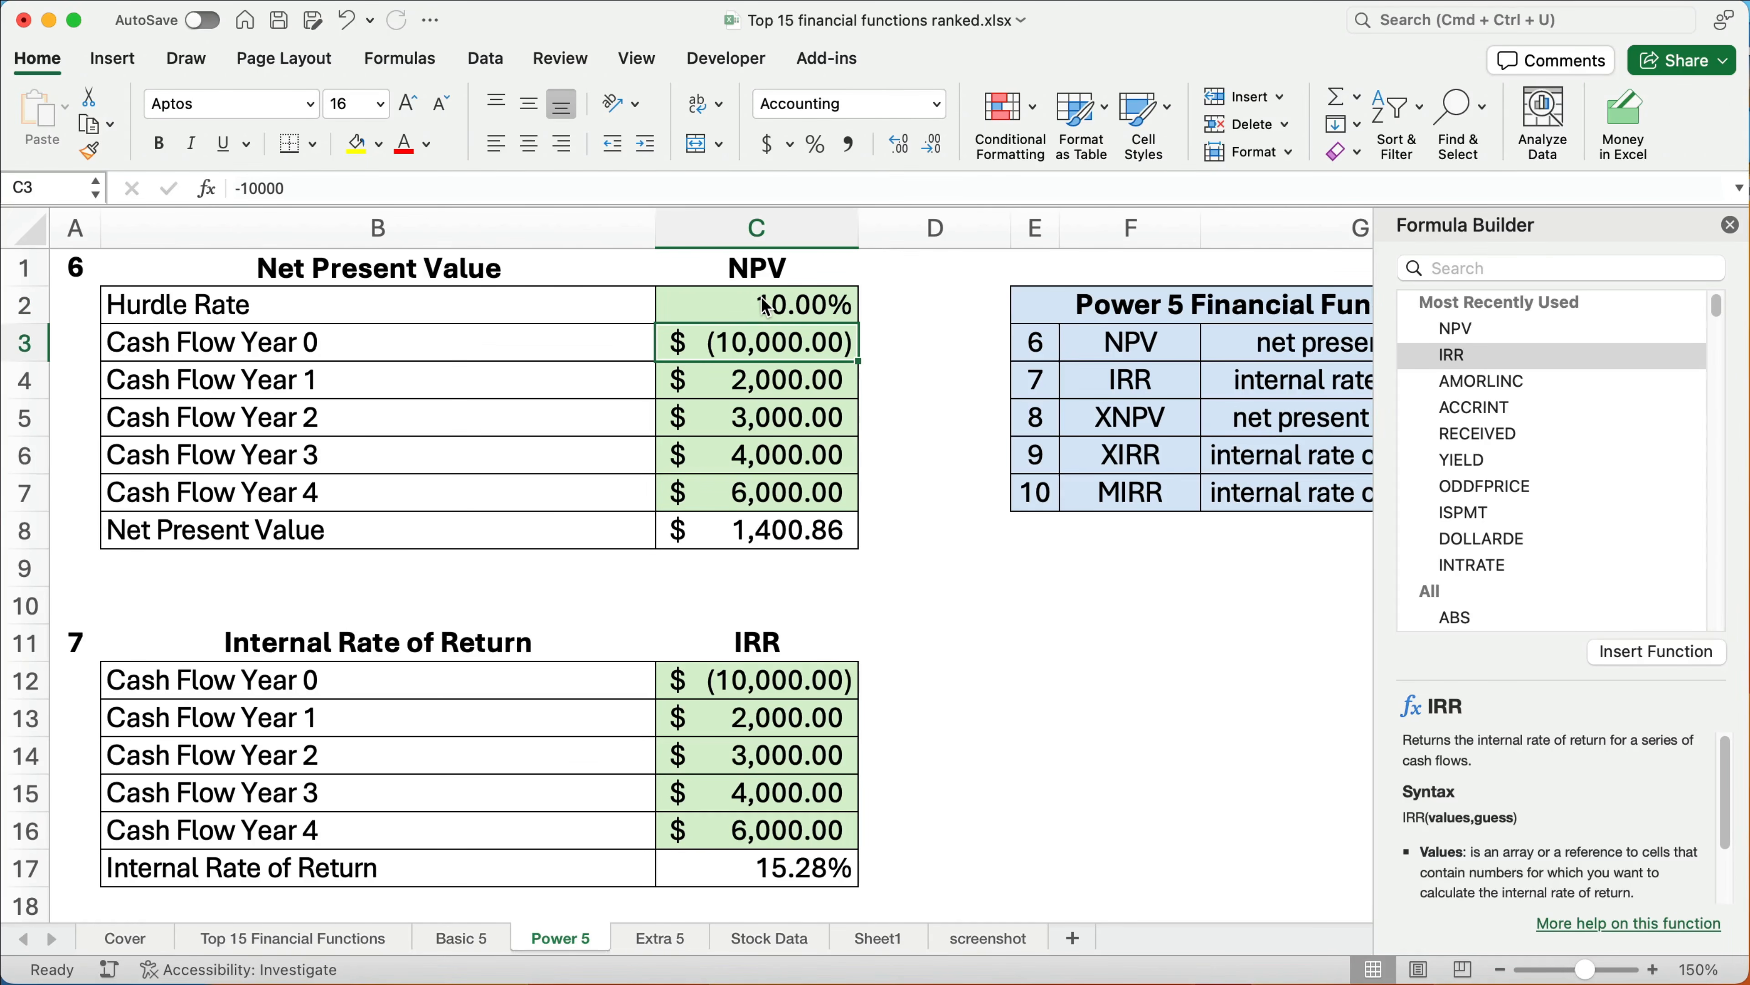
click(765, 306)
text(12)
key(Return)
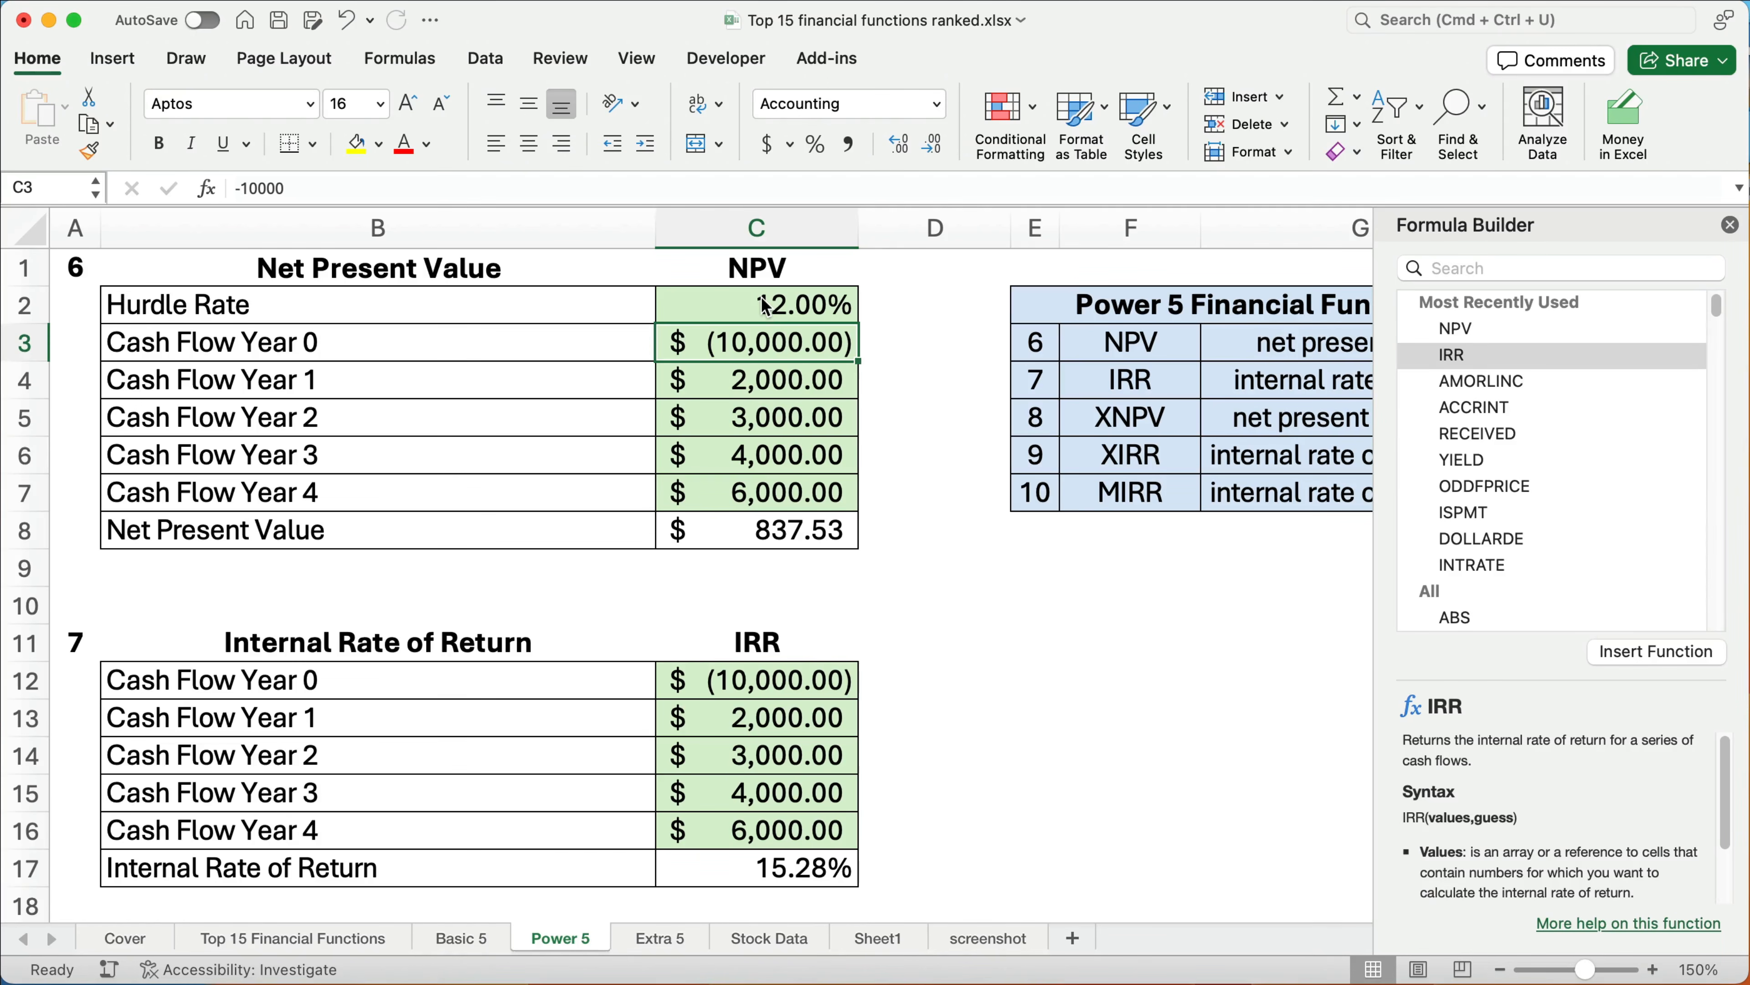
click(765, 305)
text(16)
key(Return)
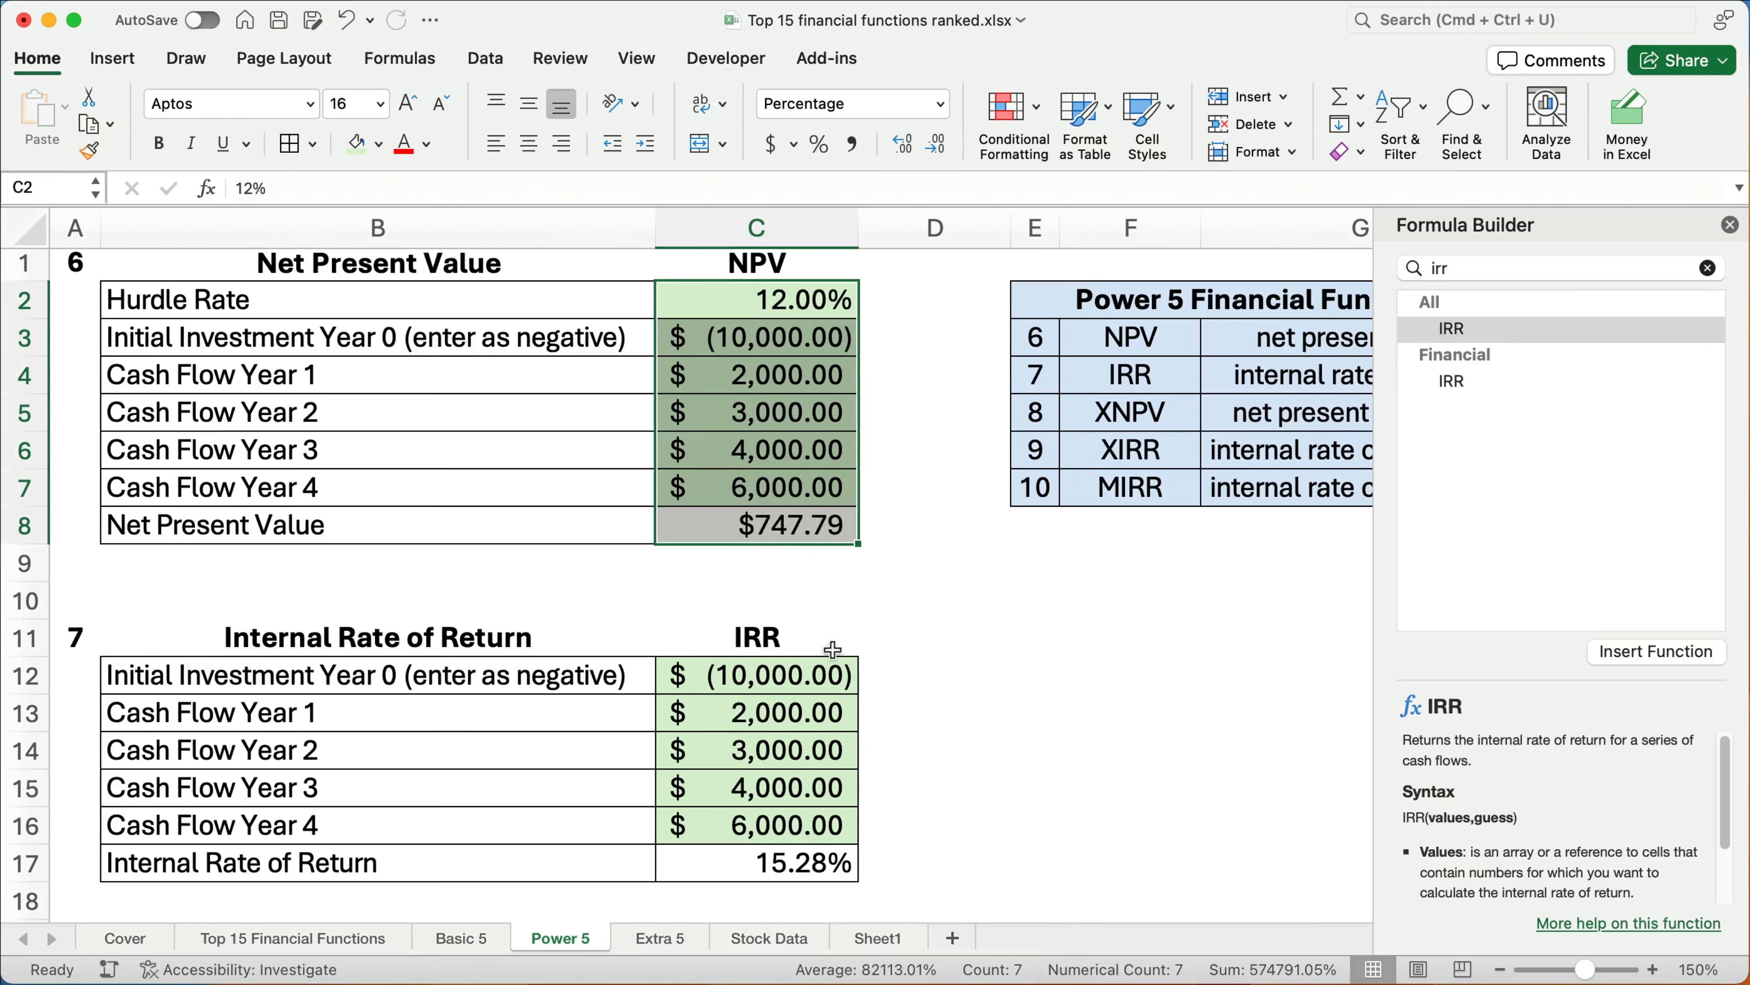
Close the Formula Builder and clear the existing XNPV formula from cell C26 in the NPV for CF Schedule table.
scroll(917, 699, down, 5)
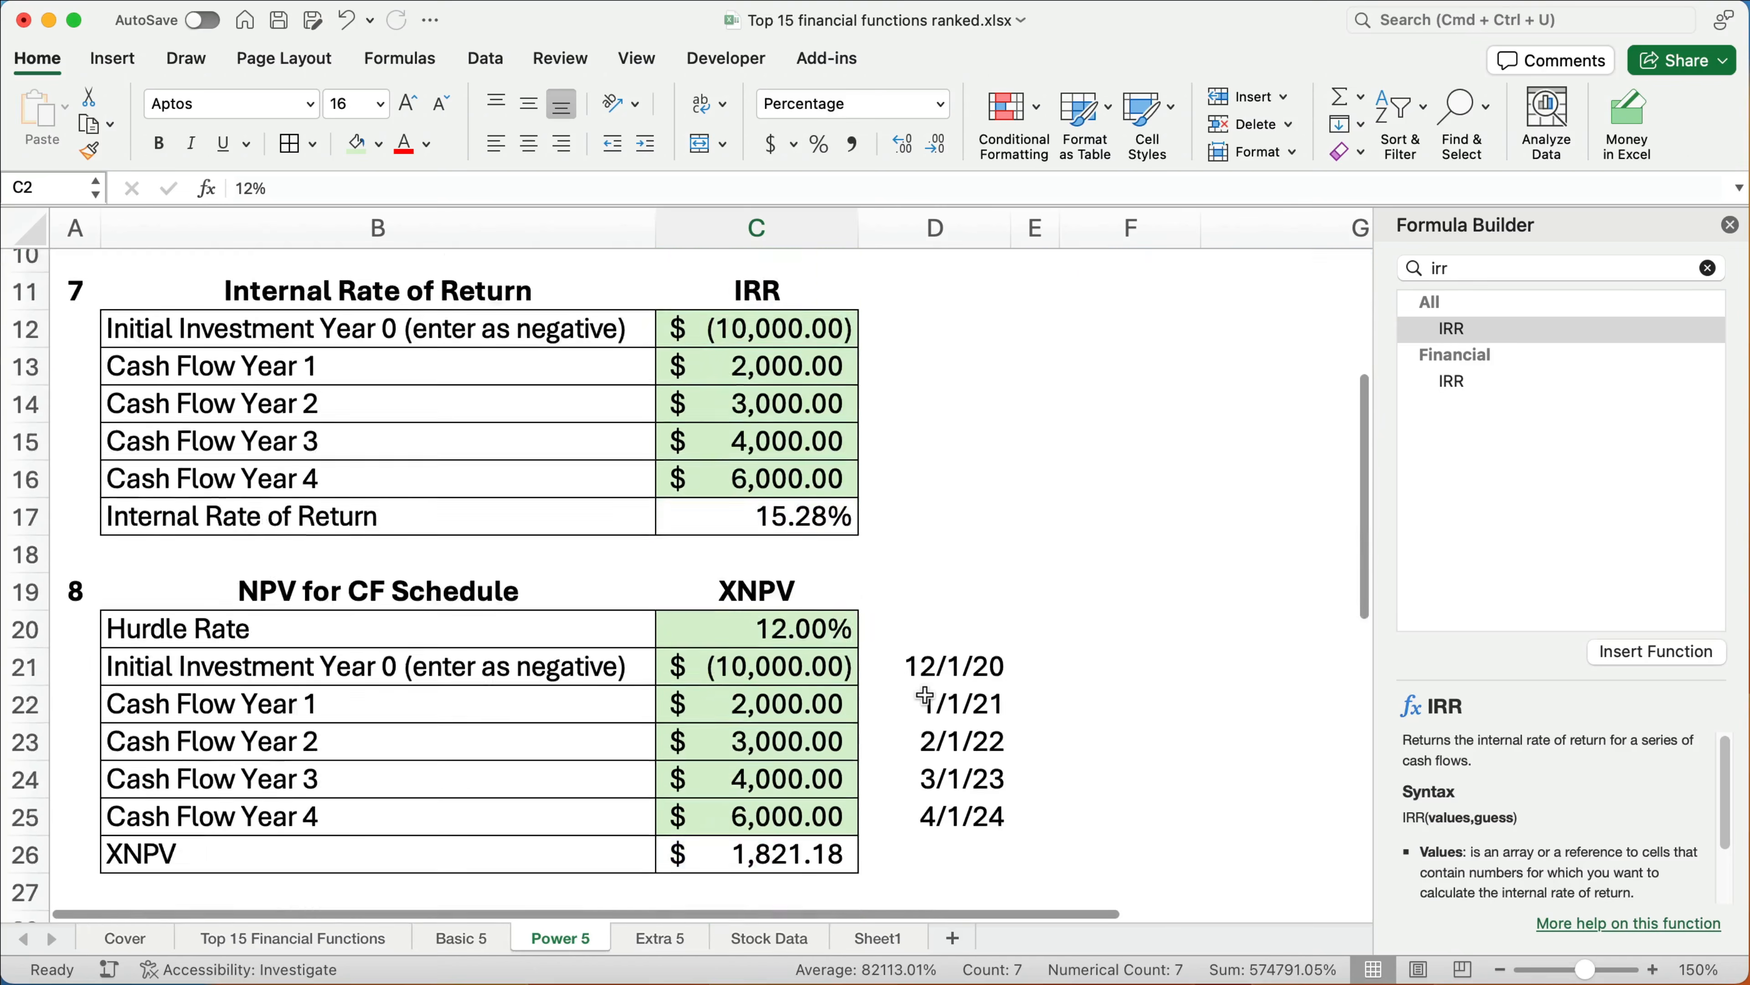
scroll(923, 696, down, 4)
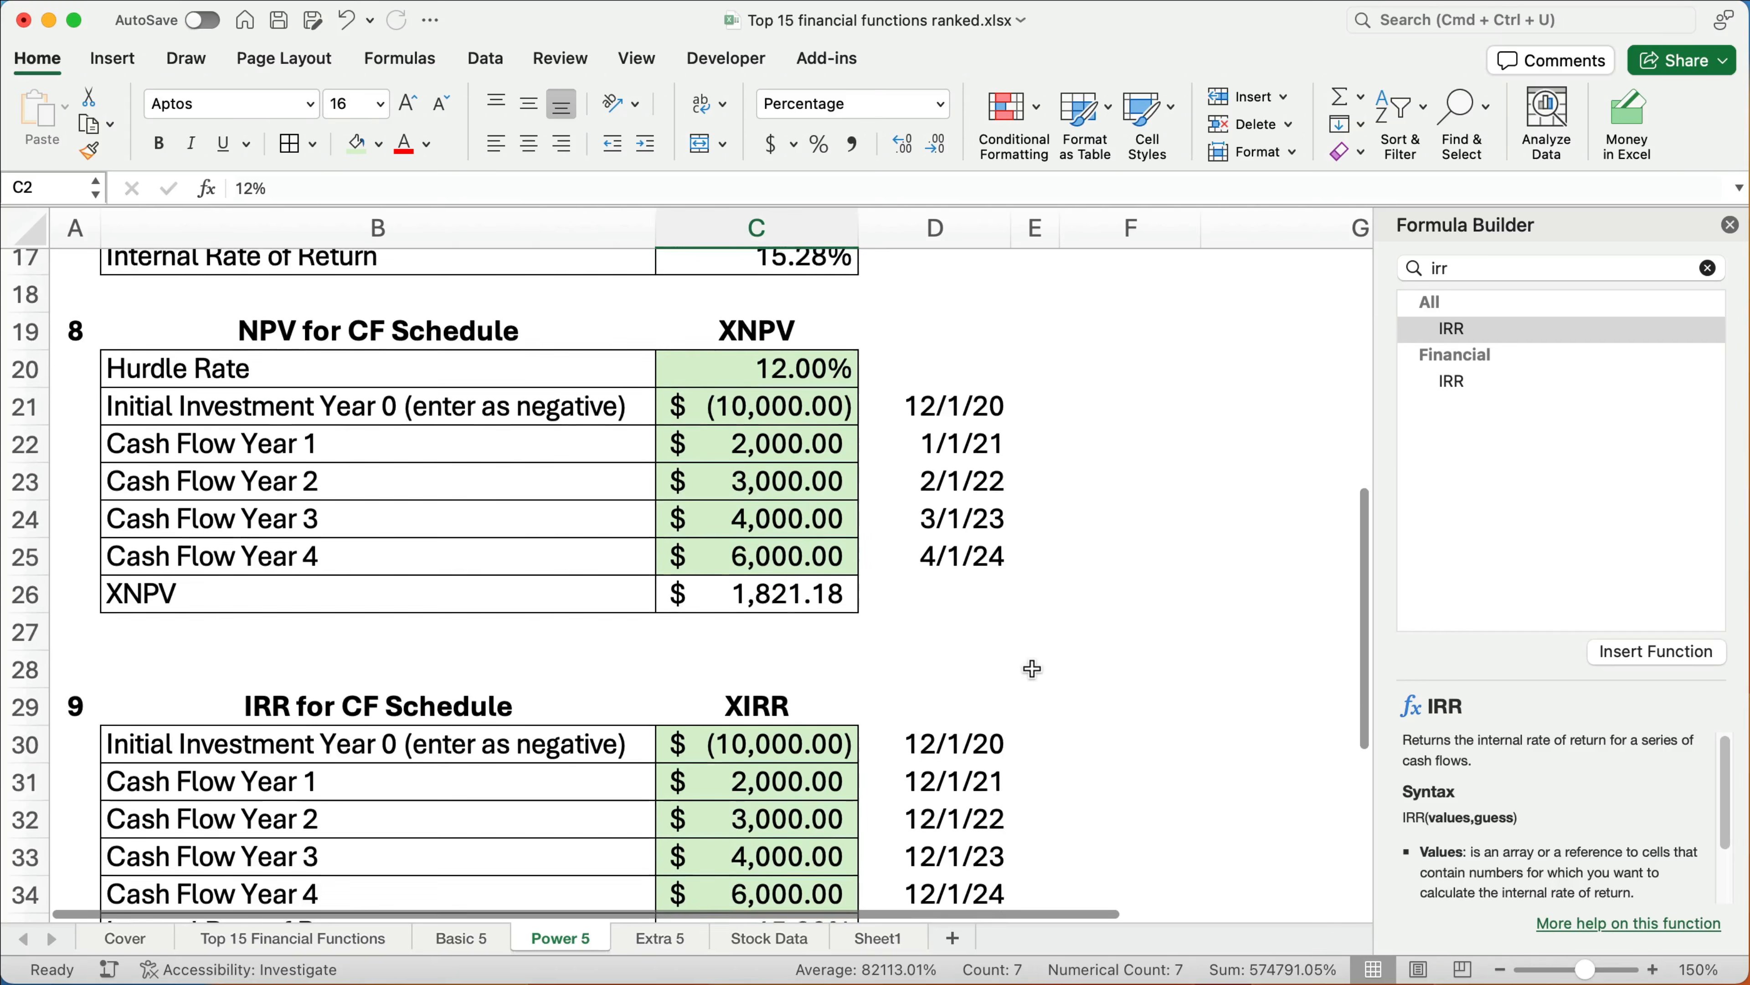
scroll(1031, 668, down, 1)
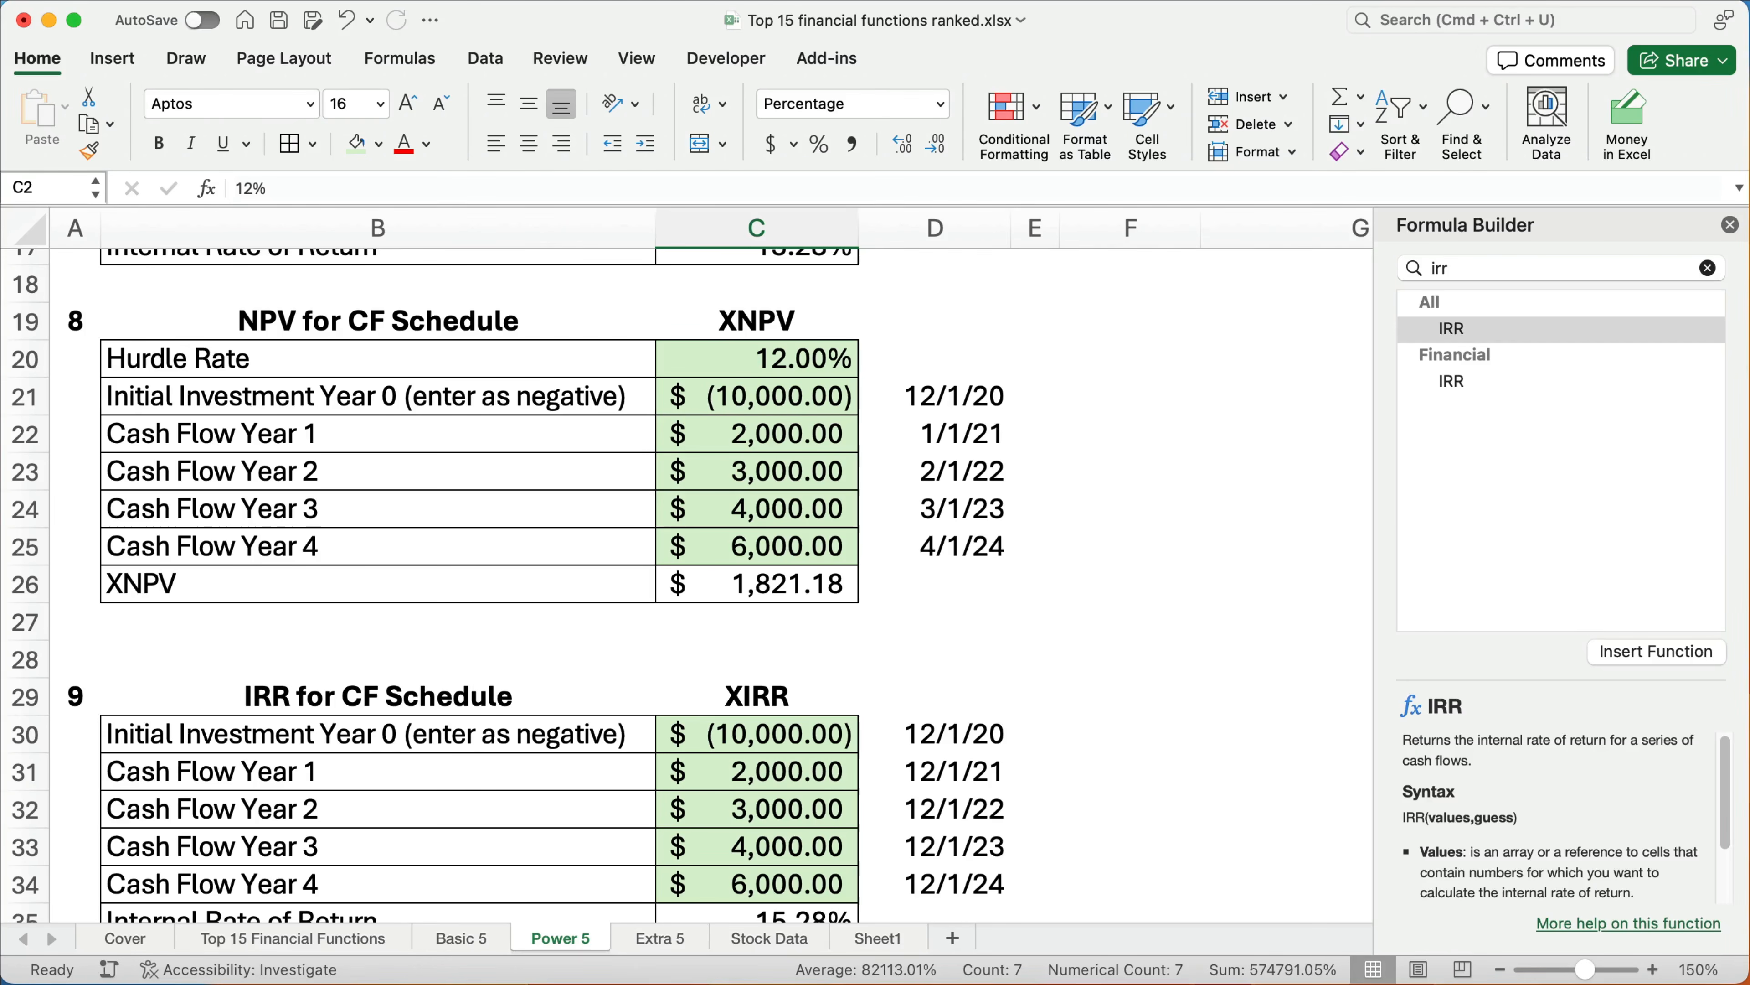
click(1730, 231)
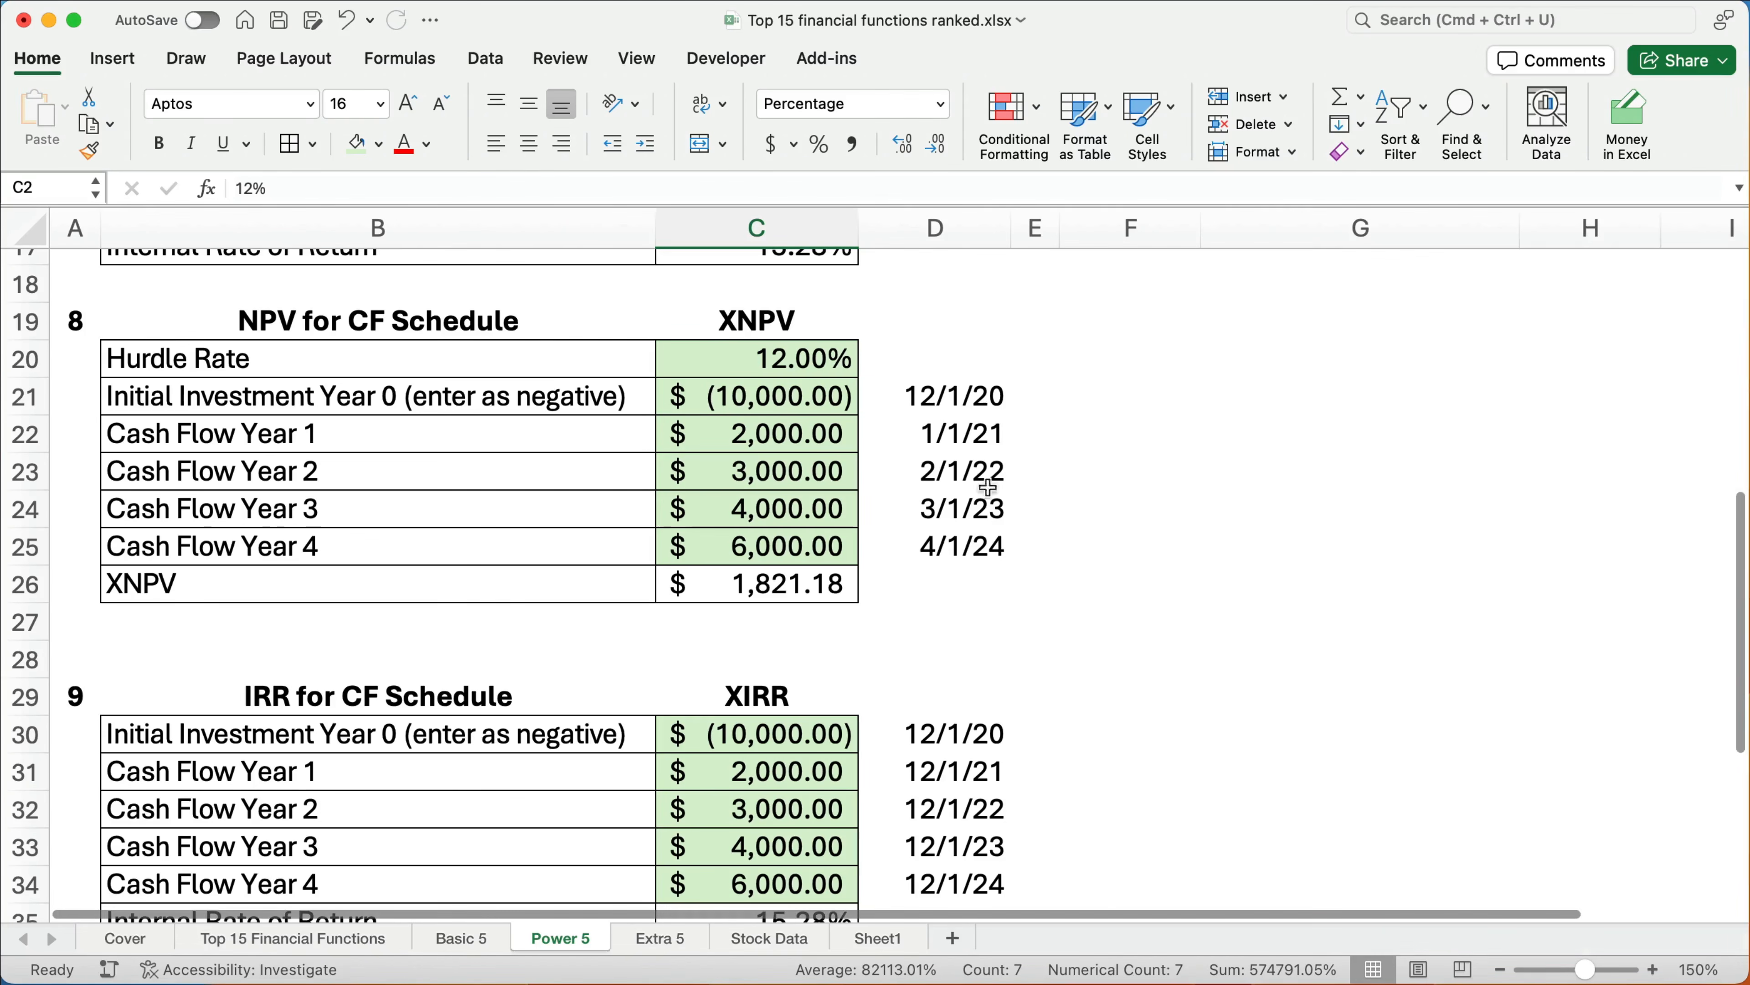
click(802, 583)
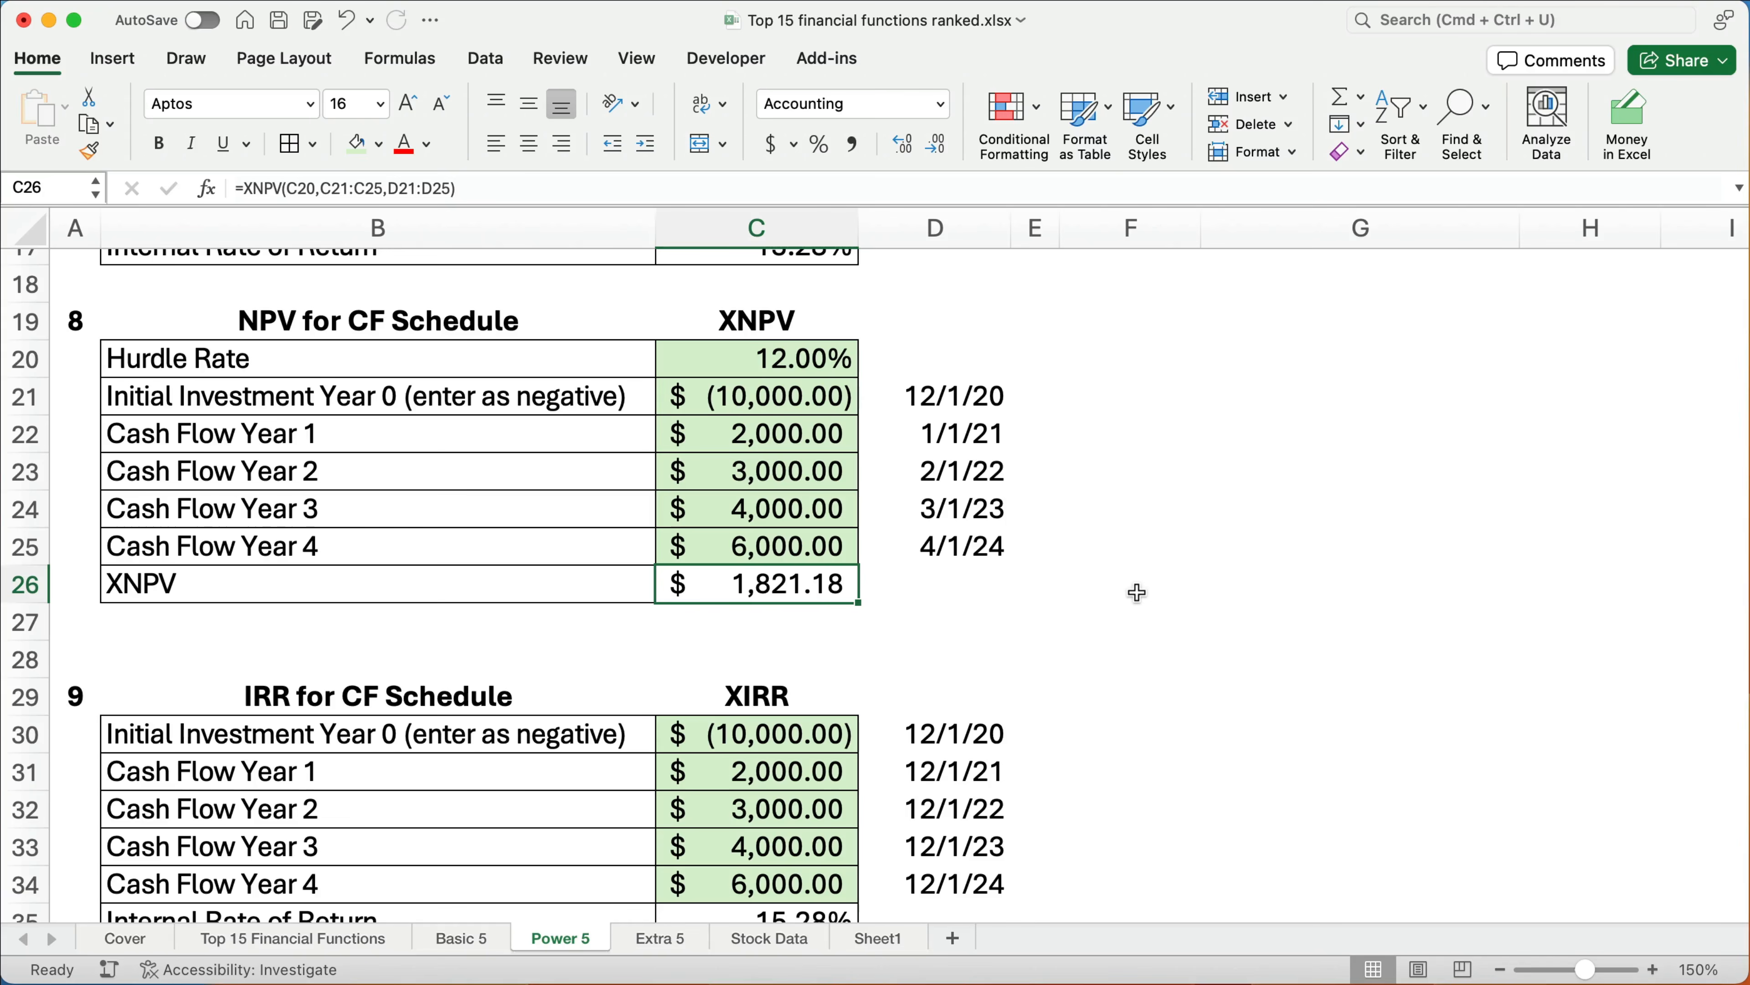
key(Delete)
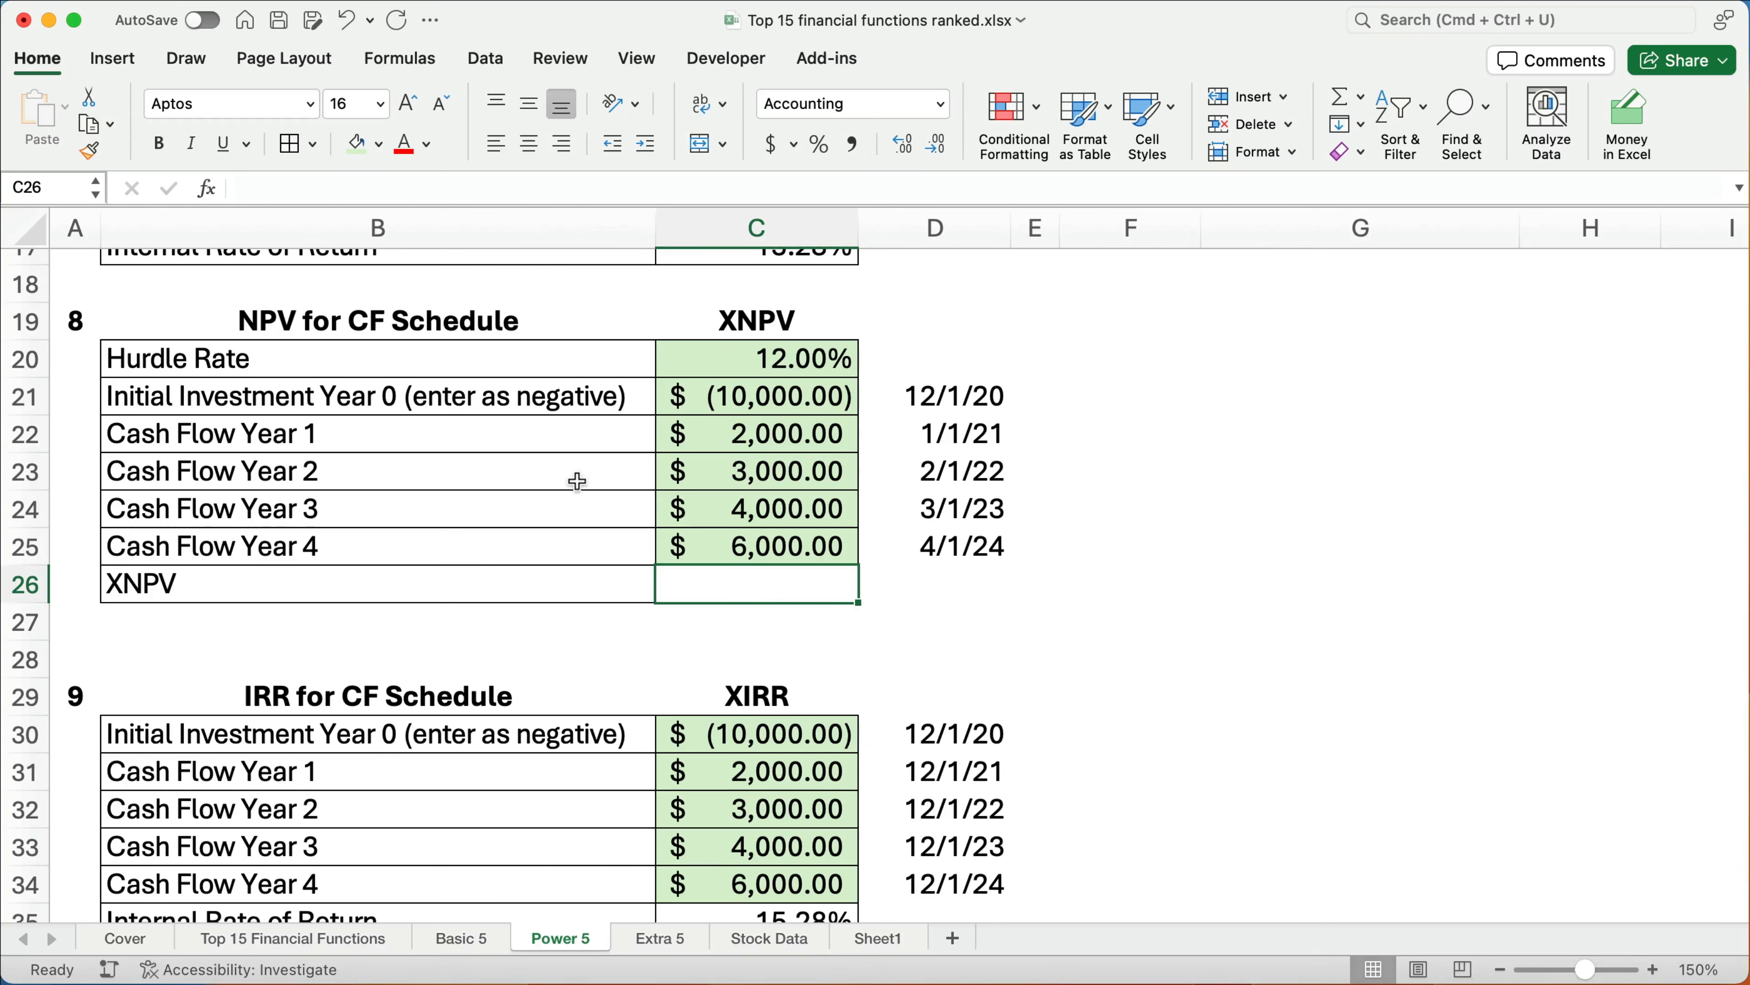
Review the hurdle rate, cash flows and dates of the NPV for CF Schedule table and insert the XNPV function in C26.
click(742, 369)
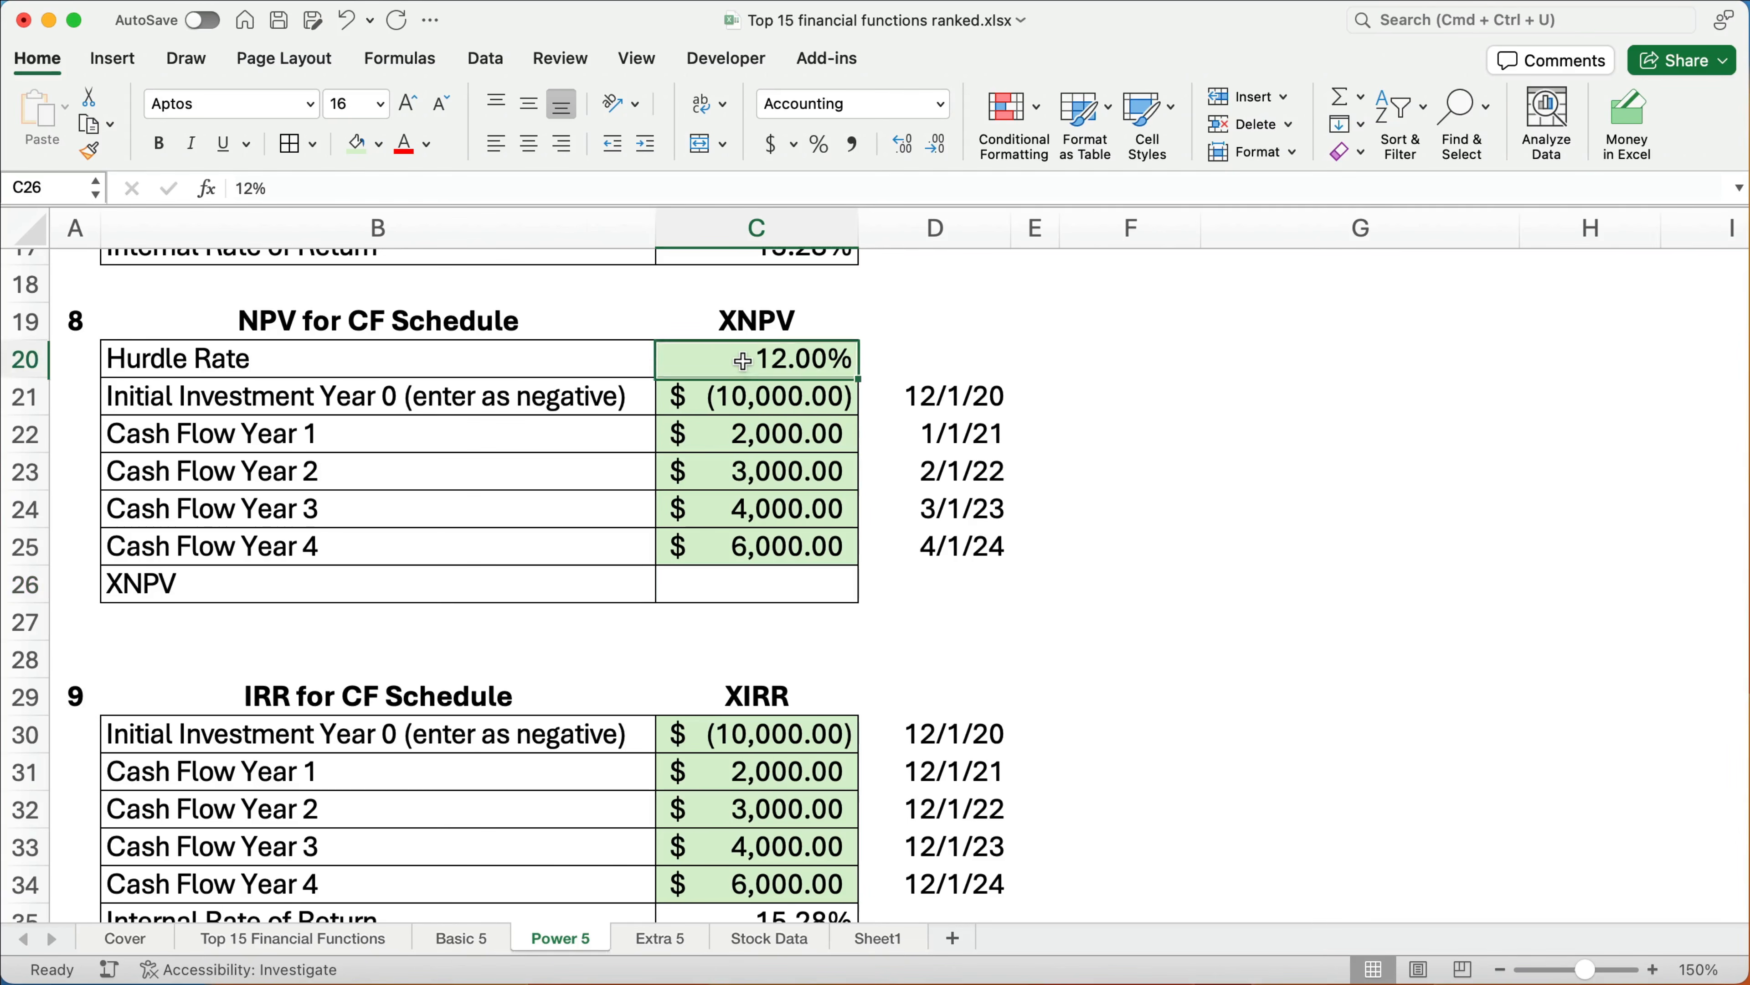
drag(740, 393, 751, 537)
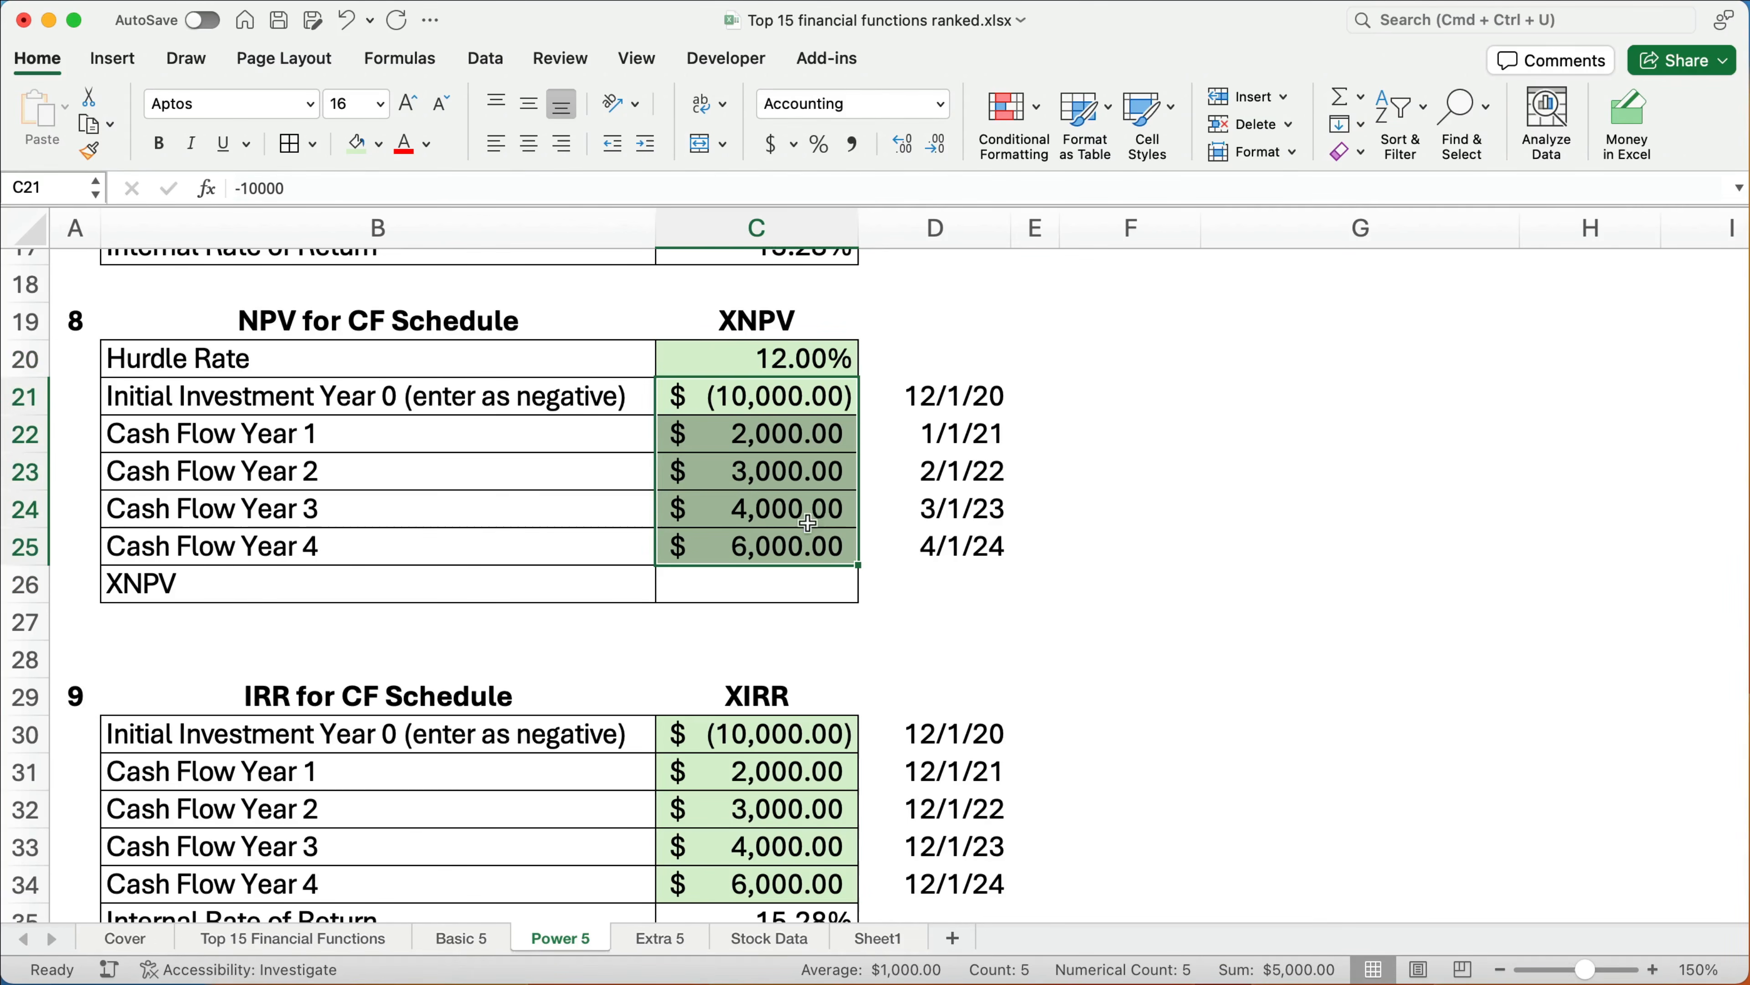
drag(955, 398, 950, 542)
click(749, 581)
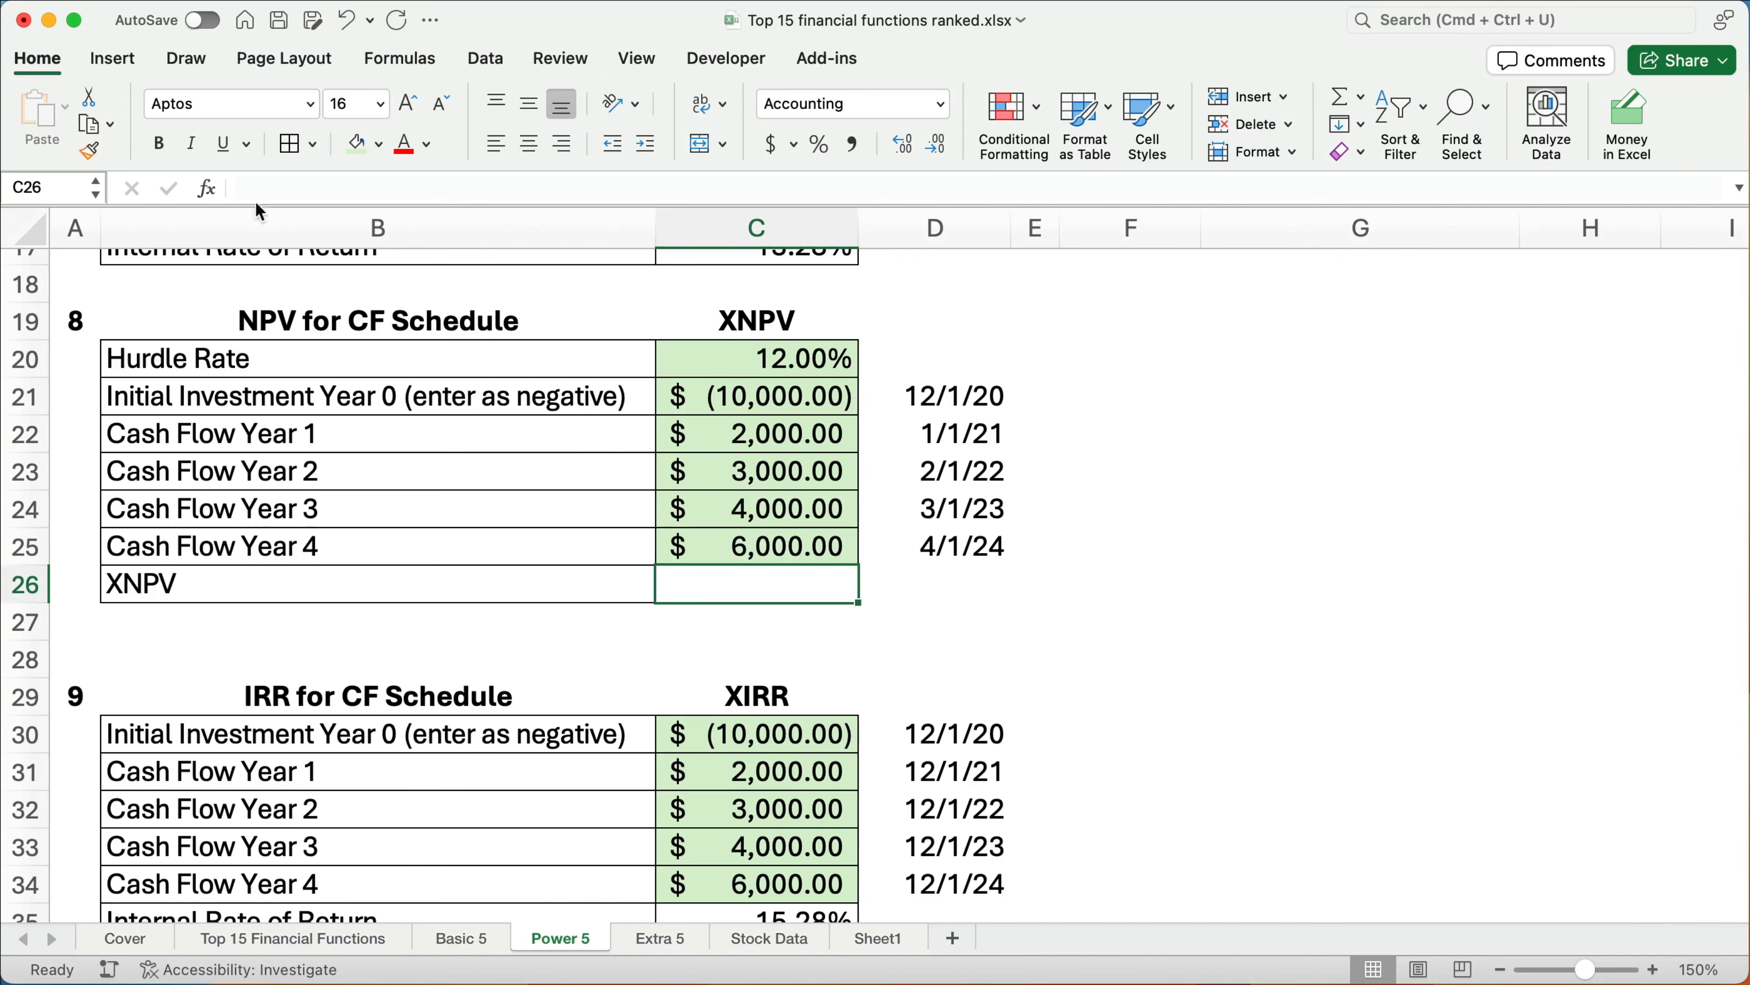
click(208, 193)
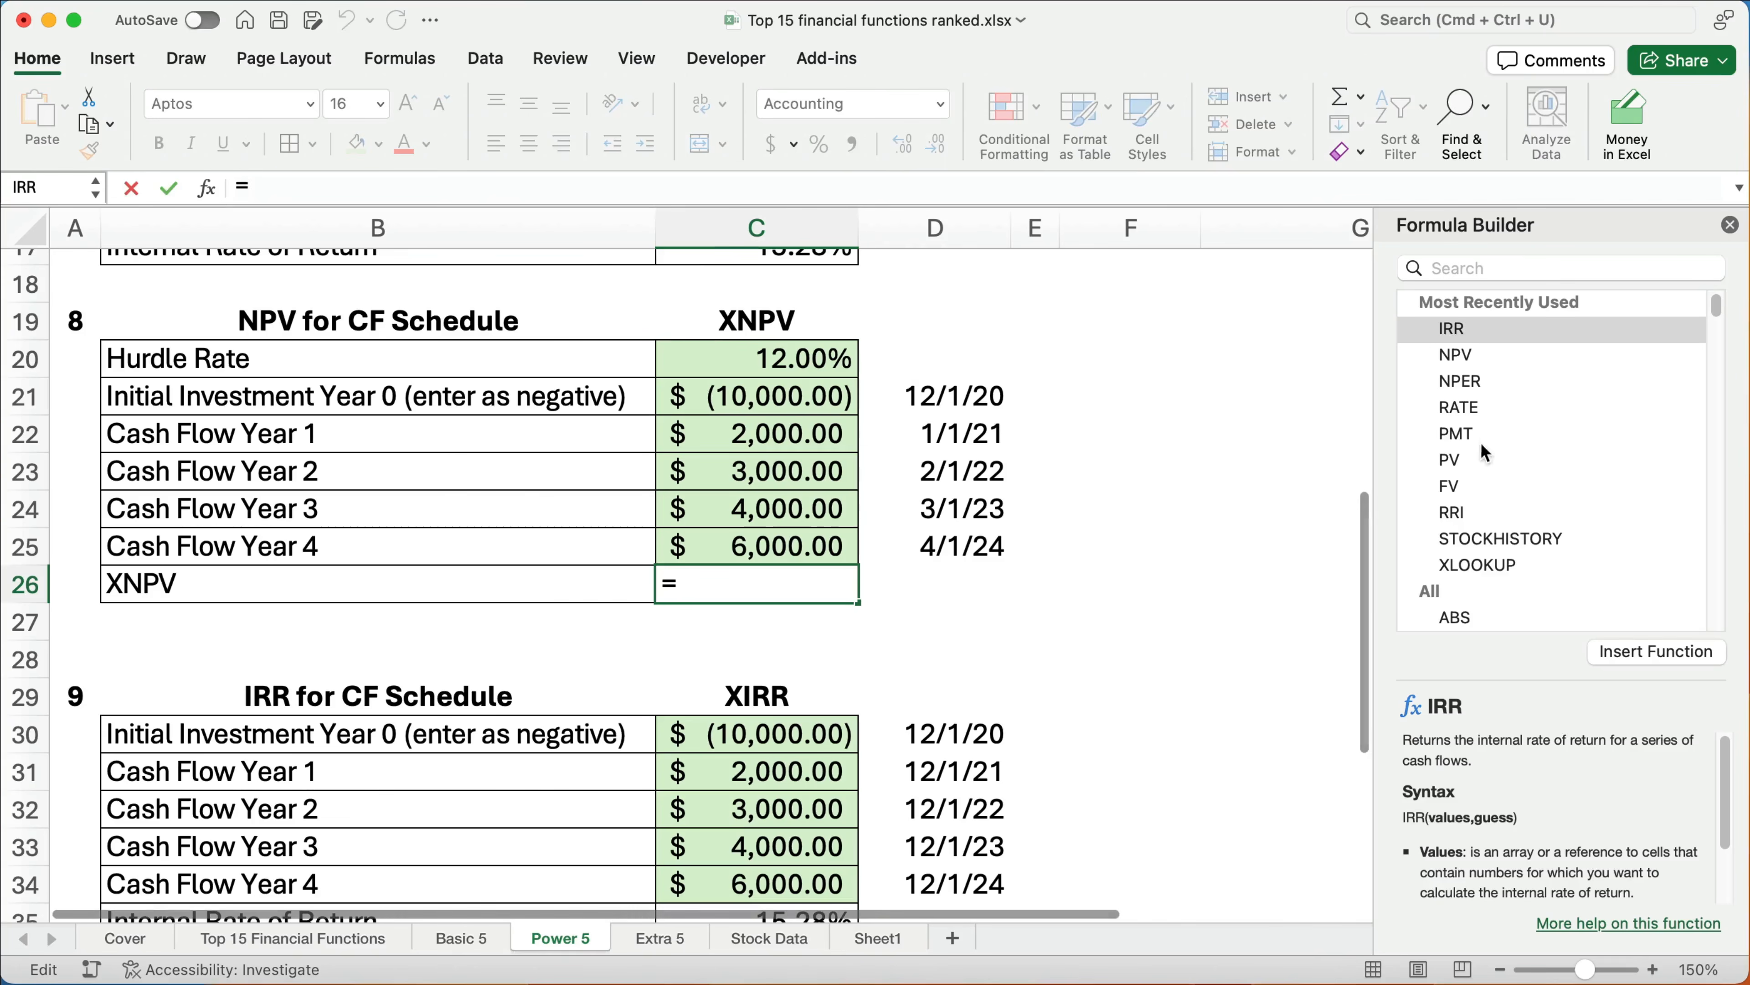
click(1455, 271)
text(x)
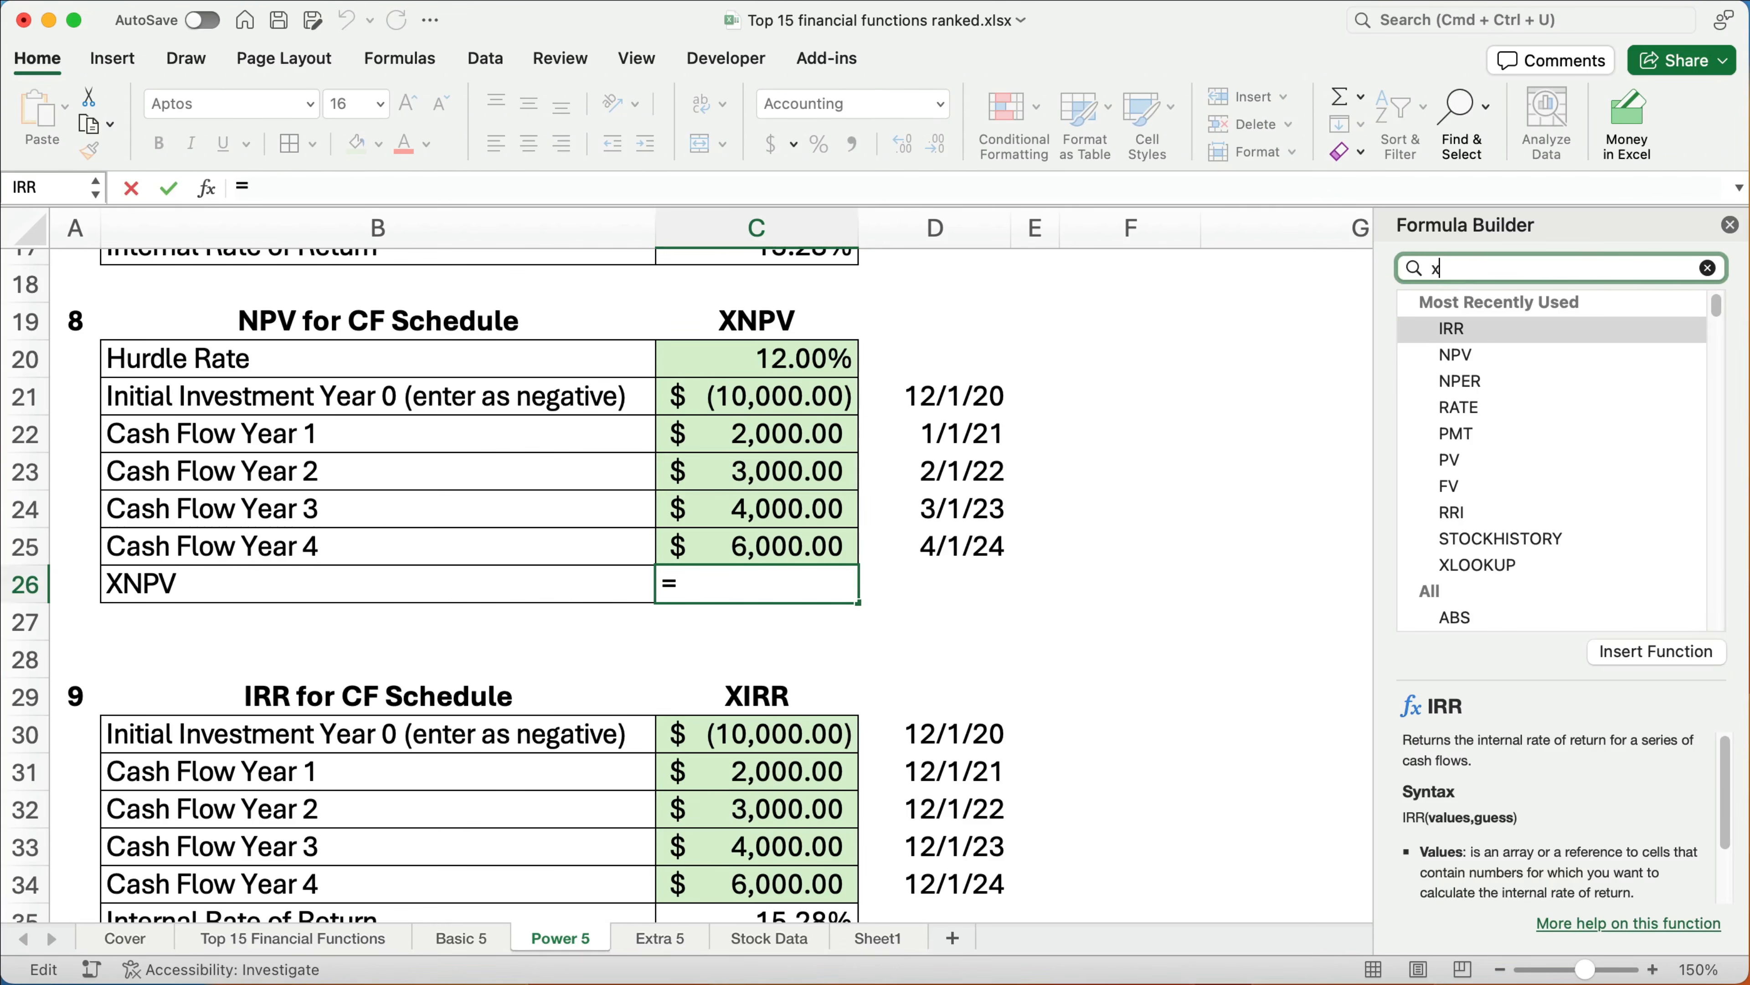
text(npv)
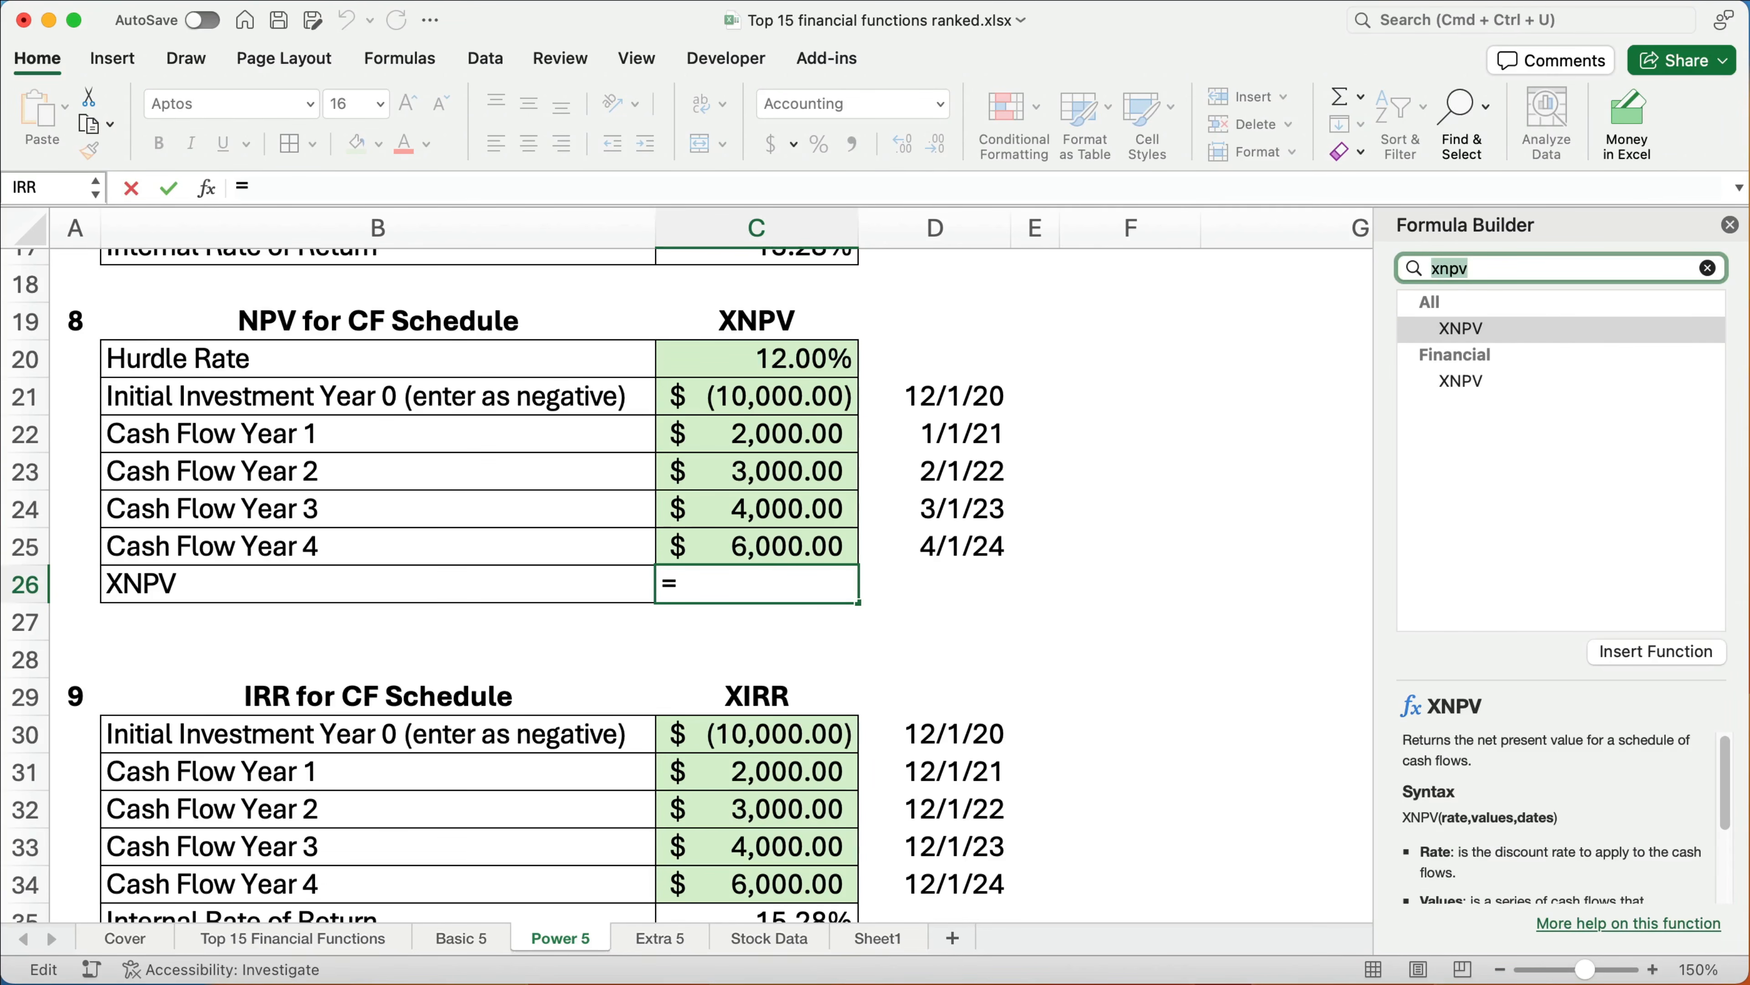
double_click(1505, 331)
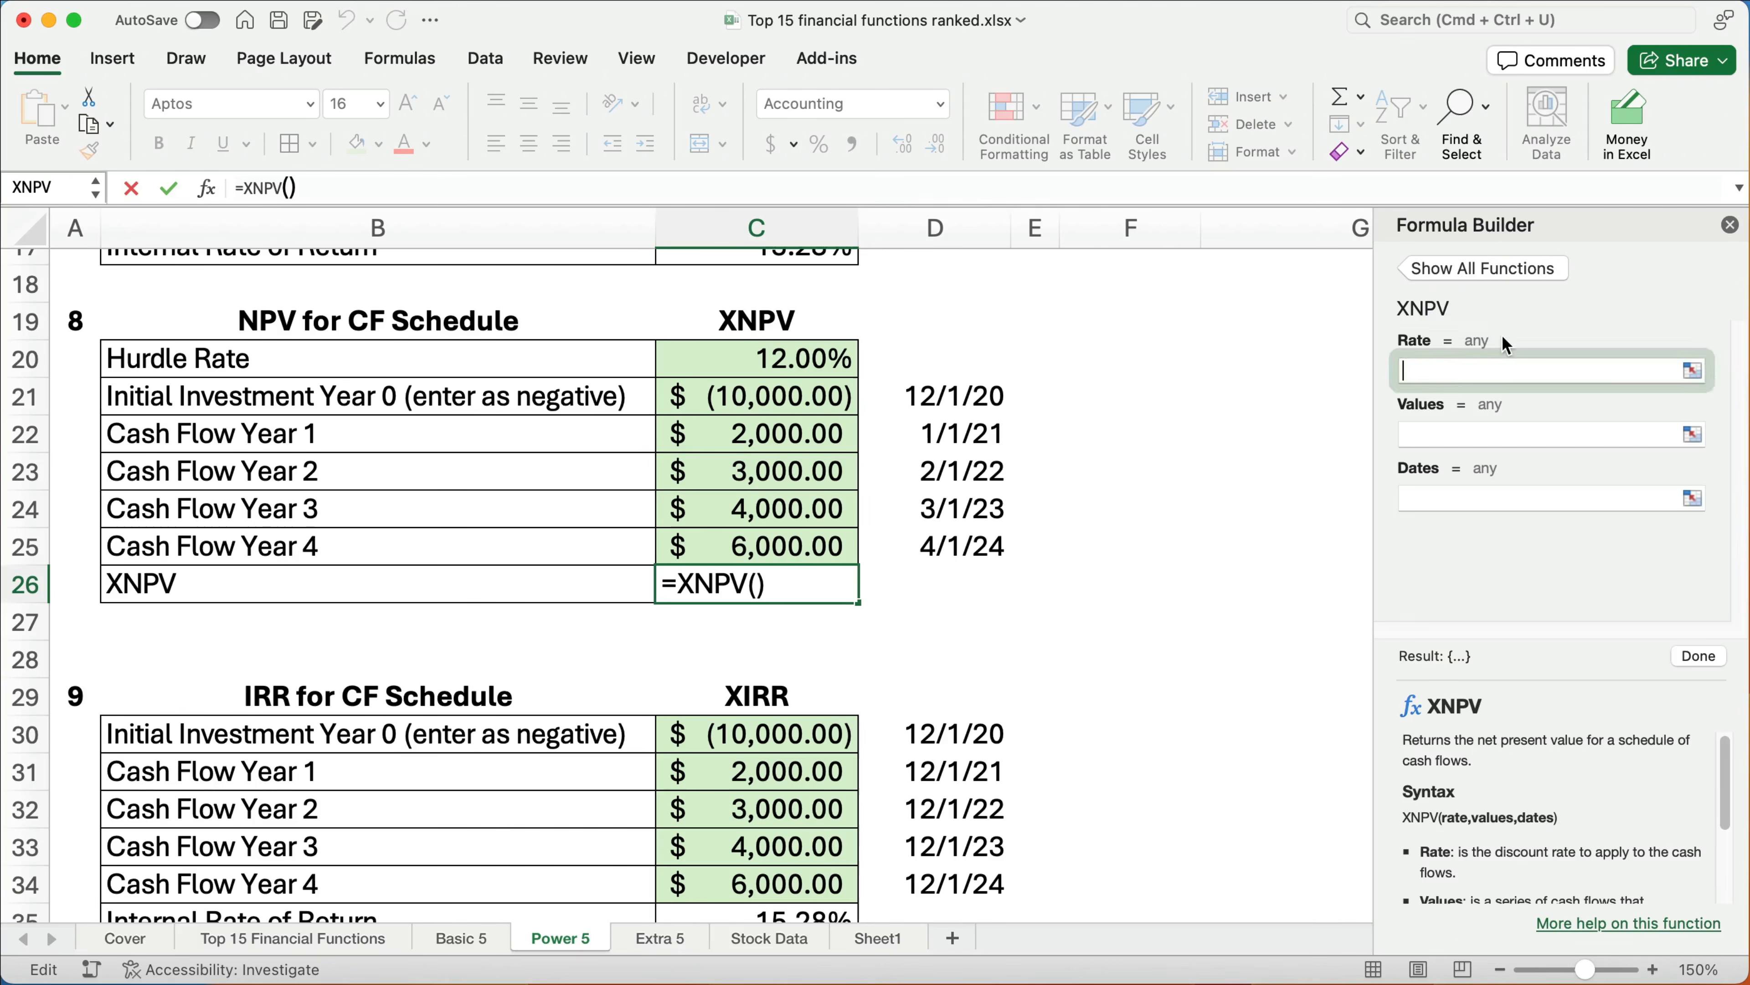
Complete the XNPV function with C20 as the rate, C21:C25 as the values and D21:D25 as the dates.
click(754, 364)
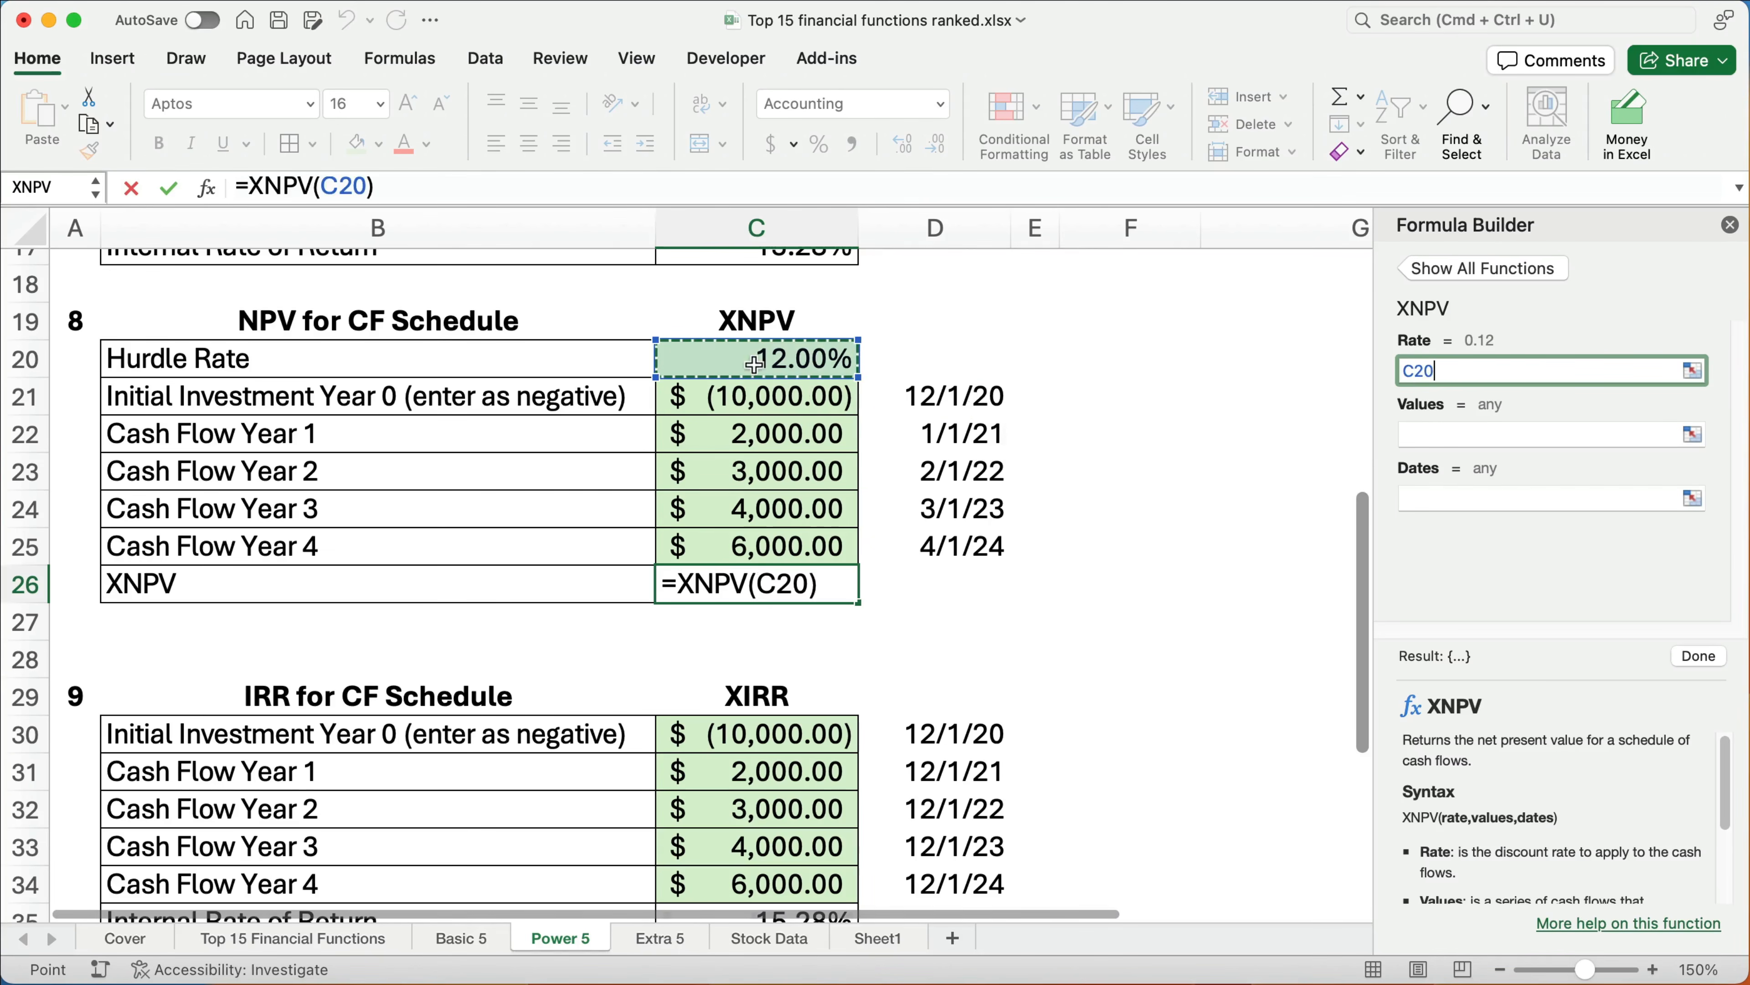
click(1412, 434)
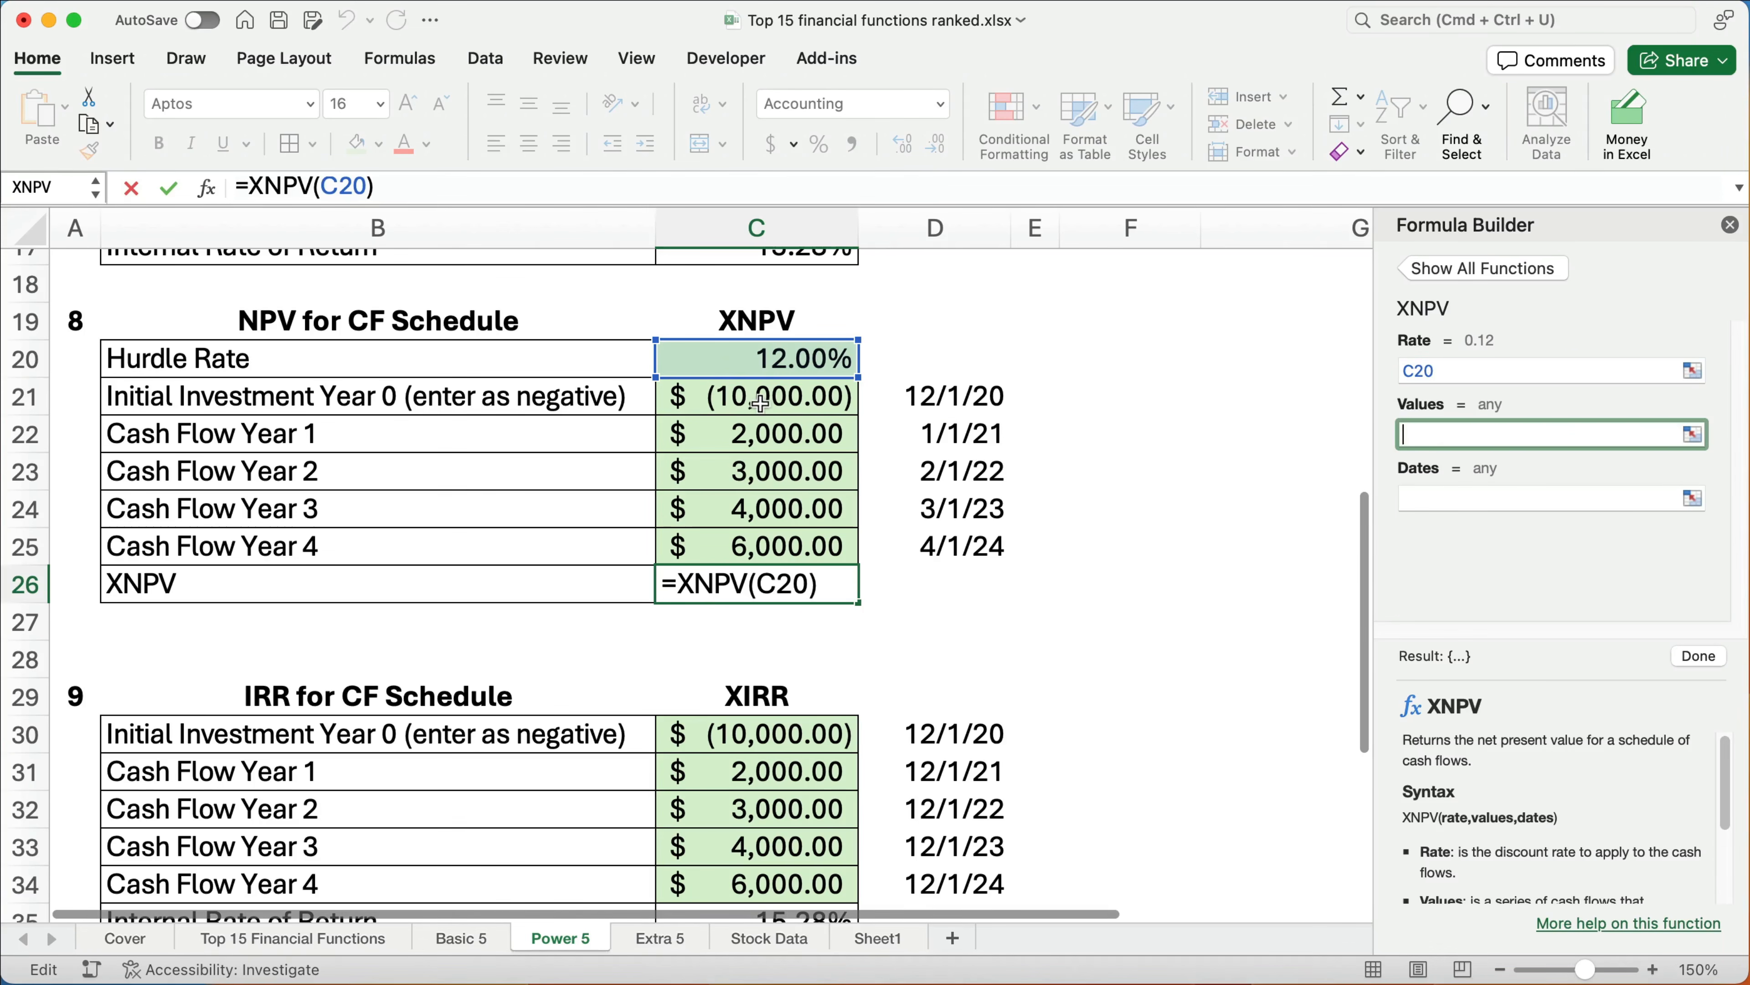
drag(758, 399, 782, 558)
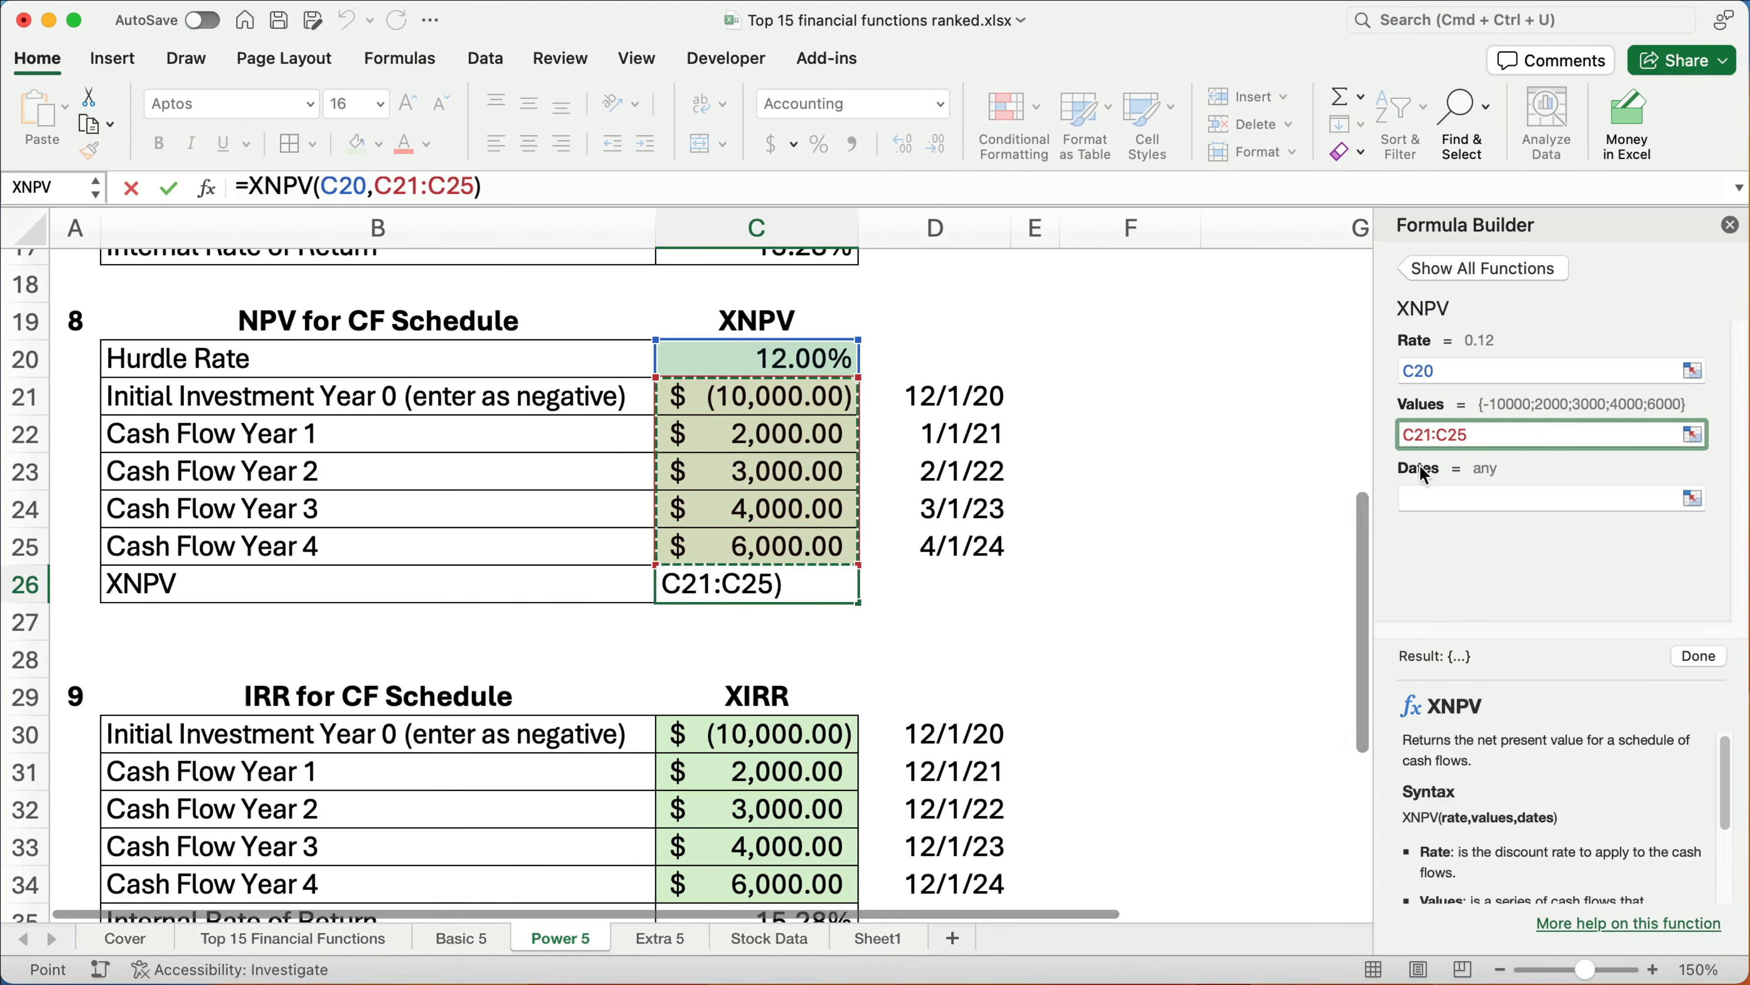
click(1437, 491)
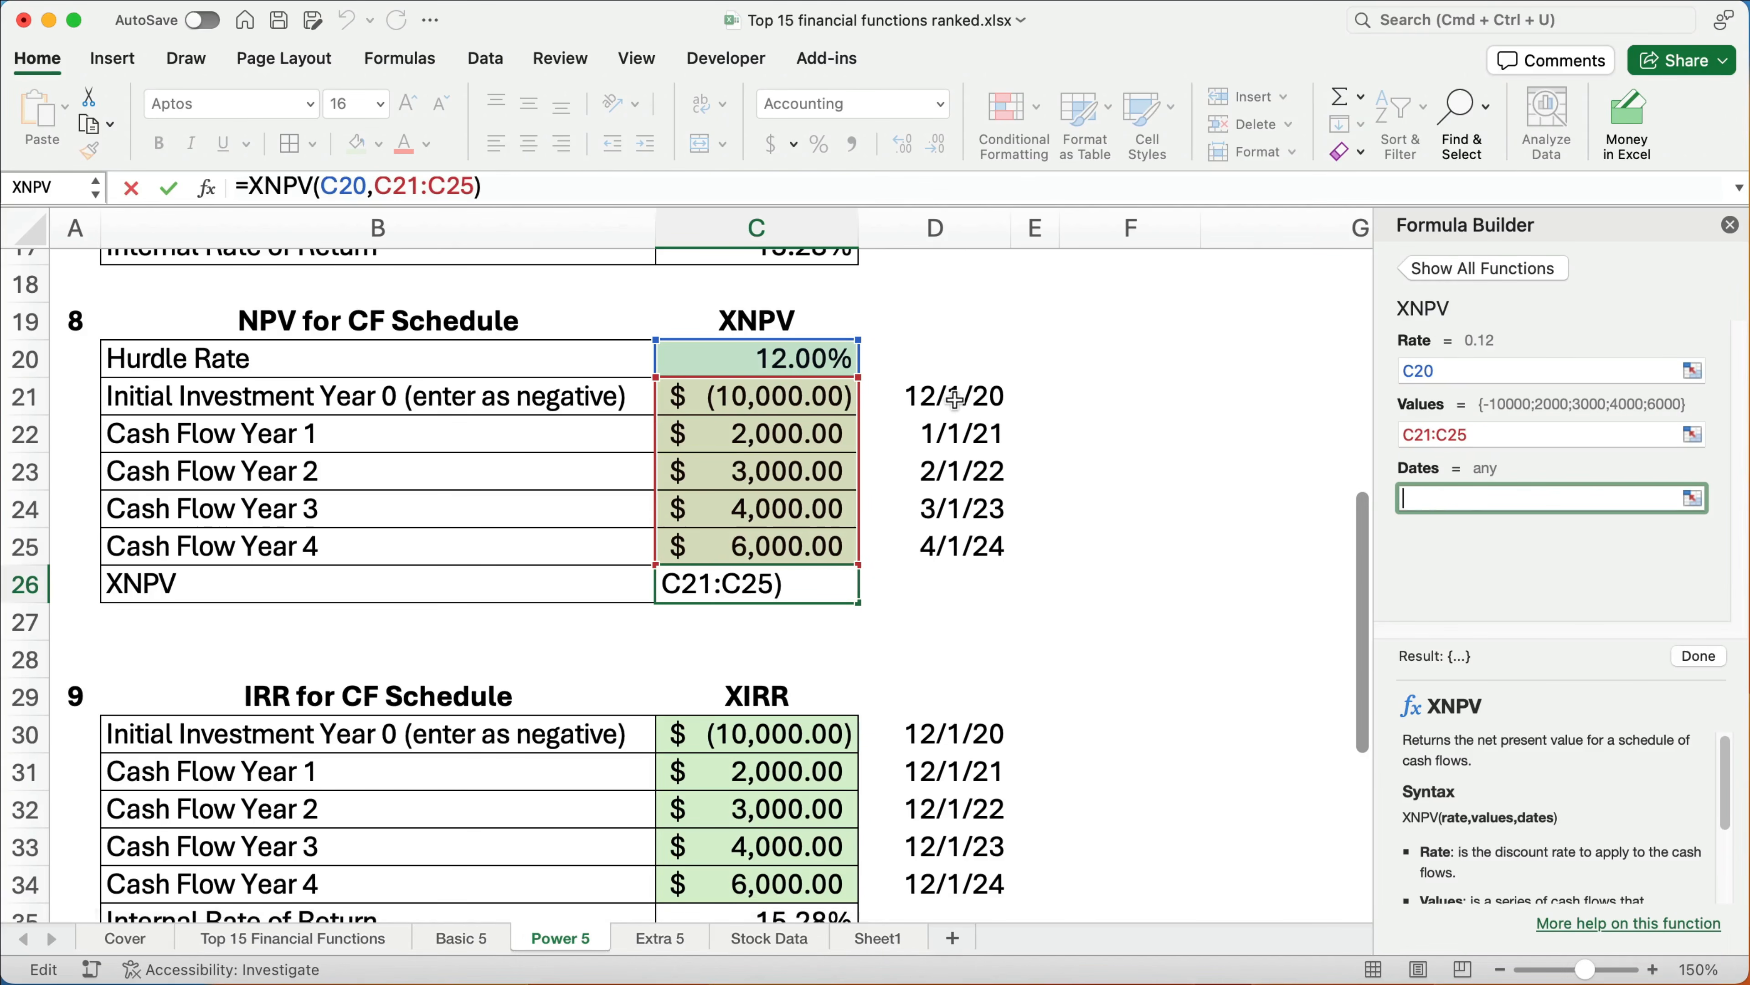
drag(961, 400, 963, 545)
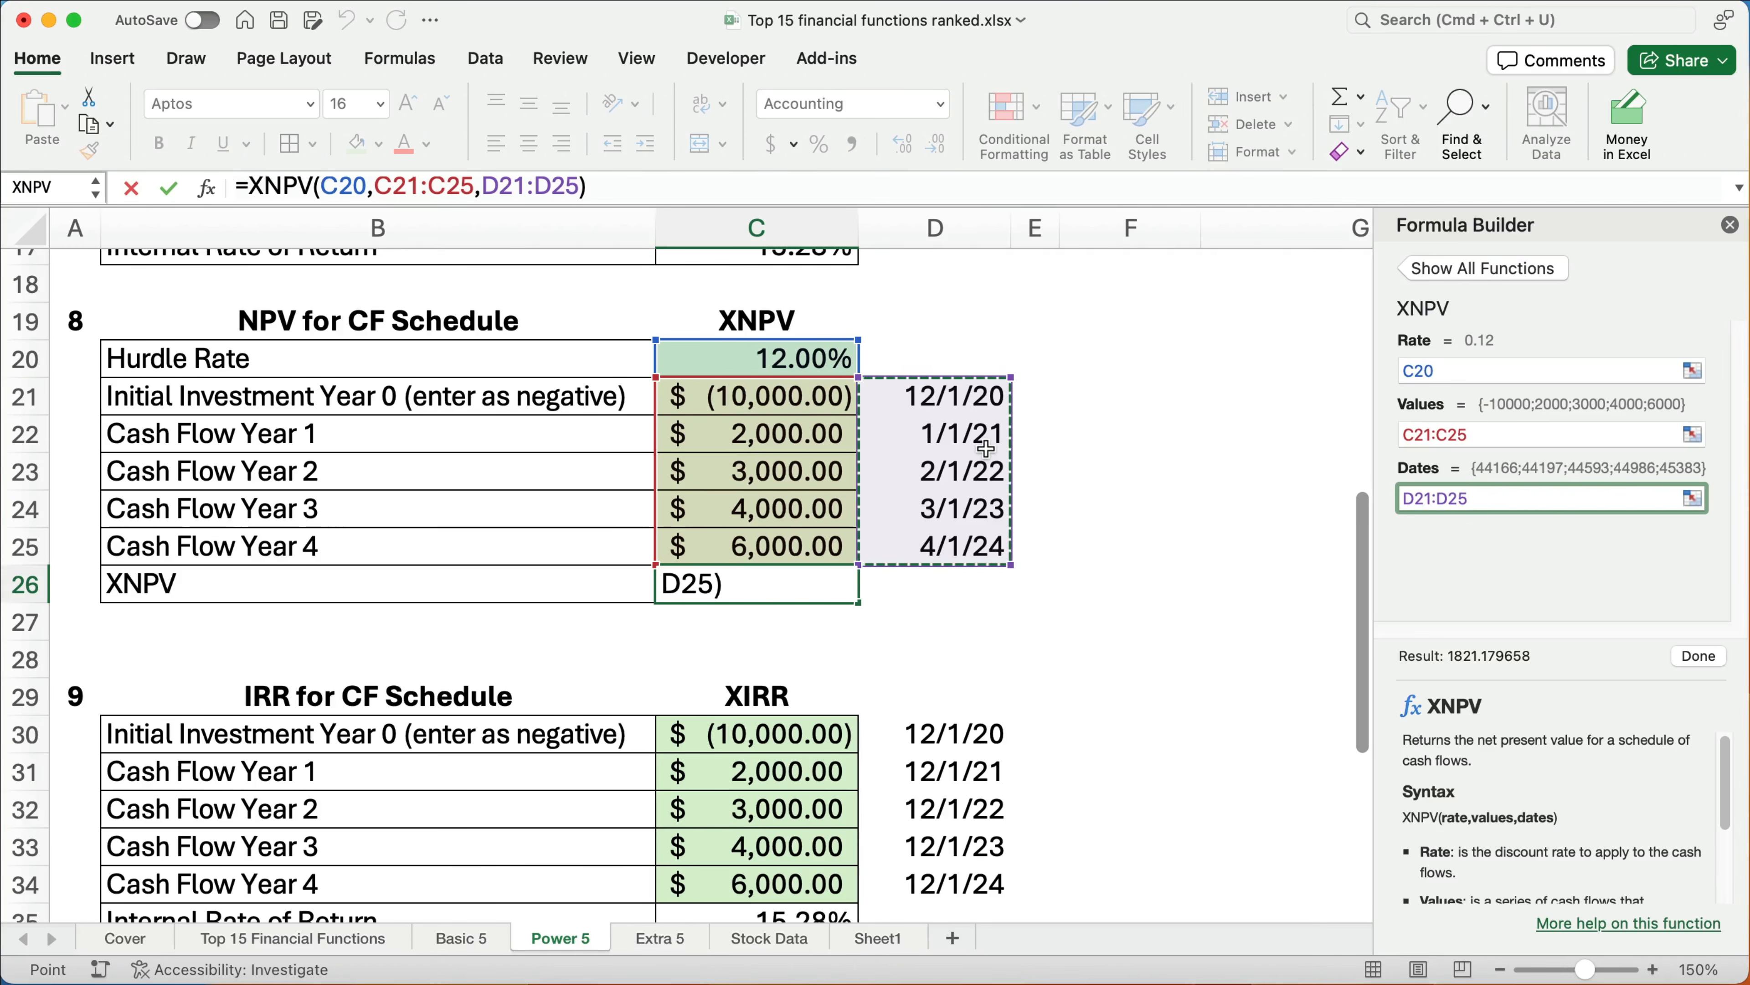
click(1688, 655)
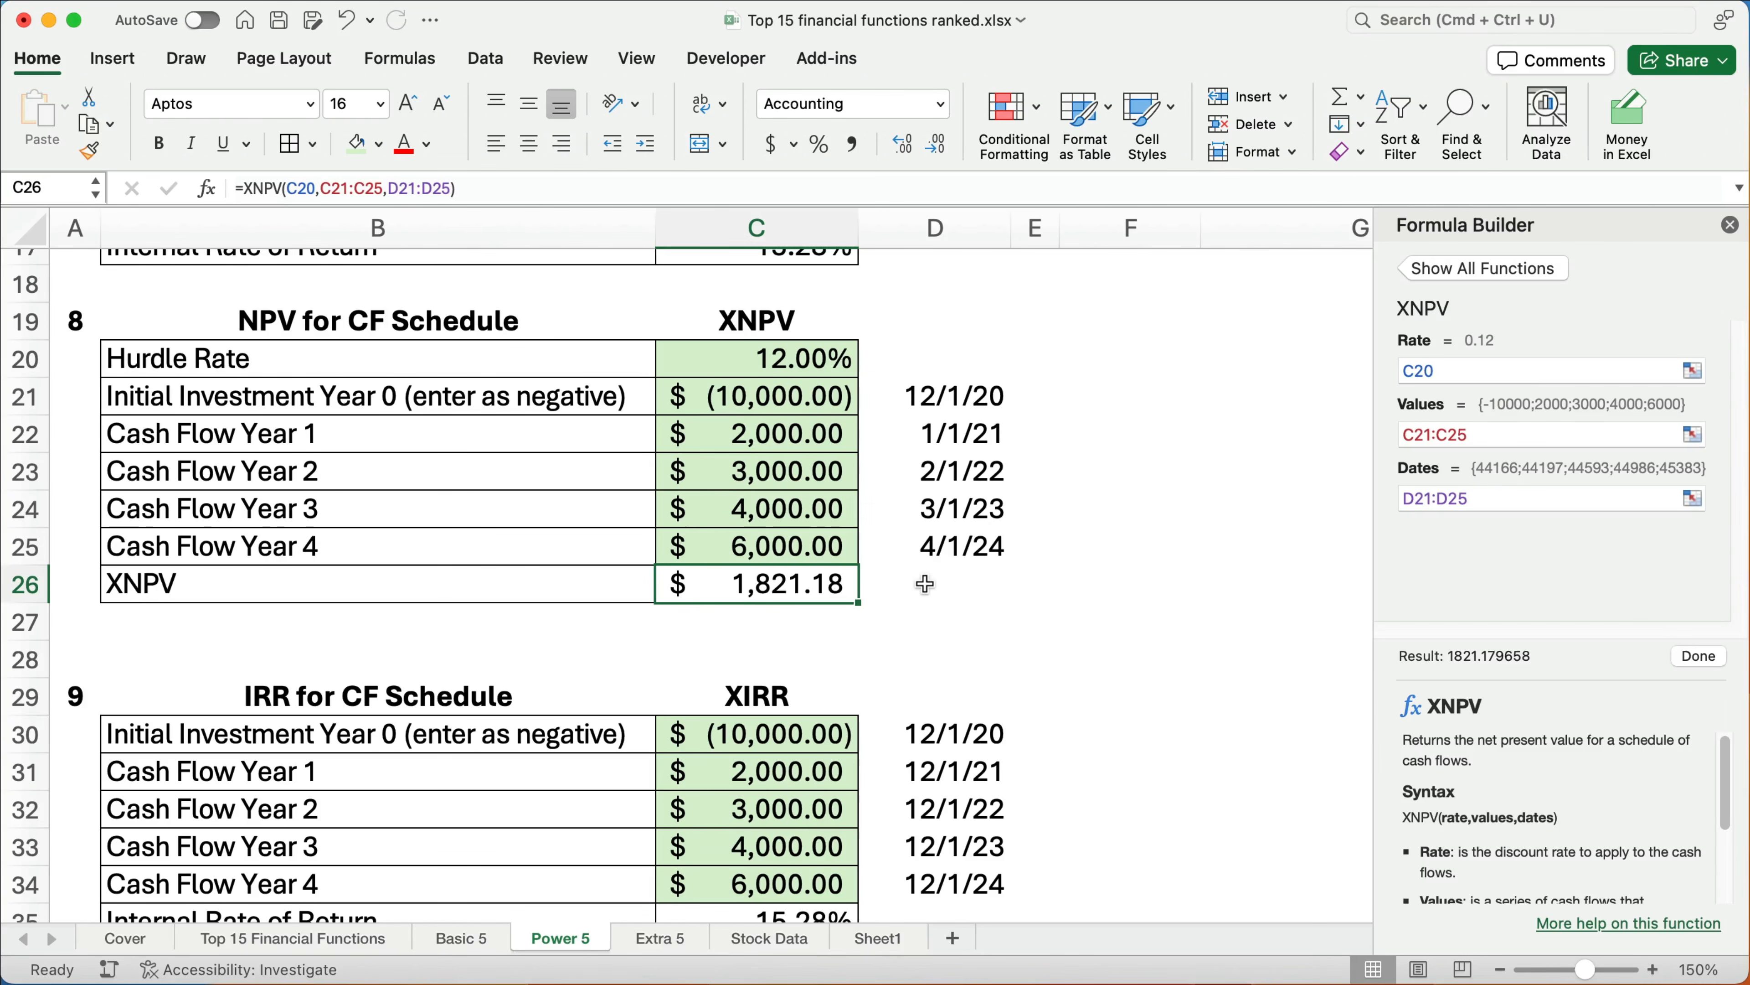
drag(926, 423, 949, 546)
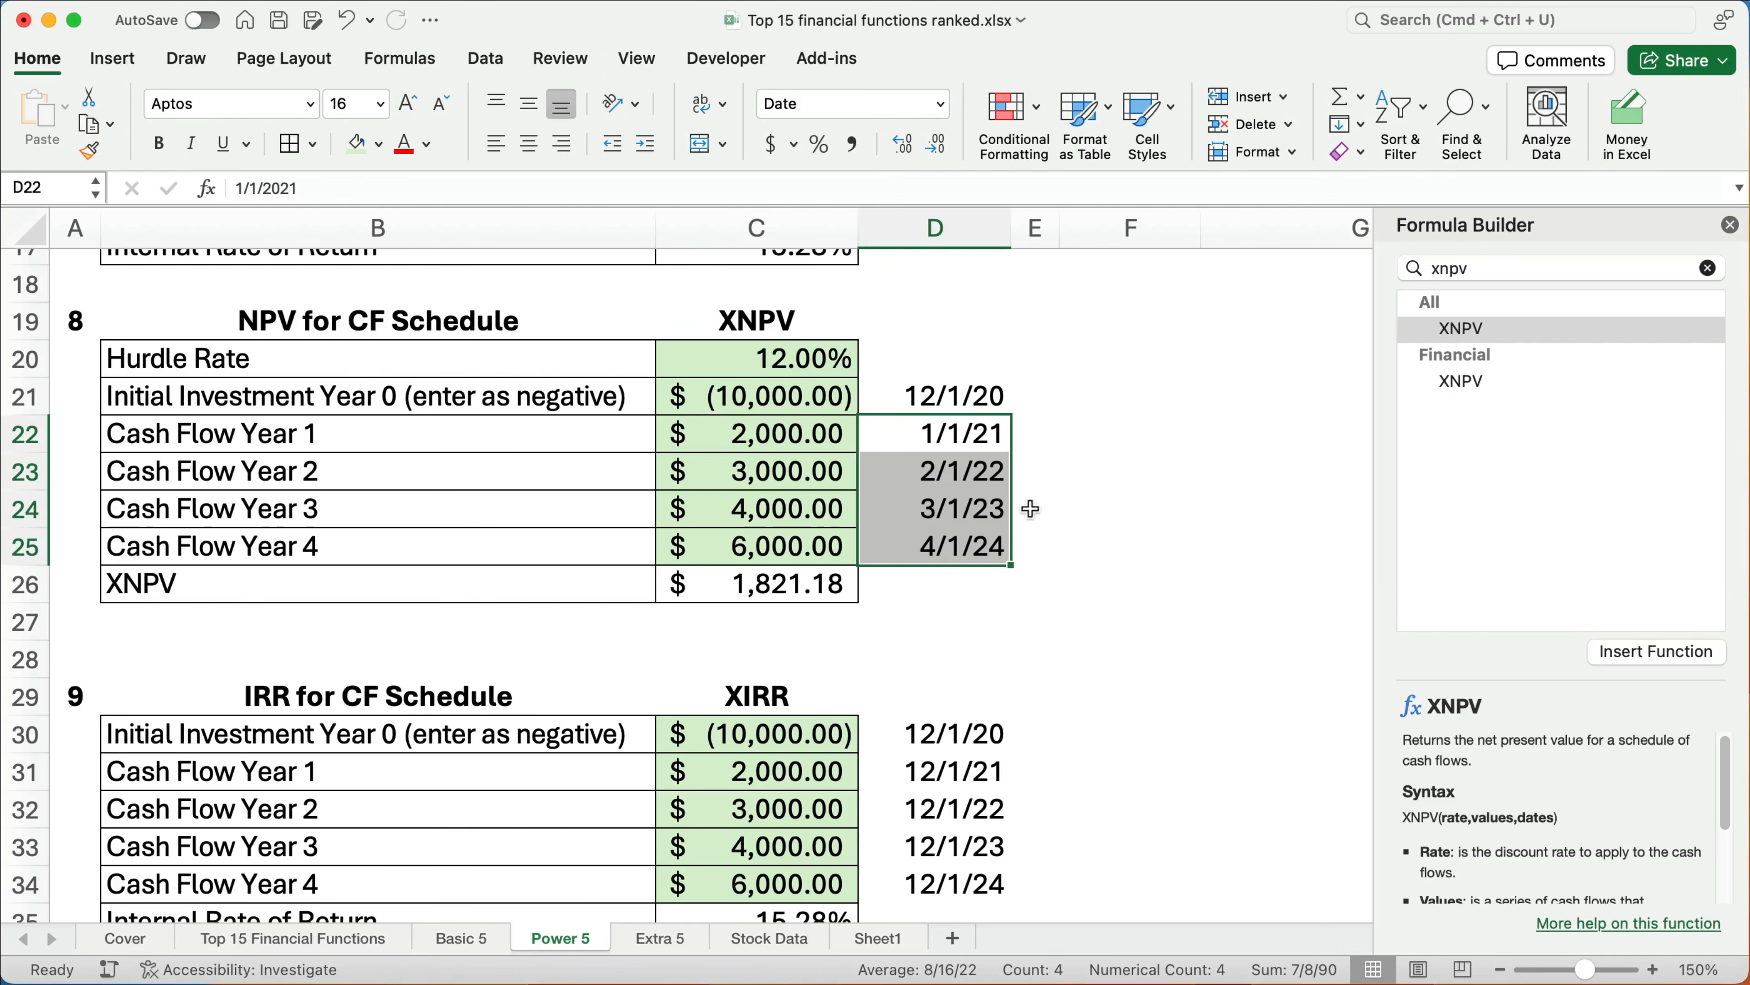
Clear the existing XIRR formula from the Internal Rate of Return cell C35 in the IRR for CF Schedule table.
scroll(1101, 579, down, 9)
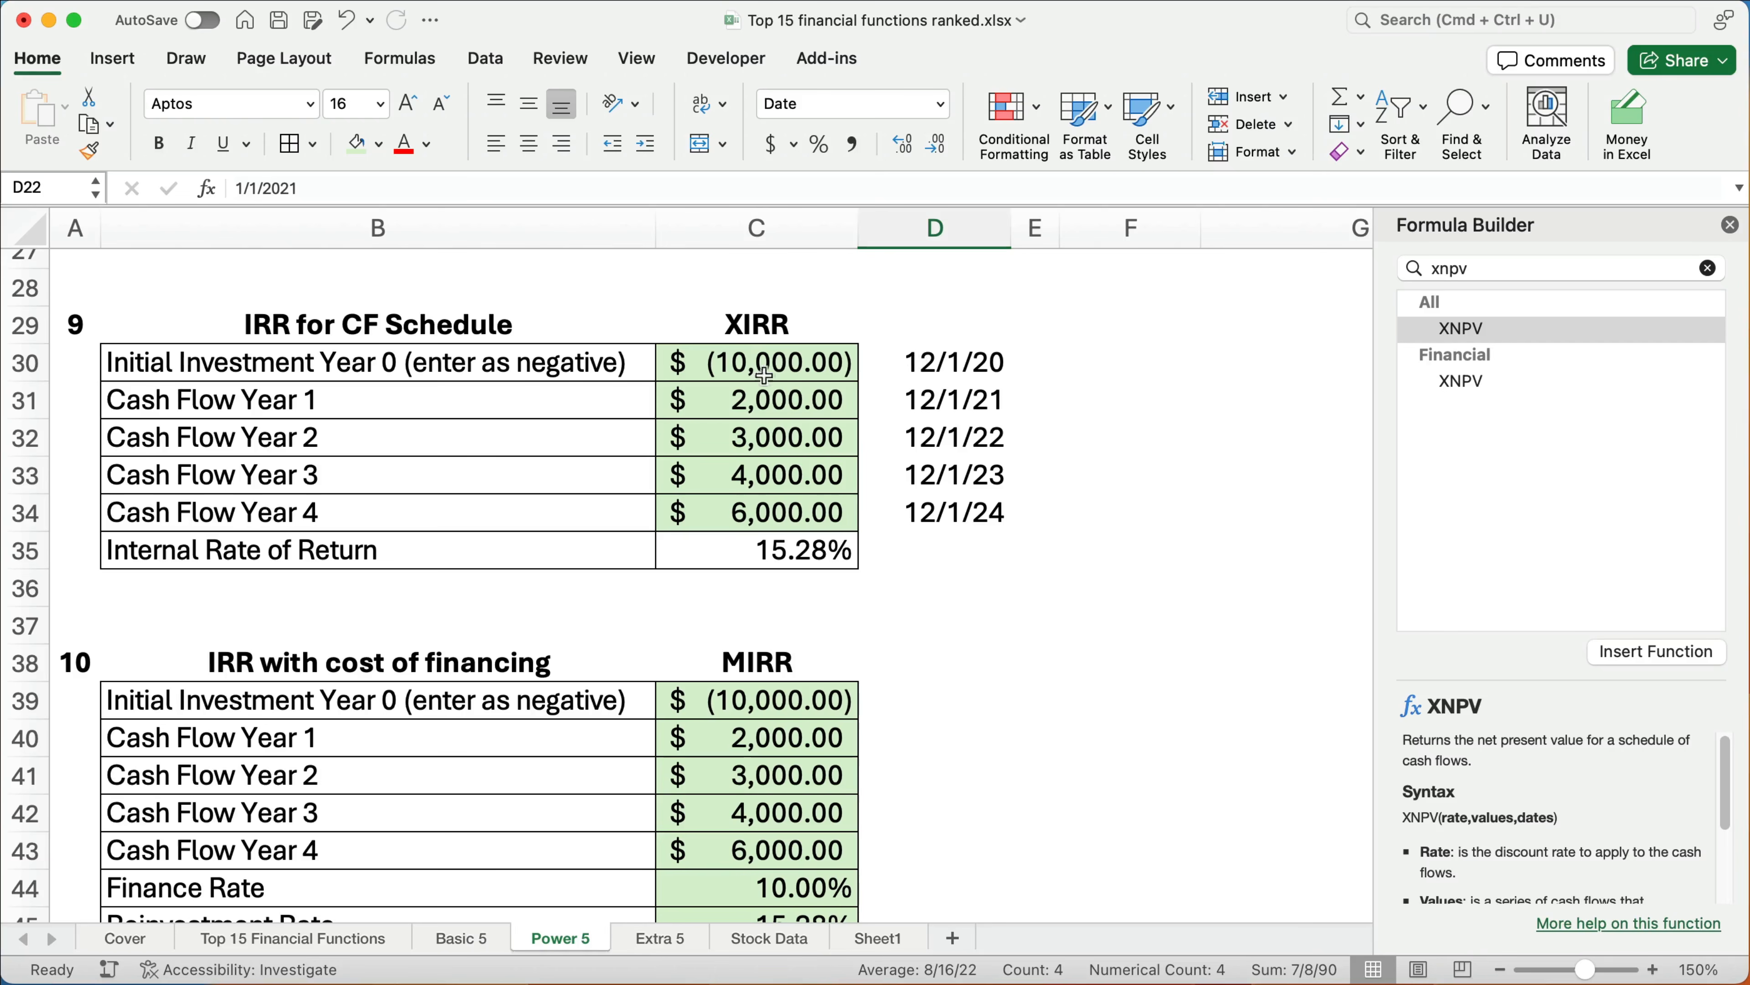
drag(799, 361, 827, 512)
drag(965, 355, 955, 513)
click(802, 552)
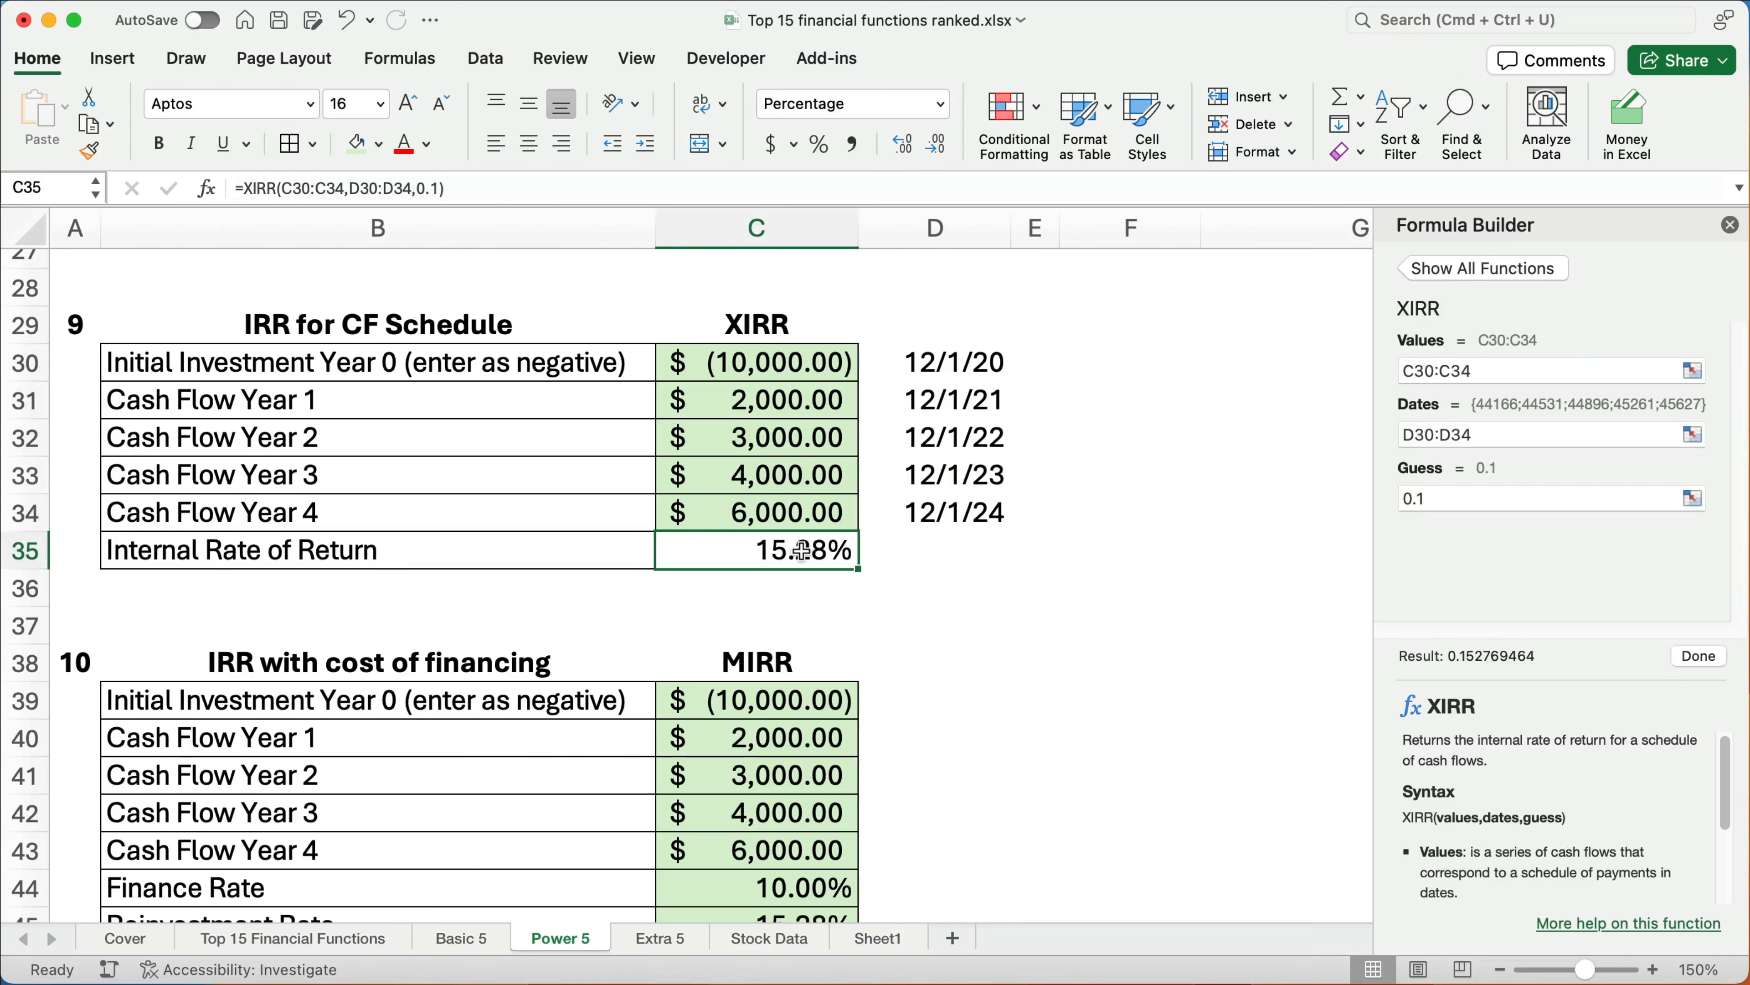
key(Delete)
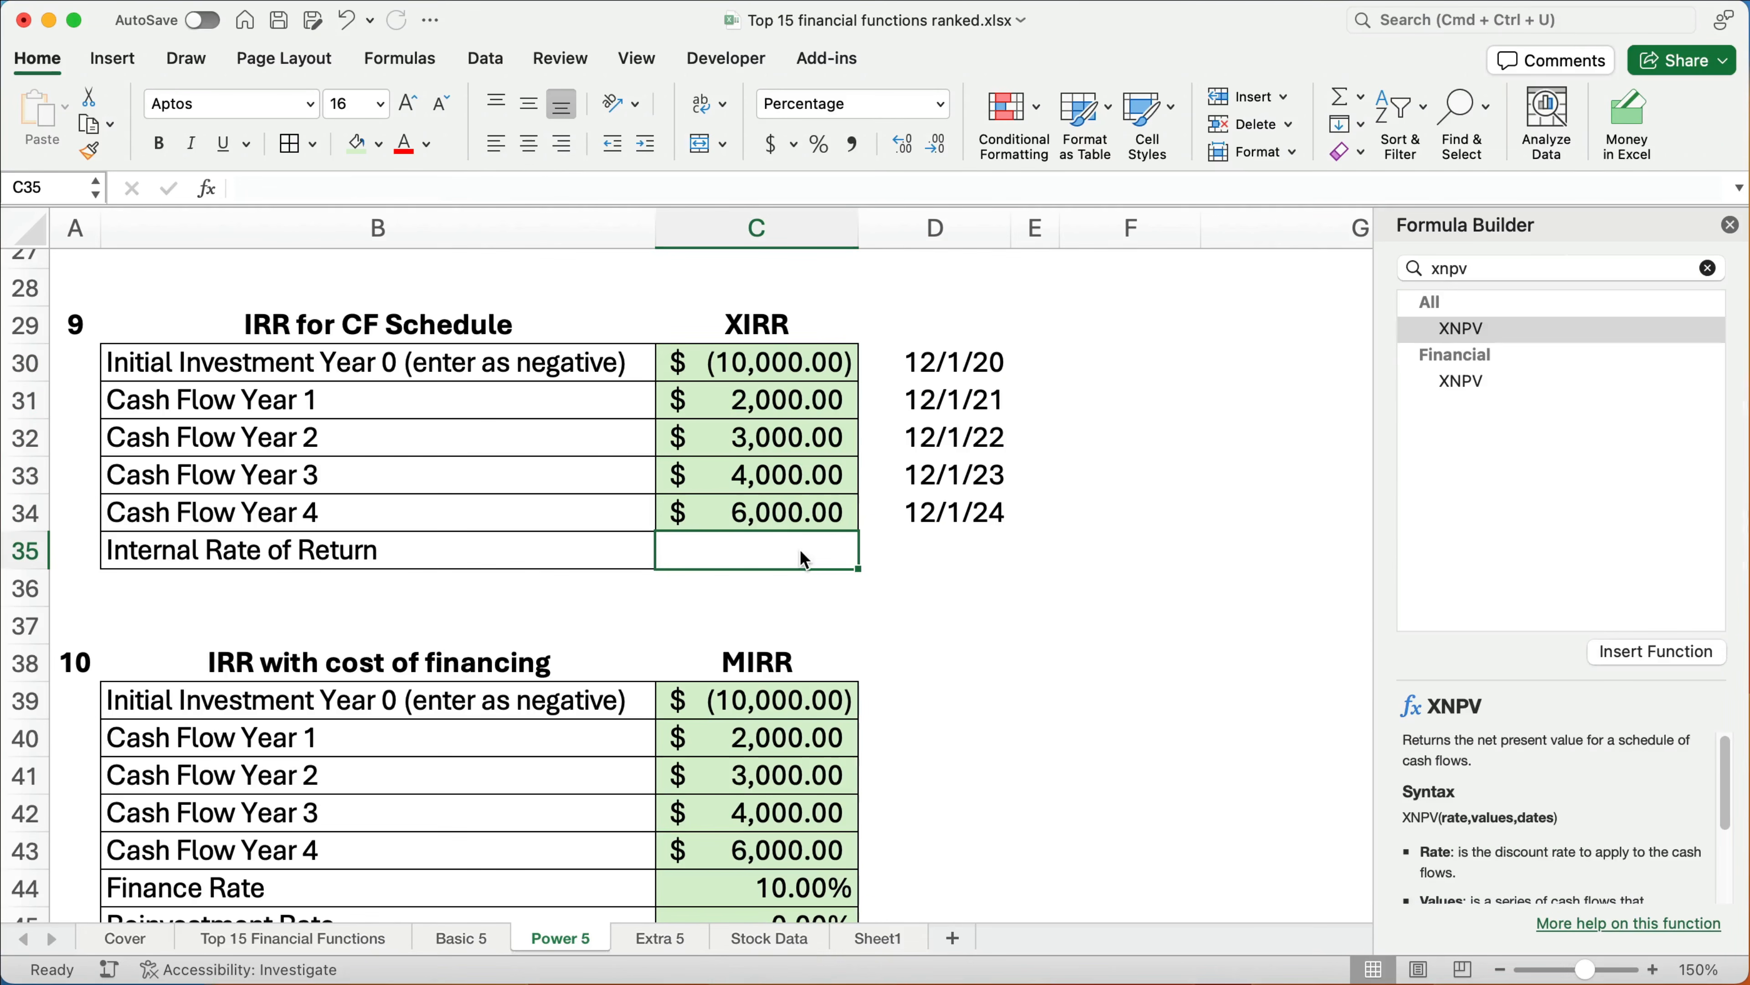
Search the Formula Builder for xirr and insert the XIRR function in C35.
click(1483, 265)
double_click(1482, 266)
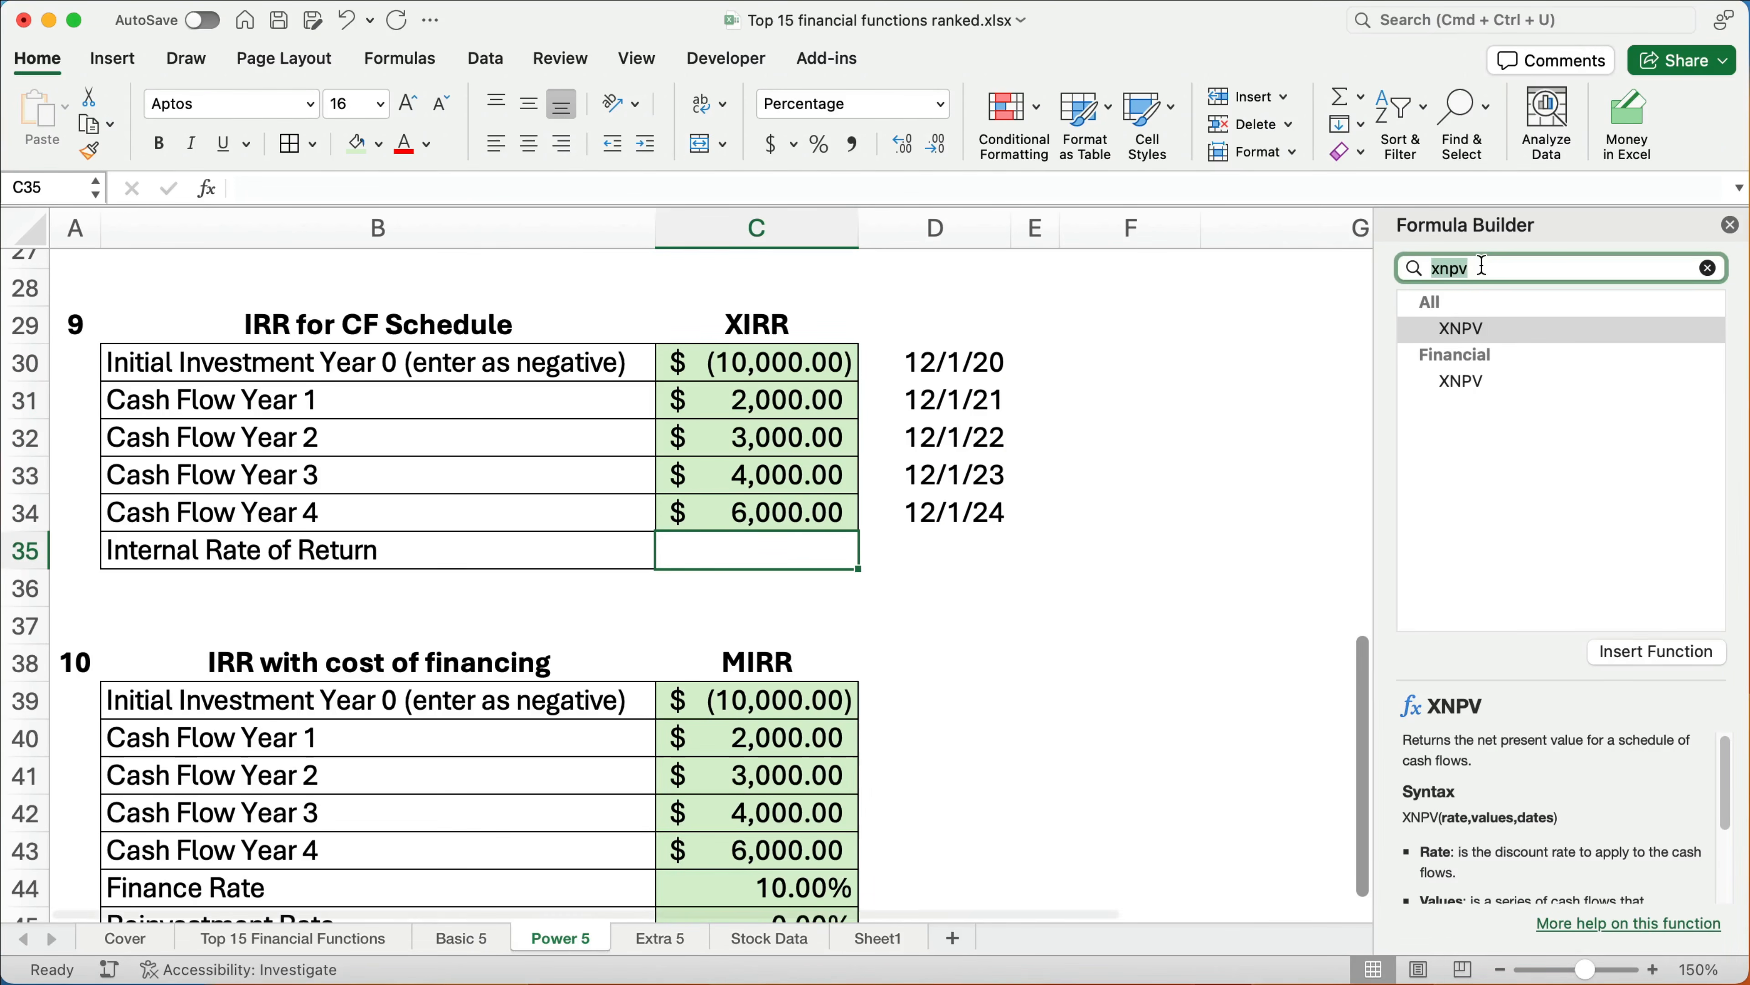
text(xirr)
key(Return)
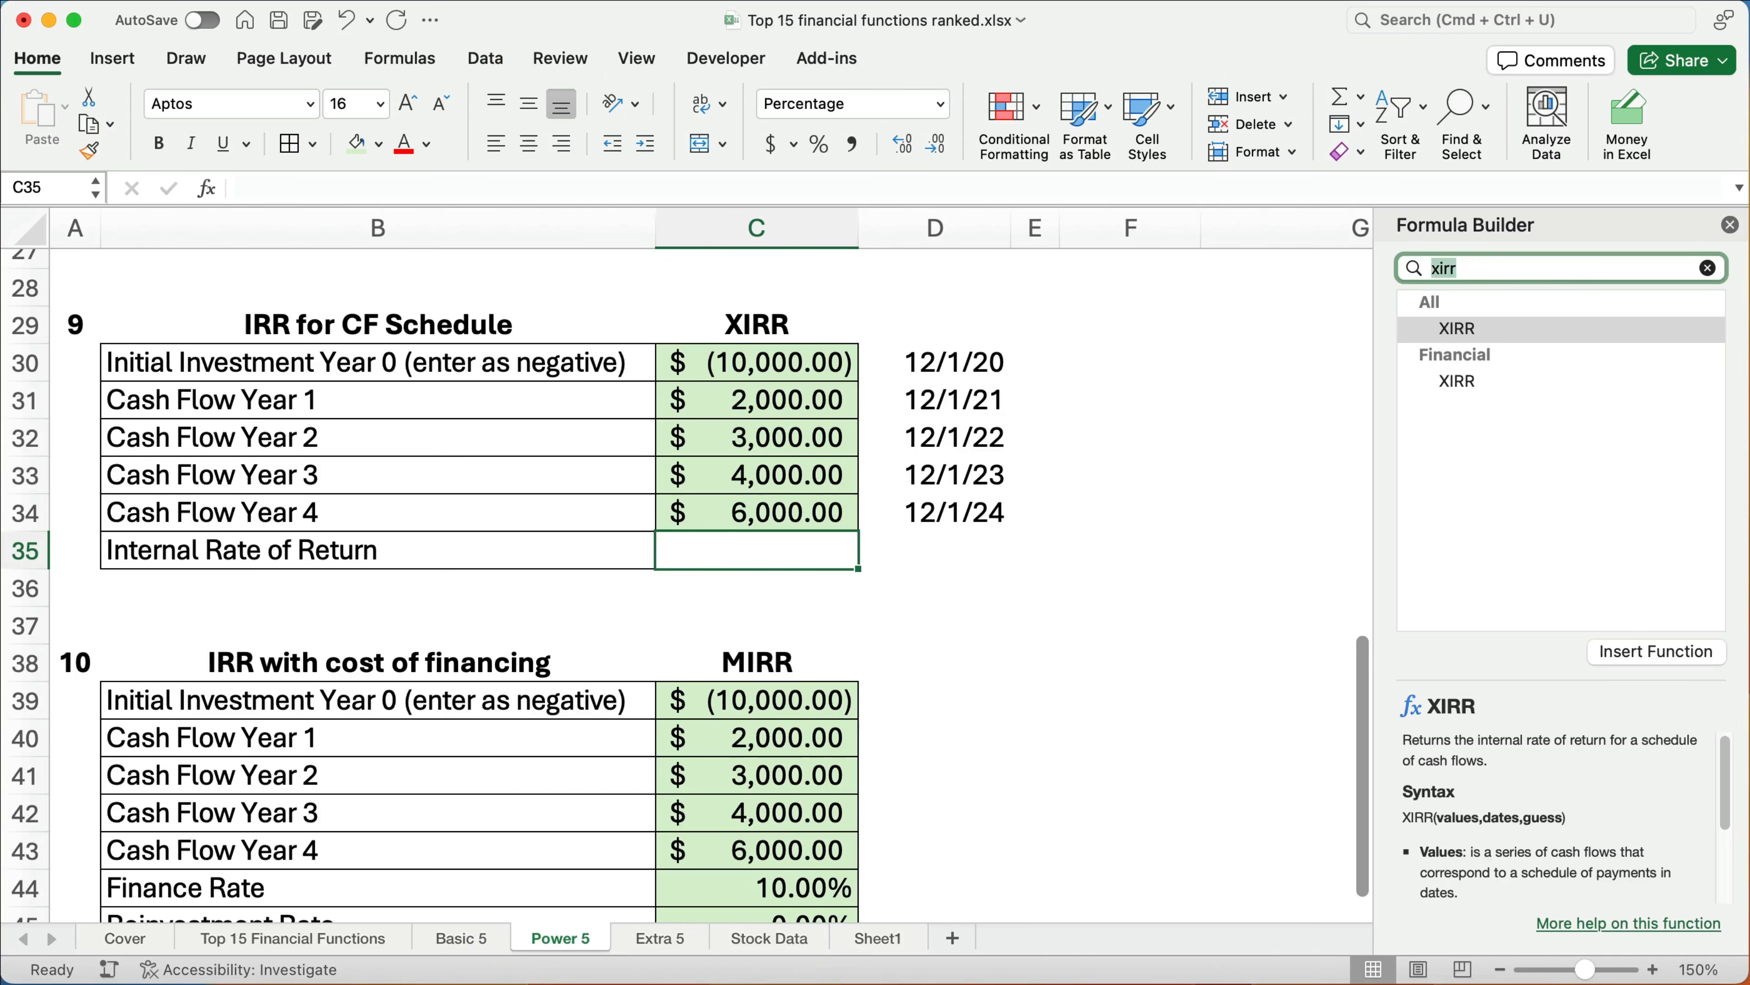
double_click(1519, 338)
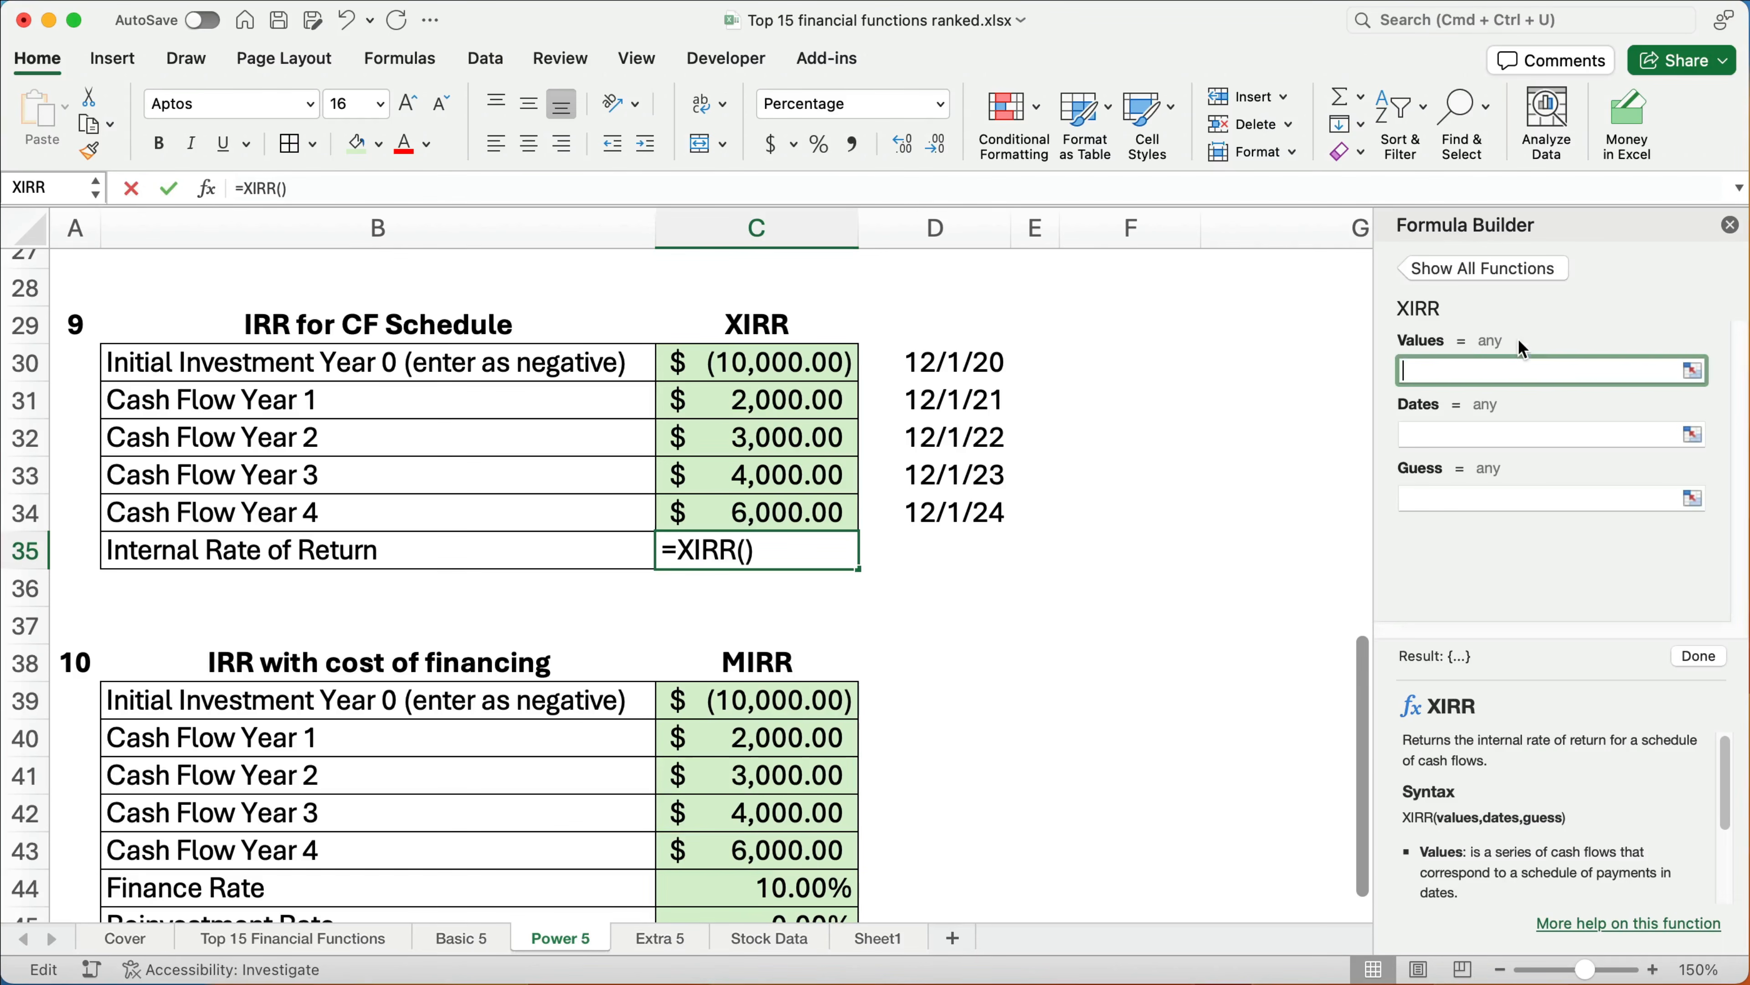
Complete the XIRR function with C30:C34 as the values and D30:D34 as the dates, leaving the guess empty.
drag(831, 355, 831, 506)
click(1481, 434)
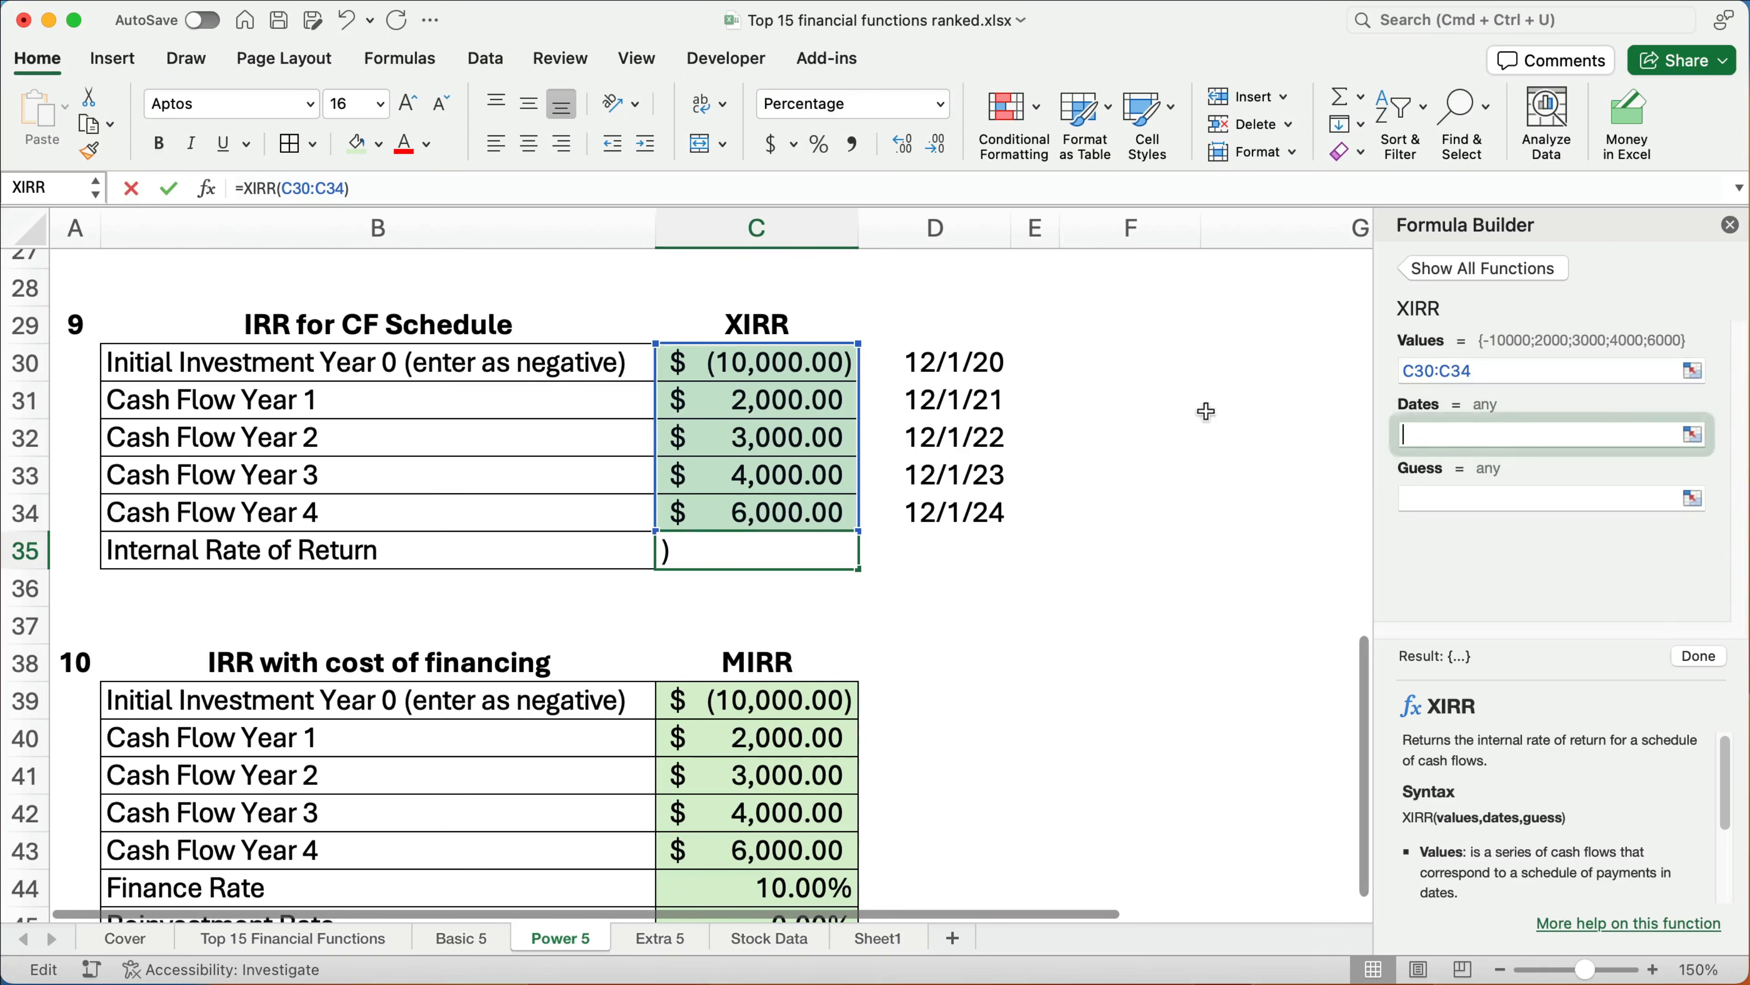
drag(978, 360, 985, 514)
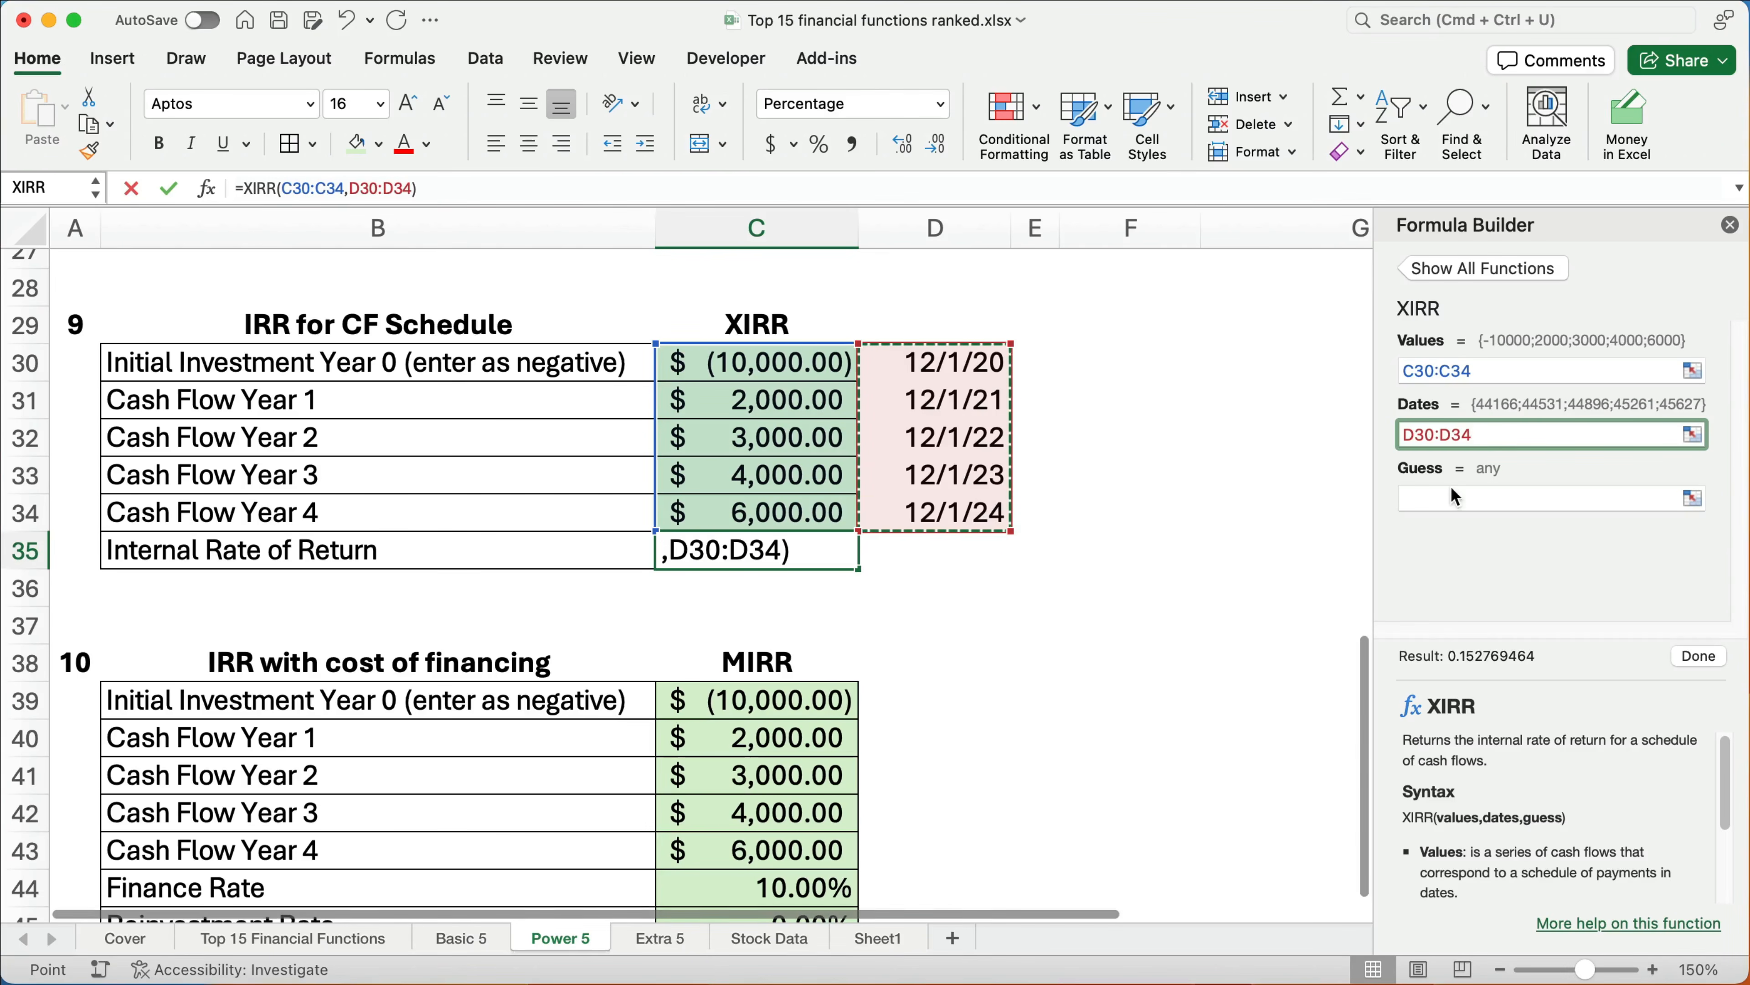
click(1699, 656)
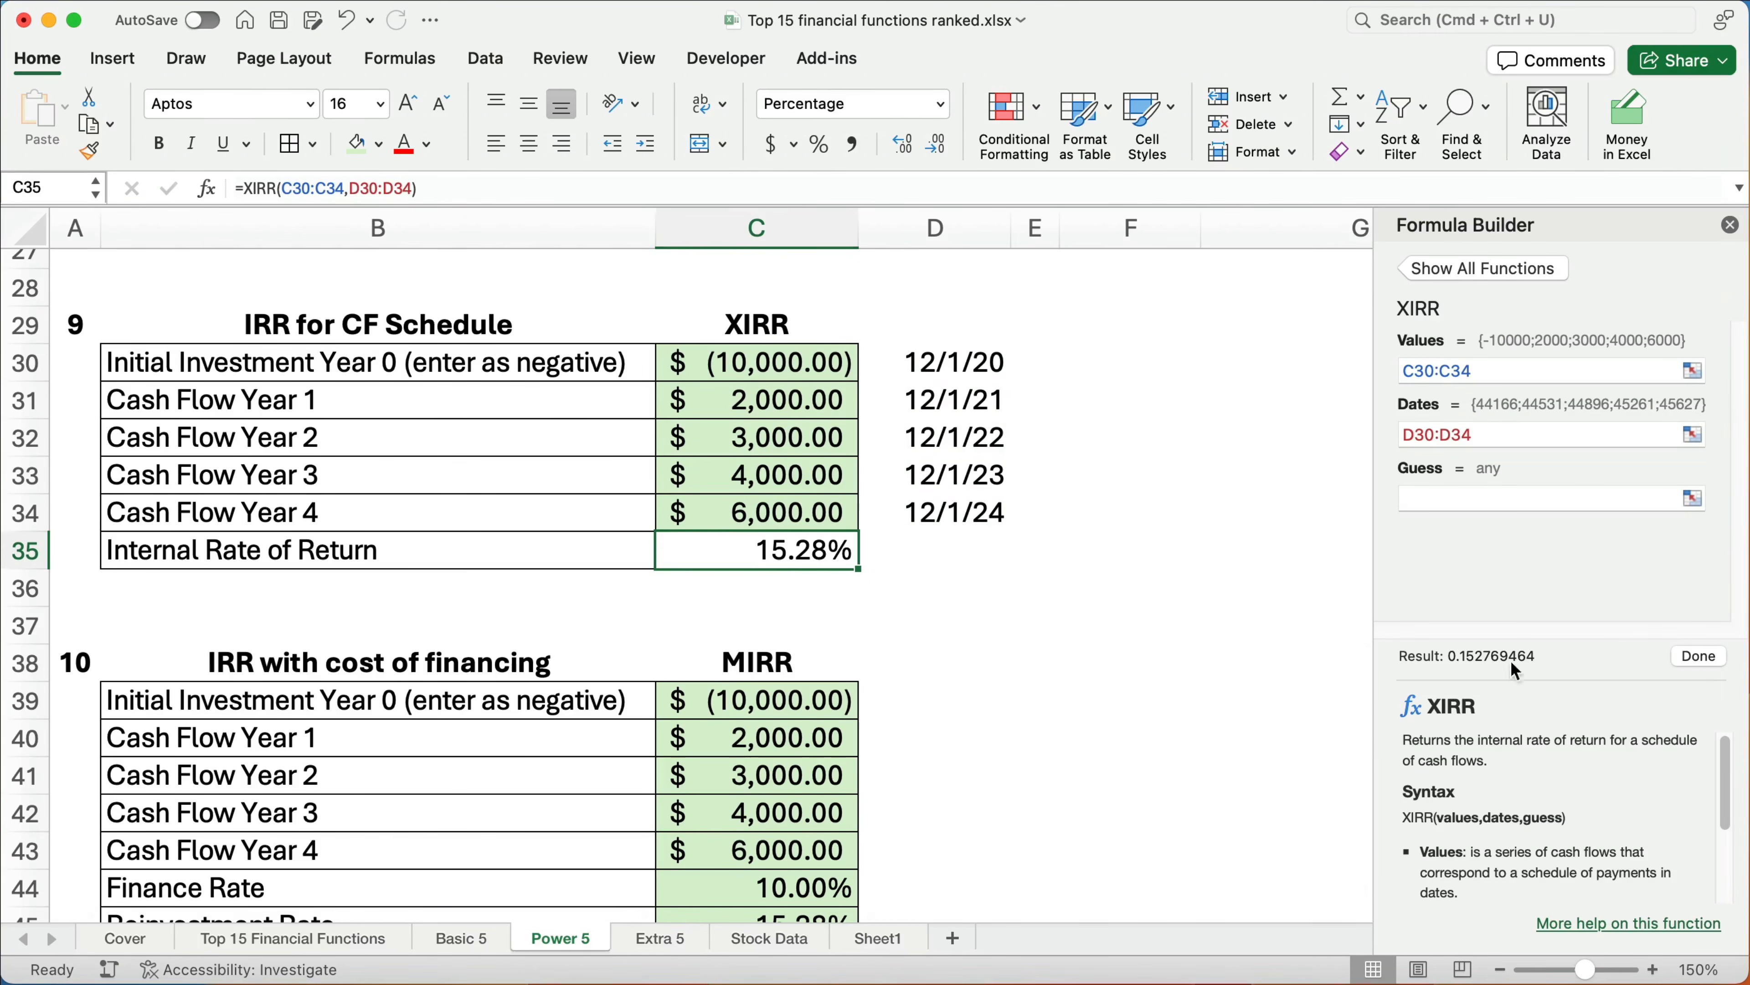
click(1117, 637)
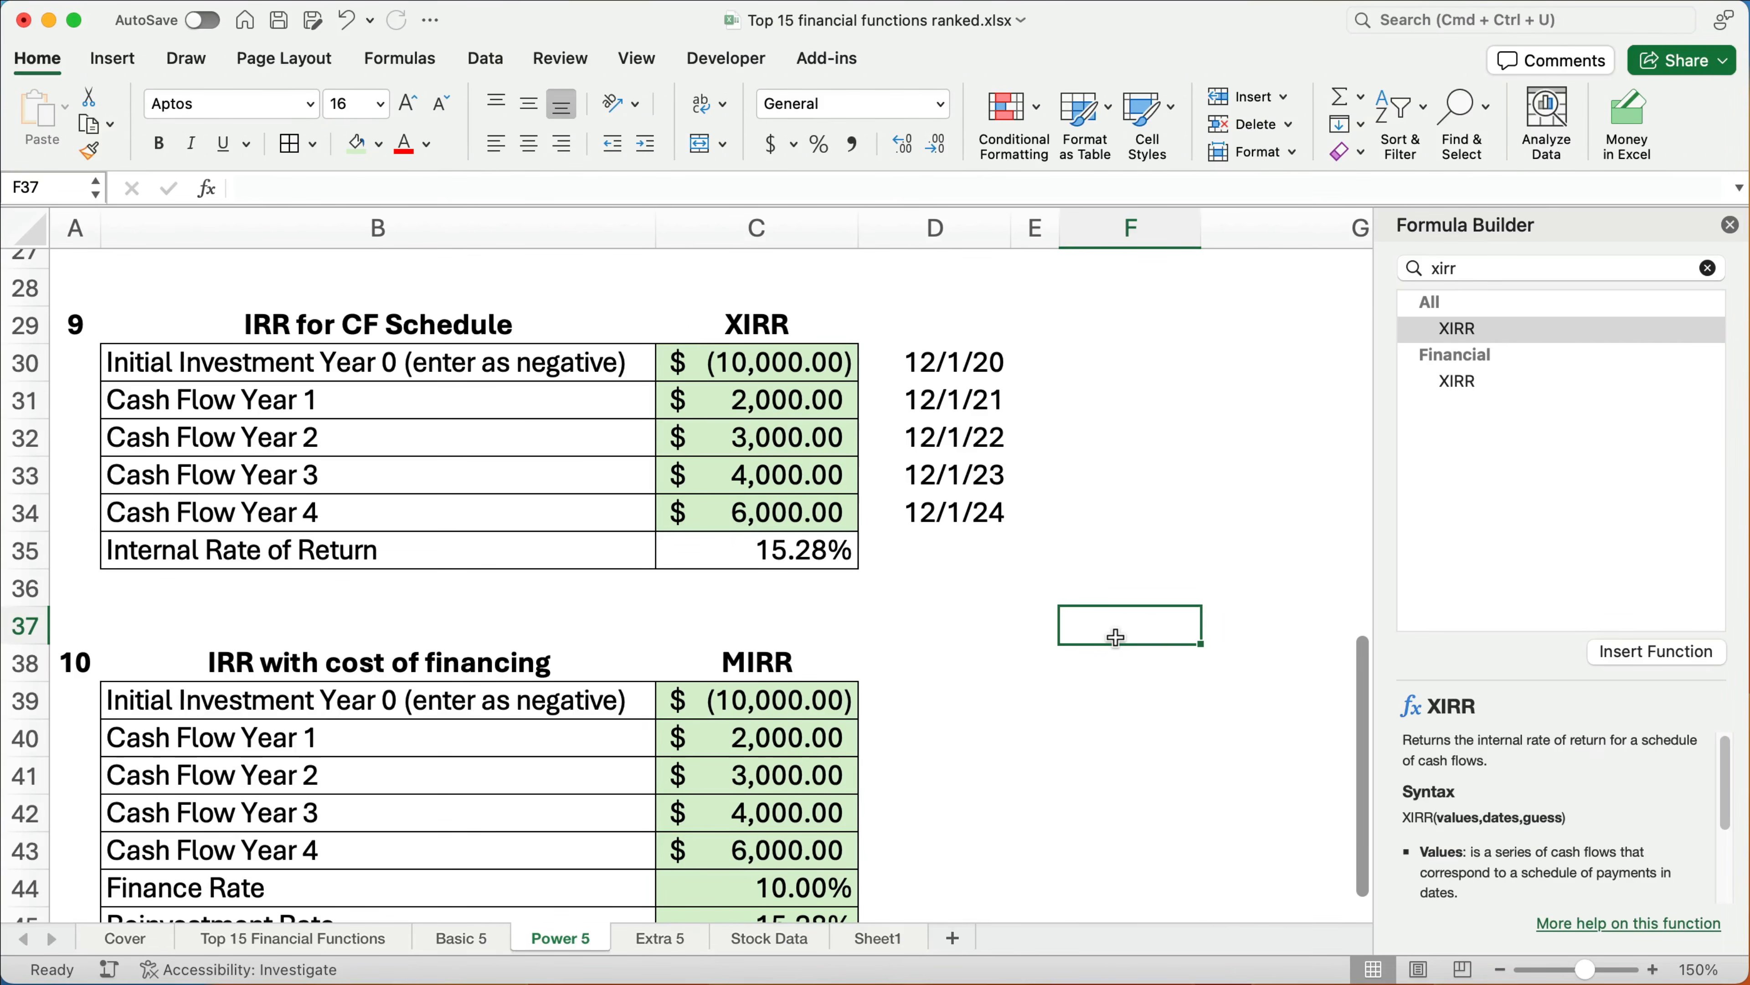
Change the XIRR schedule dates to 4/1/21 for Cash Flow Year 1 and 5/30/22 for Cash Flow Year 2.
drag(941, 356, 946, 508)
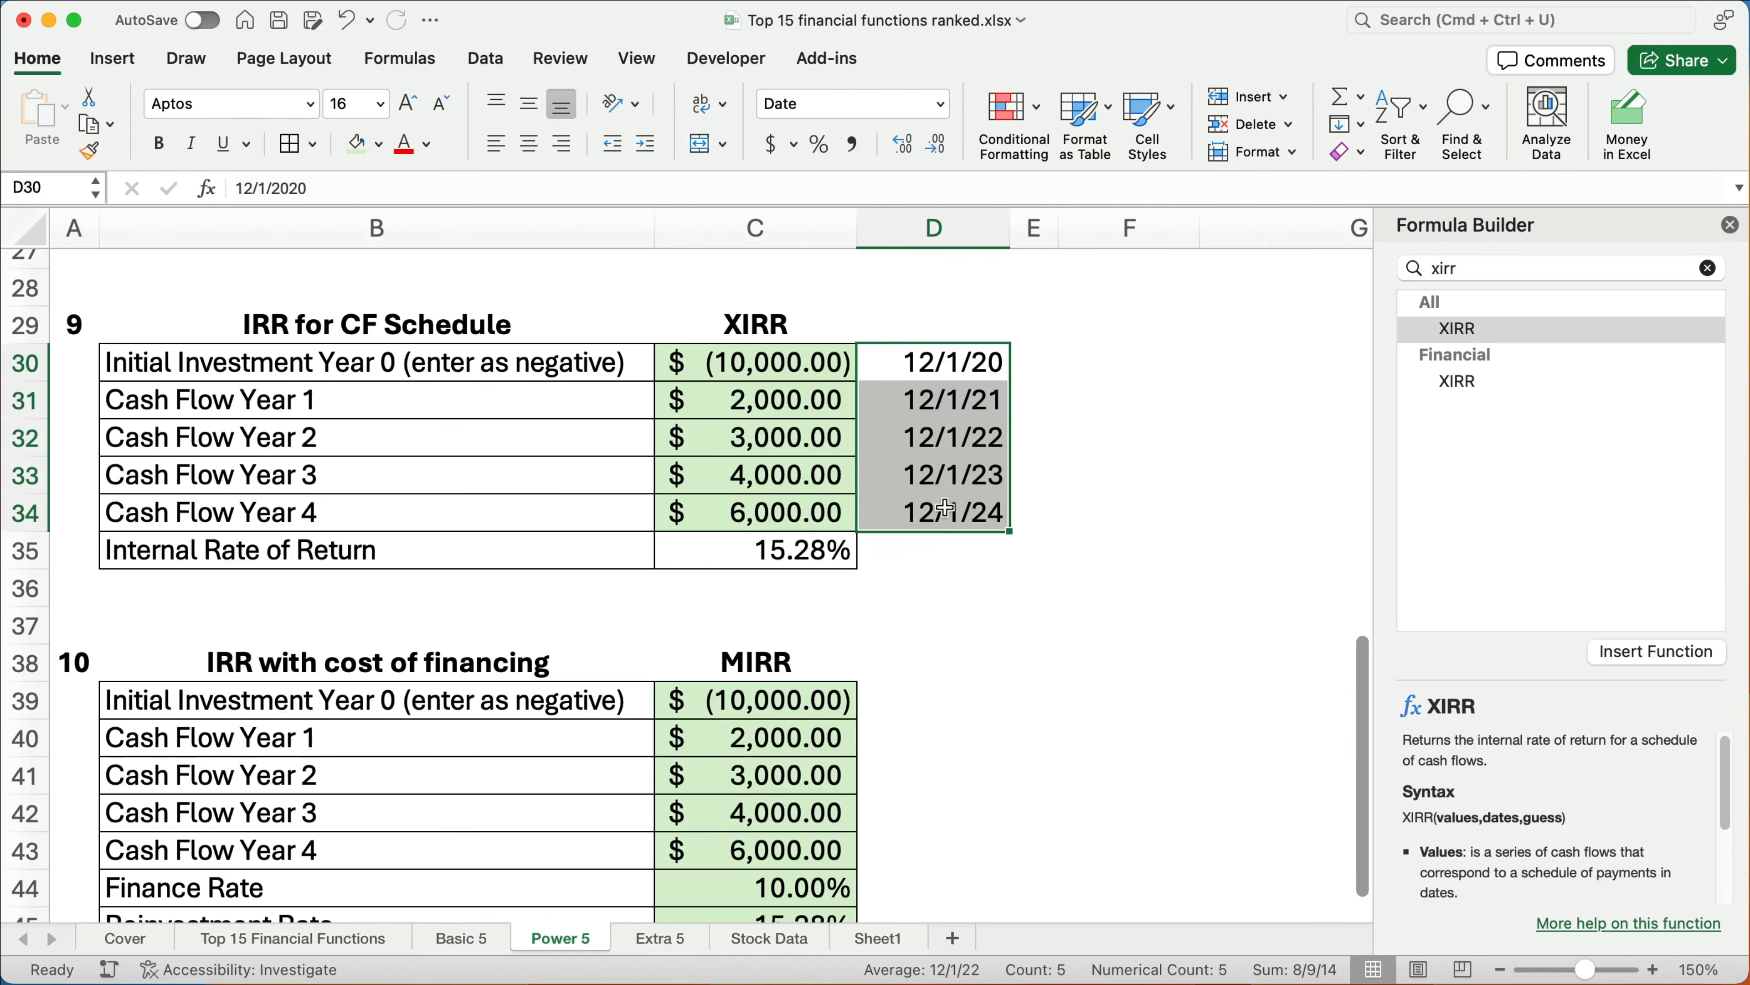
click(937, 408)
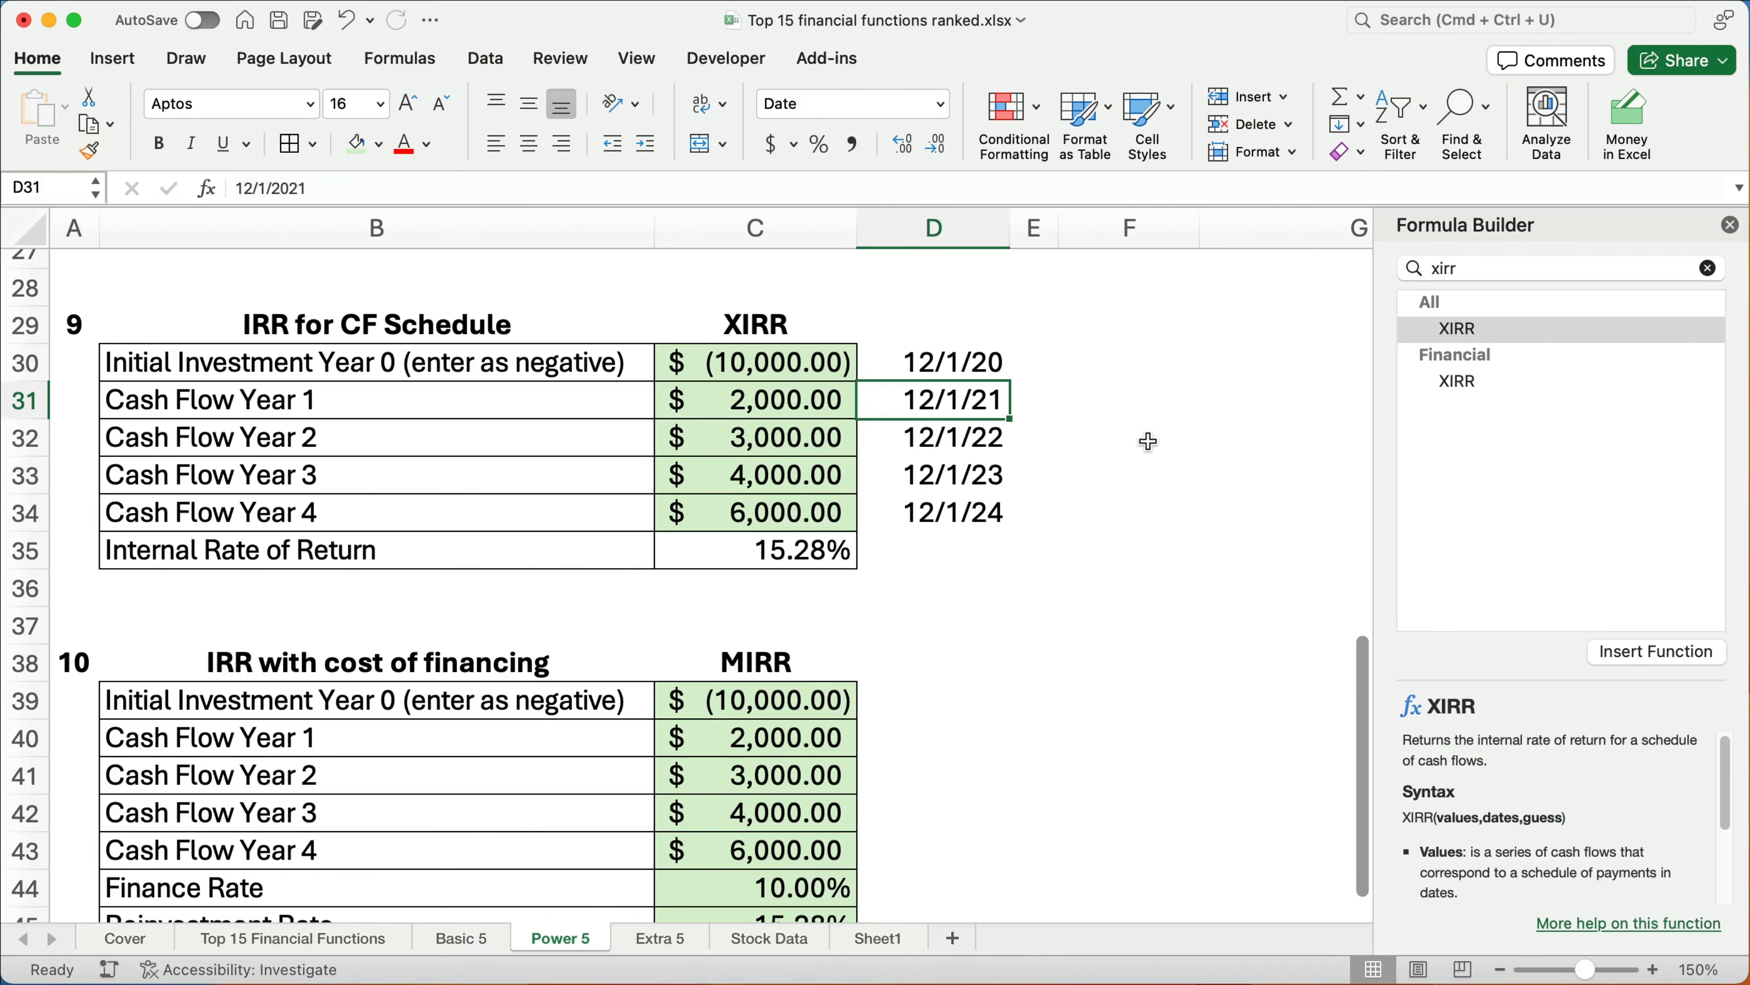
text(4/)
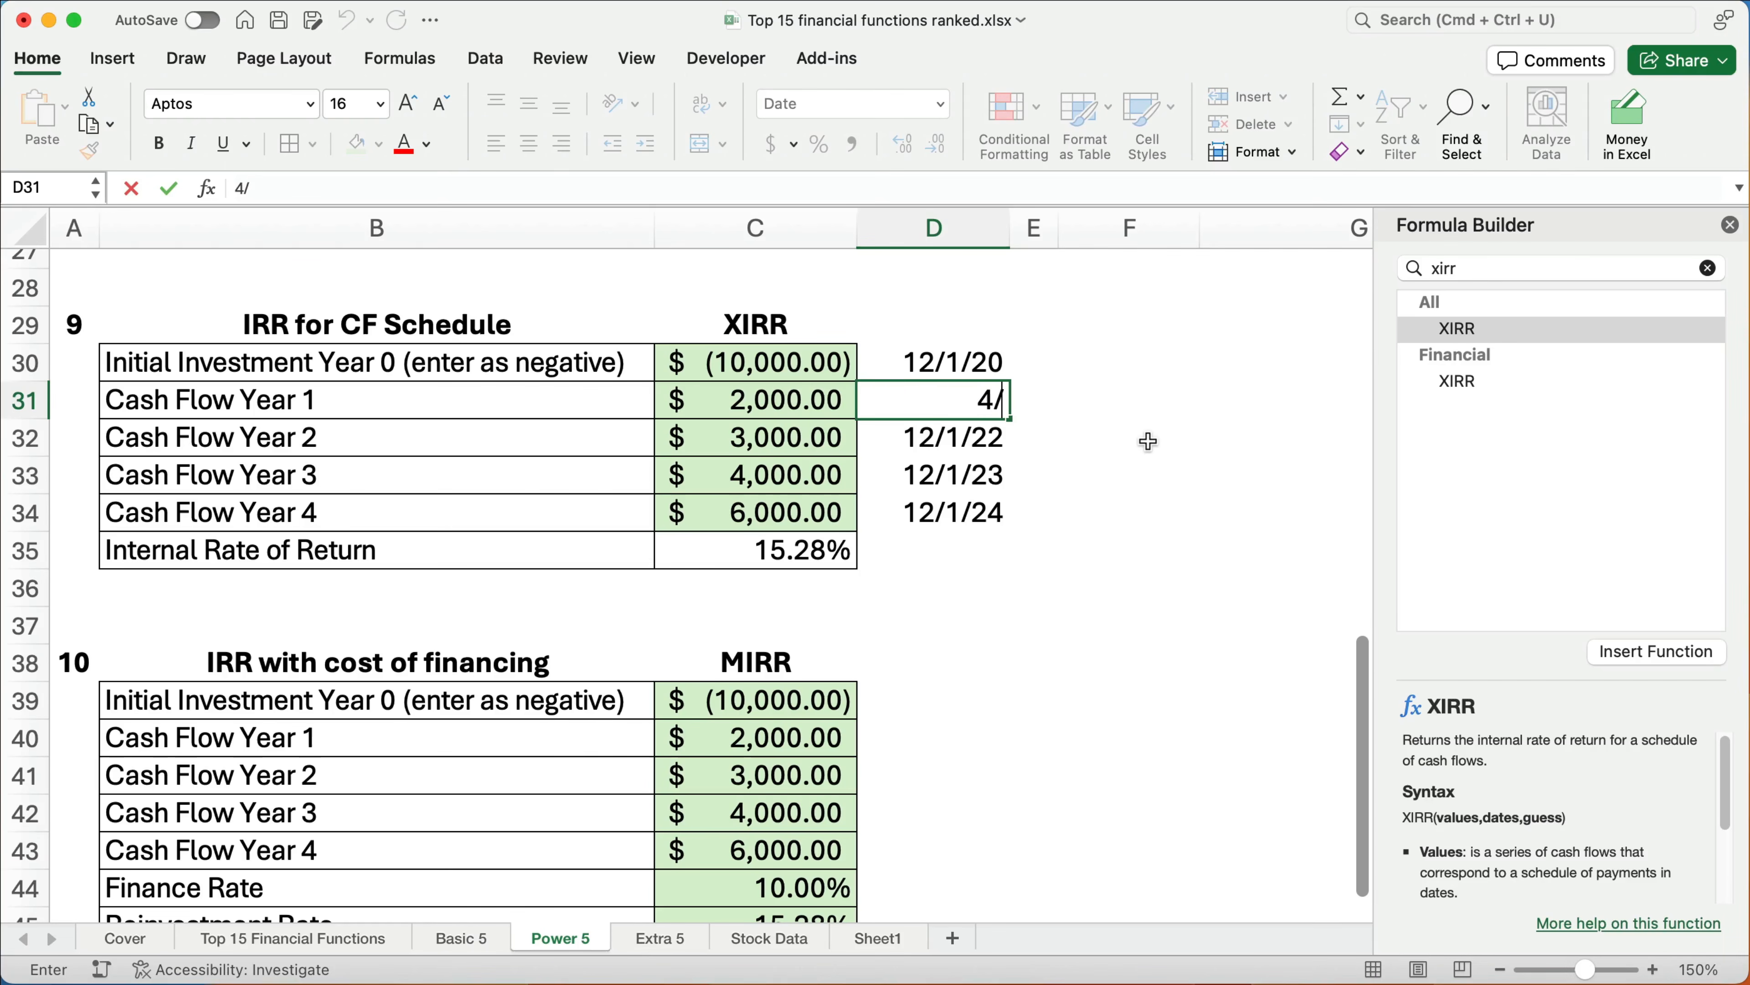
text(1/21)
key(Return)
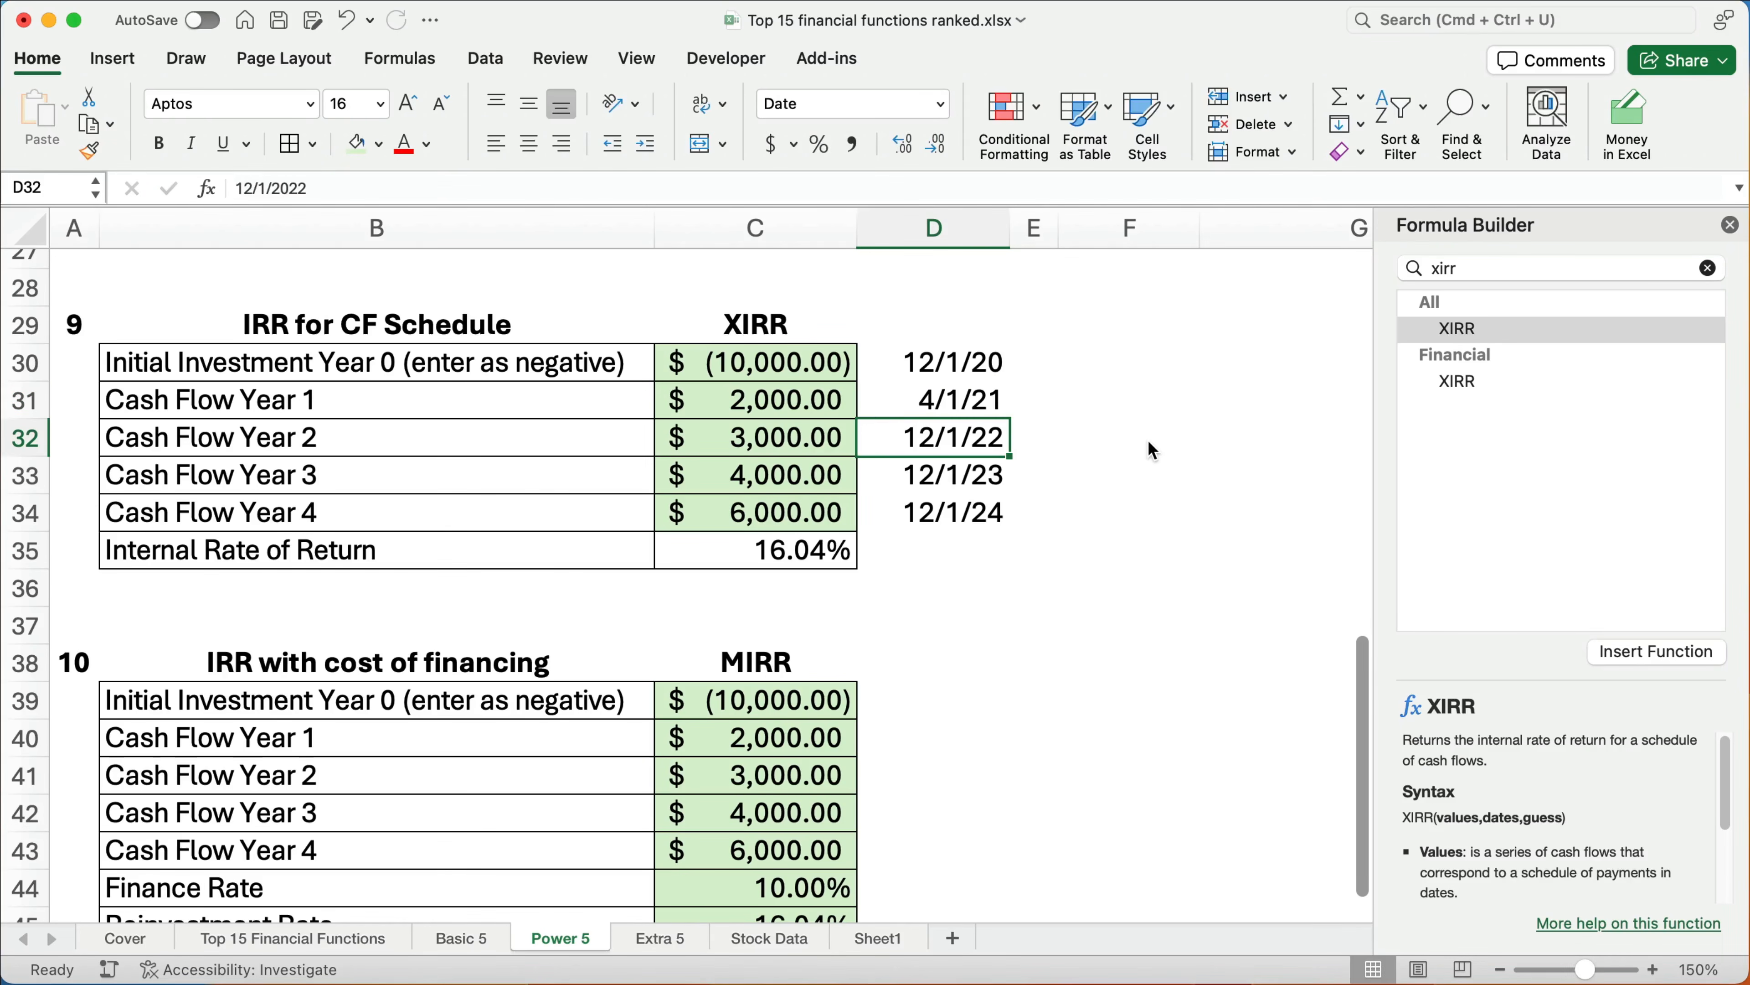
text(5/30)
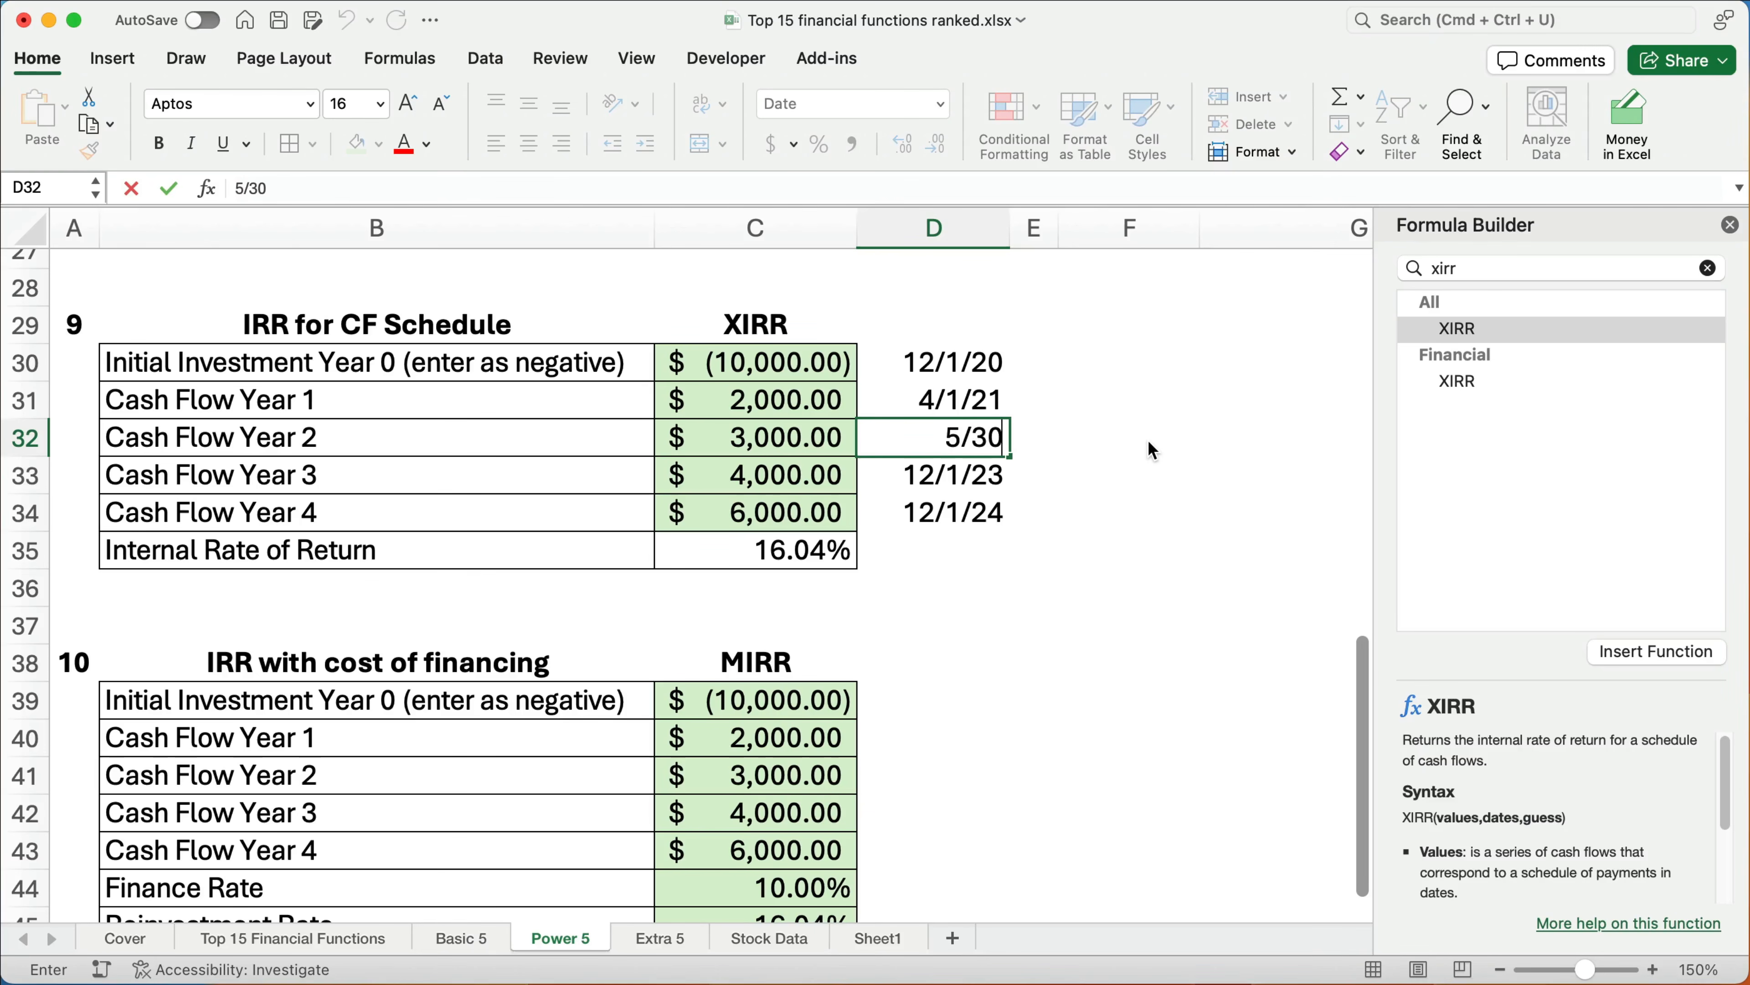
text(/22)
key(Return)
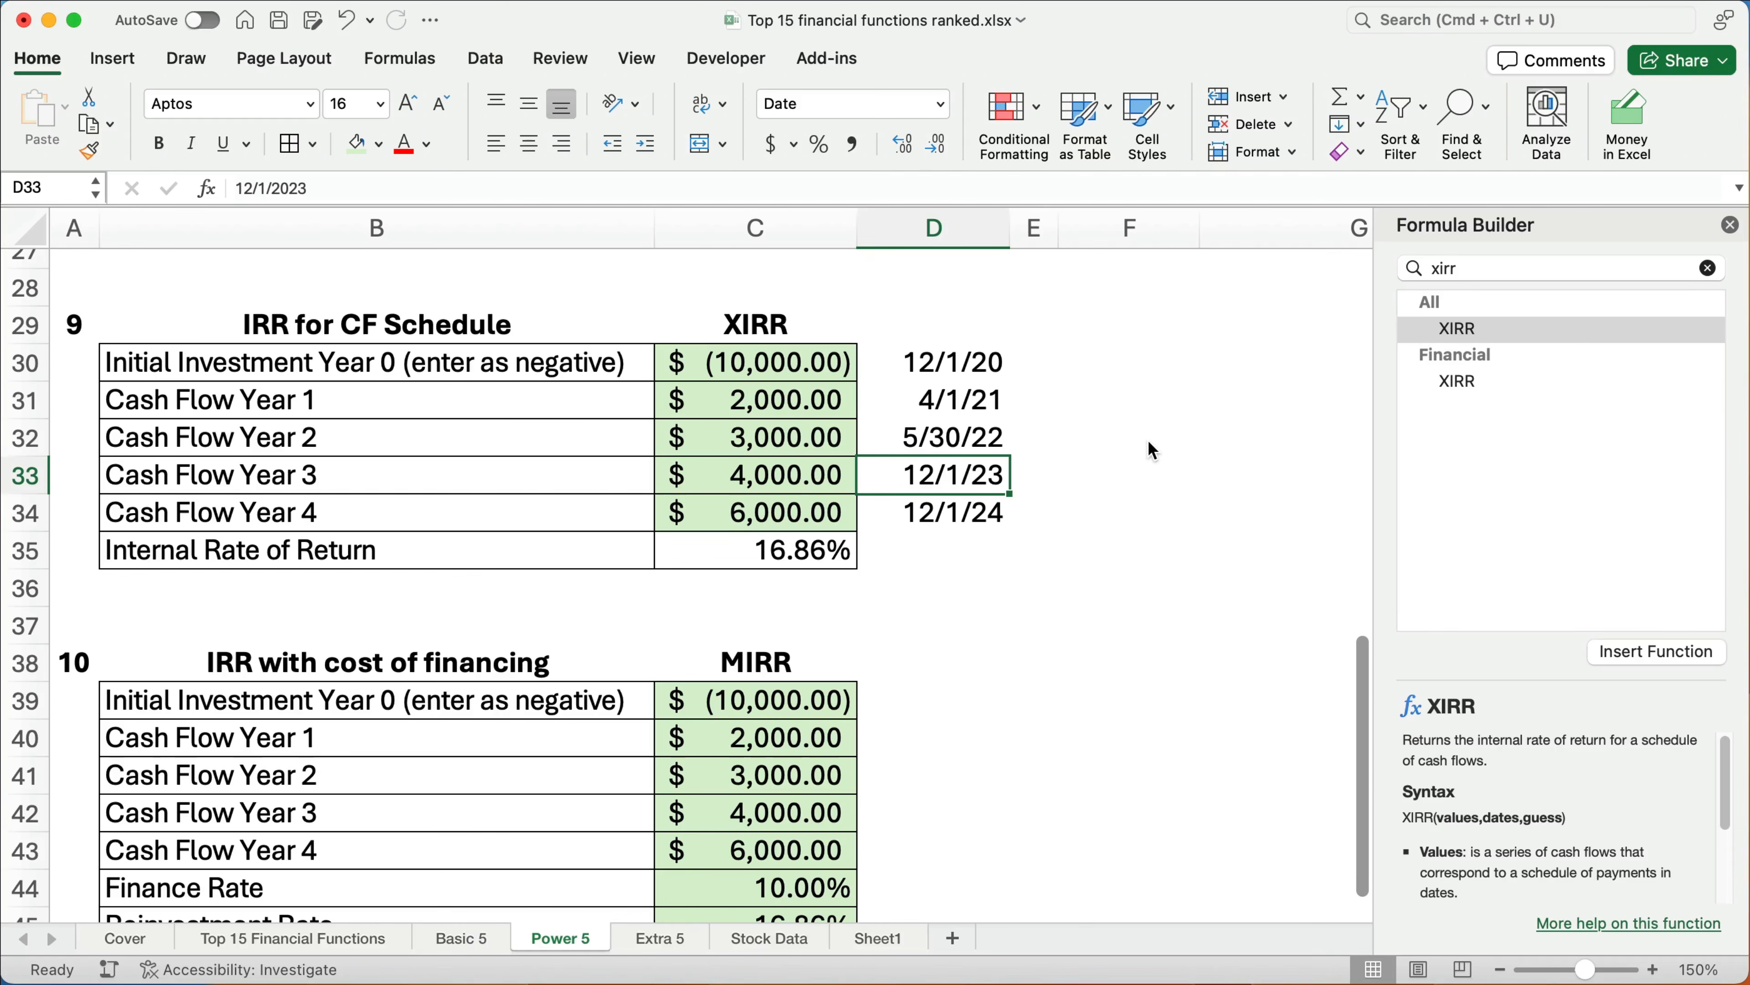
Review the inputs of the IRR with cost of financing table and set its reinvestment rate in C45 to 15.28%.
scroll(1016, 638, down, 5)
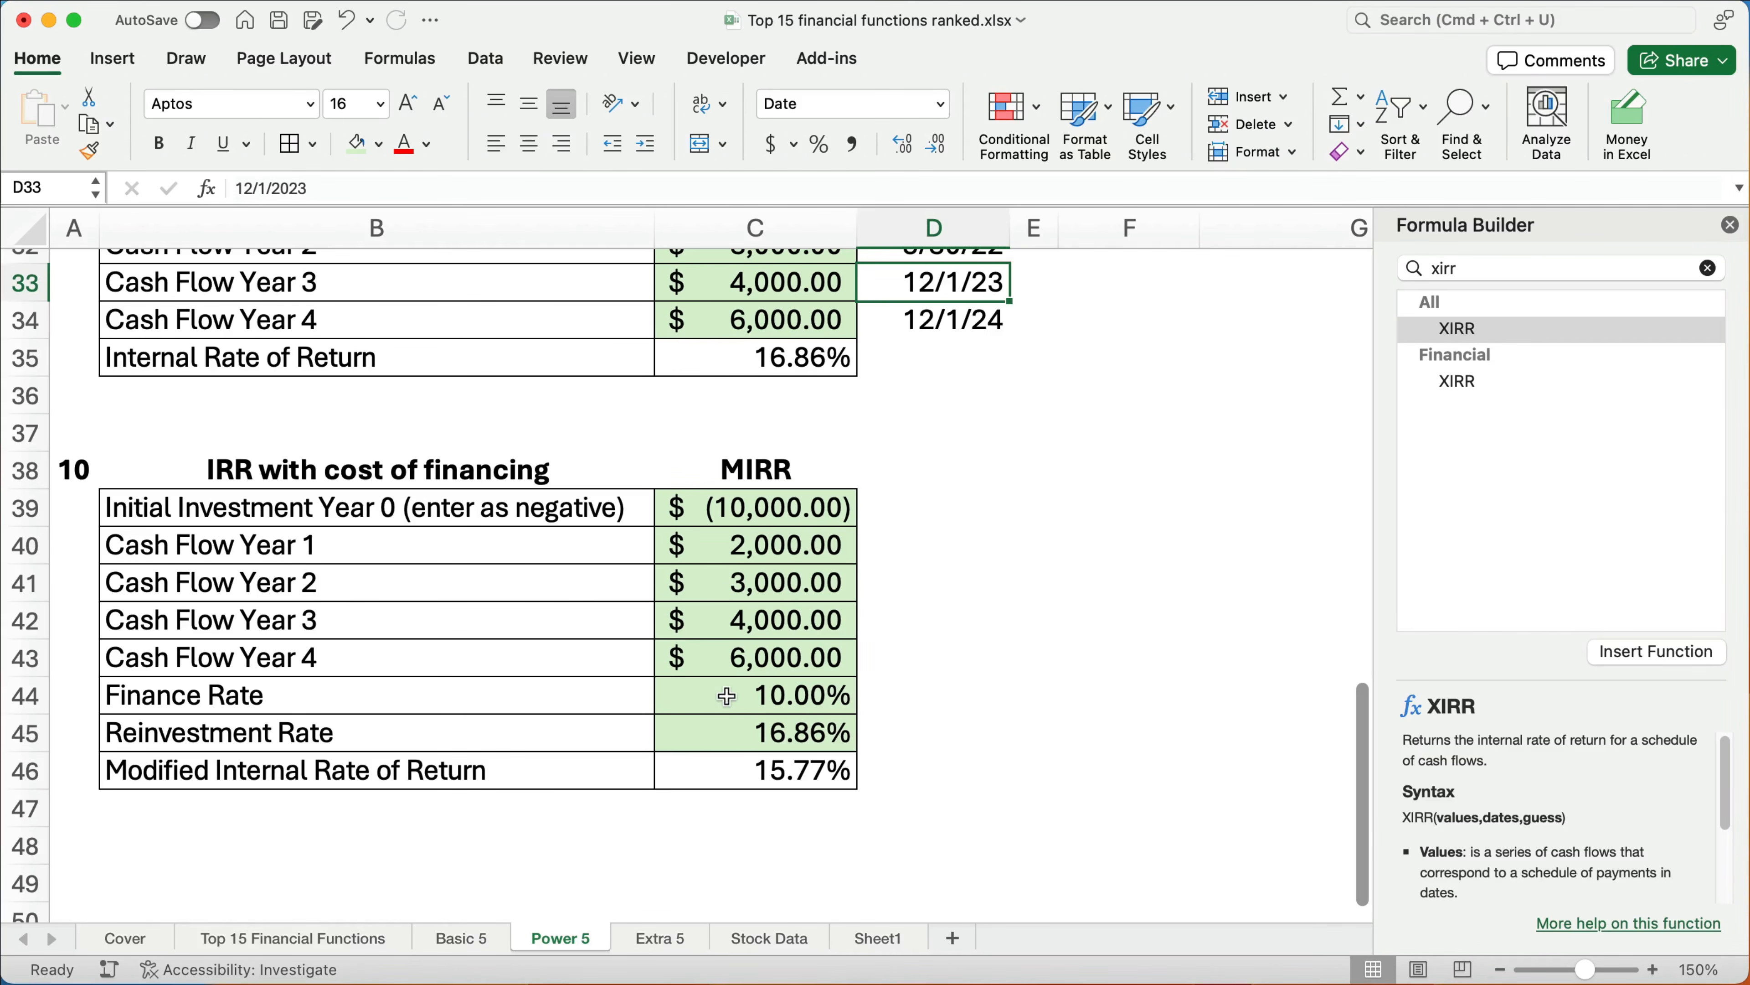
drag(728, 513, 735, 680)
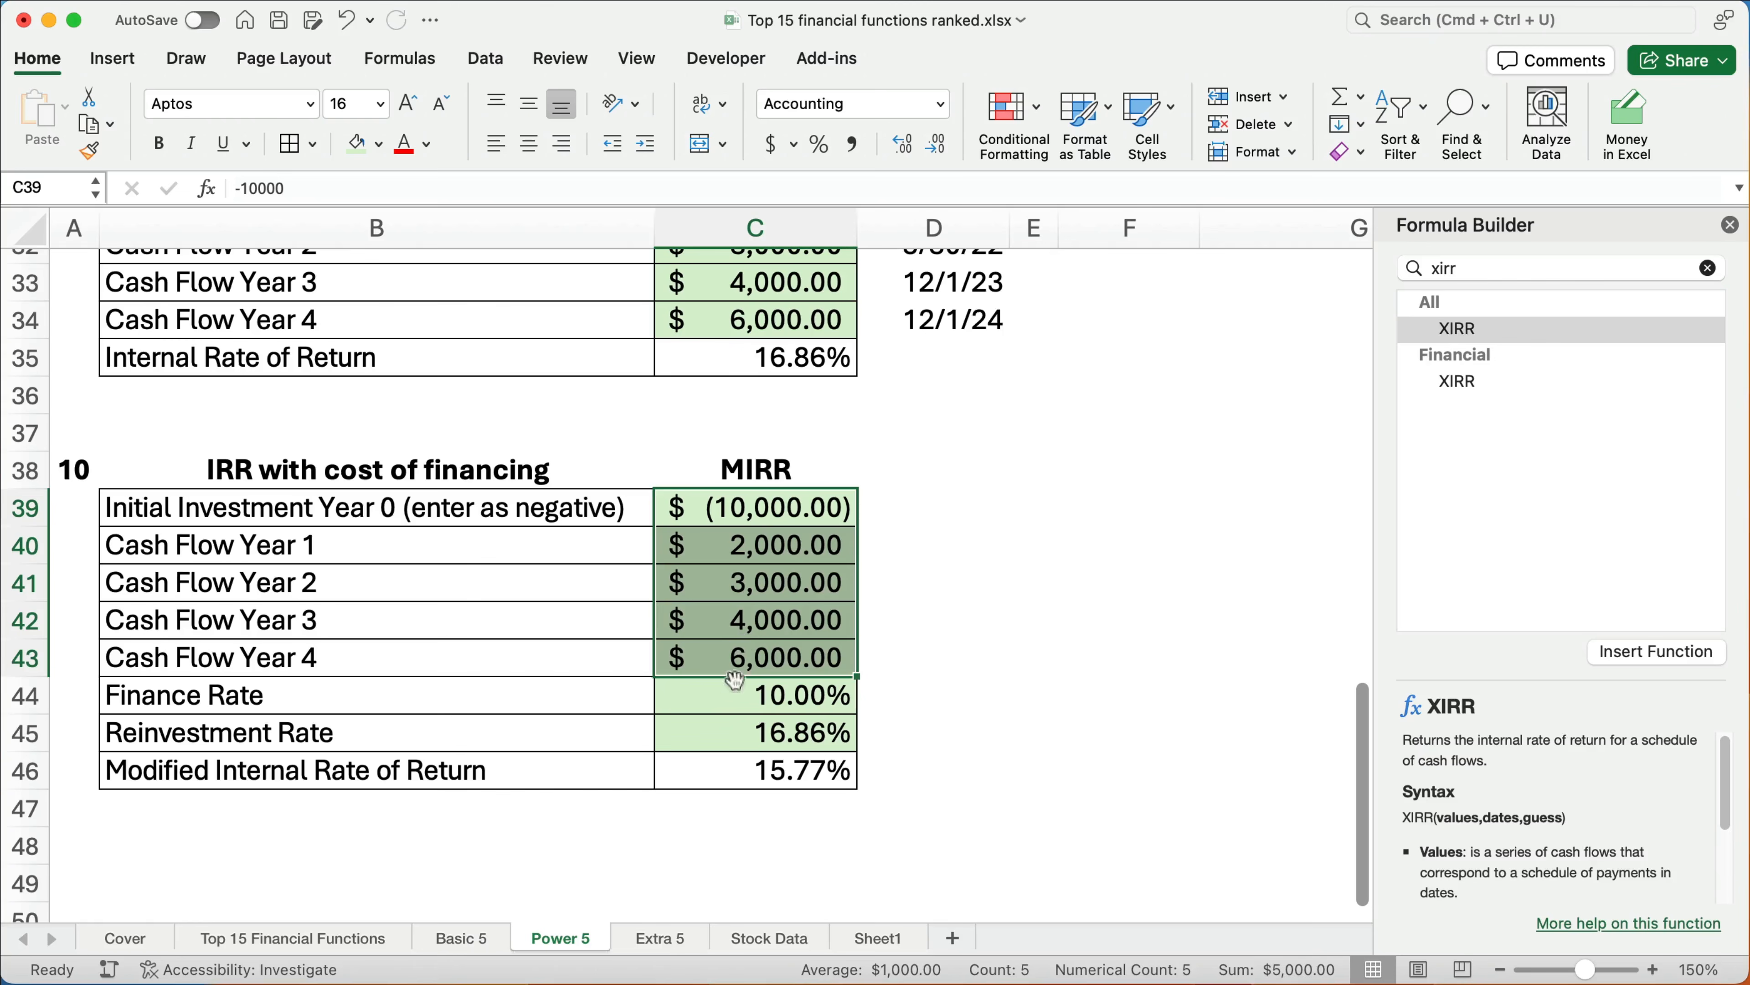
click(730, 702)
click(725, 734)
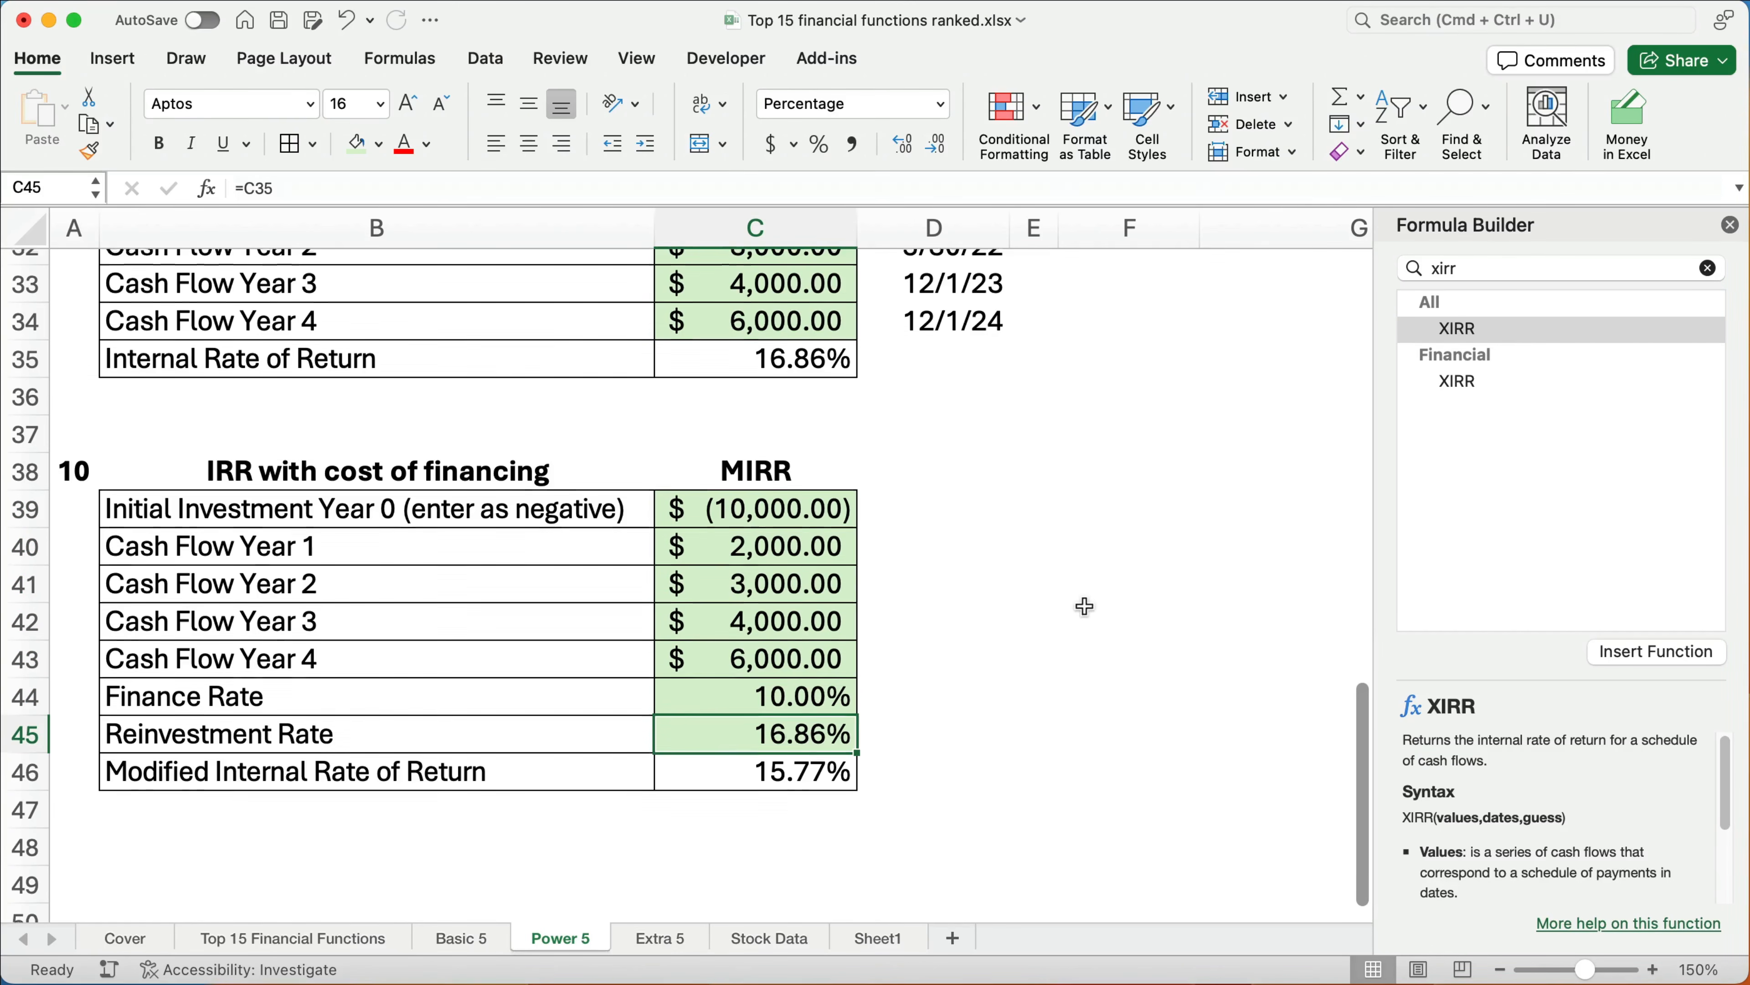
scroll(1034, 572, up, 3)
scroll(895, 724, down, 1)
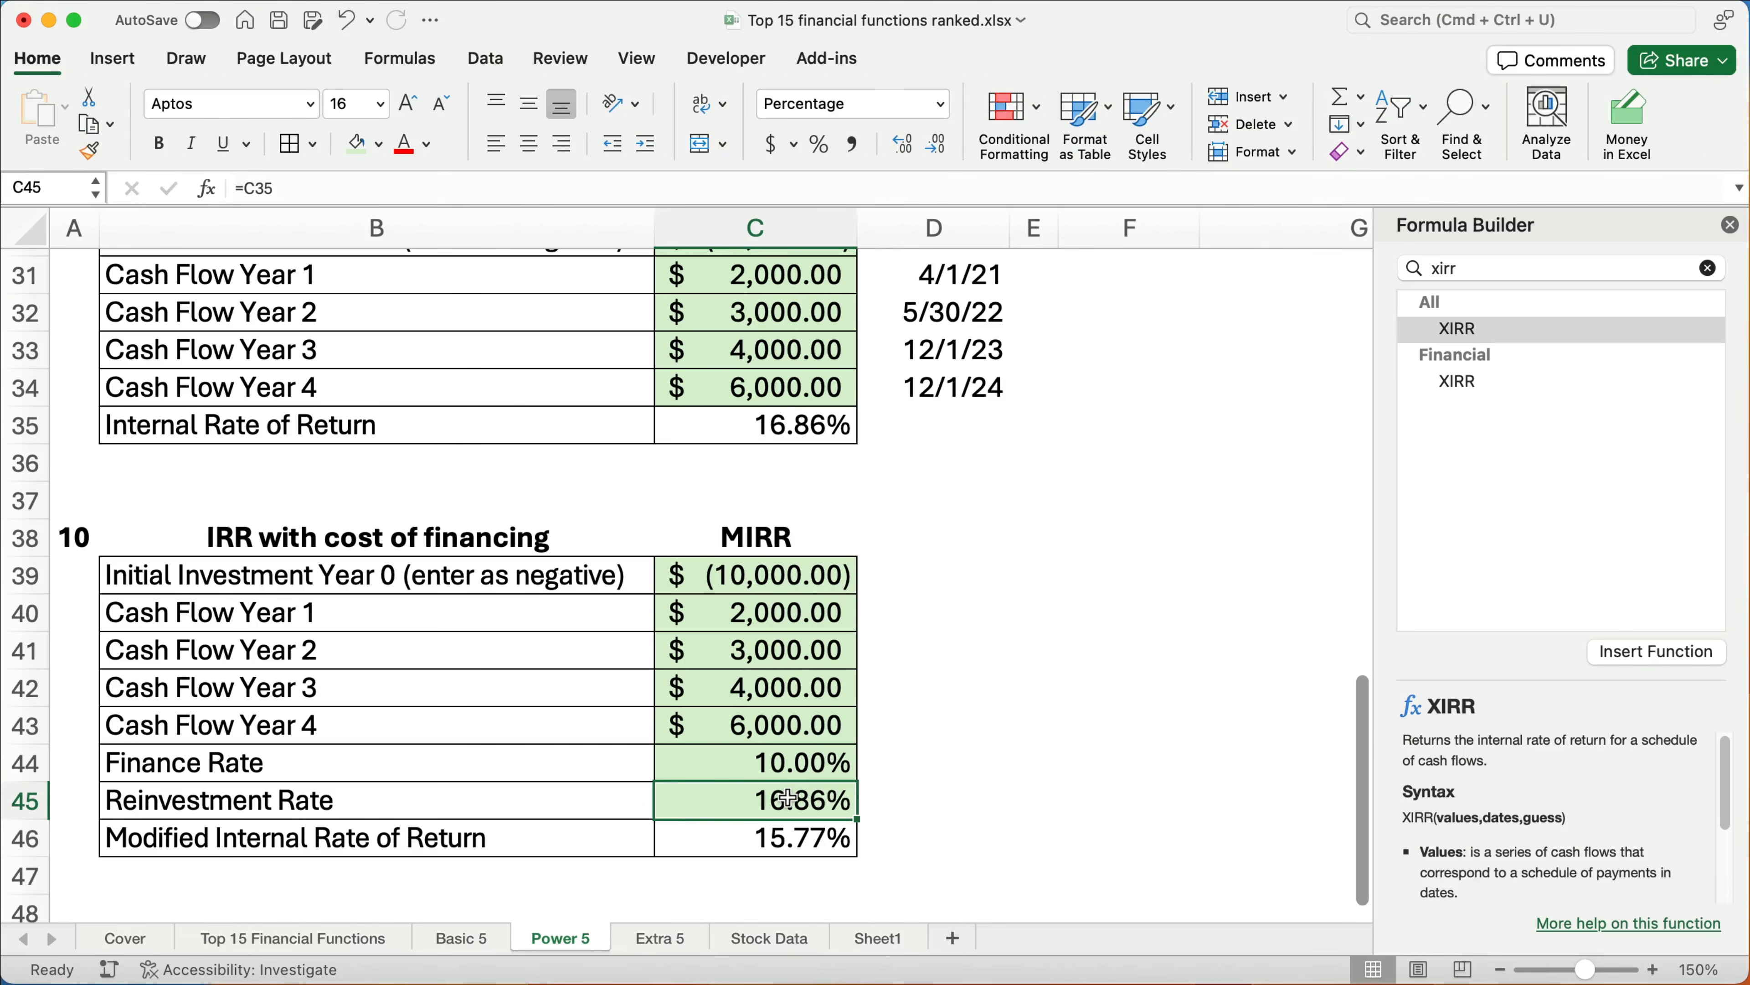
text(15.28)
key(Return)
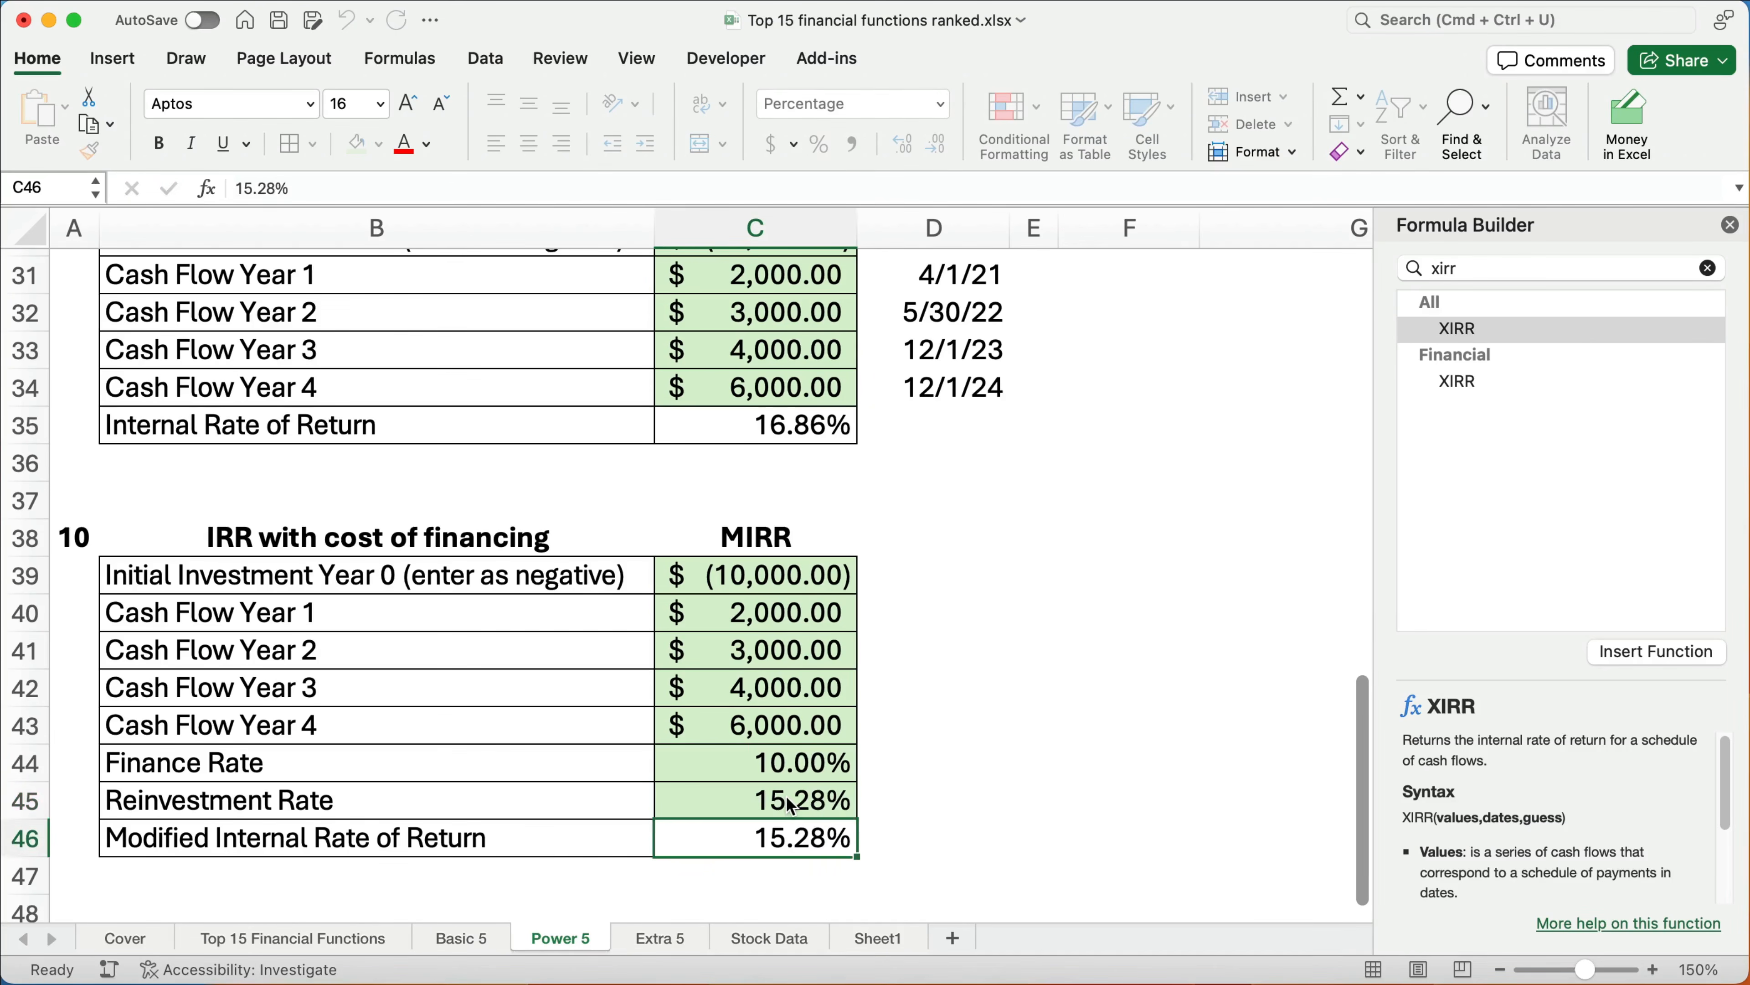
Set the finance rate in C44 of the IRR with cost of financing table to 0%.
click(783, 763)
text(0)
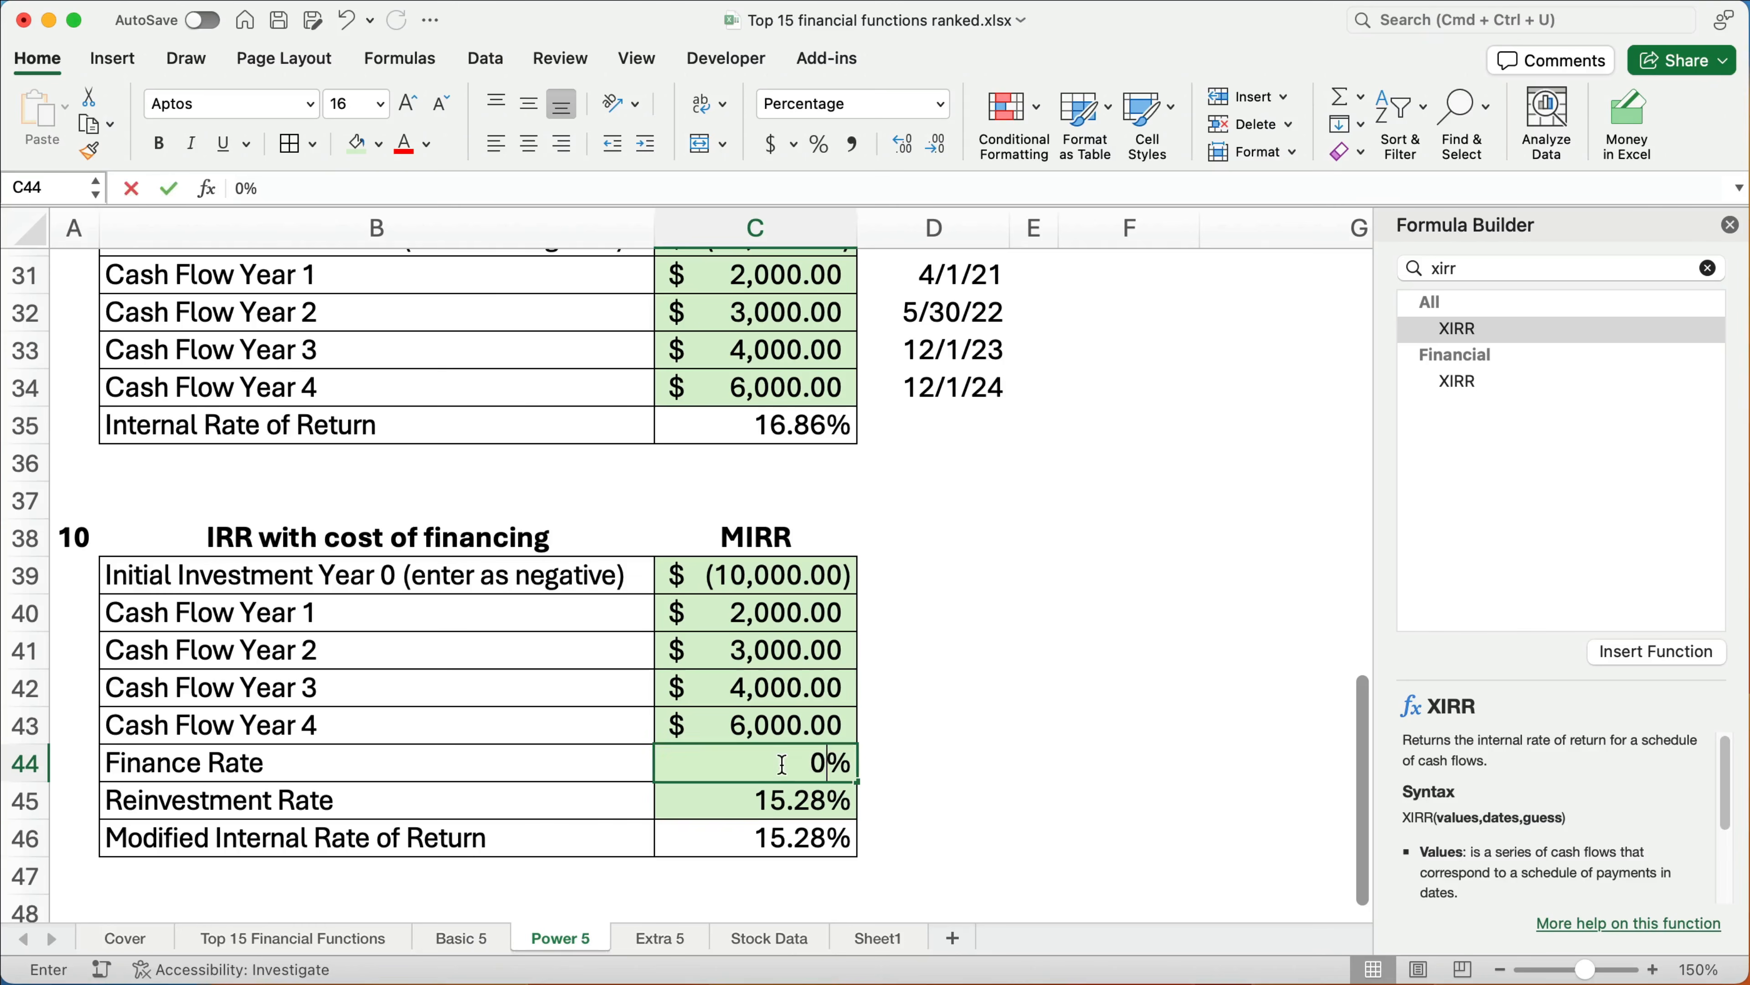
key(Return)
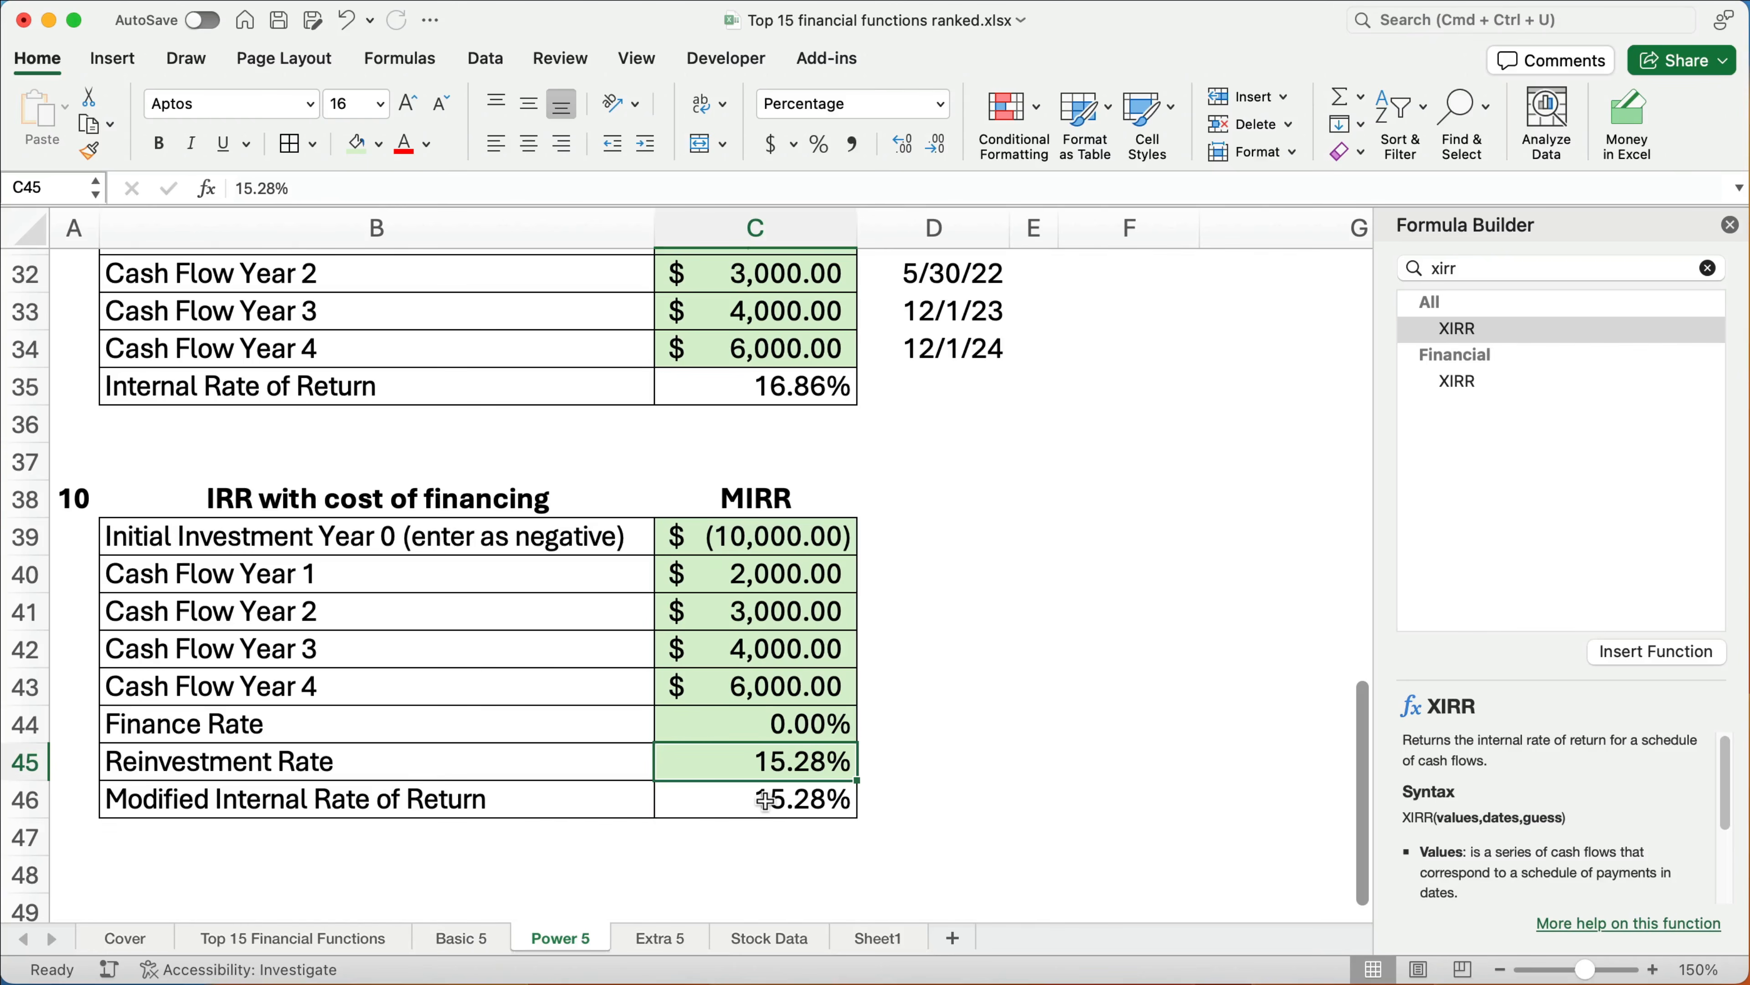
Clear the Modified Internal Rate of Return cell C46 and insert the MIRR function there by searching the Formula Builder for mirr.
click(790, 795)
key(Delete)
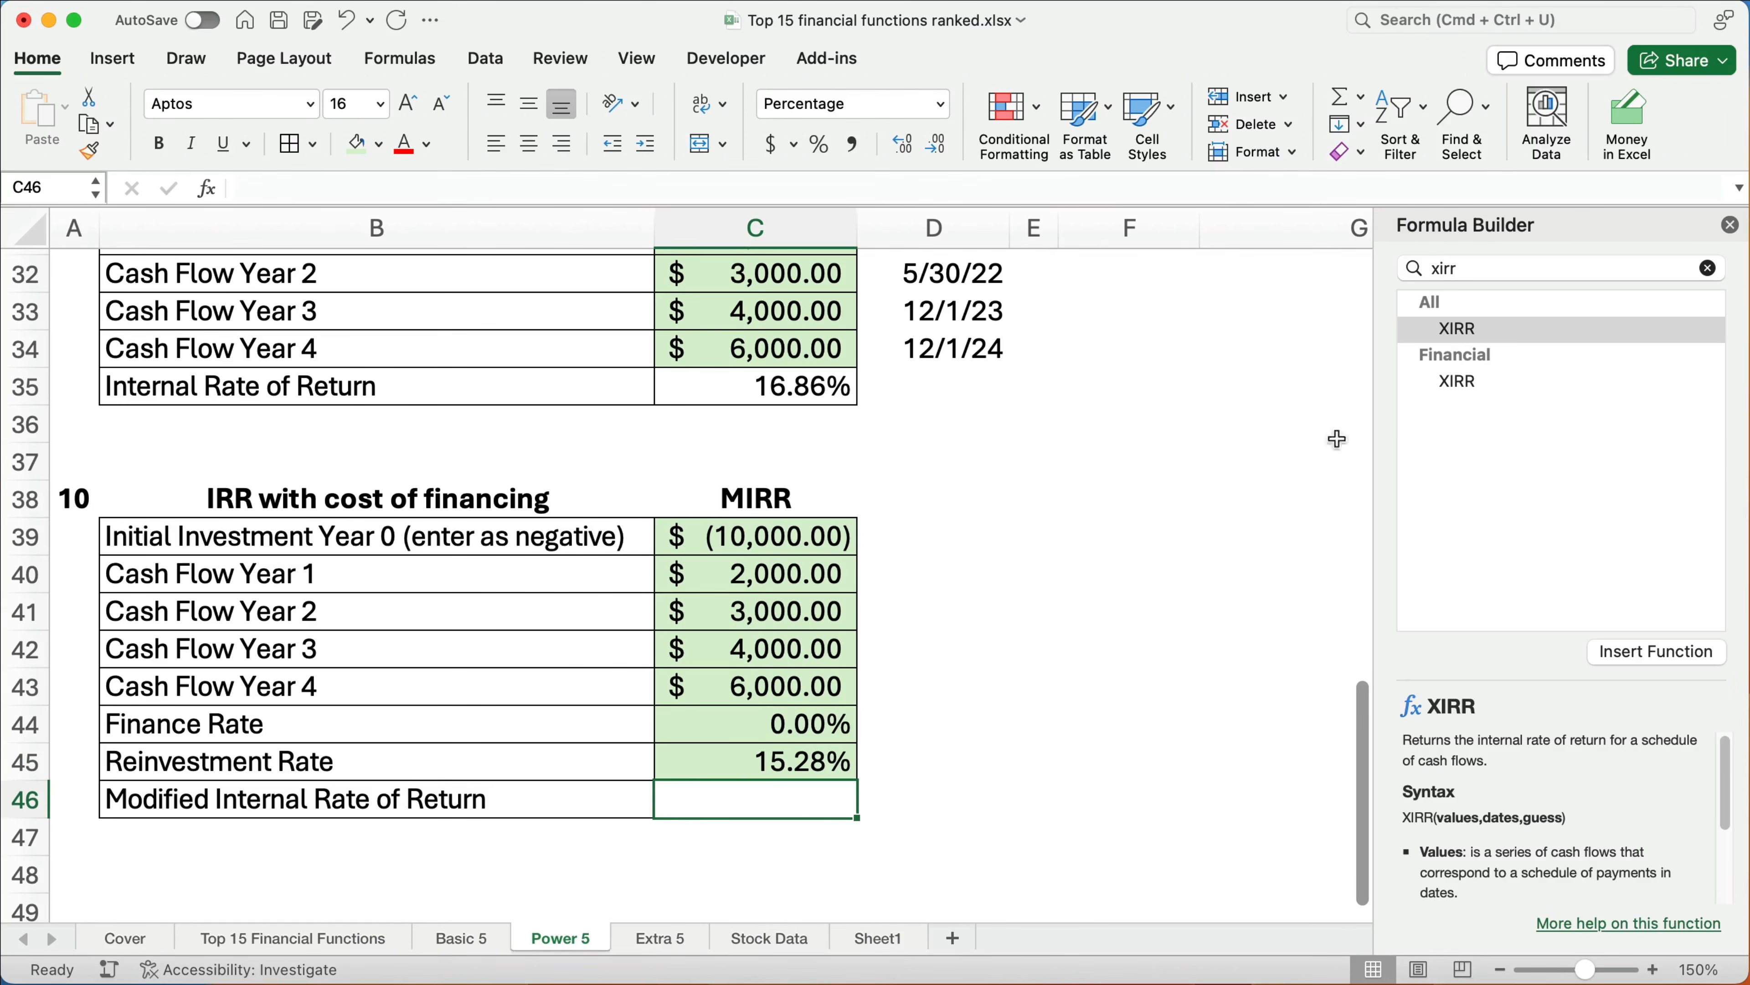
click(1466, 265)
text(mirr)
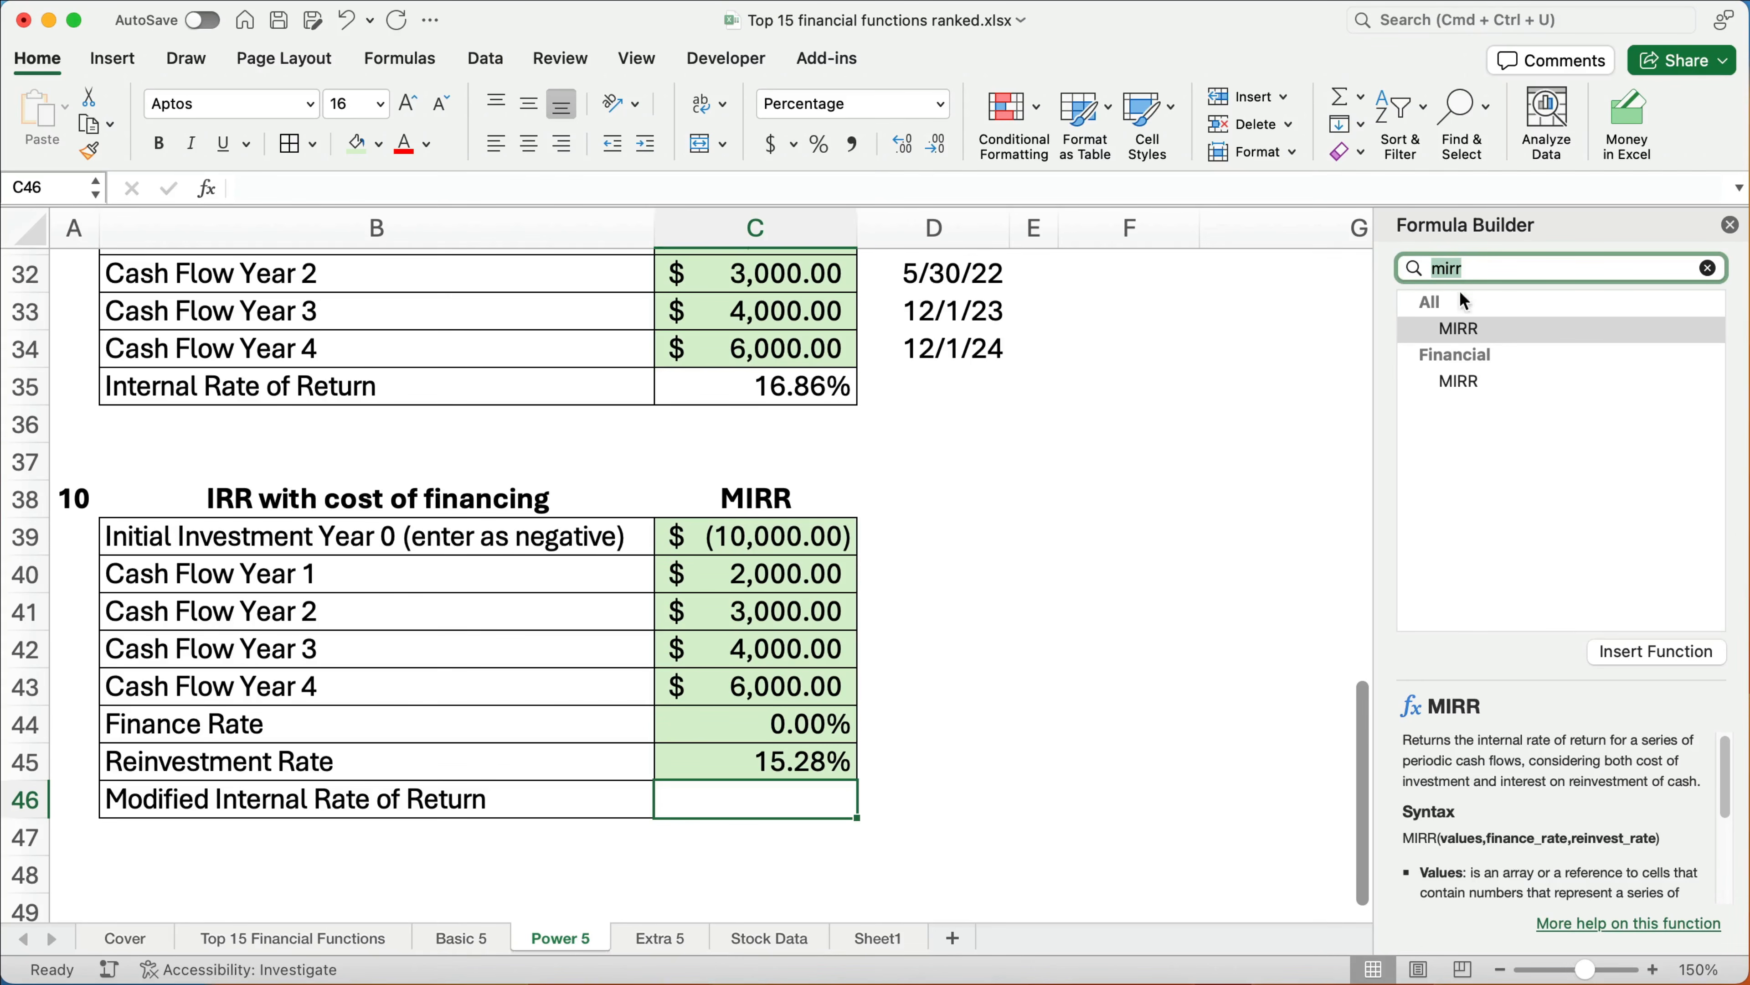
double_click(1461, 327)
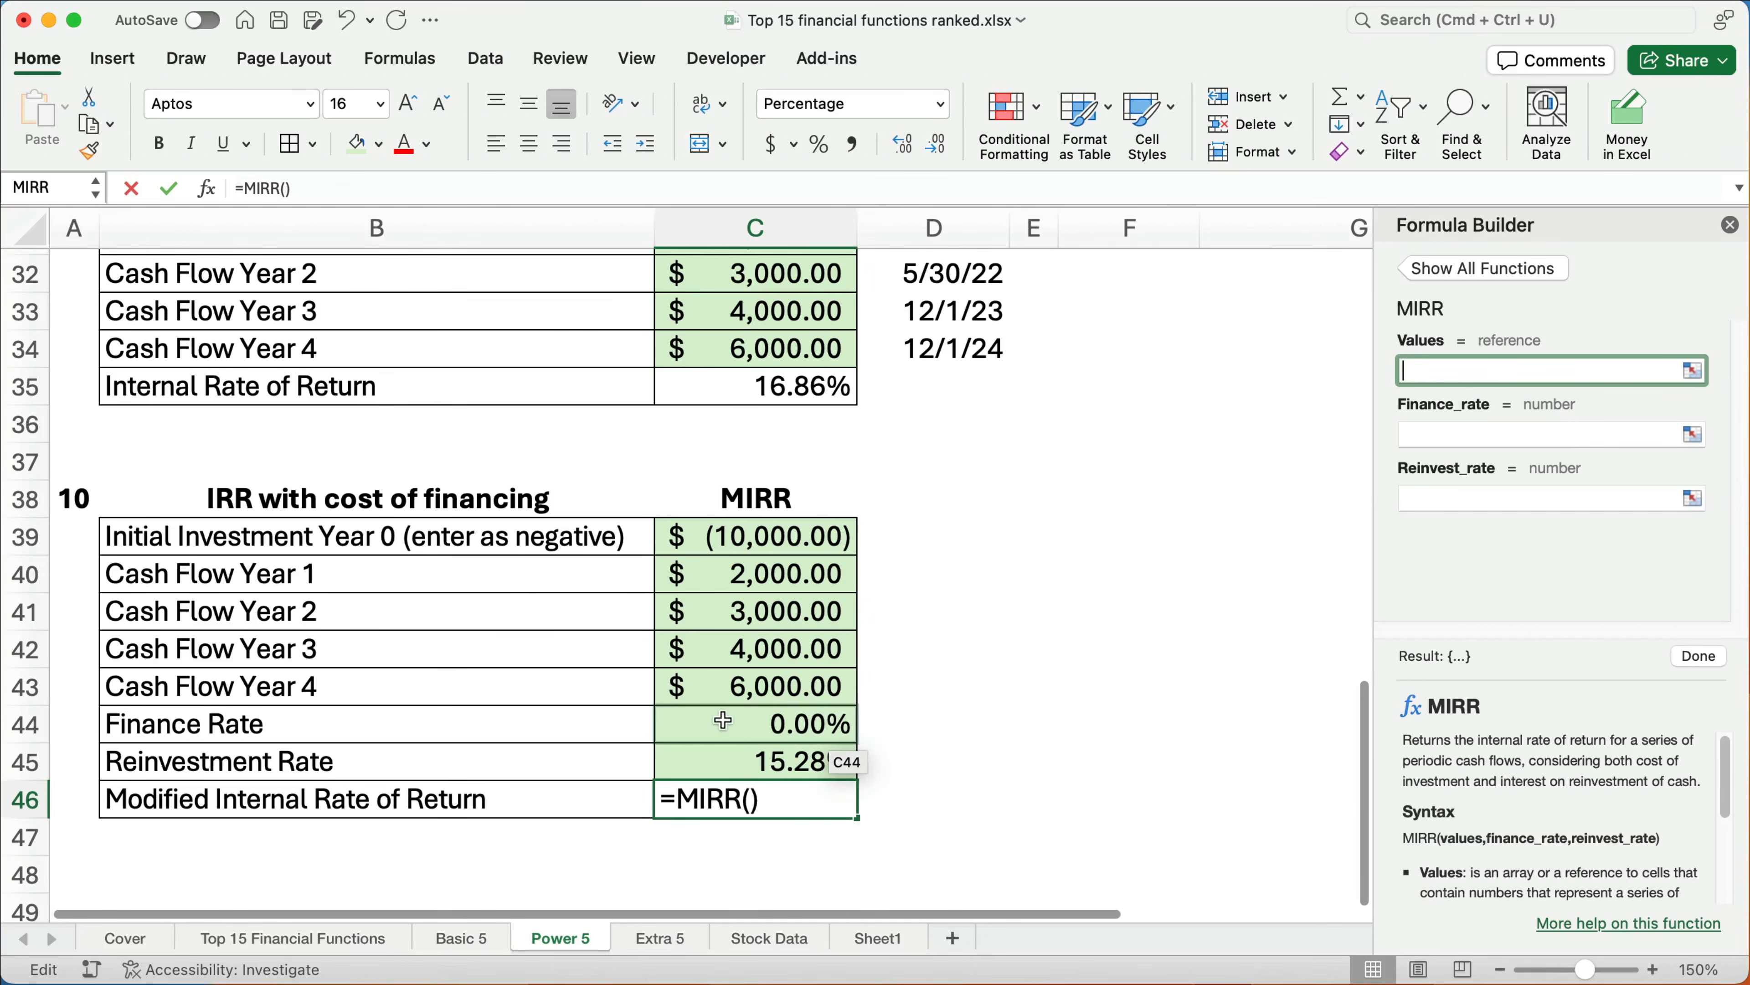
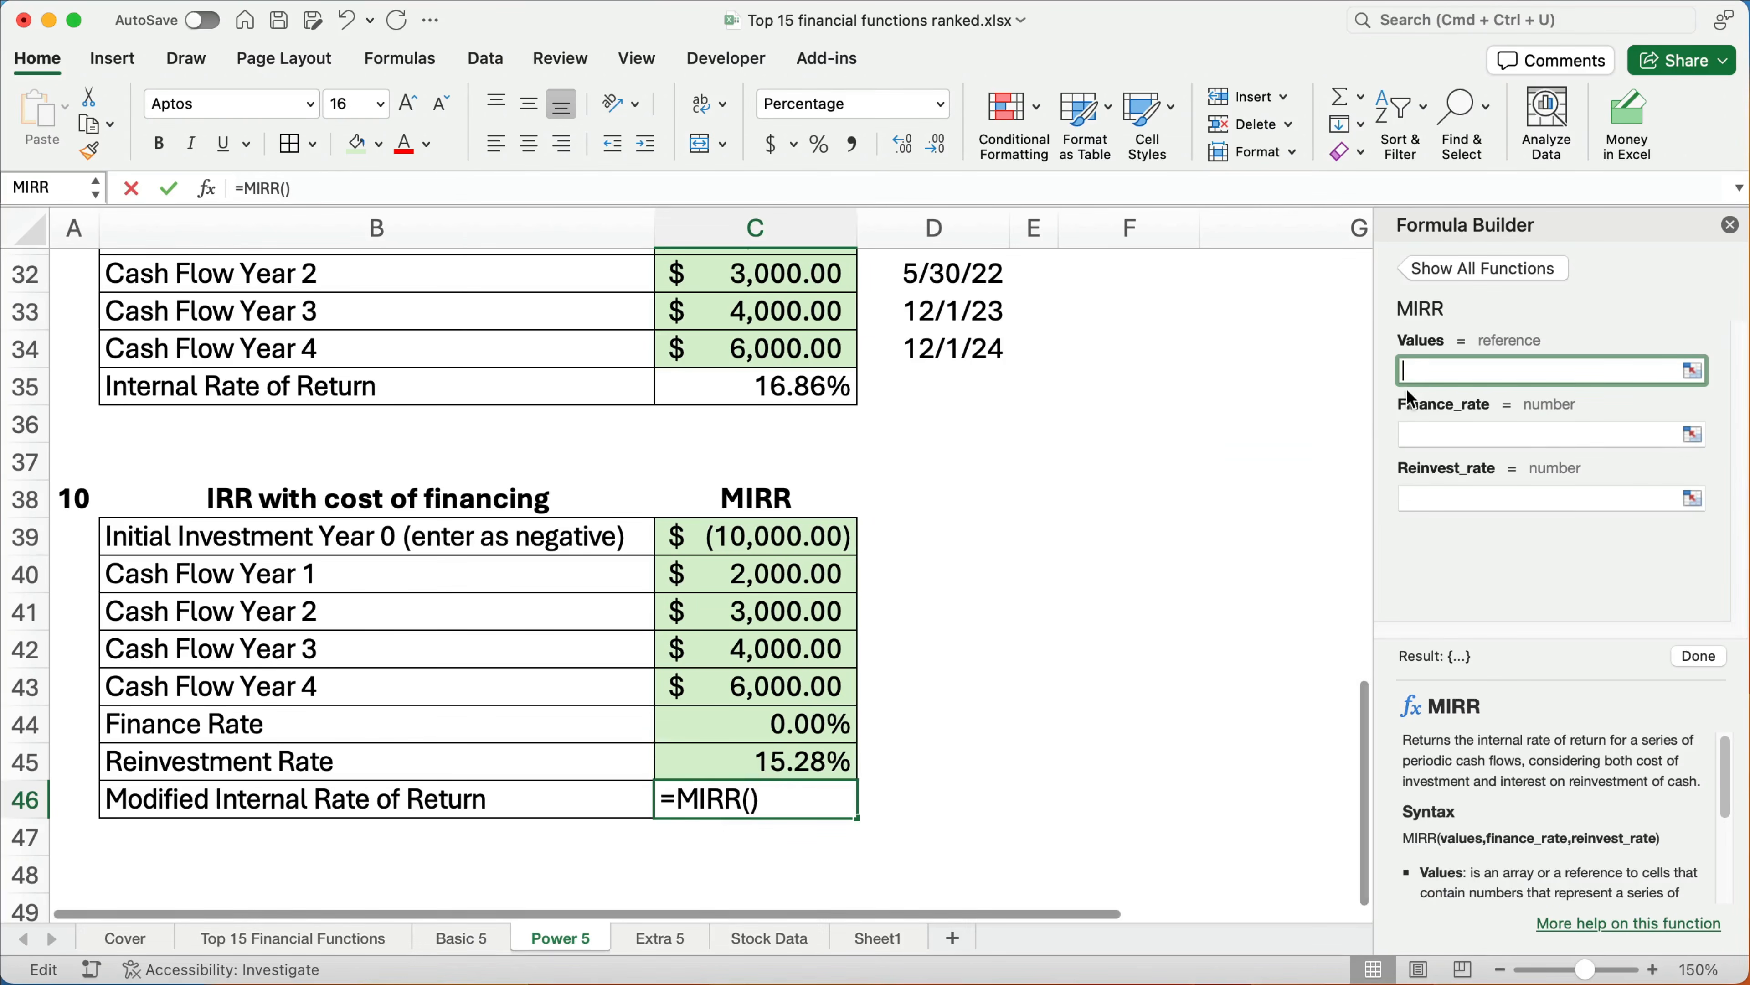
Complete the MIRR function with C39:C43 as the values, C44 as the finance rate and C45 as the reinvestment rate.
drag(827, 537, 838, 690)
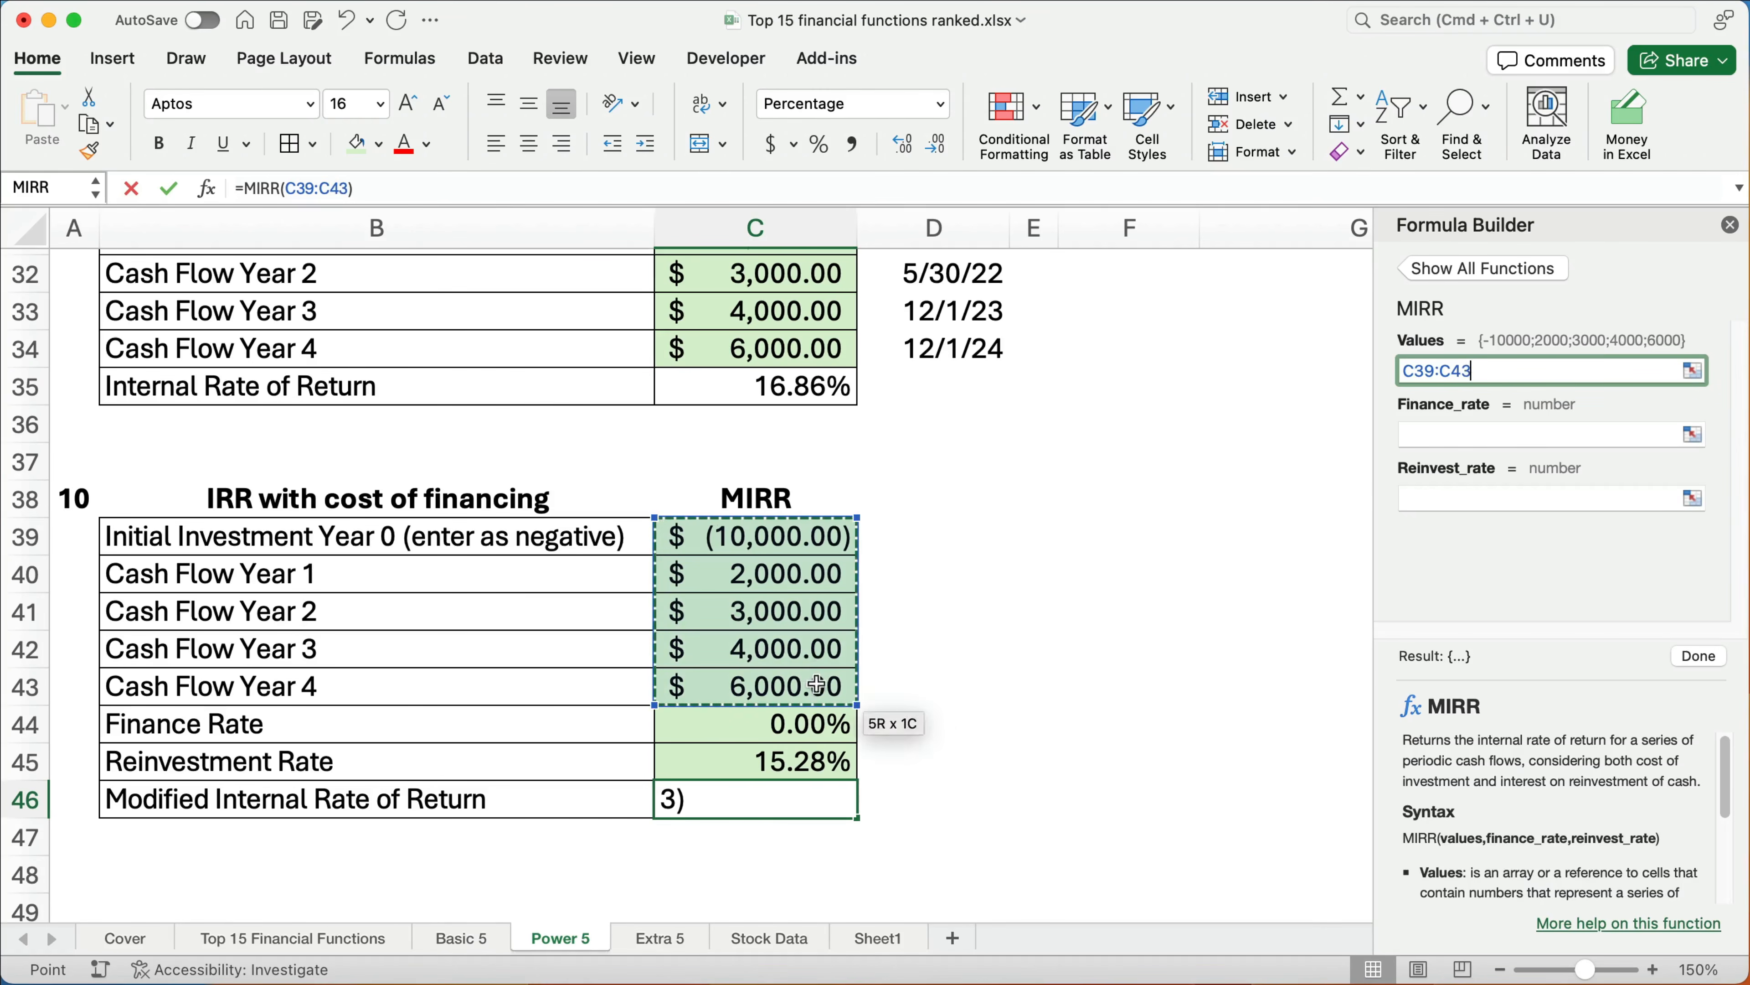
click(1427, 434)
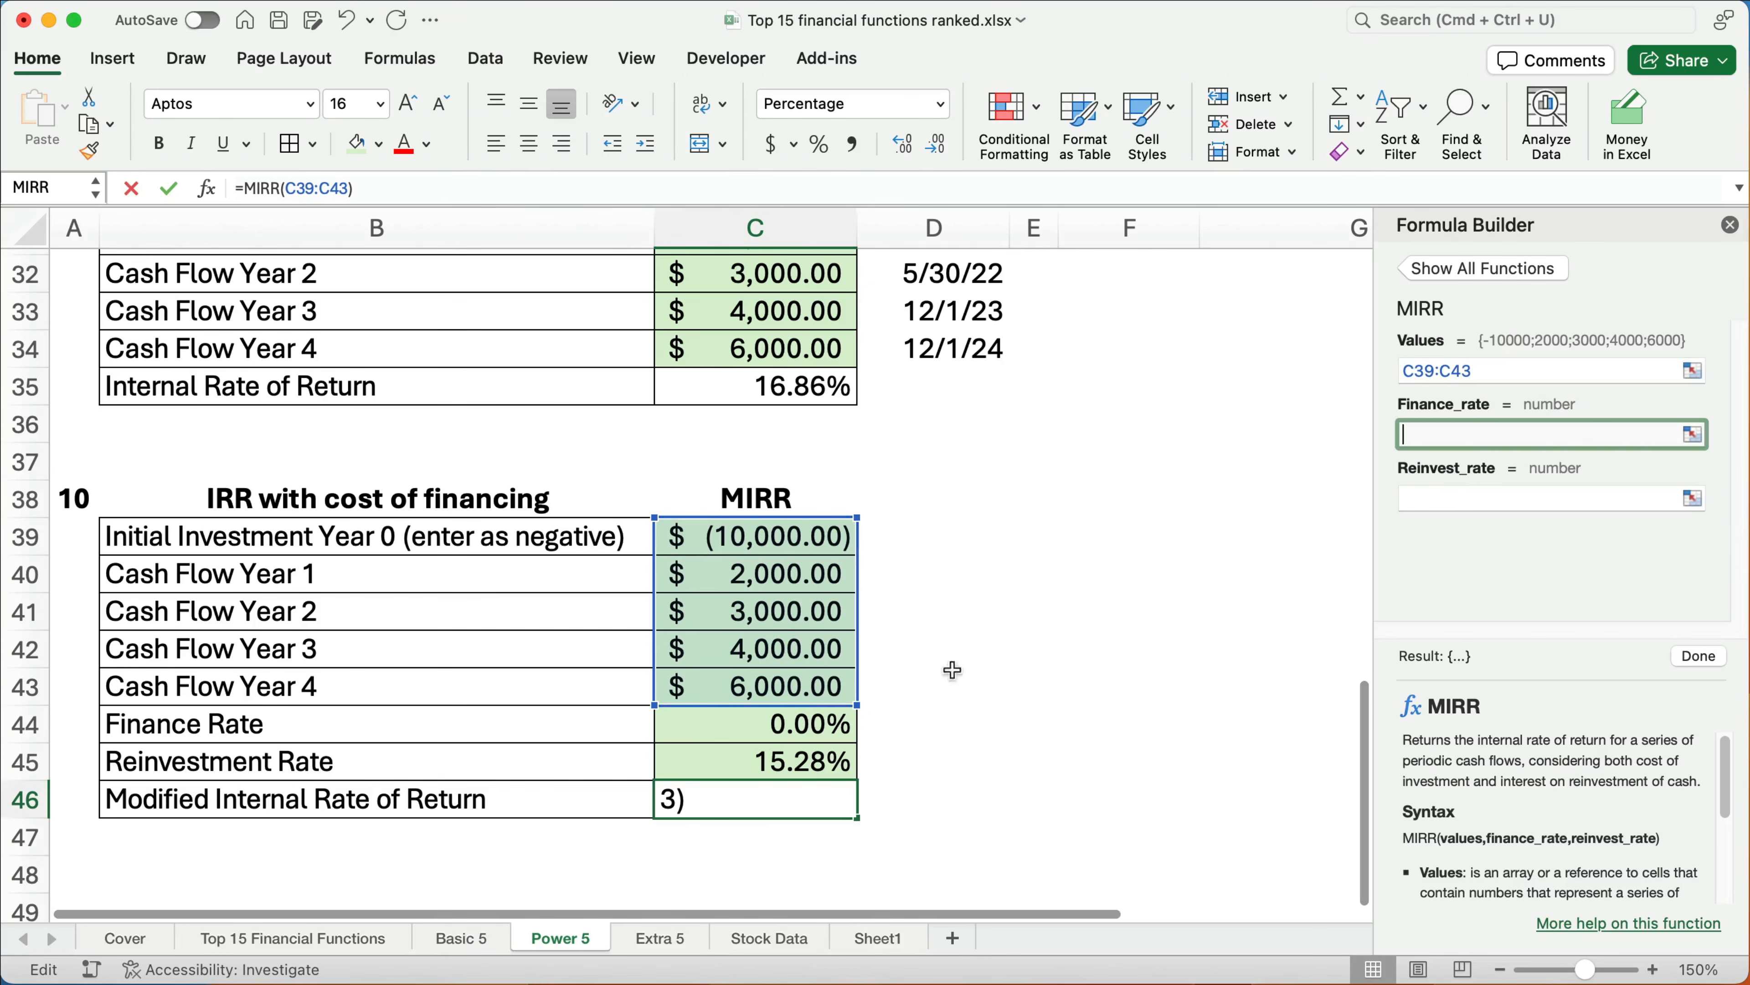
click(824, 721)
click(1427, 486)
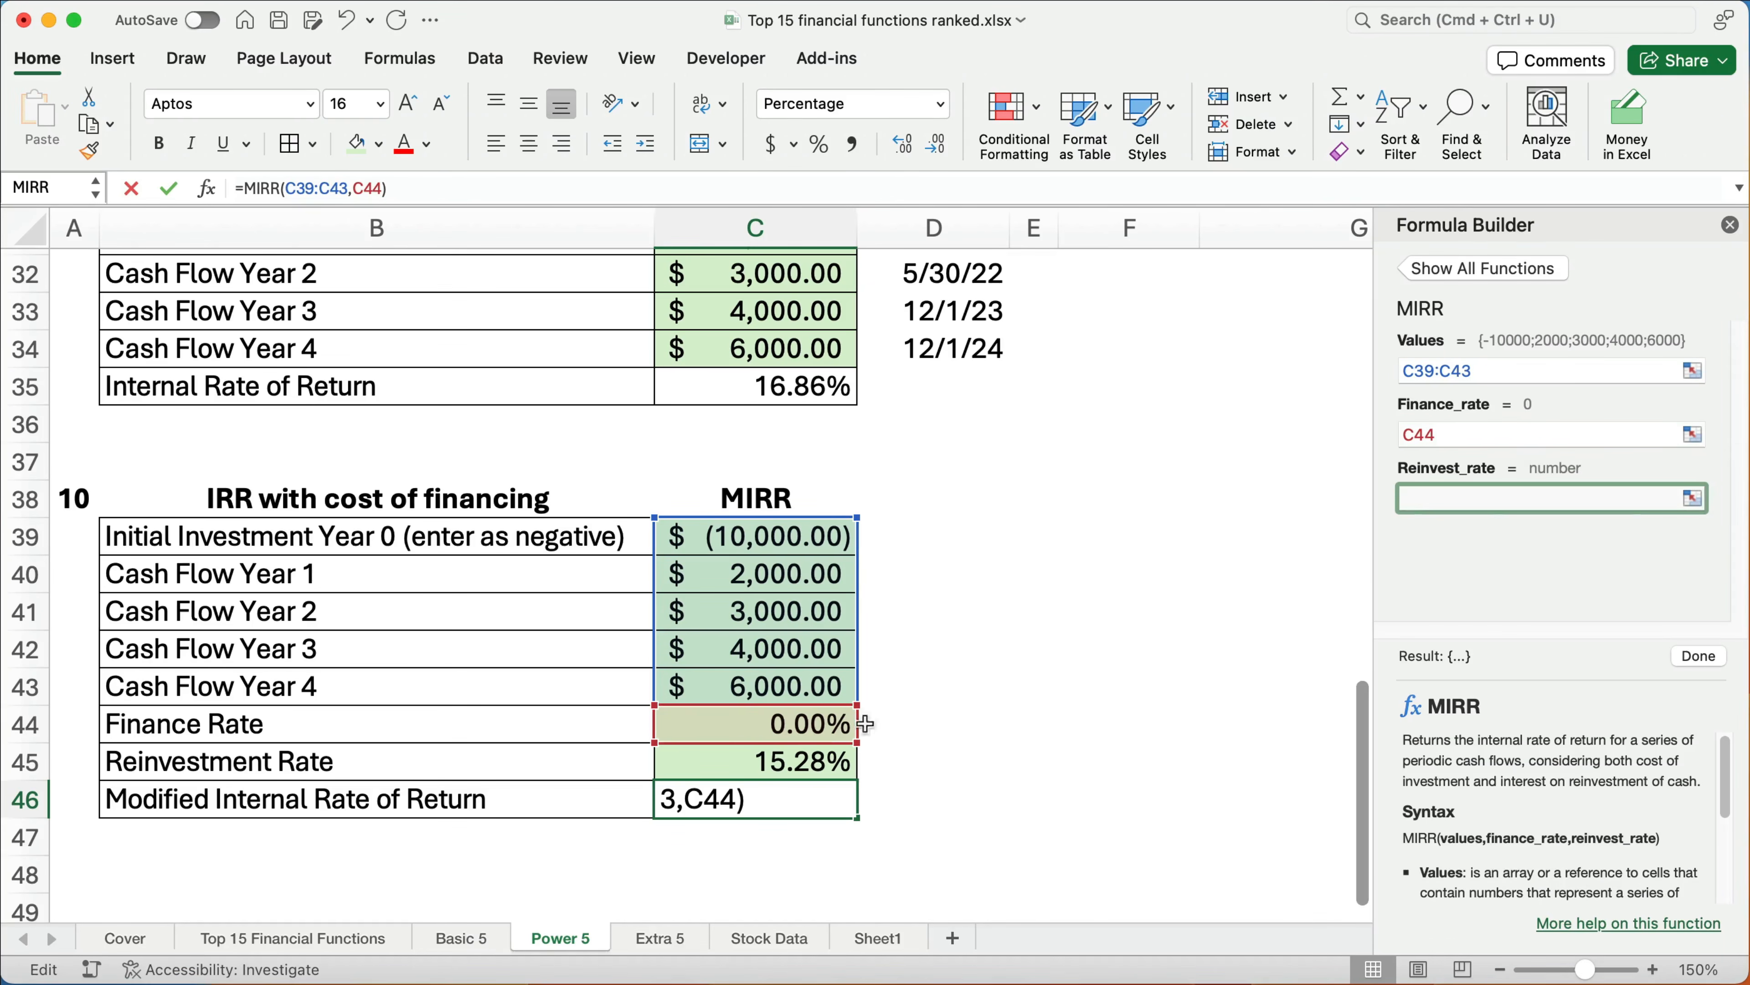
click(809, 759)
click(1691, 653)
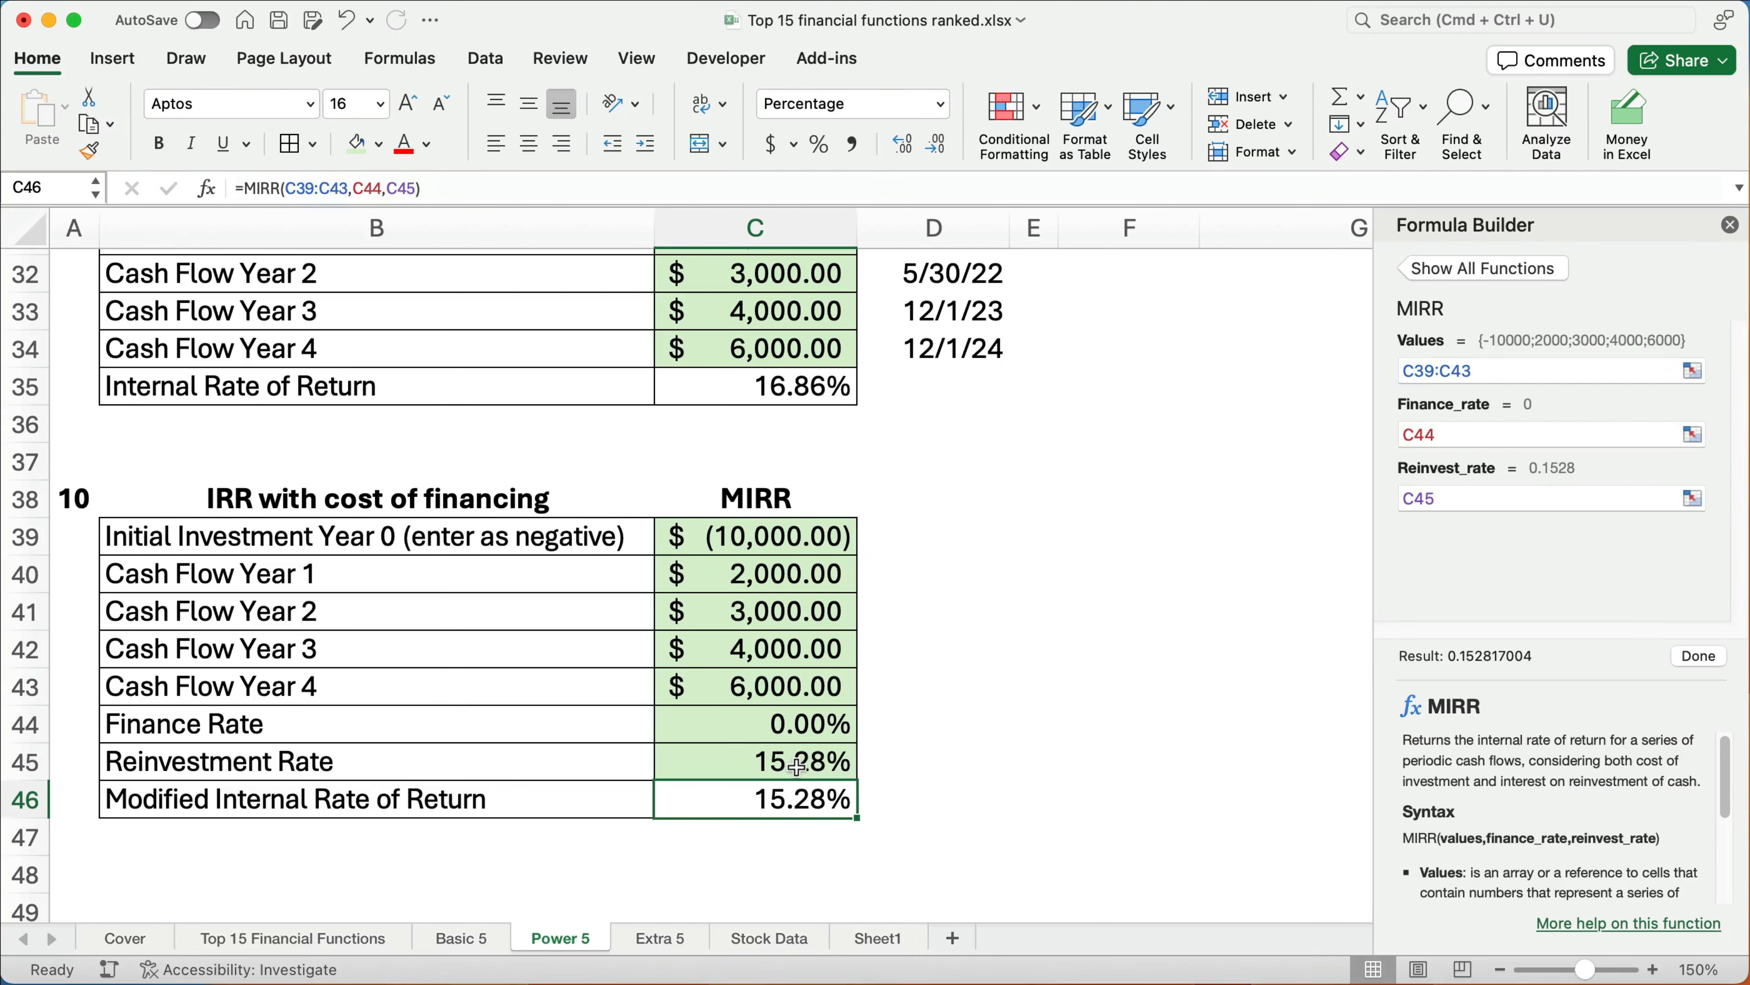
Set the reinvestment rate in C45 to 3% and the finance rate in C44 to 8%, and check the MIRR formula in C46.
click(798, 764)
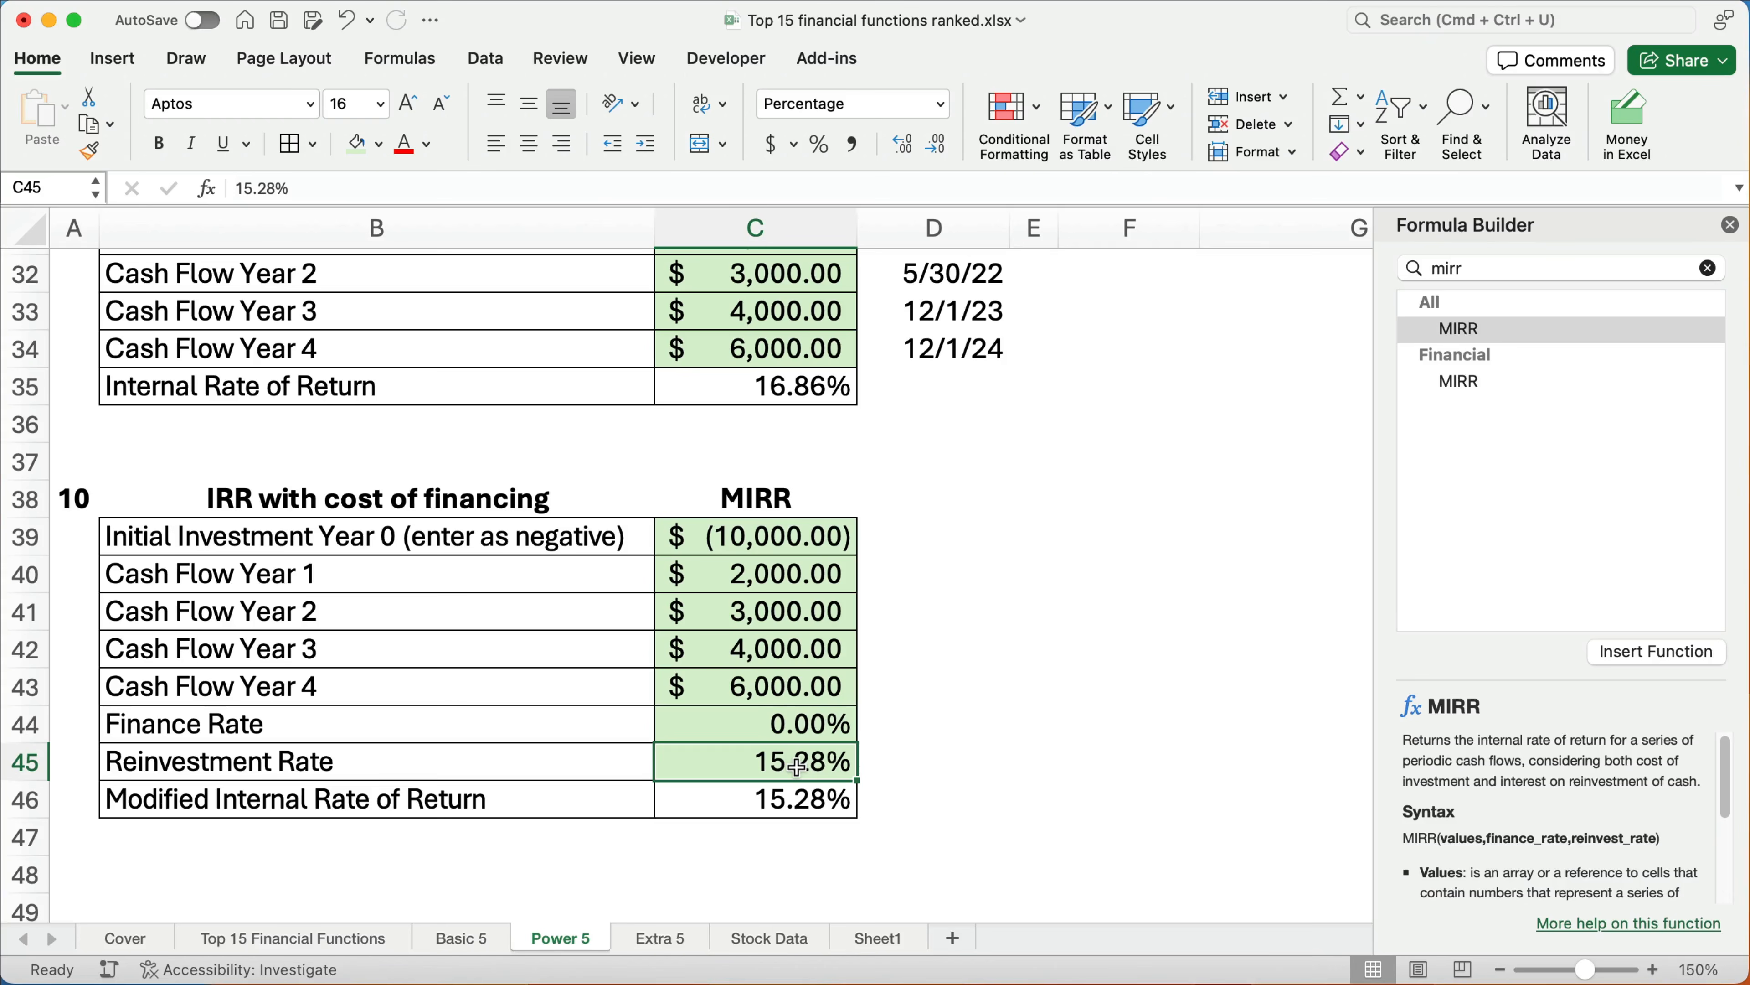
click(786, 729)
click(807, 758)
text(3%)
key(Up)
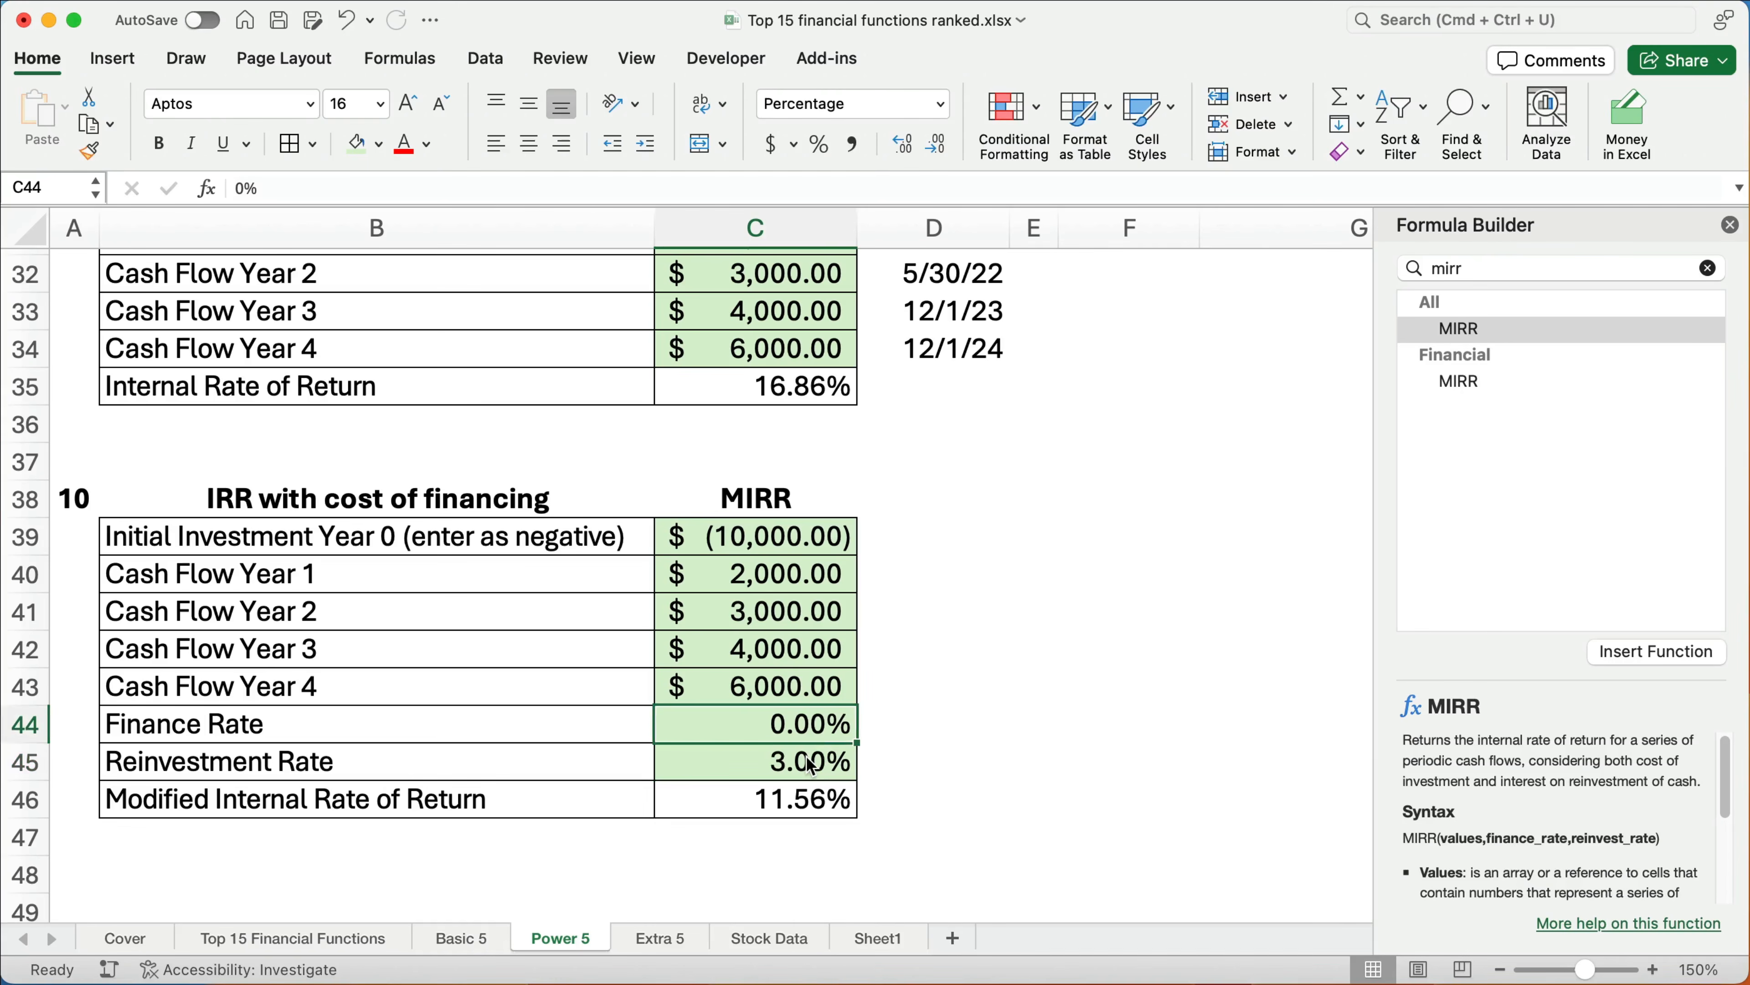
text(1)
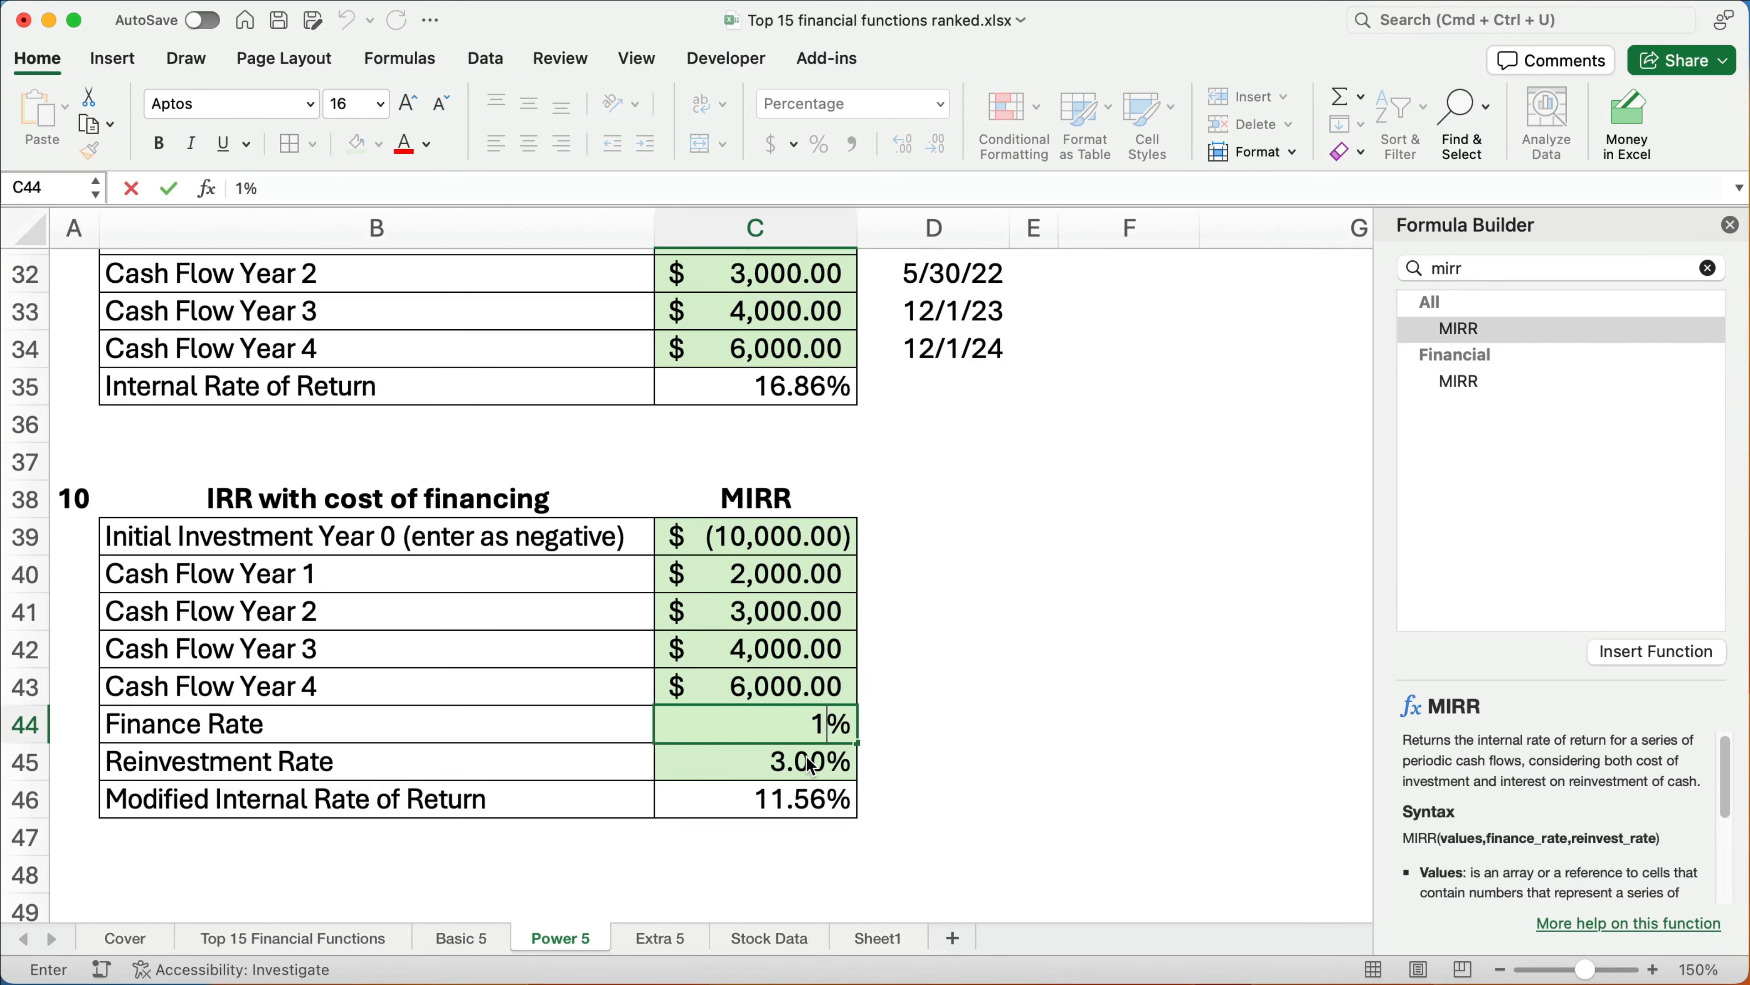
key(BackSpace)
text(8)
key(Return)
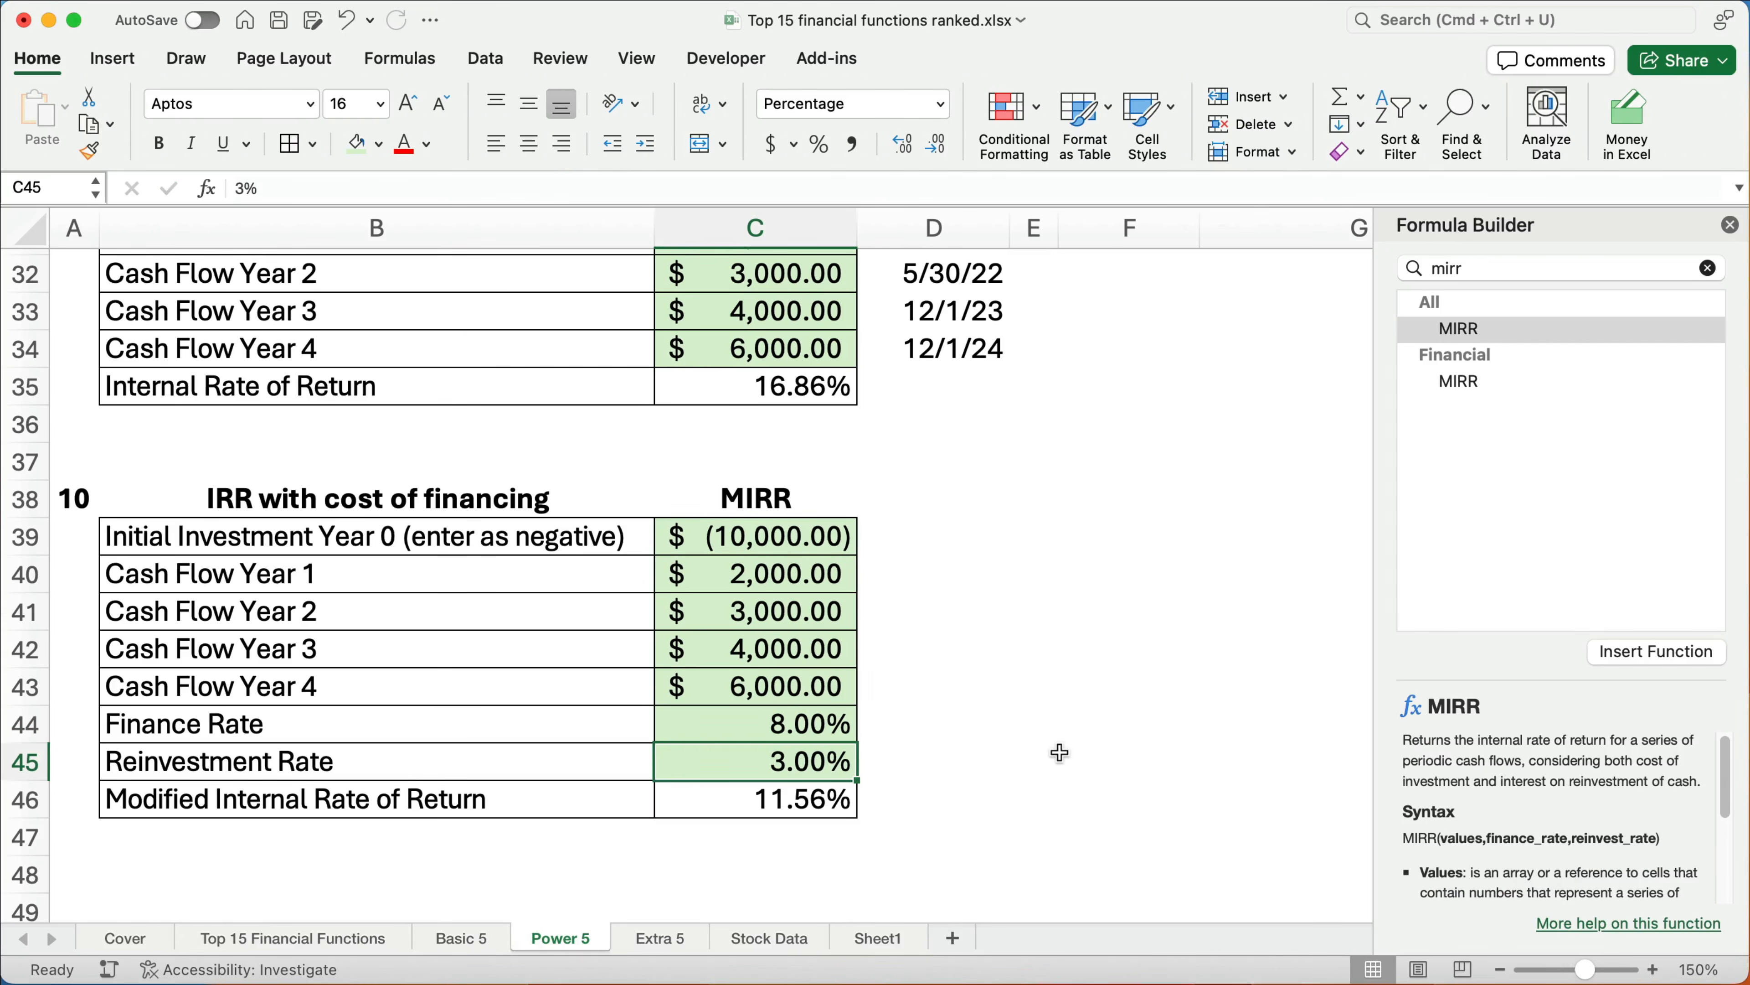
click(792, 801)
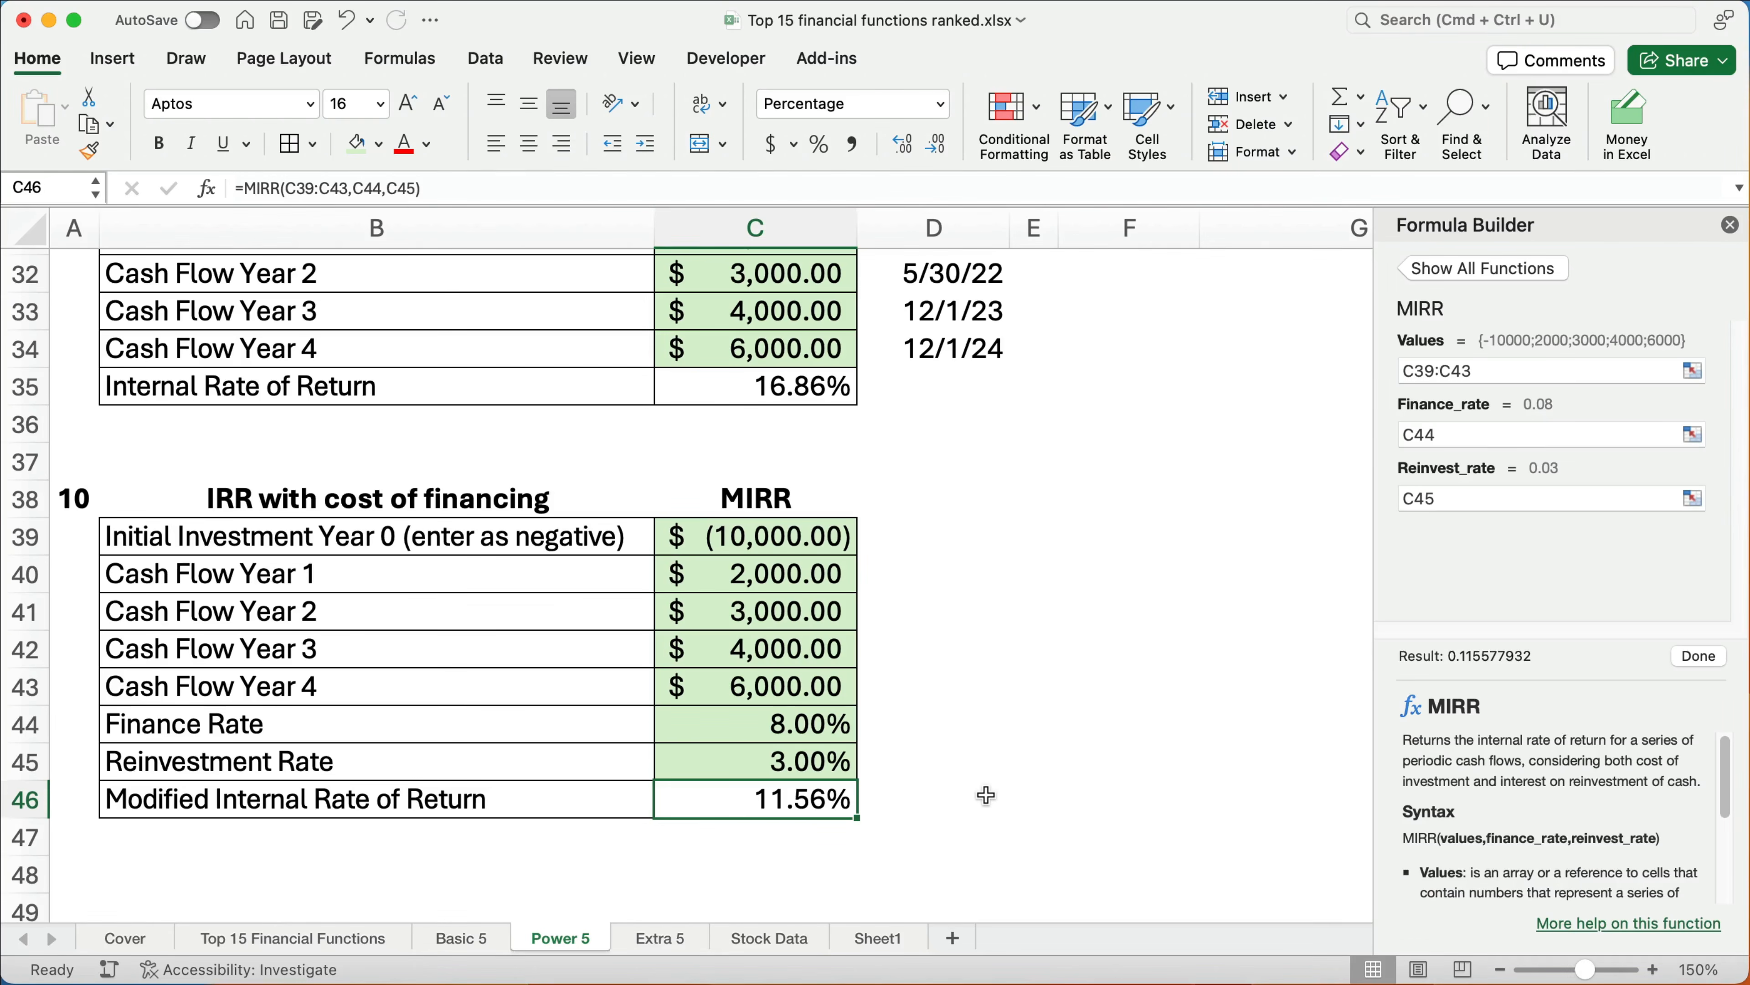
Switch to the Extra 5 worksheet and review the present value and the Year 1 to Year 4 rates of the Future Value Schedule.
click(669, 942)
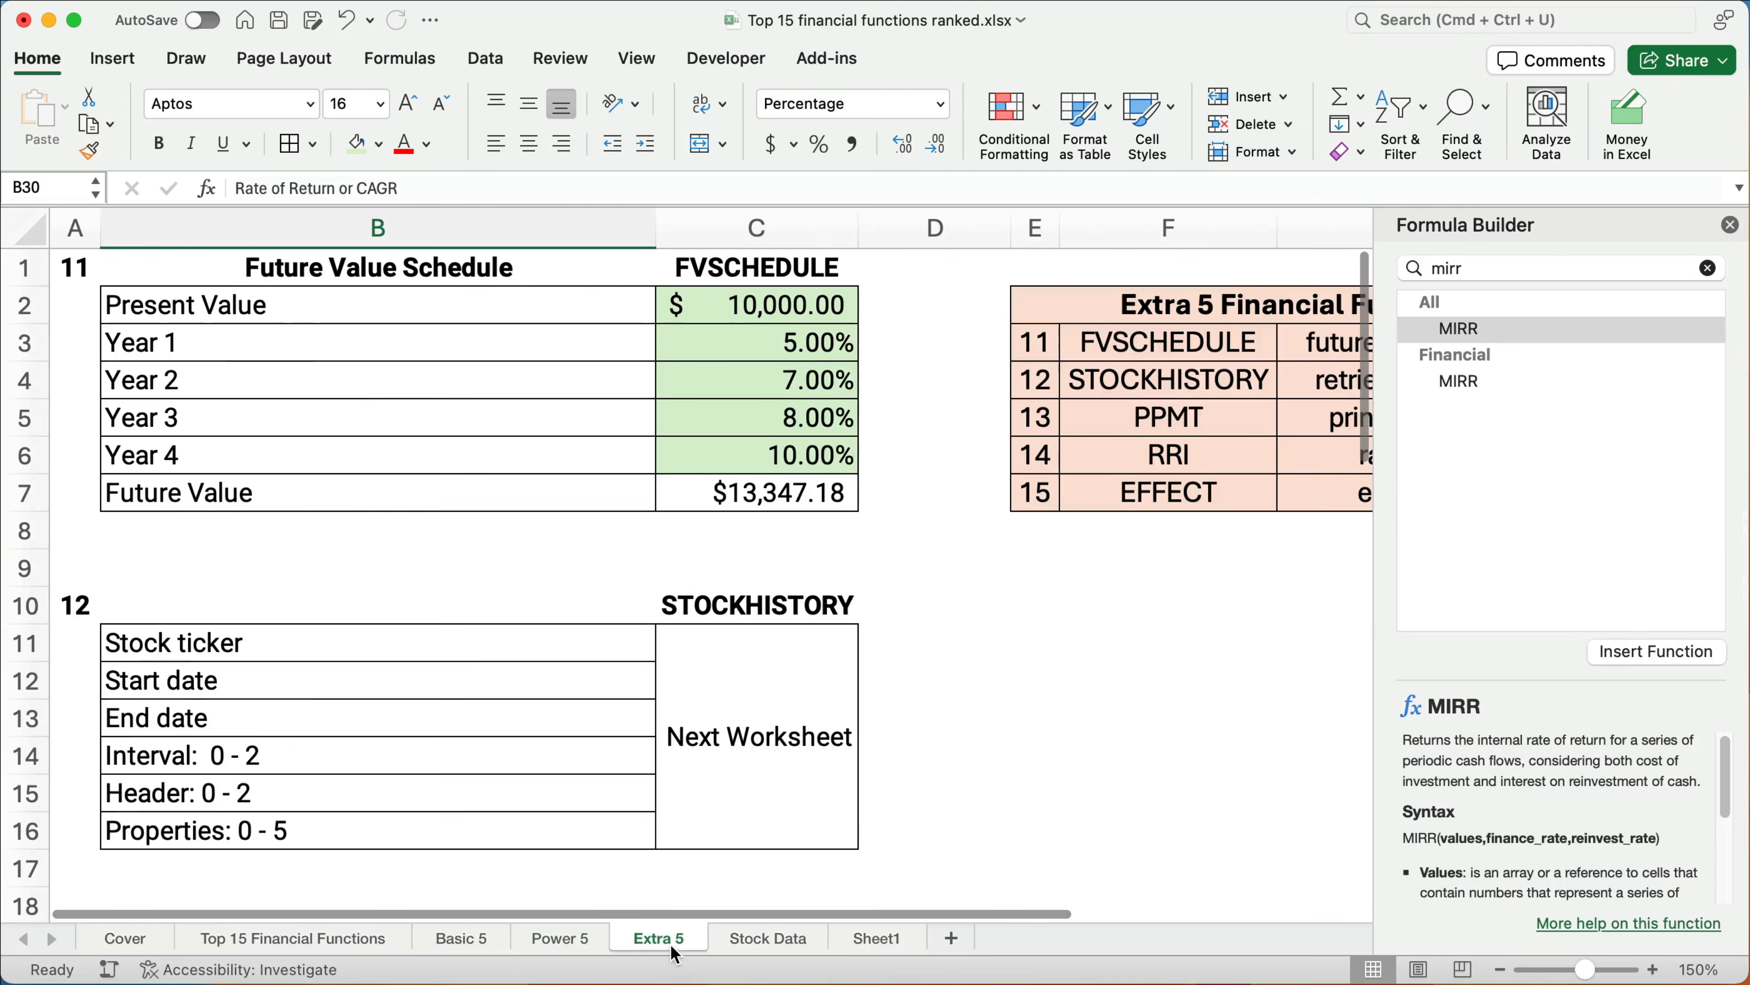
click(1731, 224)
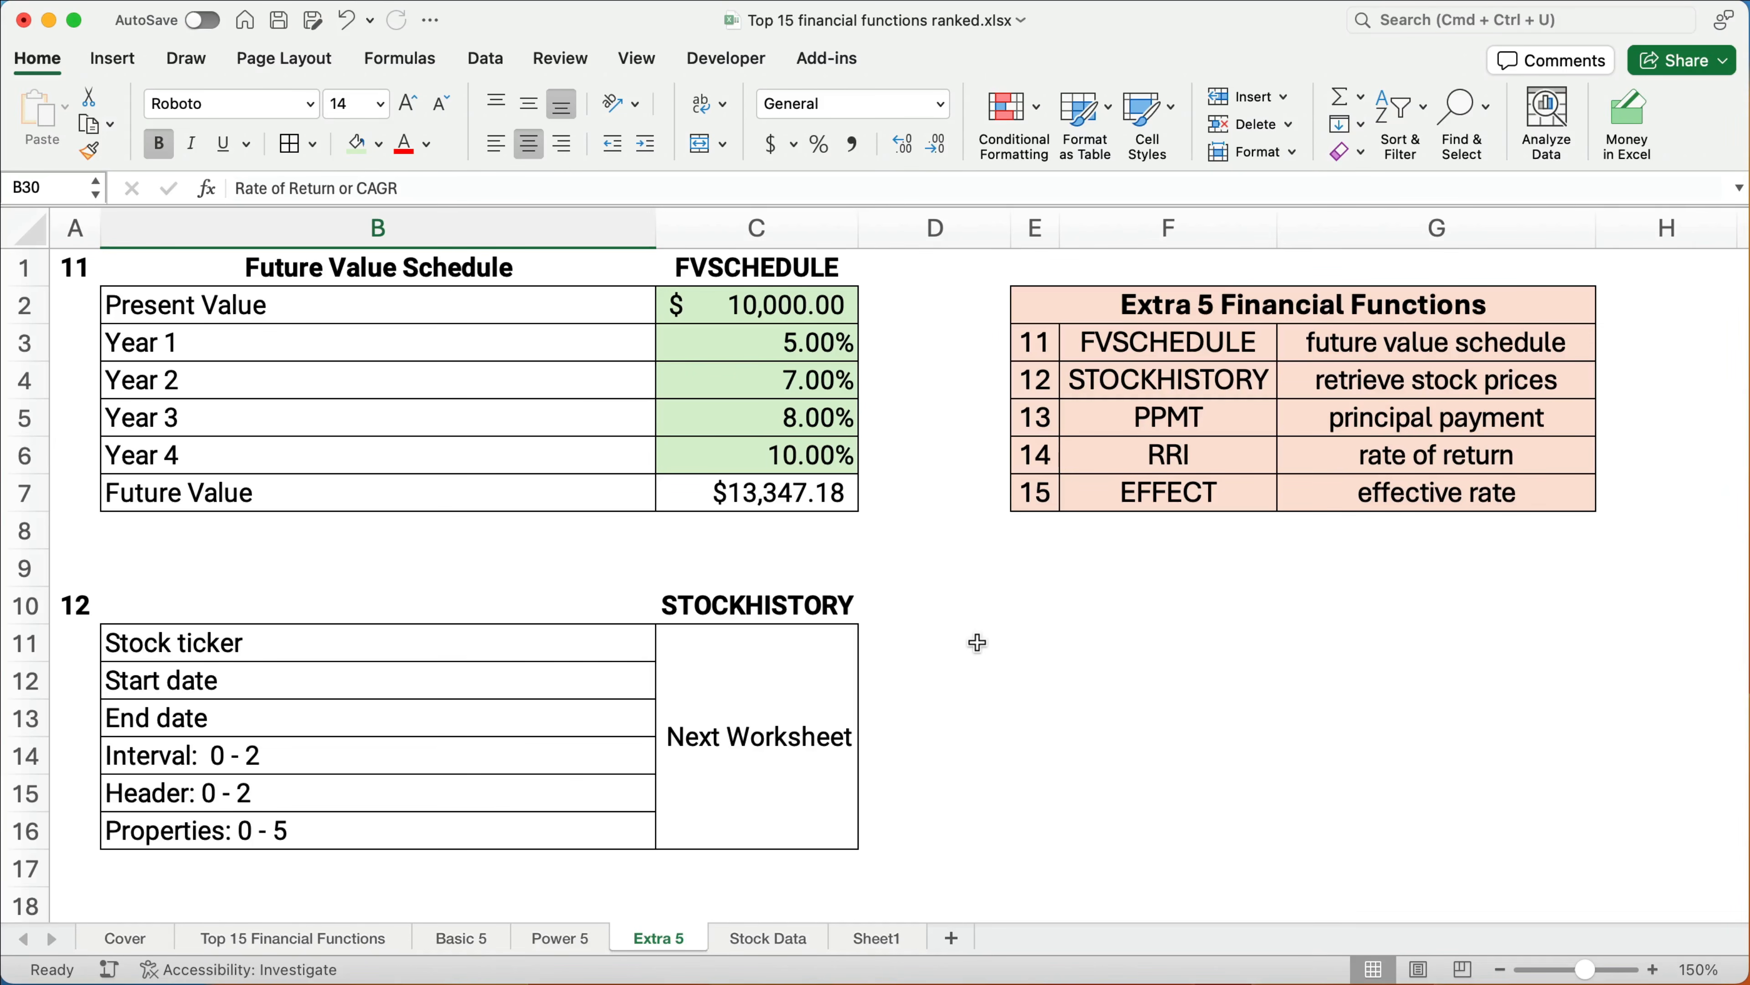
click(755, 298)
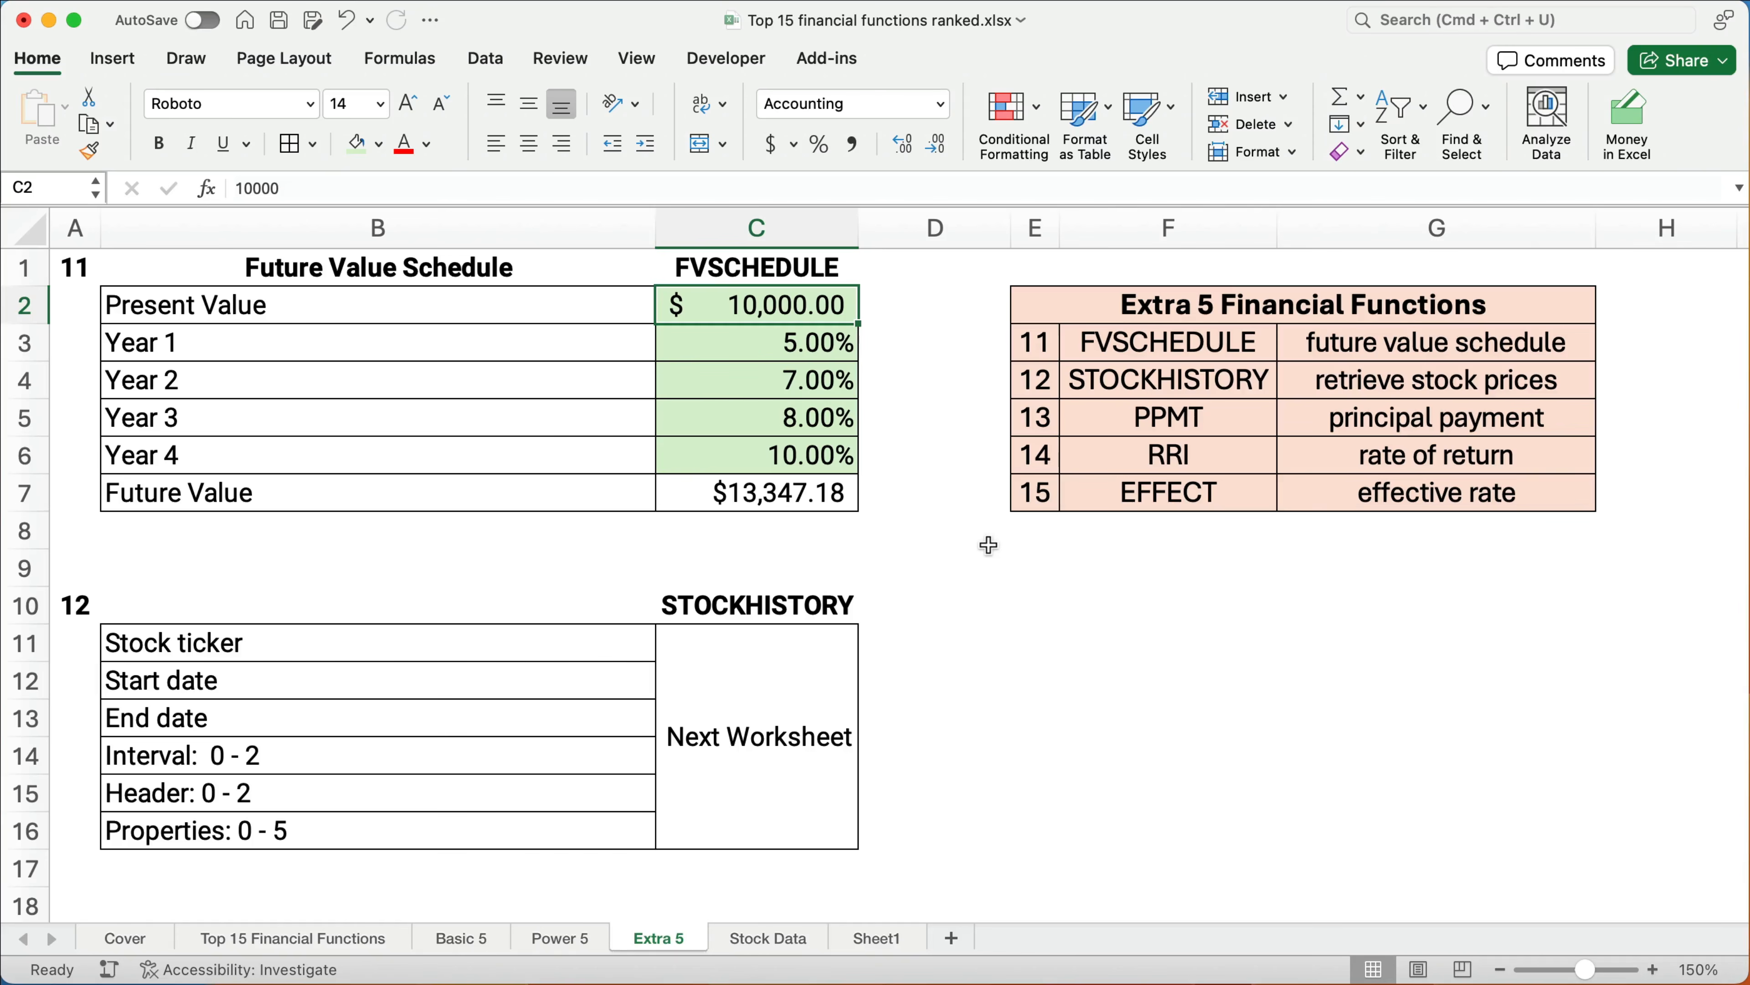
click(770, 343)
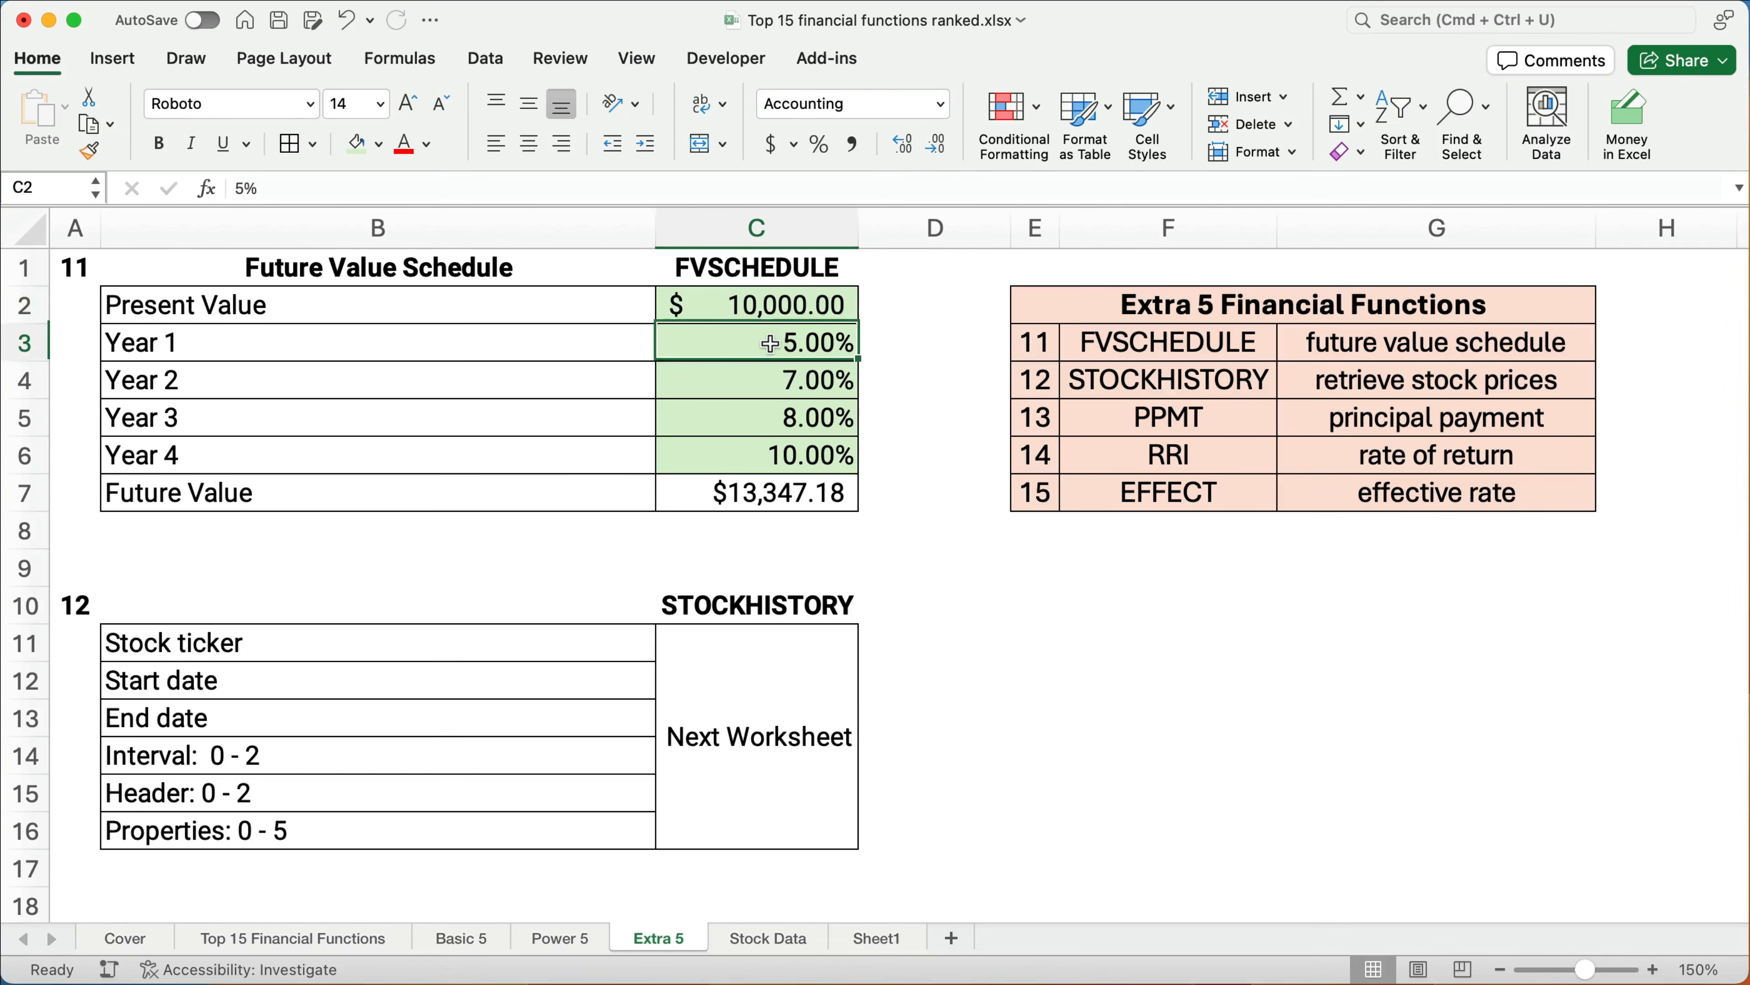
click(727, 383)
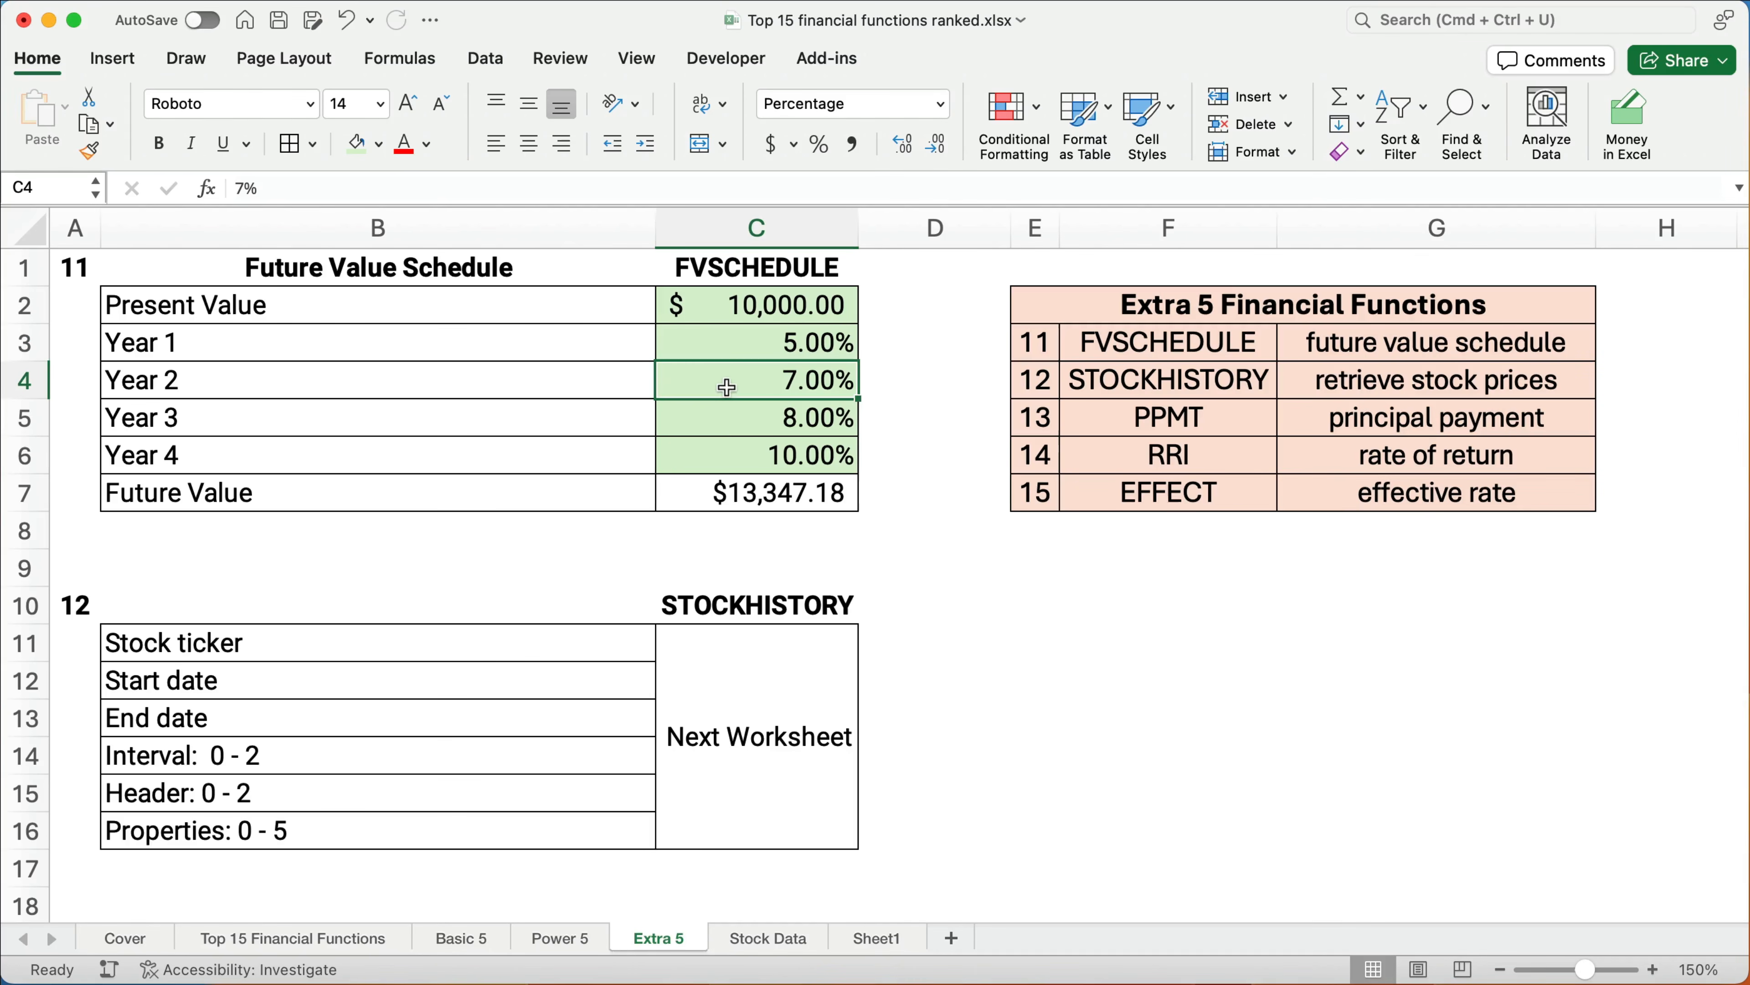
click(736, 429)
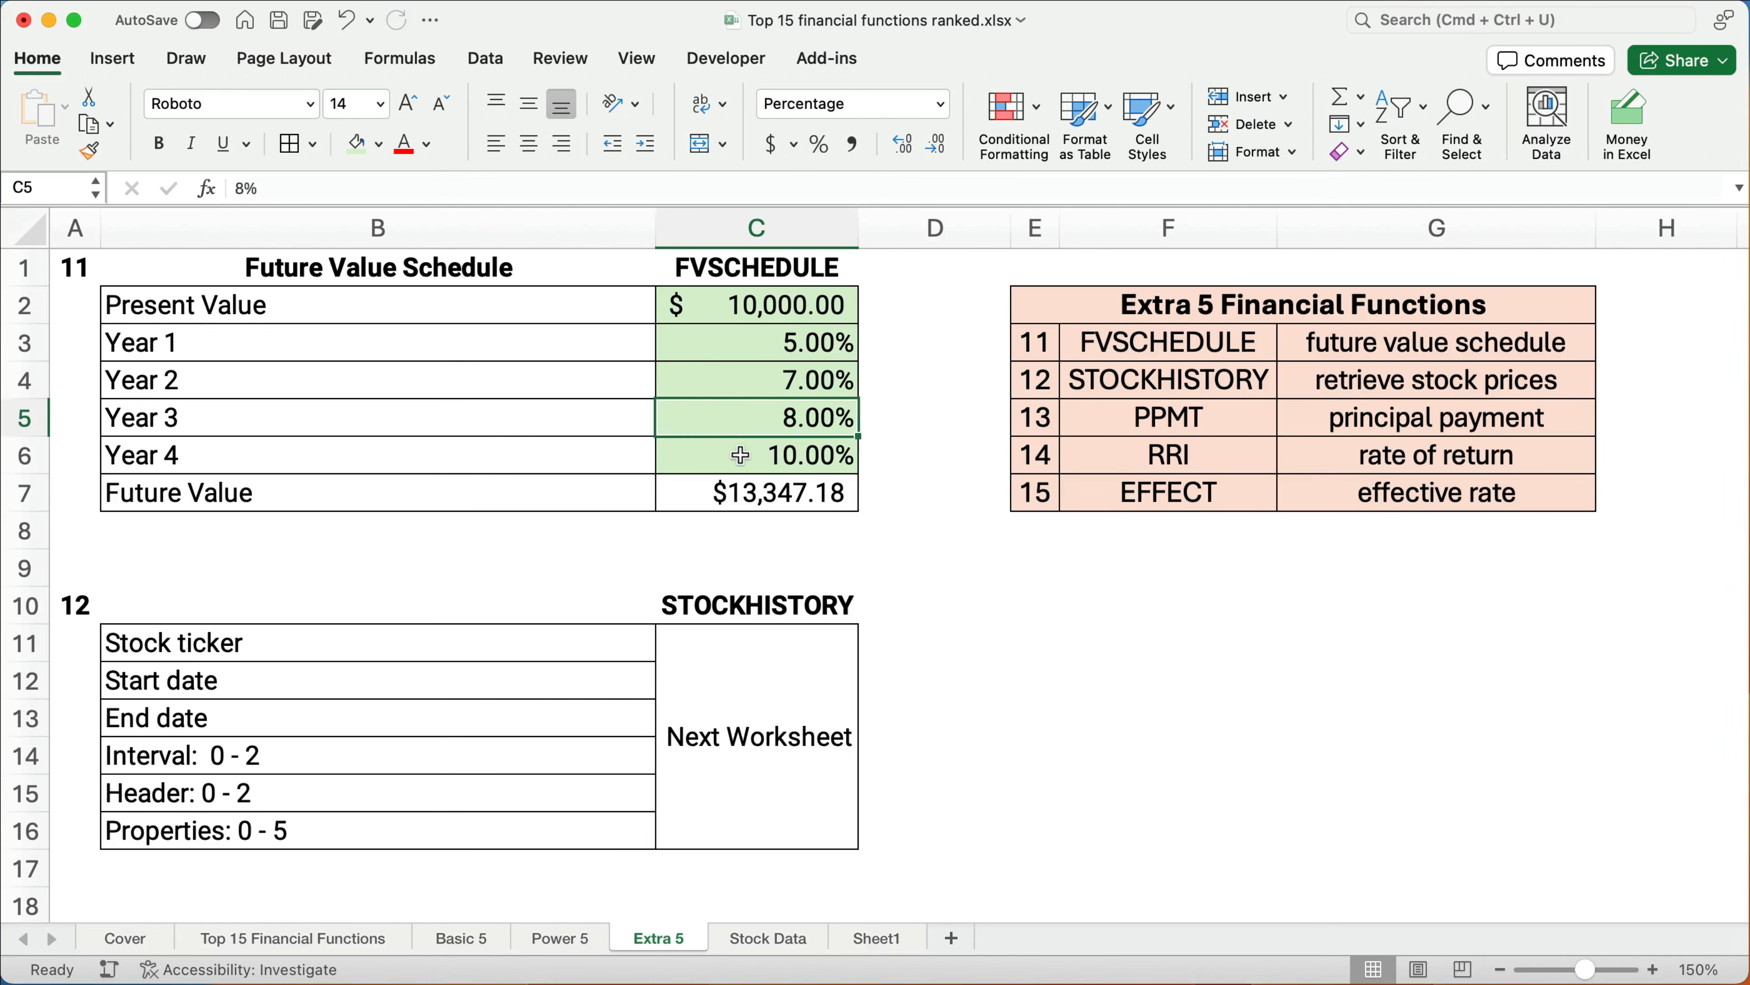
click(740, 453)
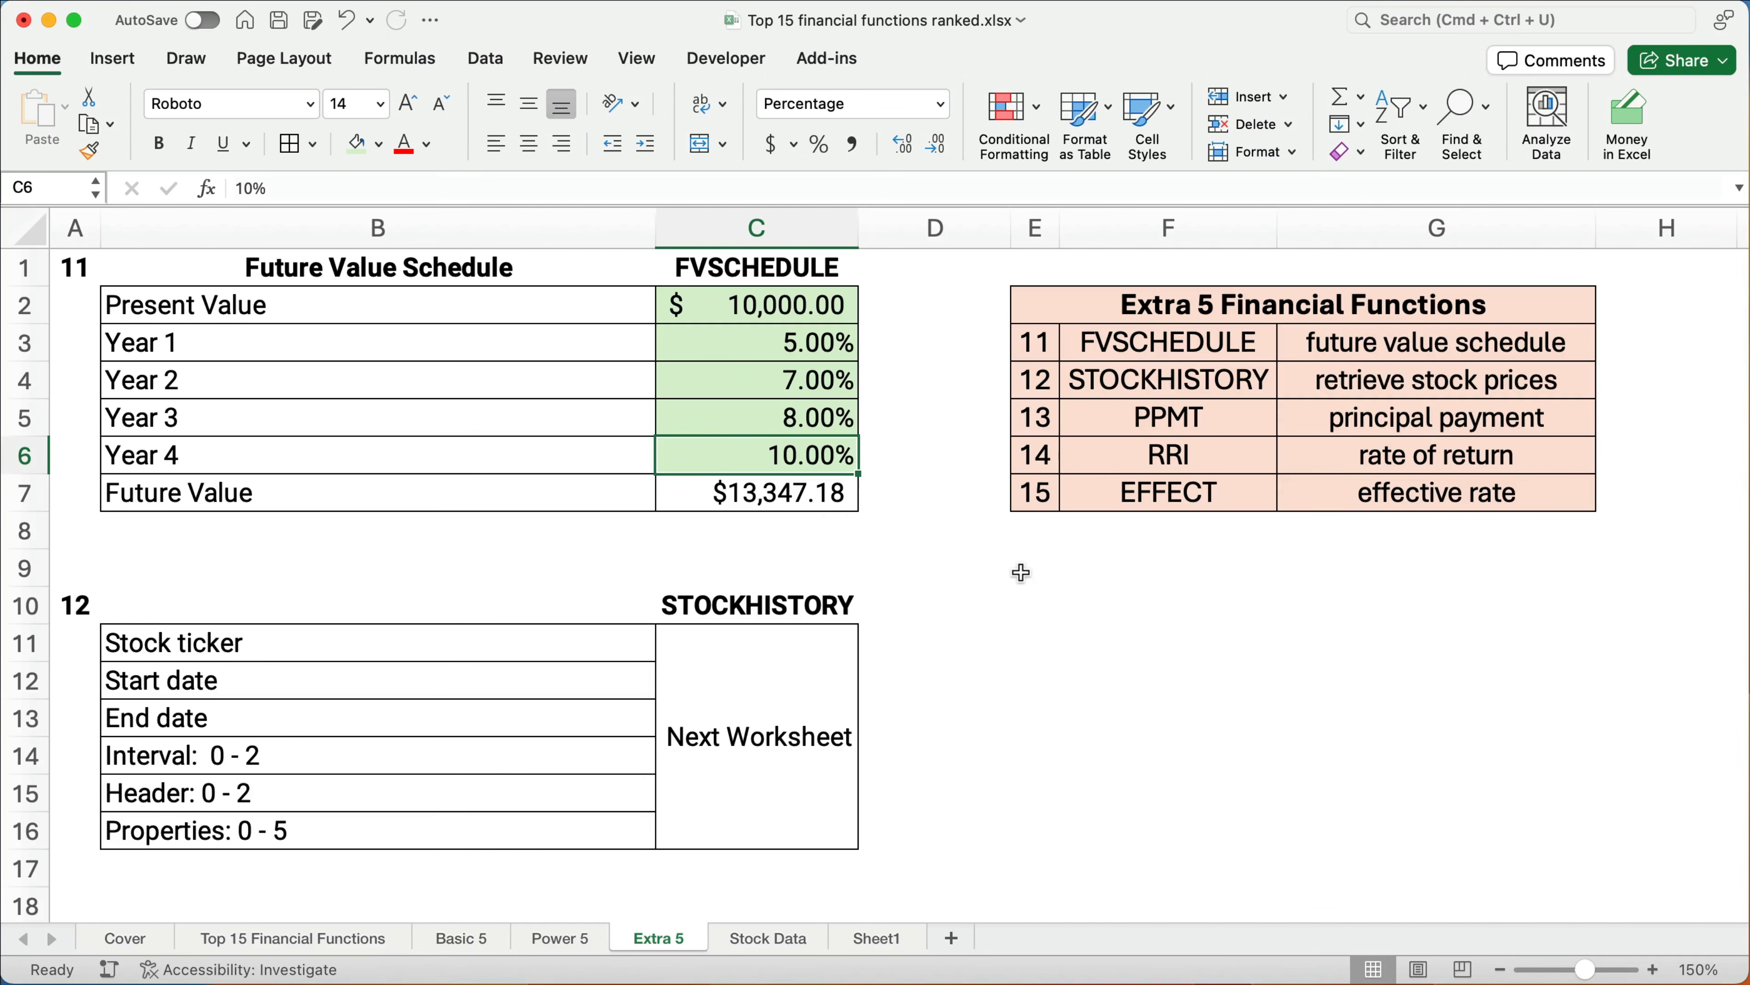
Clear the Future Value cell C7 and insert the FVSCHEDULE function there by searching the Formula Builder for fvs.
click(758, 495)
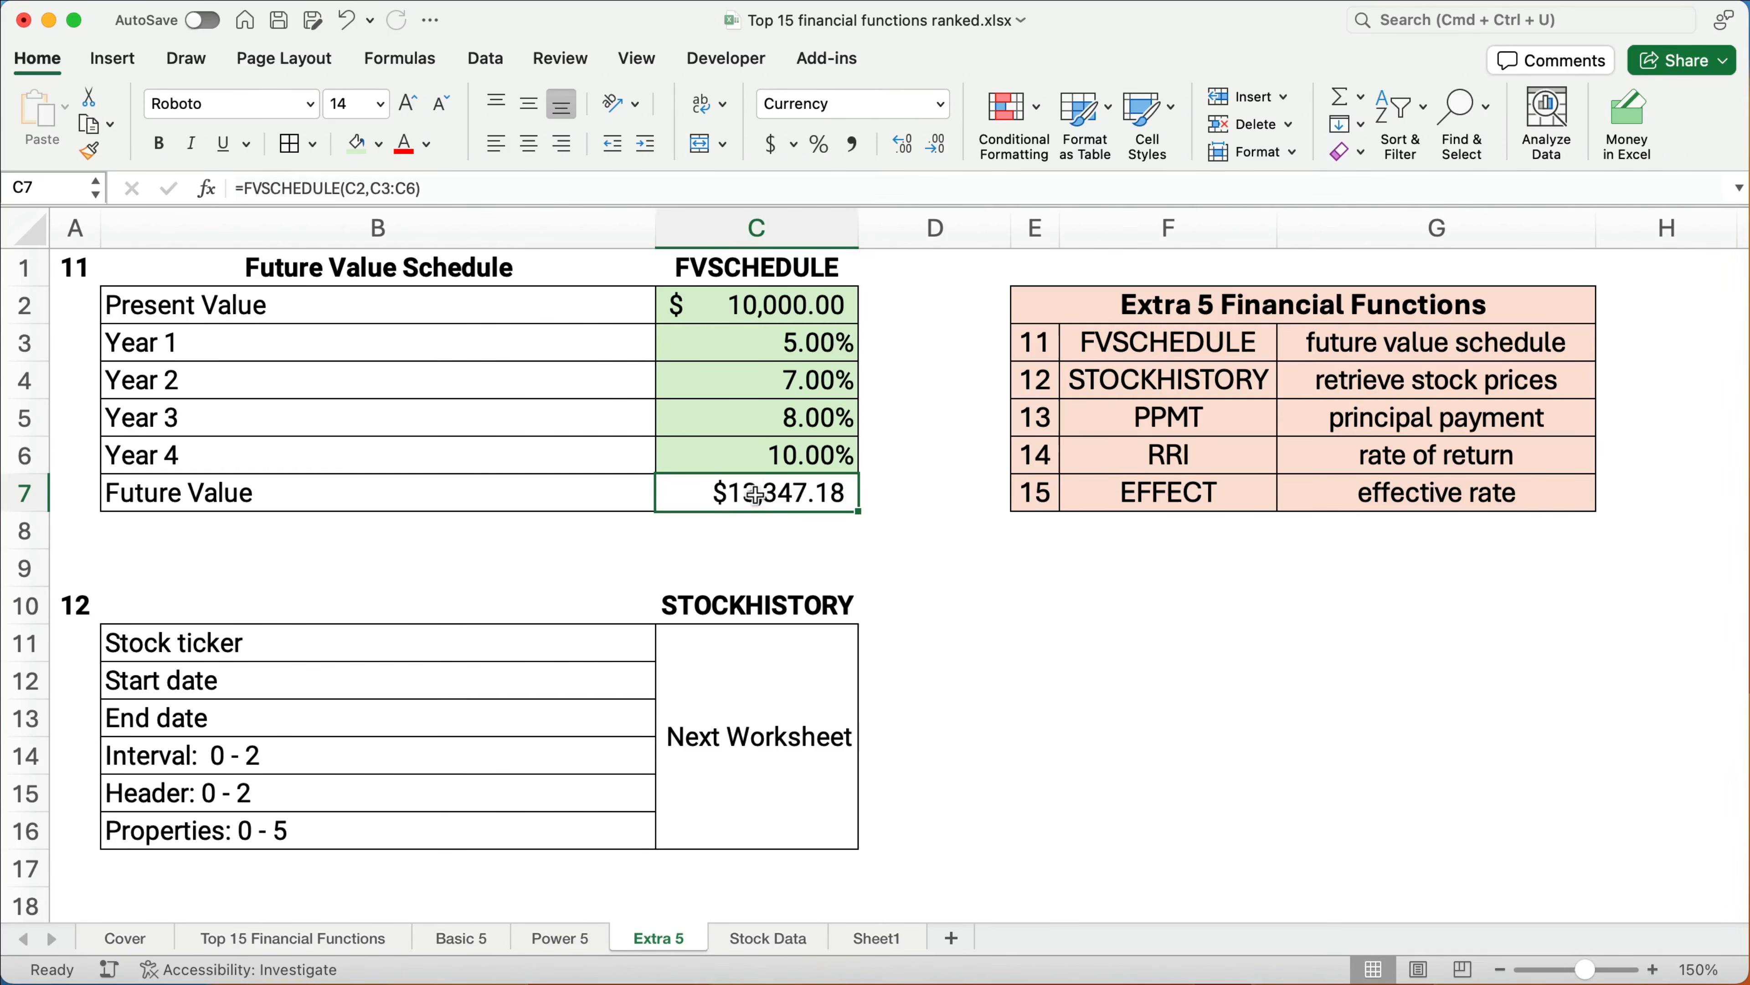
key(super+z)
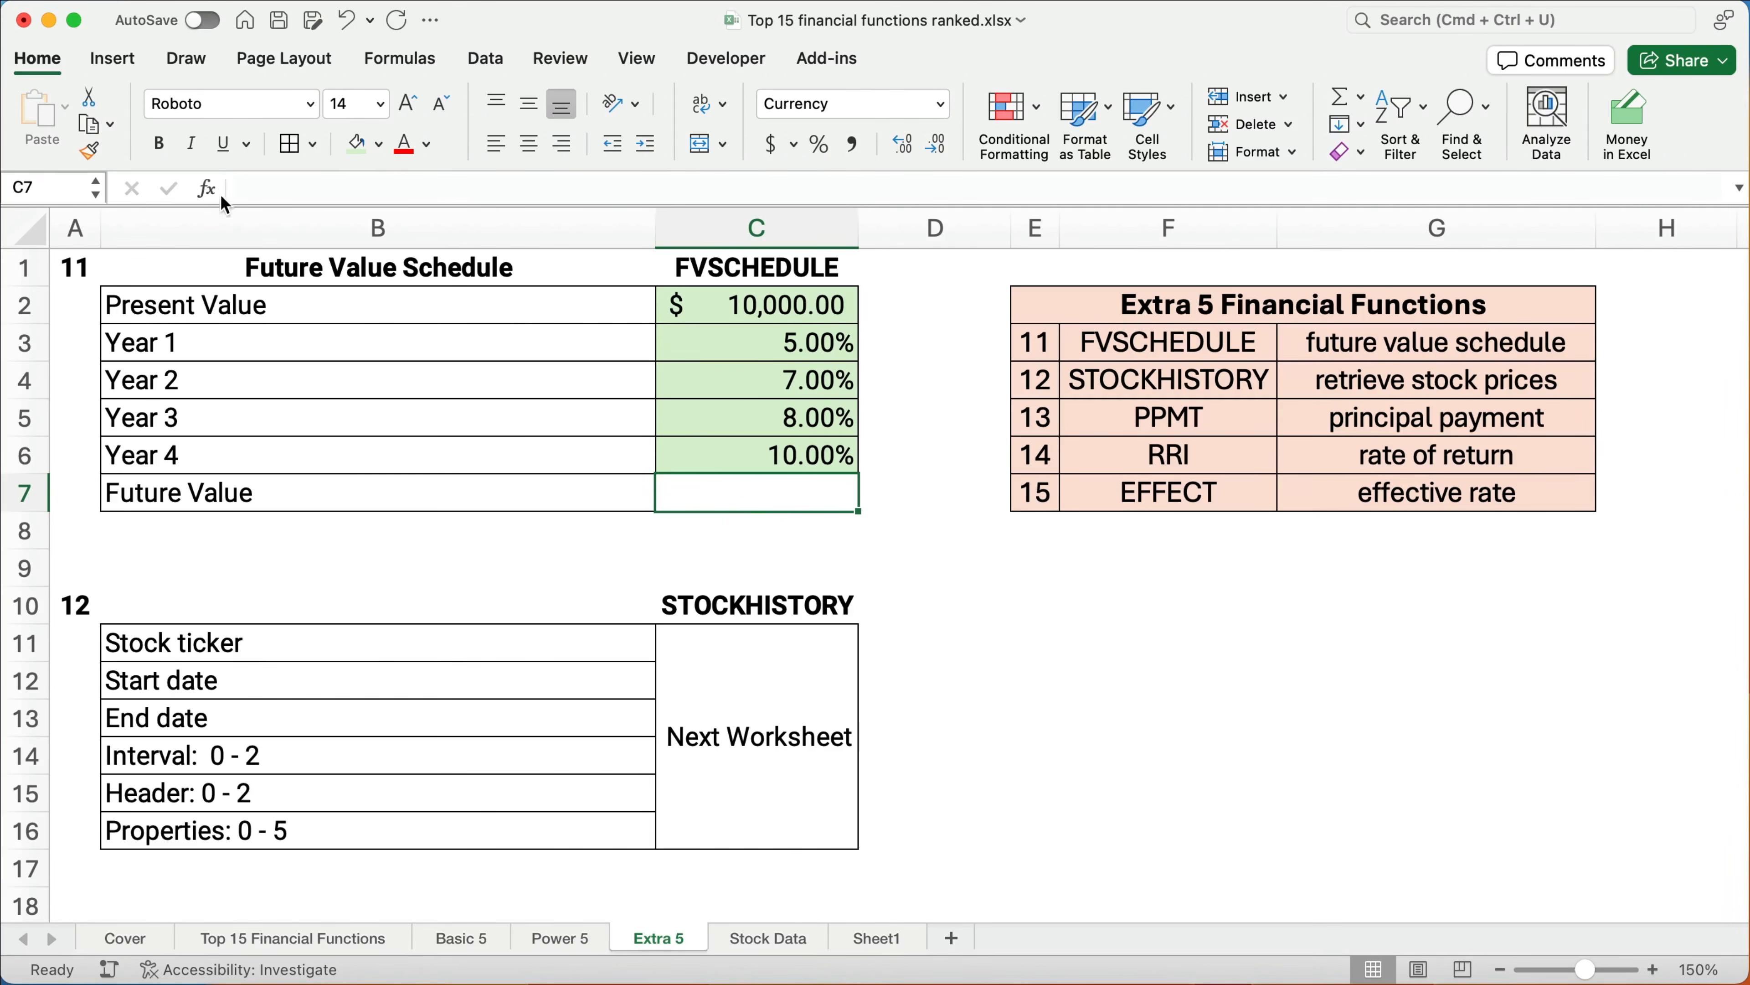
click(206, 188)
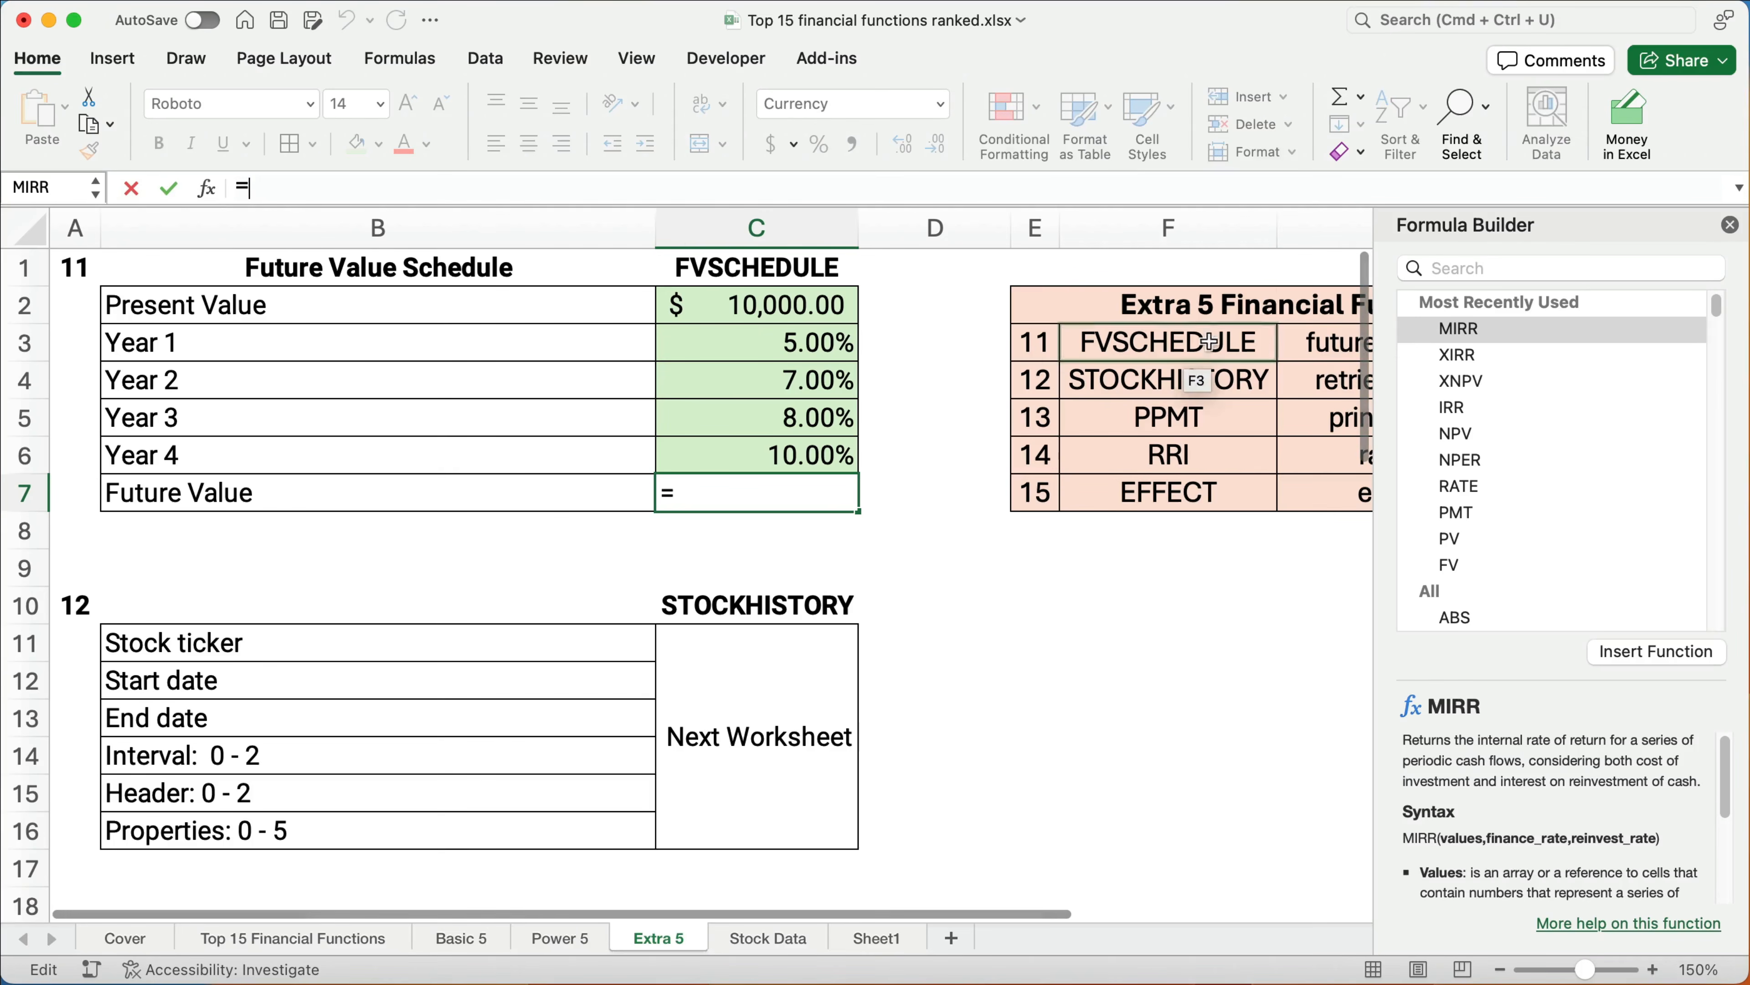
click(1457, 269)
text(fv)
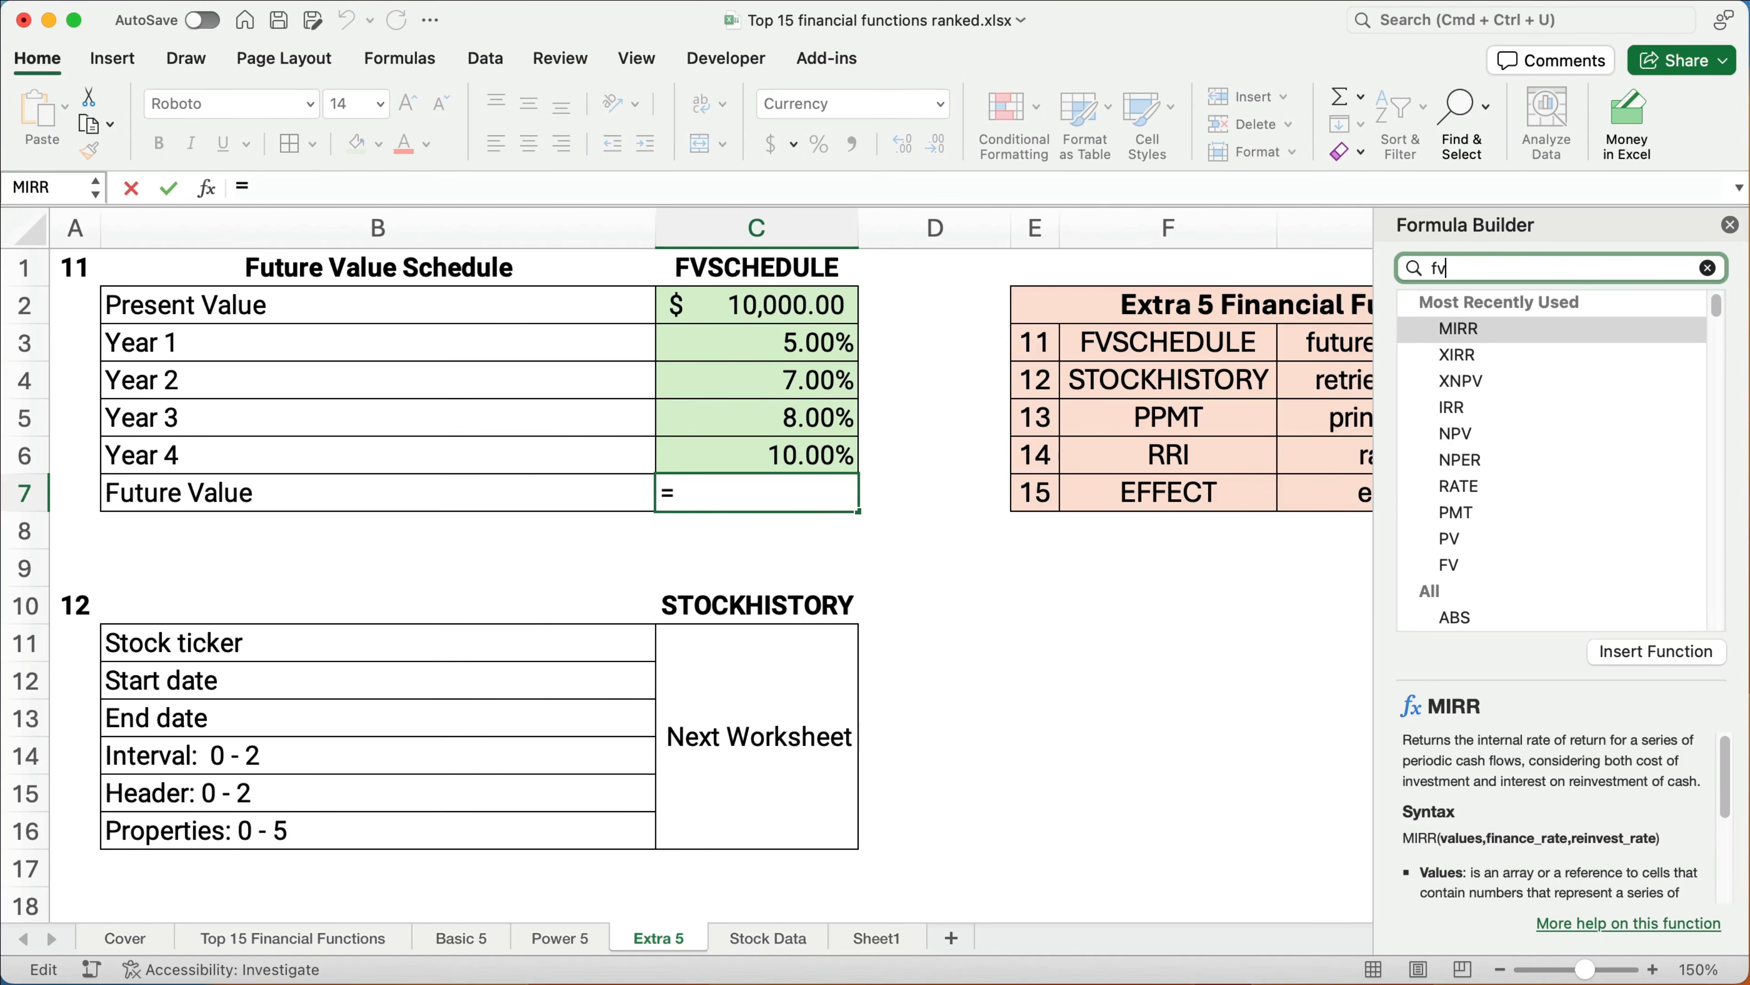
text(s)
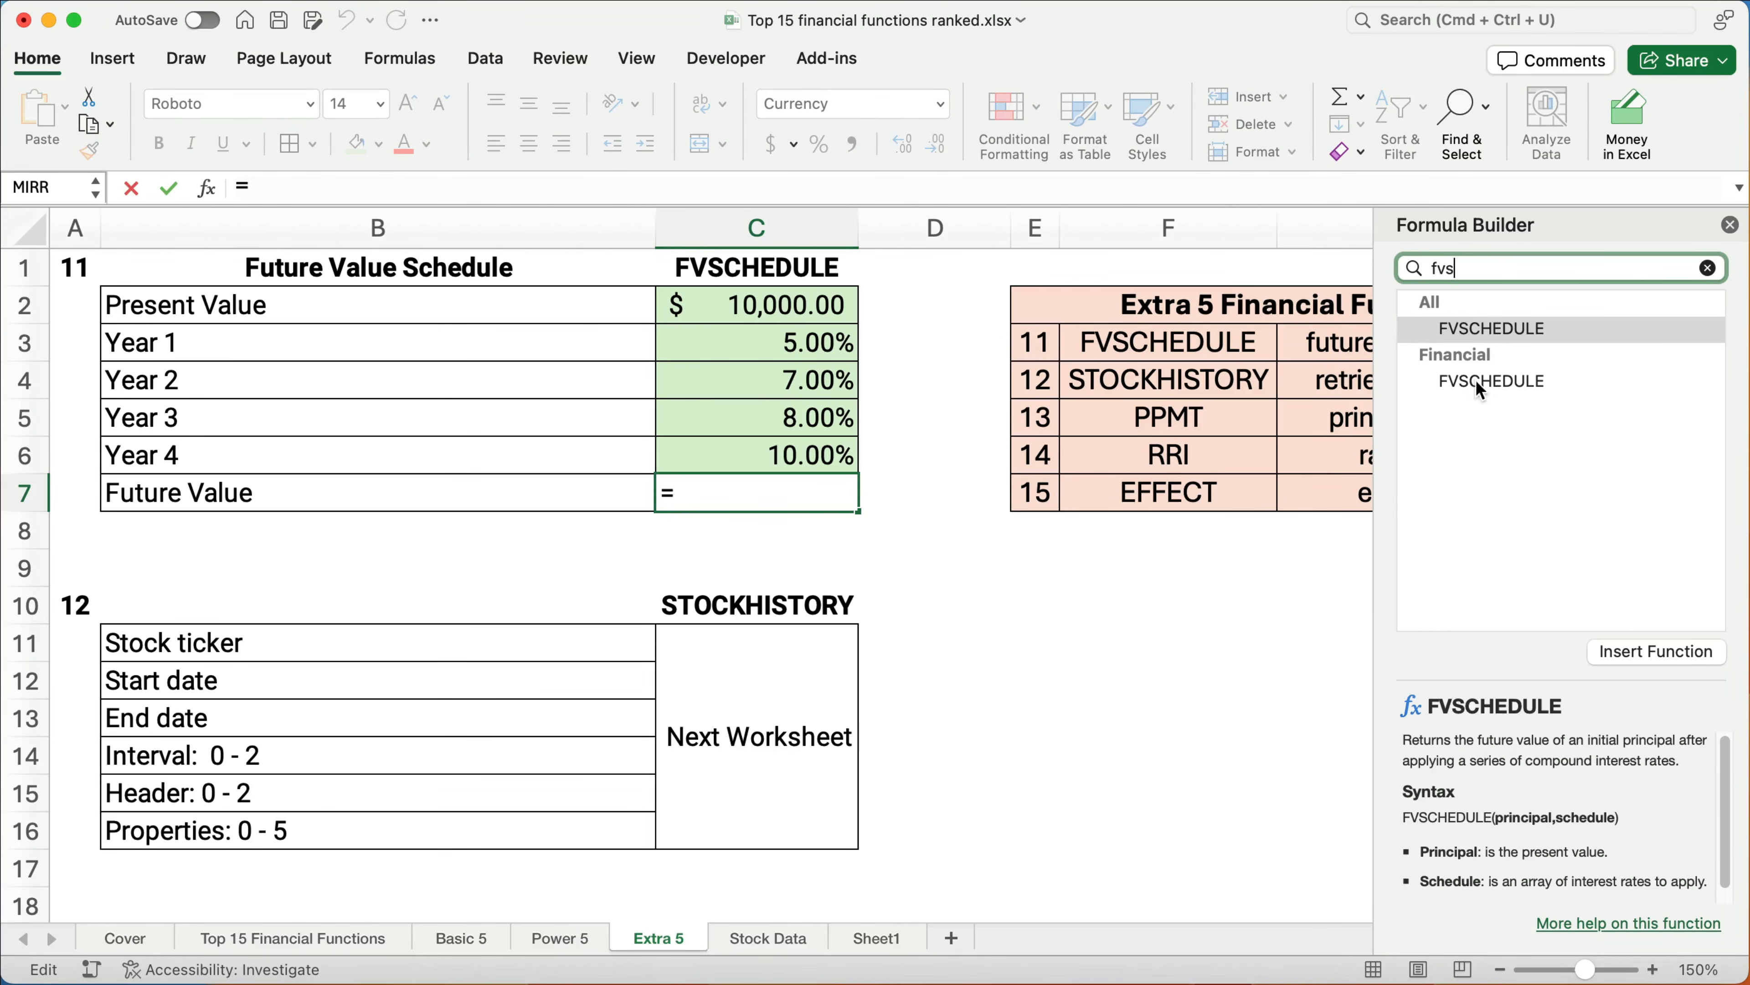
click(1477, 331)
double_click(1477, 331)
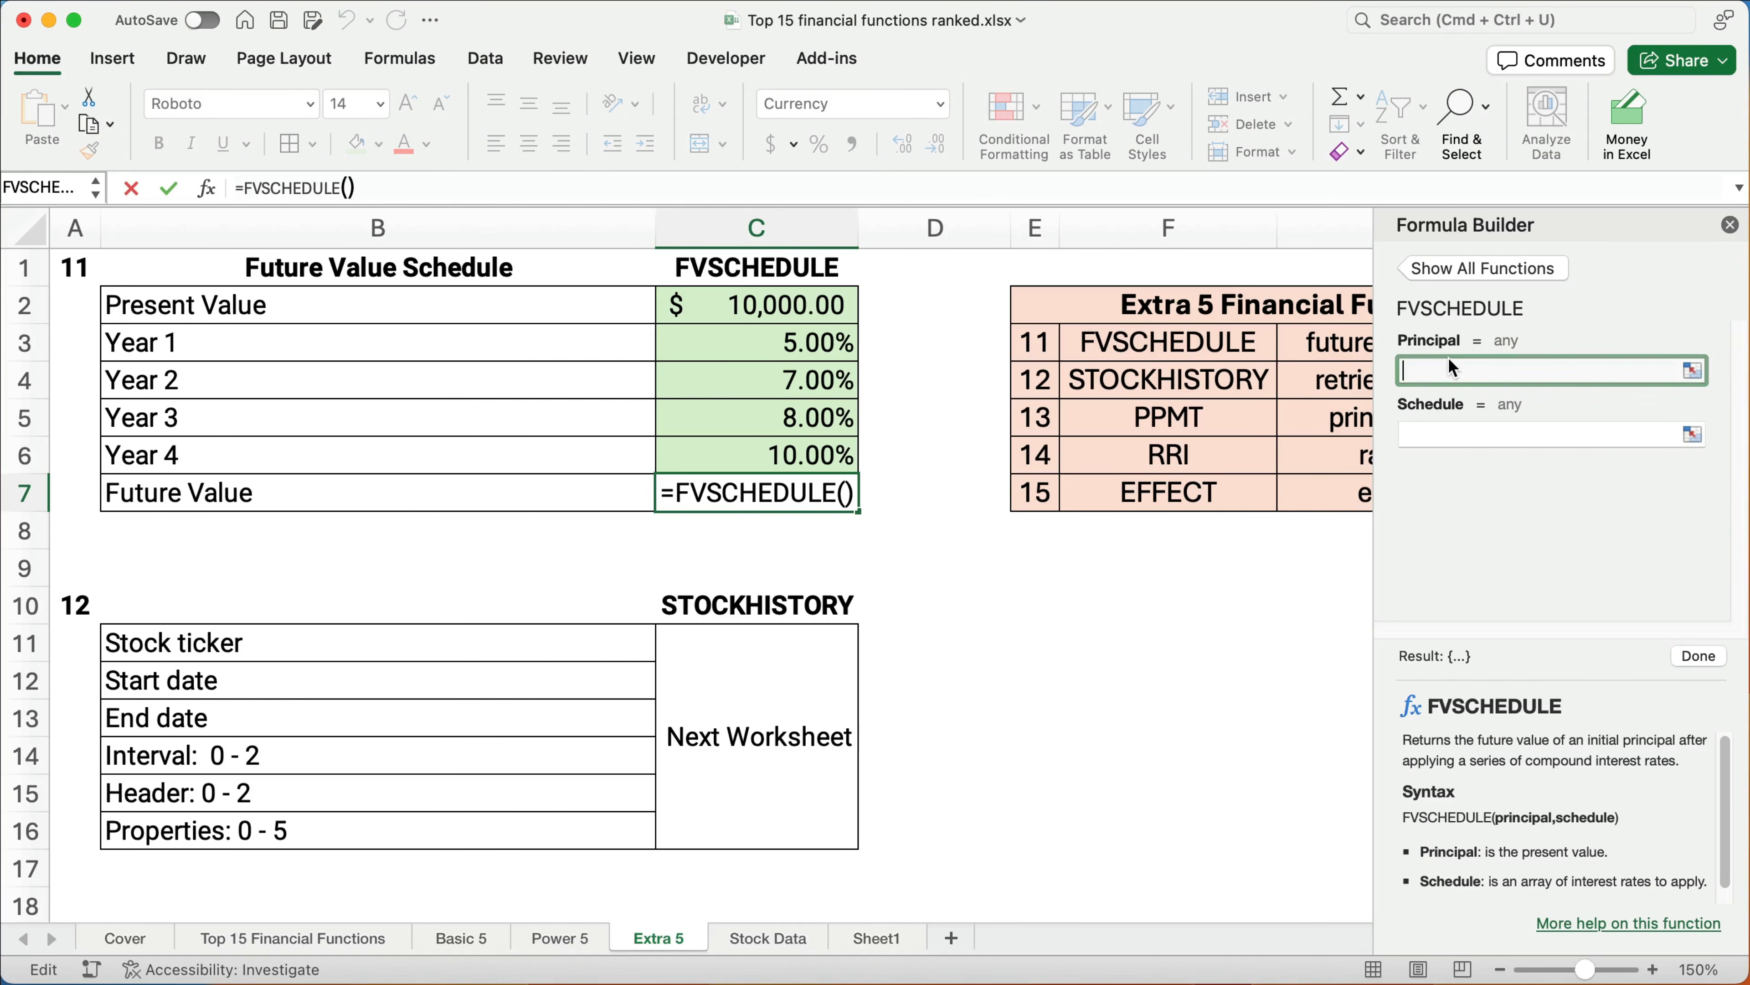
Complete the FVSCHEDULE function with C2 as the principal and C3:C6 as the schedule, and close the Formula Builder.
click(792, 306)
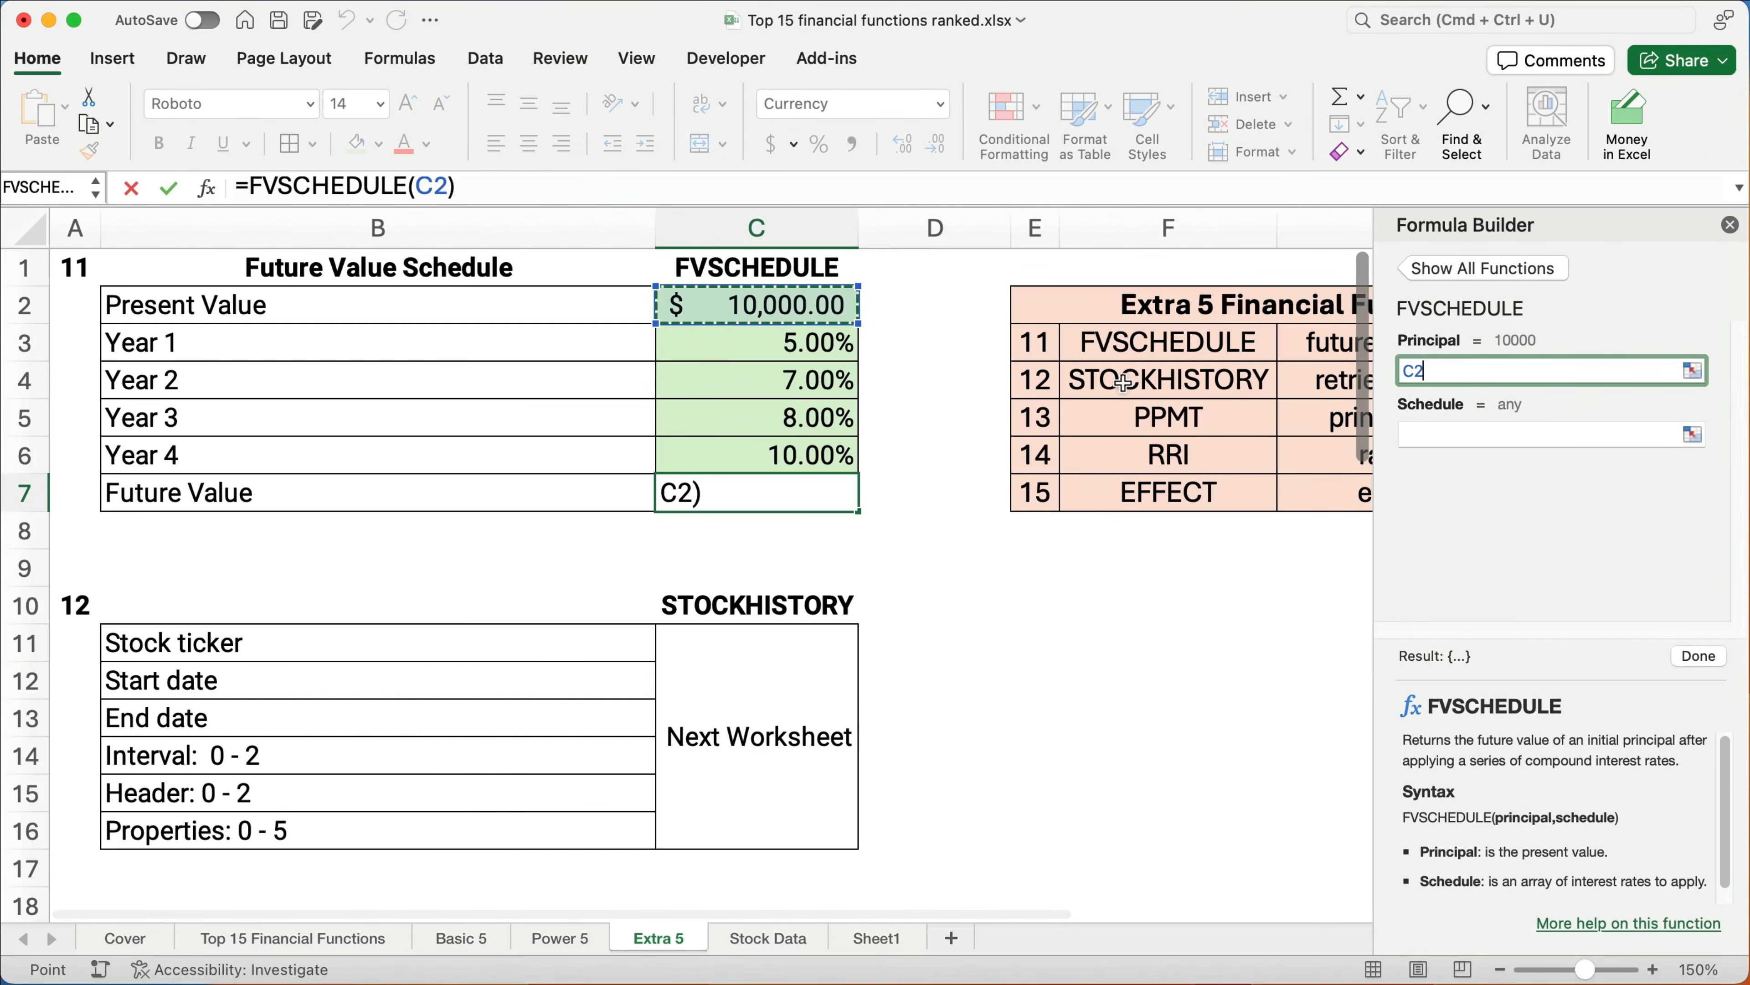
click(1434, 435)
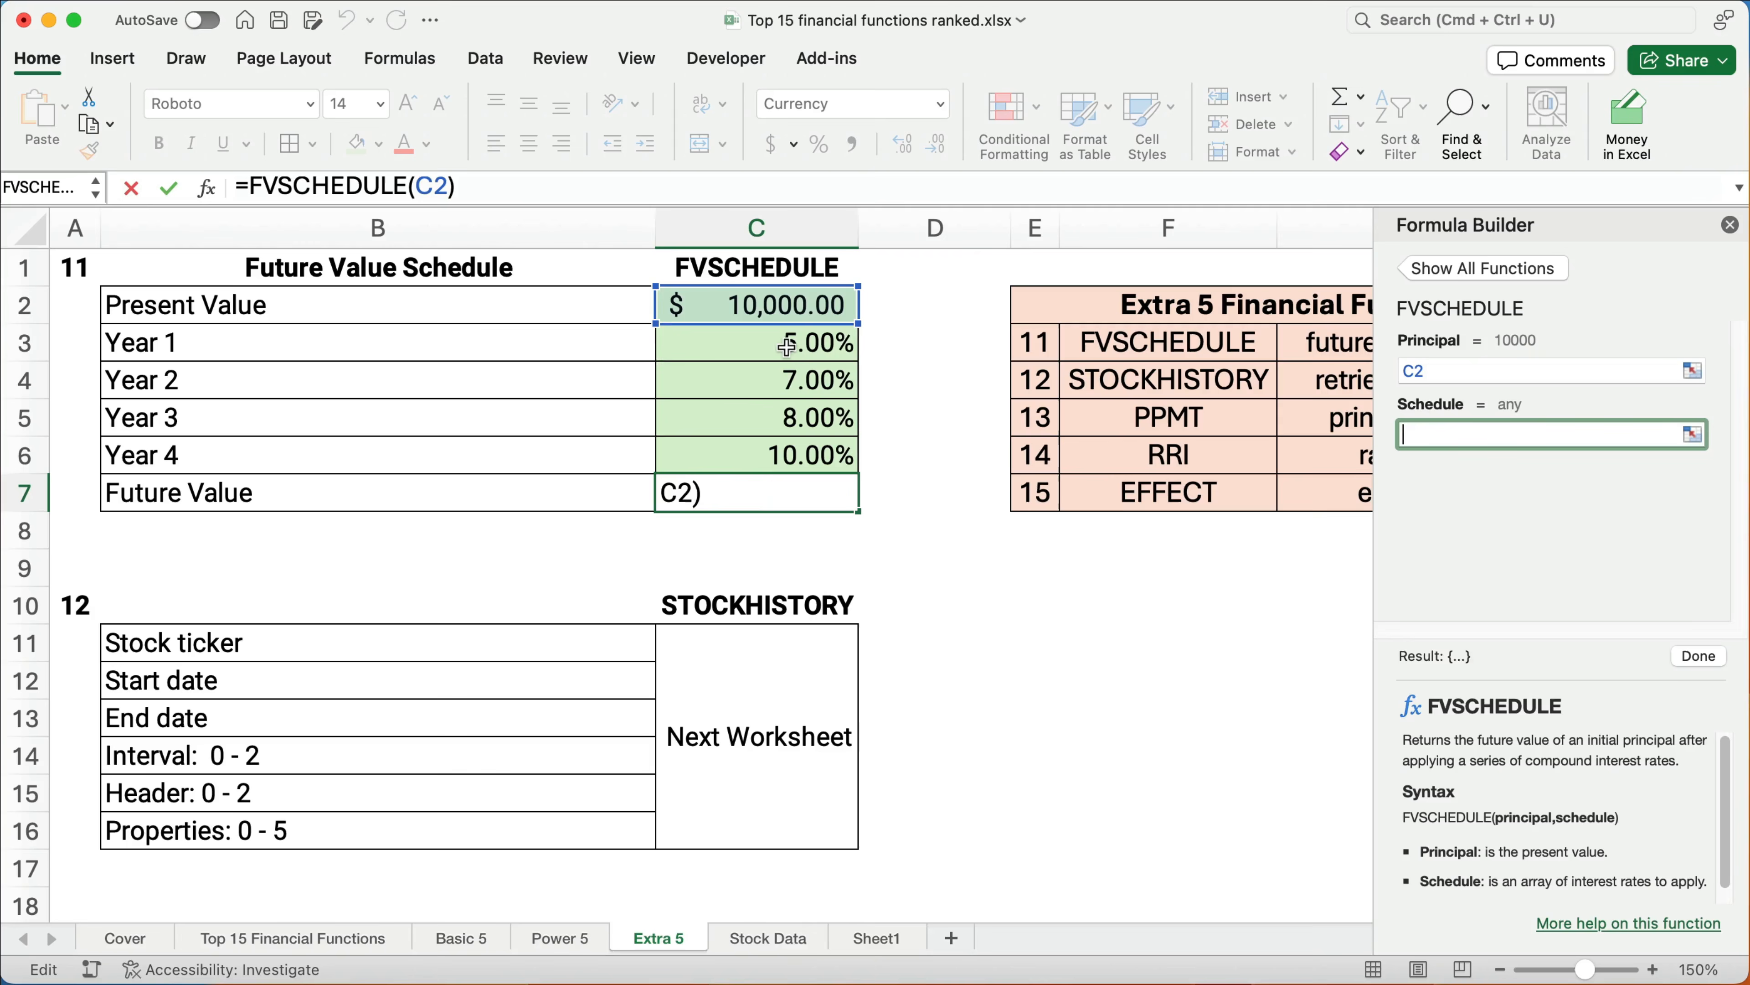
drag(789, 352, 791, 444)
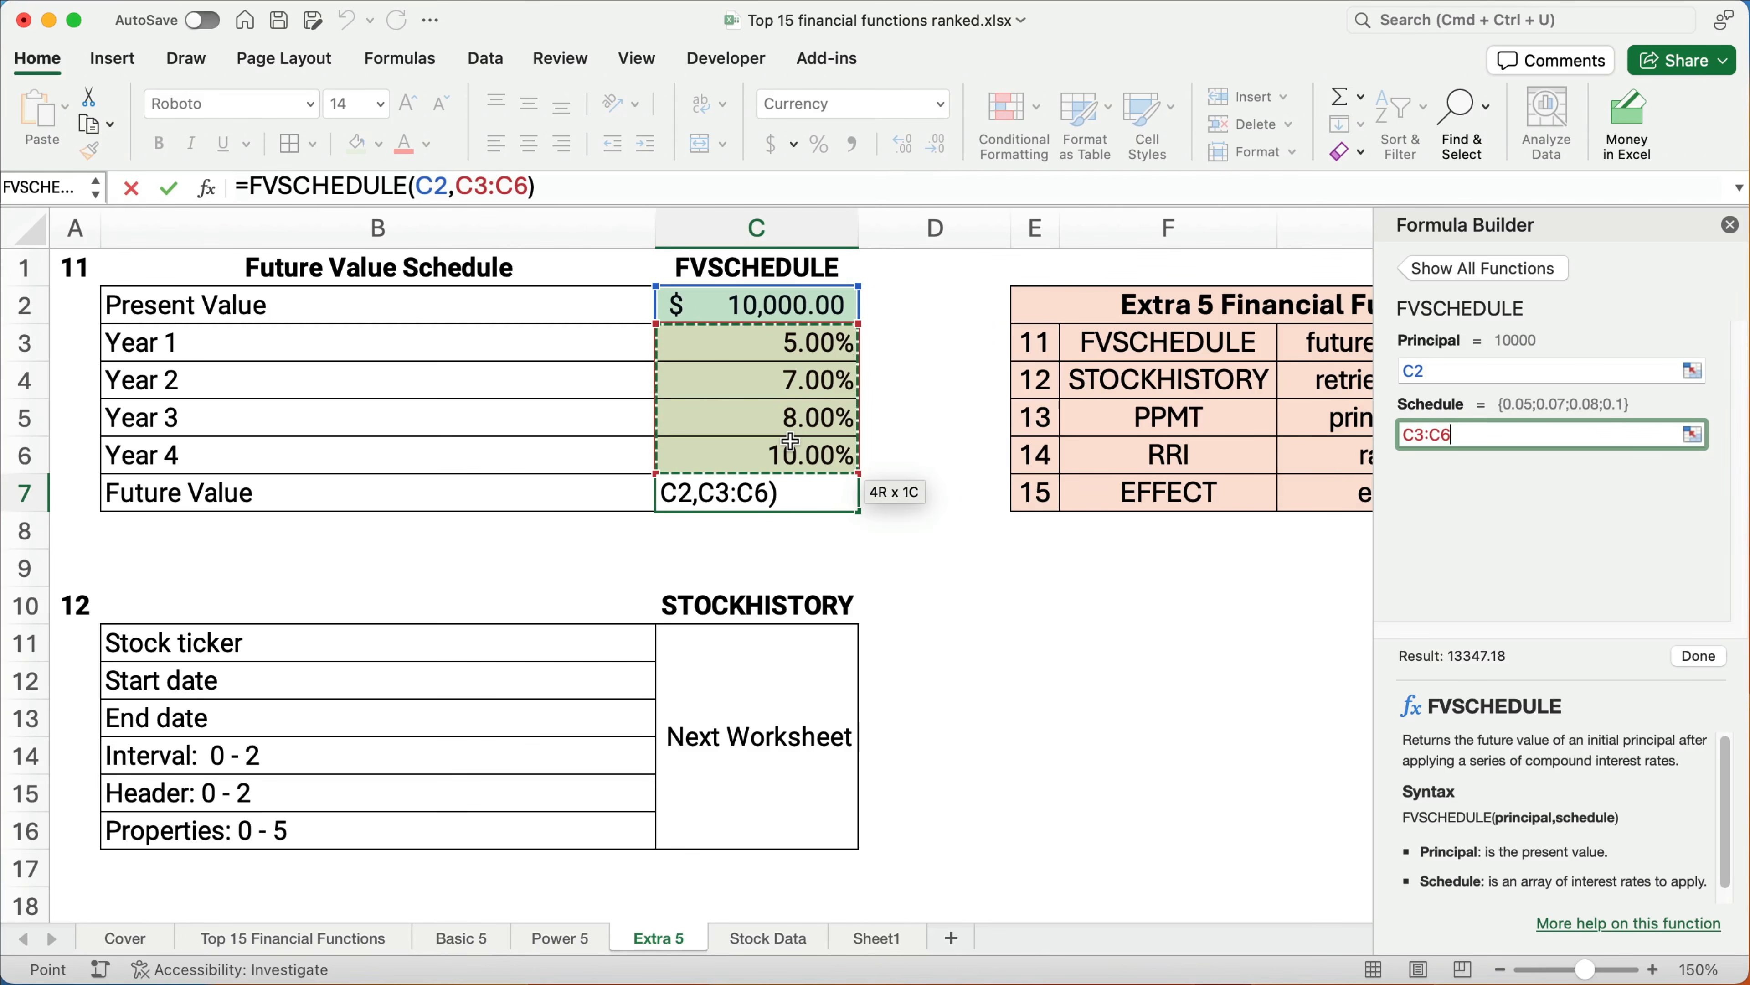
click(1688, 655)
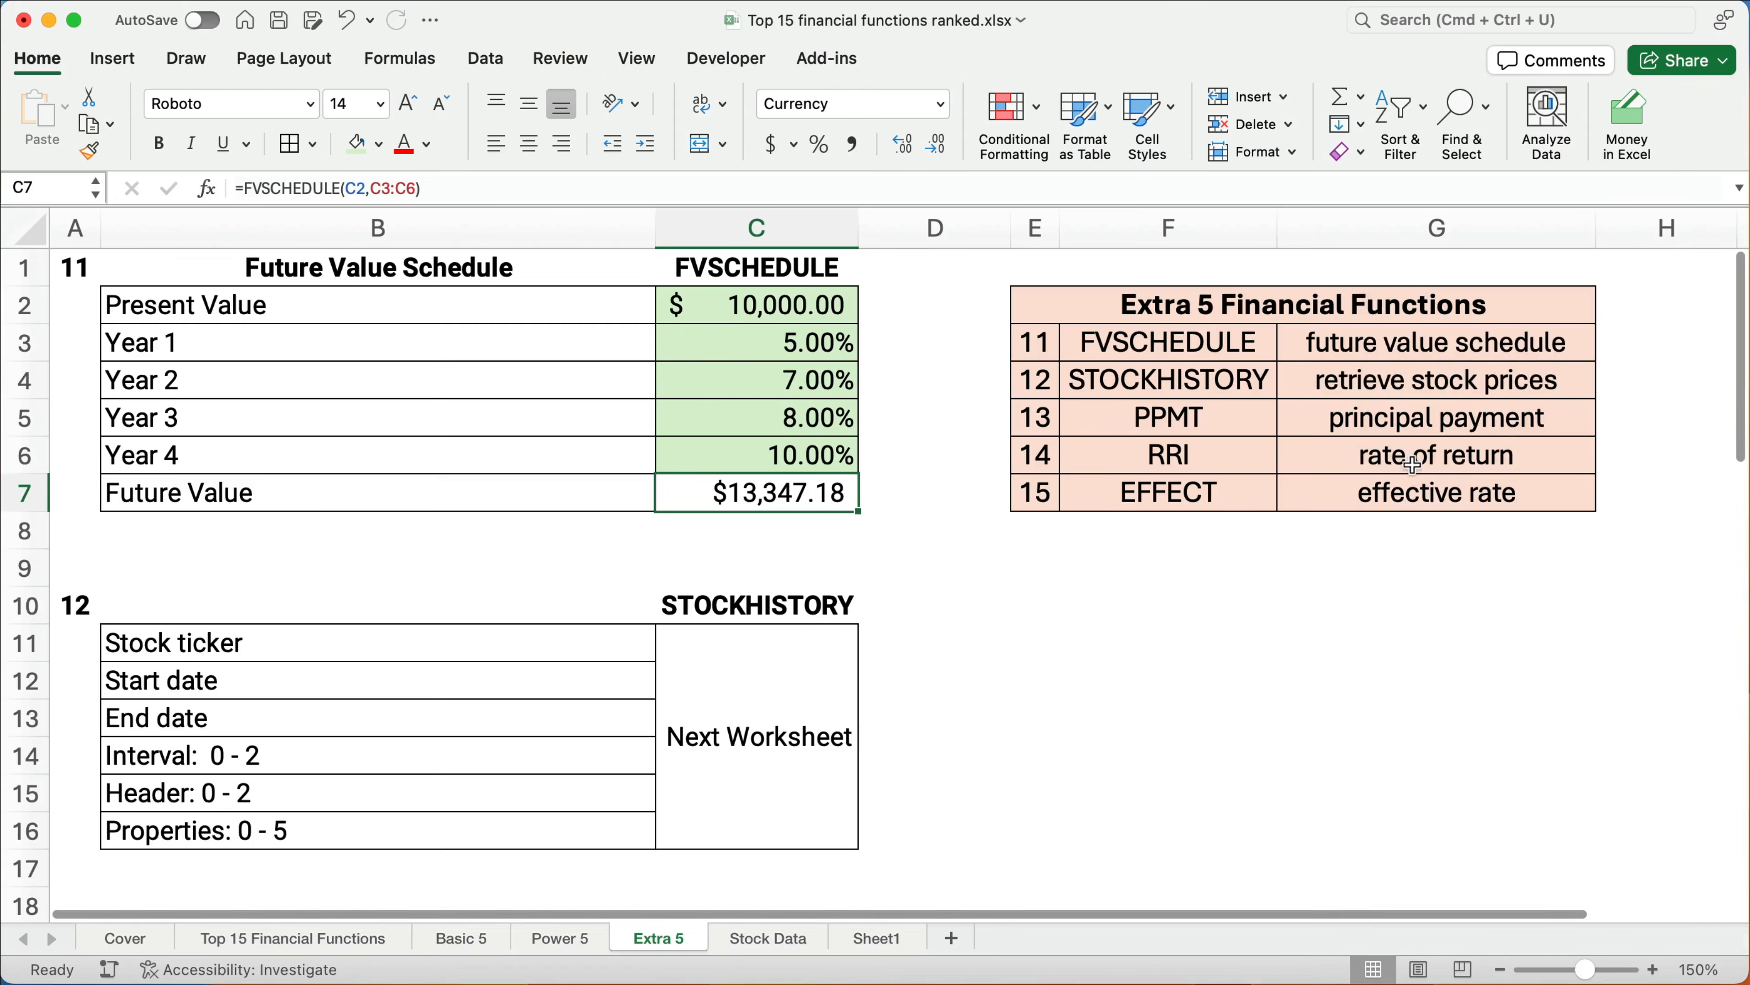
click(1729, 227)
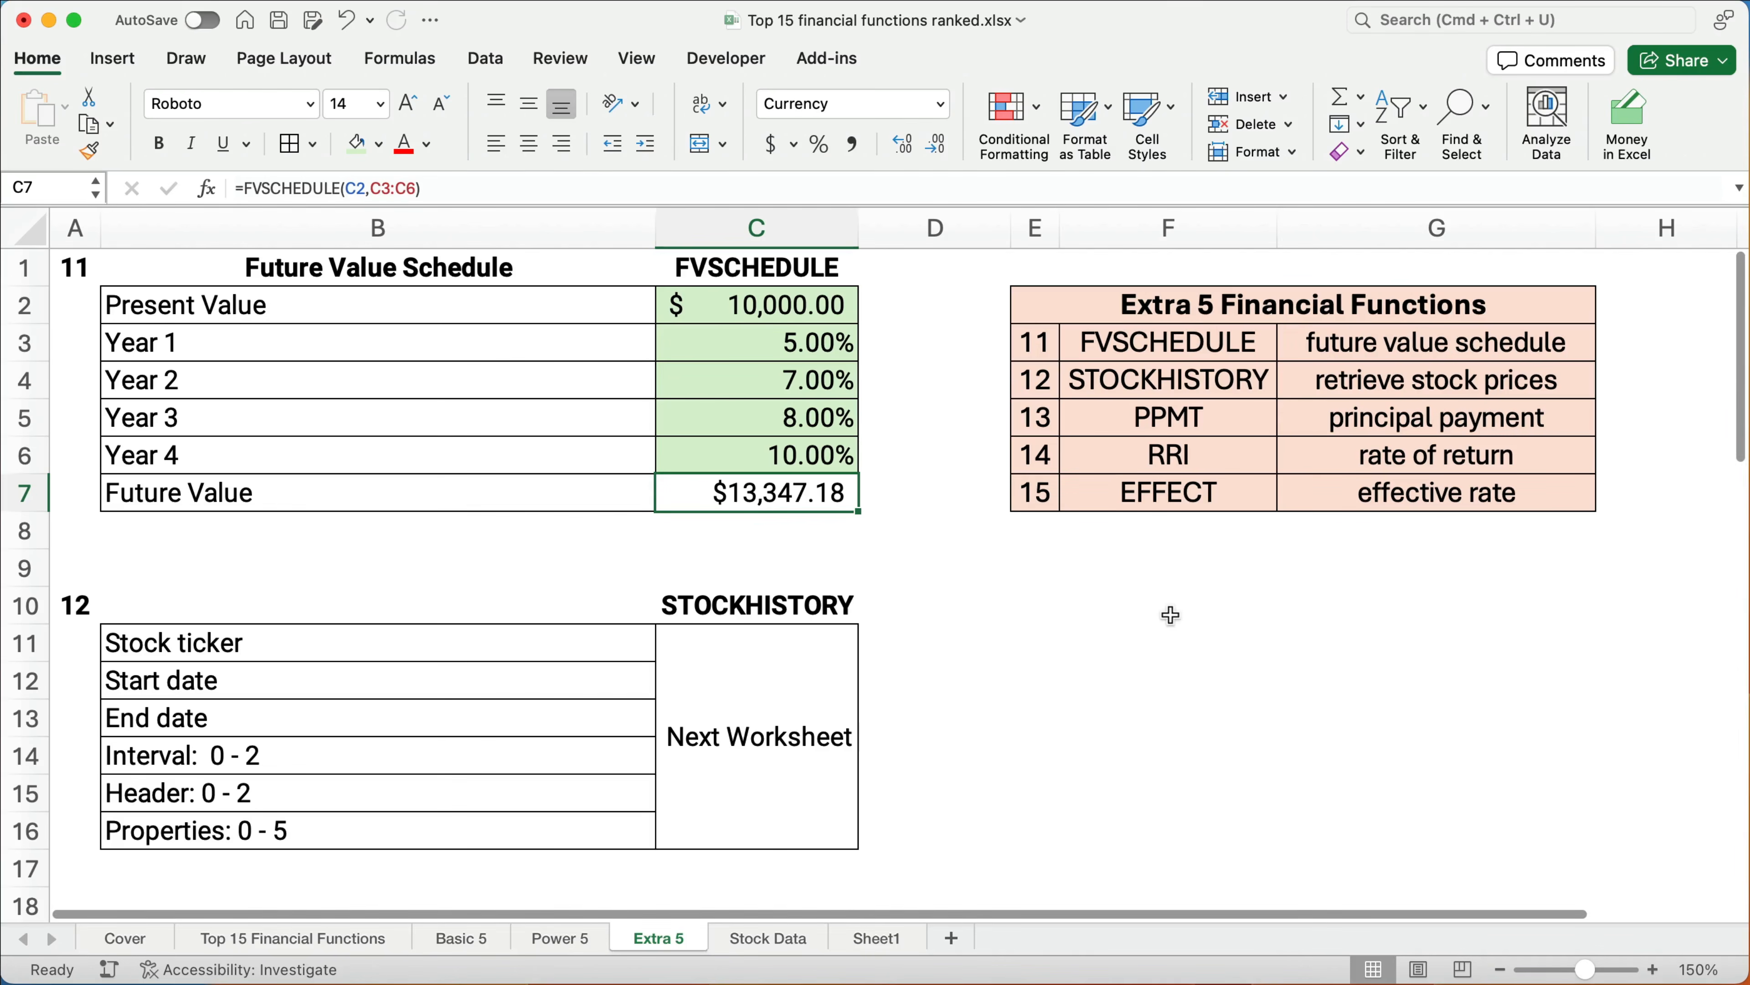
Change the Year 1 to Year 4 rates in C3:C6 to 7%, 8%, 5% and 9%.
click(756, 350)
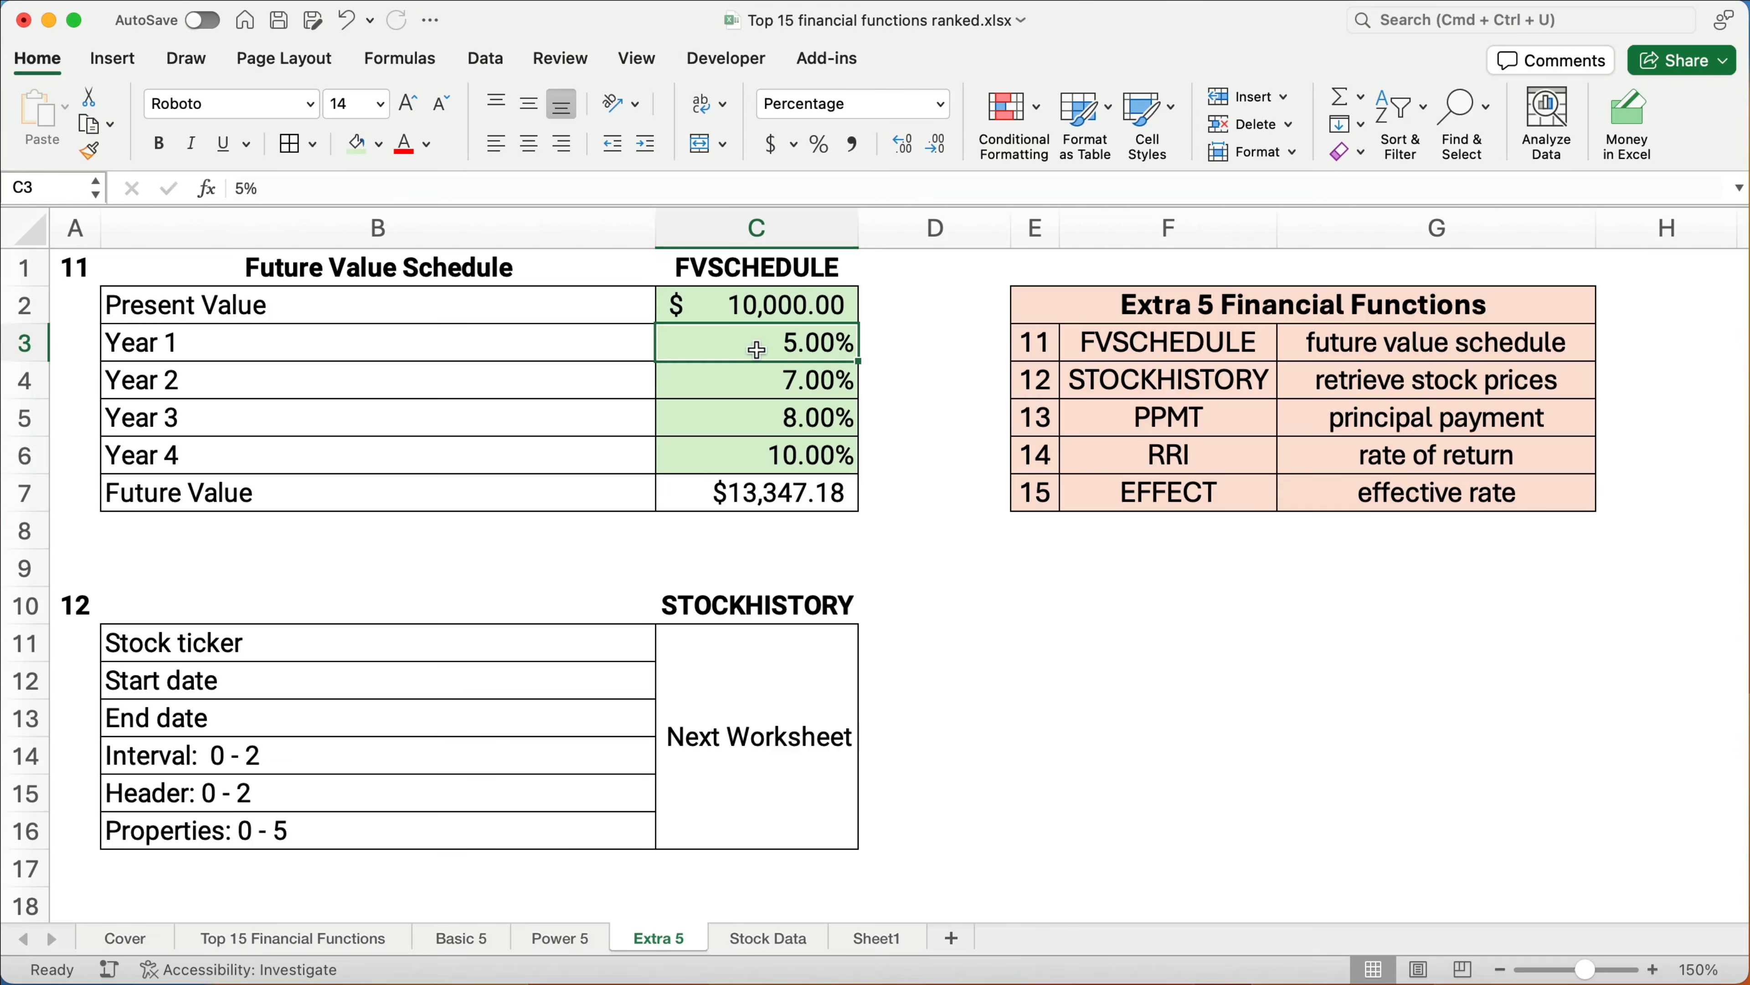
text(7)
key(Return)
text(8)
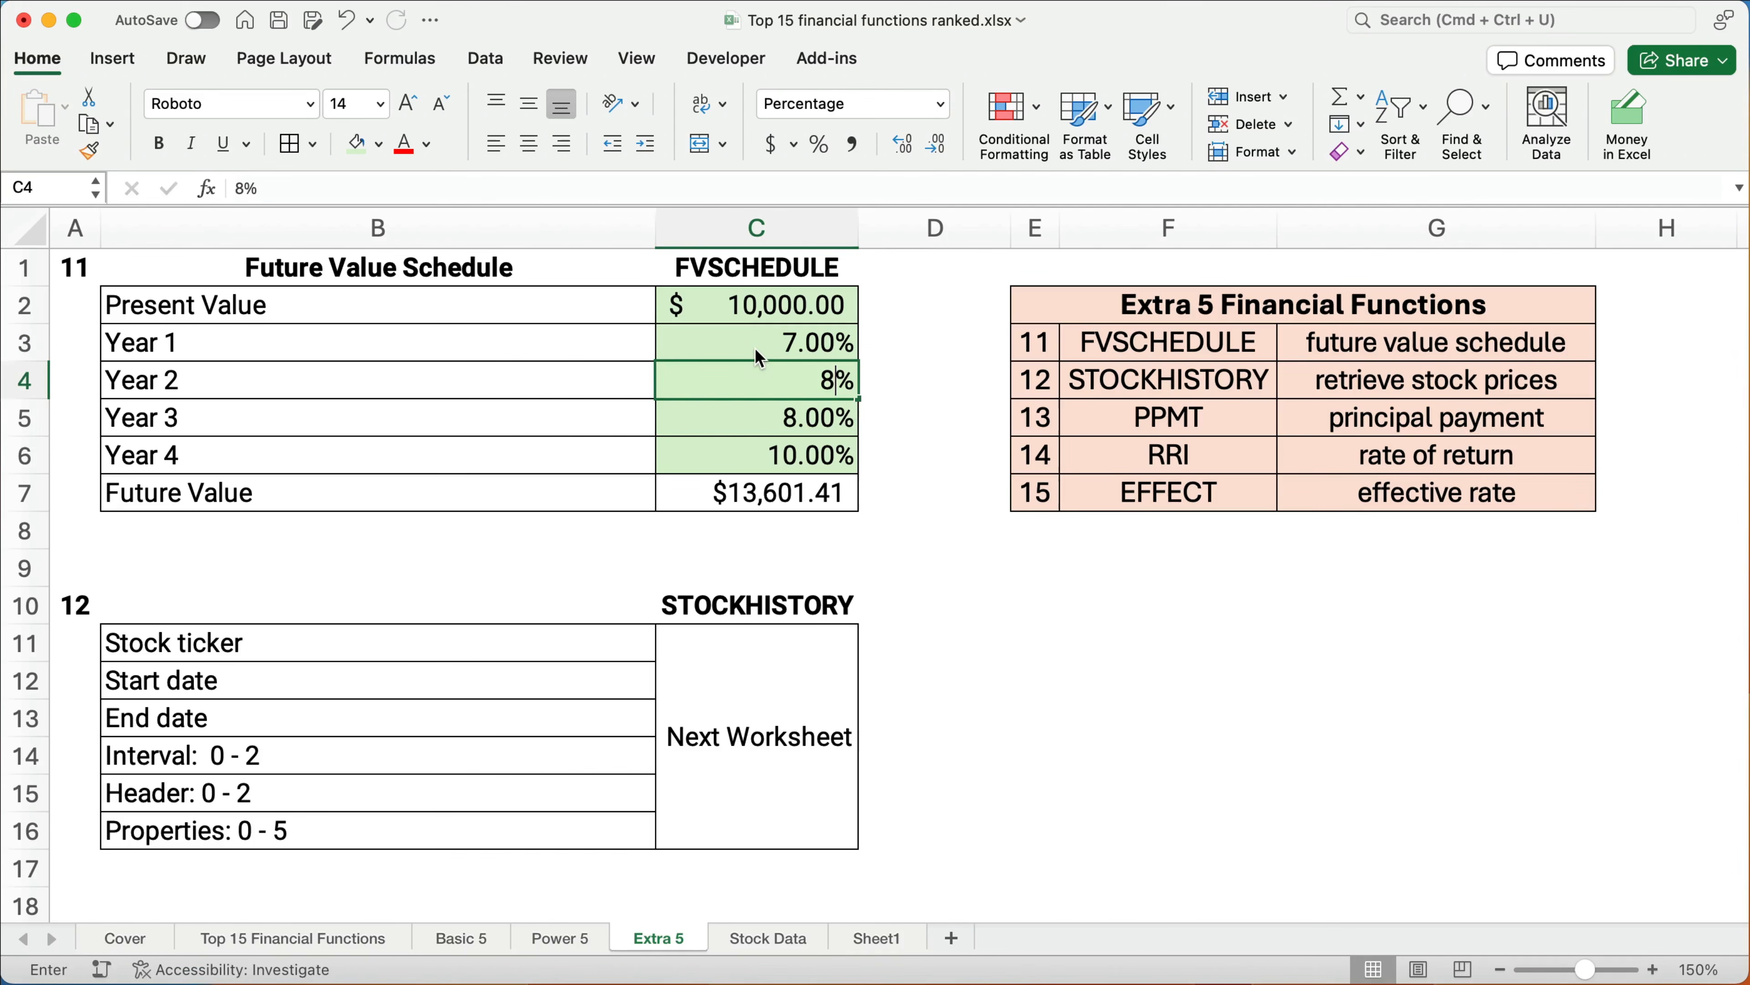
key(Return)
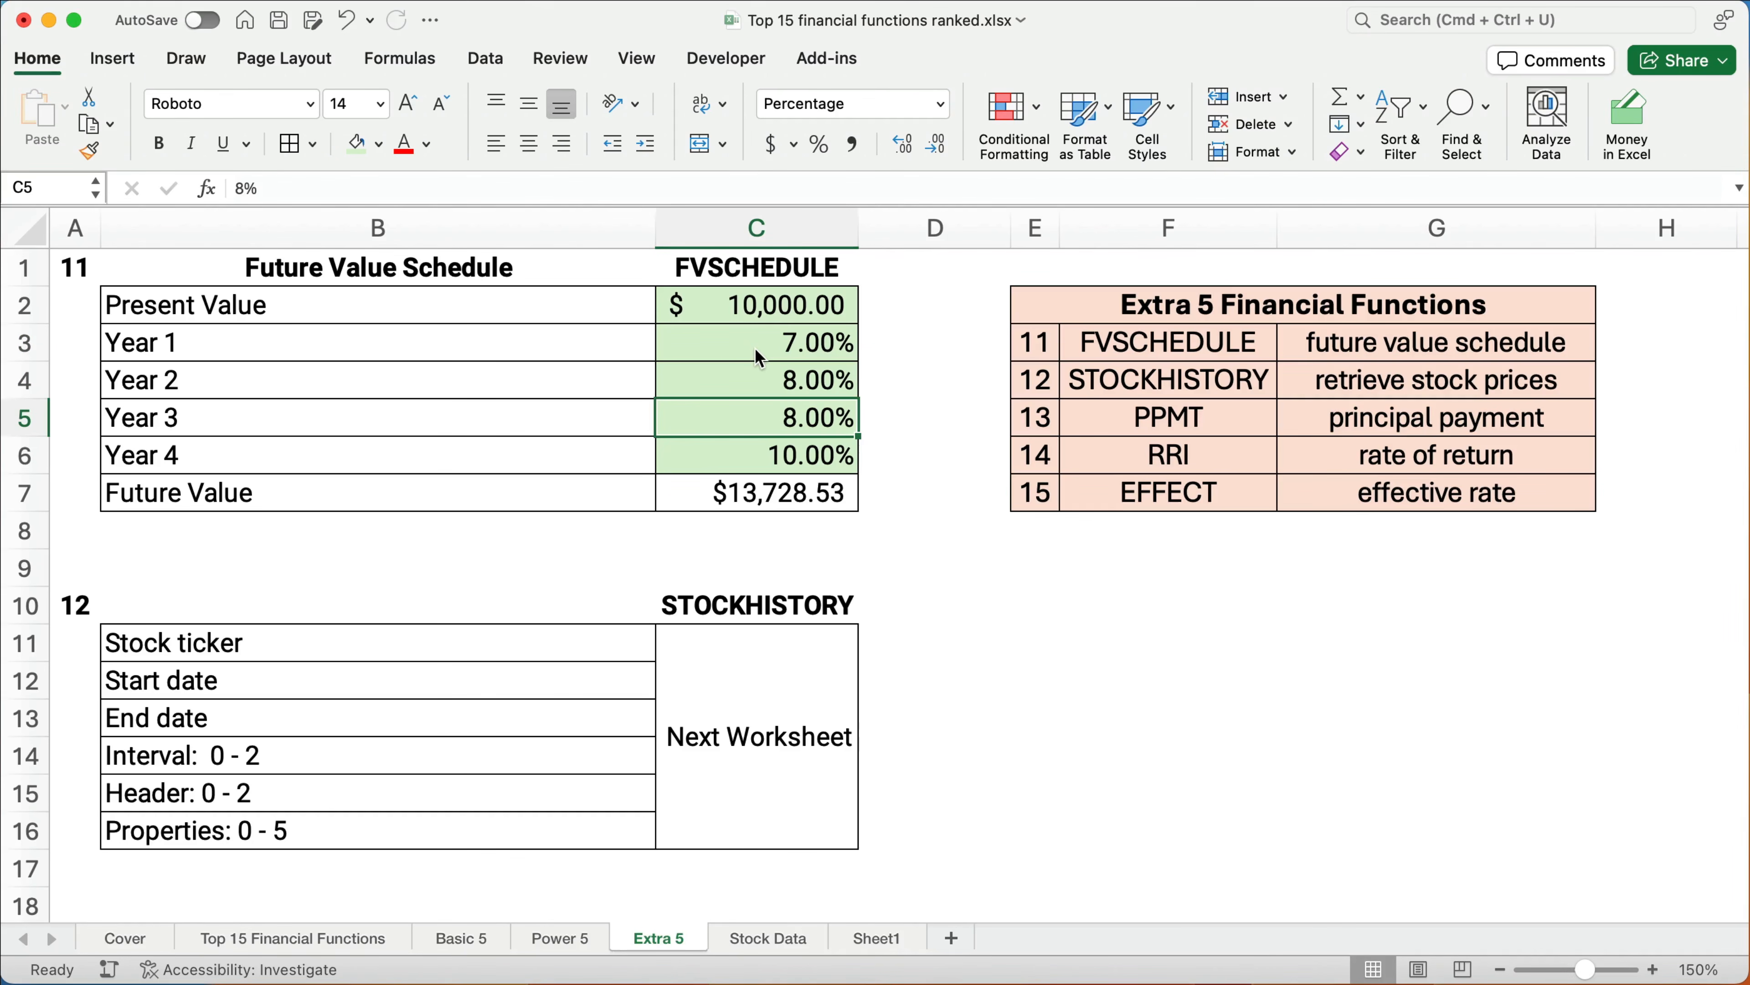
text(5)
key(Return)
text(9)
key(Return)
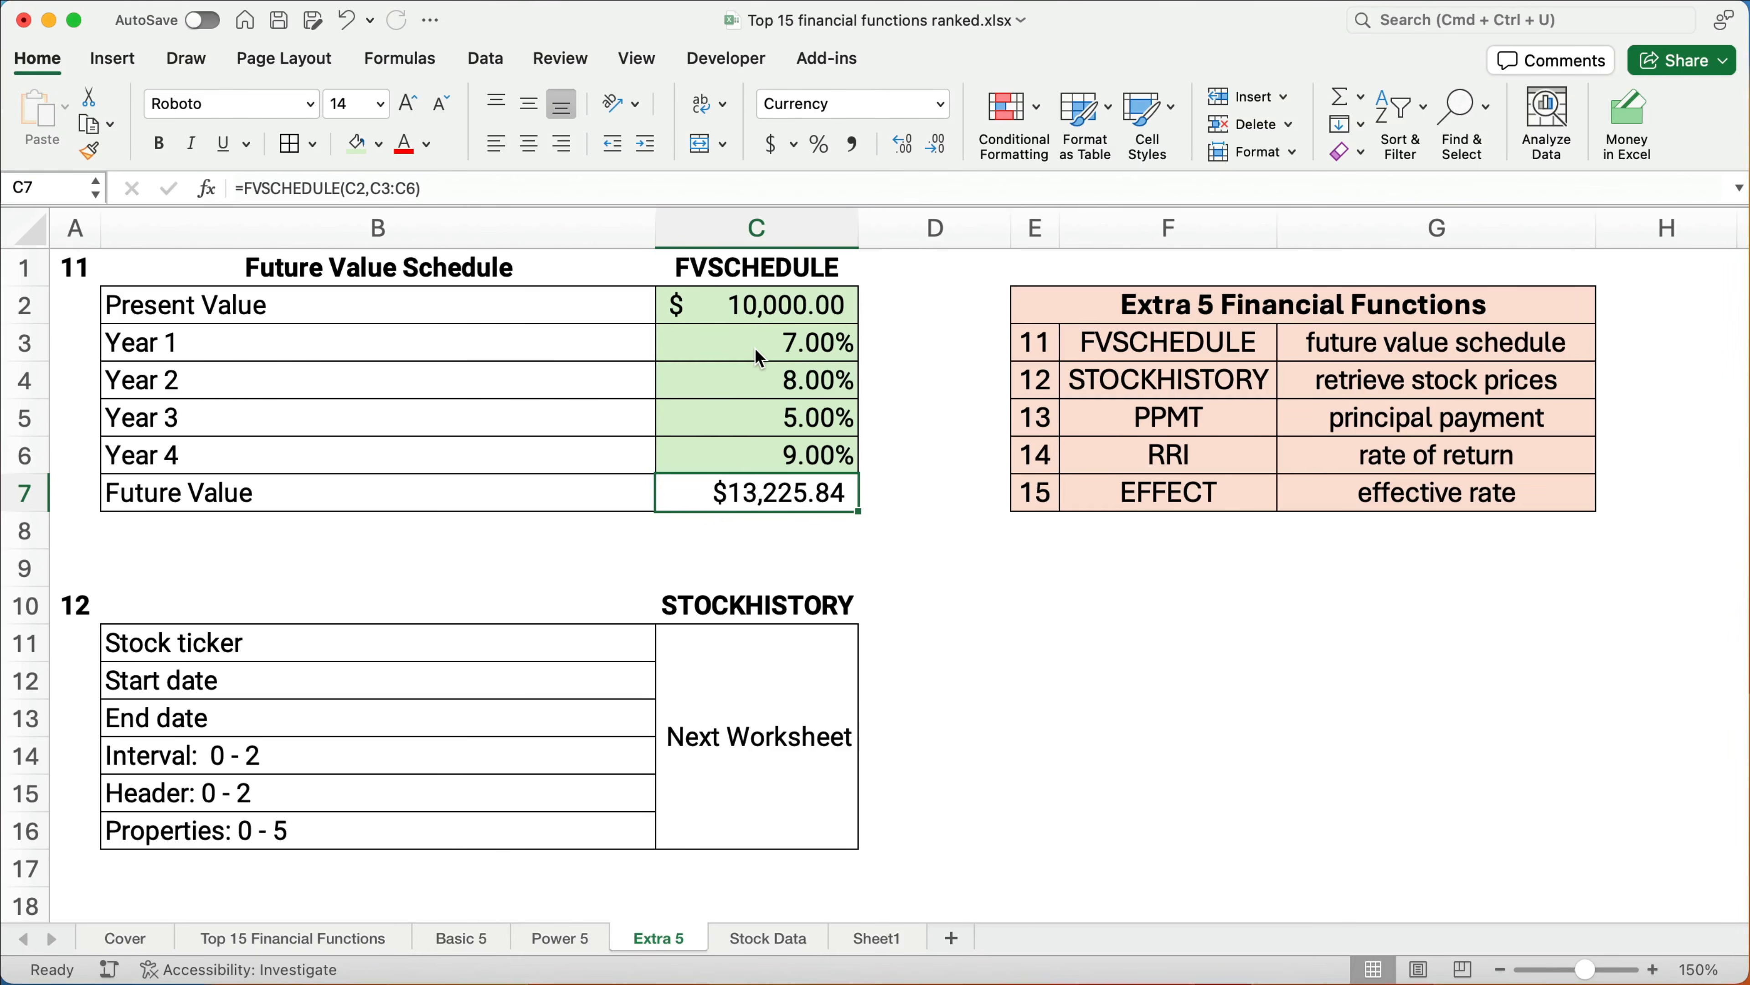
Review the STOCKHISTORY arguments in B11:B16 of Extra 5 and the ticker, dates and closing prices on the Stock Data worksheet.
scroll(567, 626, down, 2)
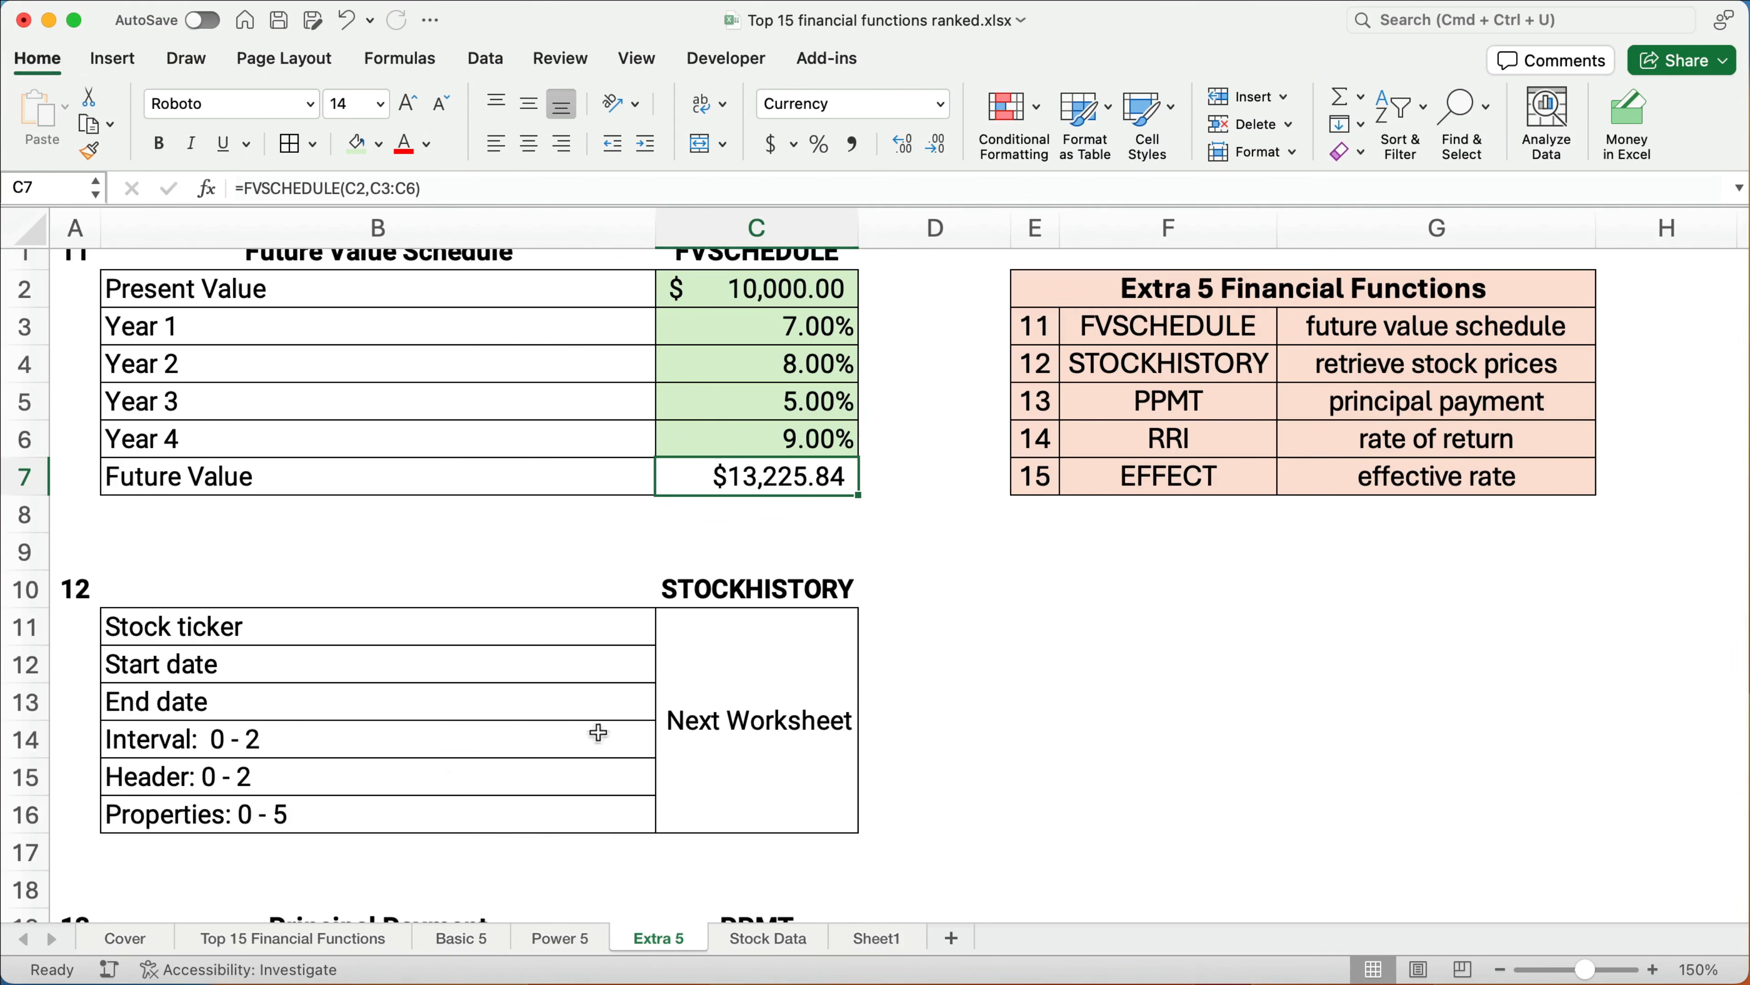
click(770, 938)
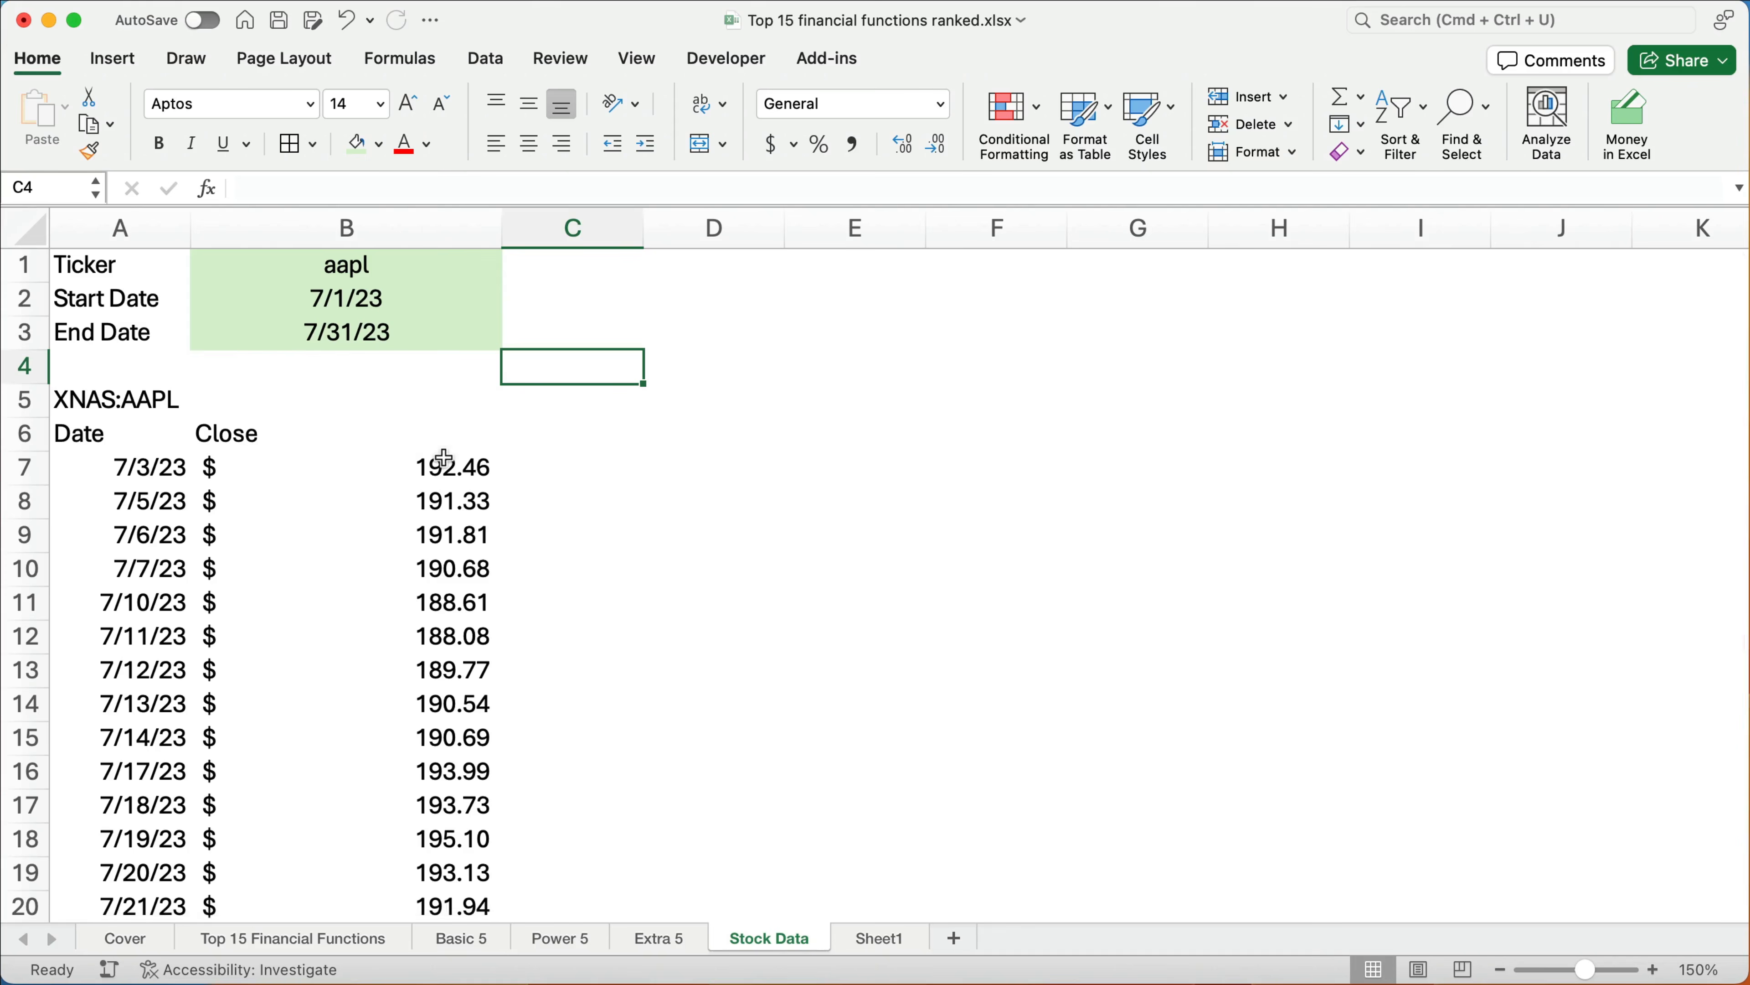
drag(444, 468, 427, 740)
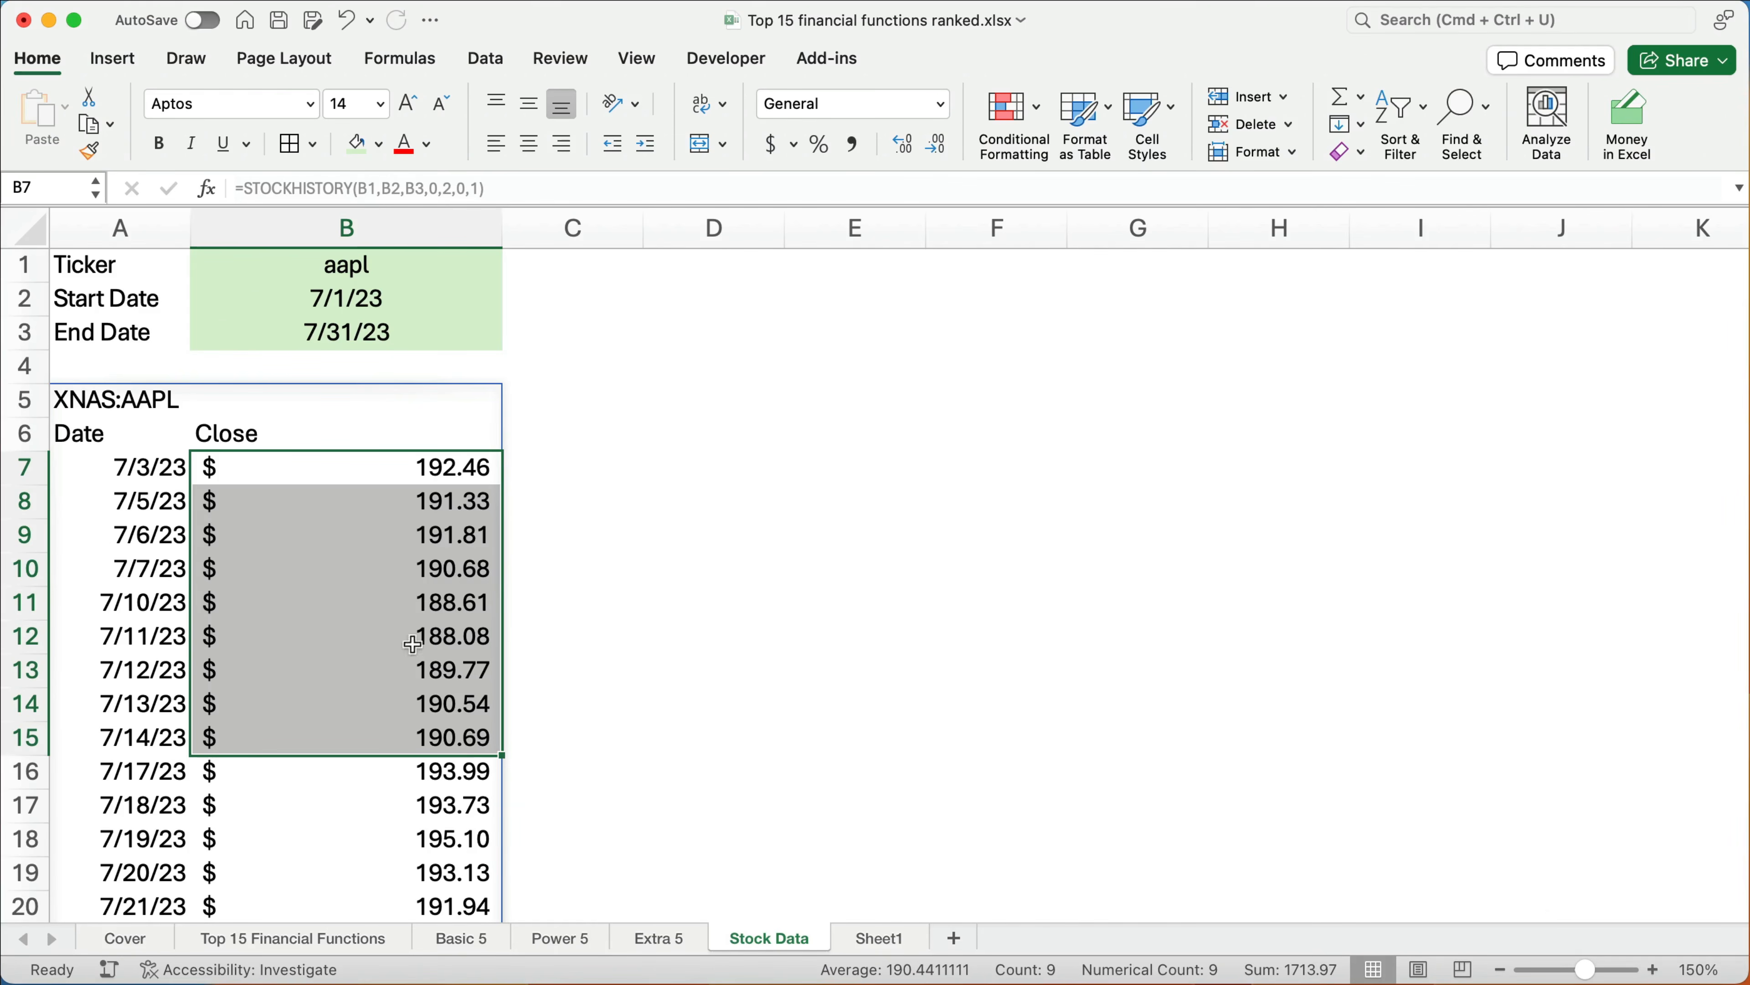
click(658, 938)
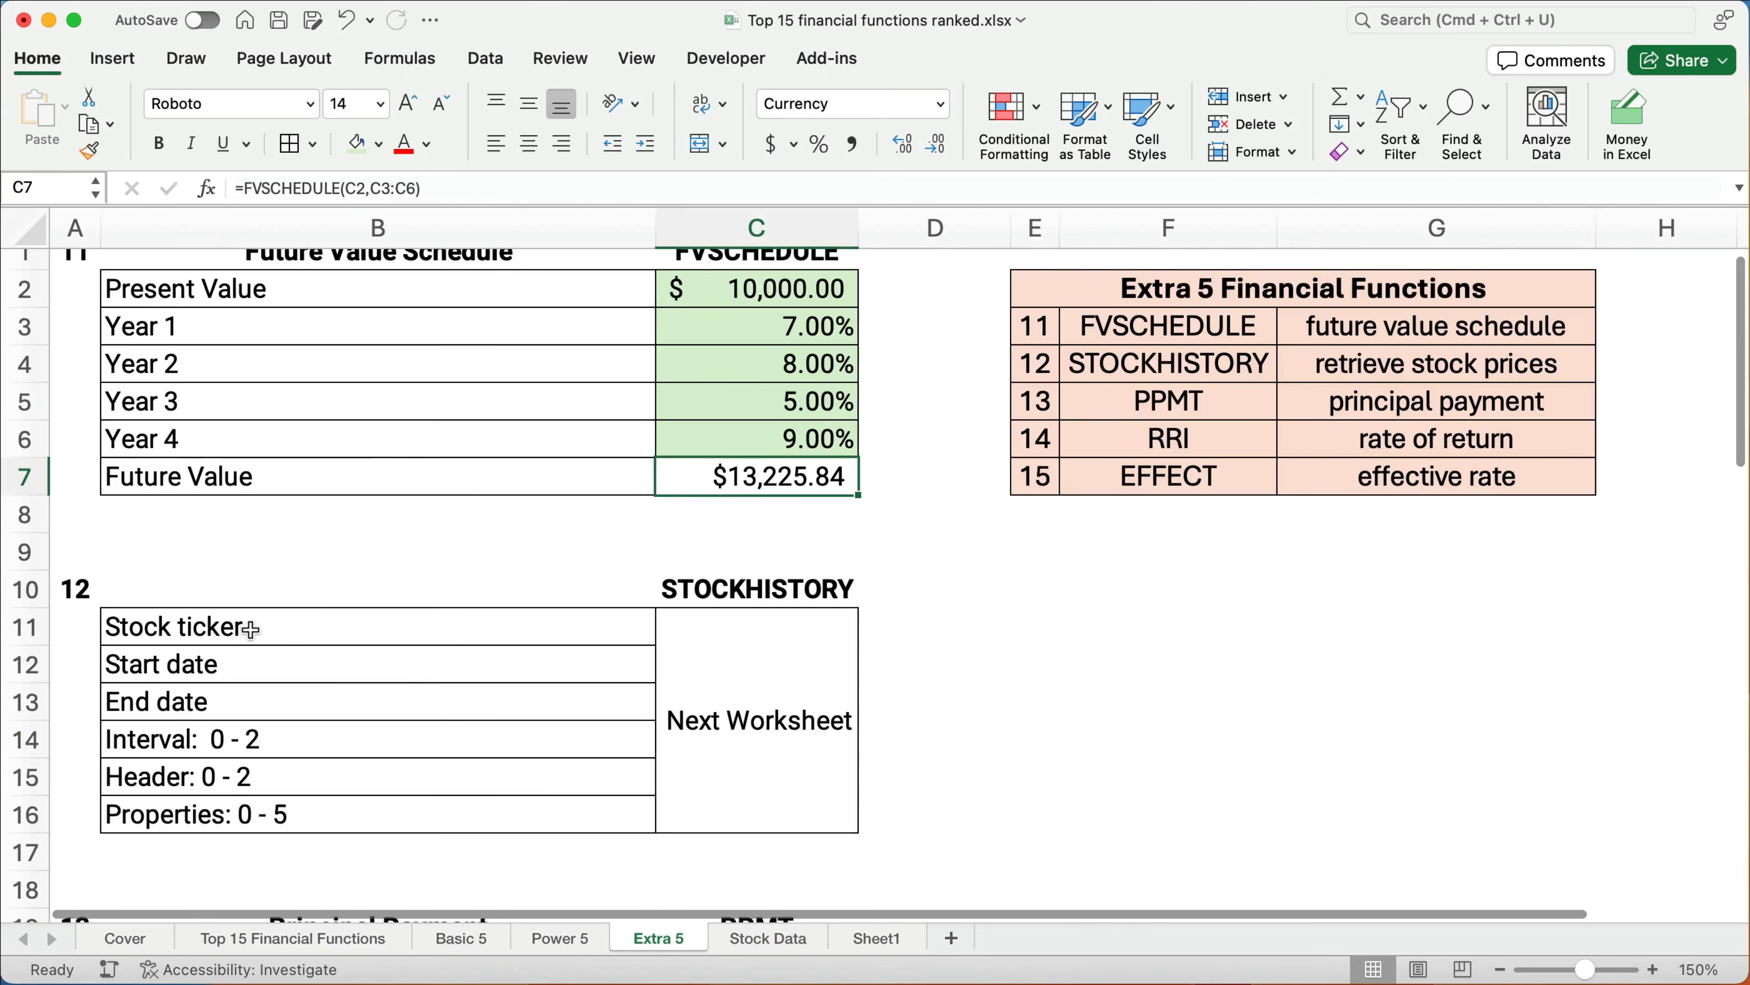
drag(251, 626, 269, 814)
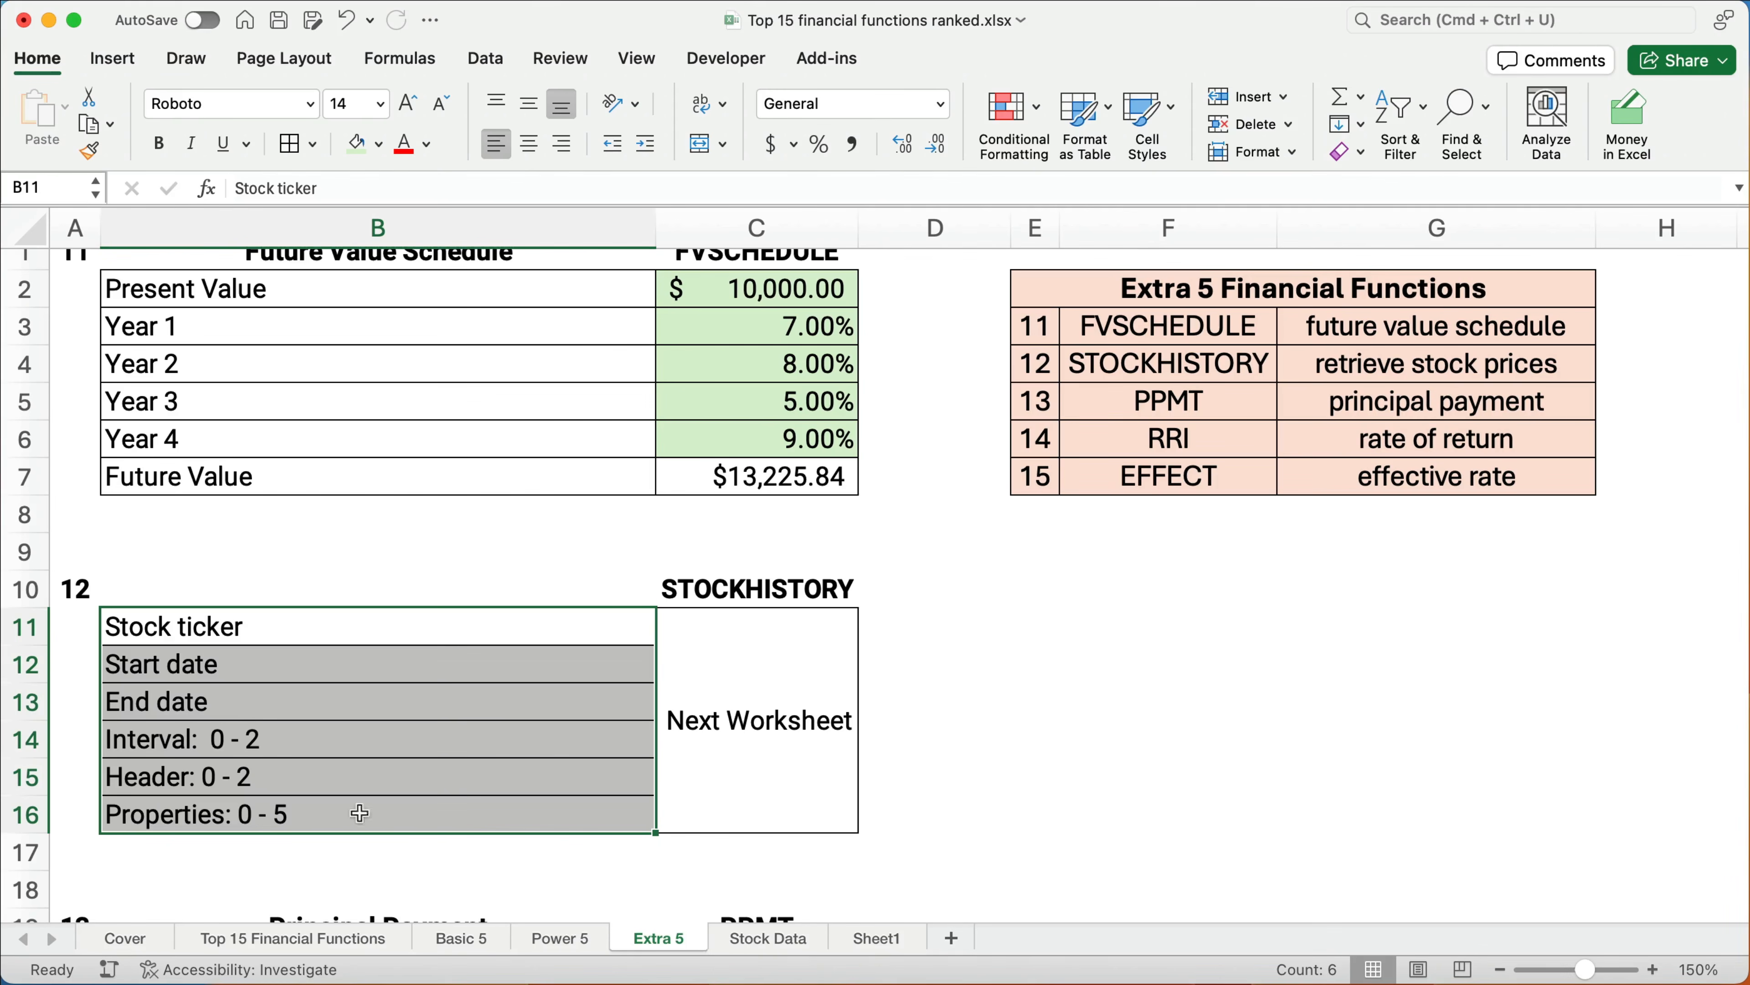
click(762, 942)
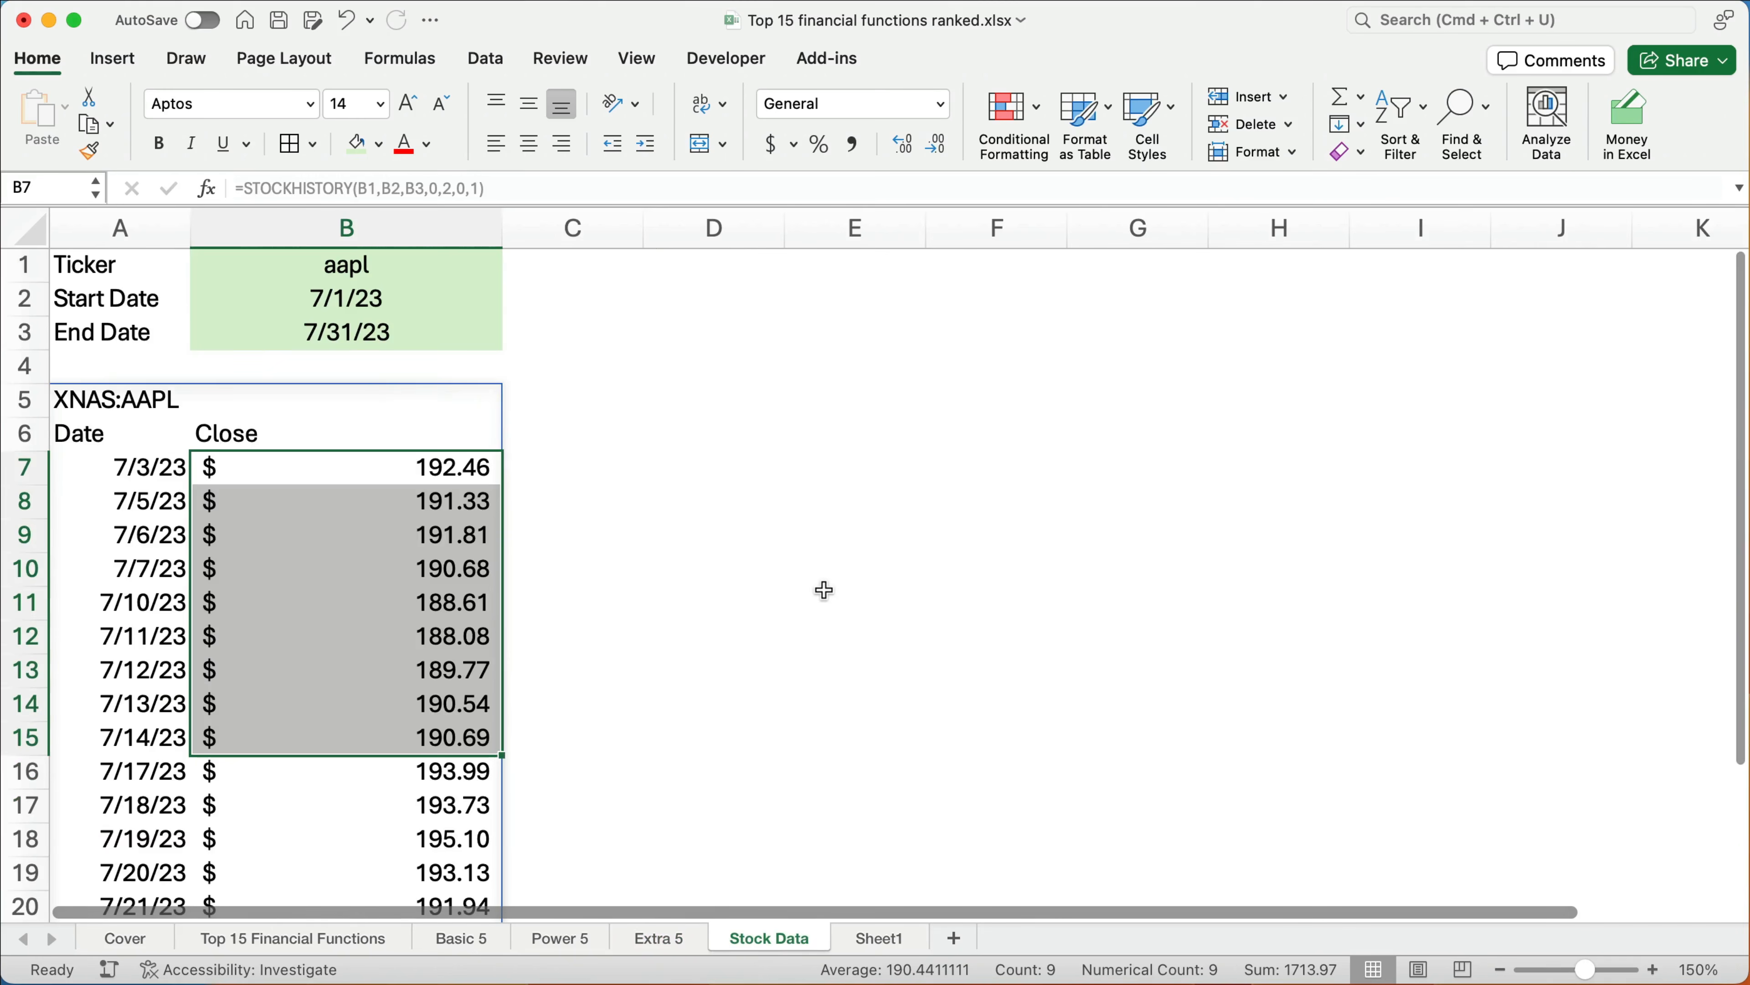
click(332, 265)
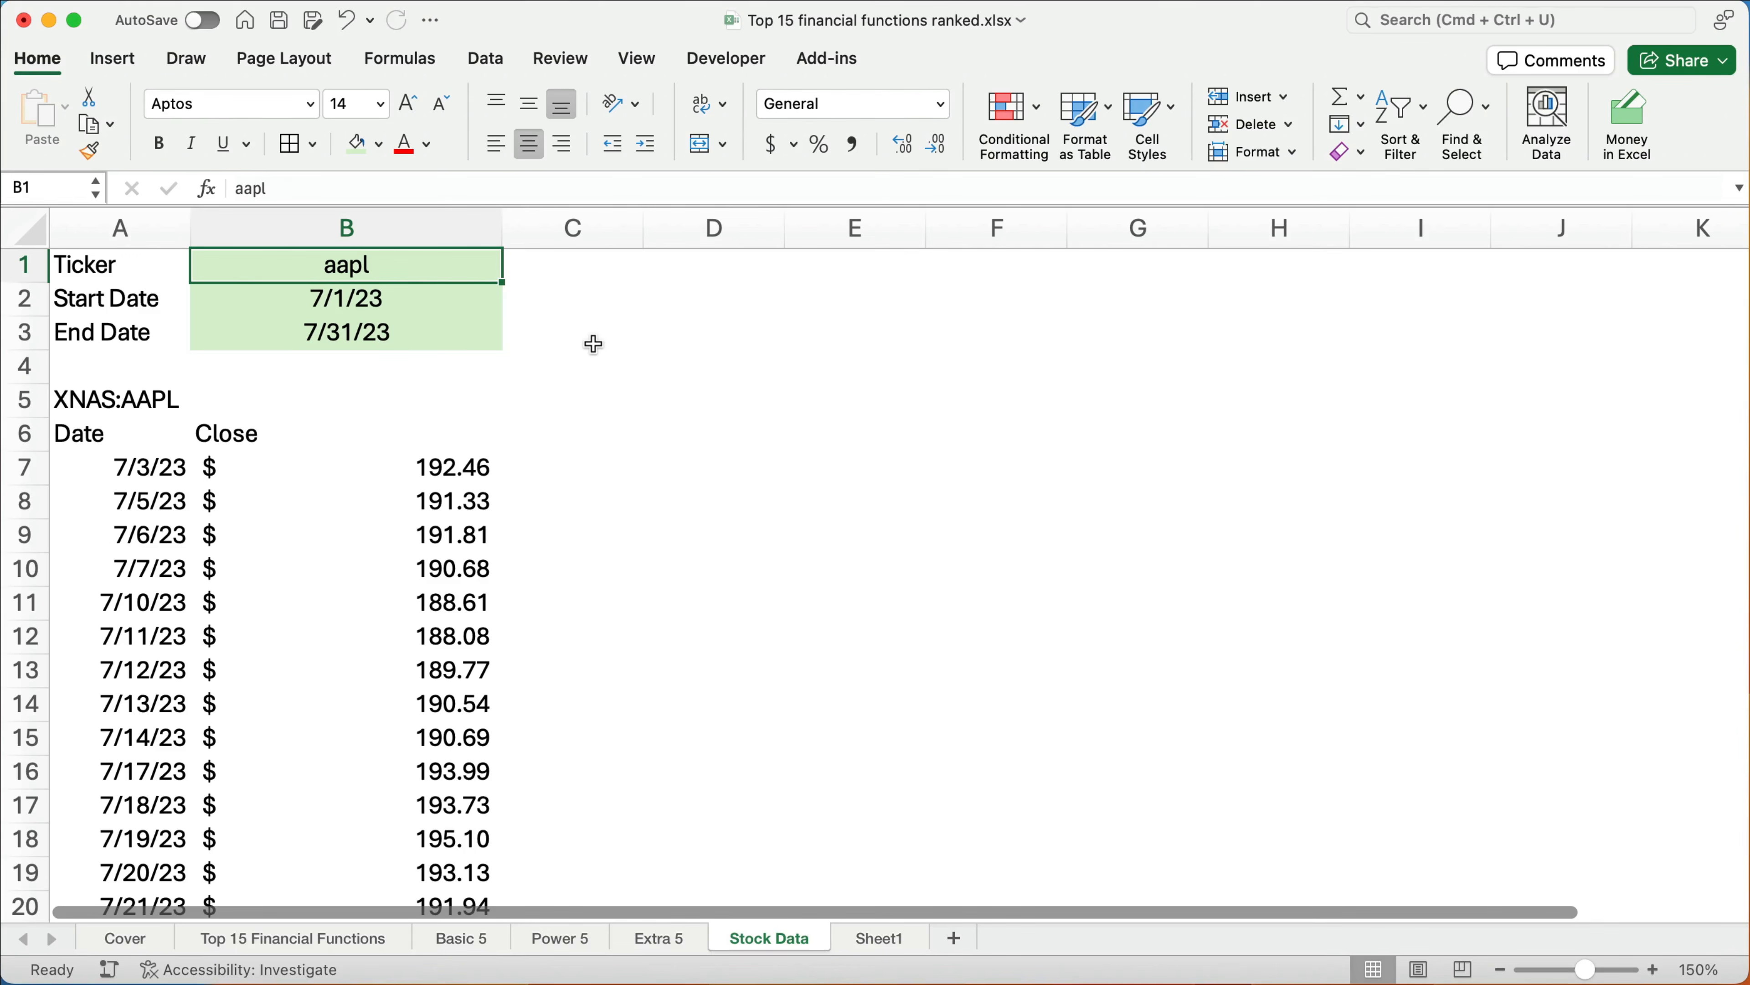
key(Return)
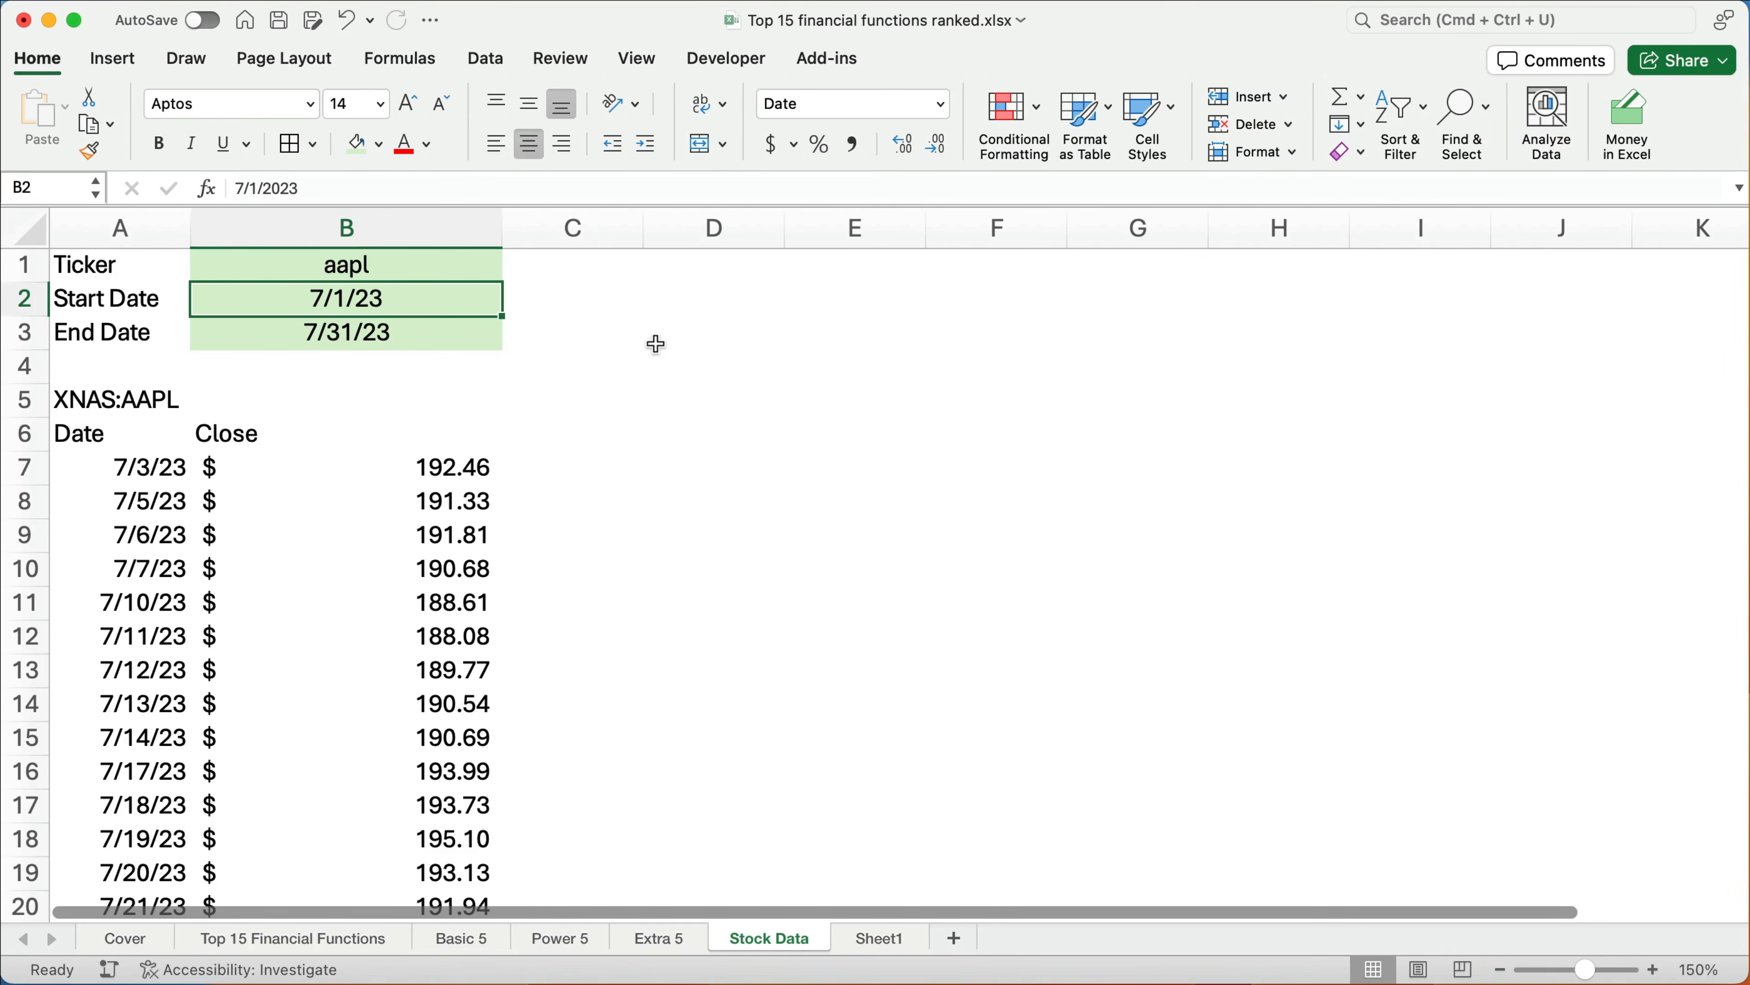
Clear the STOCKHISTORY formula in A5 and insert the function there again by searching the Formula Builder for sto.
click(97, 402)
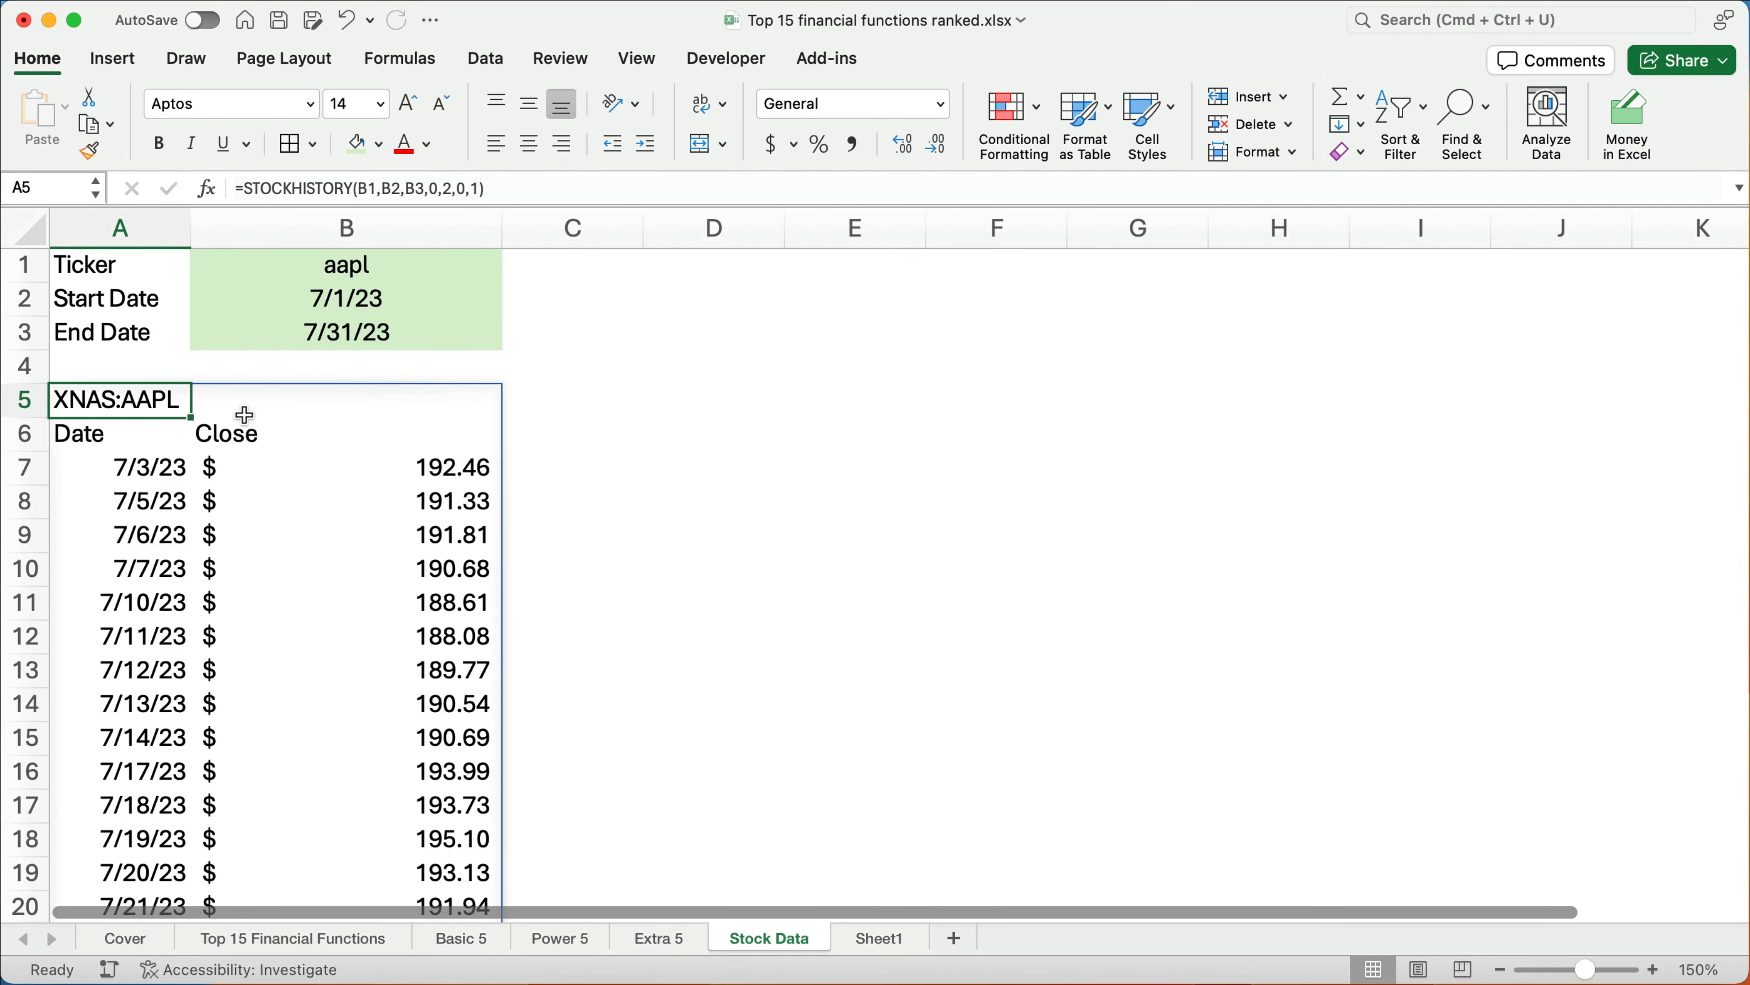
key(Delete)
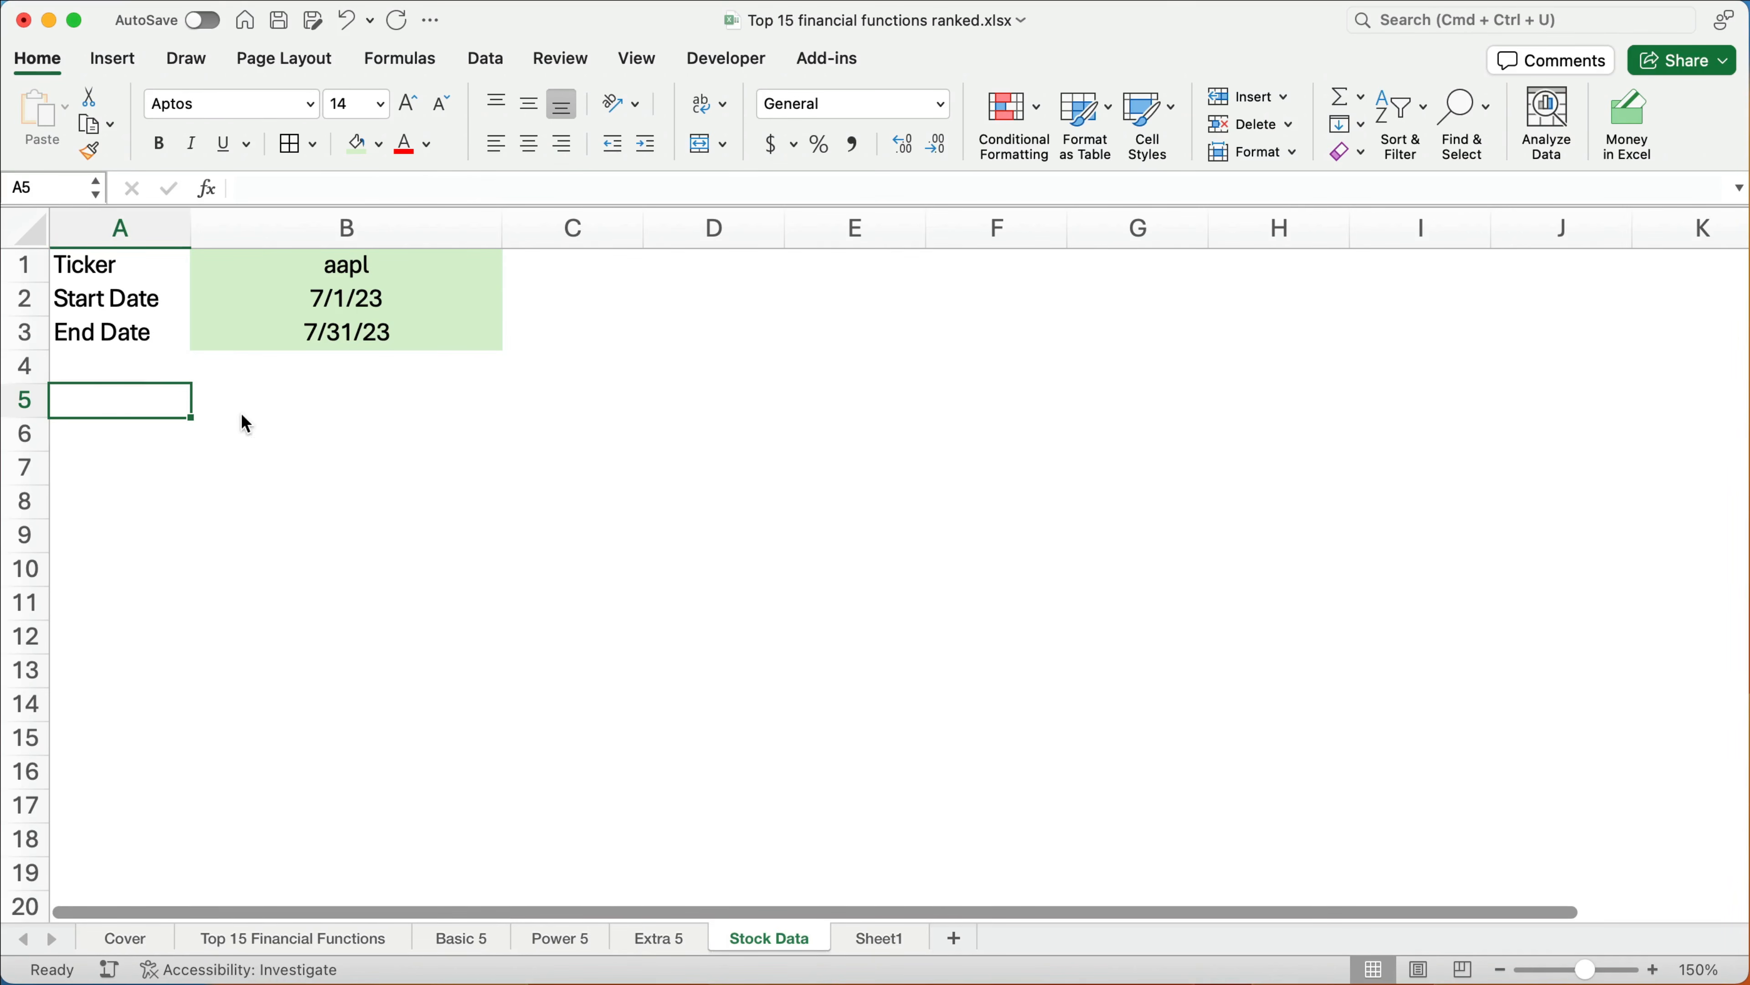
click(118, 459)
click(125, 406)
click(207, 187)
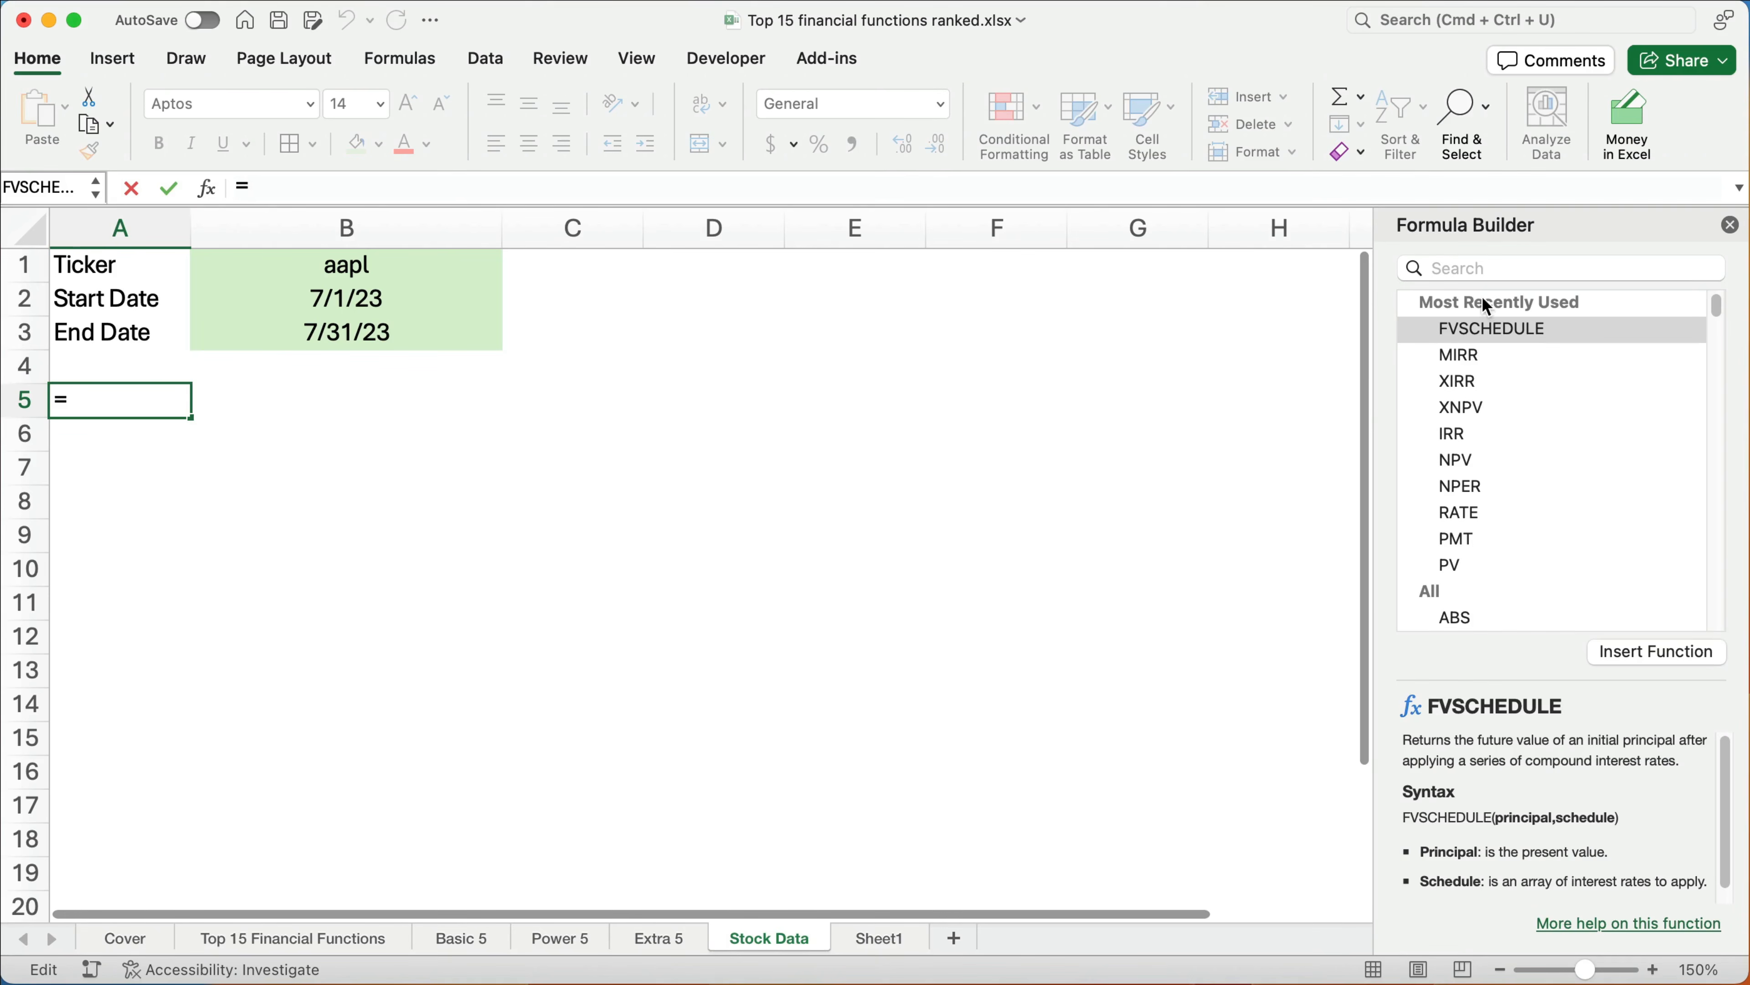
click(1478, 268)
text(sto)
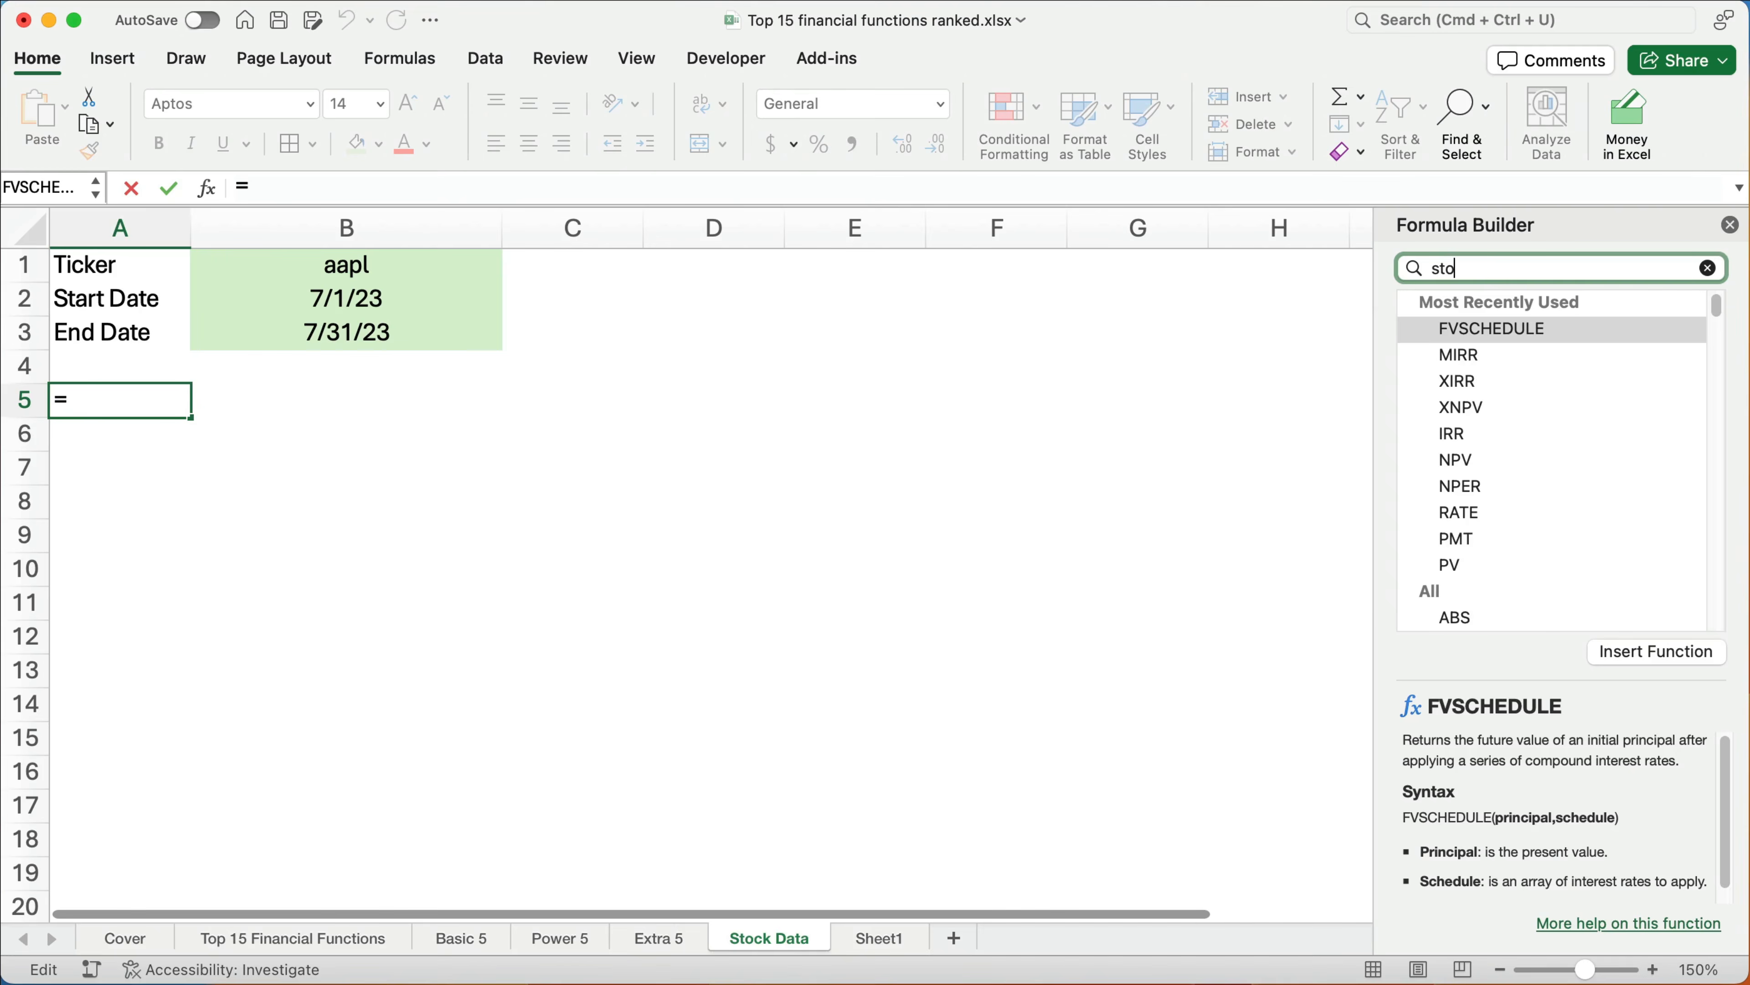
double_click(1483, 339)
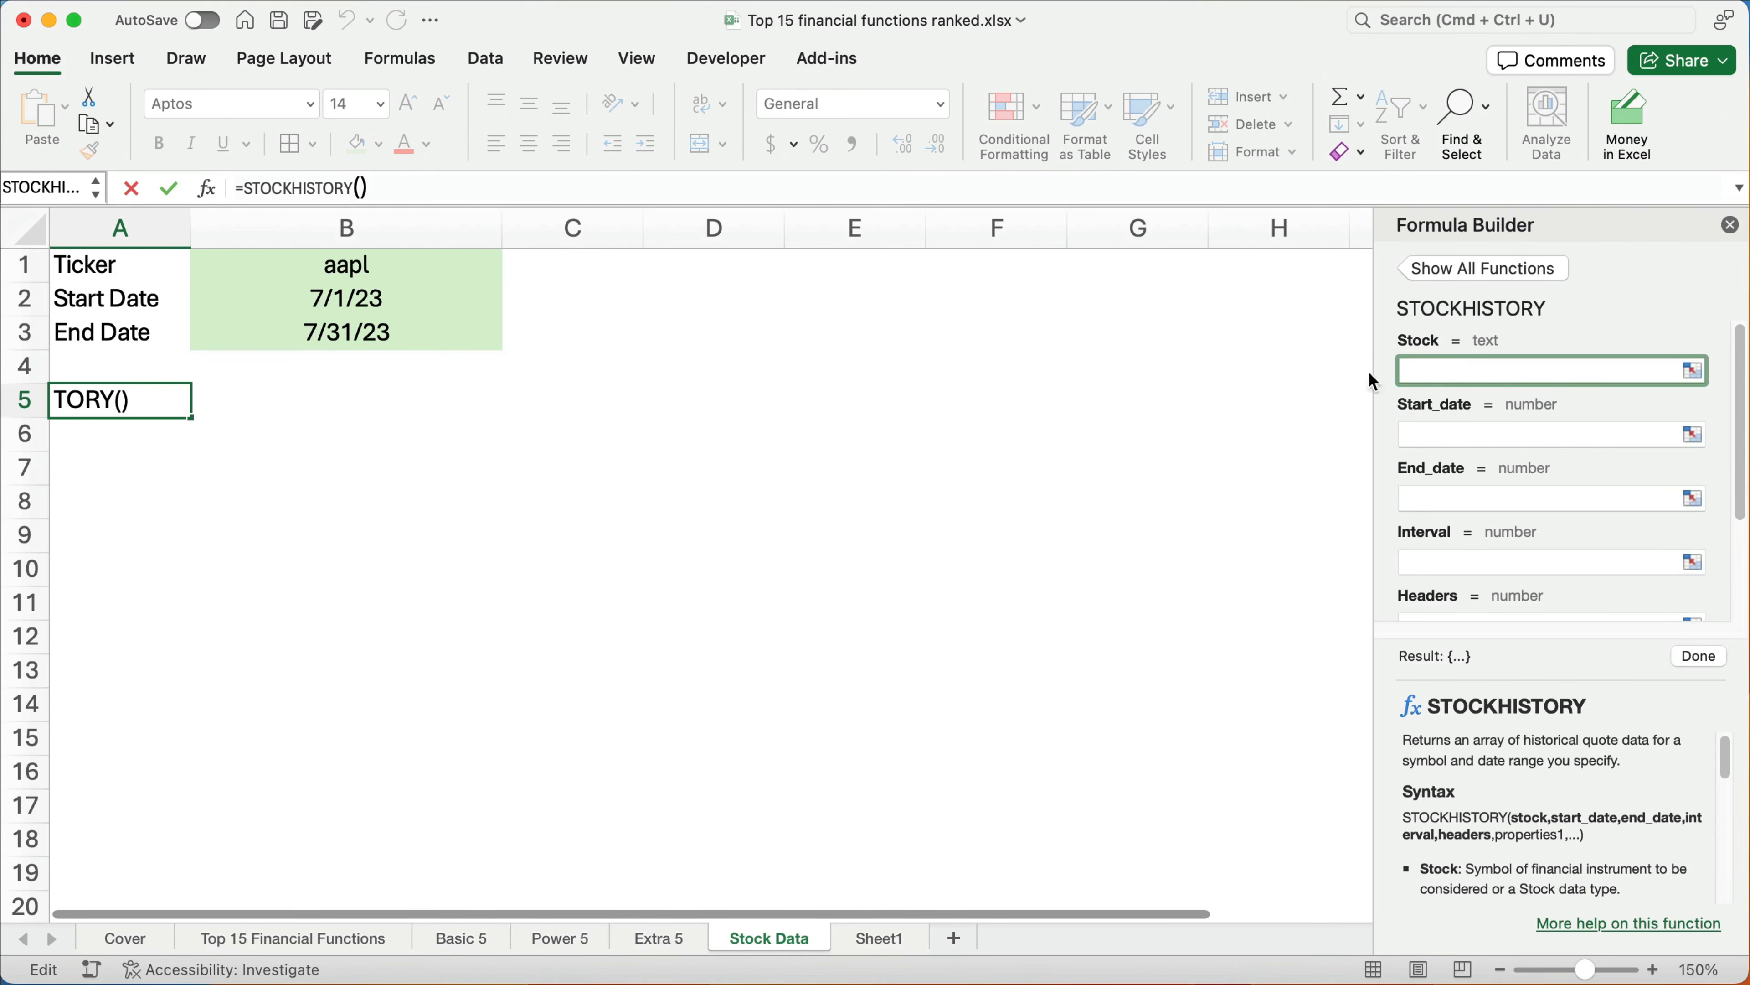
Assign B1 as the stock, B2 as the start date and B3 as the end date of the STOCKHISTORY function.
click(374, 265)
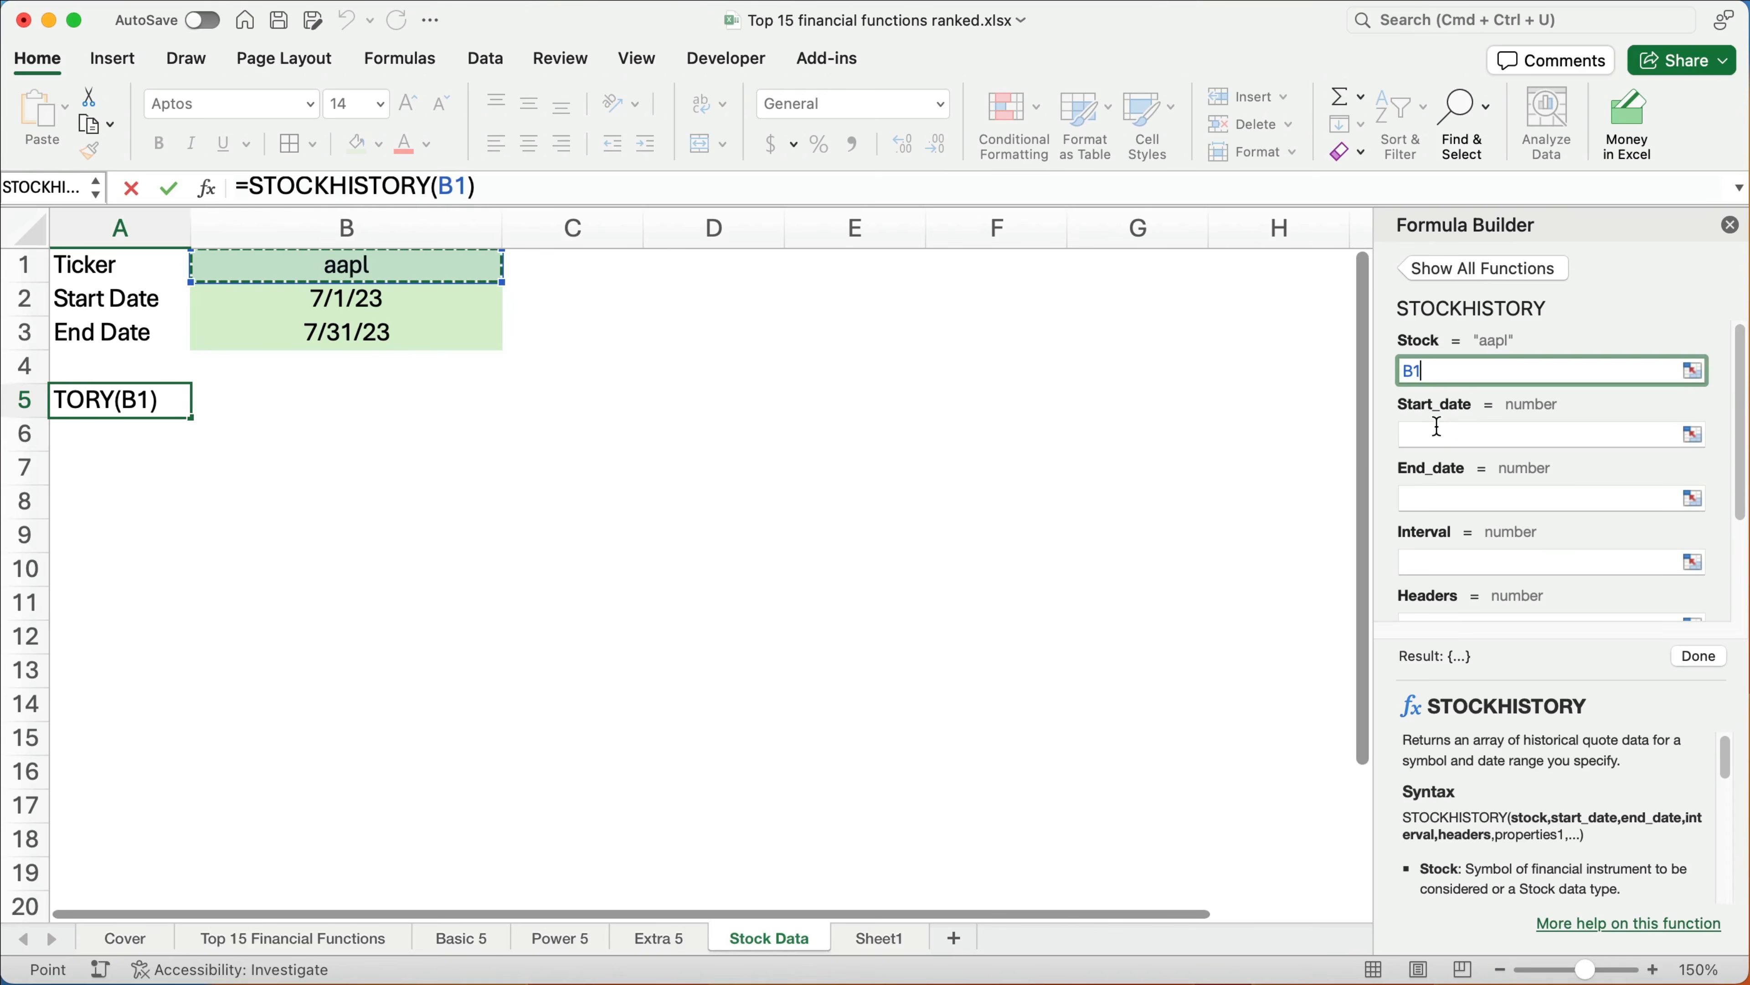
click(1409, 434)
click(412, 312)
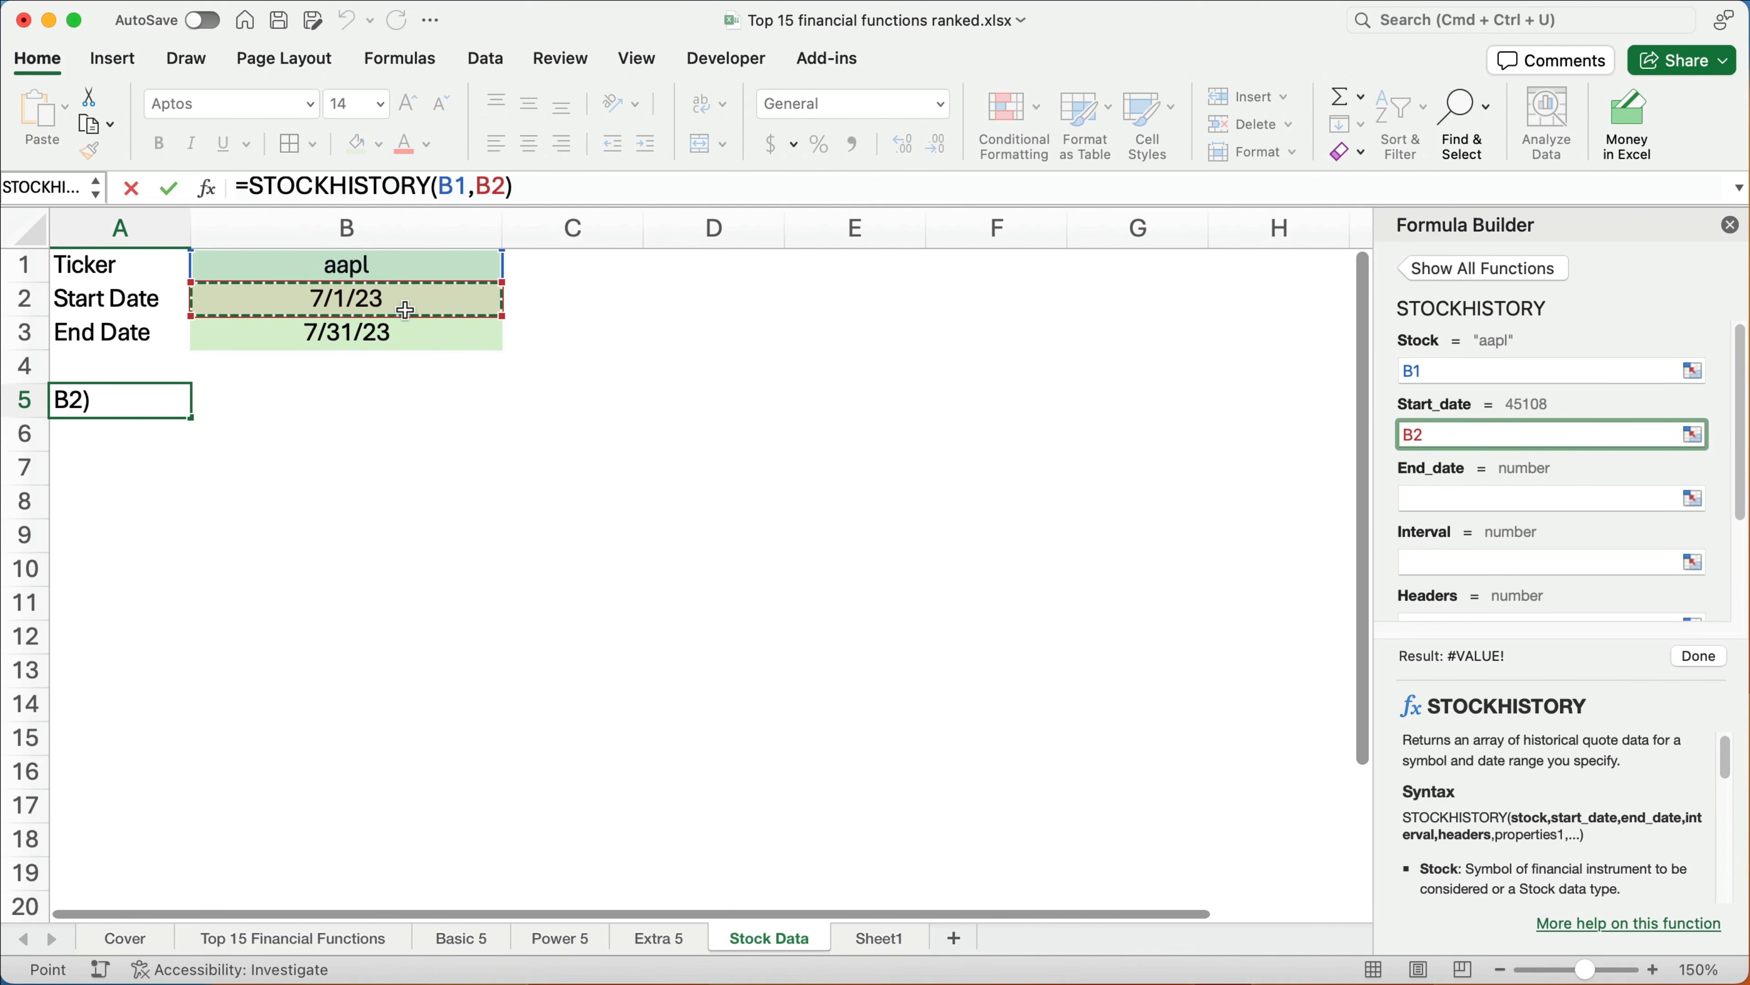
click(1408, 501)
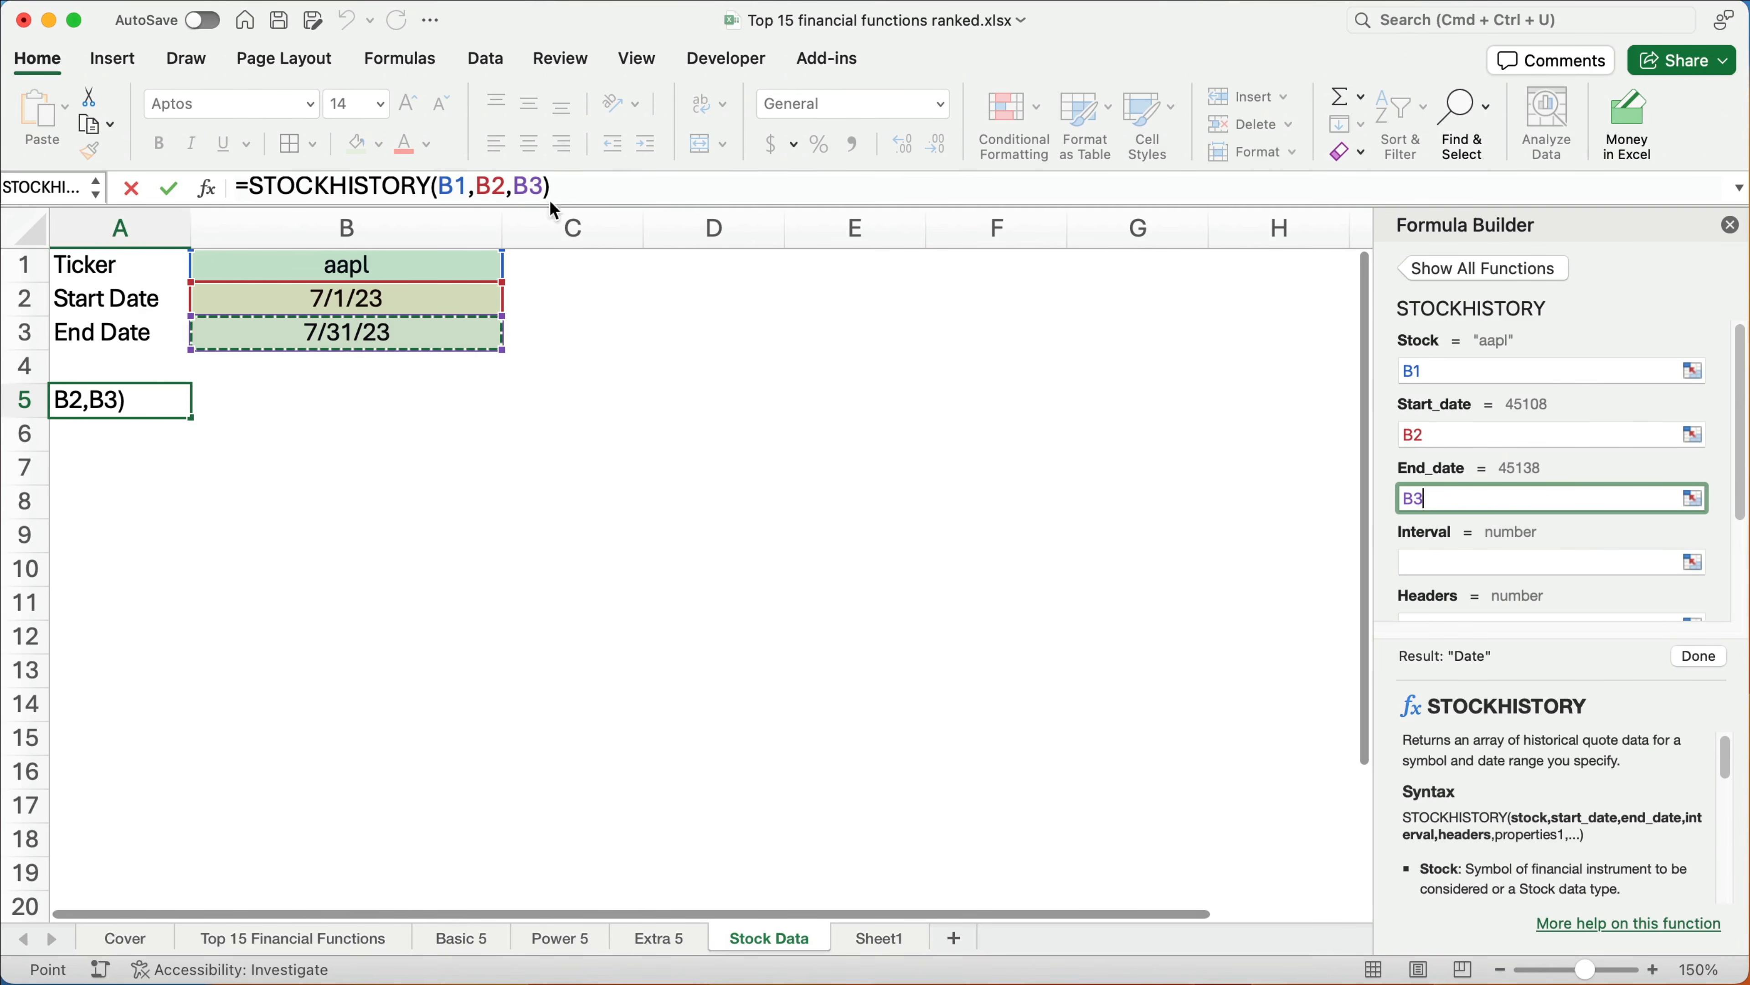
Add the interval 0 - Daily and the headers option 2 - Show instrument identifier and header to the STOCKHISTORY formula.
click(546, 186)
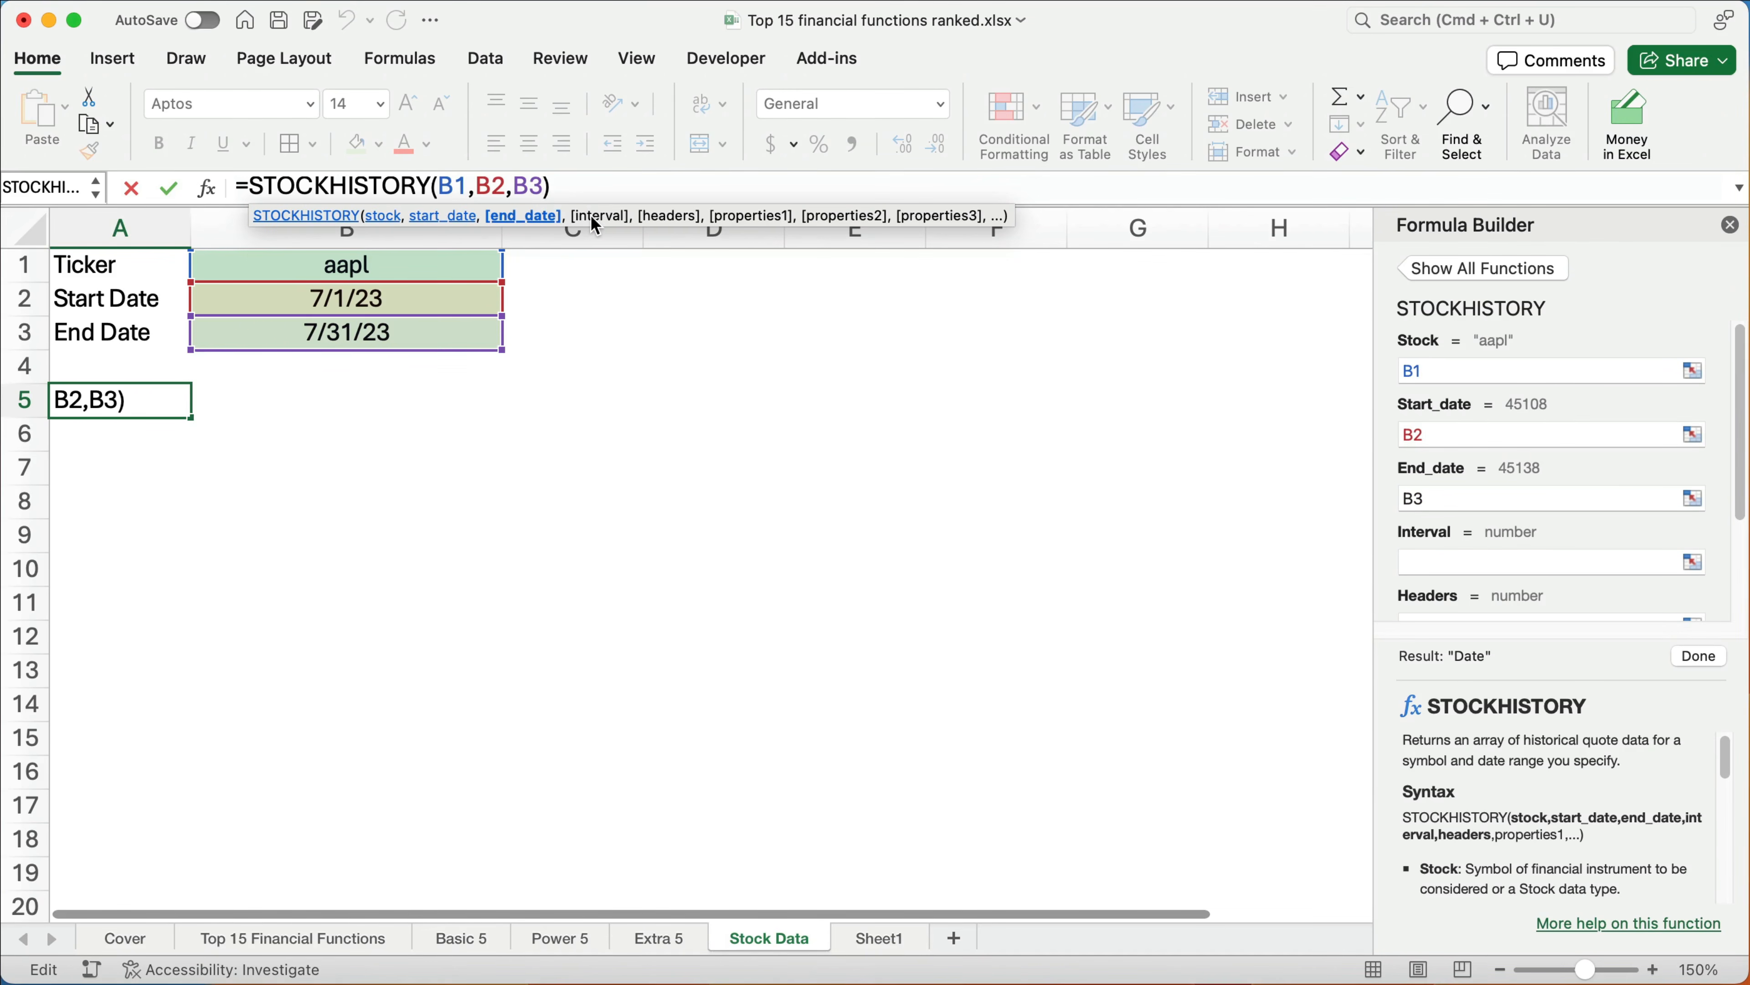
text(,)
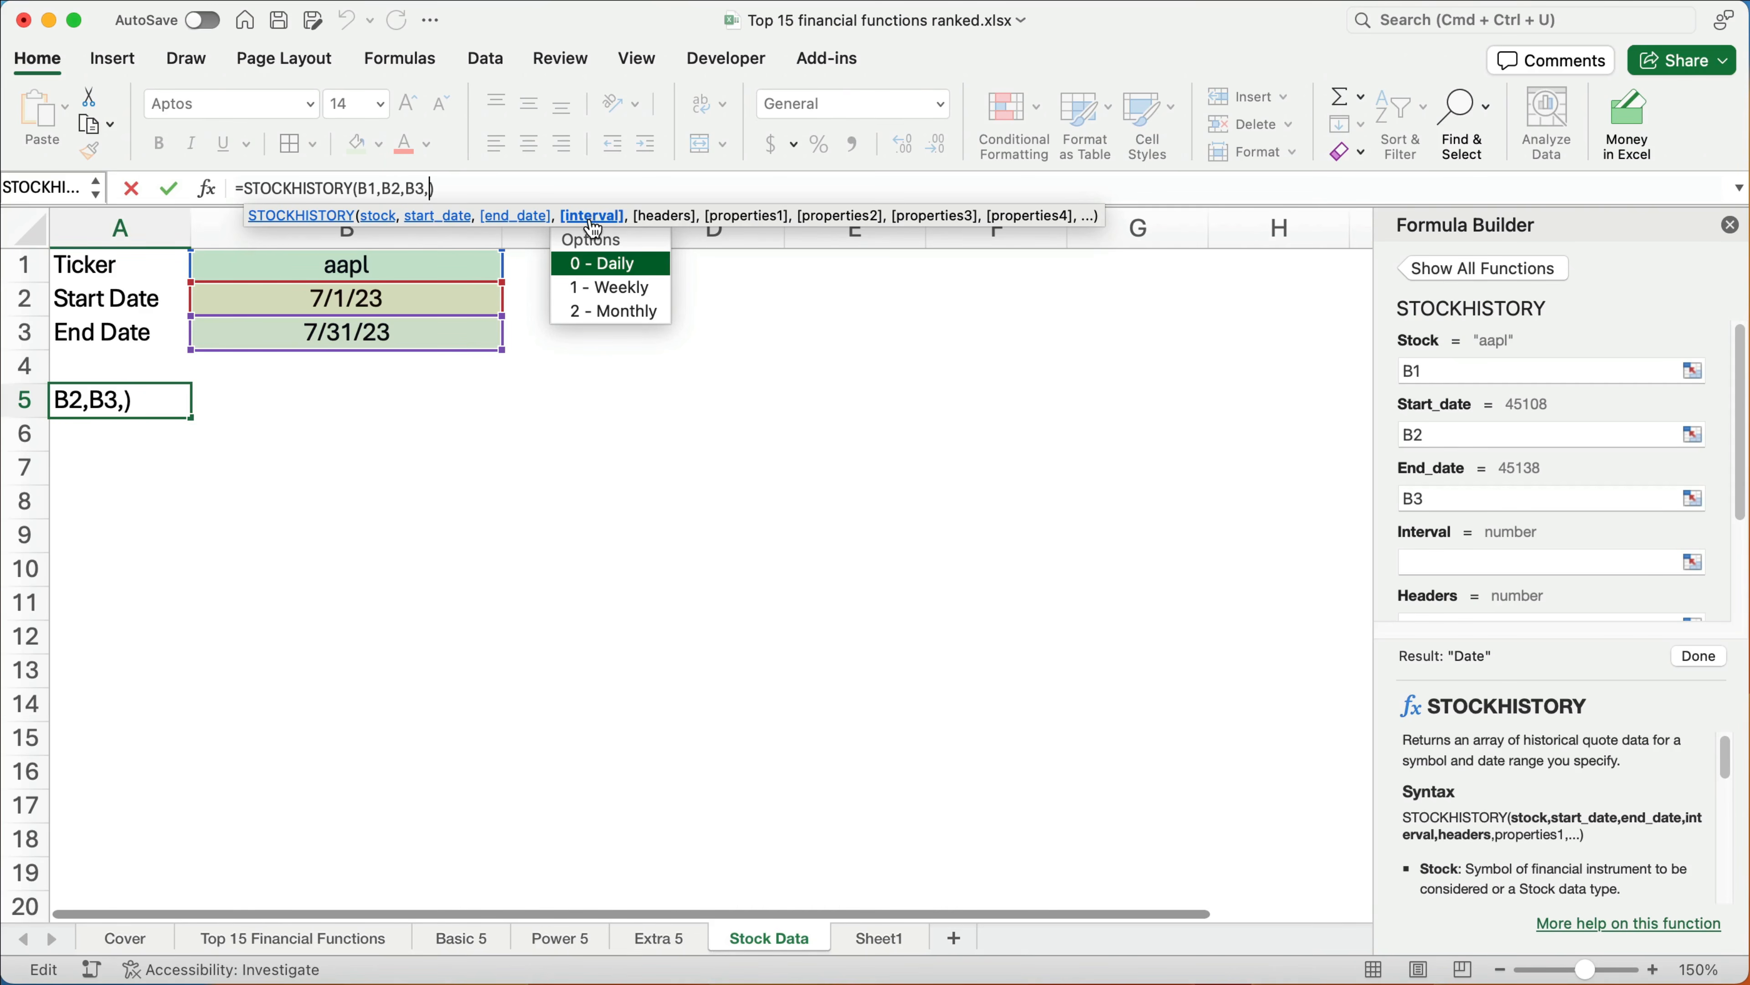
click(593, 266)
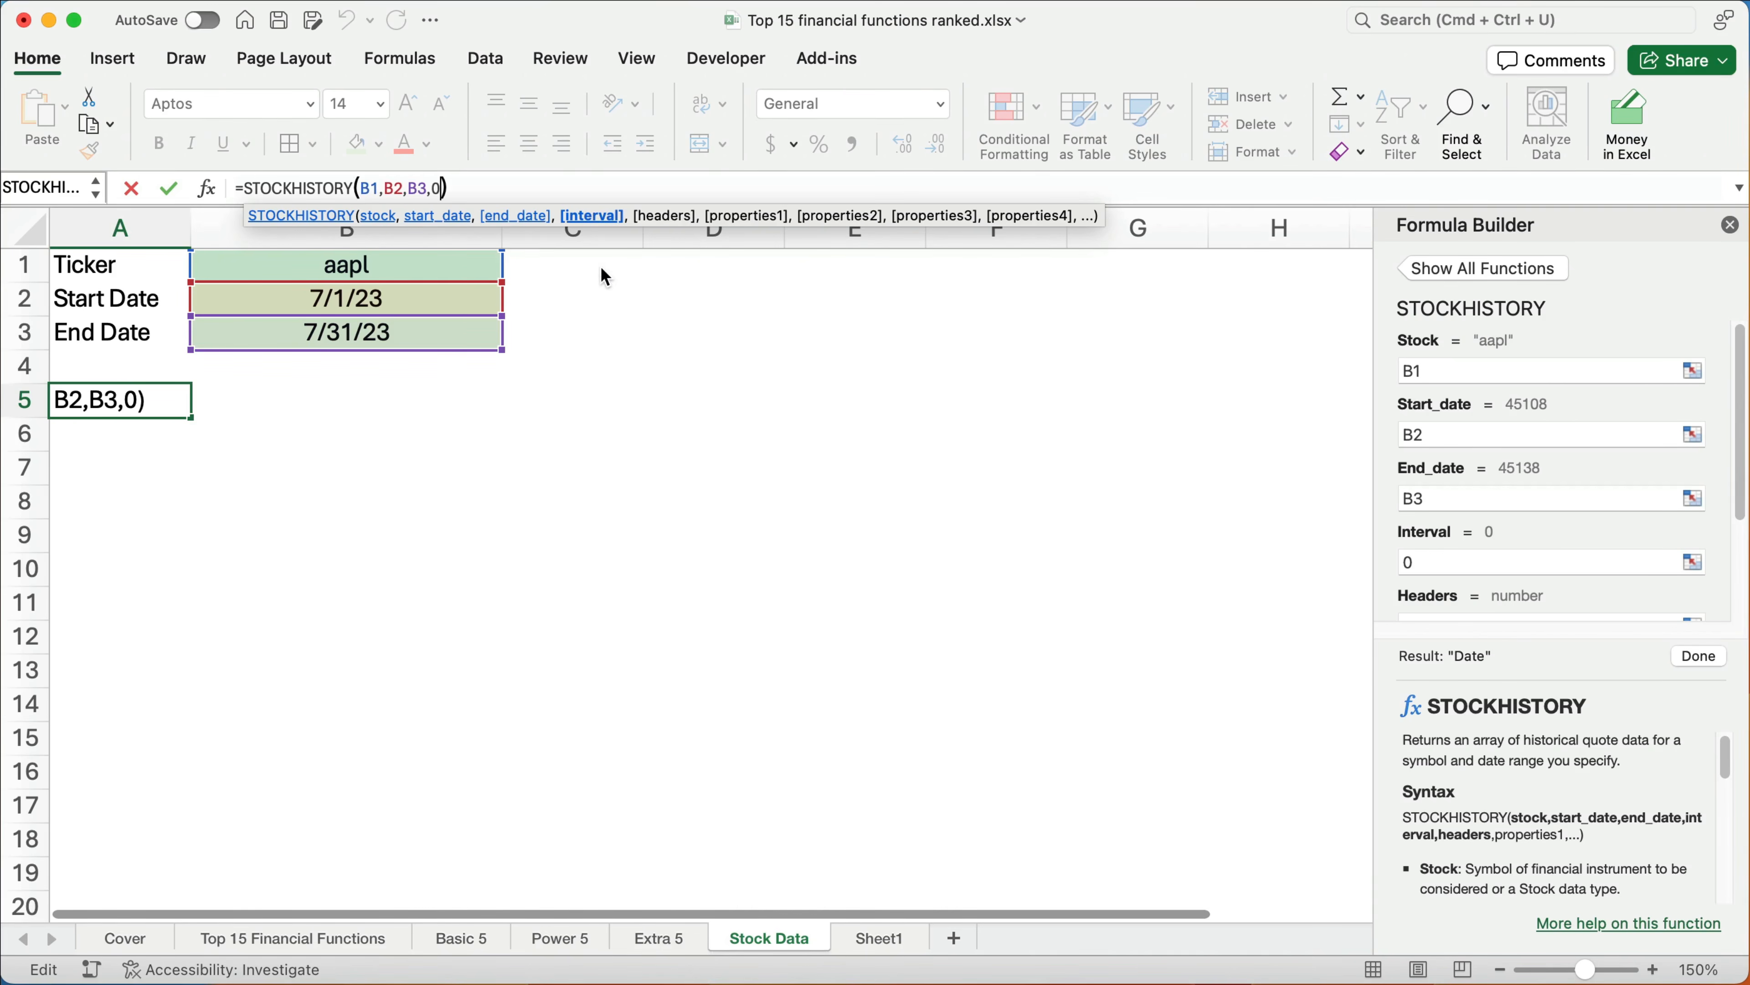
text(,)
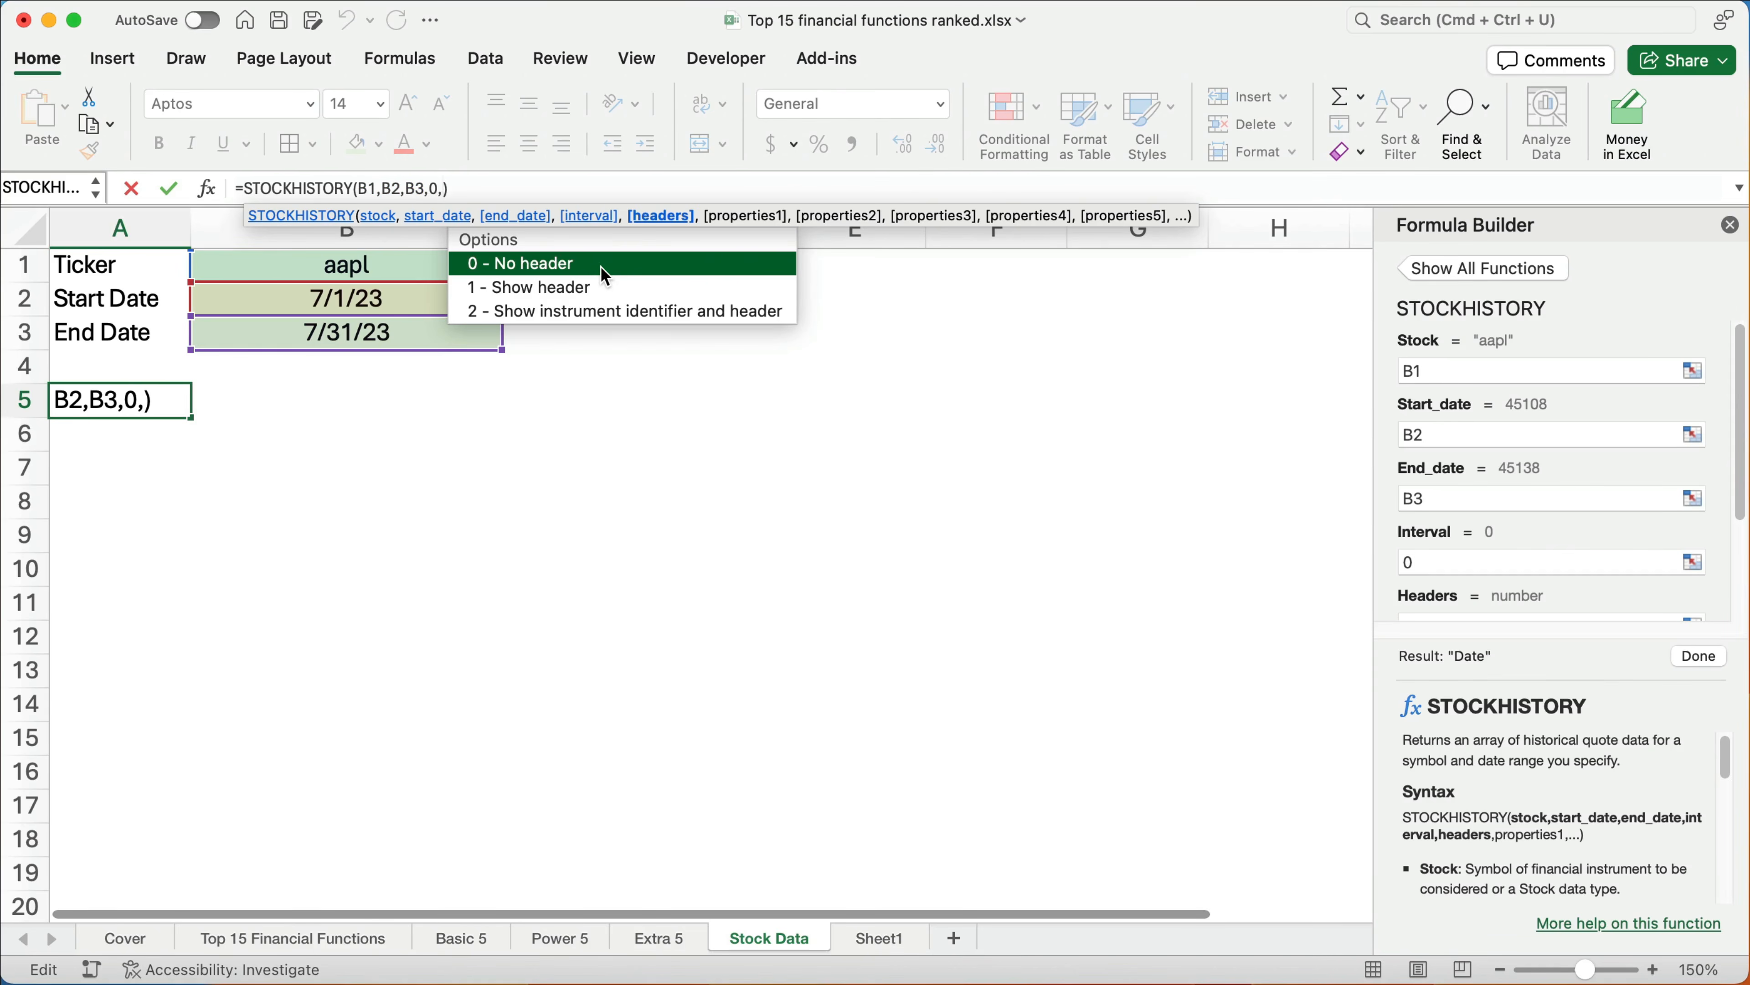
double_click(597, 317)
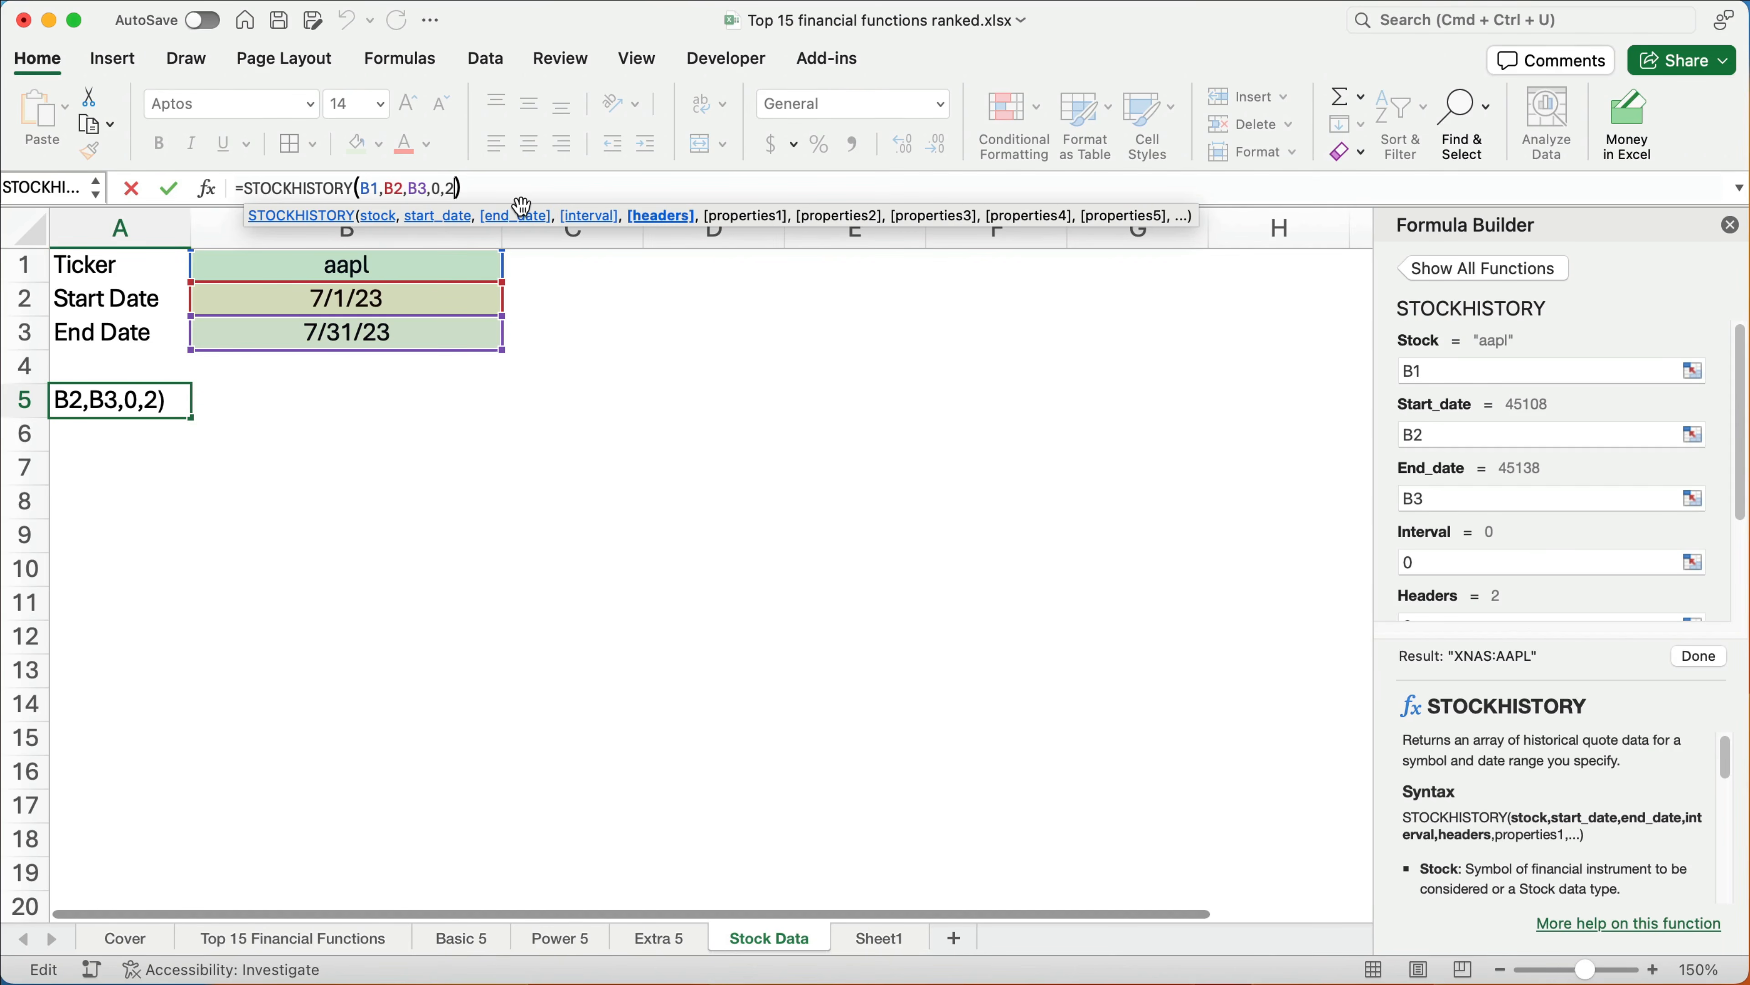
Add the properties 0 - Date and 1 - Close to the STOCKHISTORY formula and enter it in A5.
text(,)
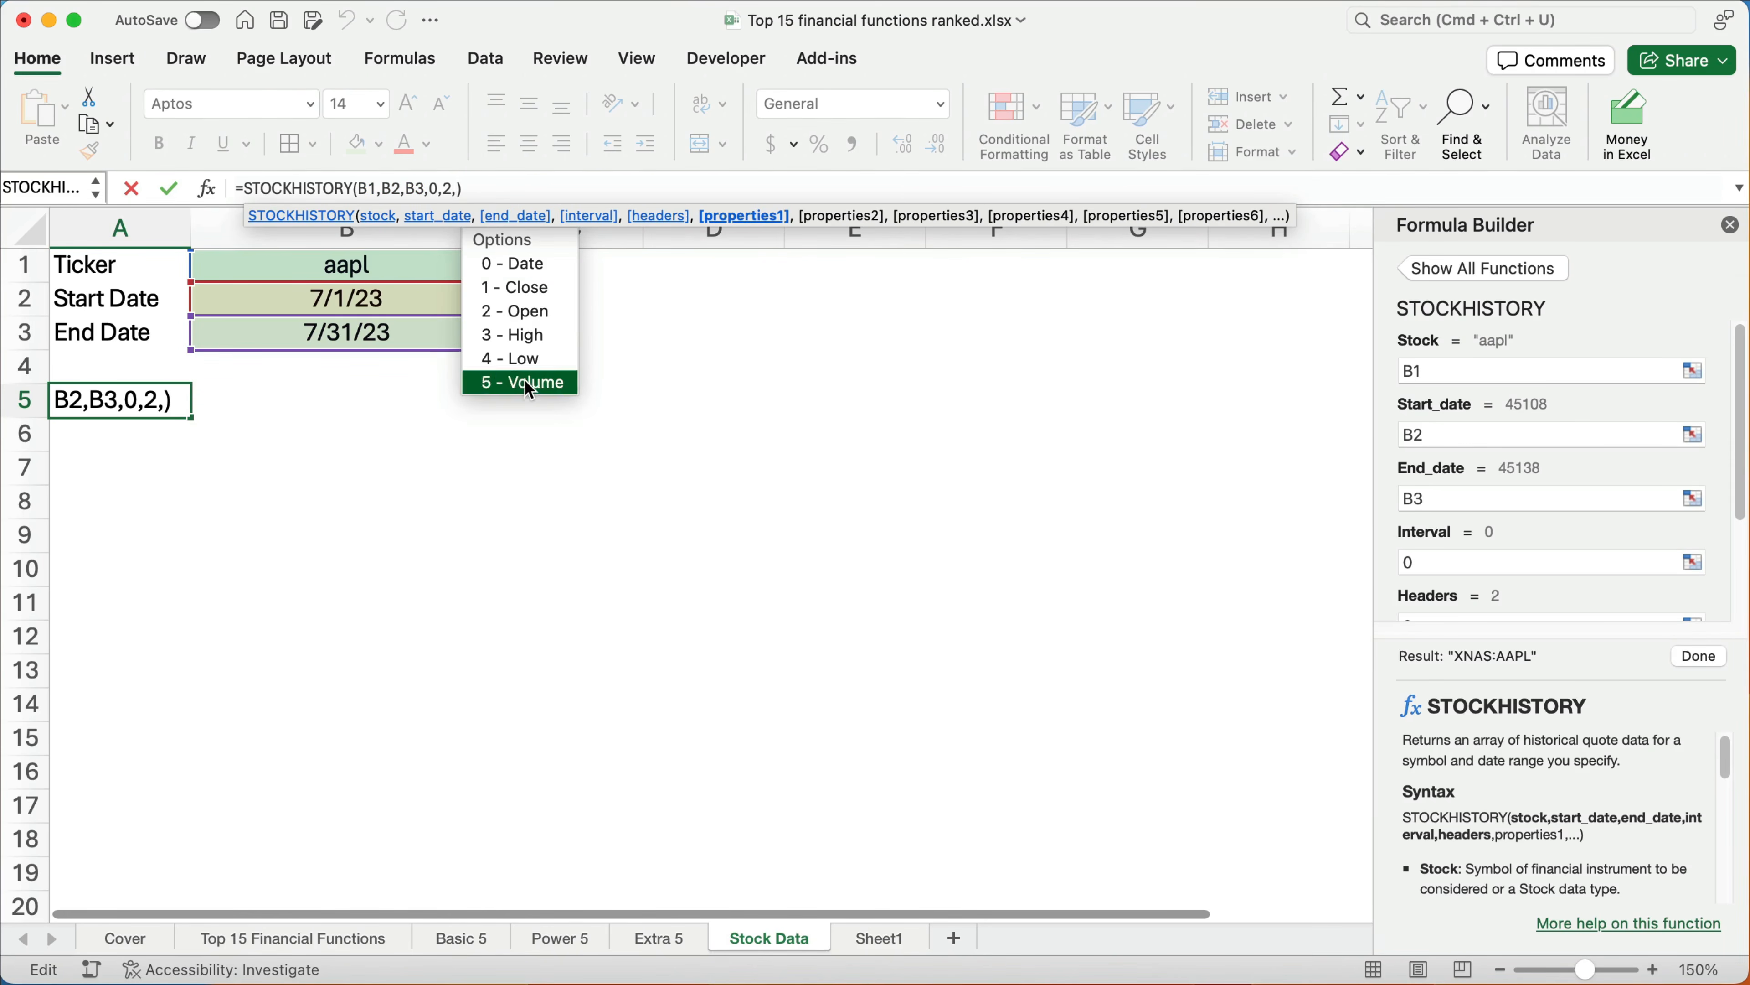
double_click(525, 263)
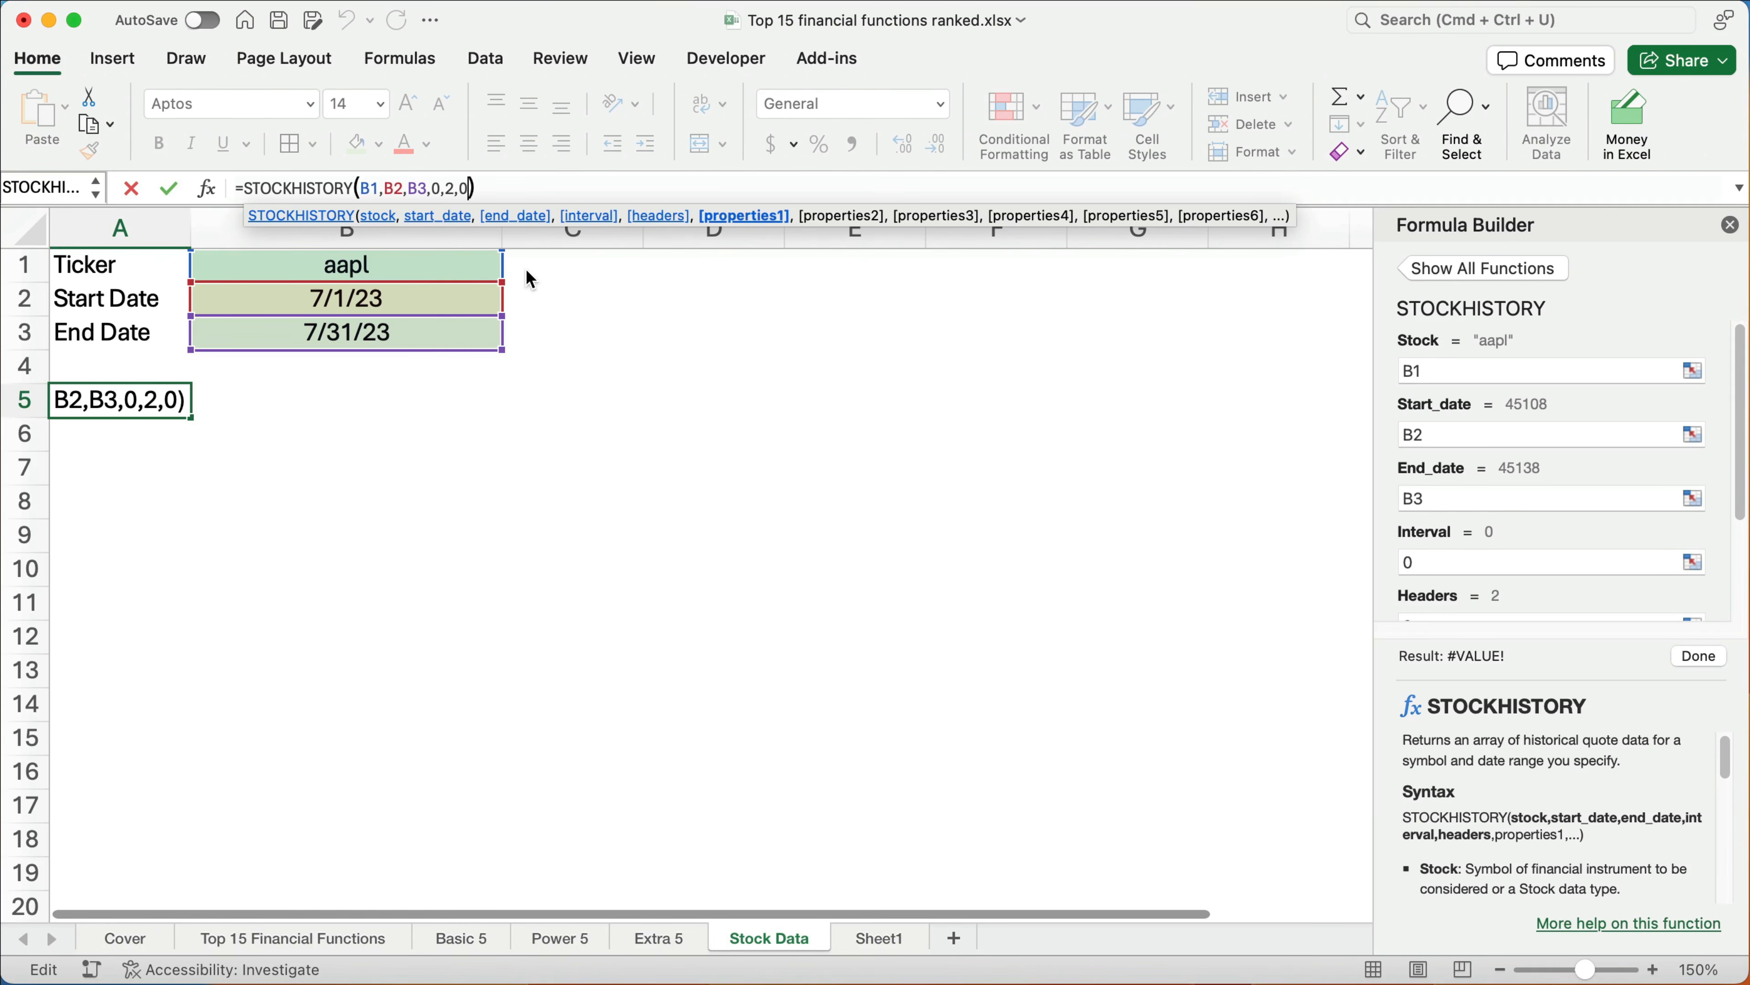
text(,)
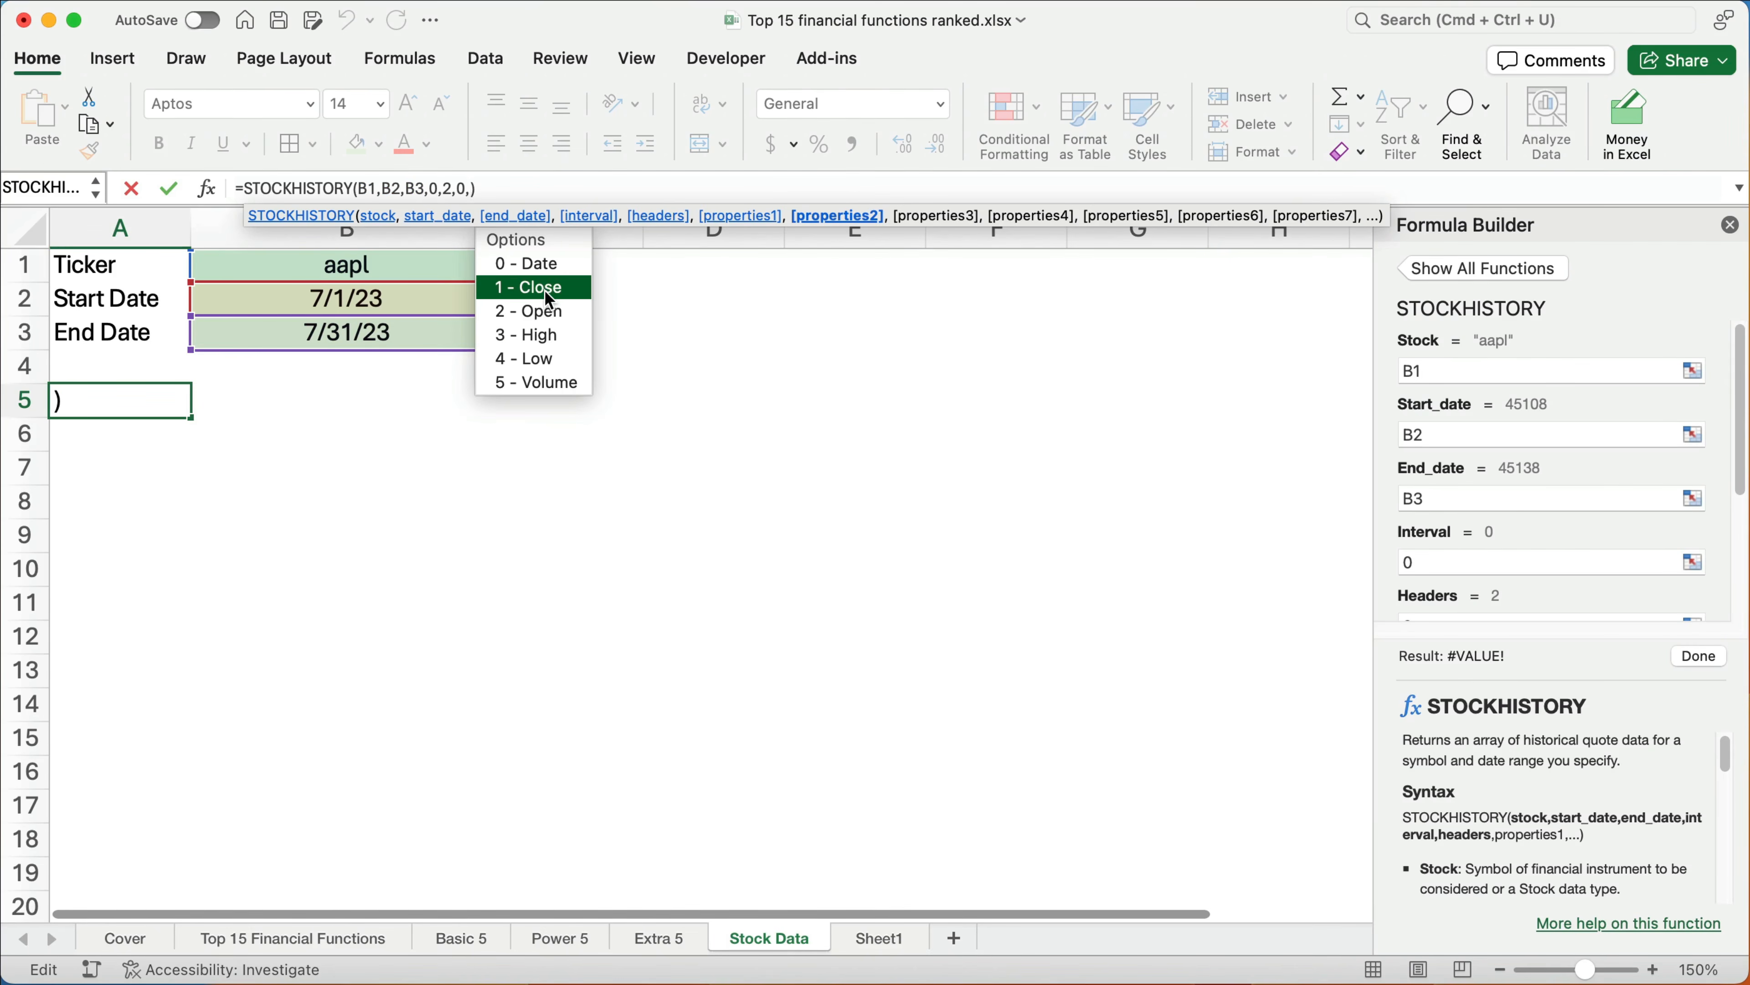
double_click(548, 294)
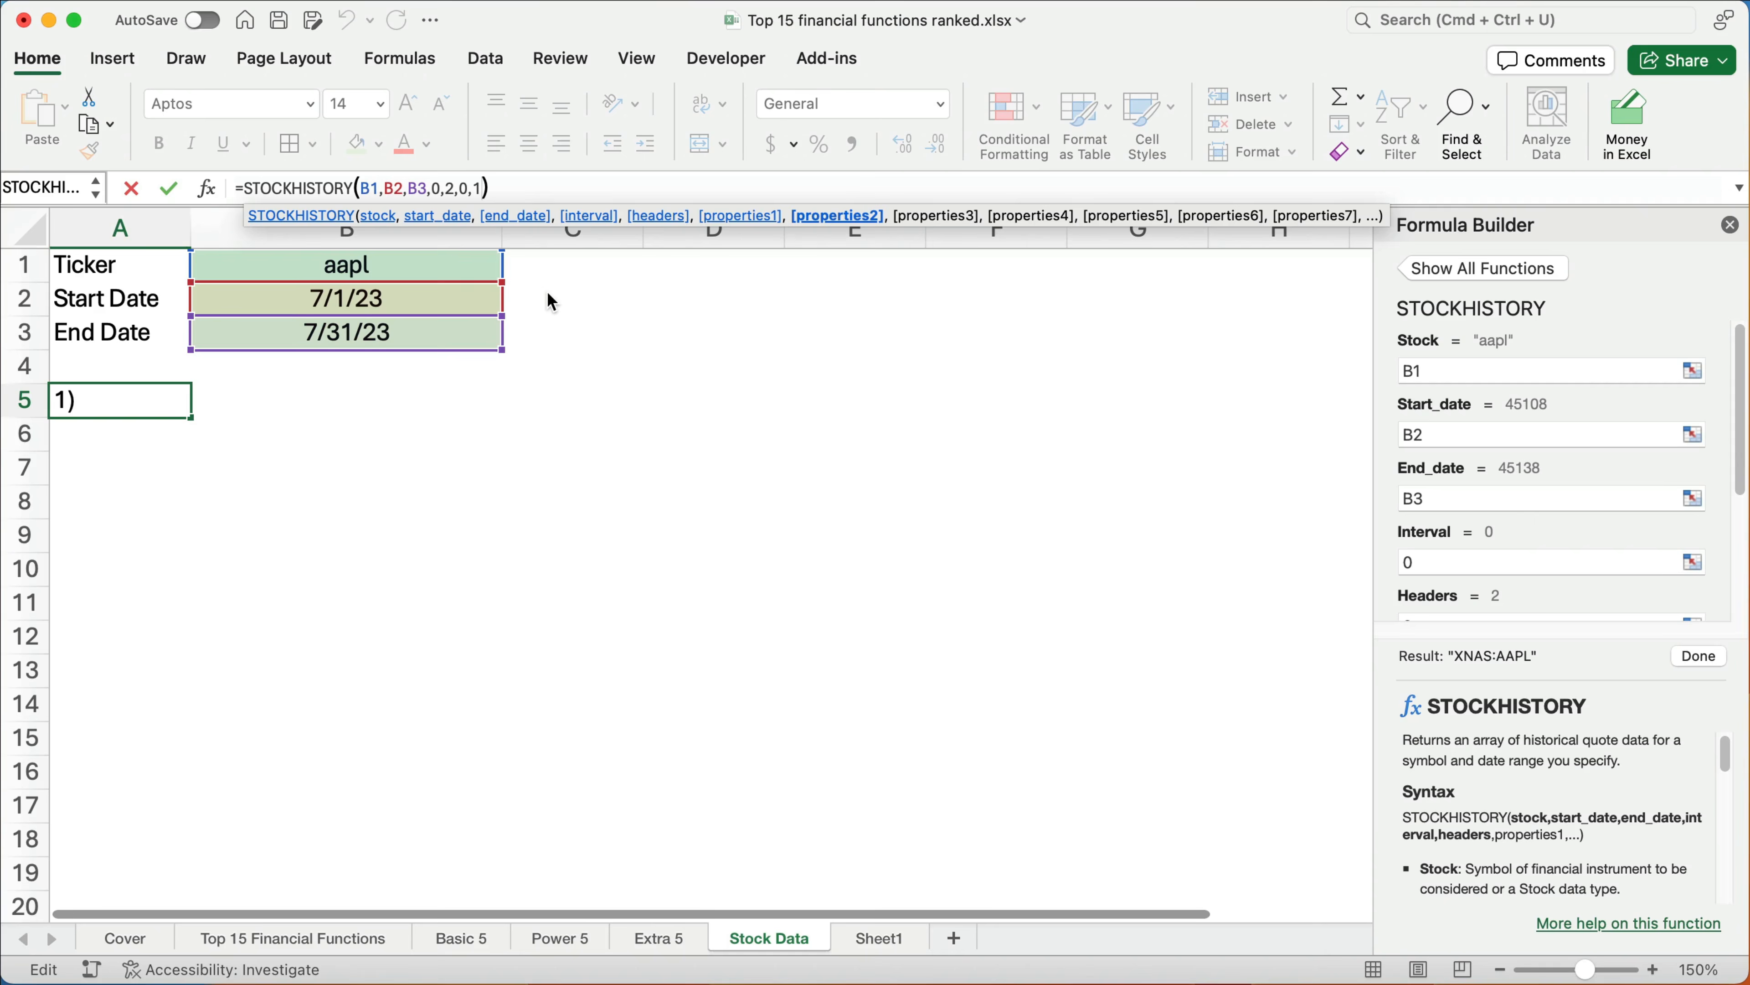
key(Return)
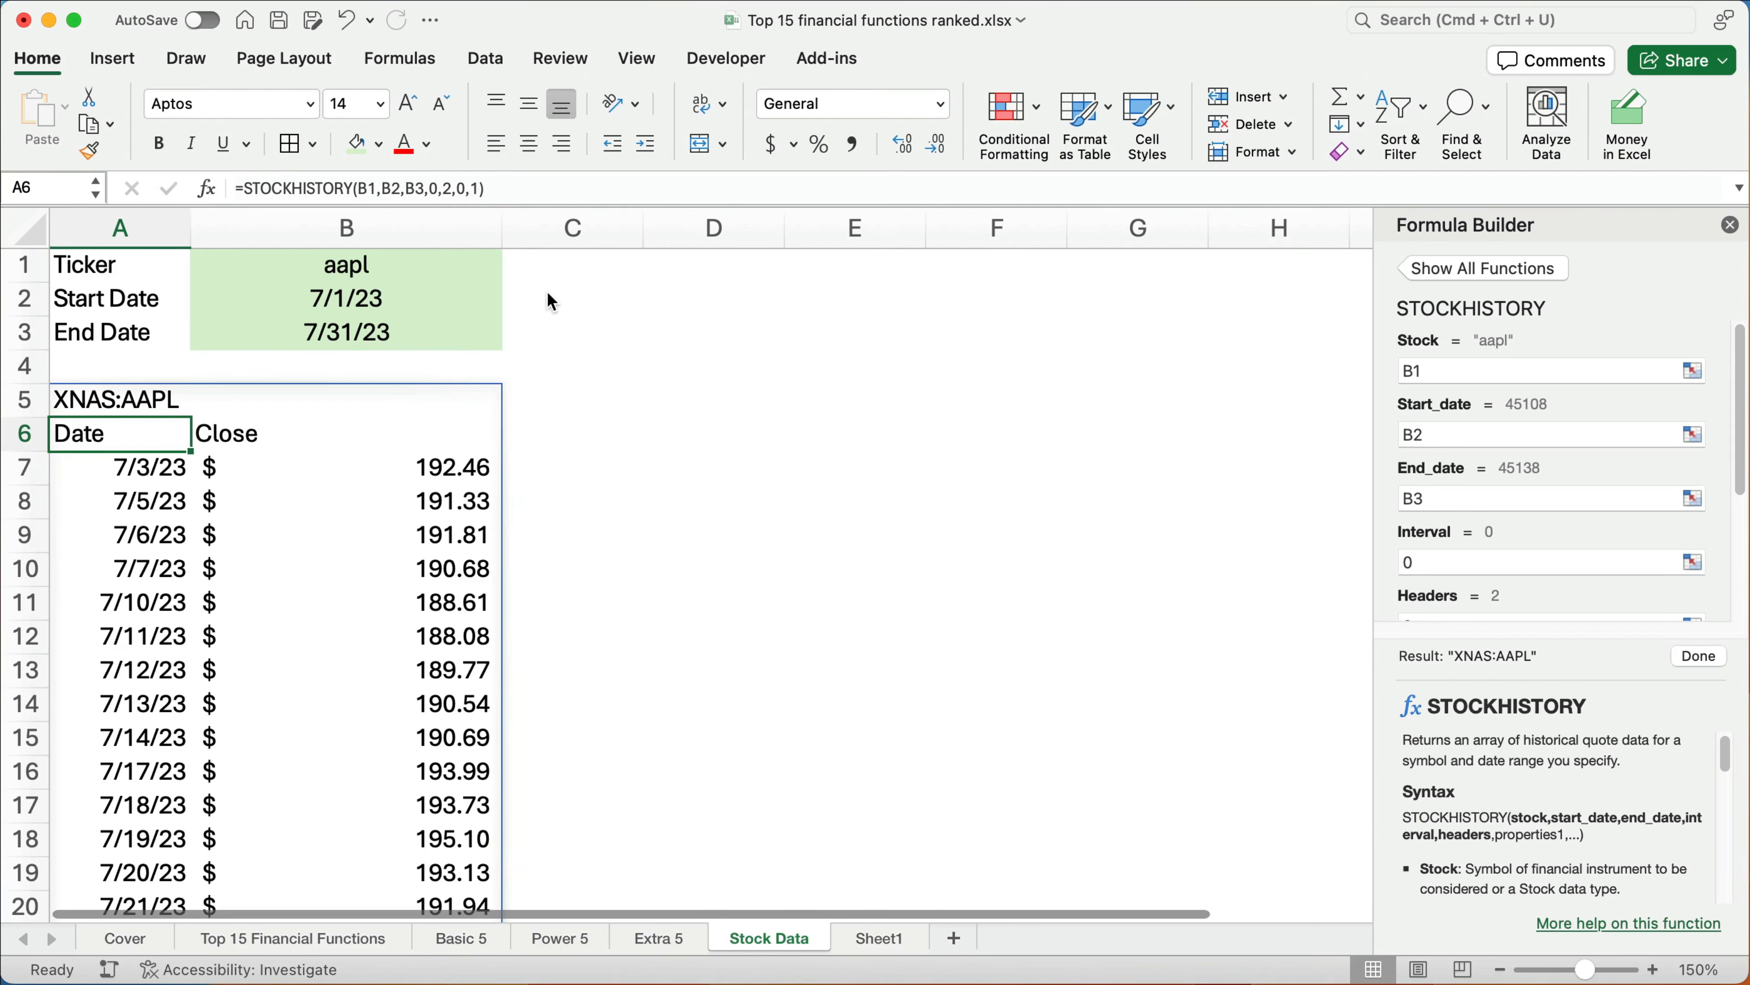
Review the STOCKHISTORY headers and the full list of dates and closing prices from A5 downward.
click(133, 399)
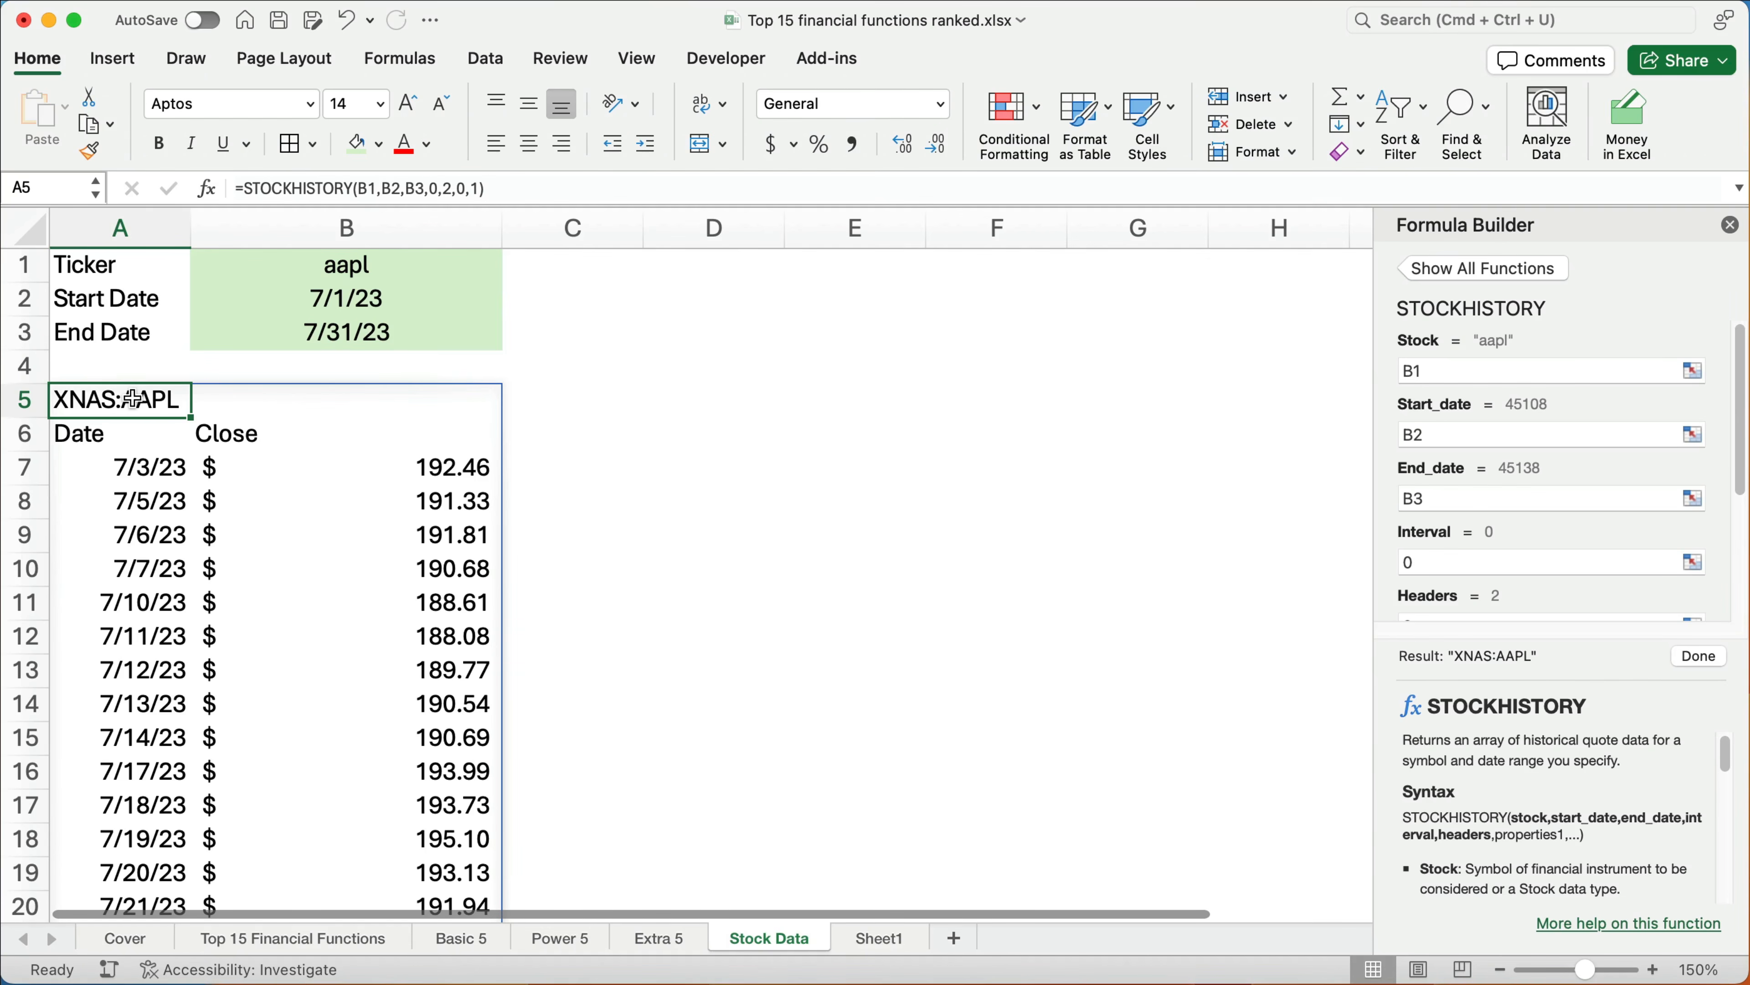
click(424, 472)
scroll(412, 524, down, 3)
scroll(412, 530, down, 6)
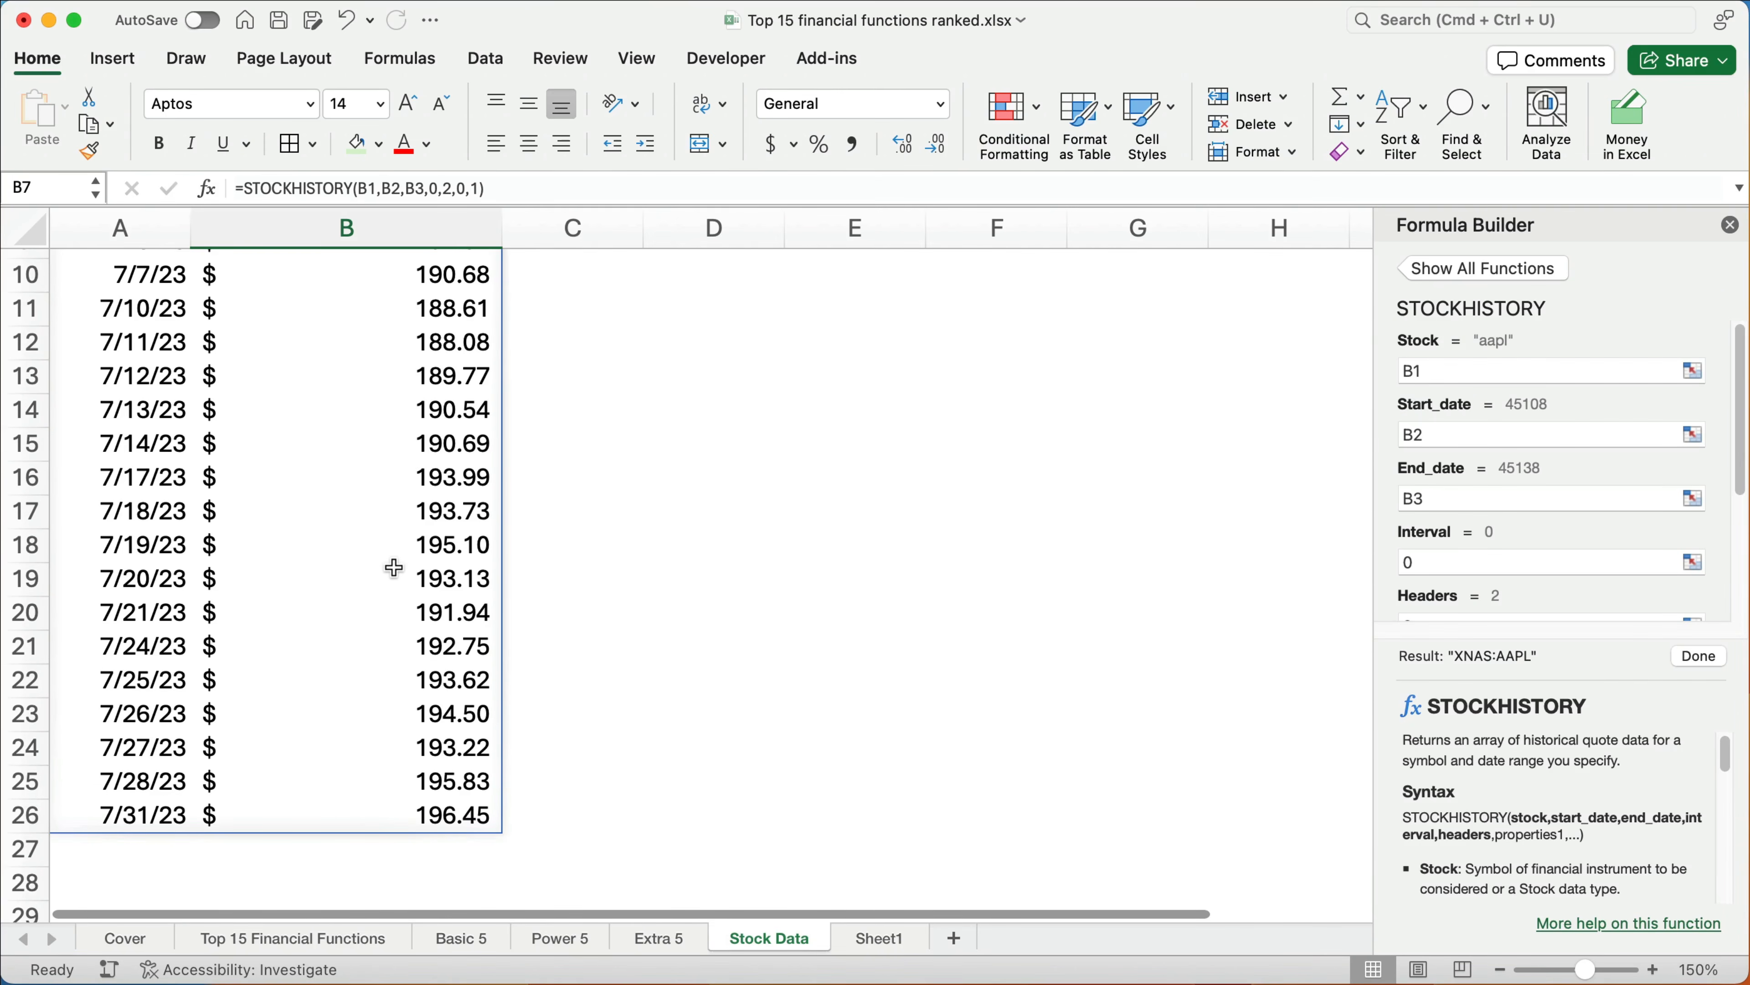
scroll(395, 567, up, 6)
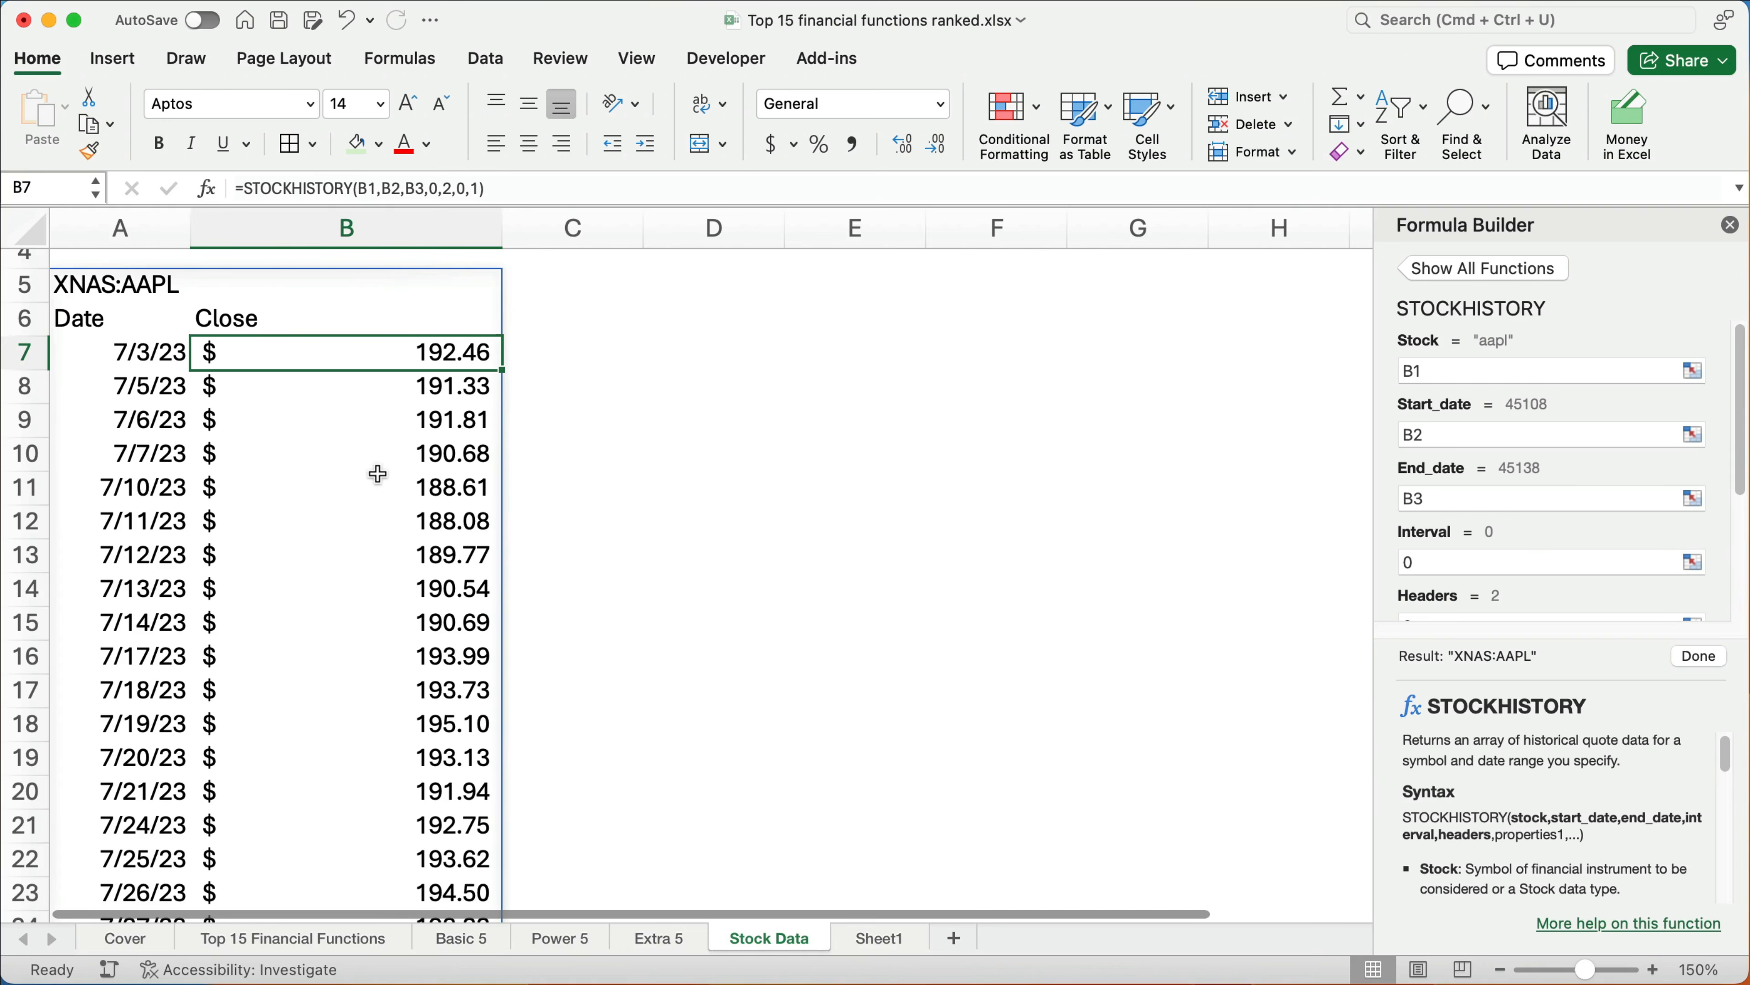
scroll(378, 473, up, 3)
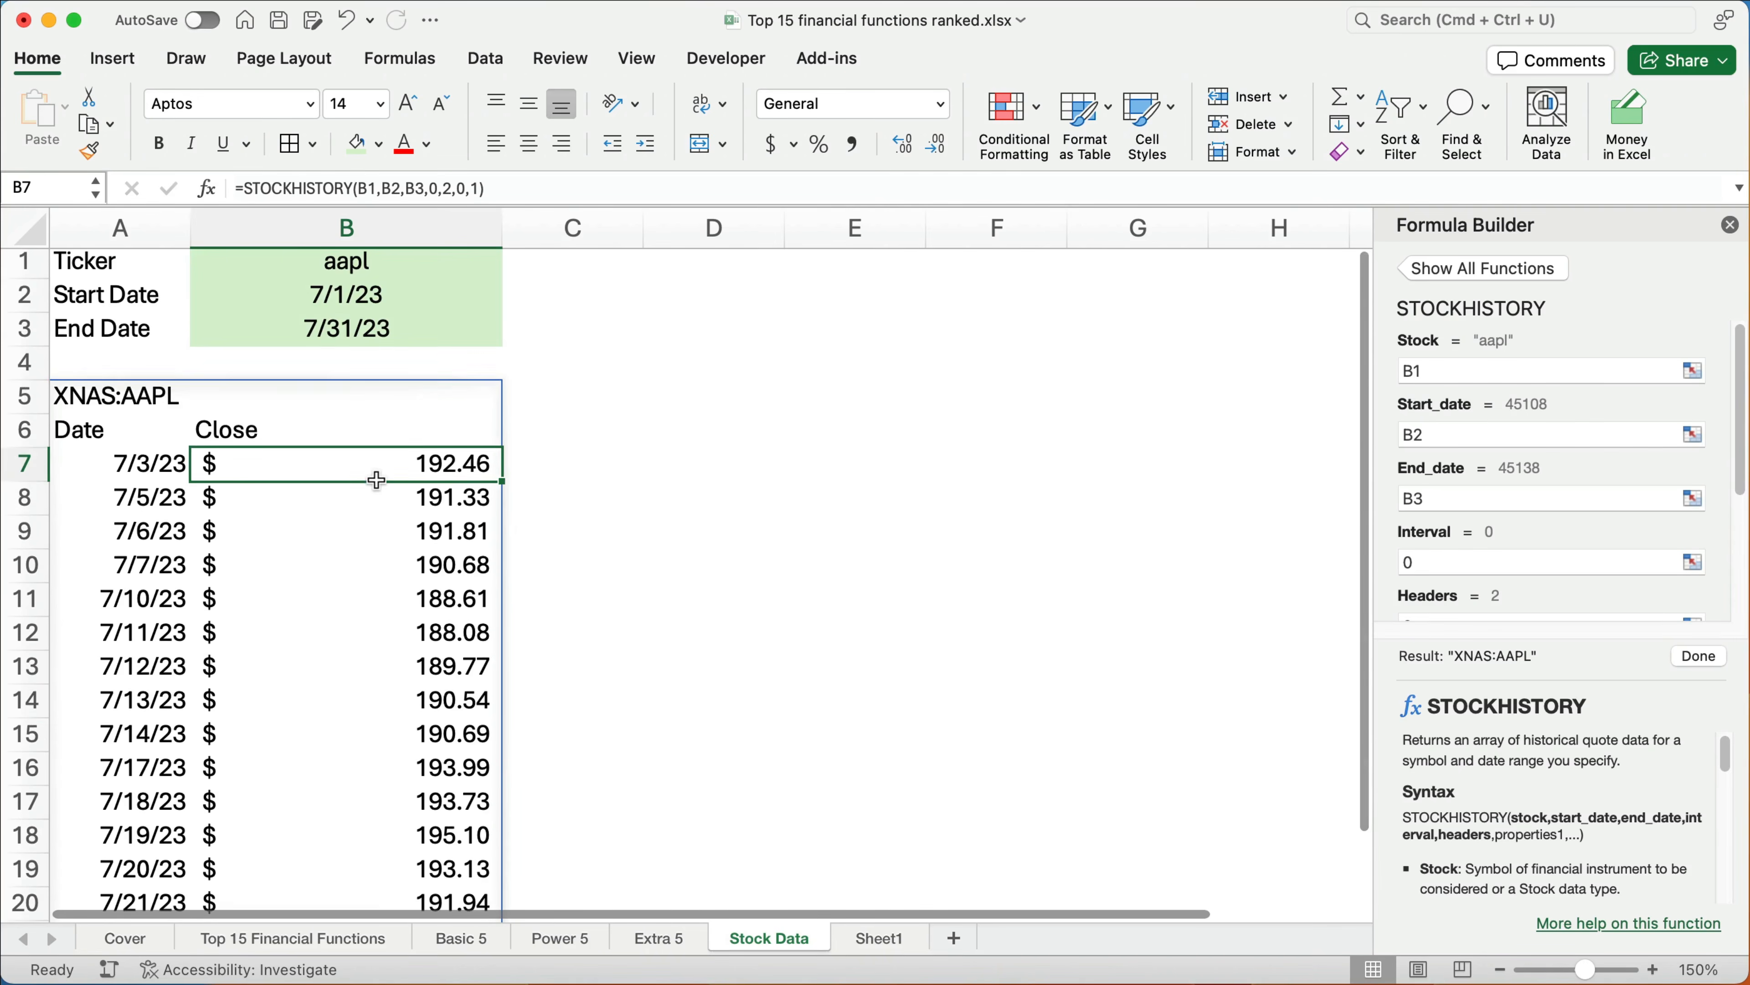
Change the ticker in B1 to wmt and check the refreshed closing prices.
click(342, 268)
text(wmt)
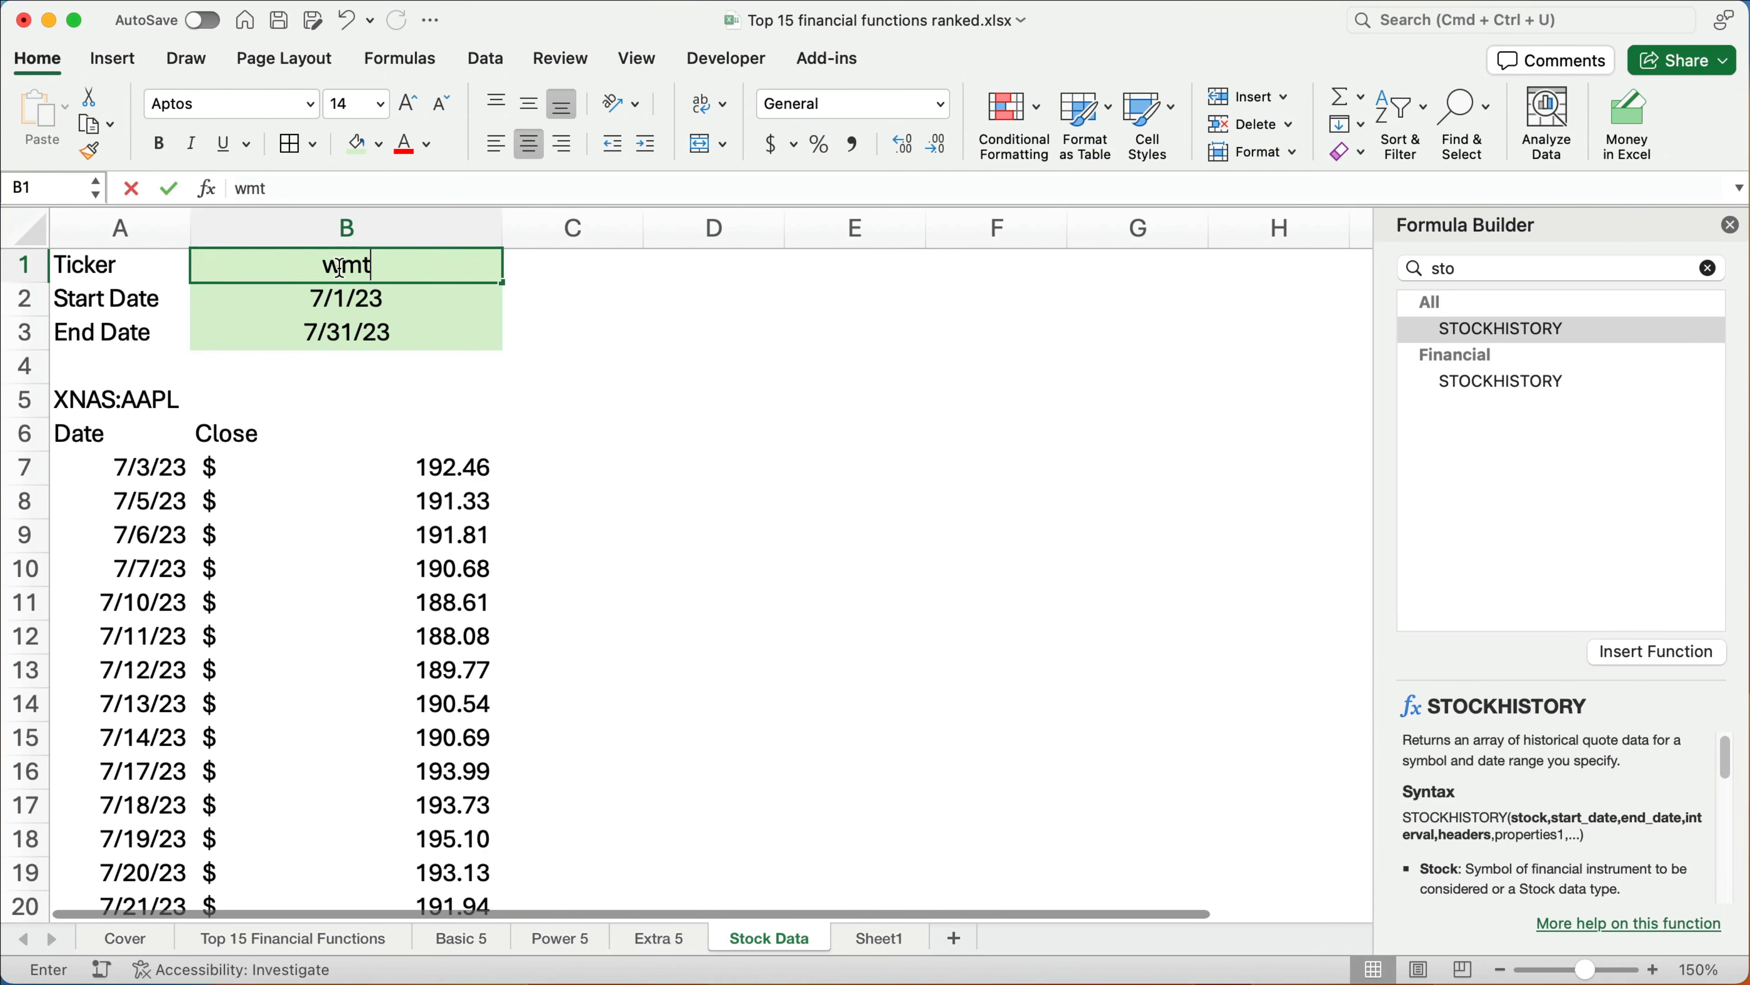
key(Return)
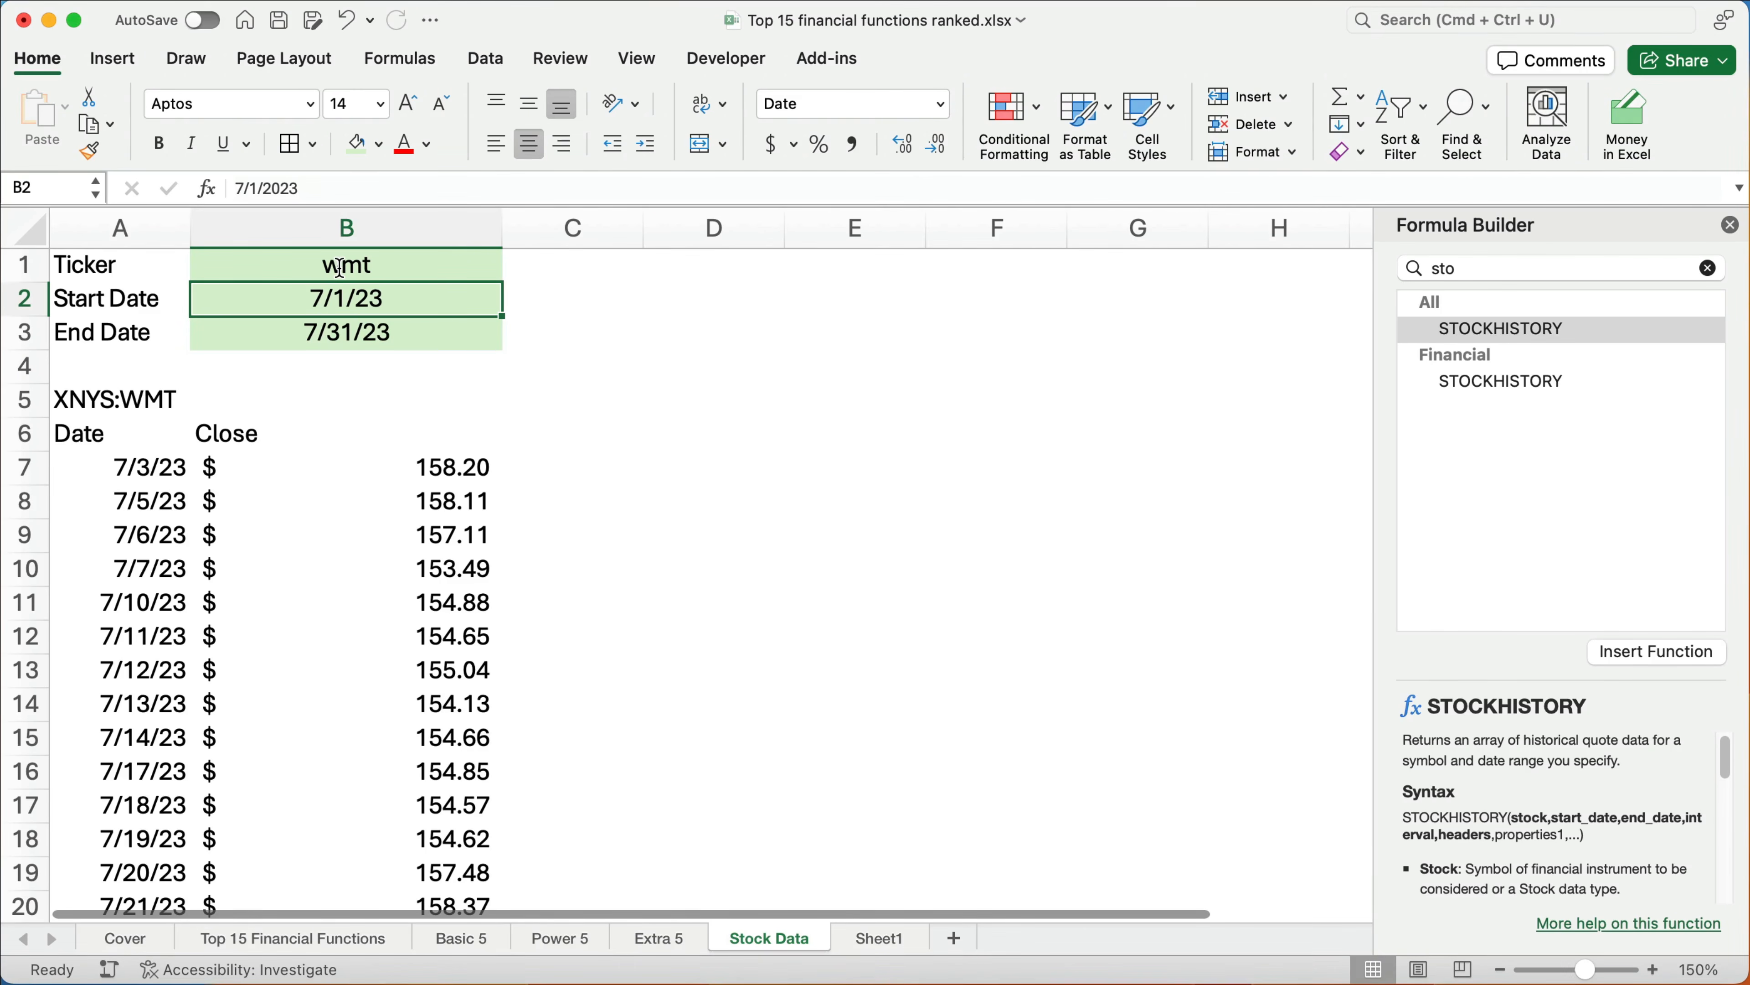
click(340, 267)
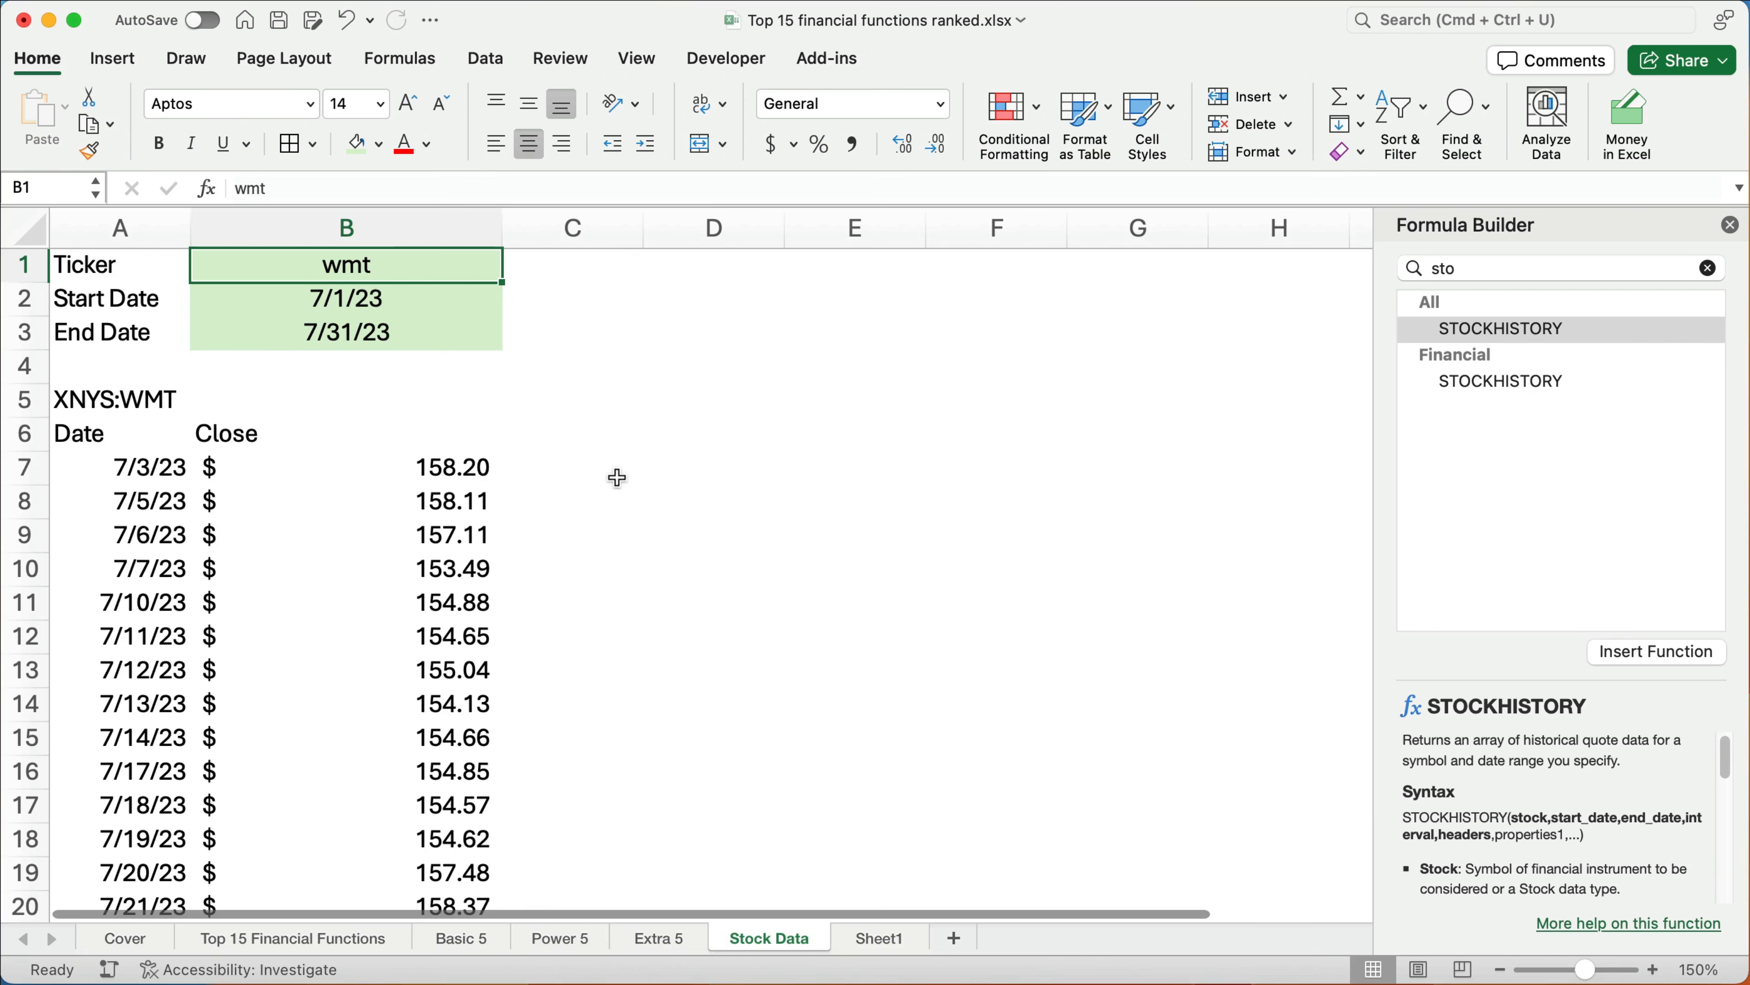
click(551, 477)
click(487, 468)
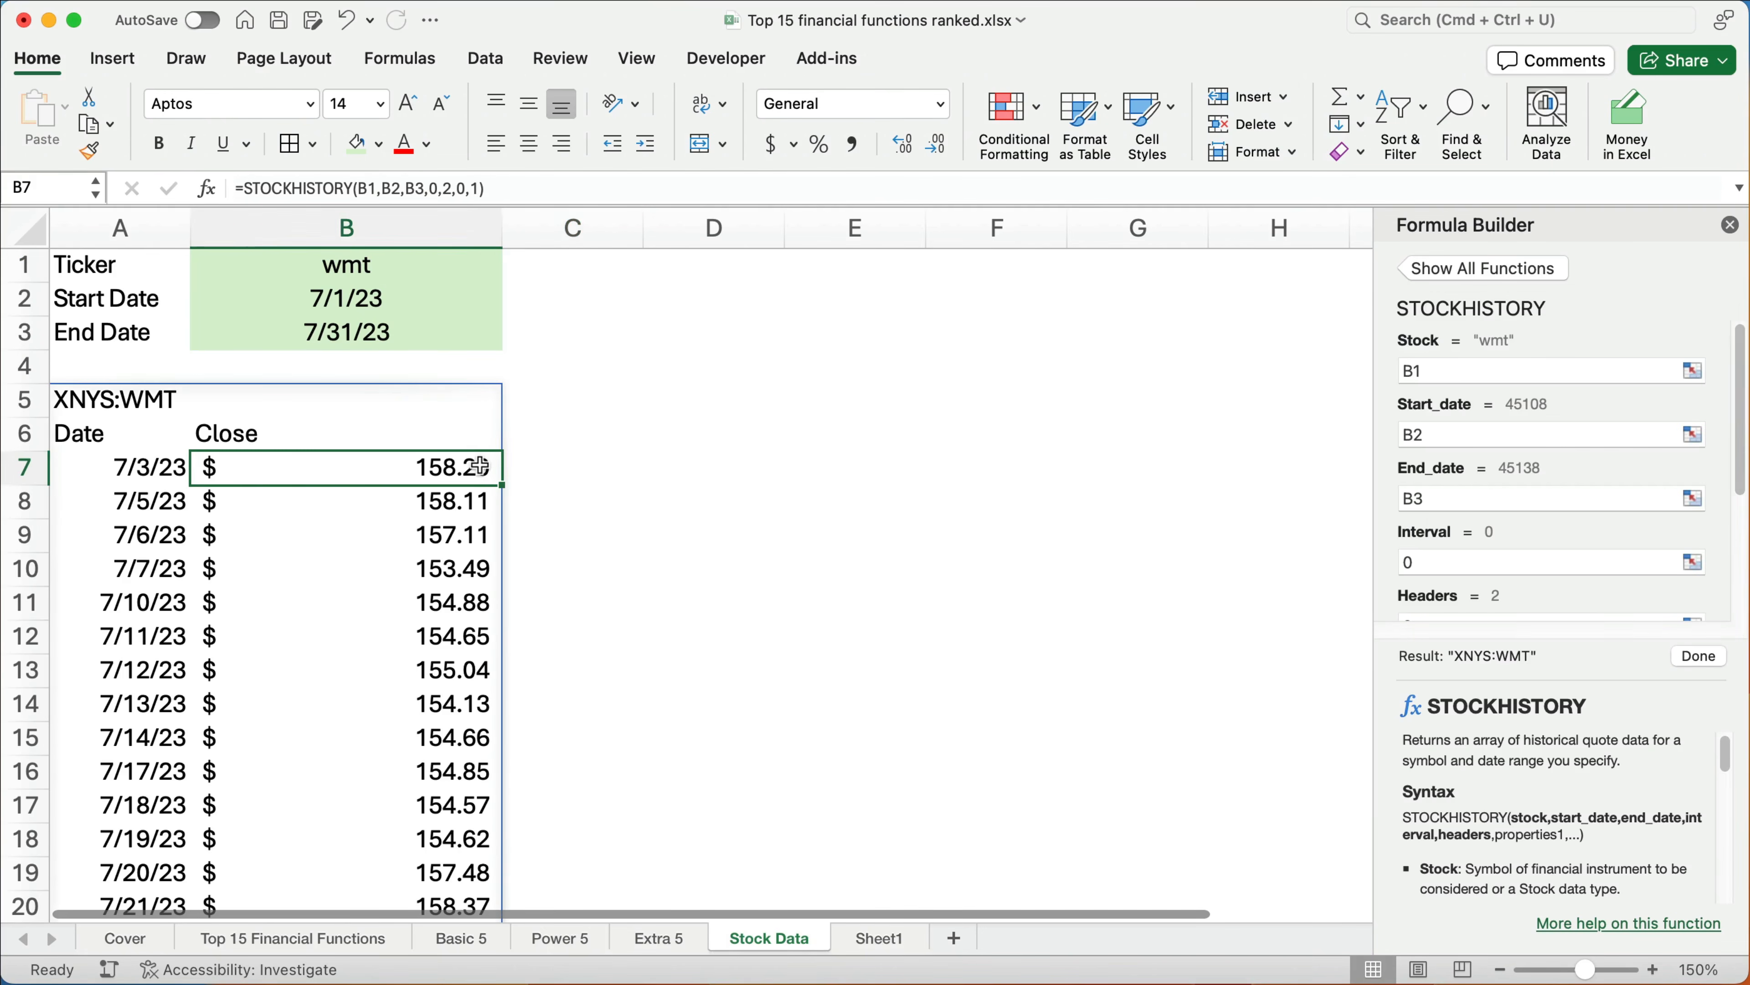
click(622, 460)
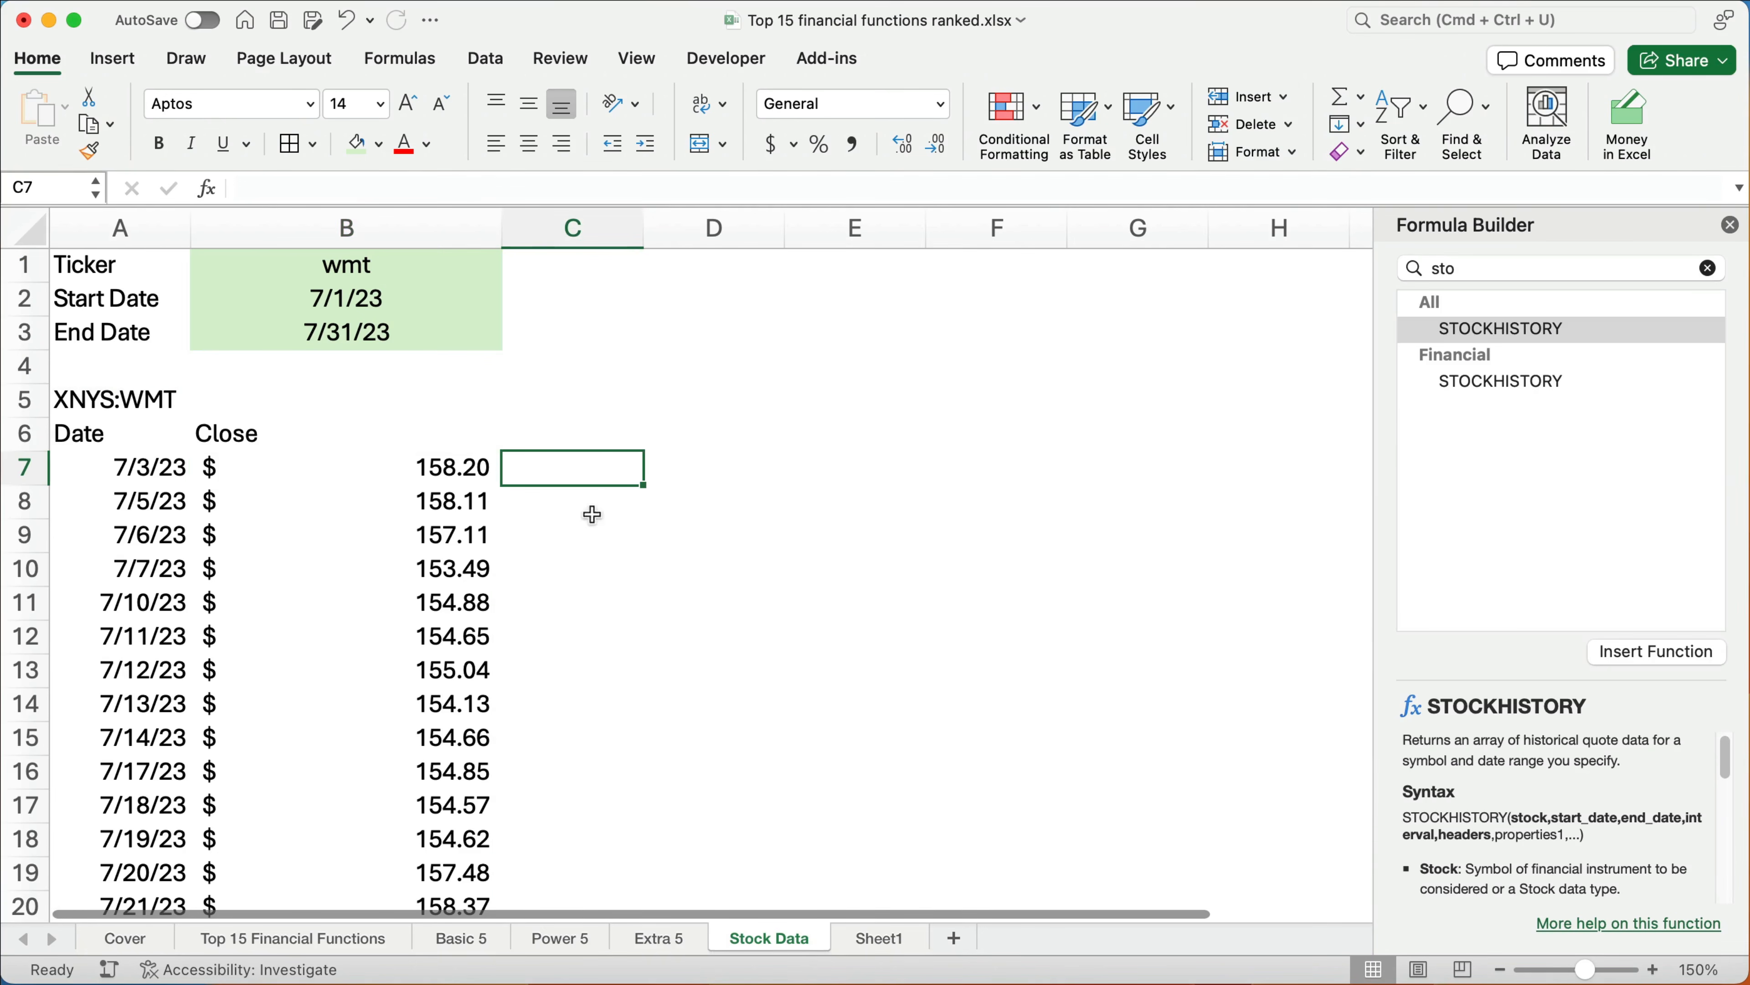
Go to the PPMT example on the Extra 5 sheet, close the Formula Builder and inspect the PMT reference in D27.
click(669, 939)
scroll(1027, 632, down, 5)
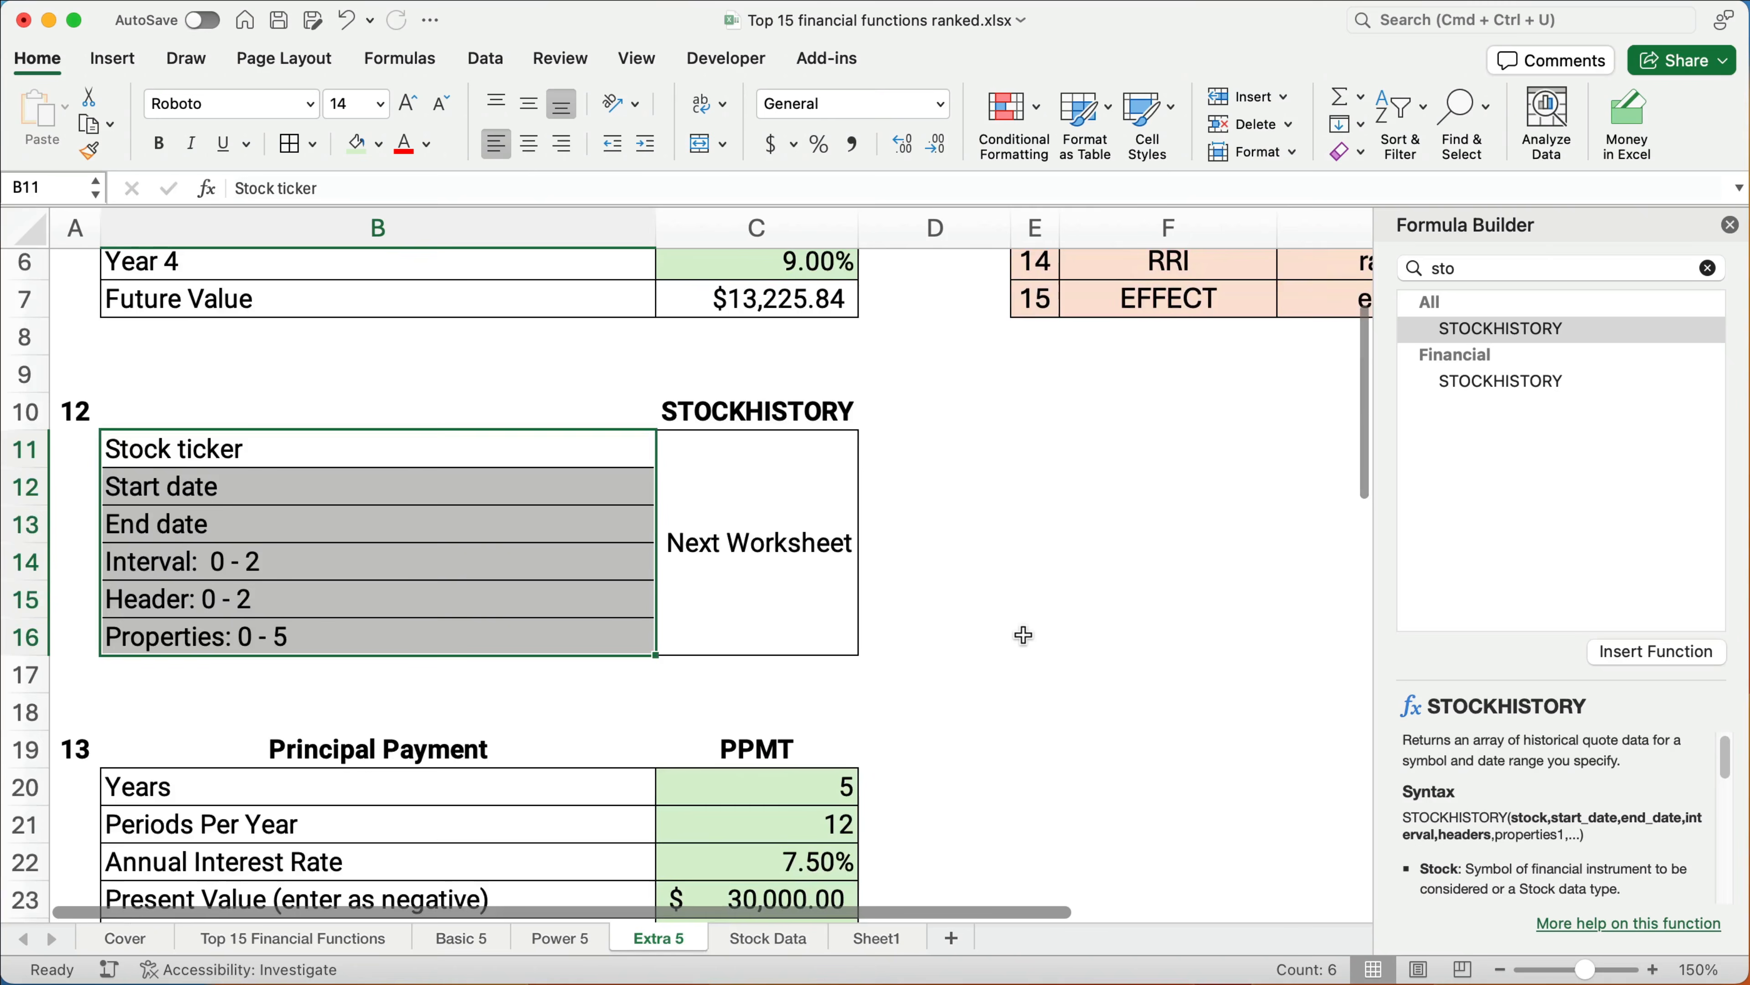
scroll(1027, 632, down, 3)
scroll(1027, 632, up, 1)
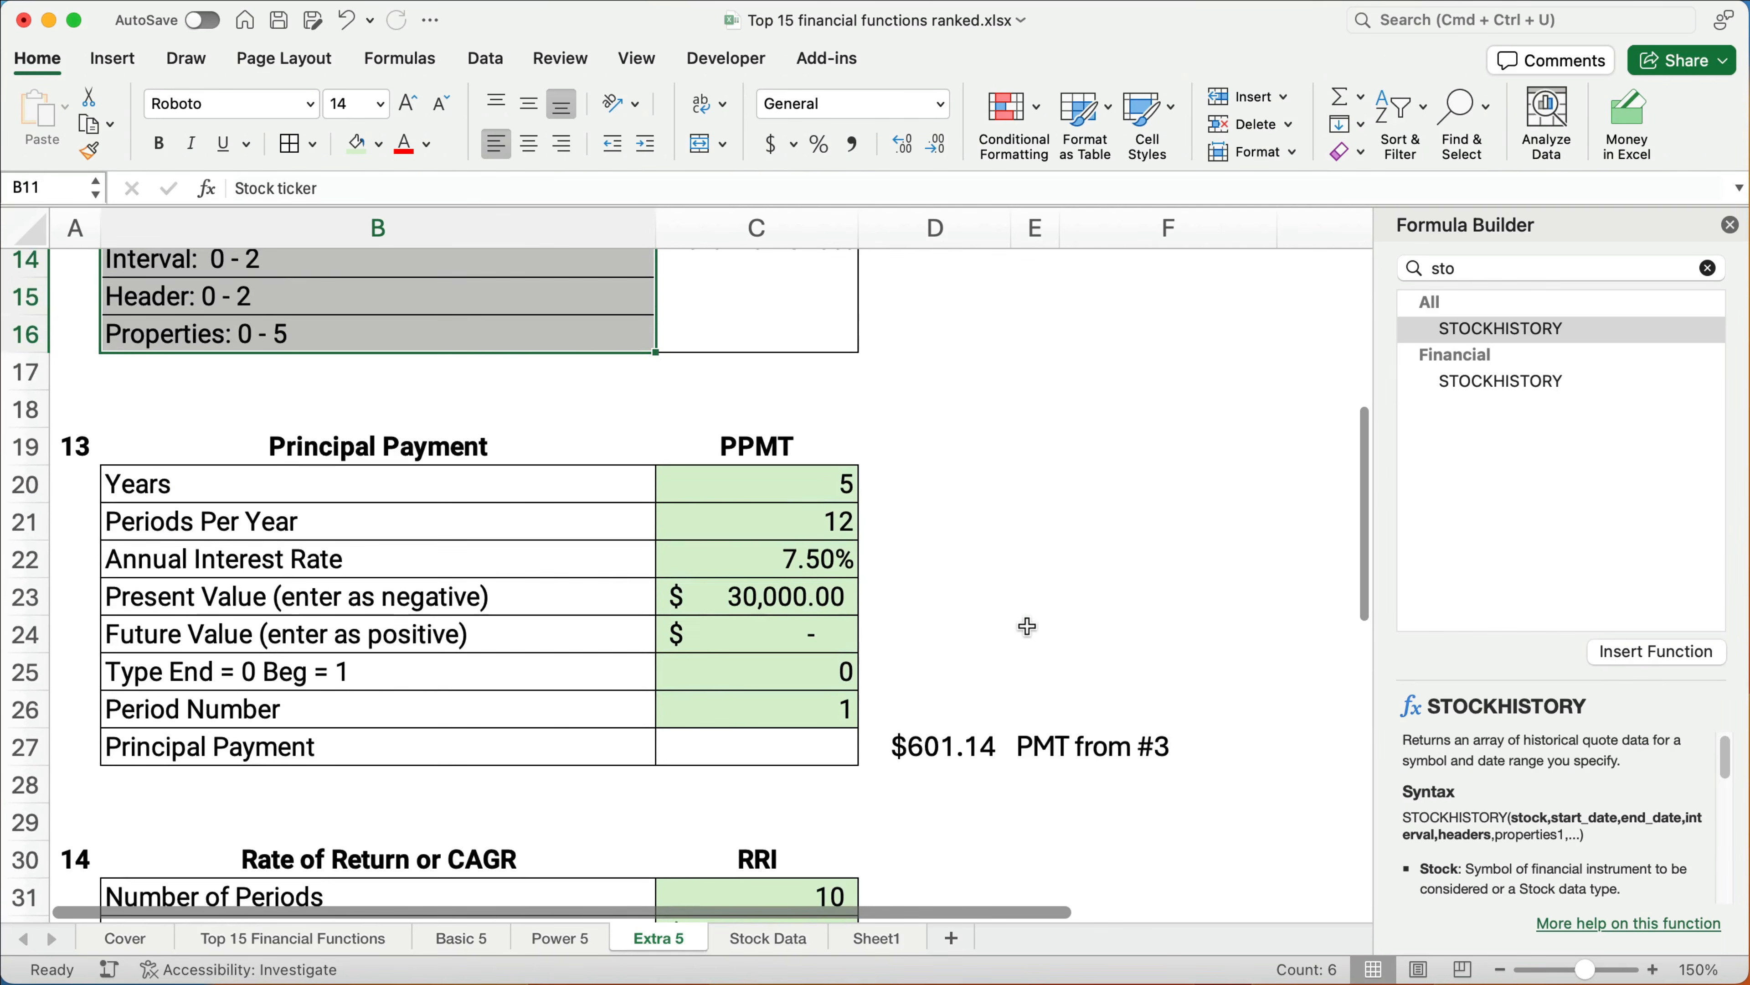
scroll(1099, 610, down, 2)
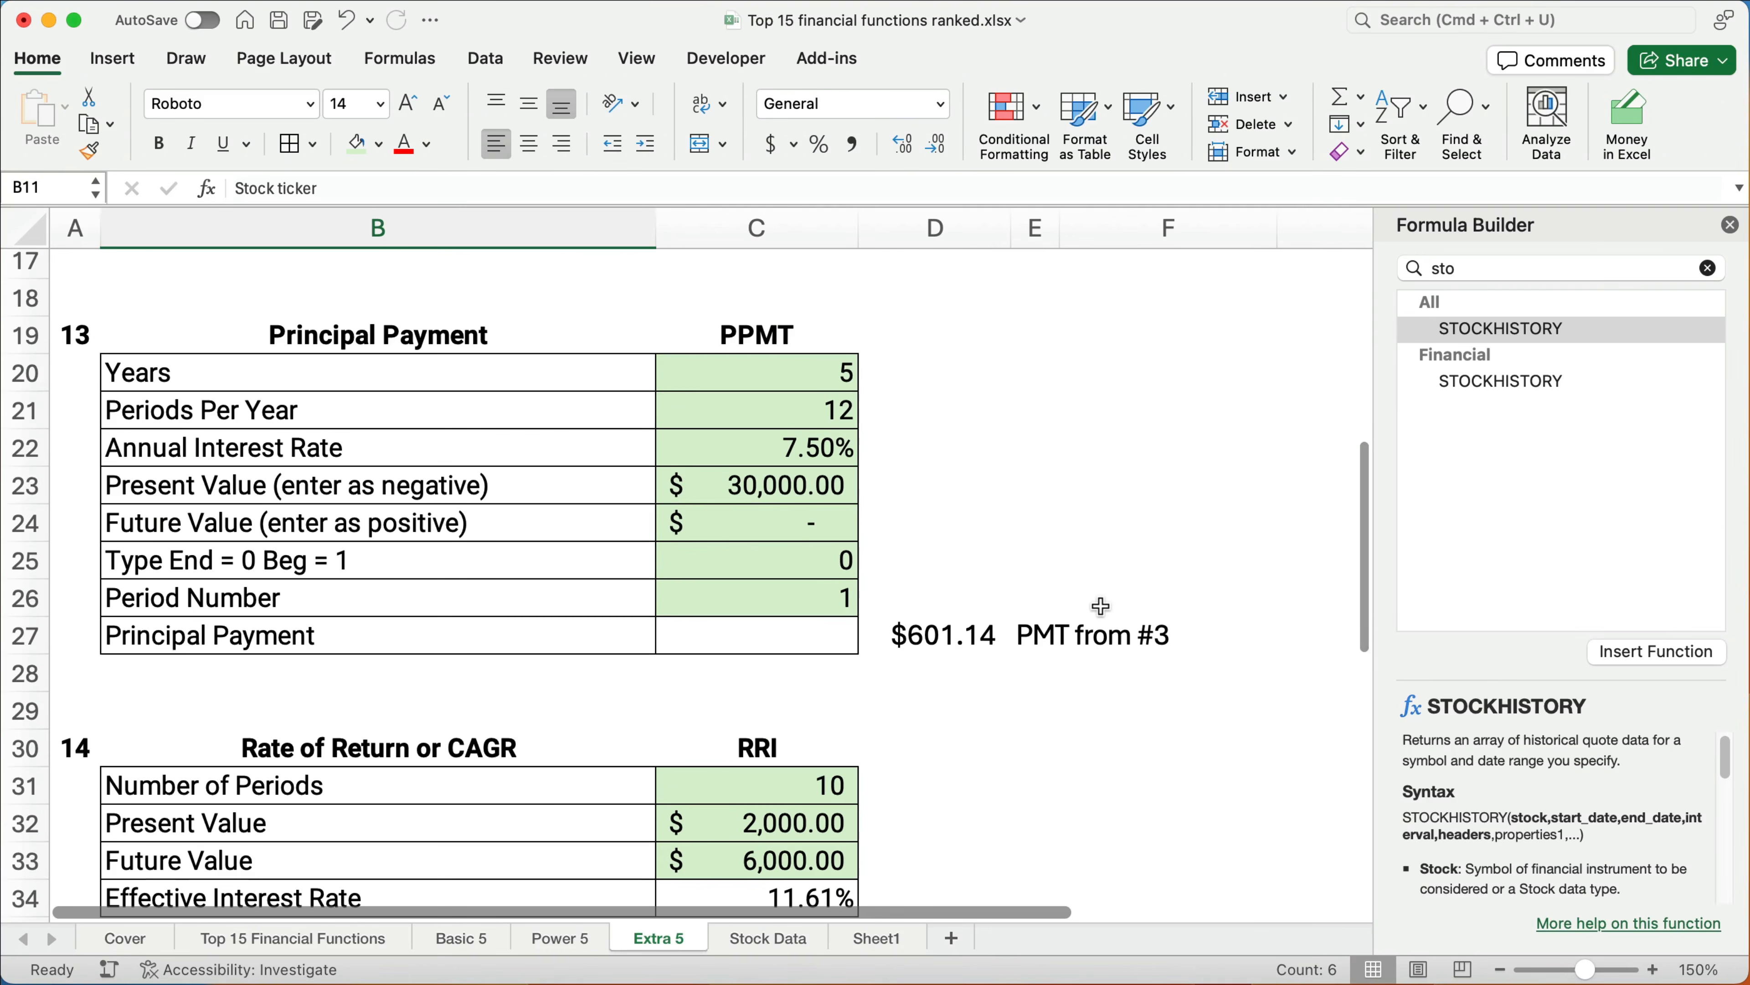
click(1730, 225)
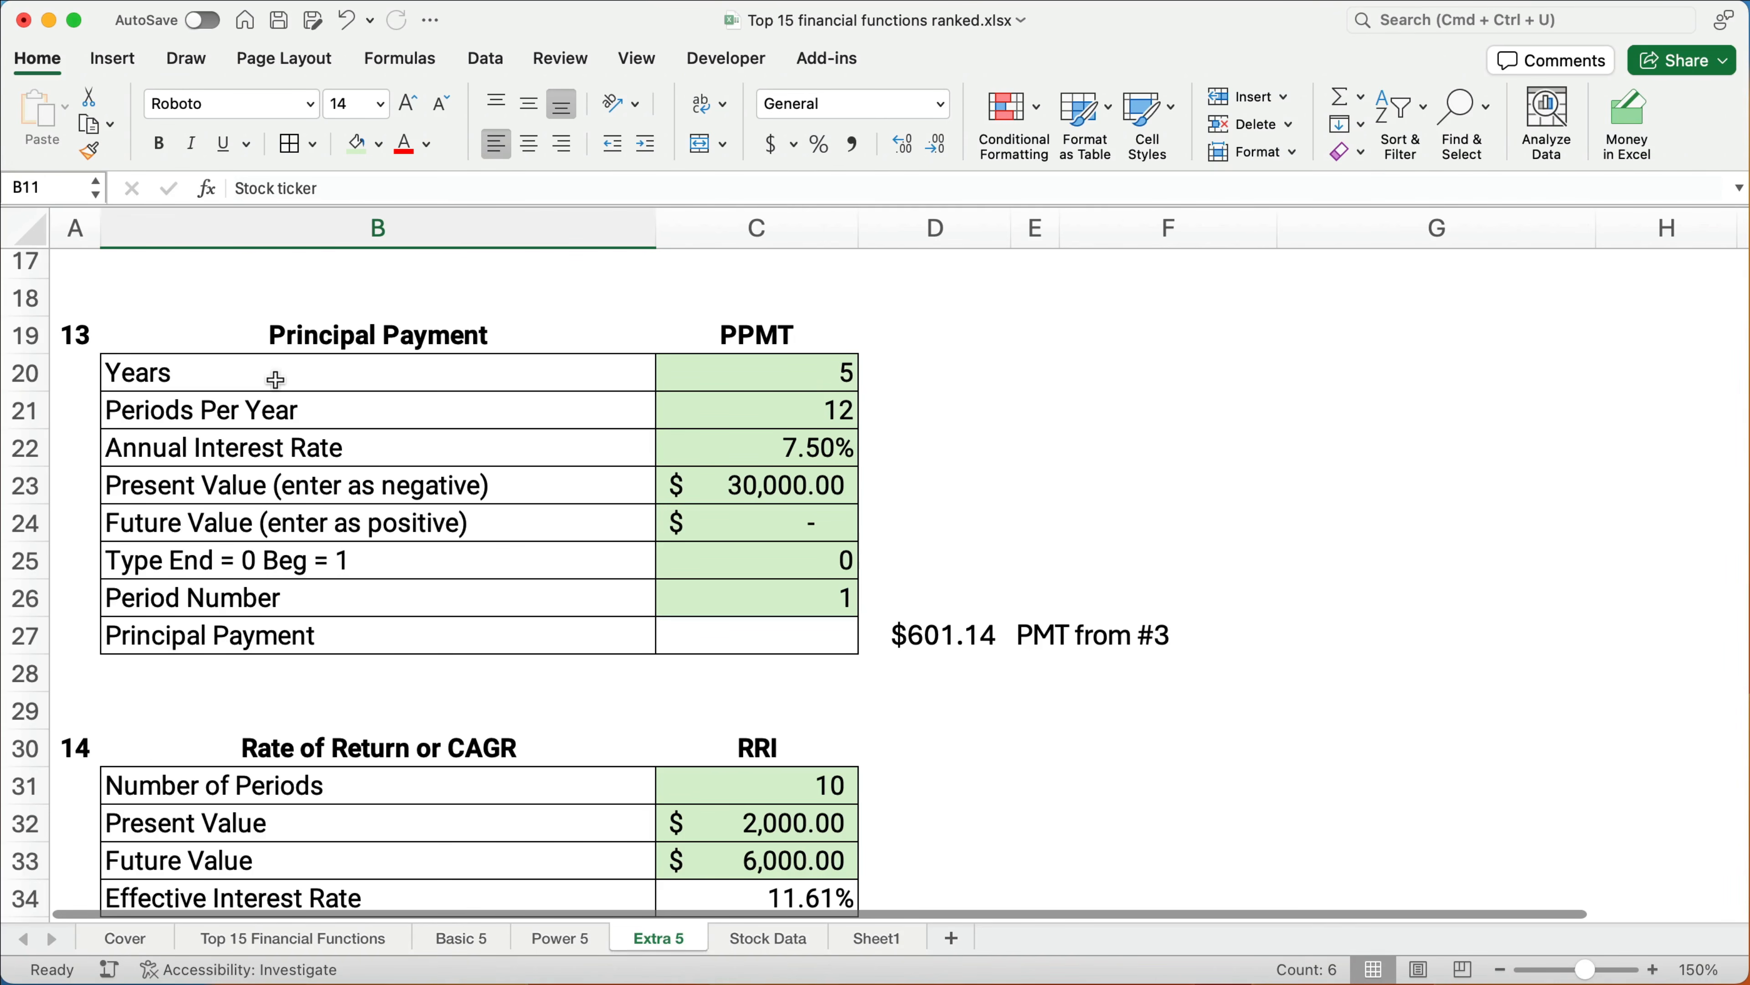
click(969, 642)
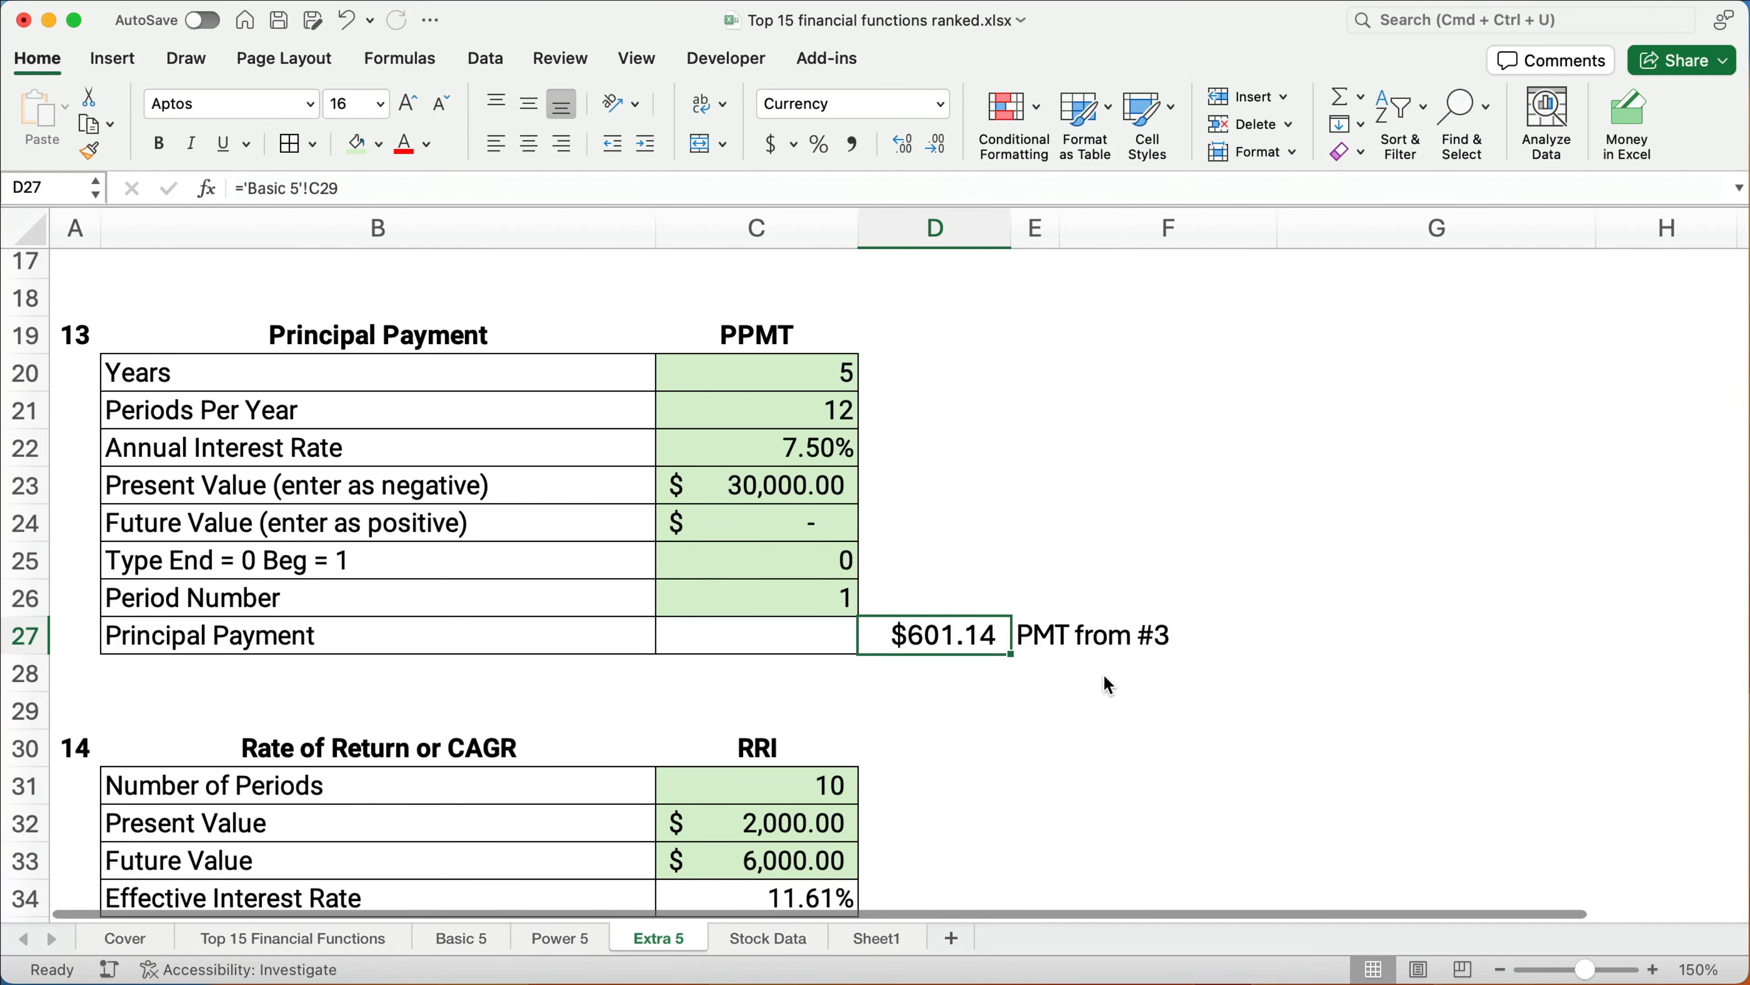
Insert the PPMT function in the Principal Payment cell C27 by searching the Formula Builder for ppm.
click(751, 644)
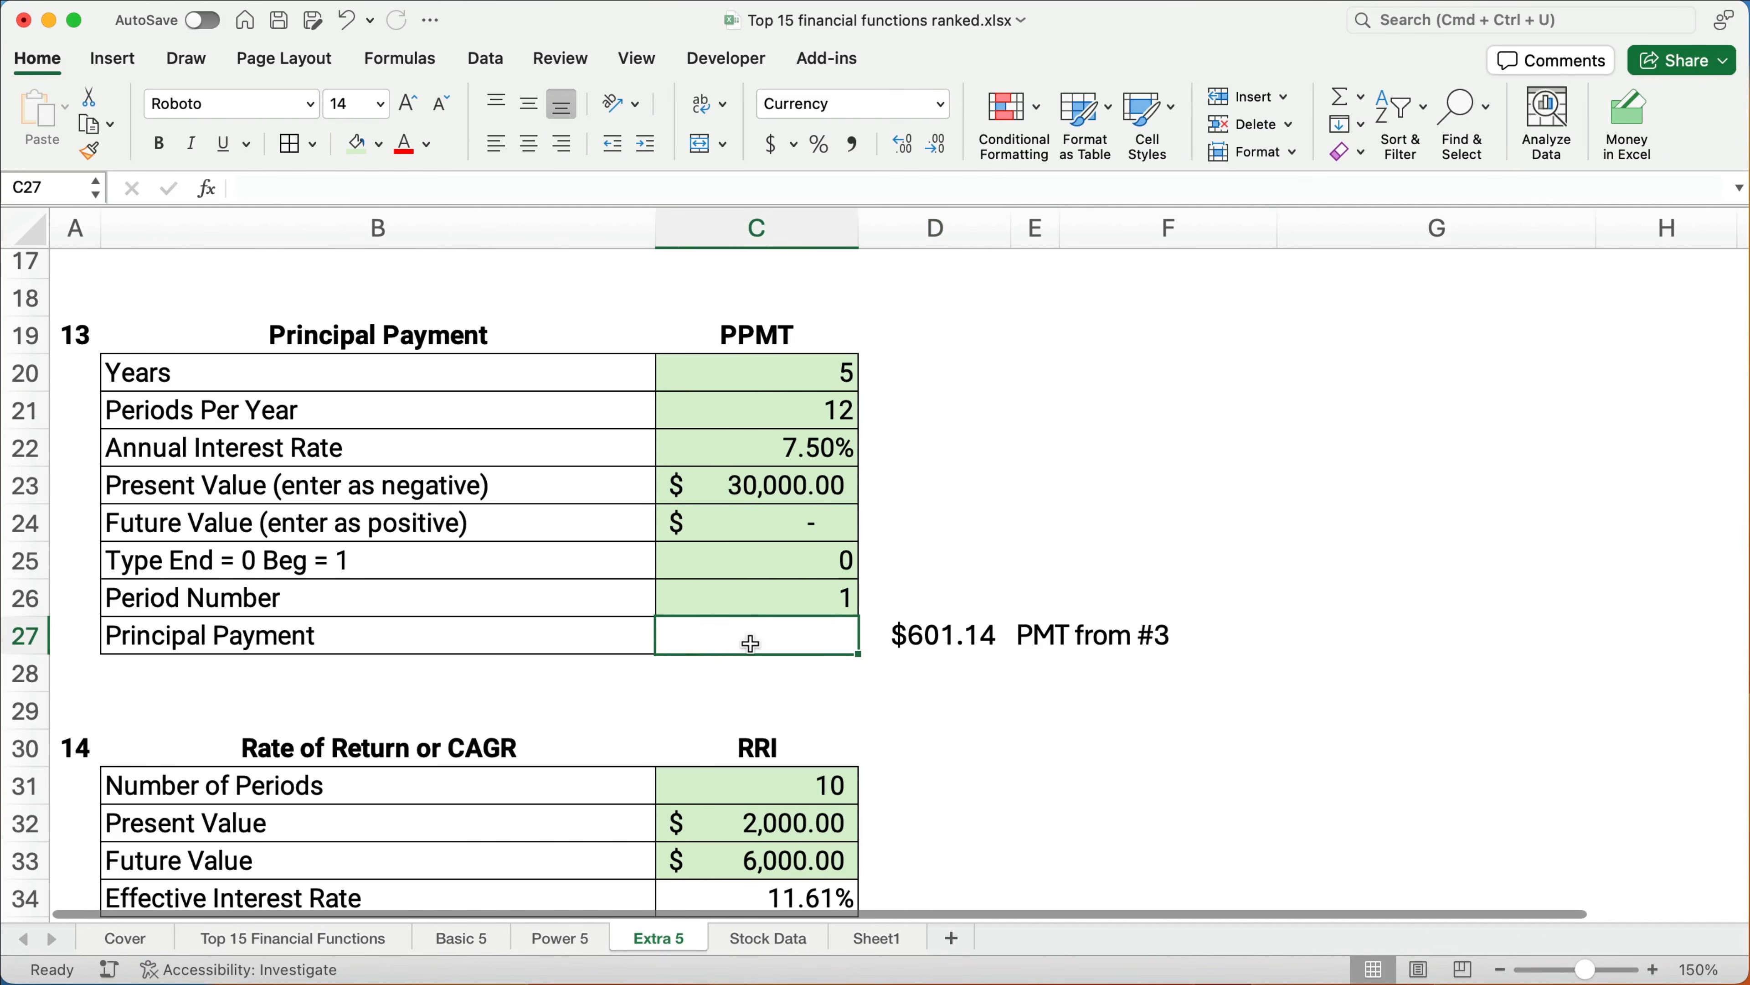
click(207, 187)
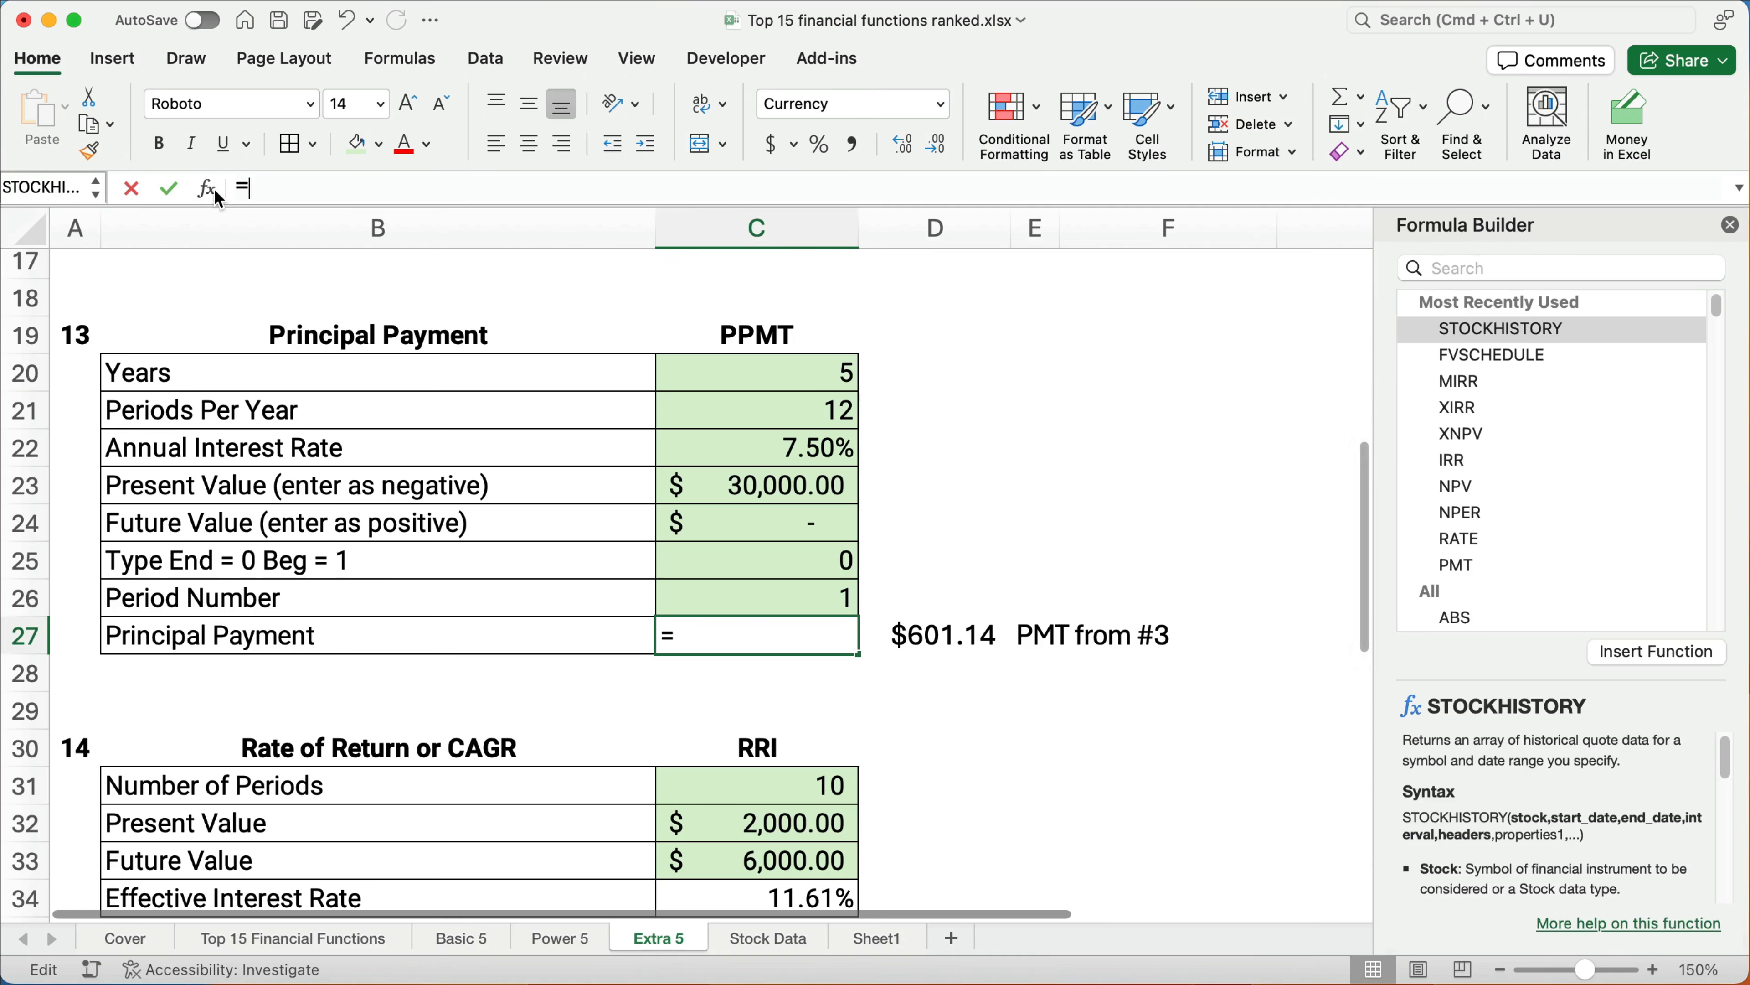
click(1476, 271)
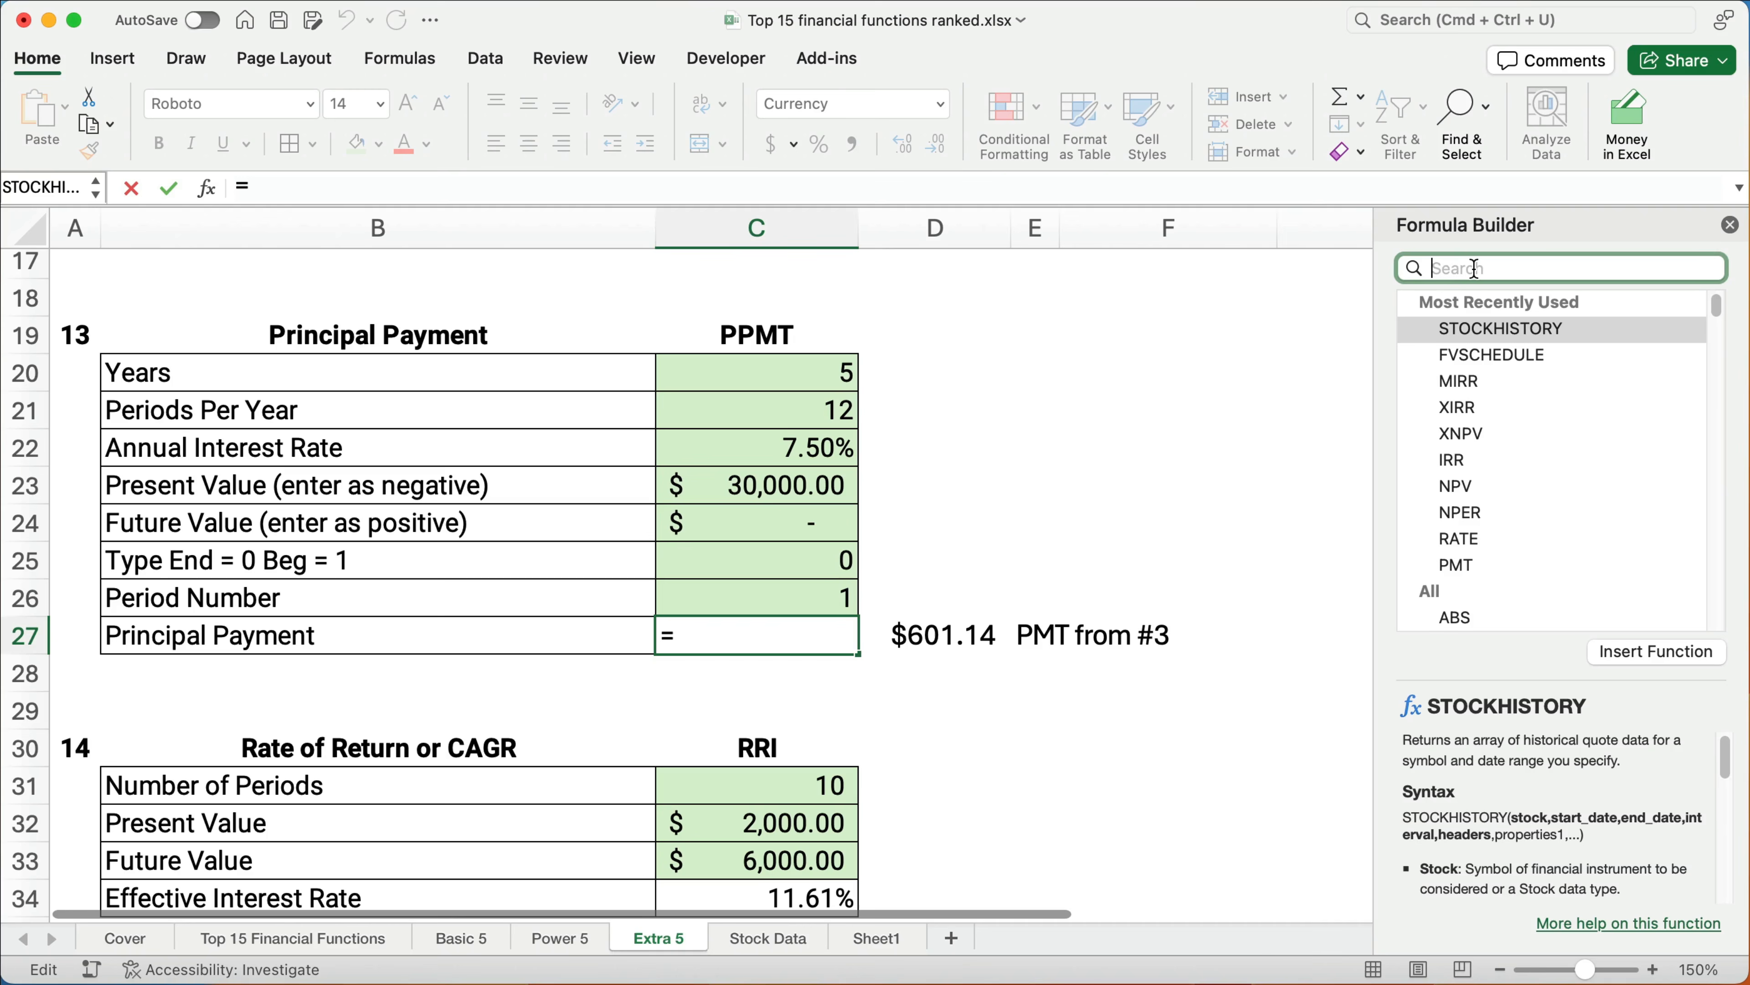
text(ppmy)
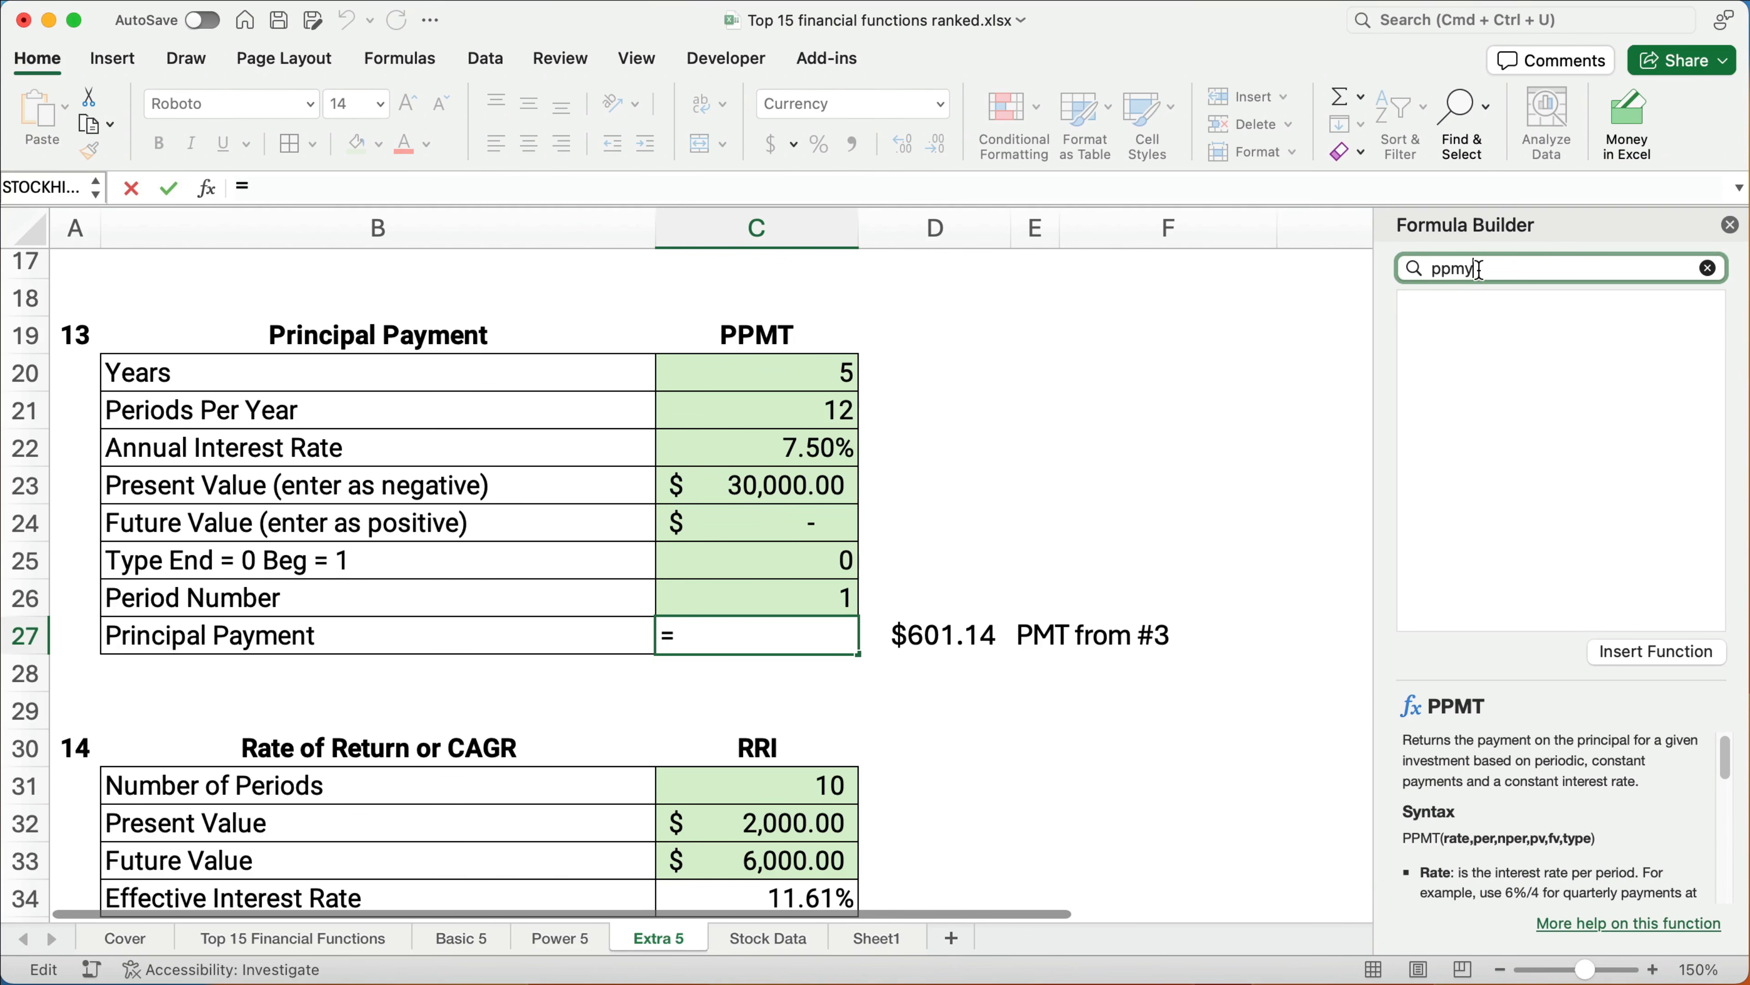
key(BackSpace)
text(t)
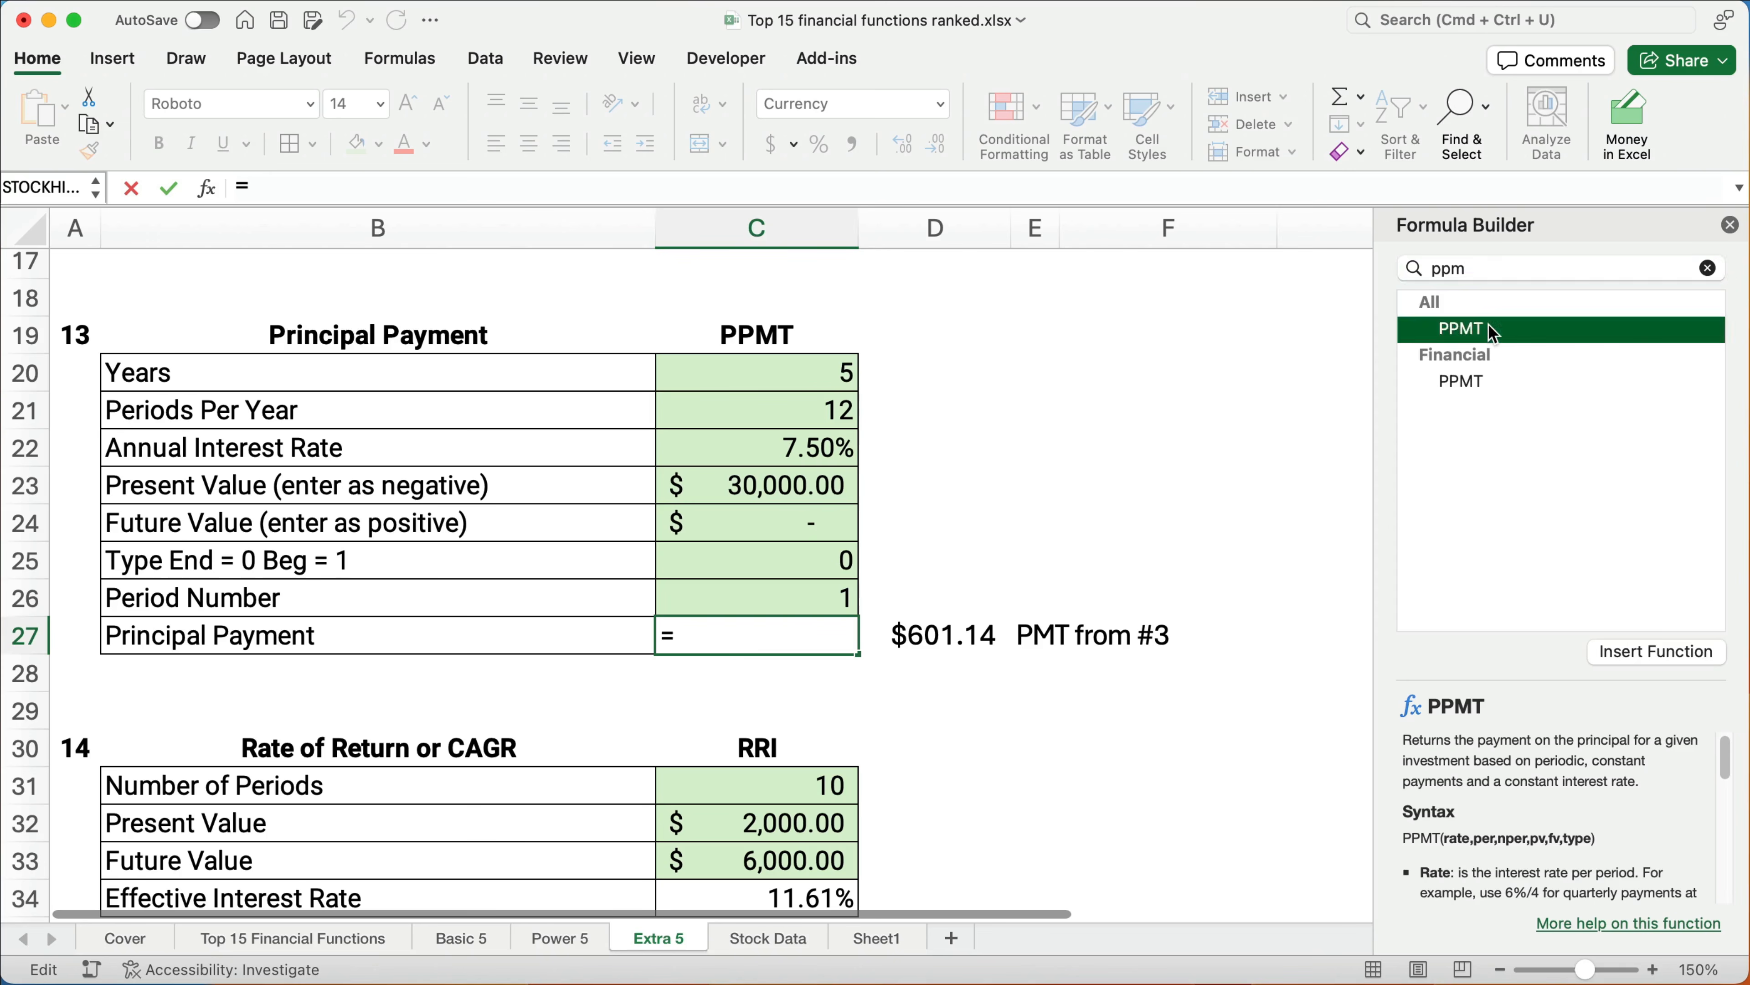
double_click(1488, 326)
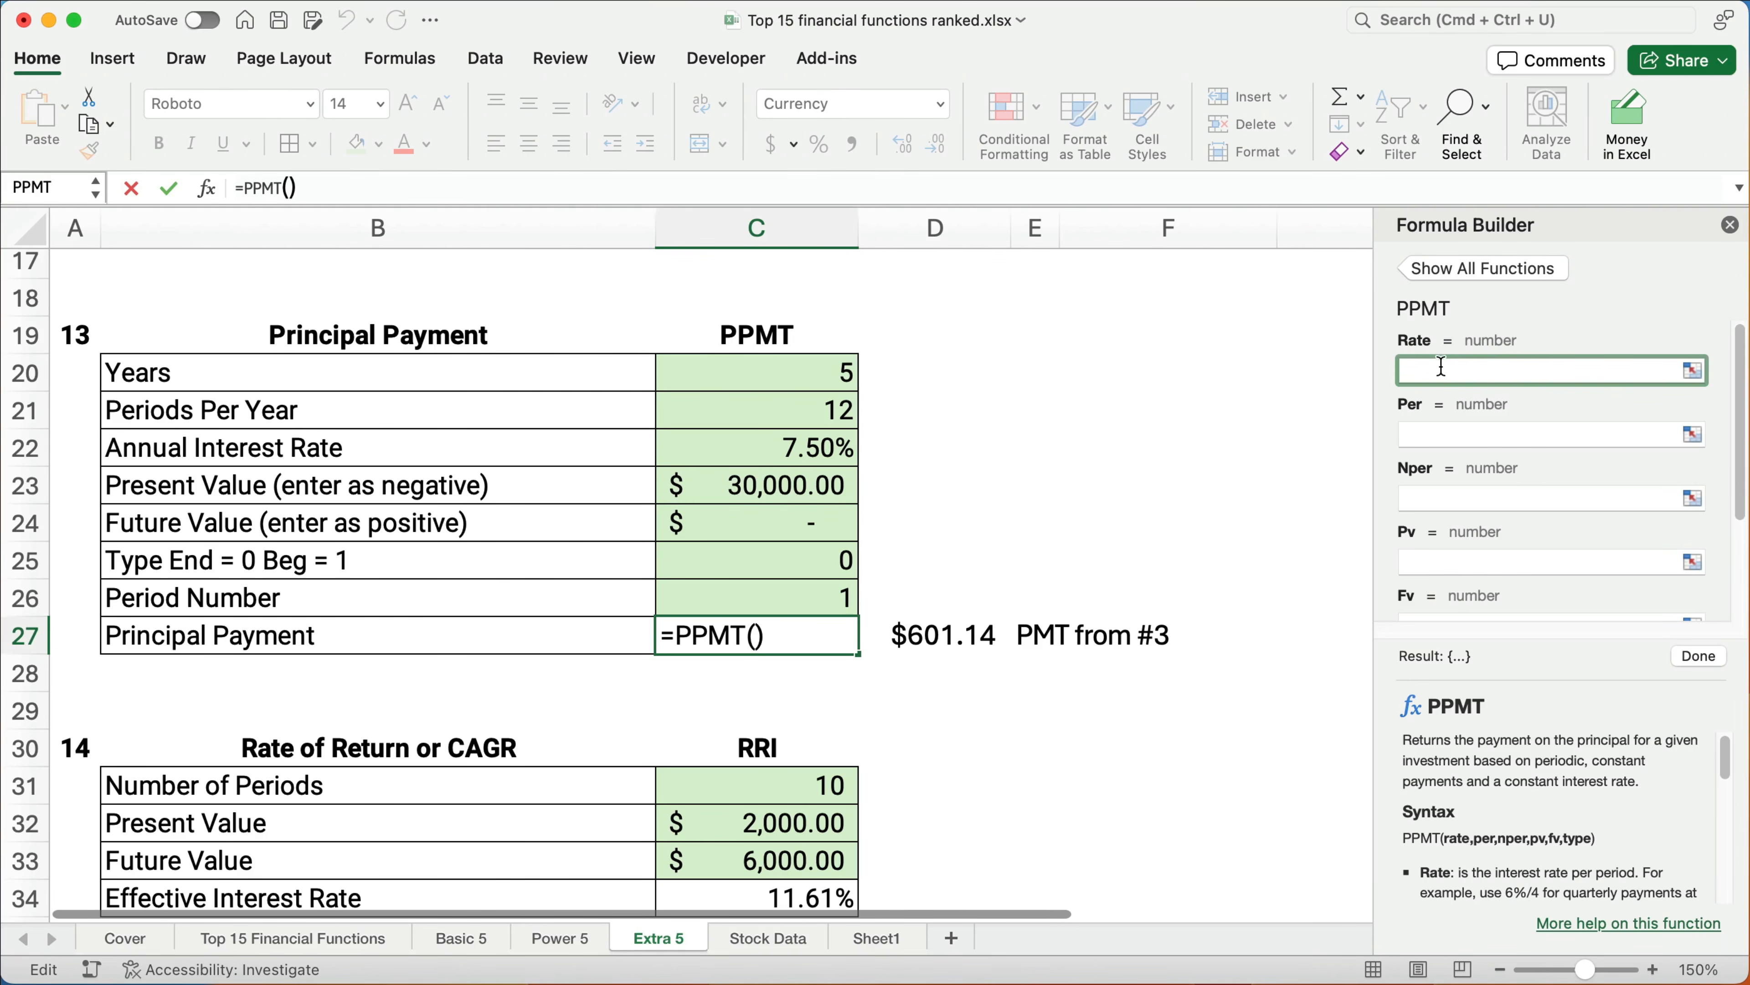
Set the PPMT rate to C22/C21 and the period argument to C26.
click(820, 448)
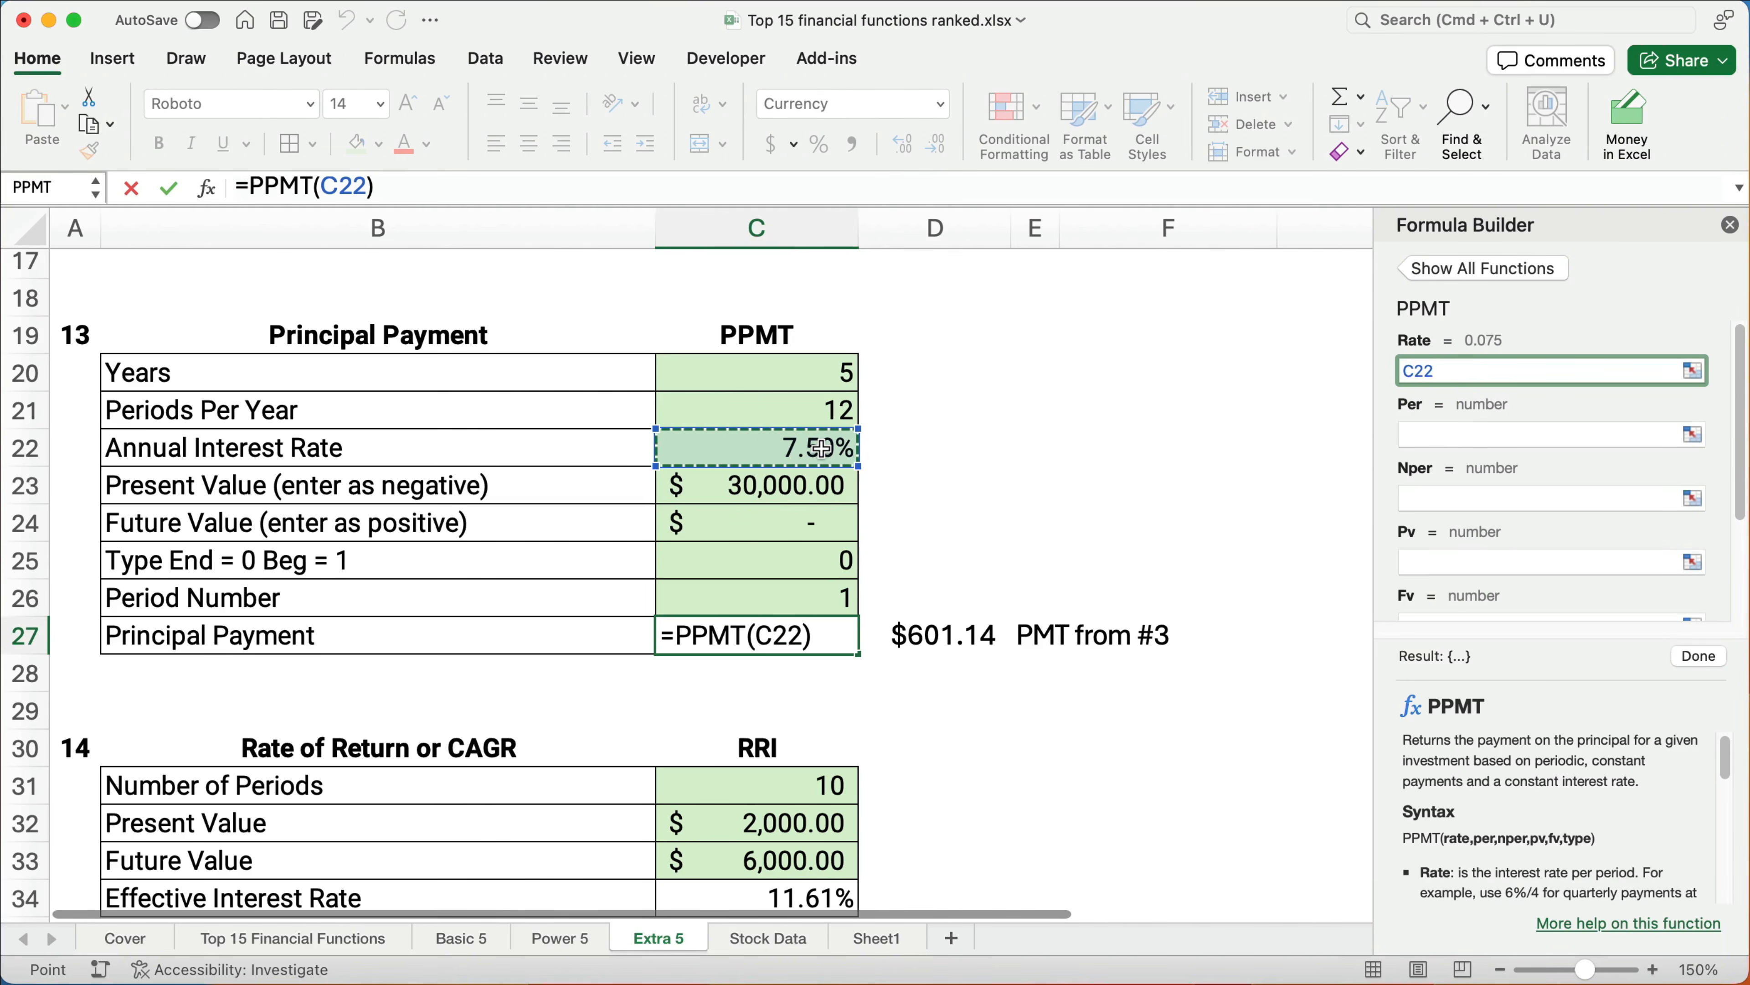
text(/)
click(838, 411)
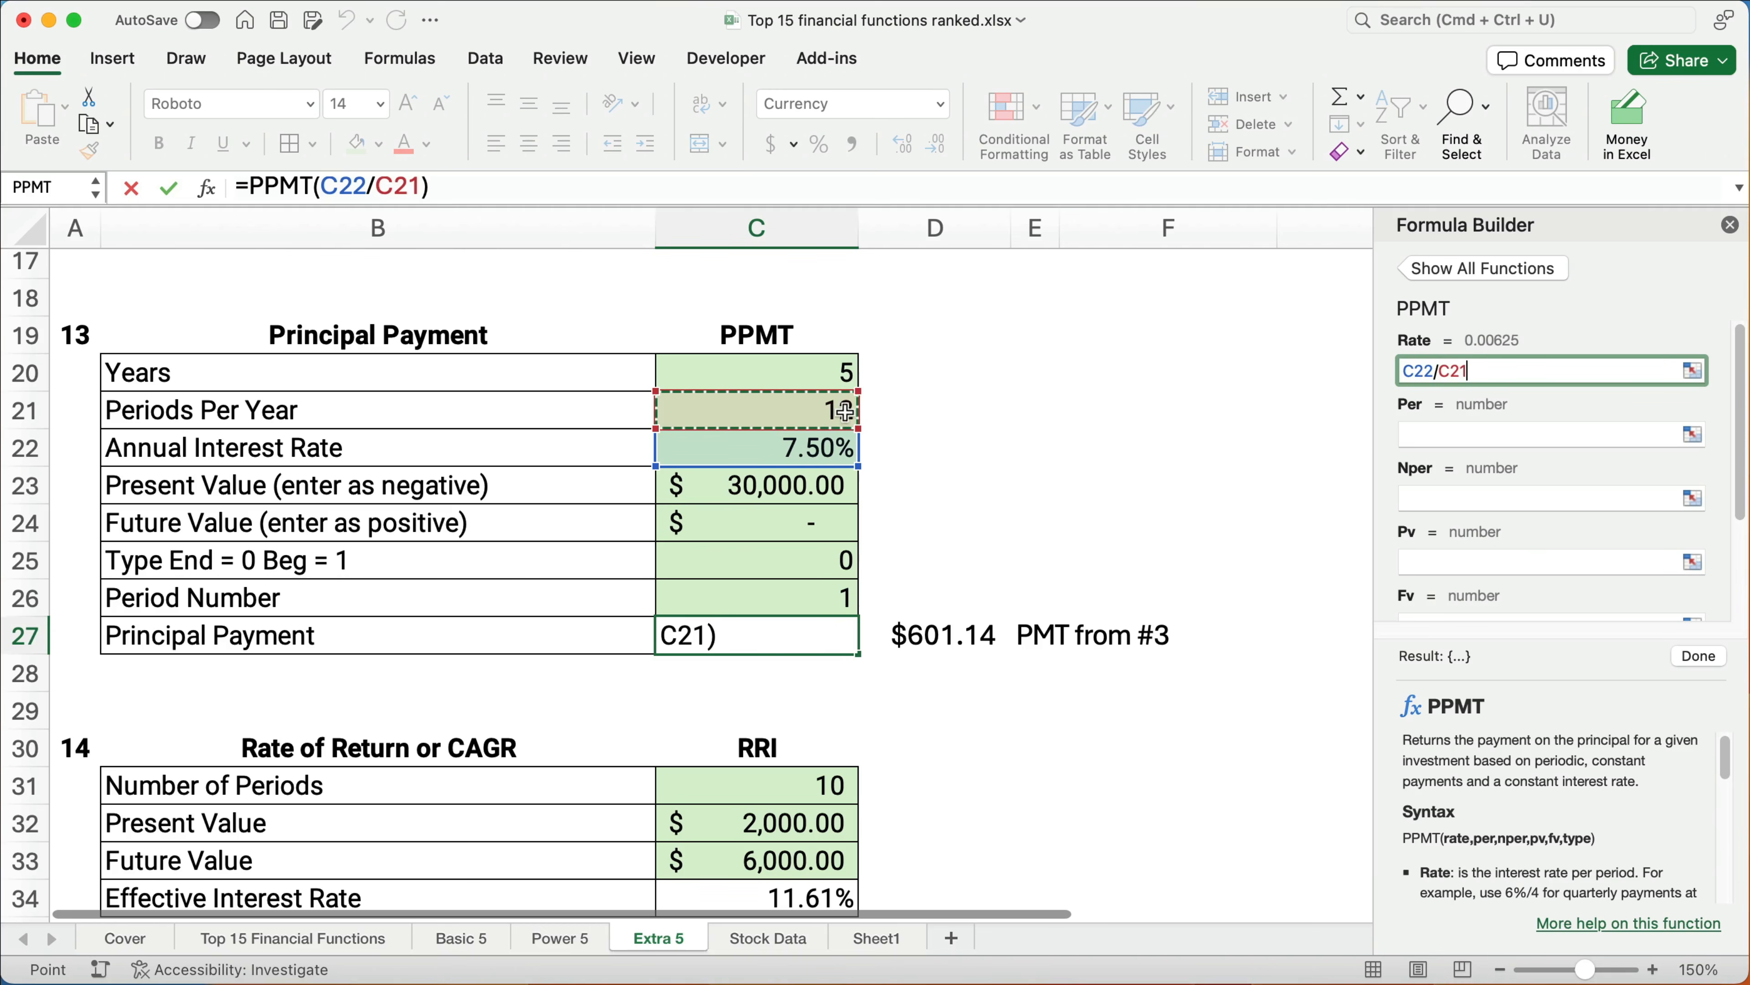
click(1428, 435)
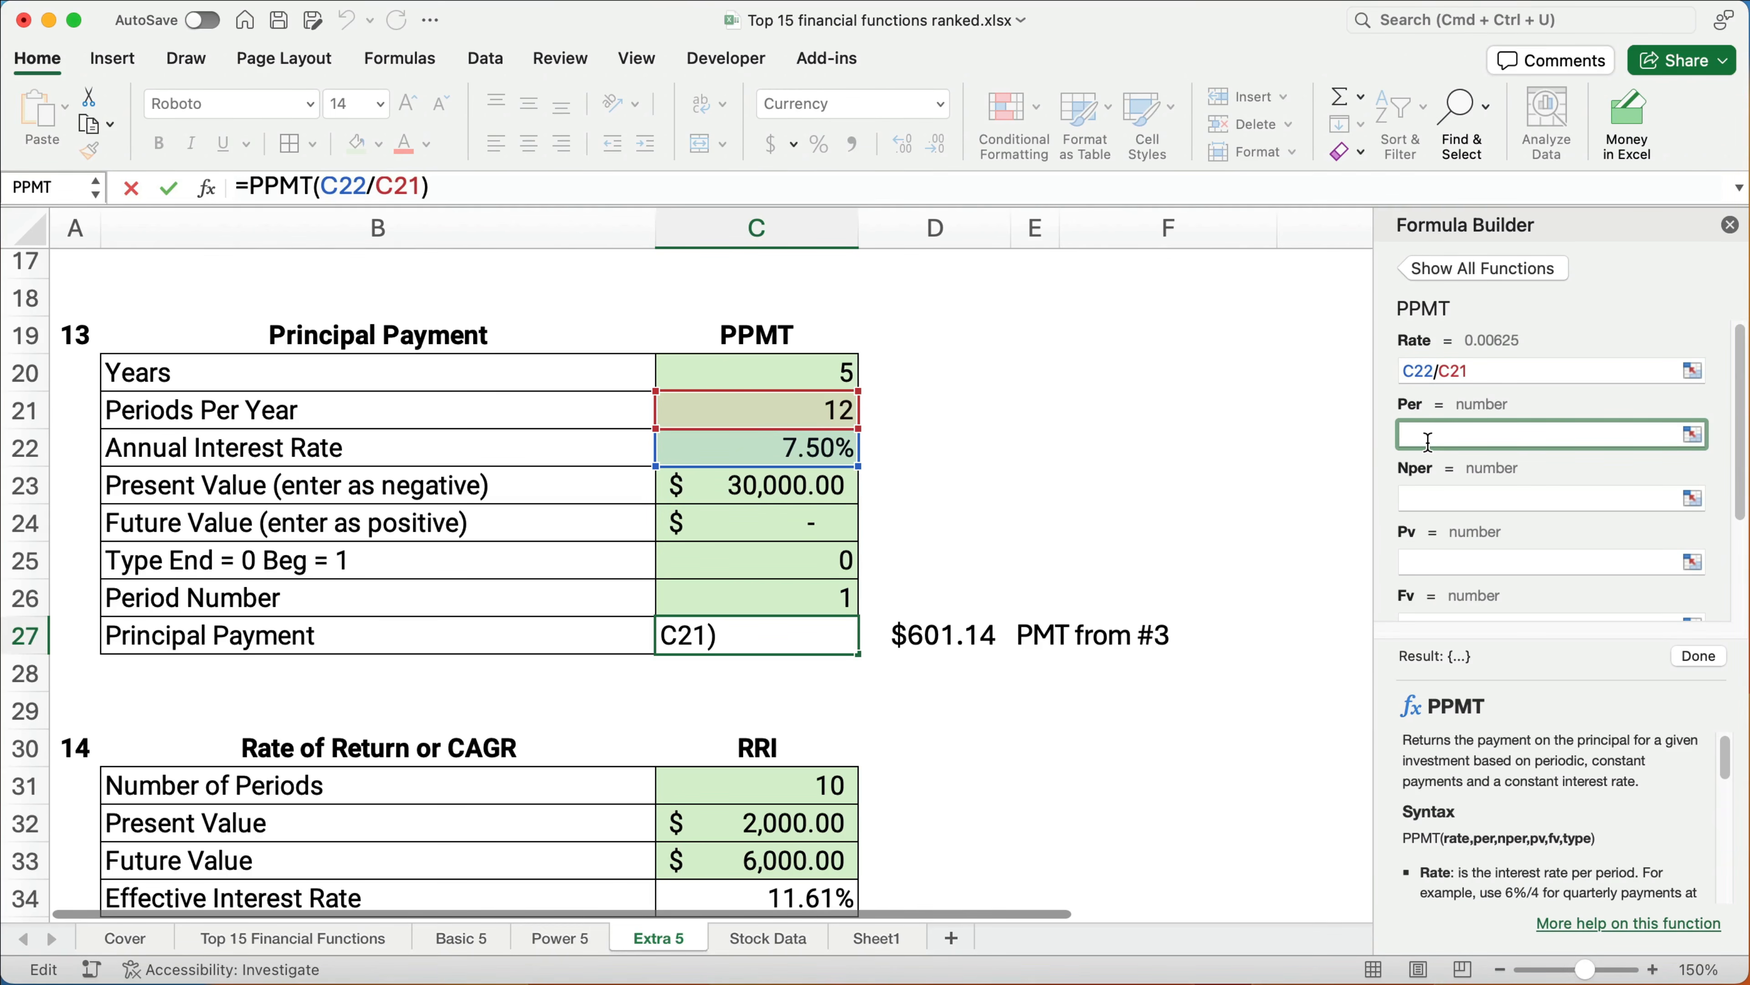
click(835, 607)
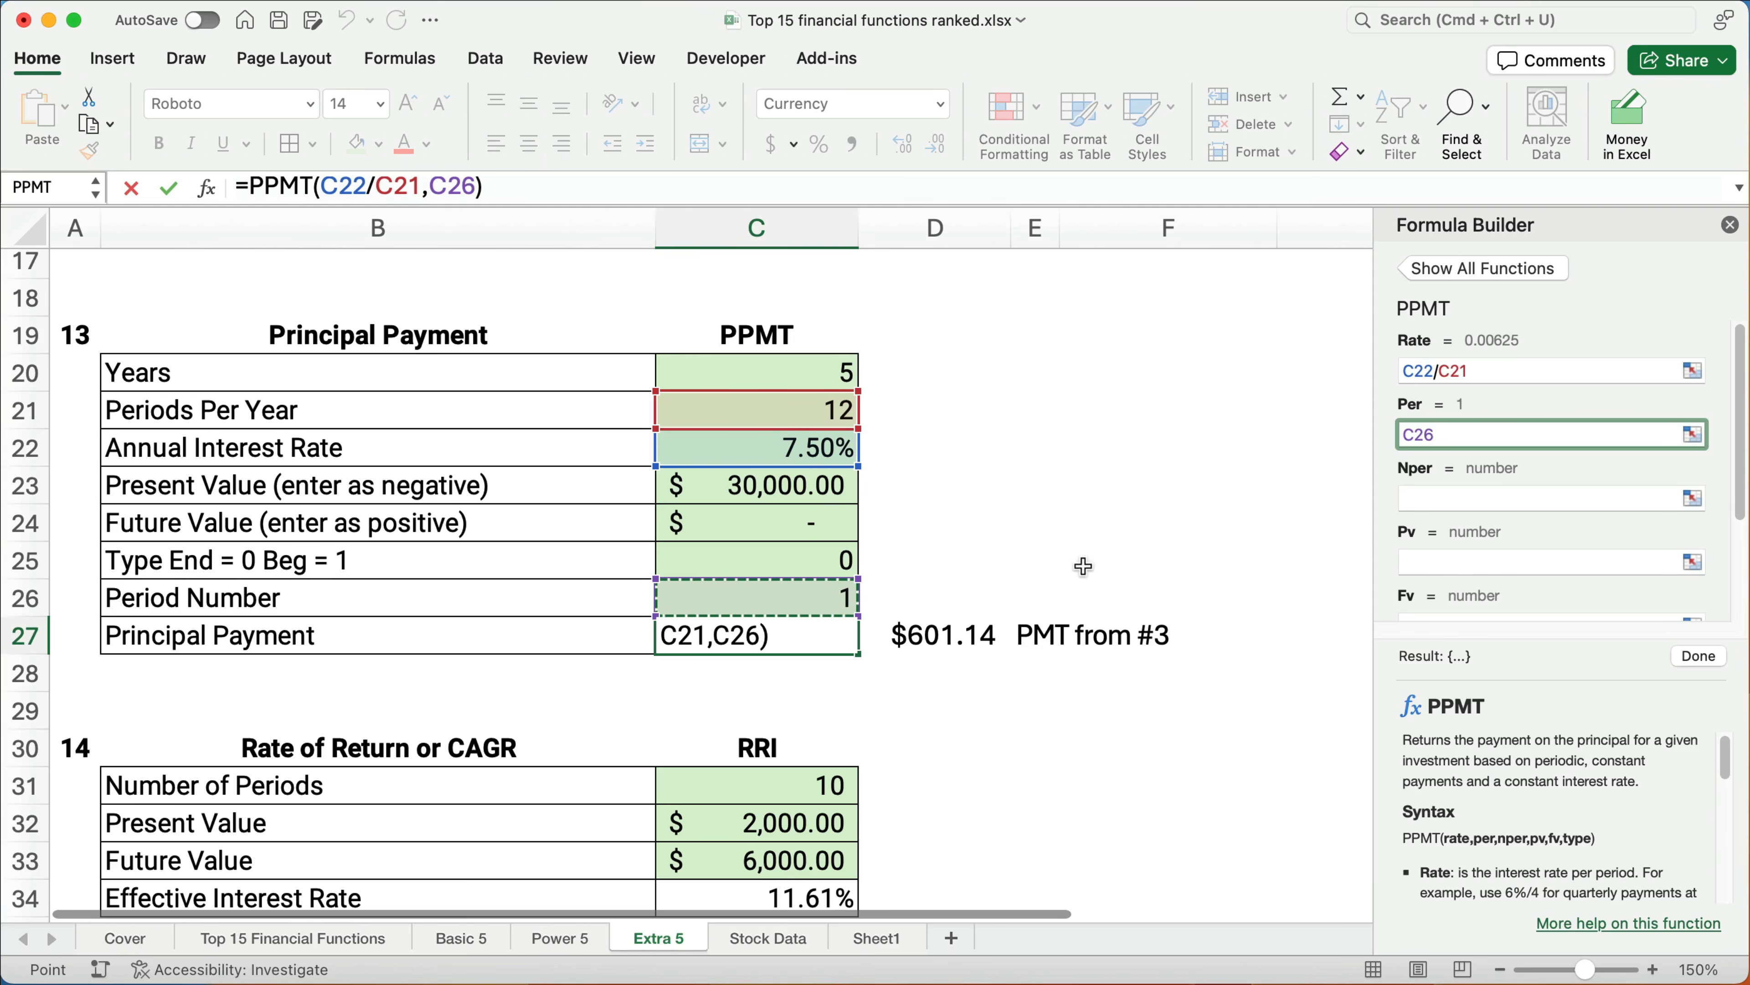
Set the PPMT number of periods to C20*C21 and the present value to C23.
click(1431, 503)
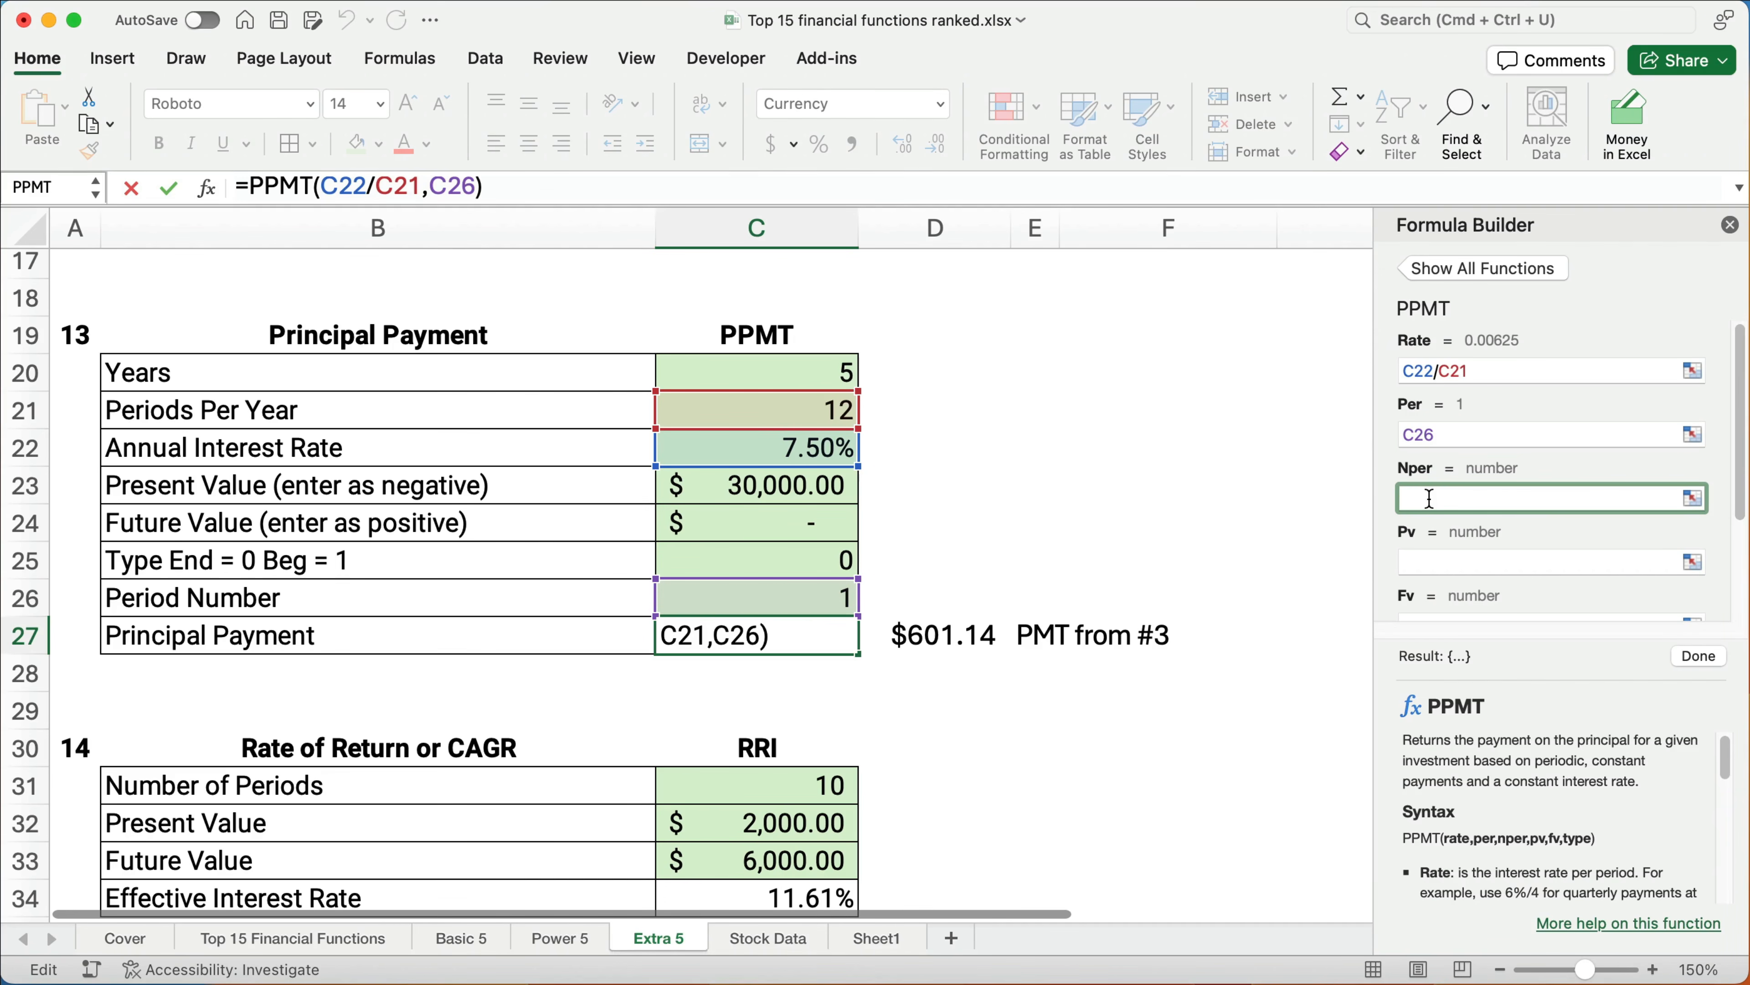
click(840, 373)
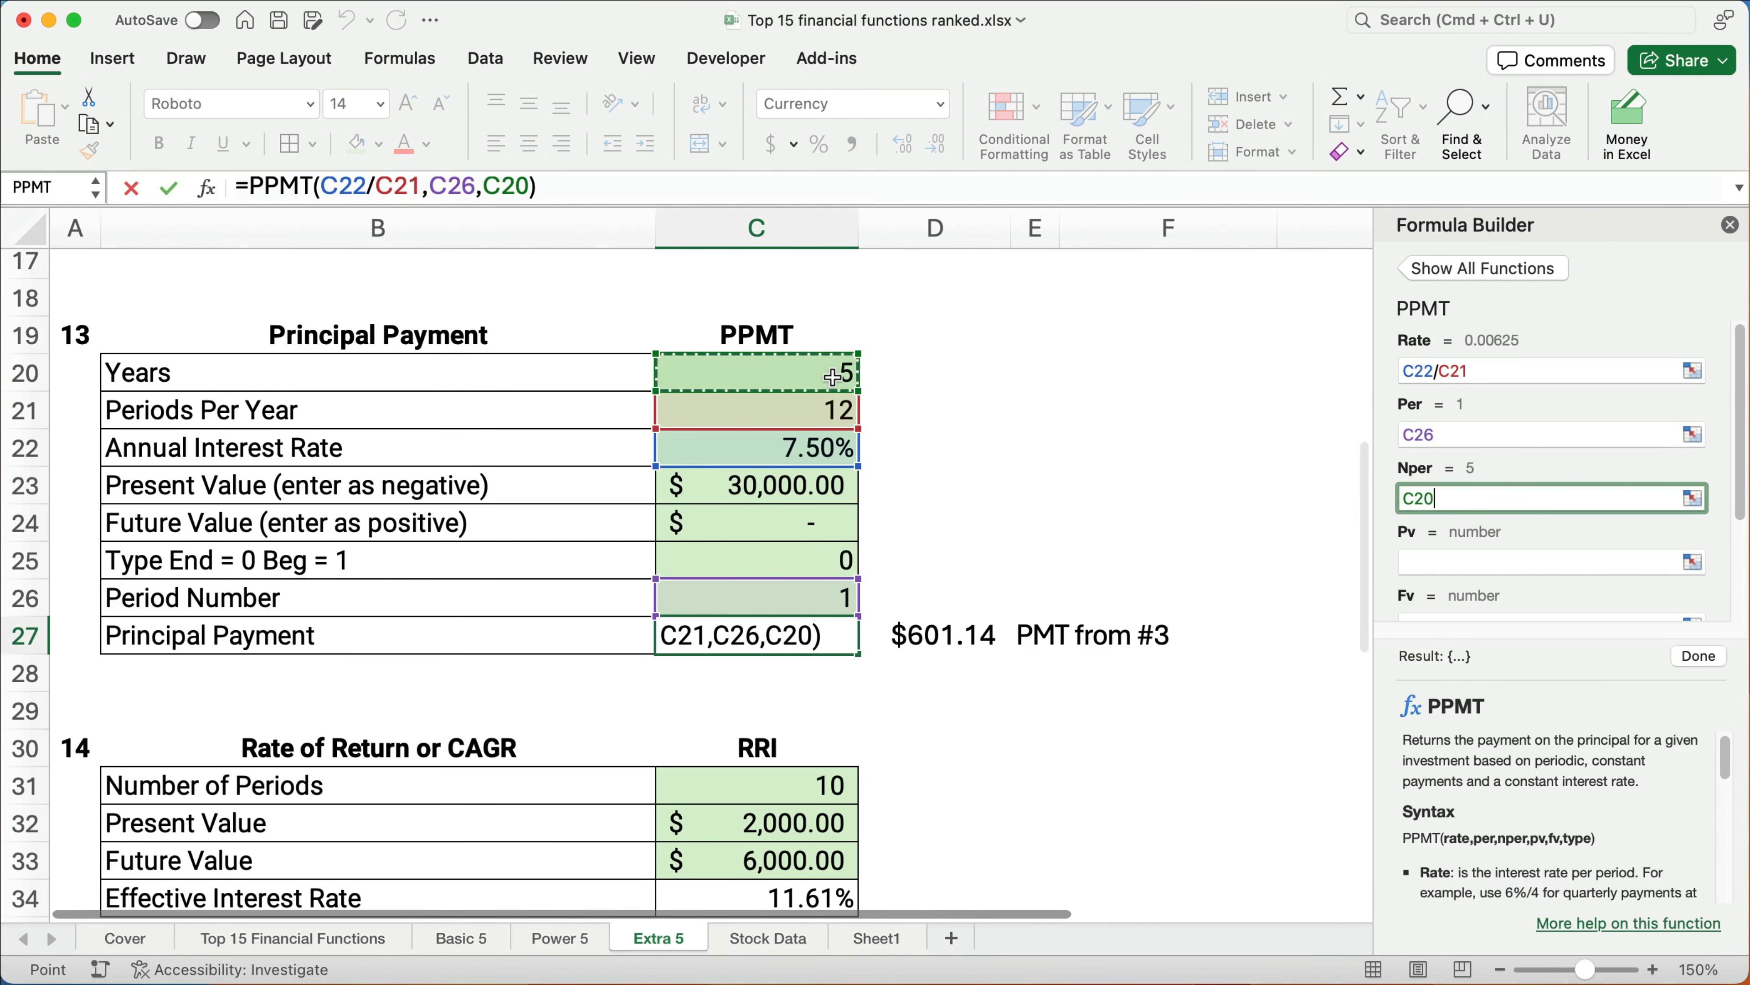
text(*)
click(839, 411)
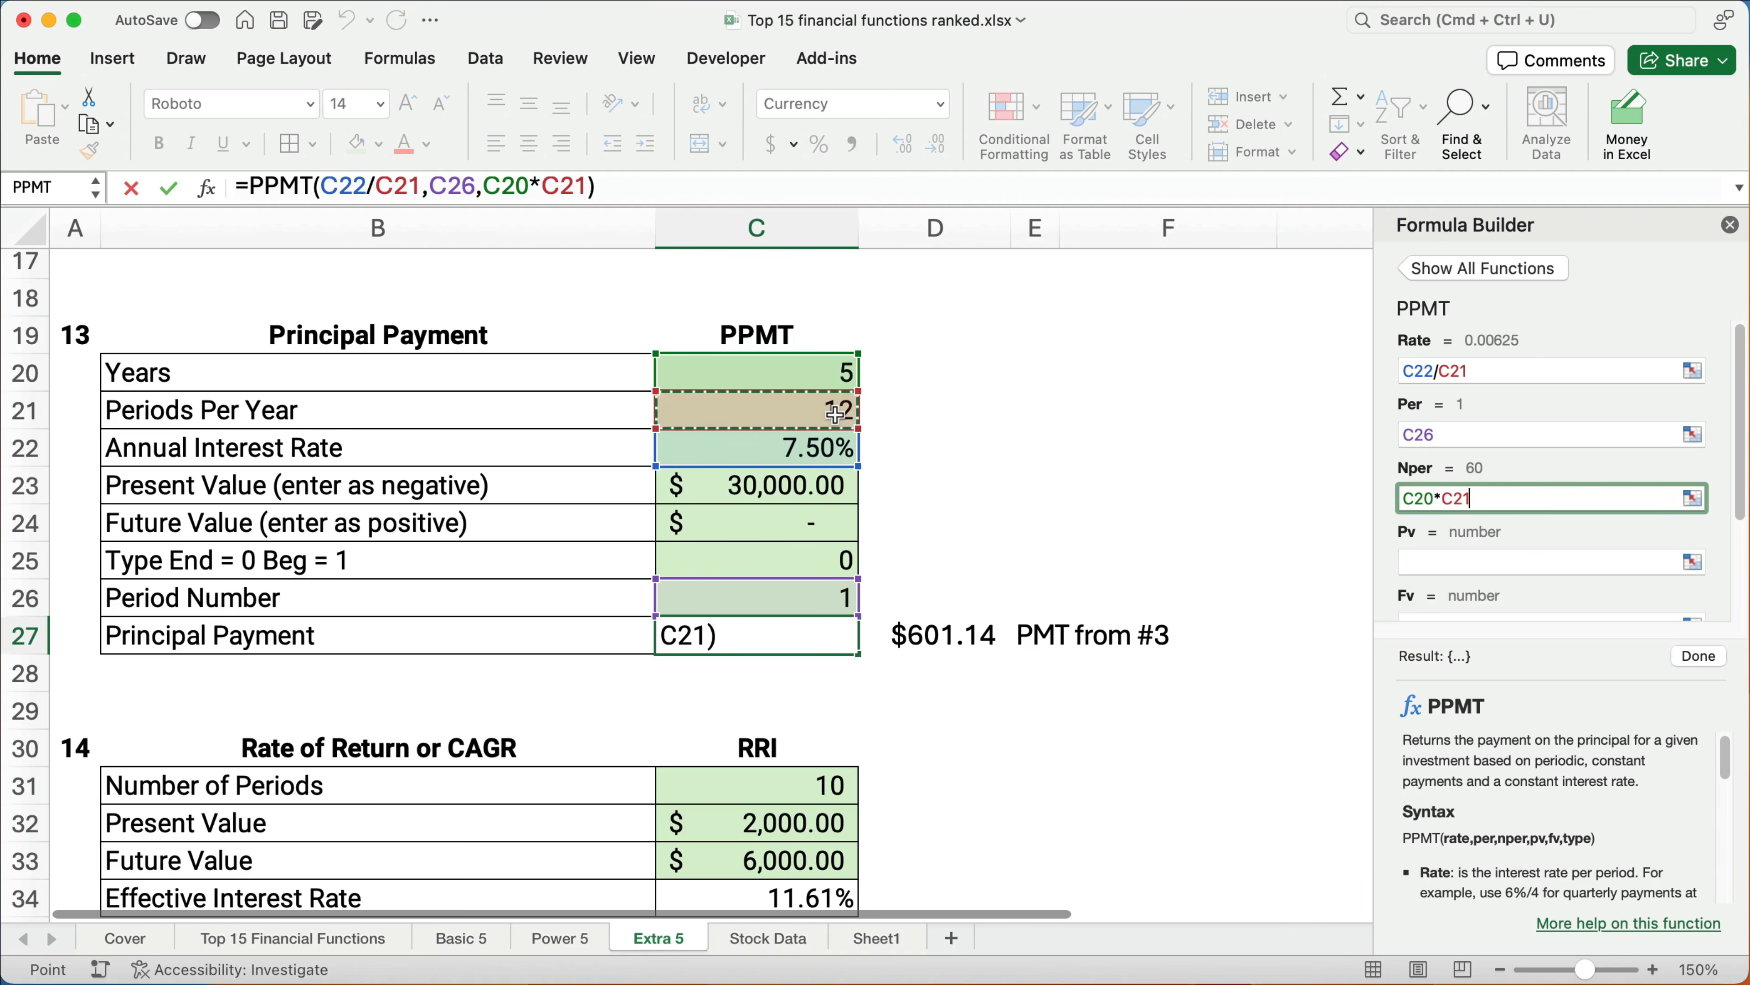
click(1450, 560)
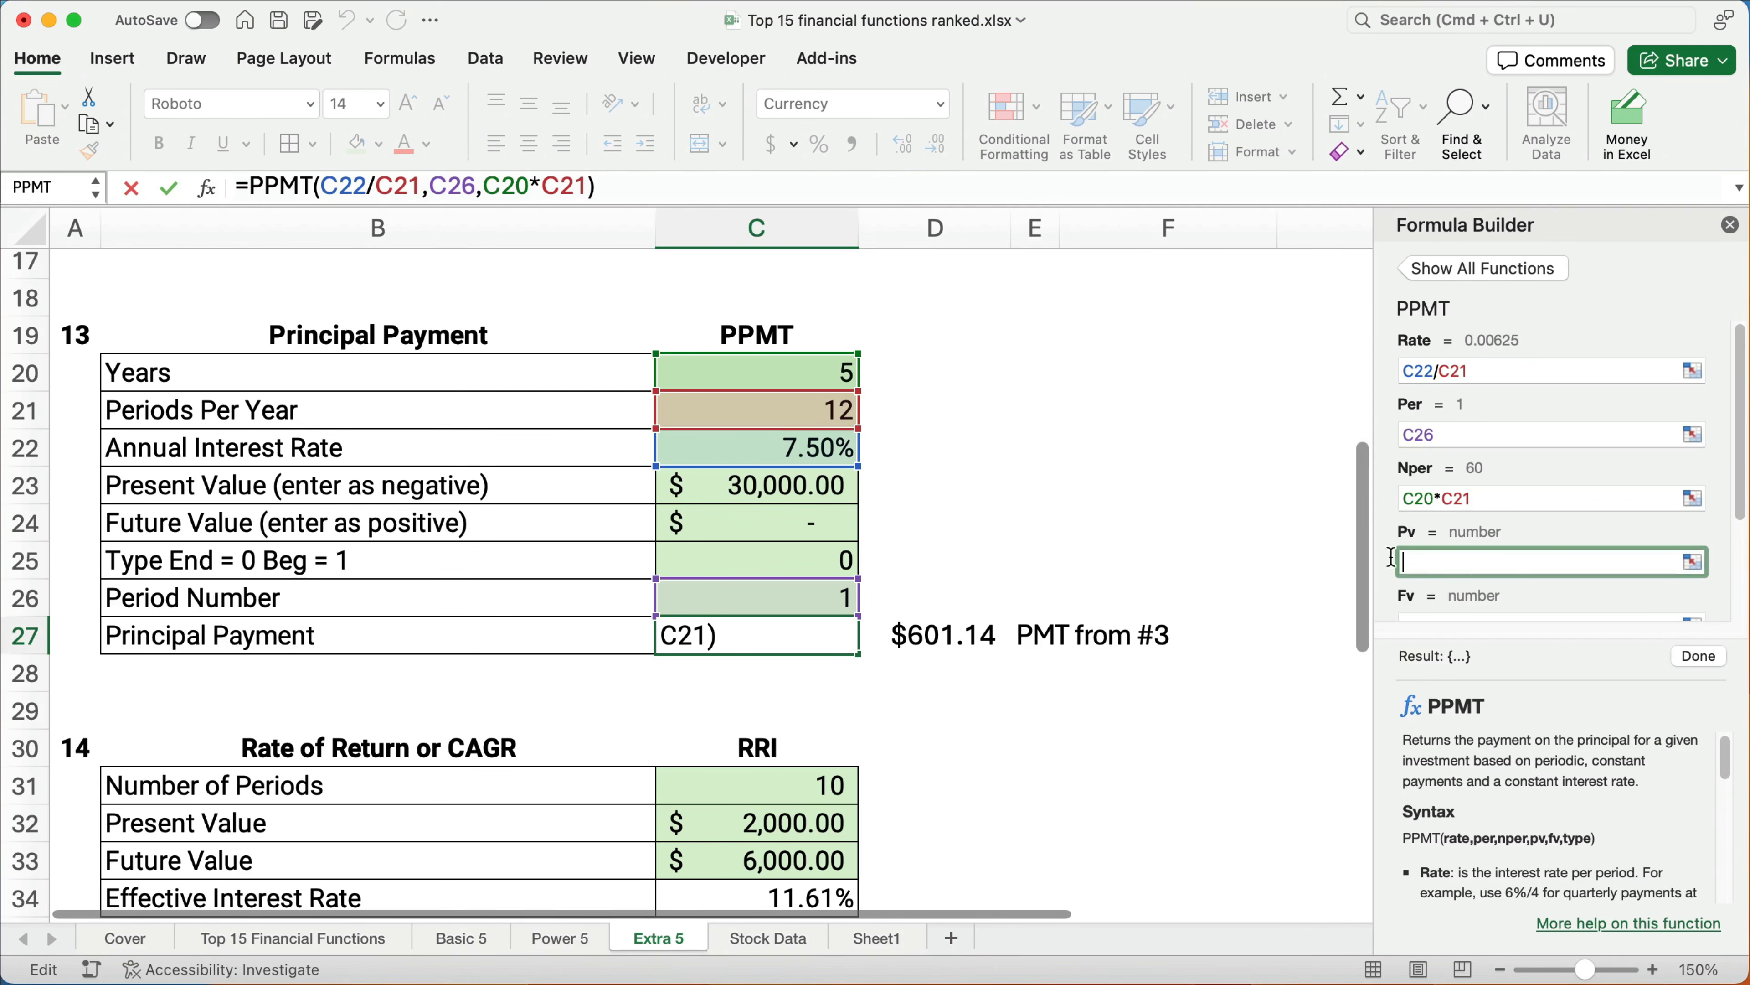
click(769, 487)
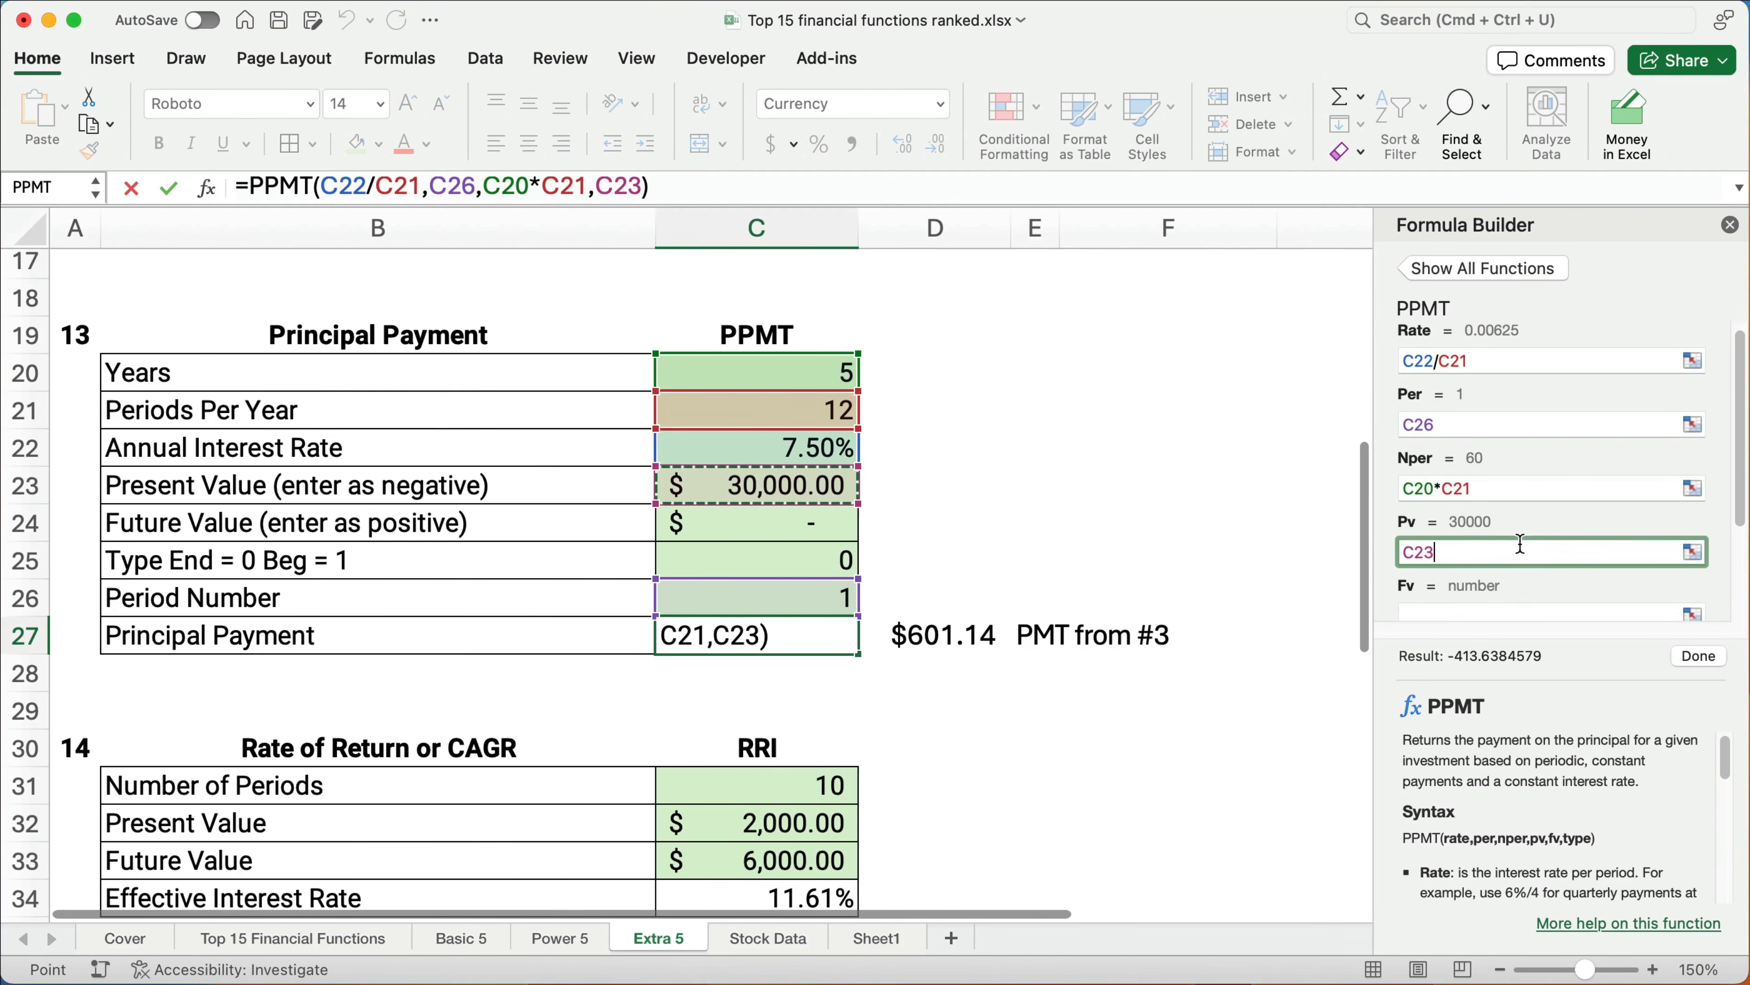
Assign C24 as the future value and C25 as the type, and complete the PPMT formula in C27.
scroll(1447, 559, down, 2)
click(1403, 535)
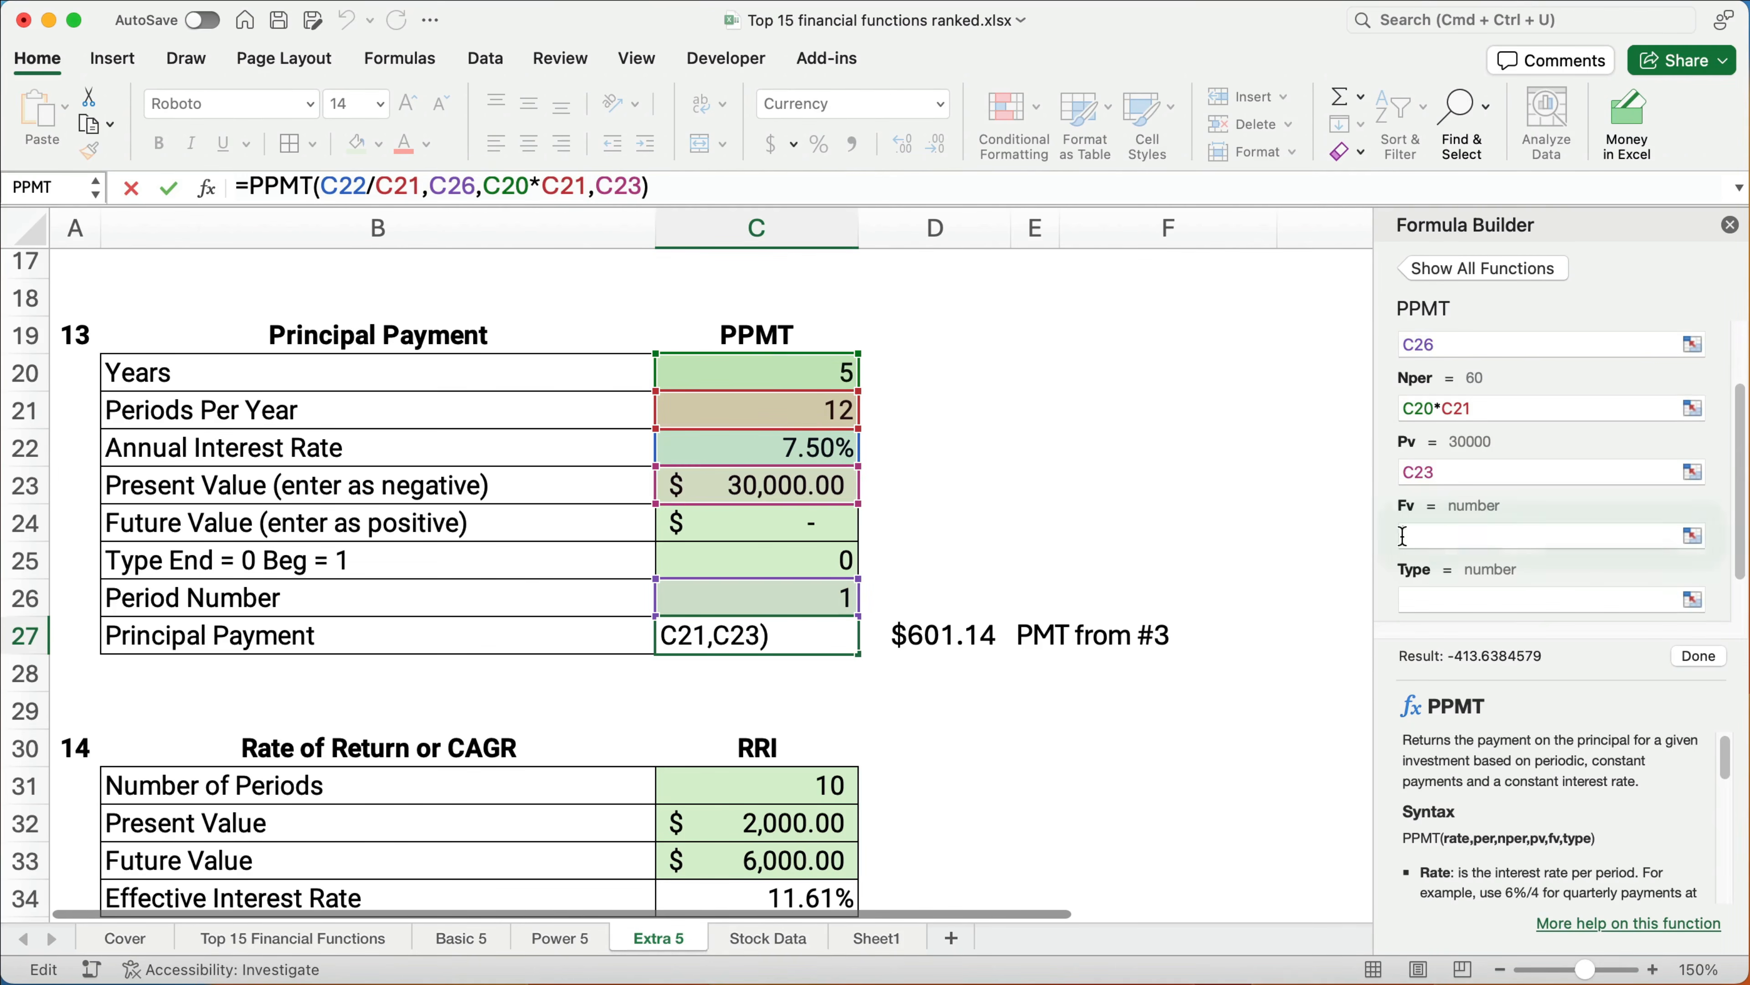
click(827, 528)
click(1470, 544)
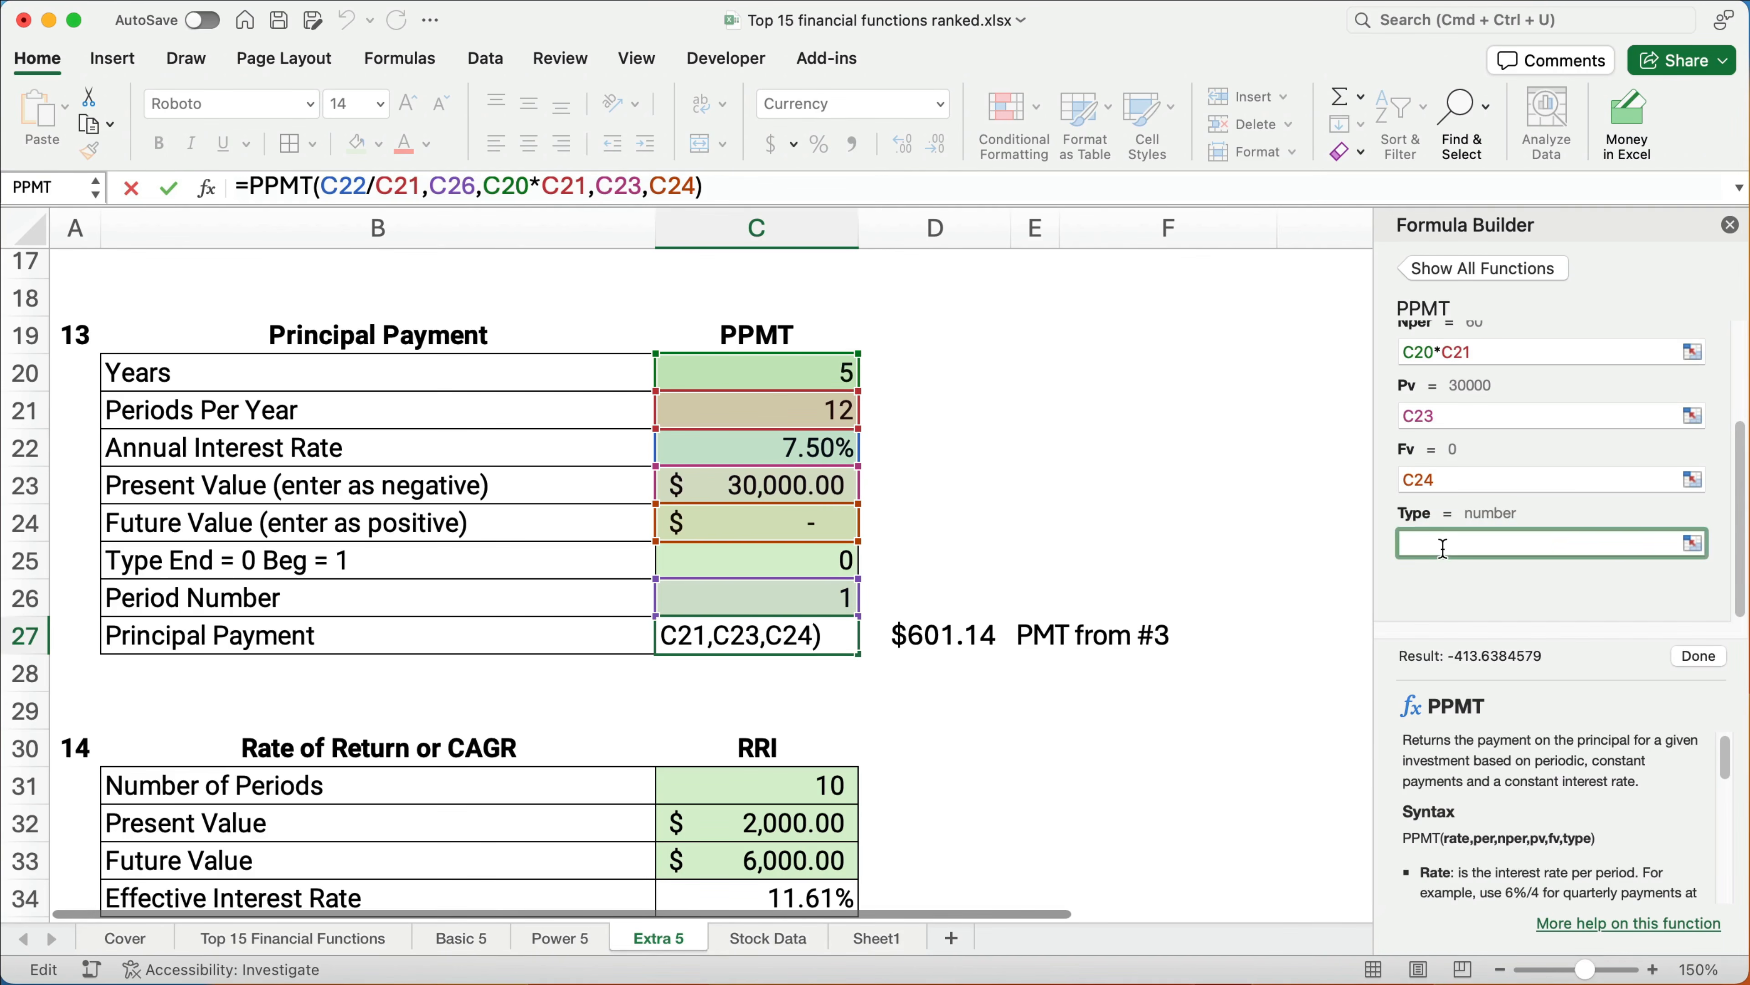
click(860, 554)
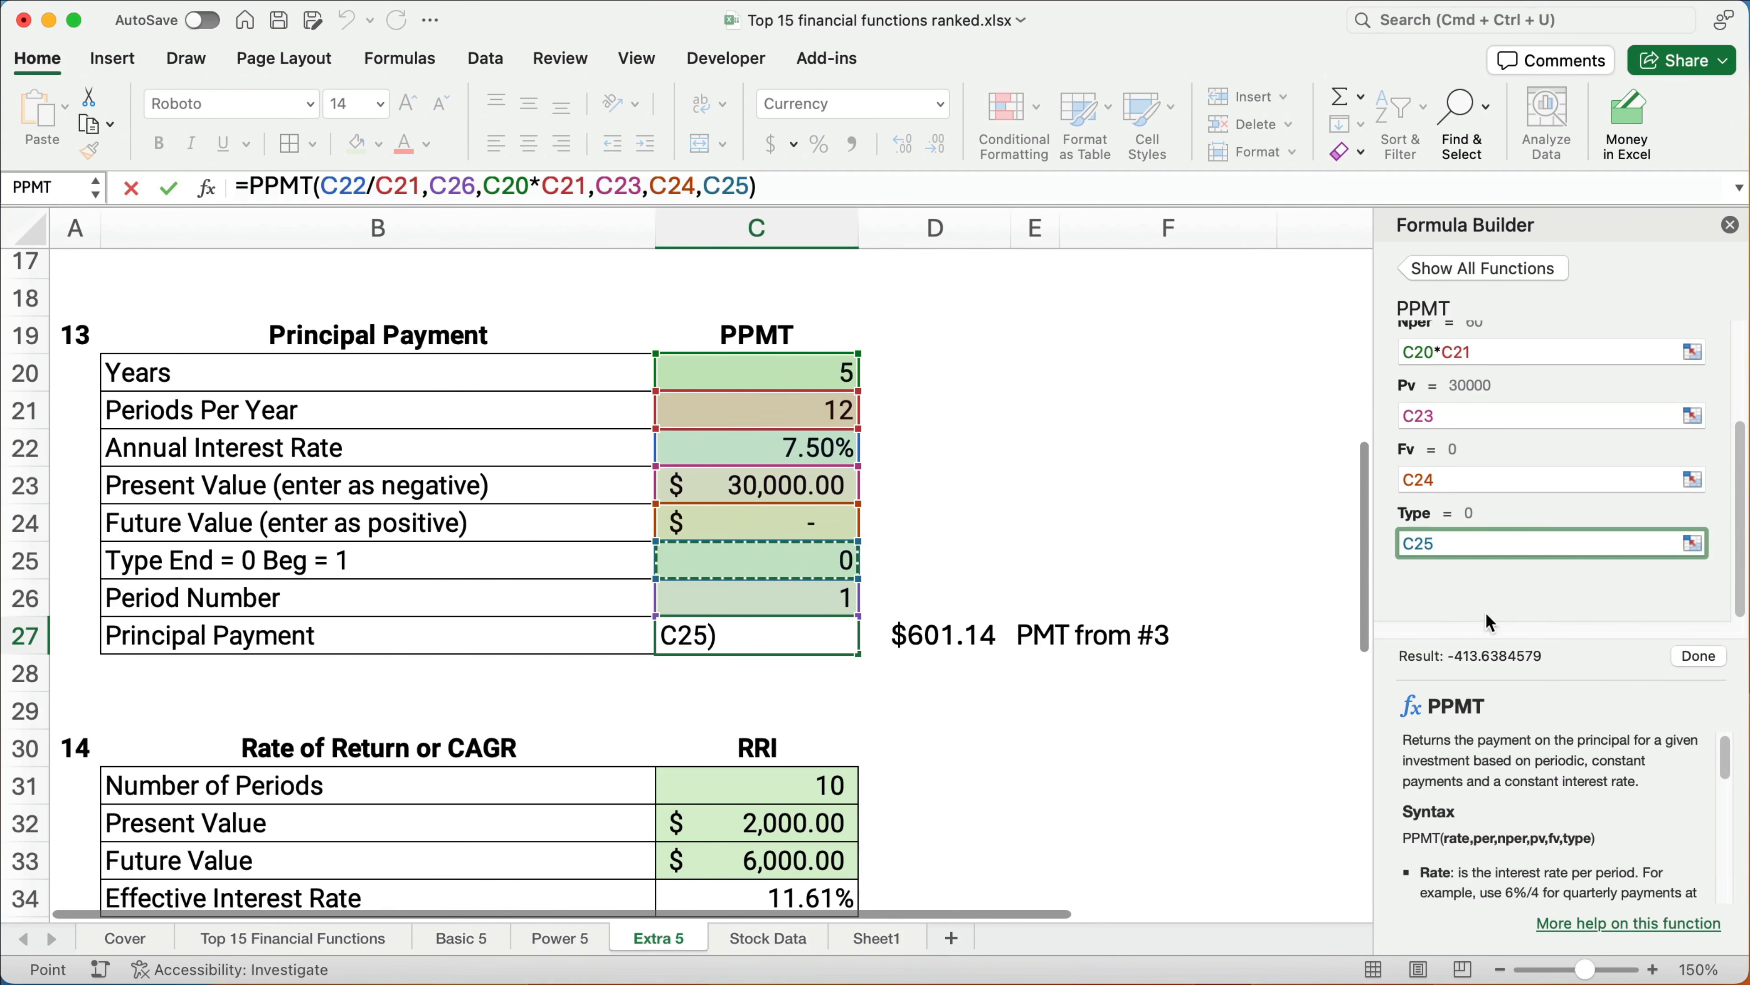
click(1698, 656)
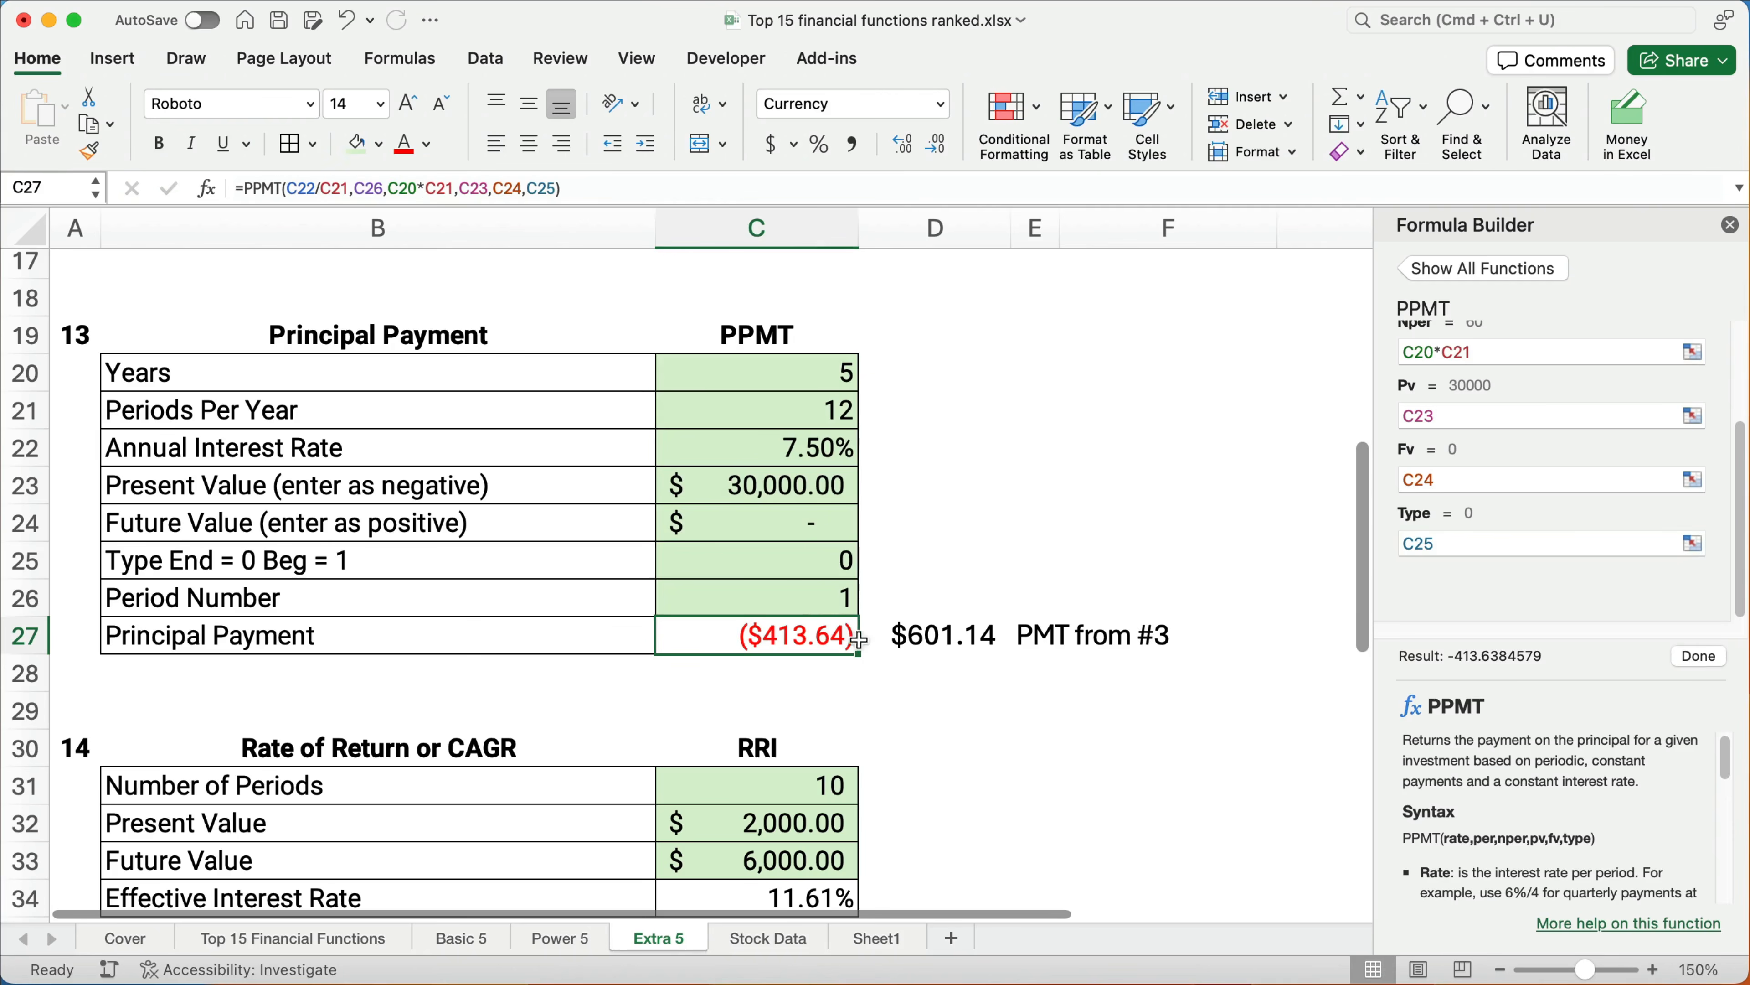
Add a minus sign before PPMT in the C27 formula to reverse the sign of the principal payment.
click(246, 190)
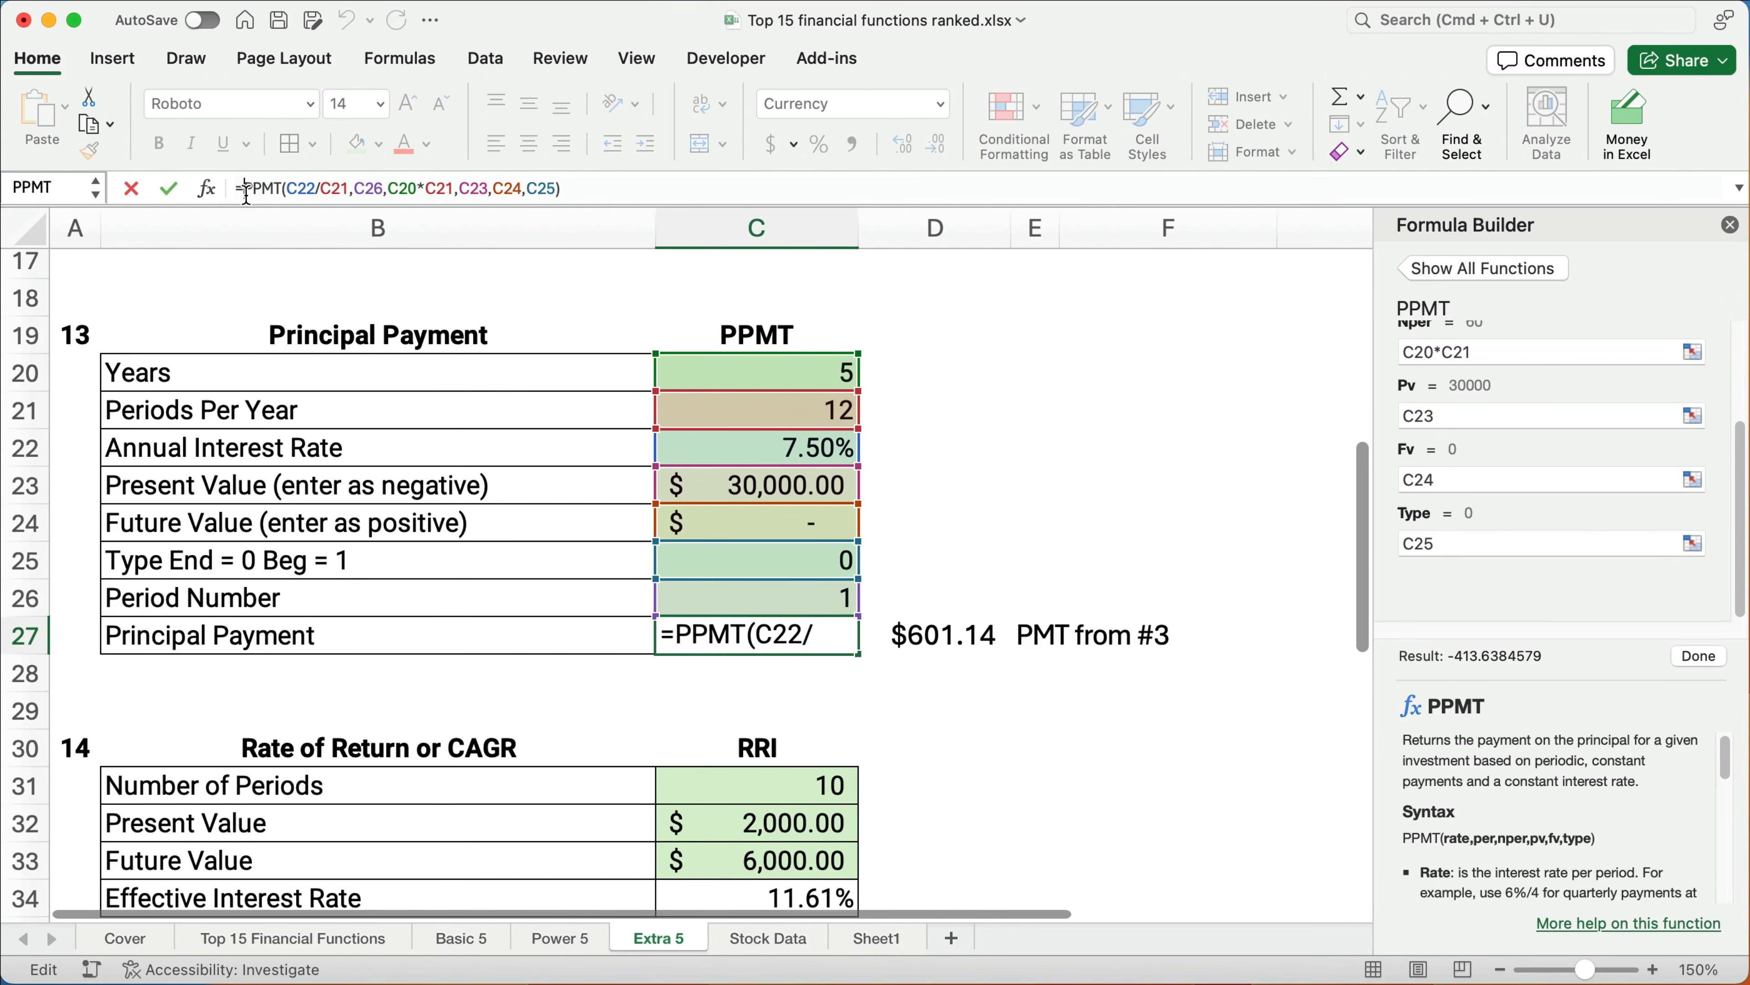
text(-)
key(Return)
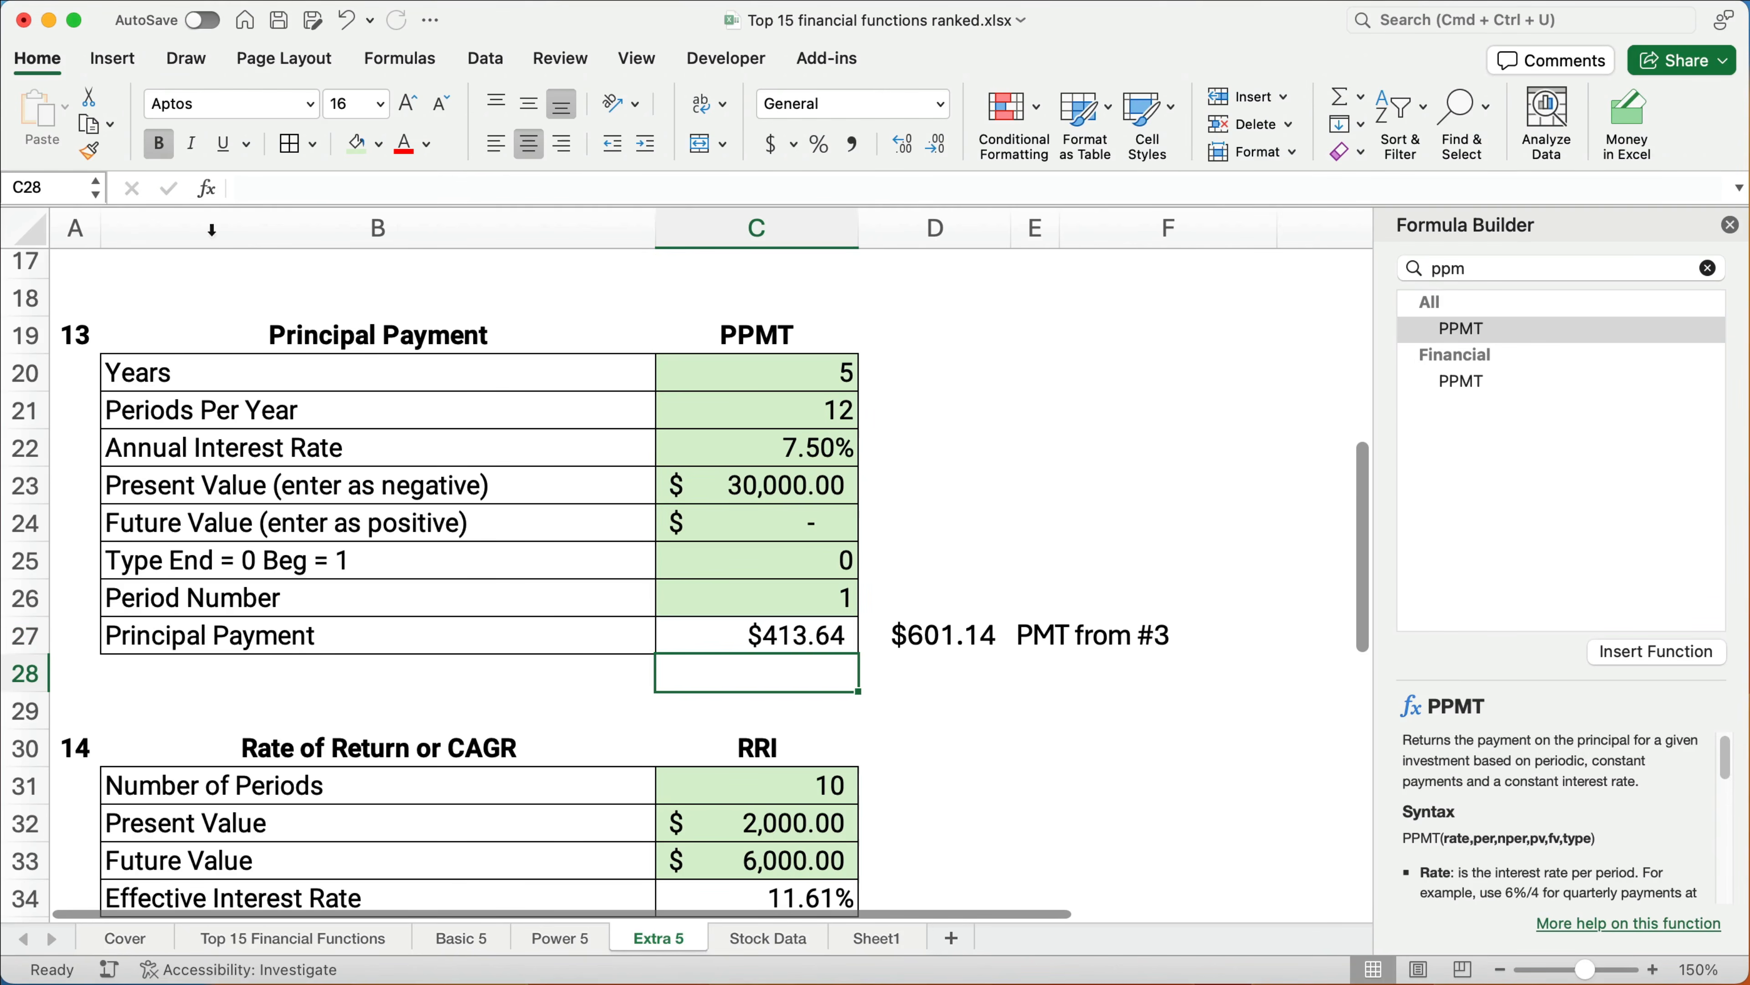
Set the period number in C26 of the PPMT section to 60.
click(740, 633)
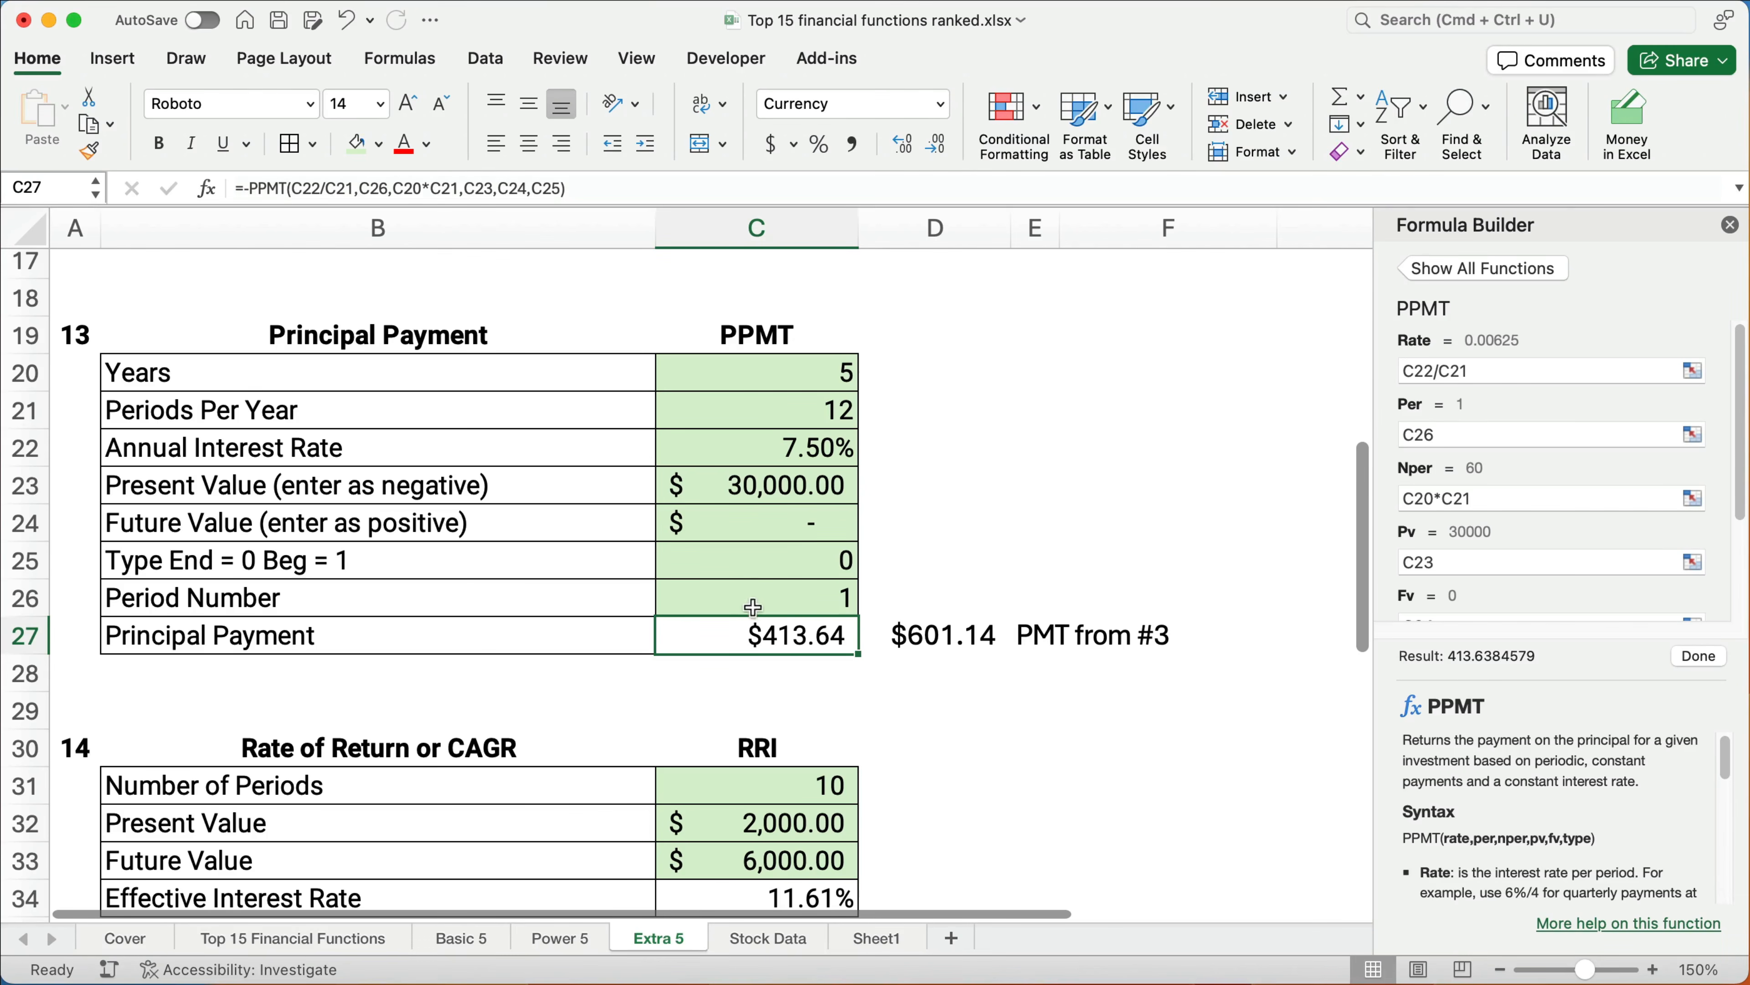
click(800, 592)
text(60)
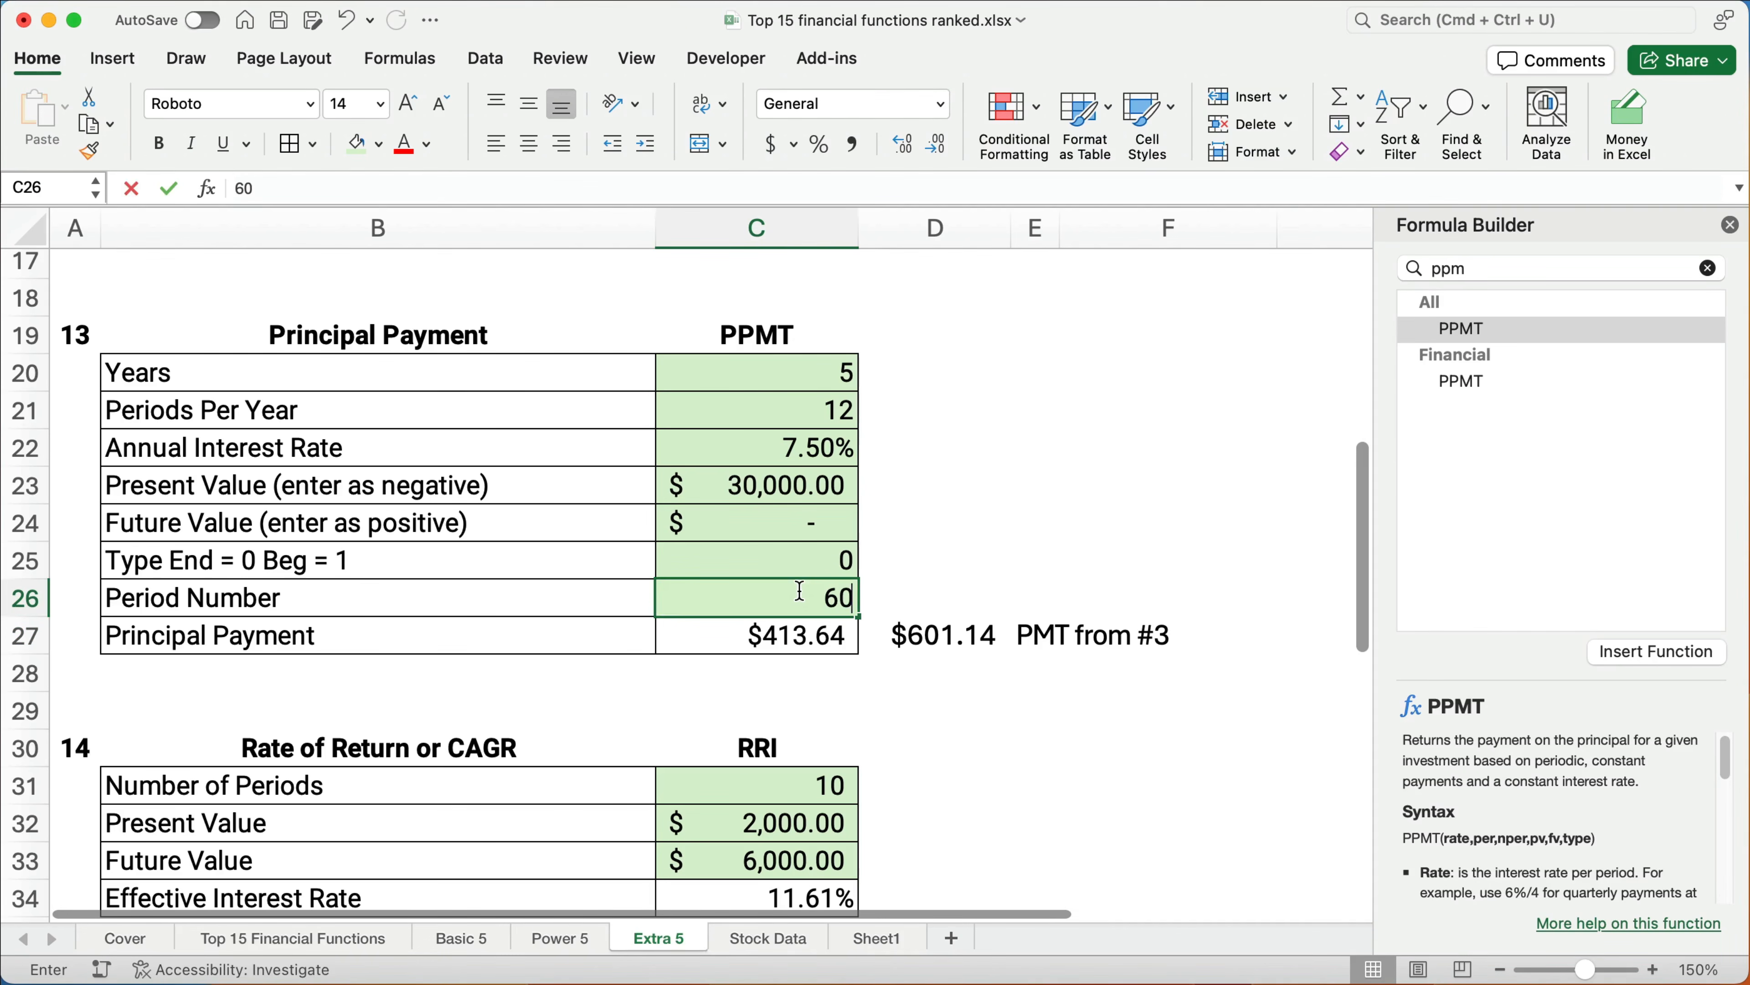
key(Return)
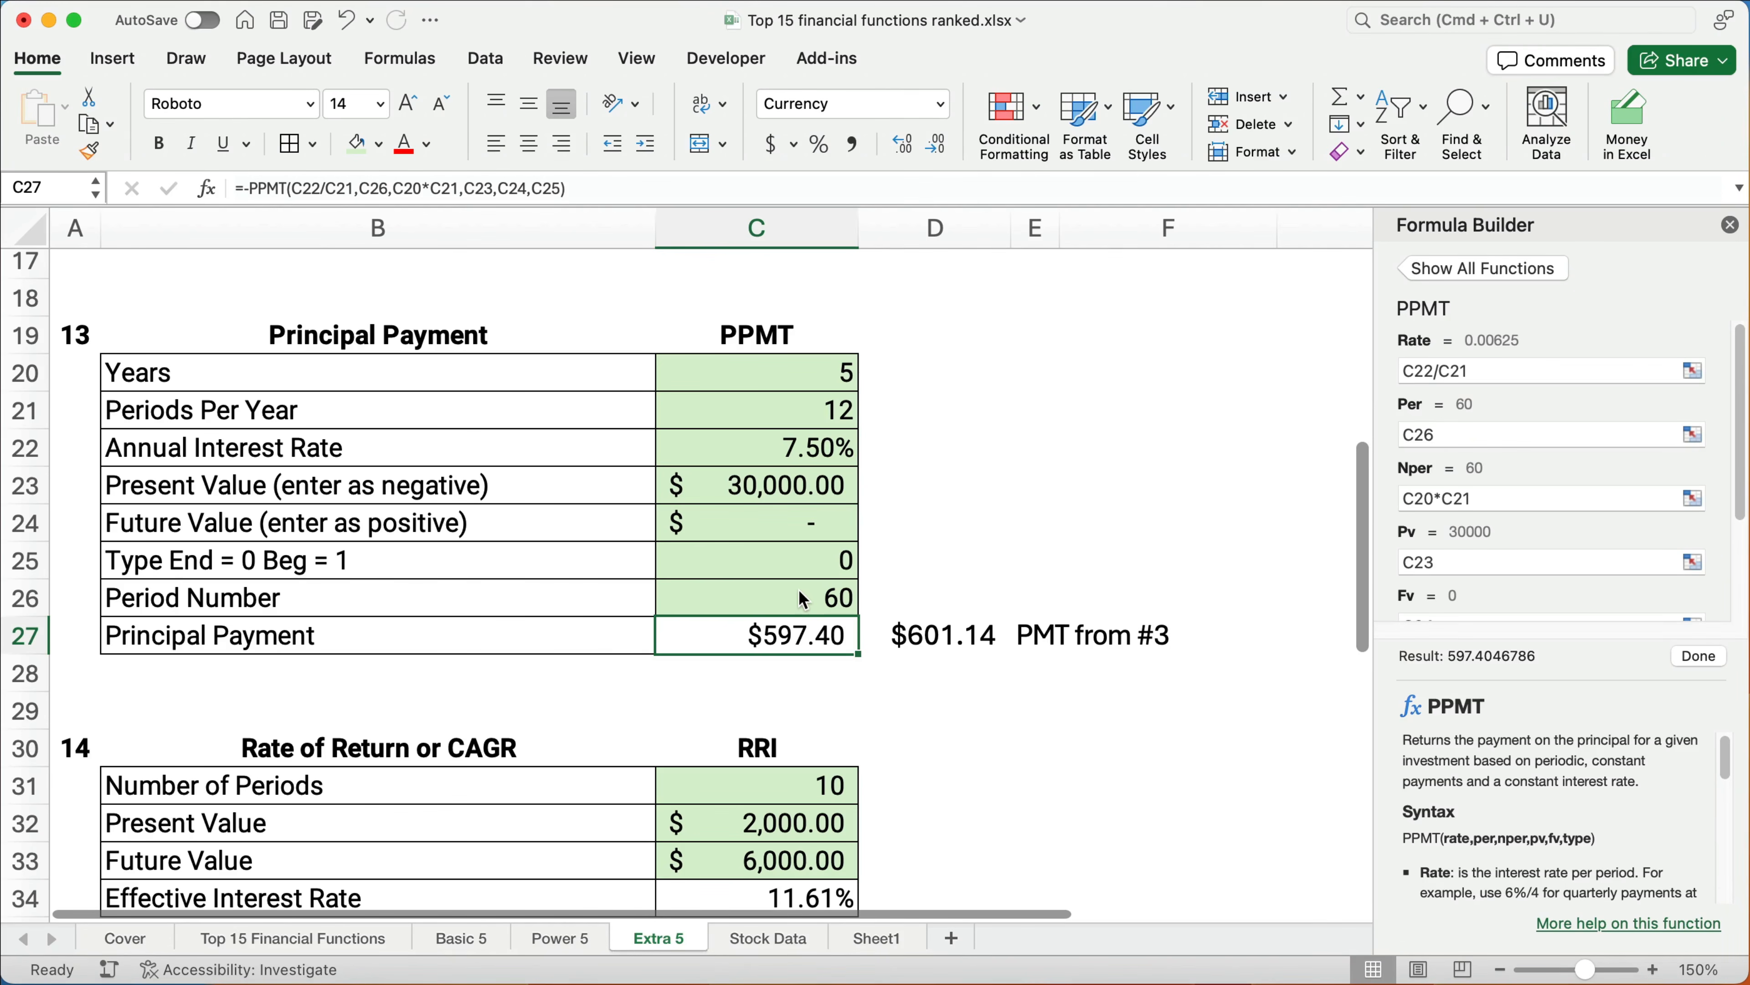
Set the PPMT period number in C26 back to 1.
click(799, 592)
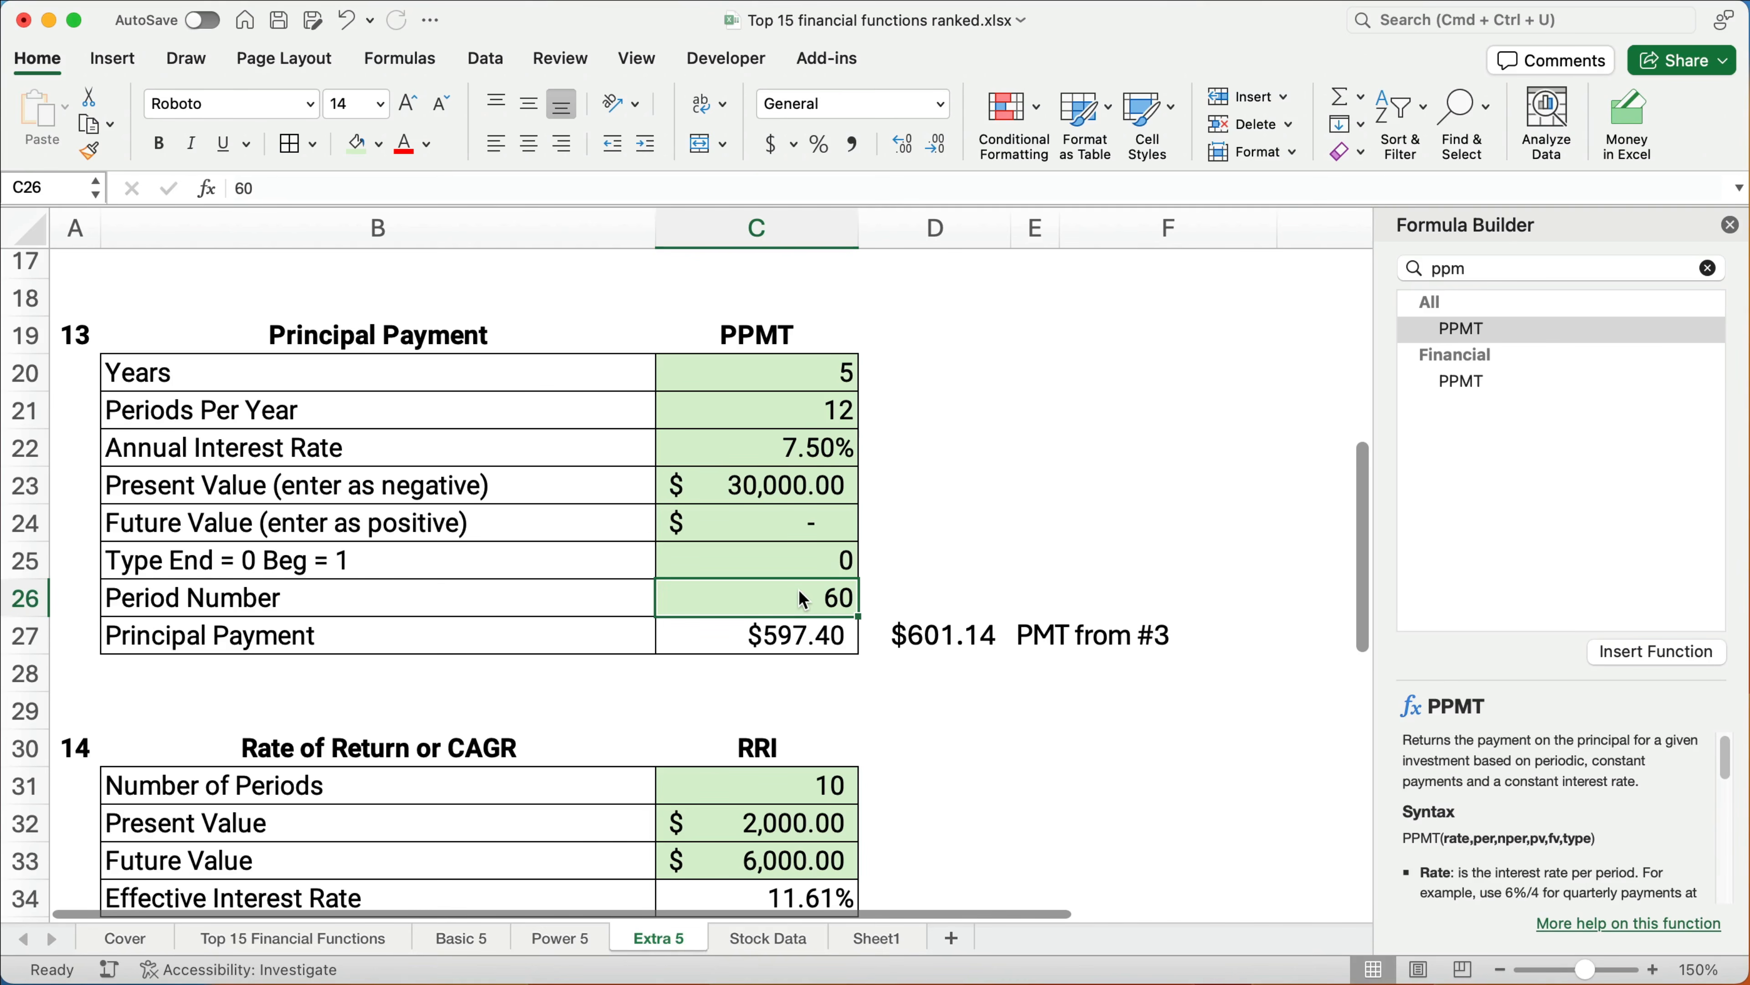
text(1)
key(Return)
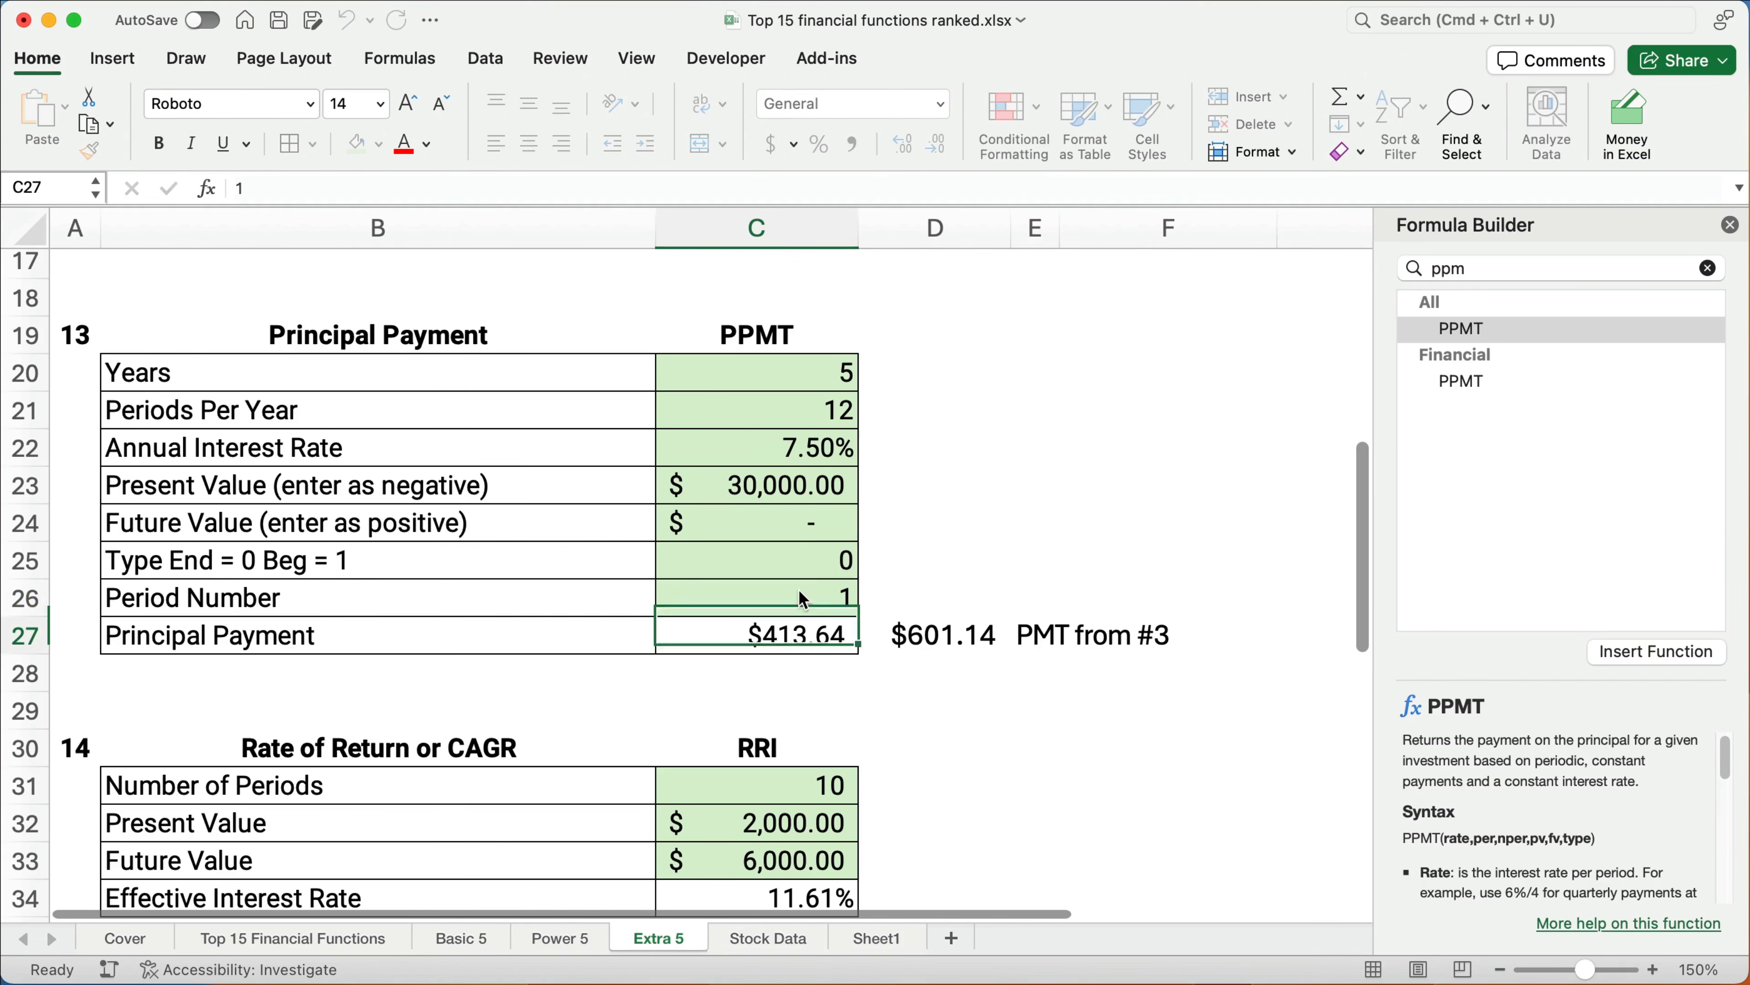
Close the Formula Builder and clear the existing RRI formula from the effective interest rate cell C34.
scroll(722, 610, down, 8)
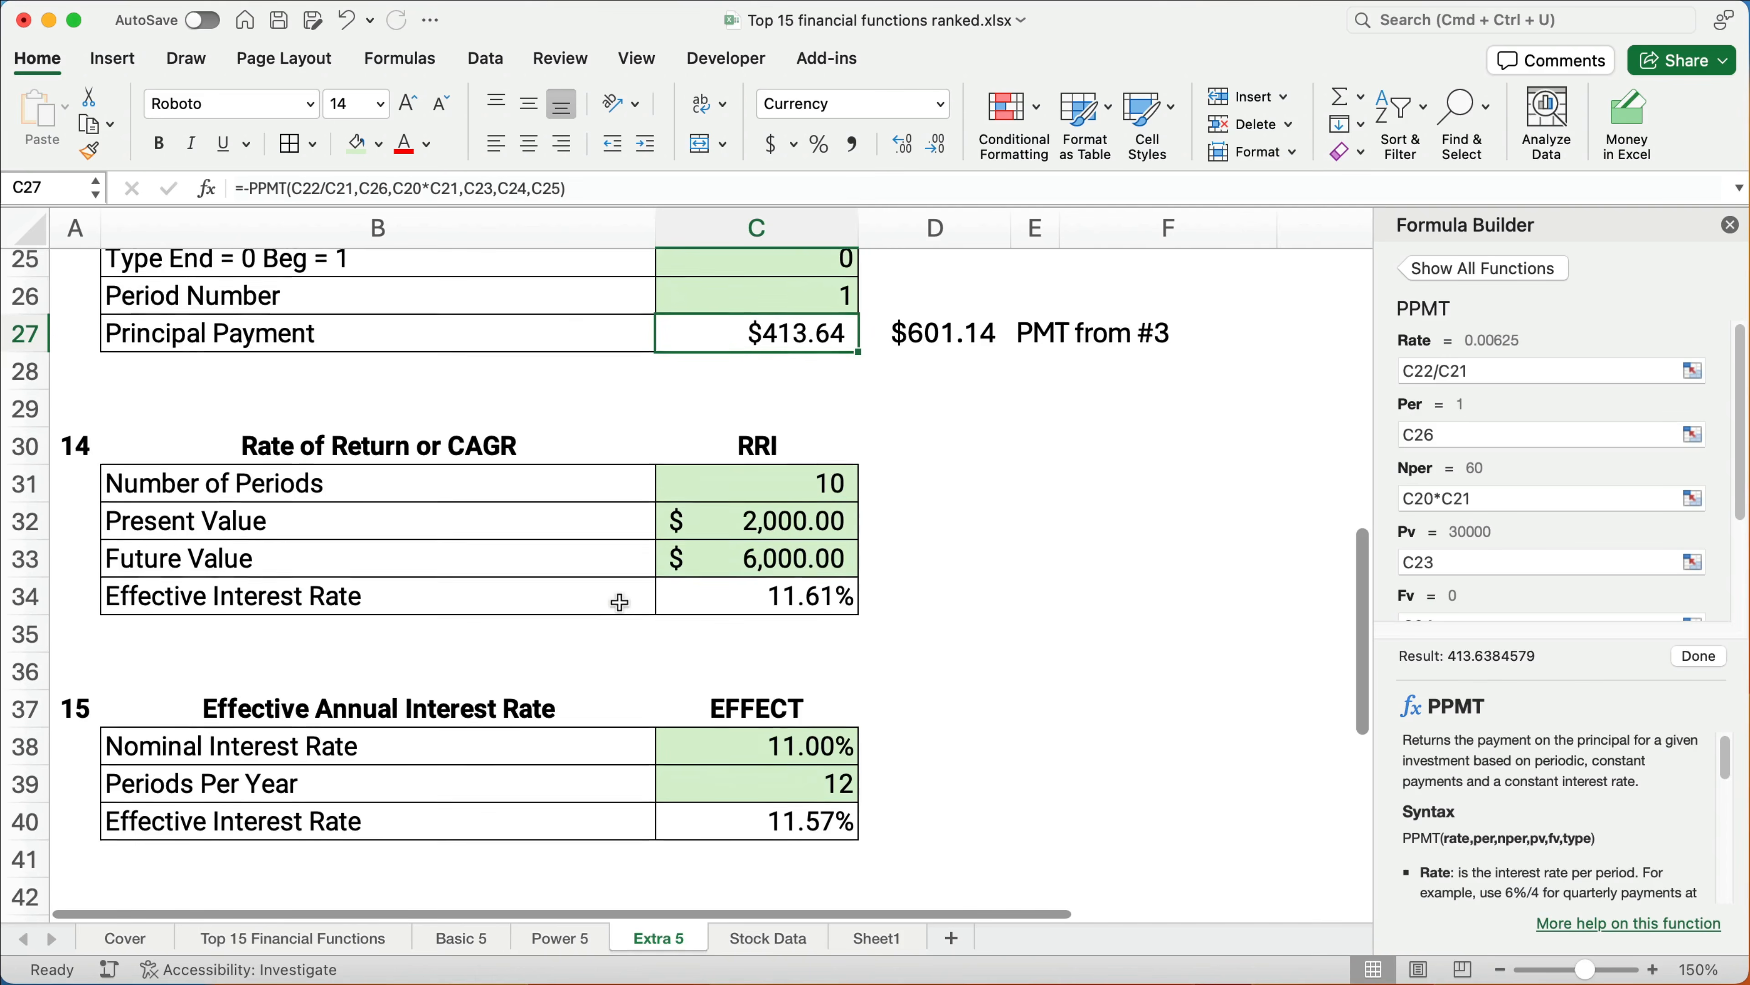
click(1730, 226)
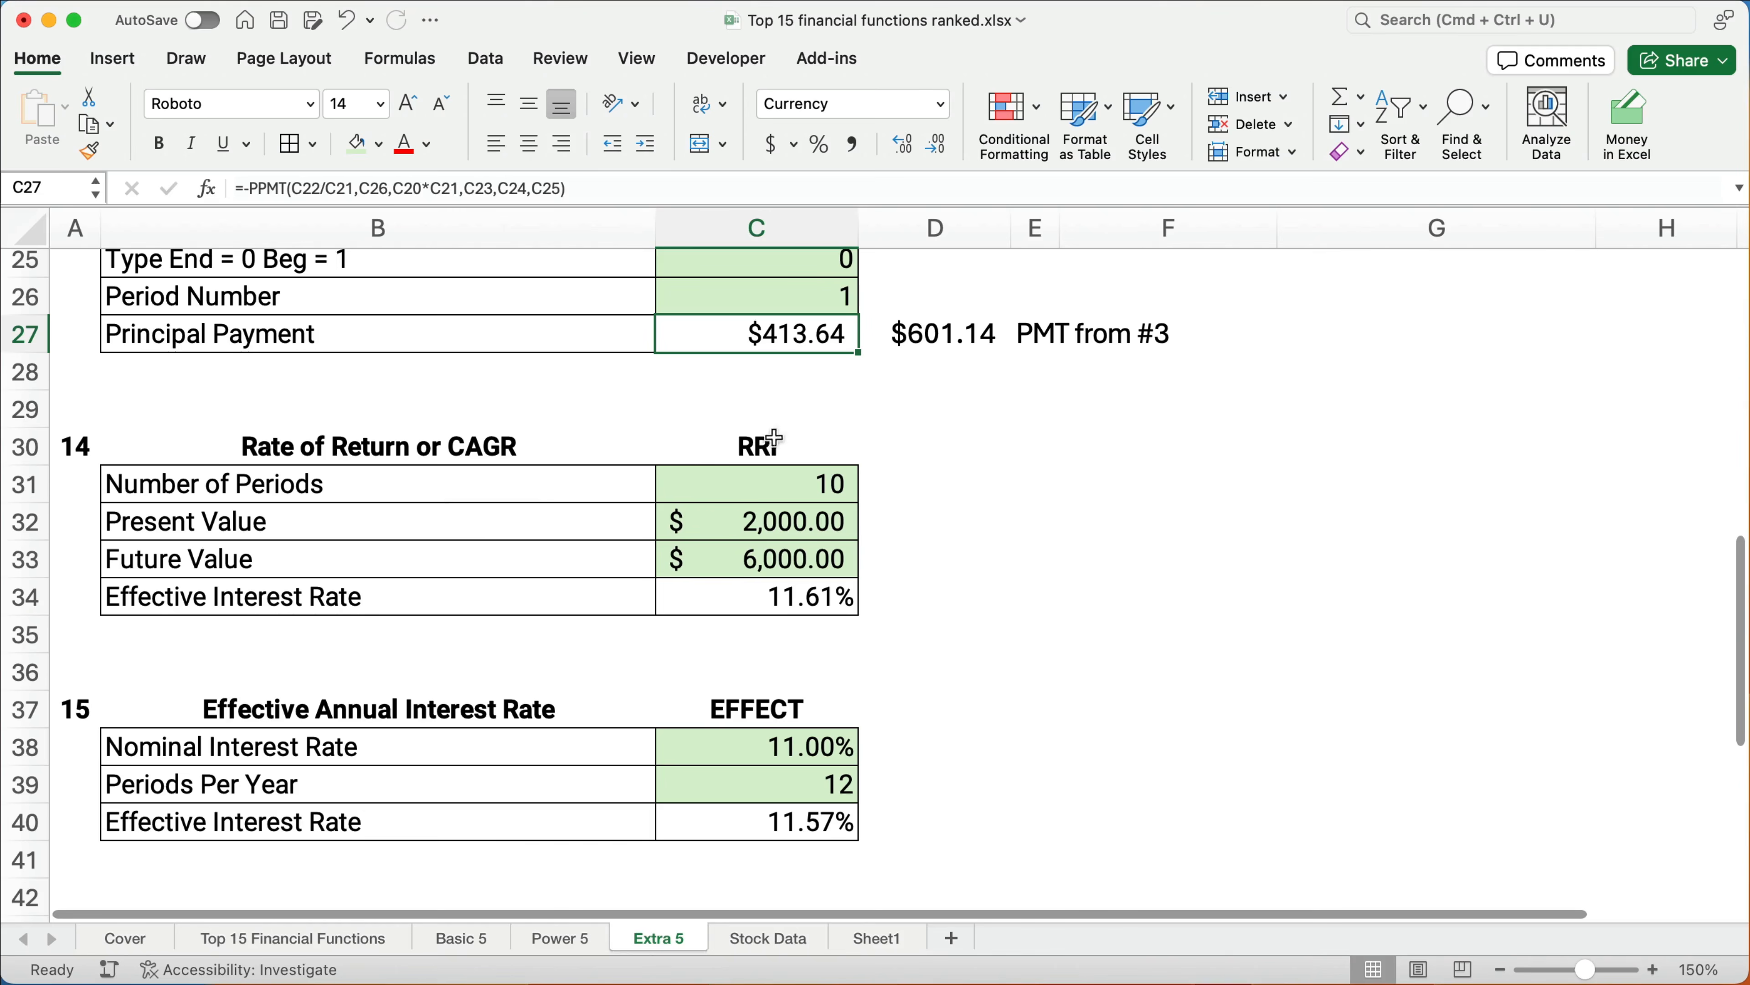
click(785, 594)
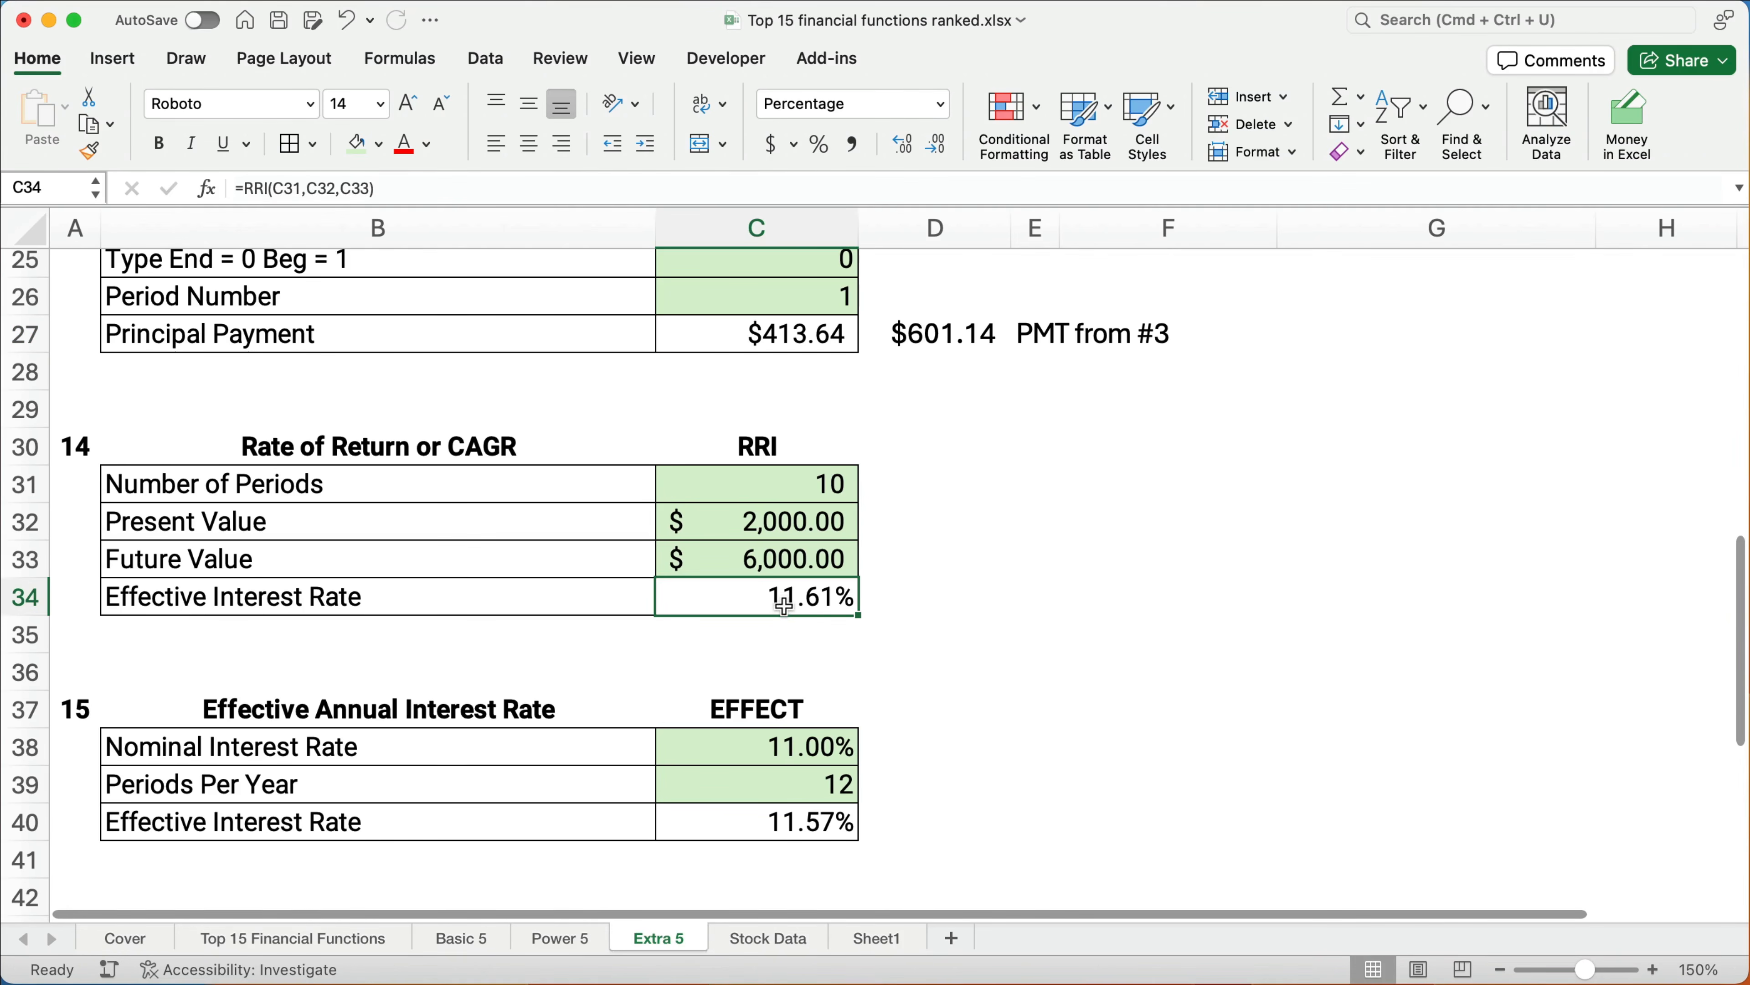
key(Delete)
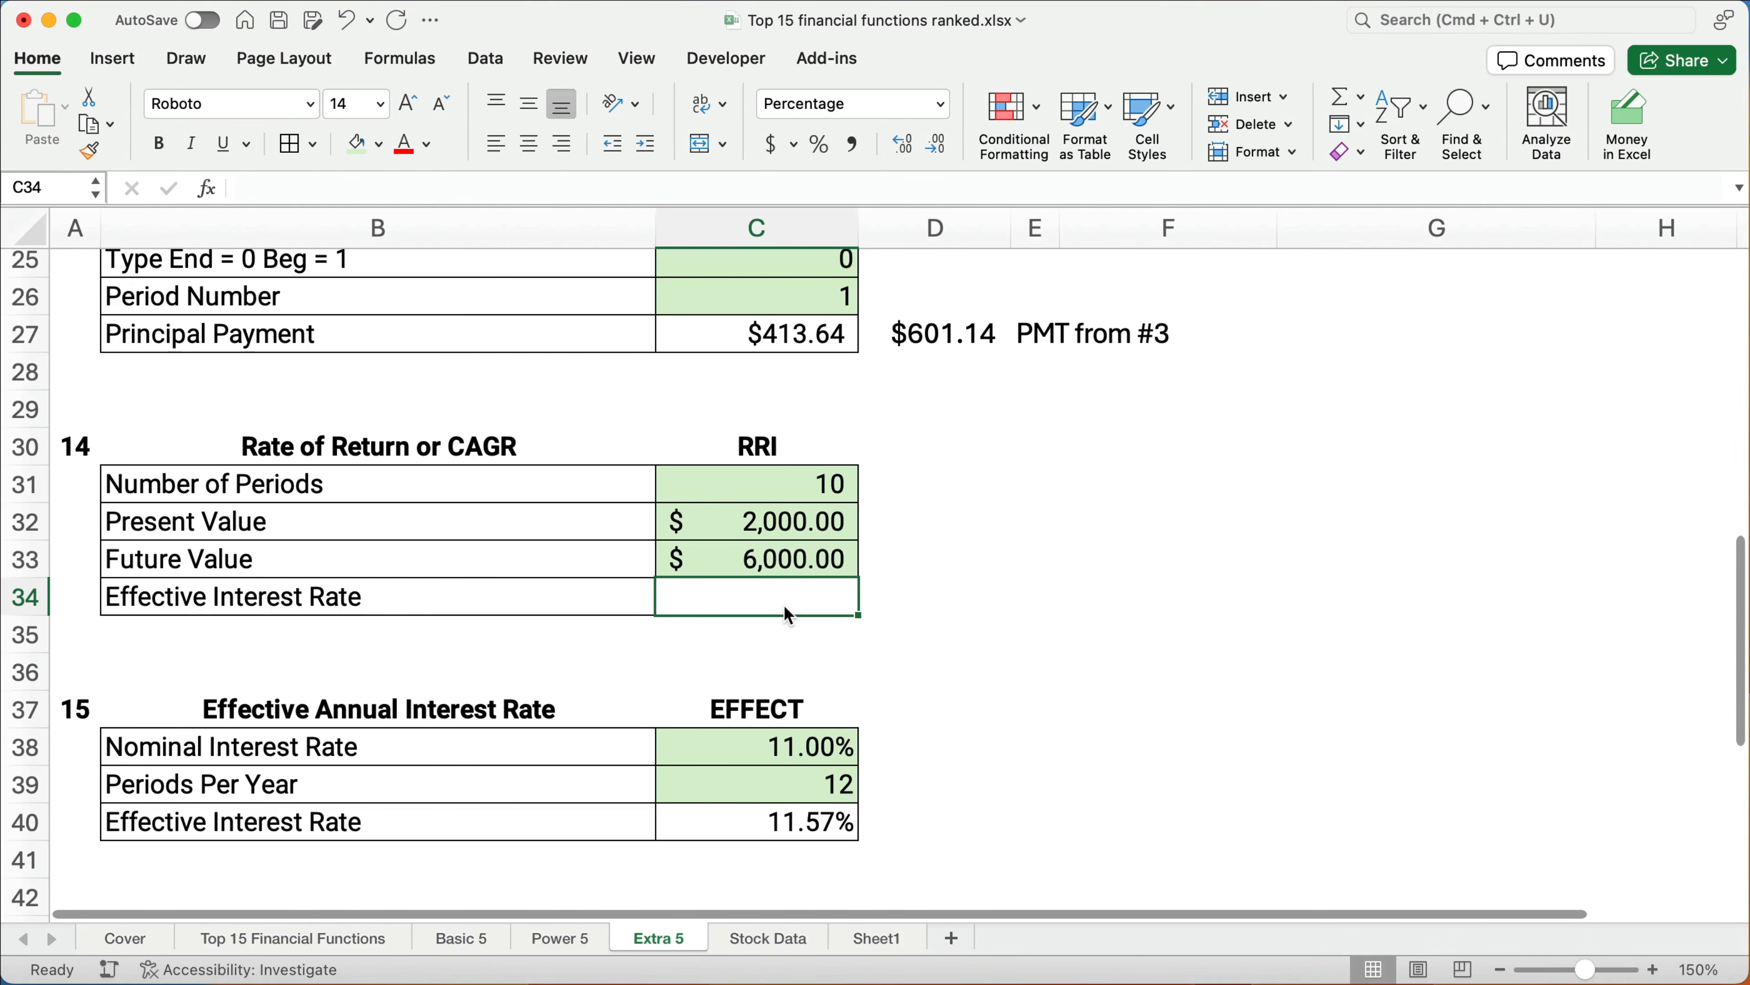
Search the Formula Builder for "rr" and insert the RRI function into C34.
click(207, 188)
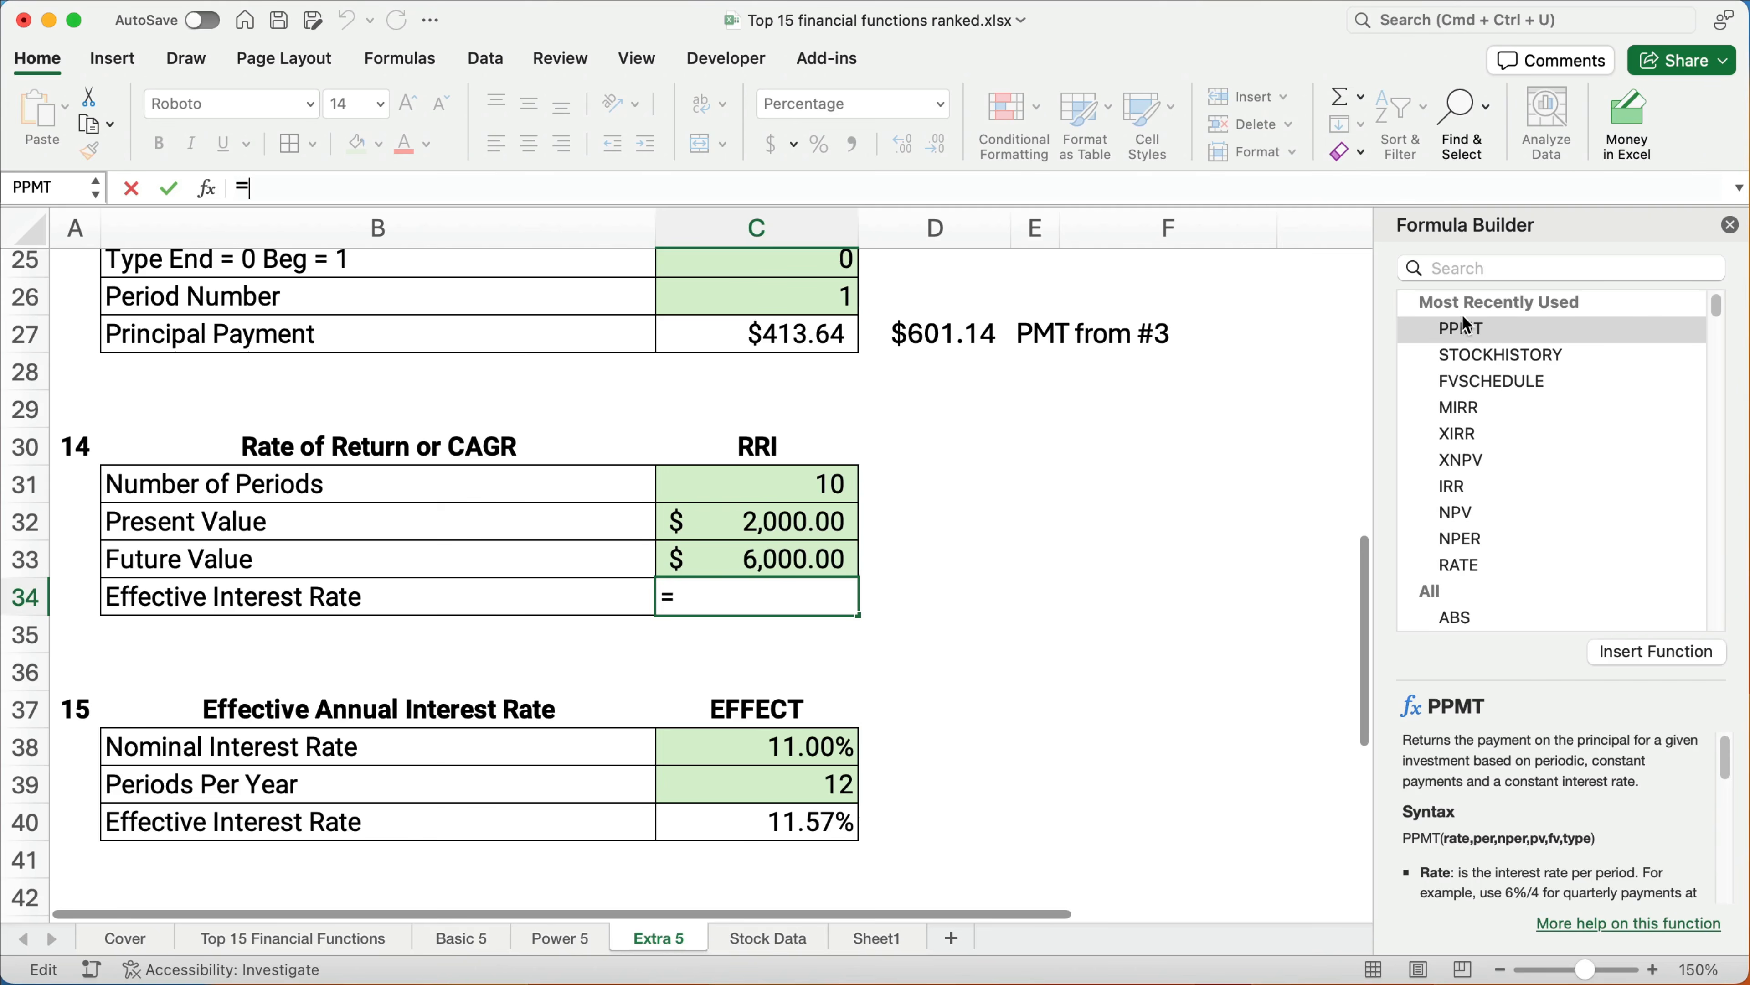
click(1453, 265)
text(rr)
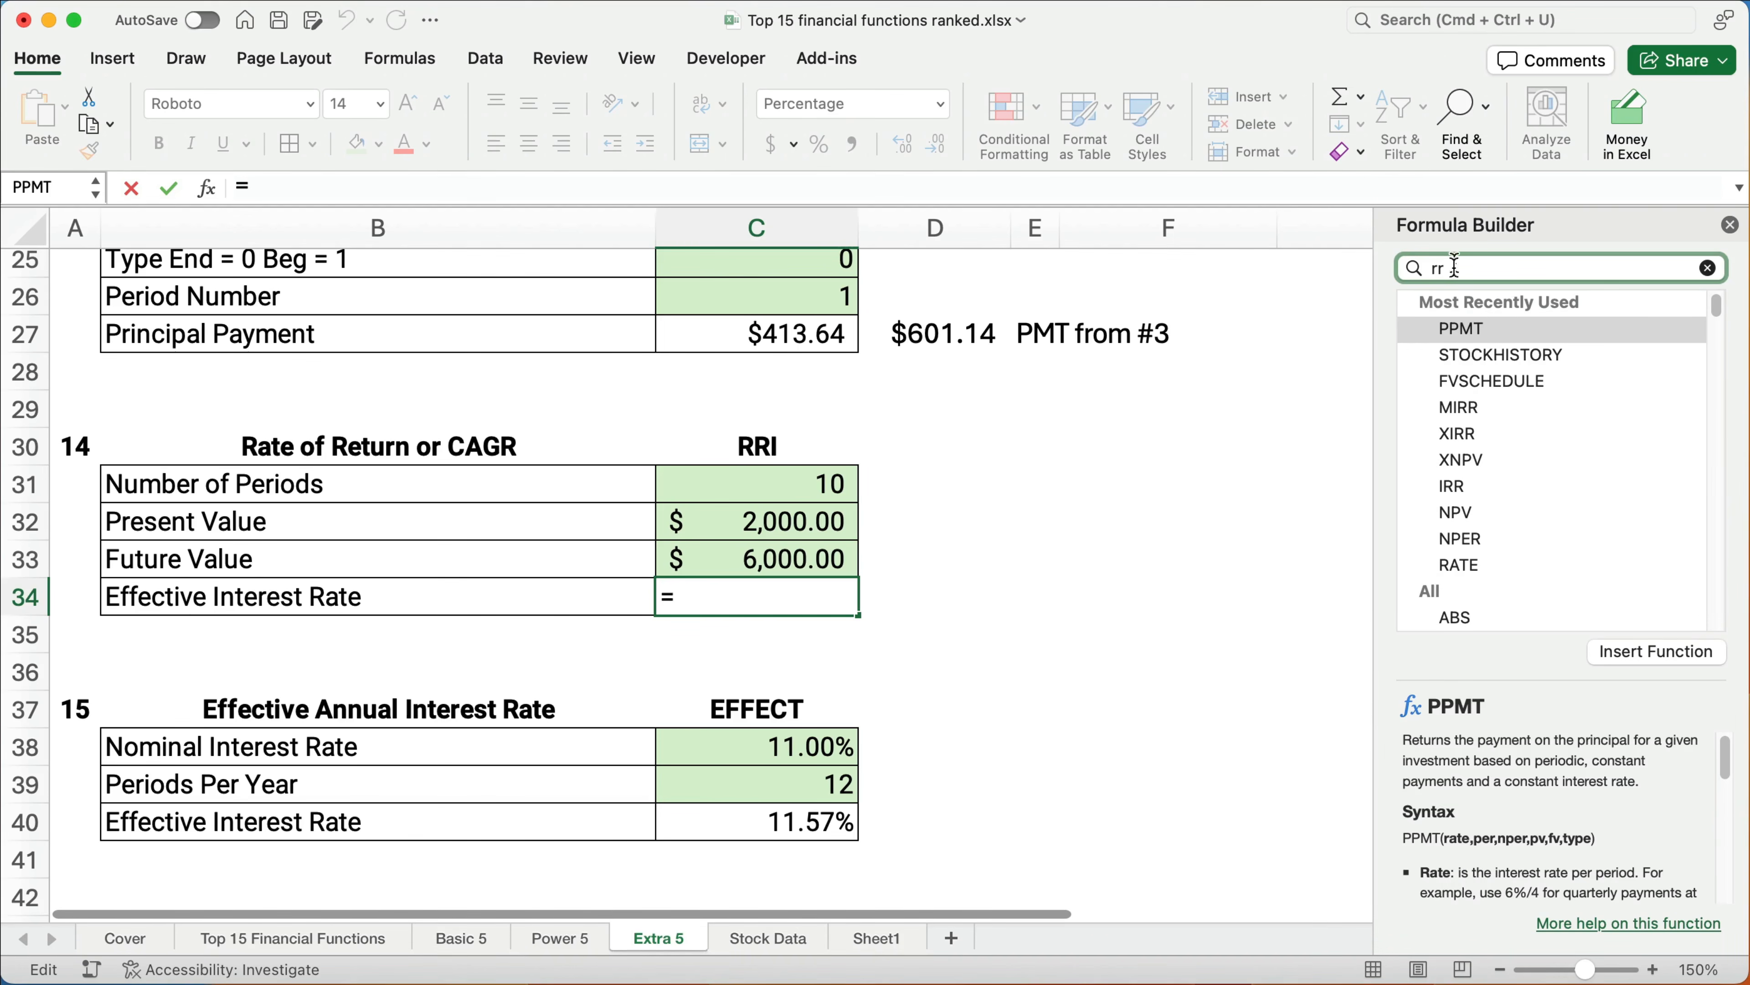
click(1463, 335)
double_click(1464, 335)
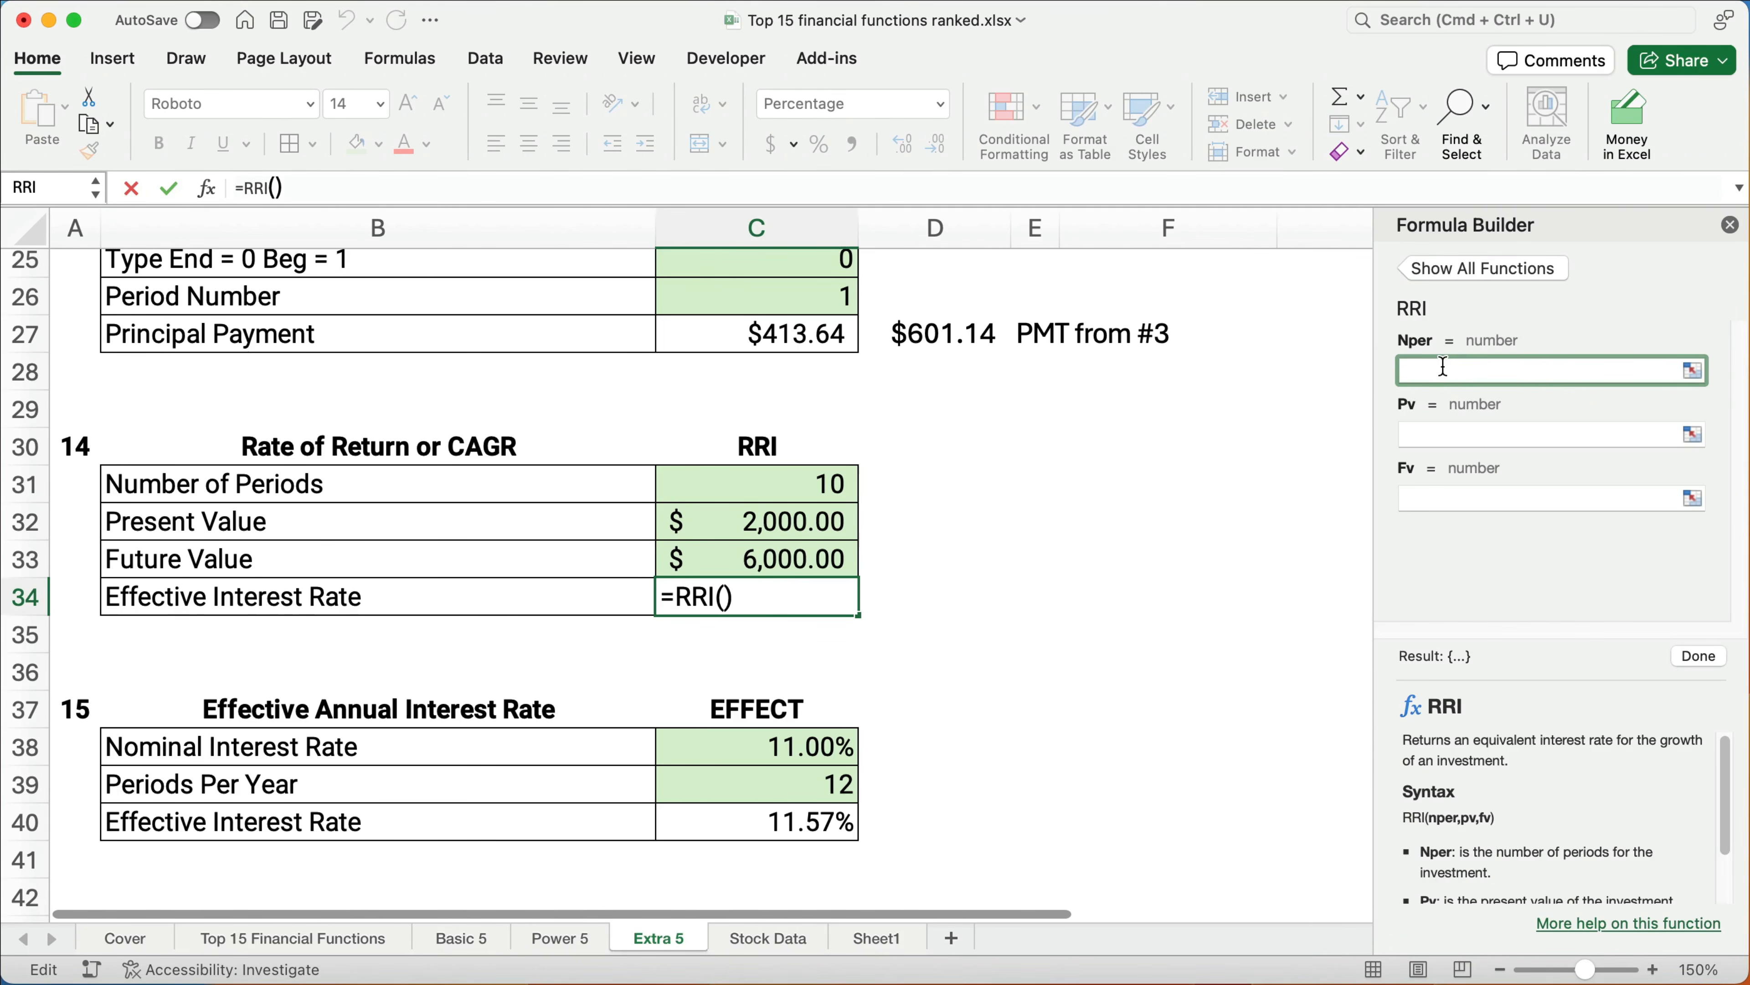
Assign C31 as Nper, C32 as Pv and C33 as Fv, and complete the RRI formula in C34.
click(826, 485)
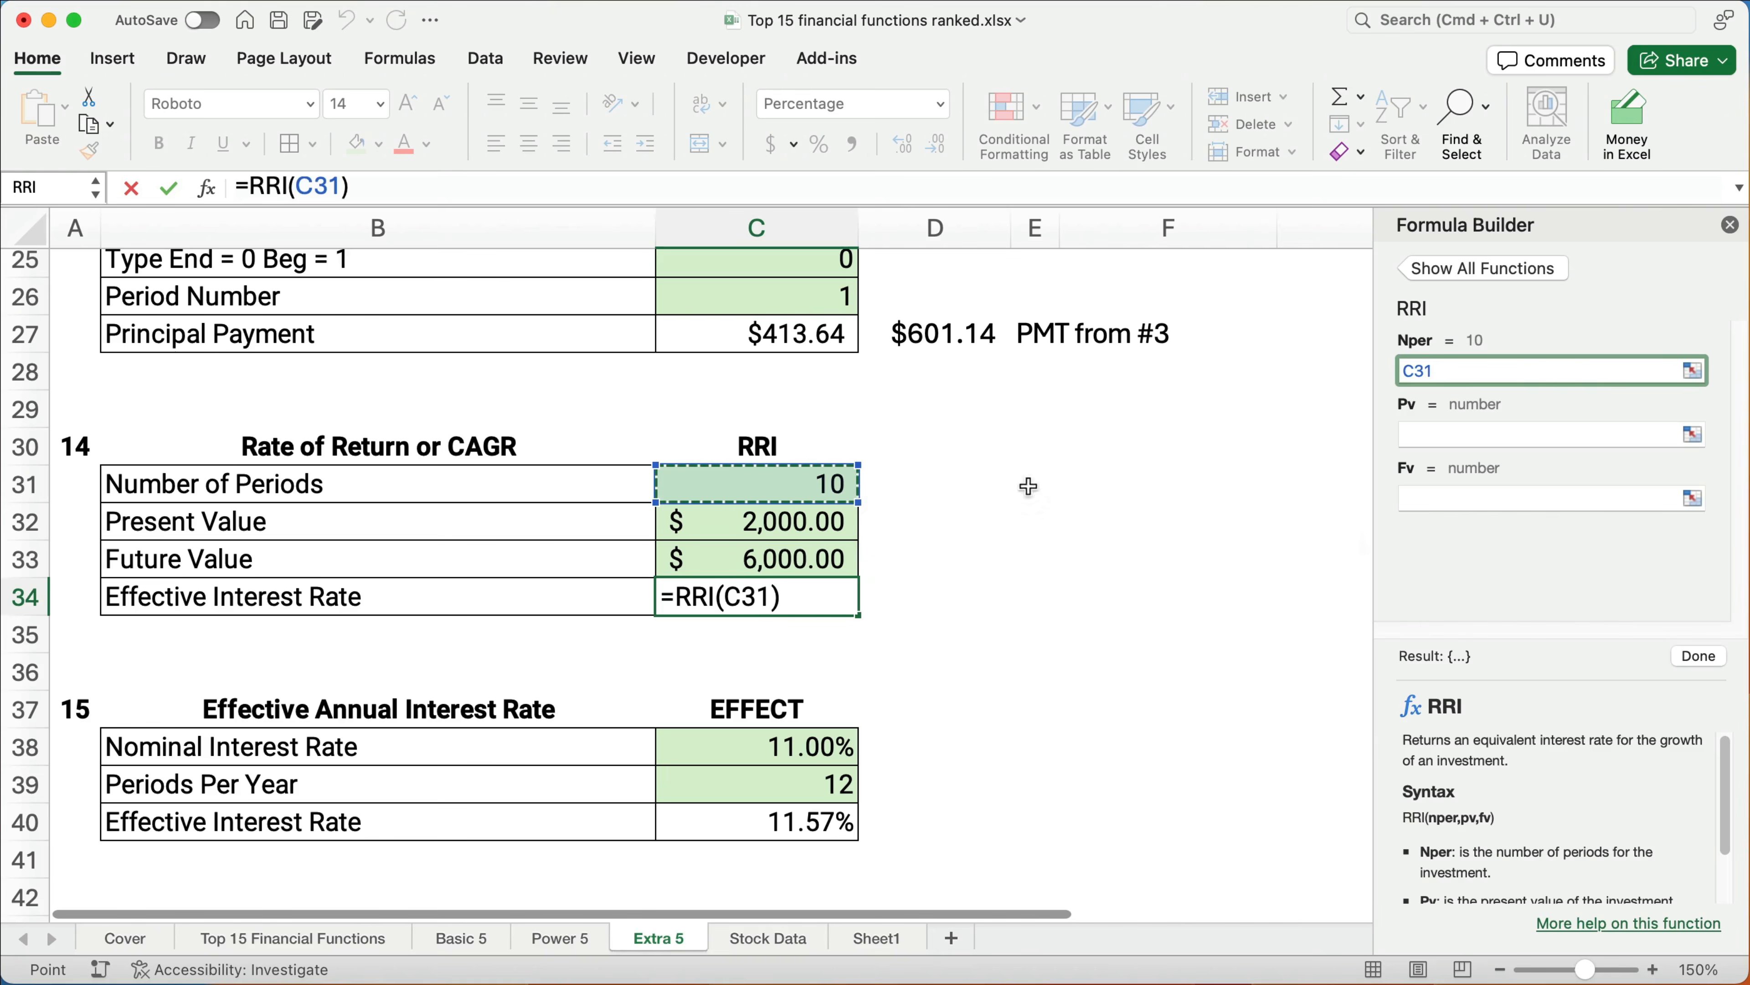
click(1430, 435)
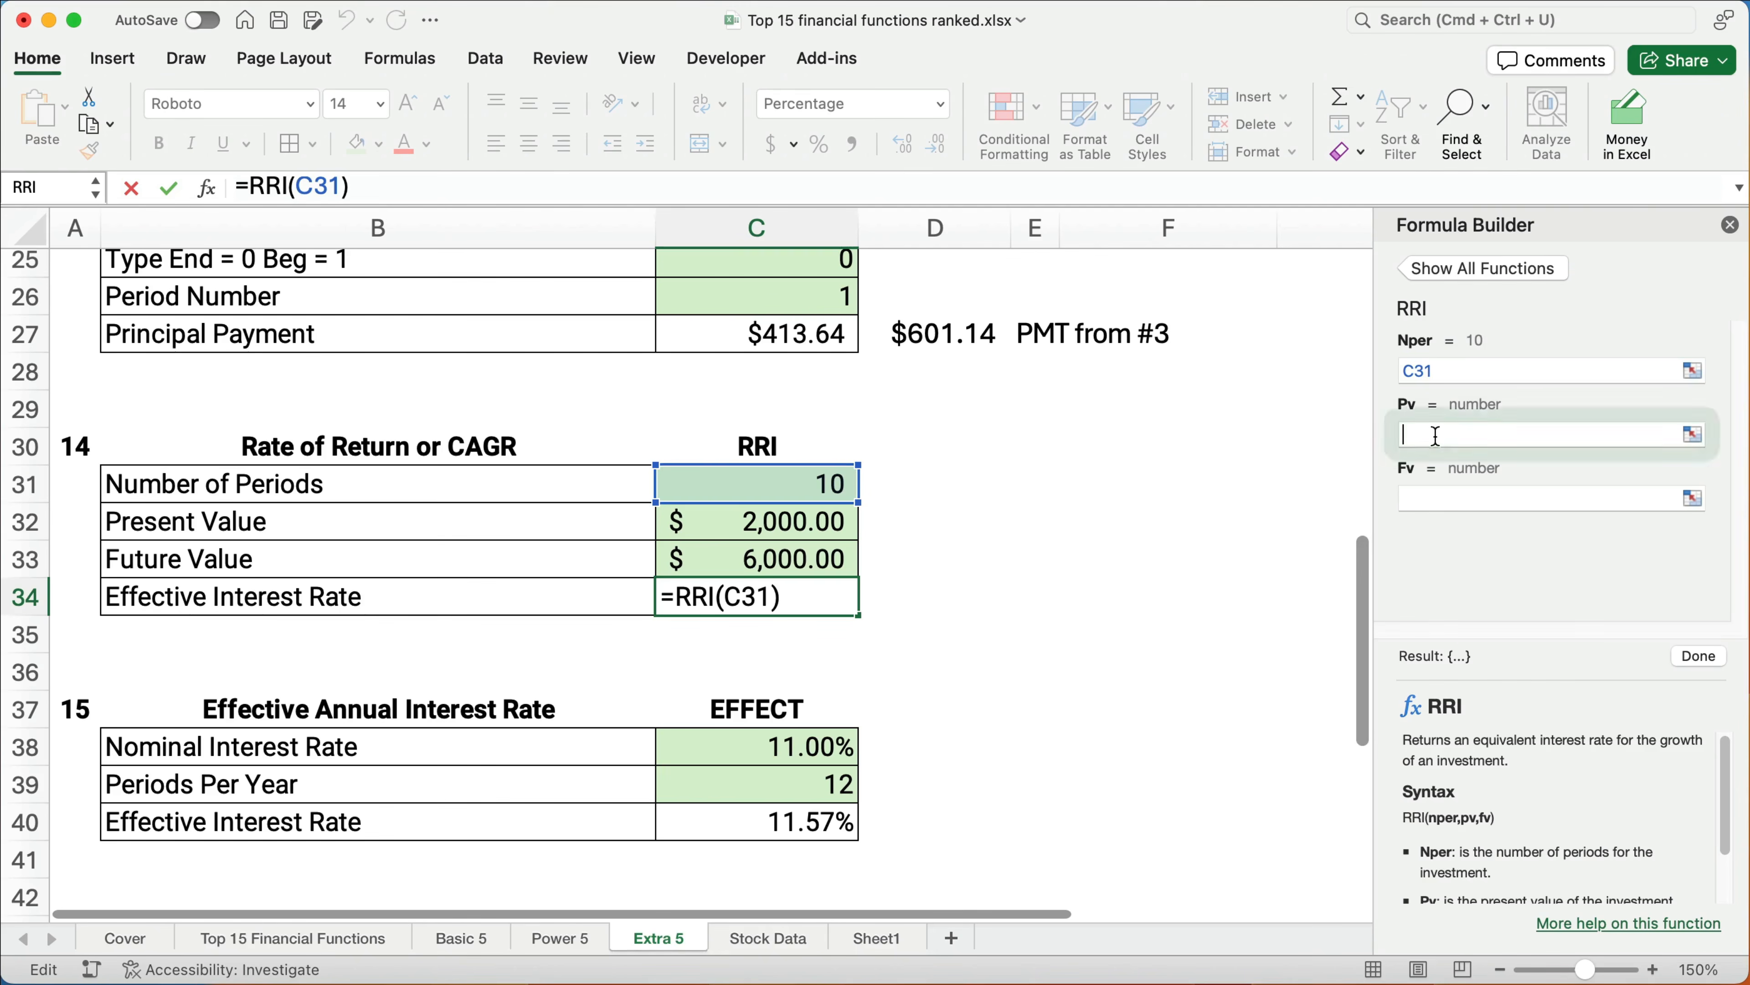
click(808, 522)
click(1410, 498)
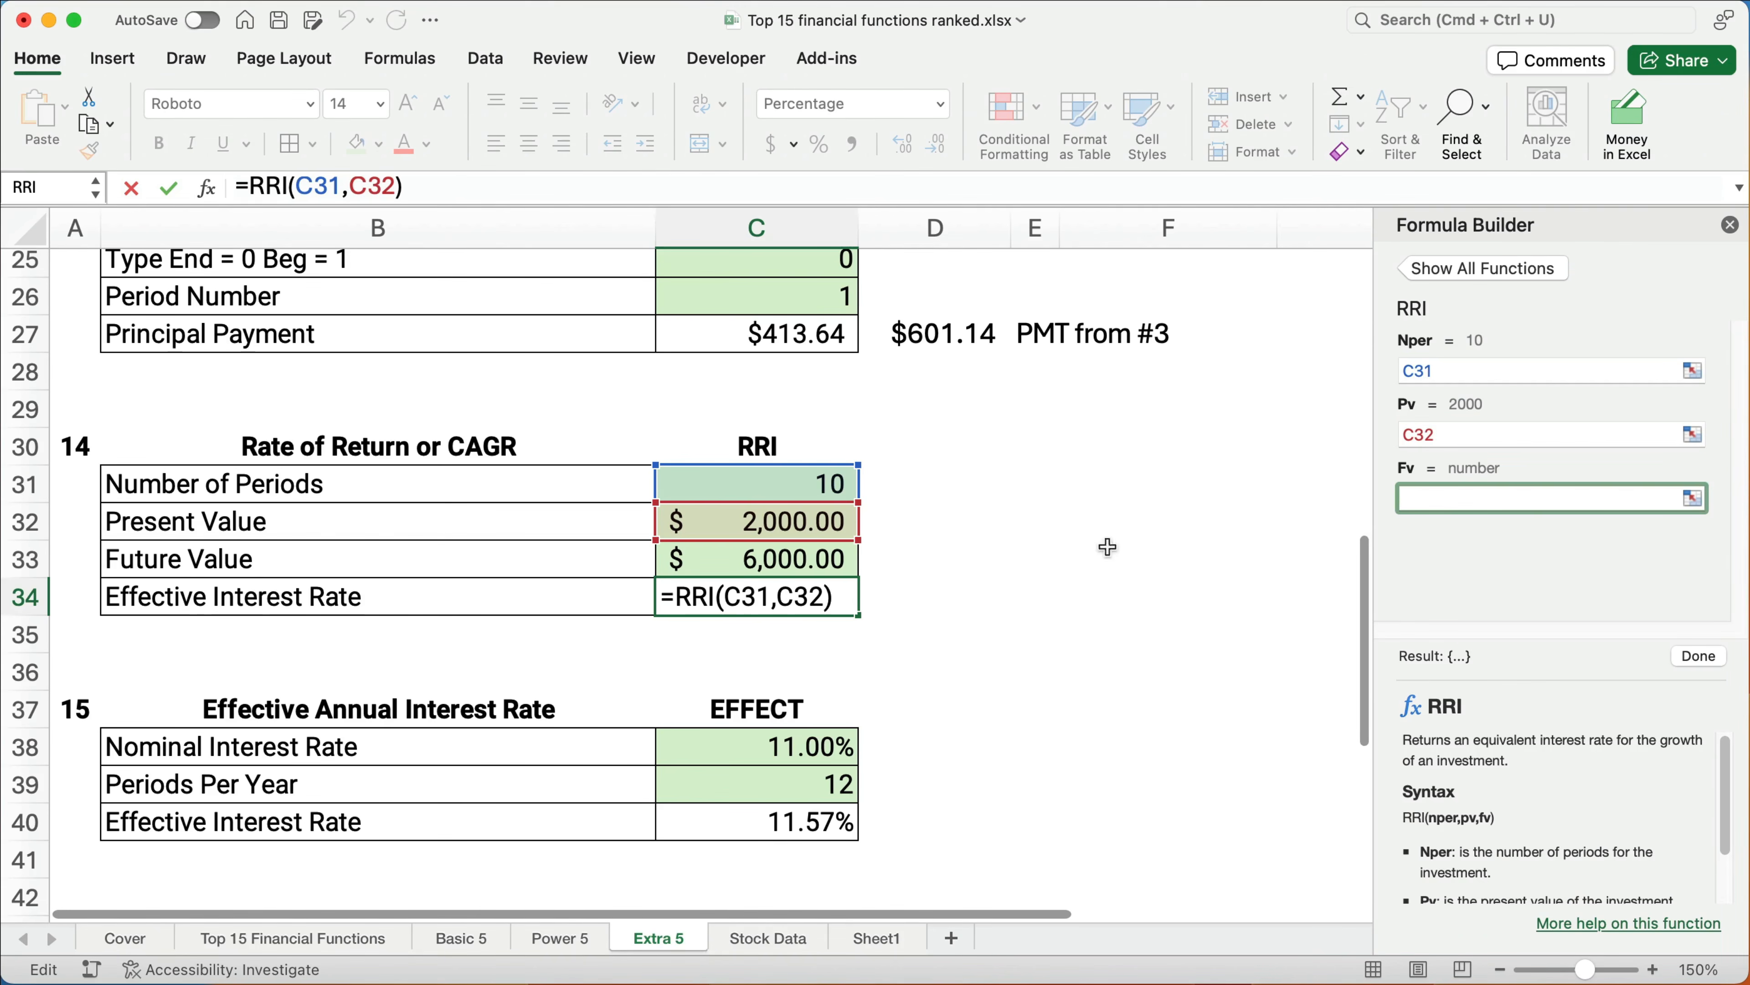
click(825, 561)
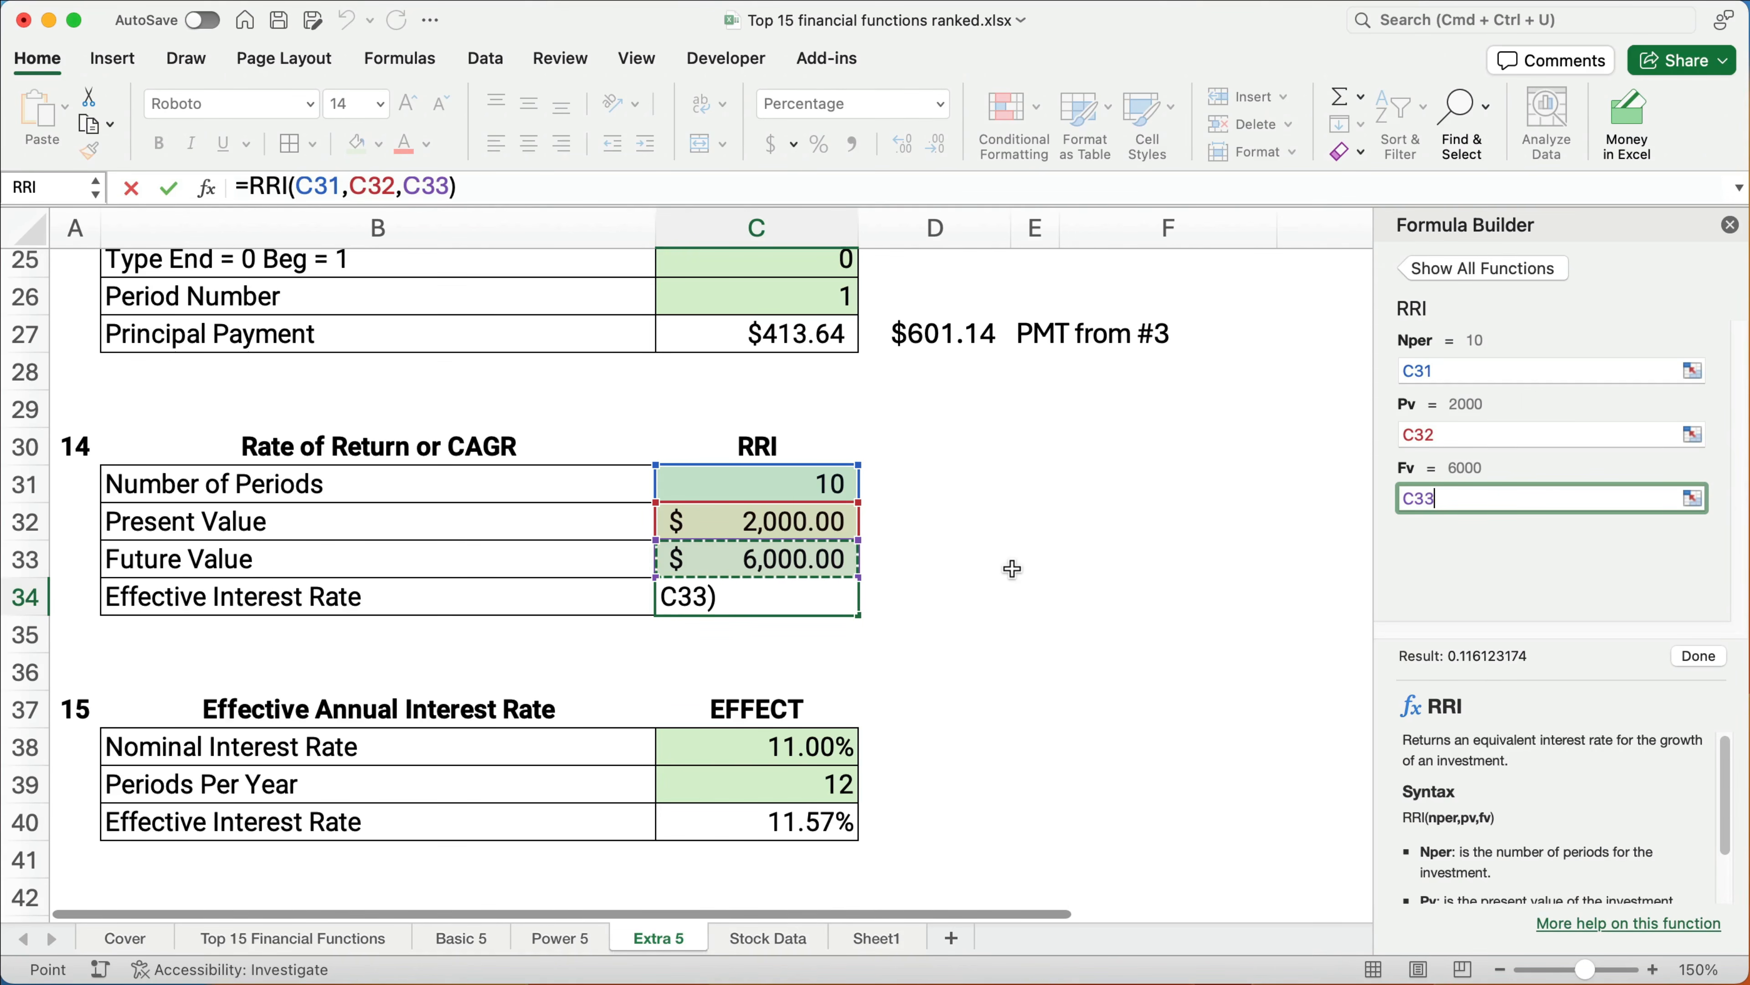
click(1696, 657)
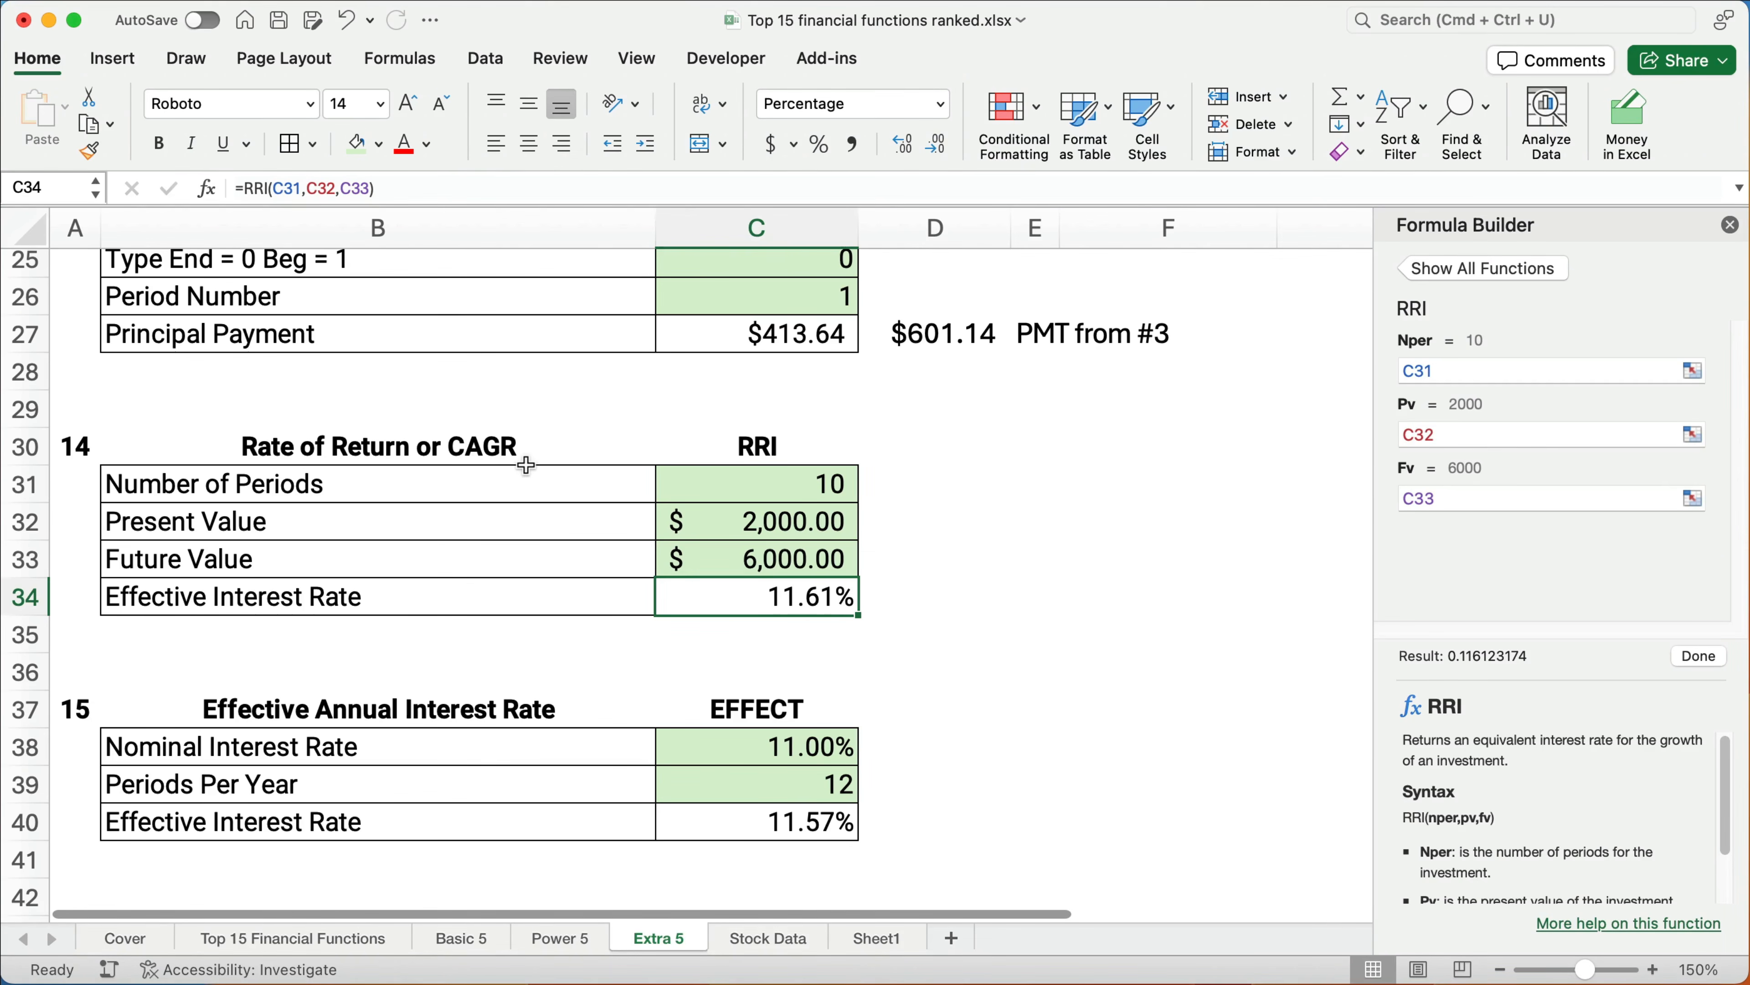
Set the RRI number of periods in C31 to 8.
click(735, 522)
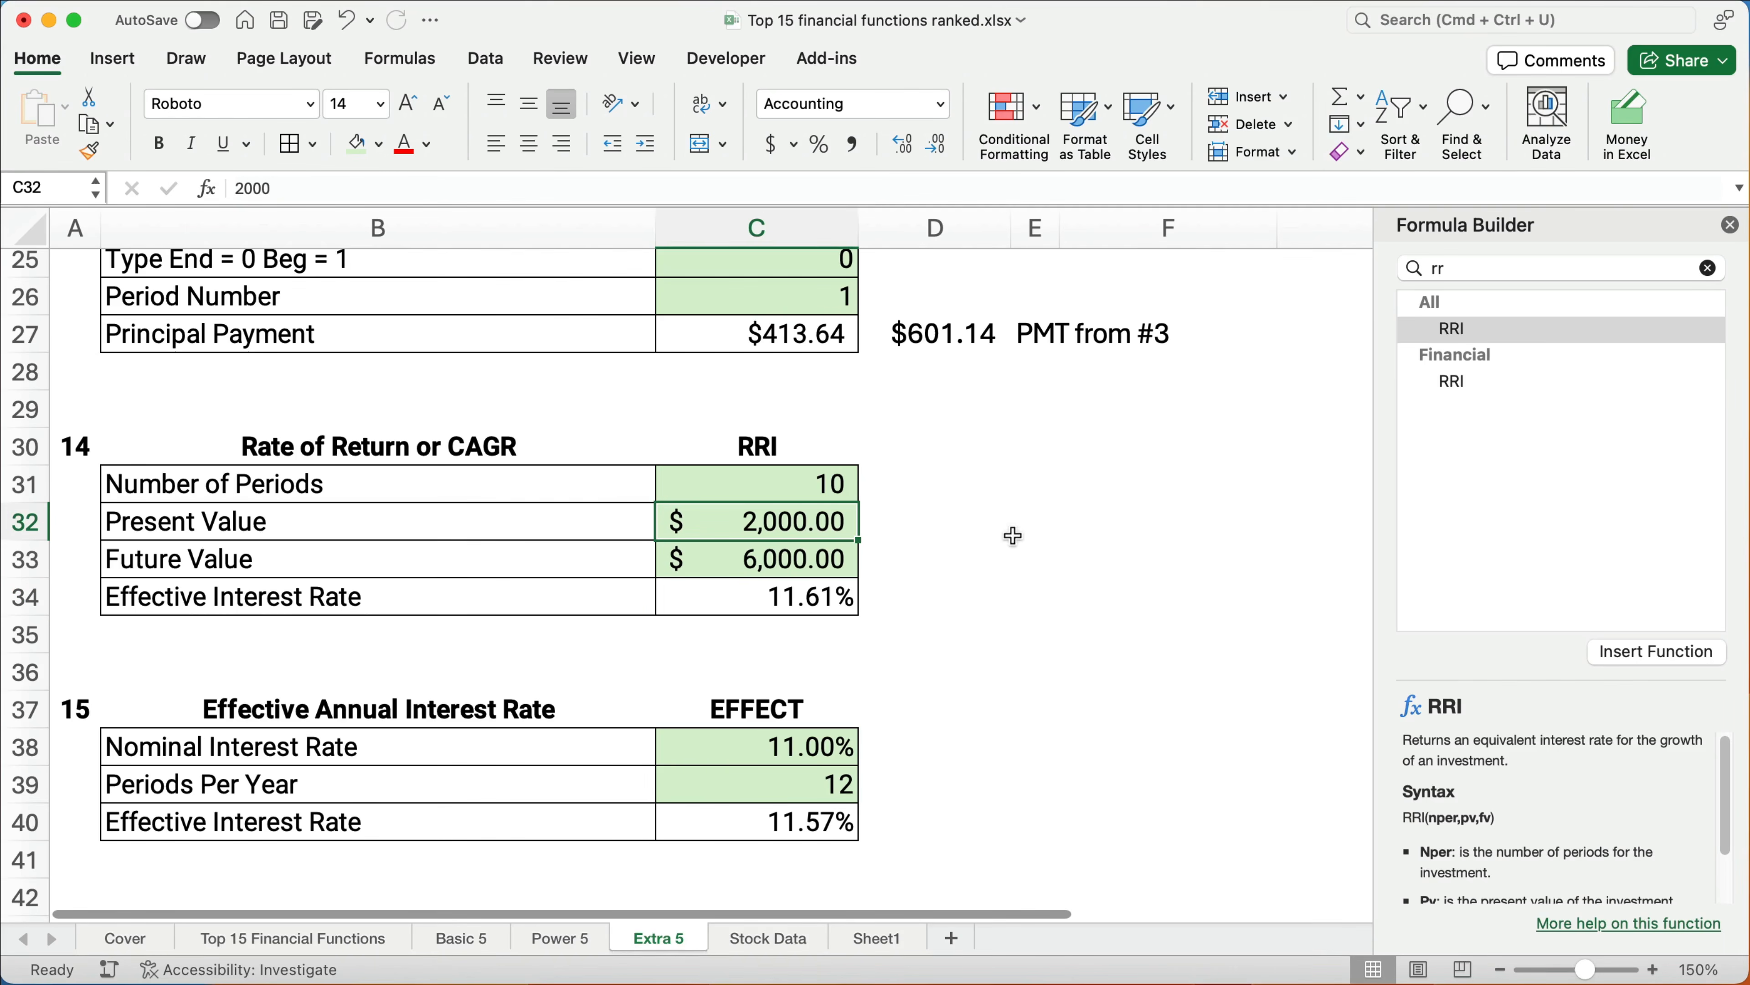
click(842, 487)
text(8)
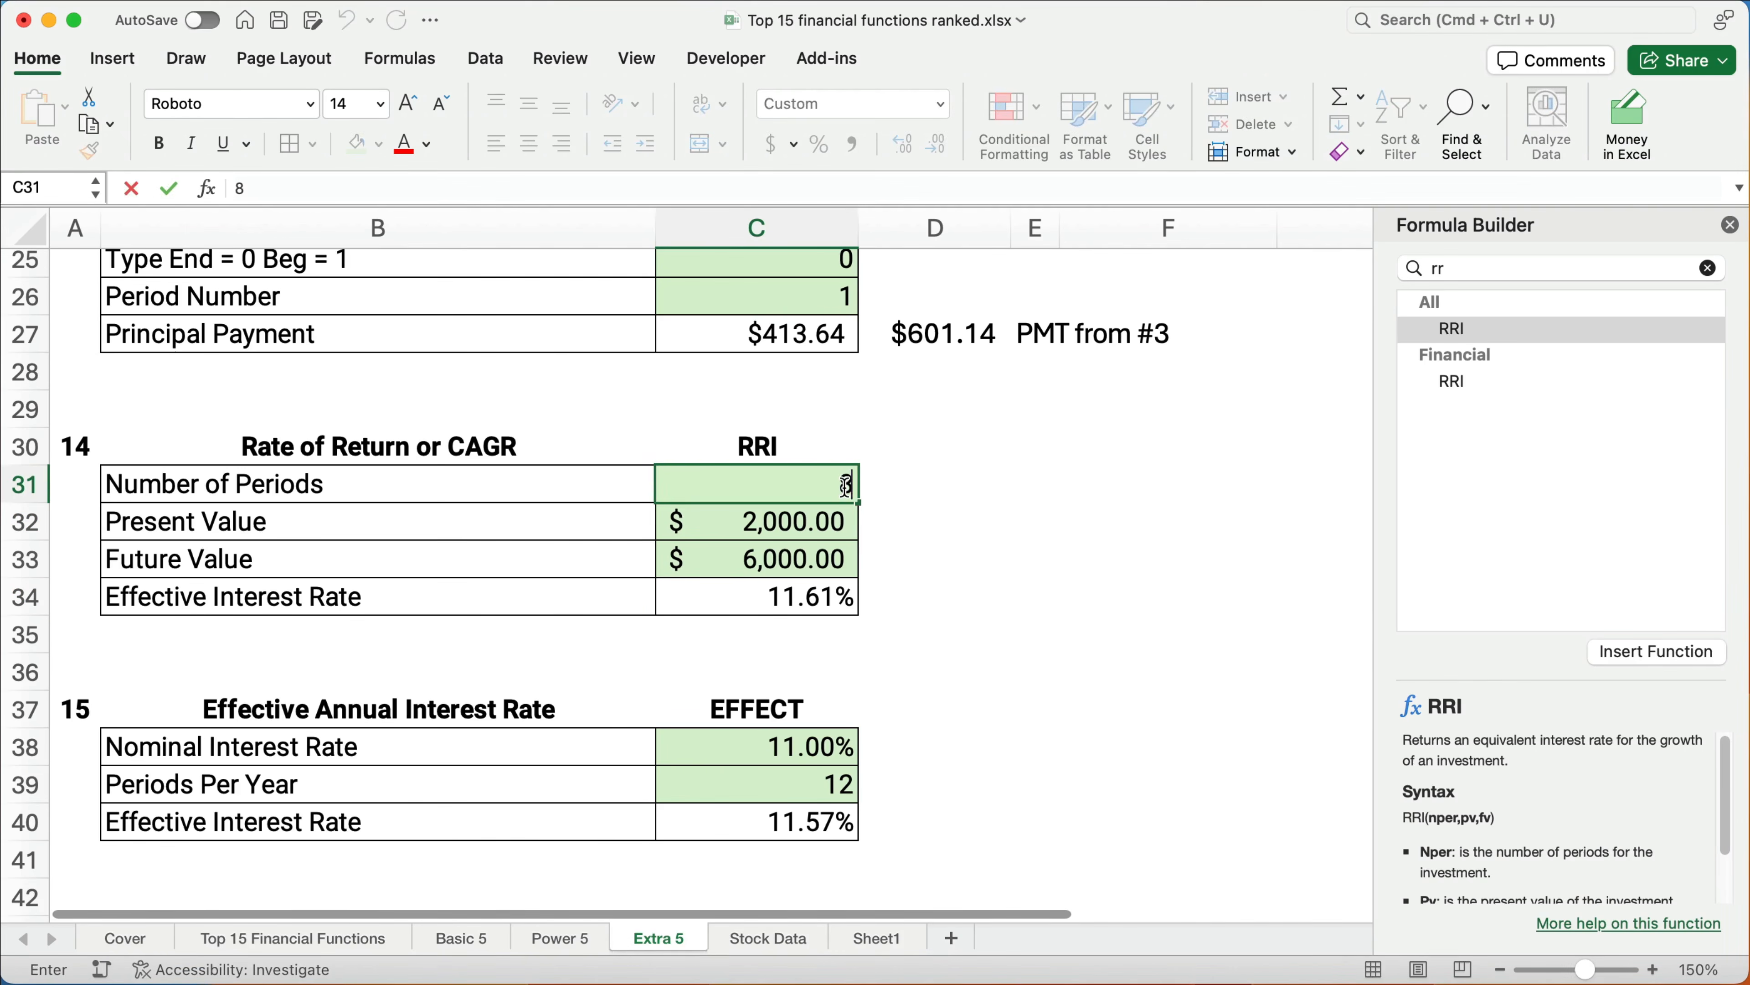
key(Return)
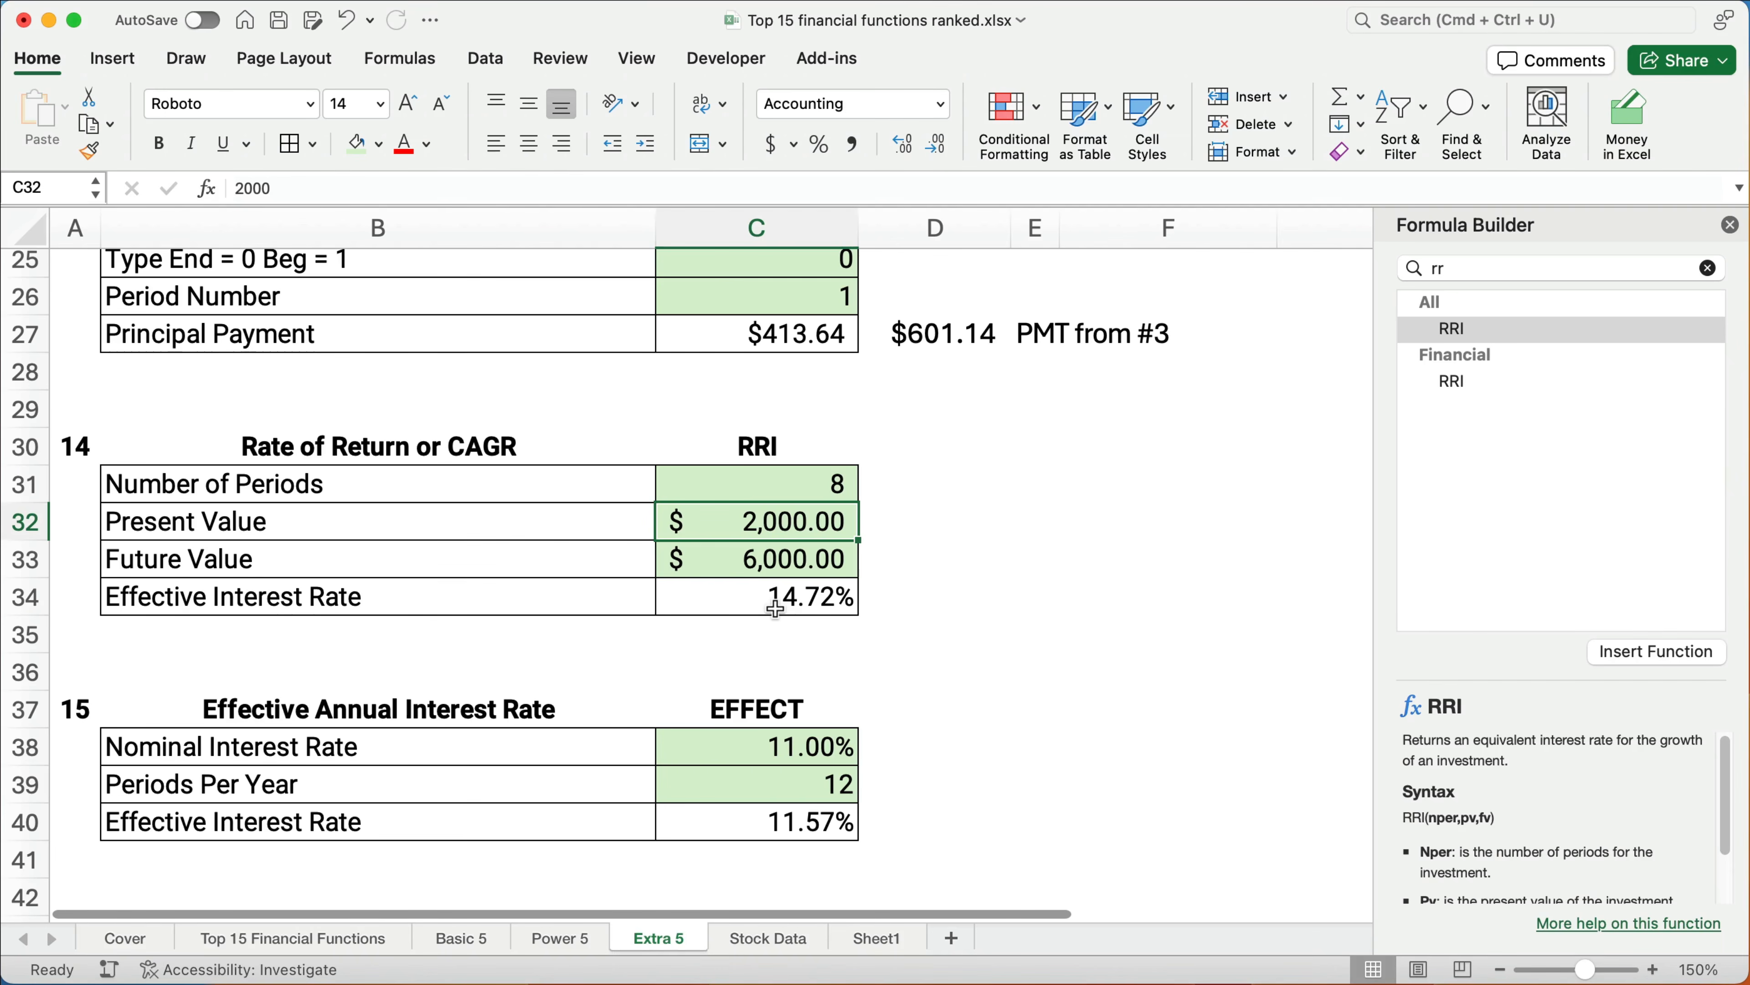
Set the RRI number of periods in C31 to 18 and select the effective interest rate in C34.
click(799, 488)
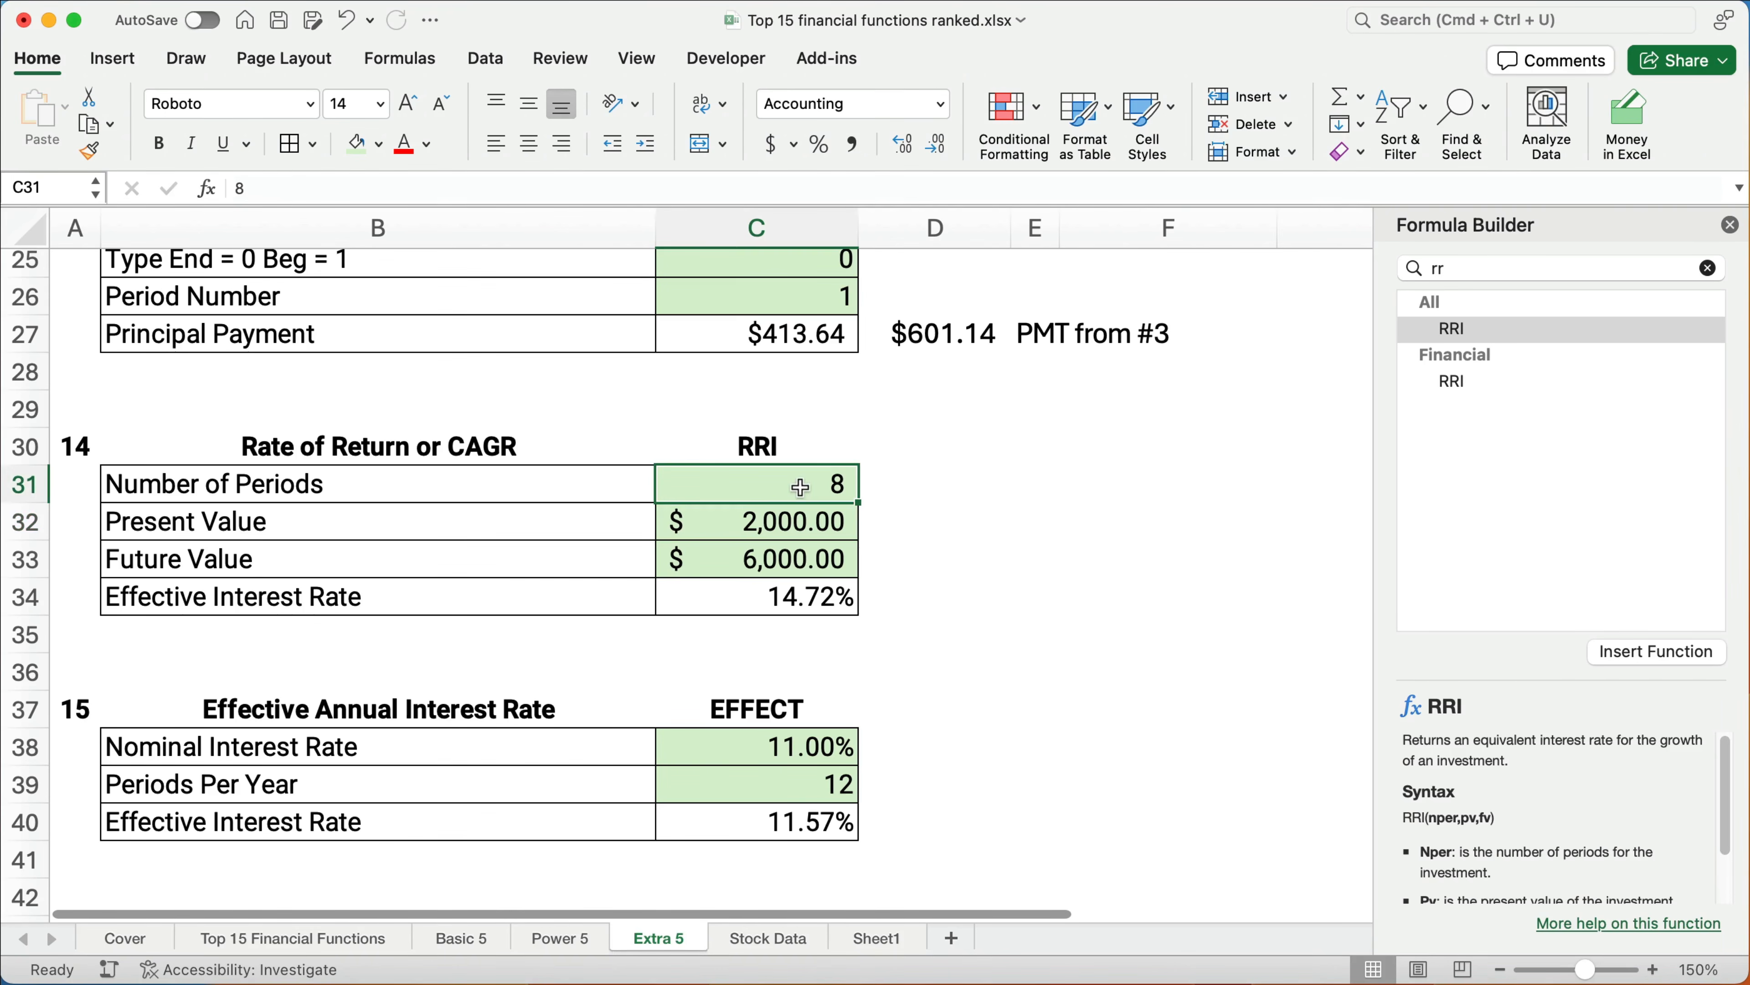
text(18)
key(Return)
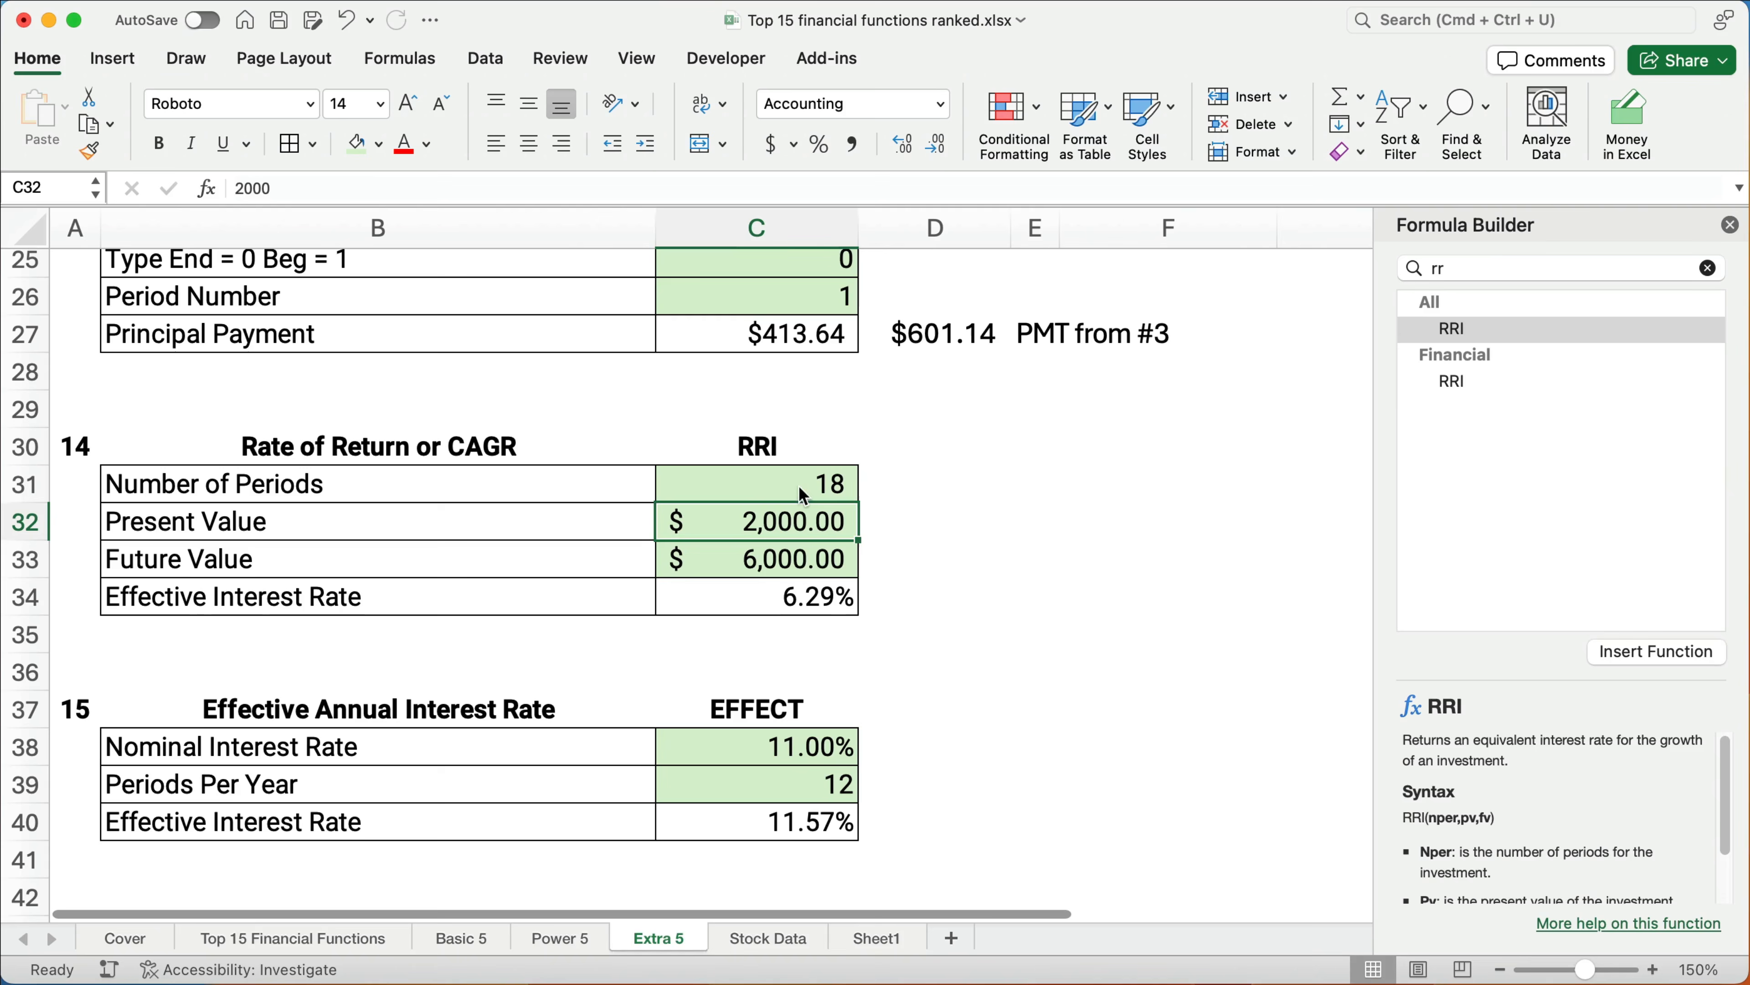
click(793, 595)
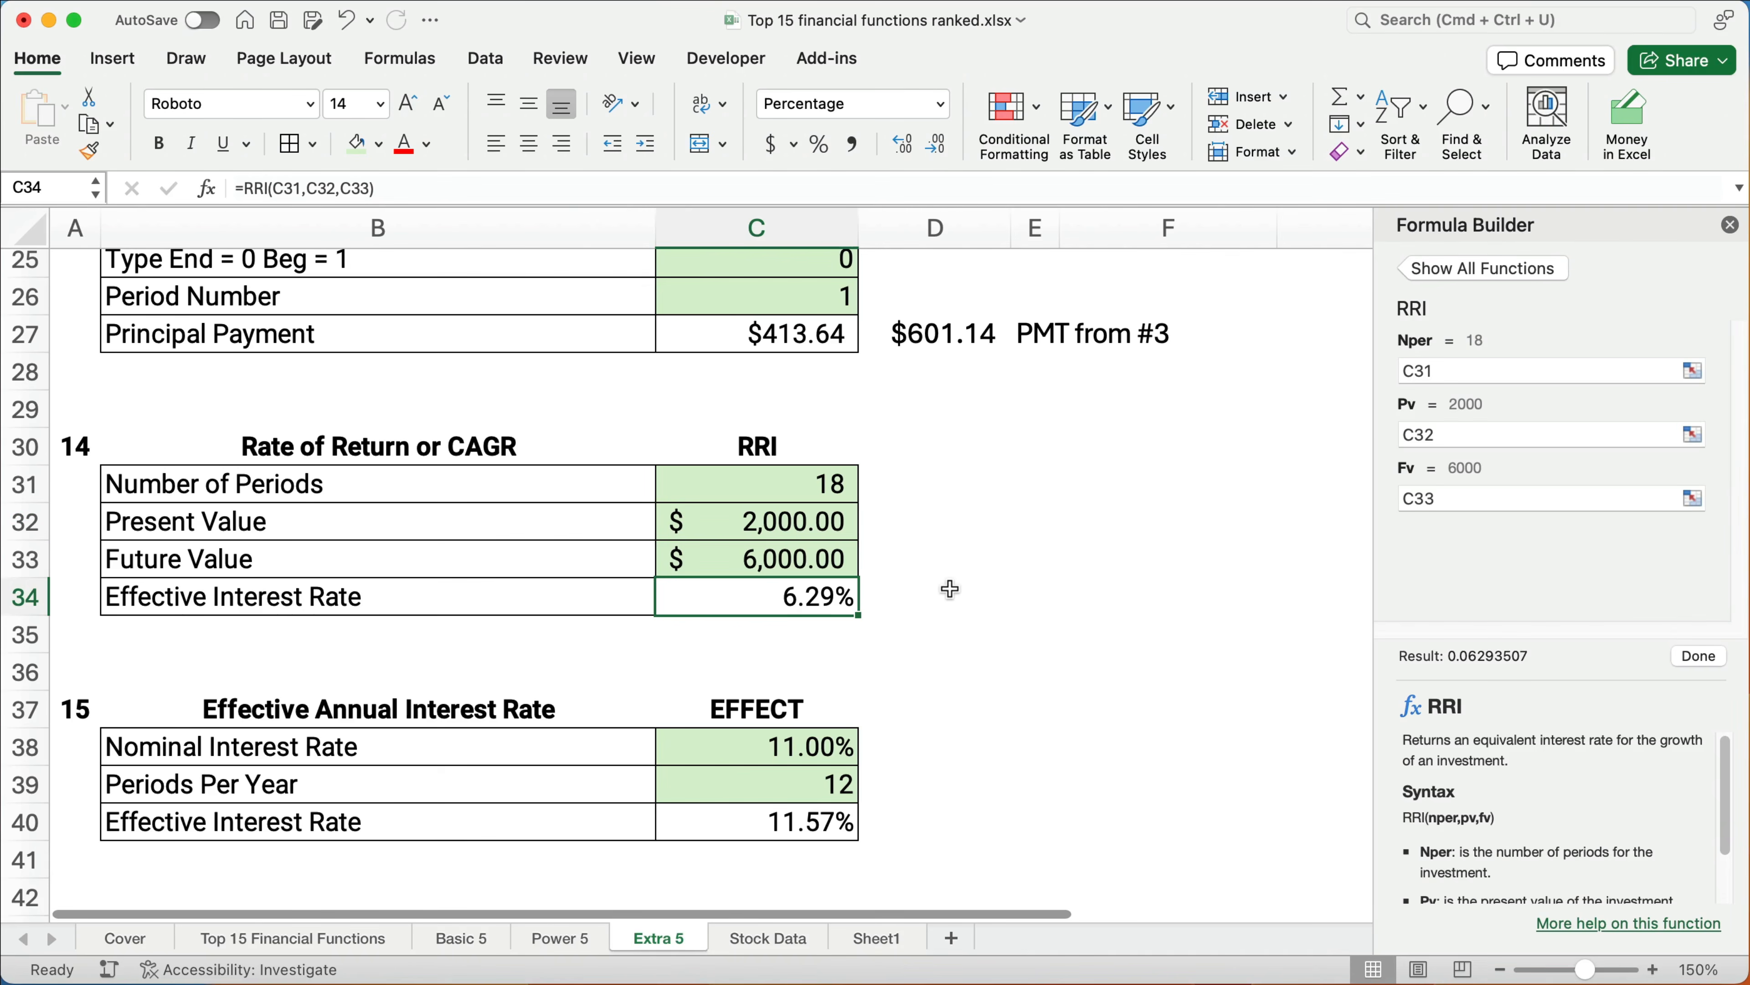
Set the RRI number of periods in C31 to 10 and the present value in C32 to 8000.
click(827, 489)
text(10)
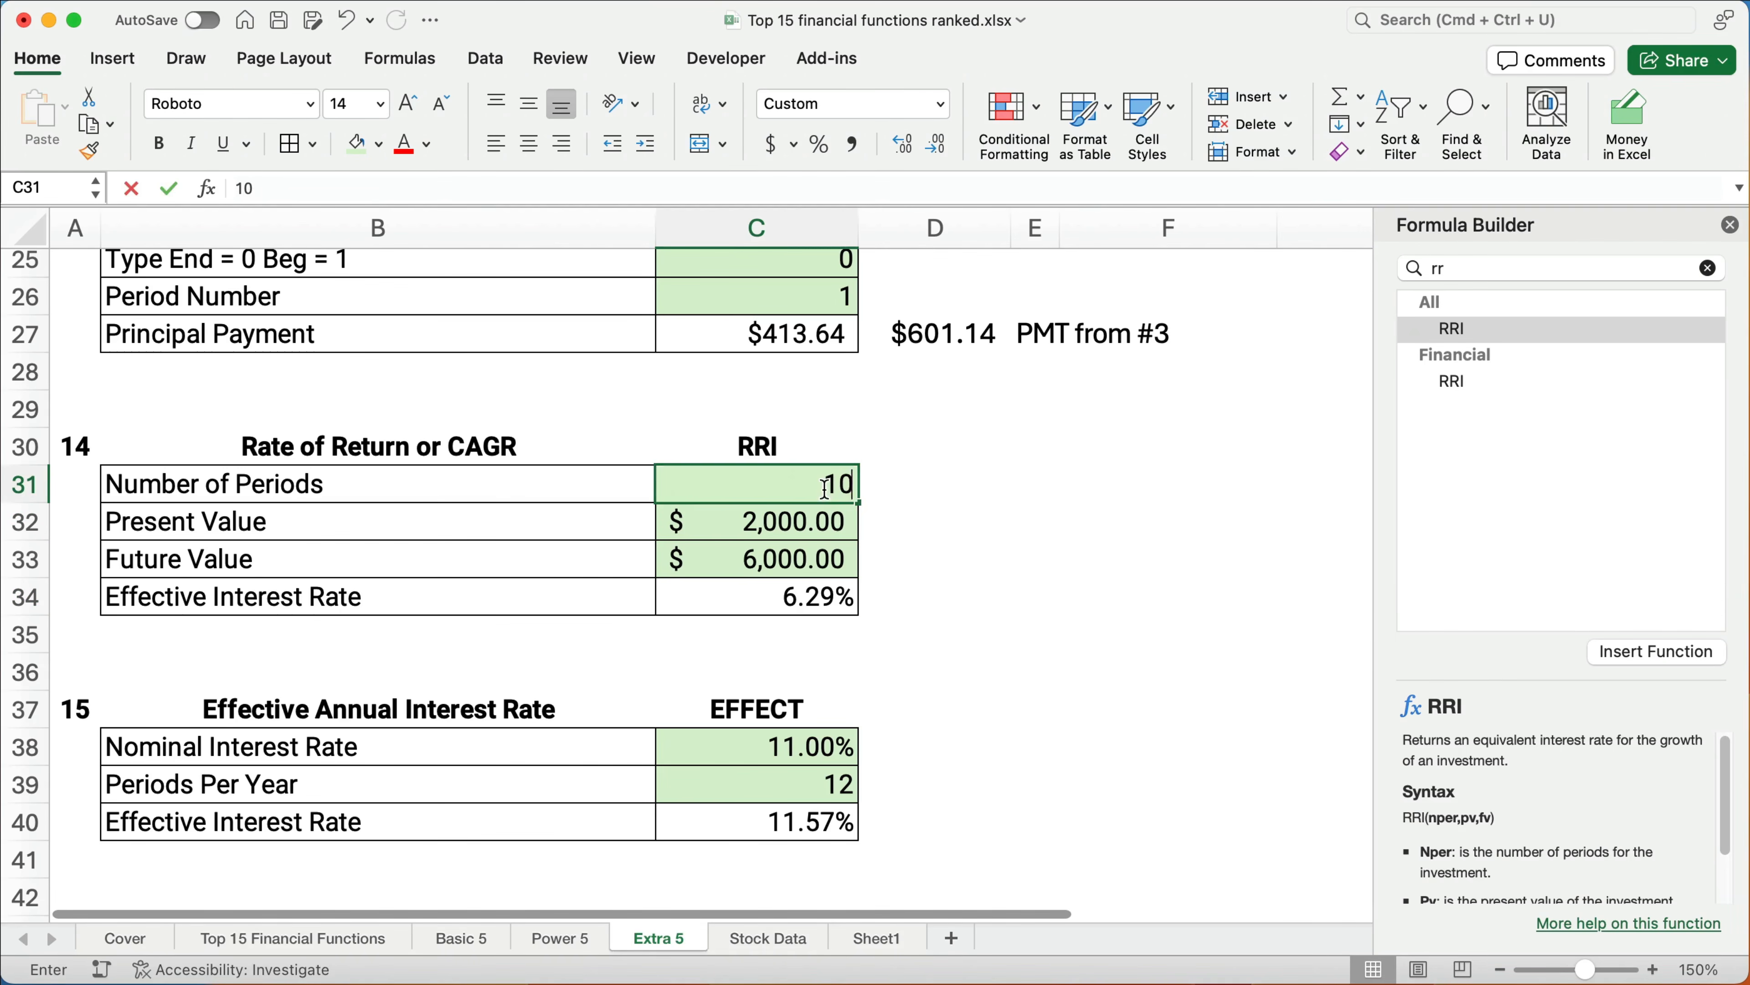
key(Return)
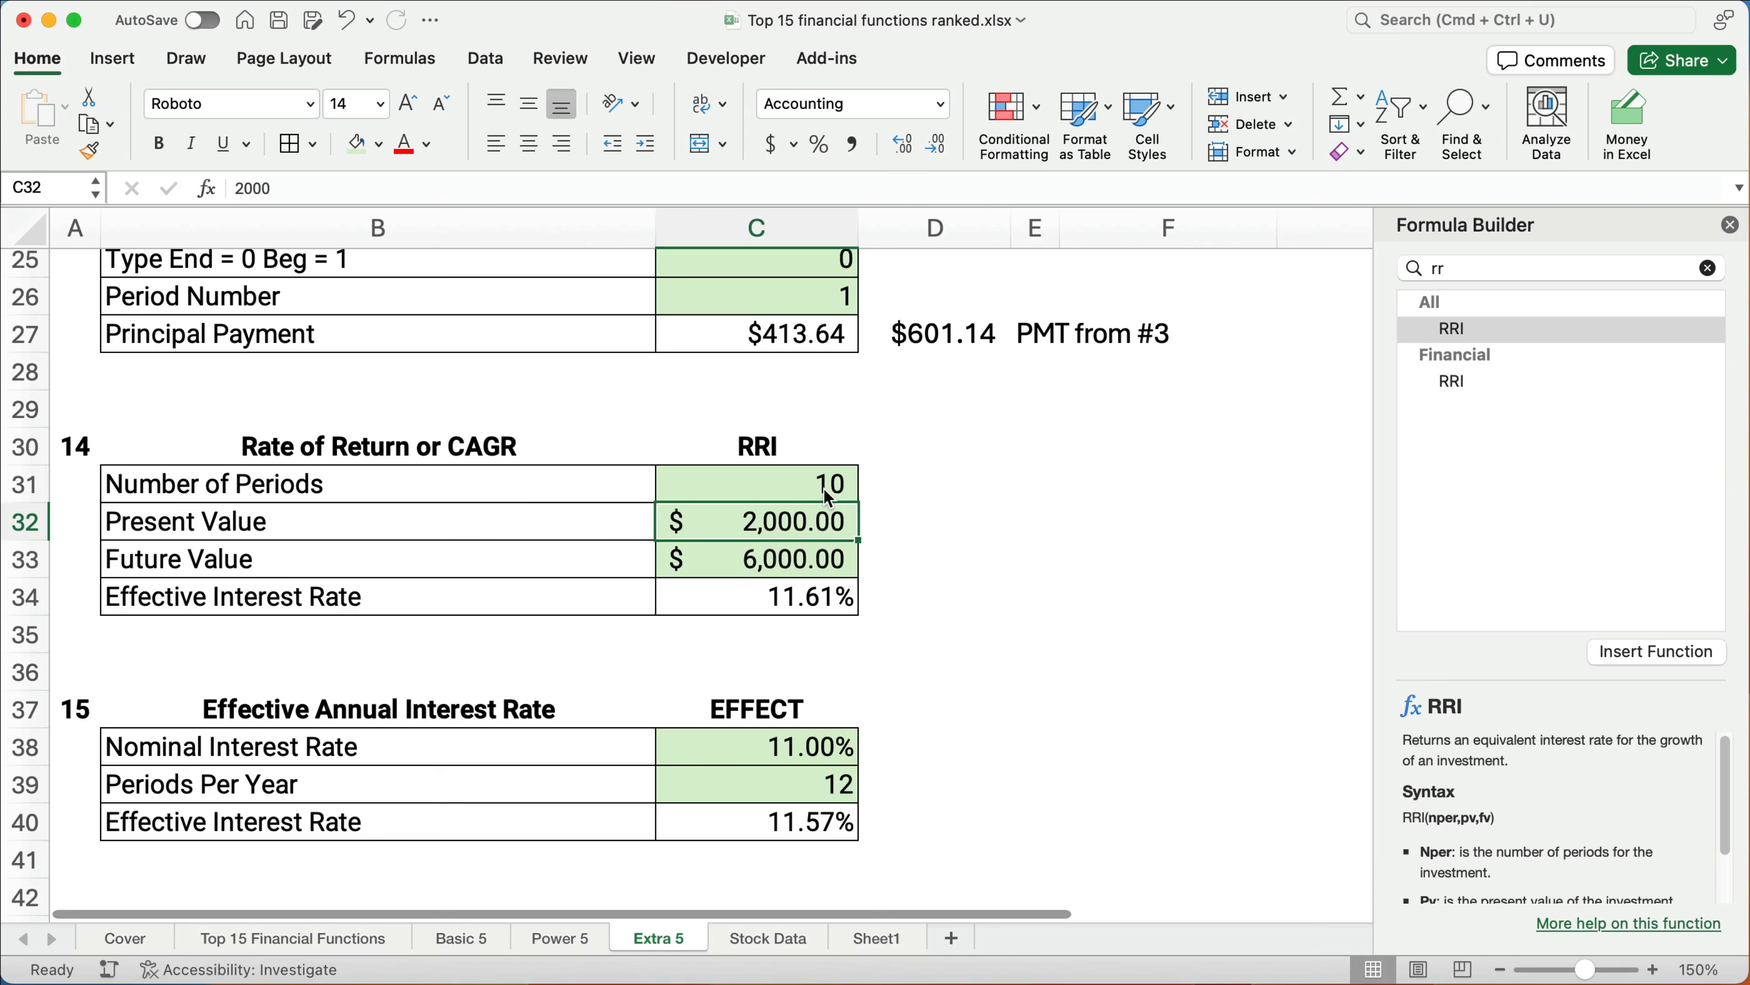
text(8000)
key(Return)
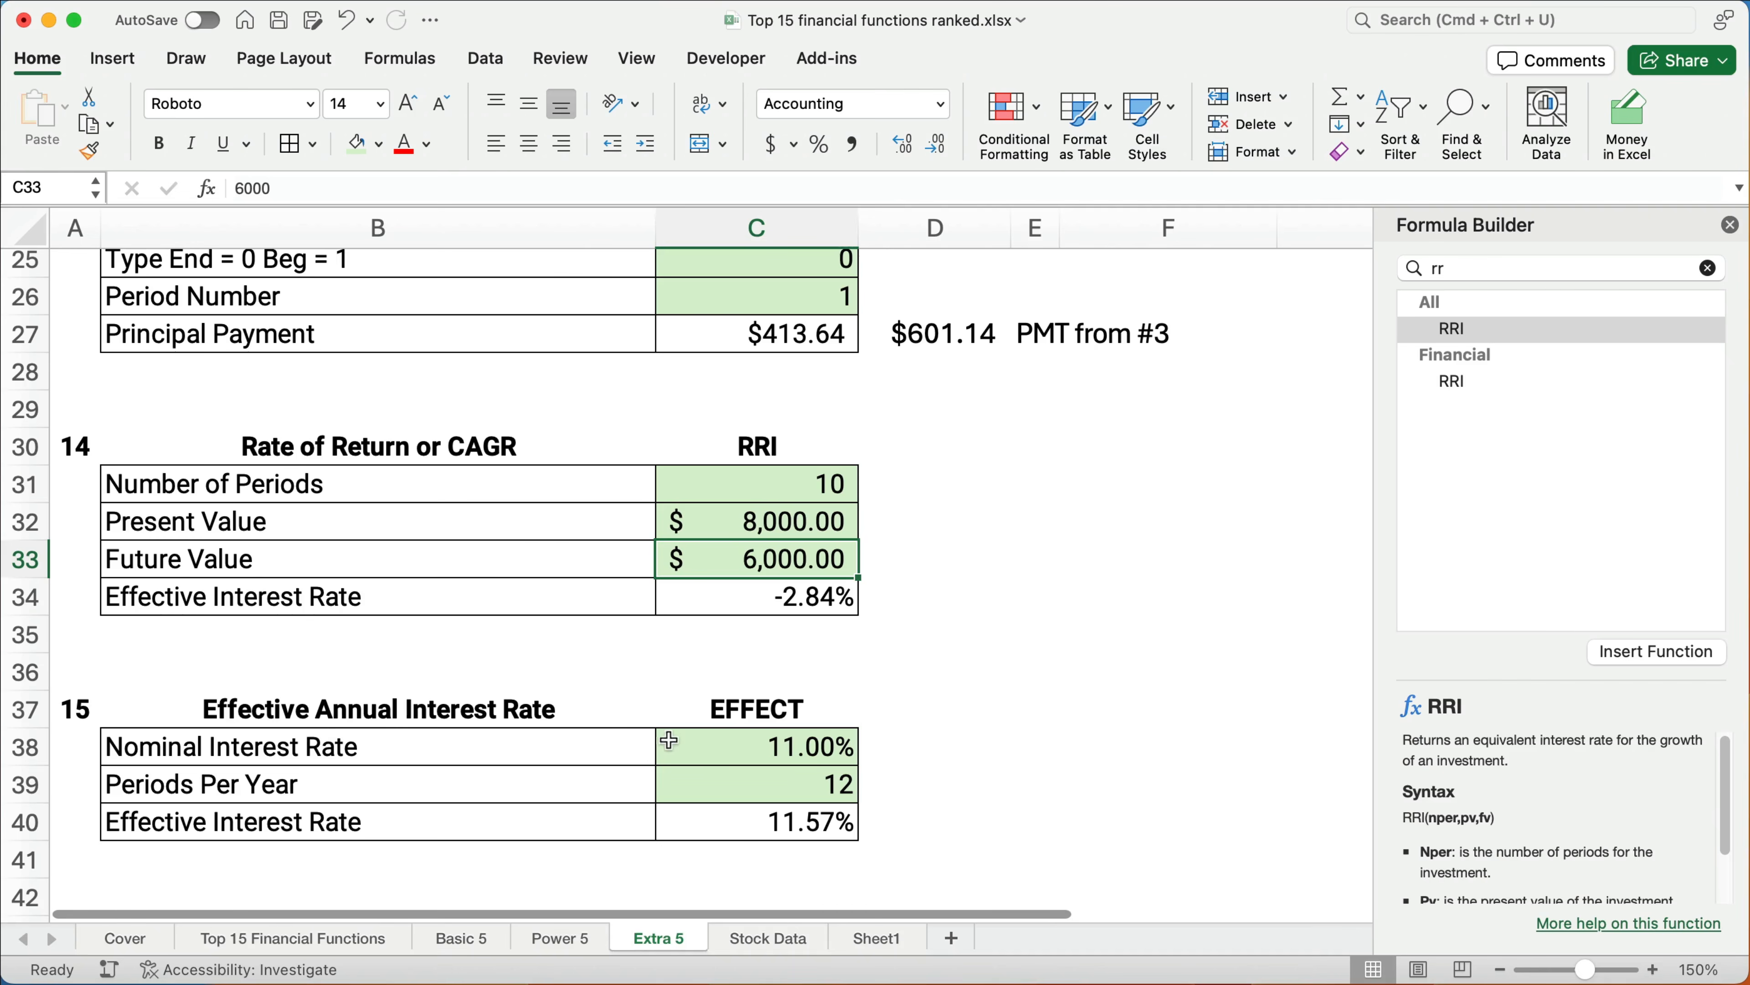
Check the nominal rate and periods per year cells, and clear the existing EFFECT formula from C40.
click(727, 745)
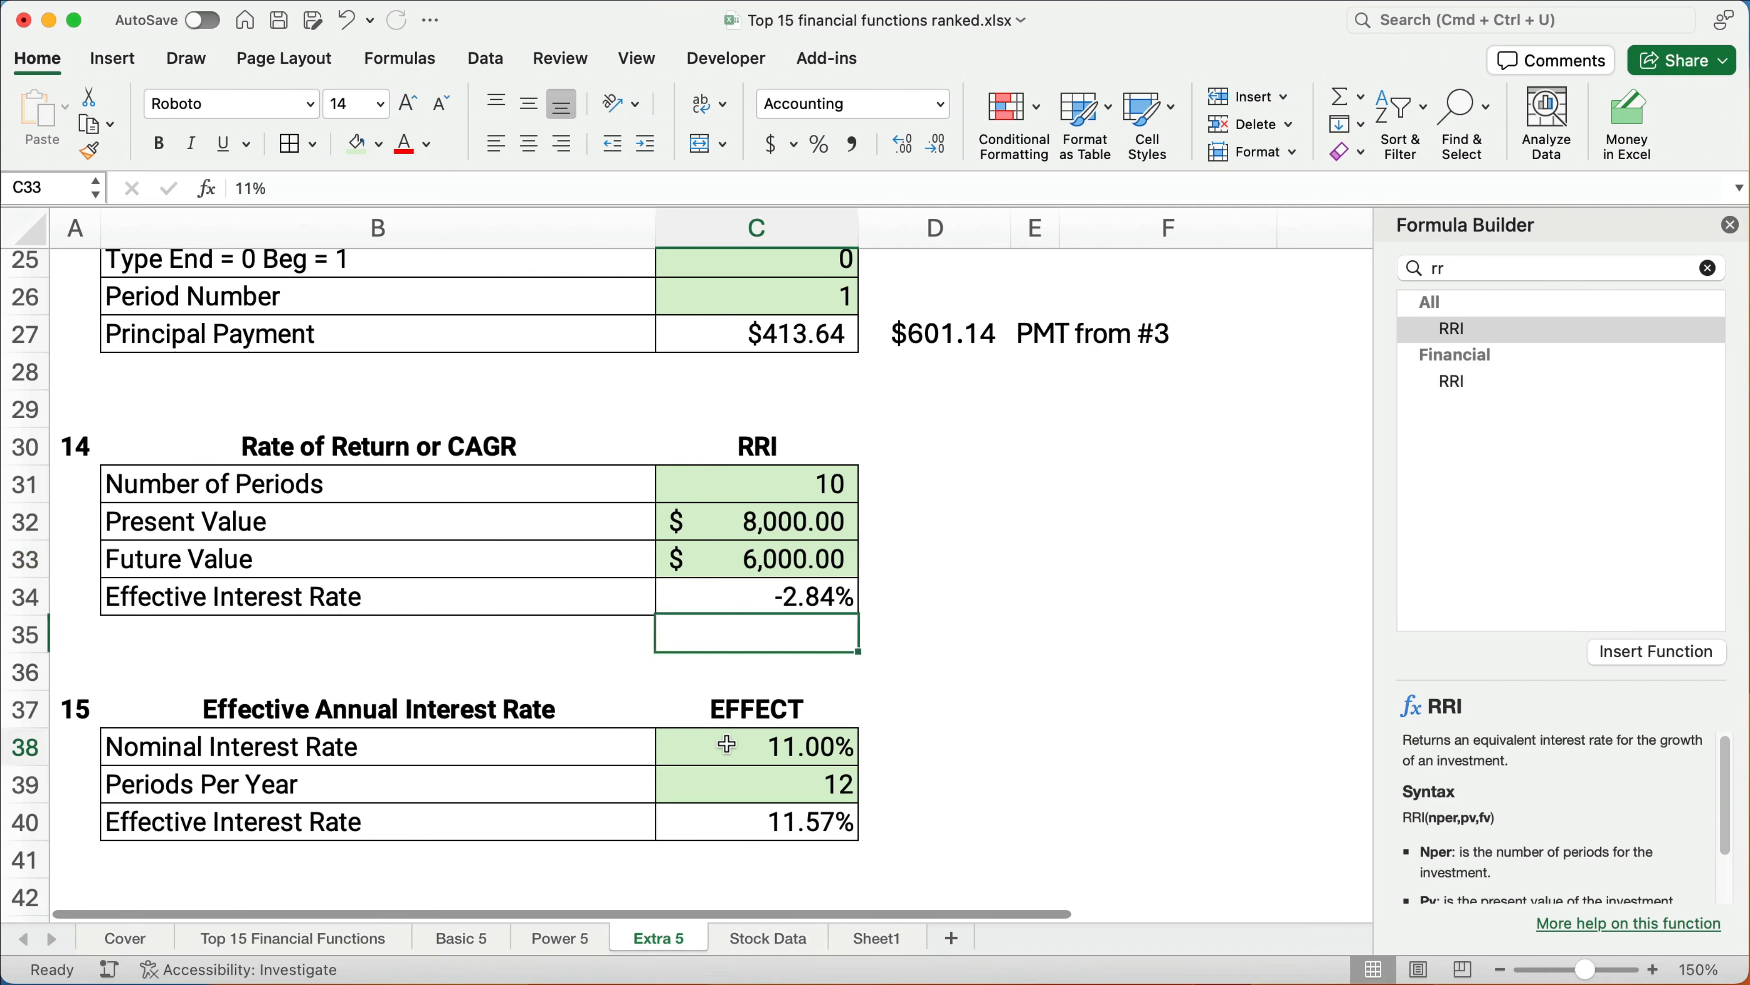
click(760, 786)
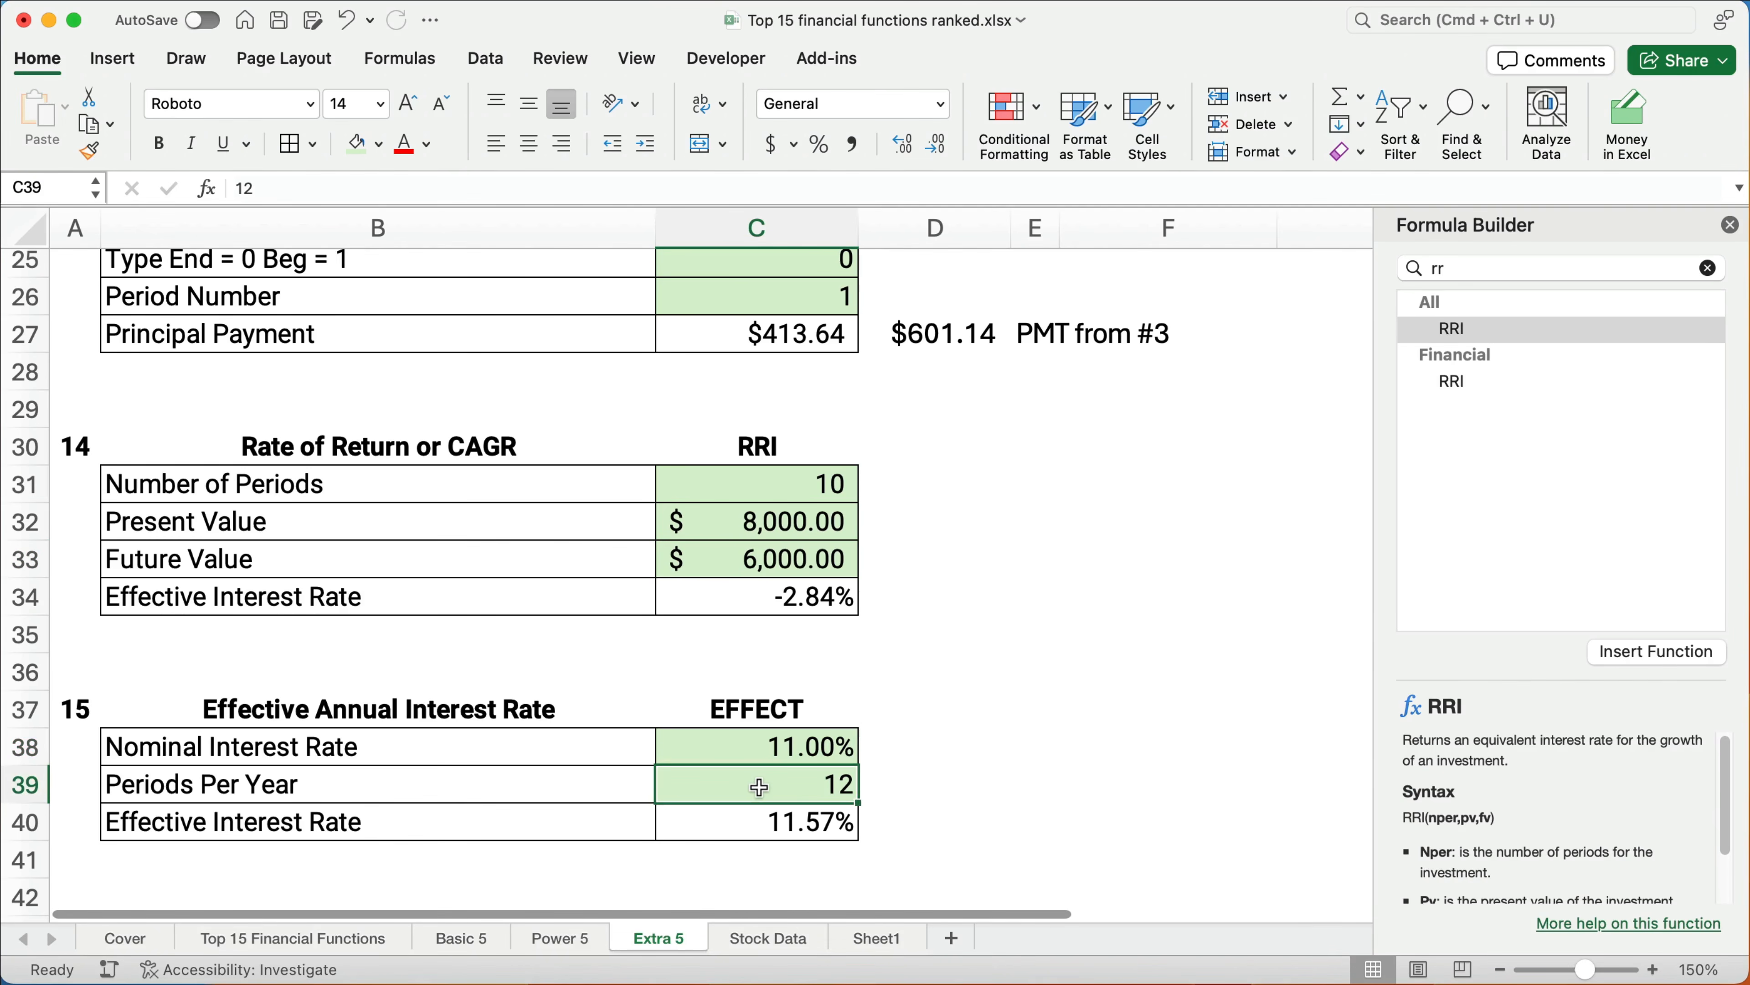
click(753, 821)
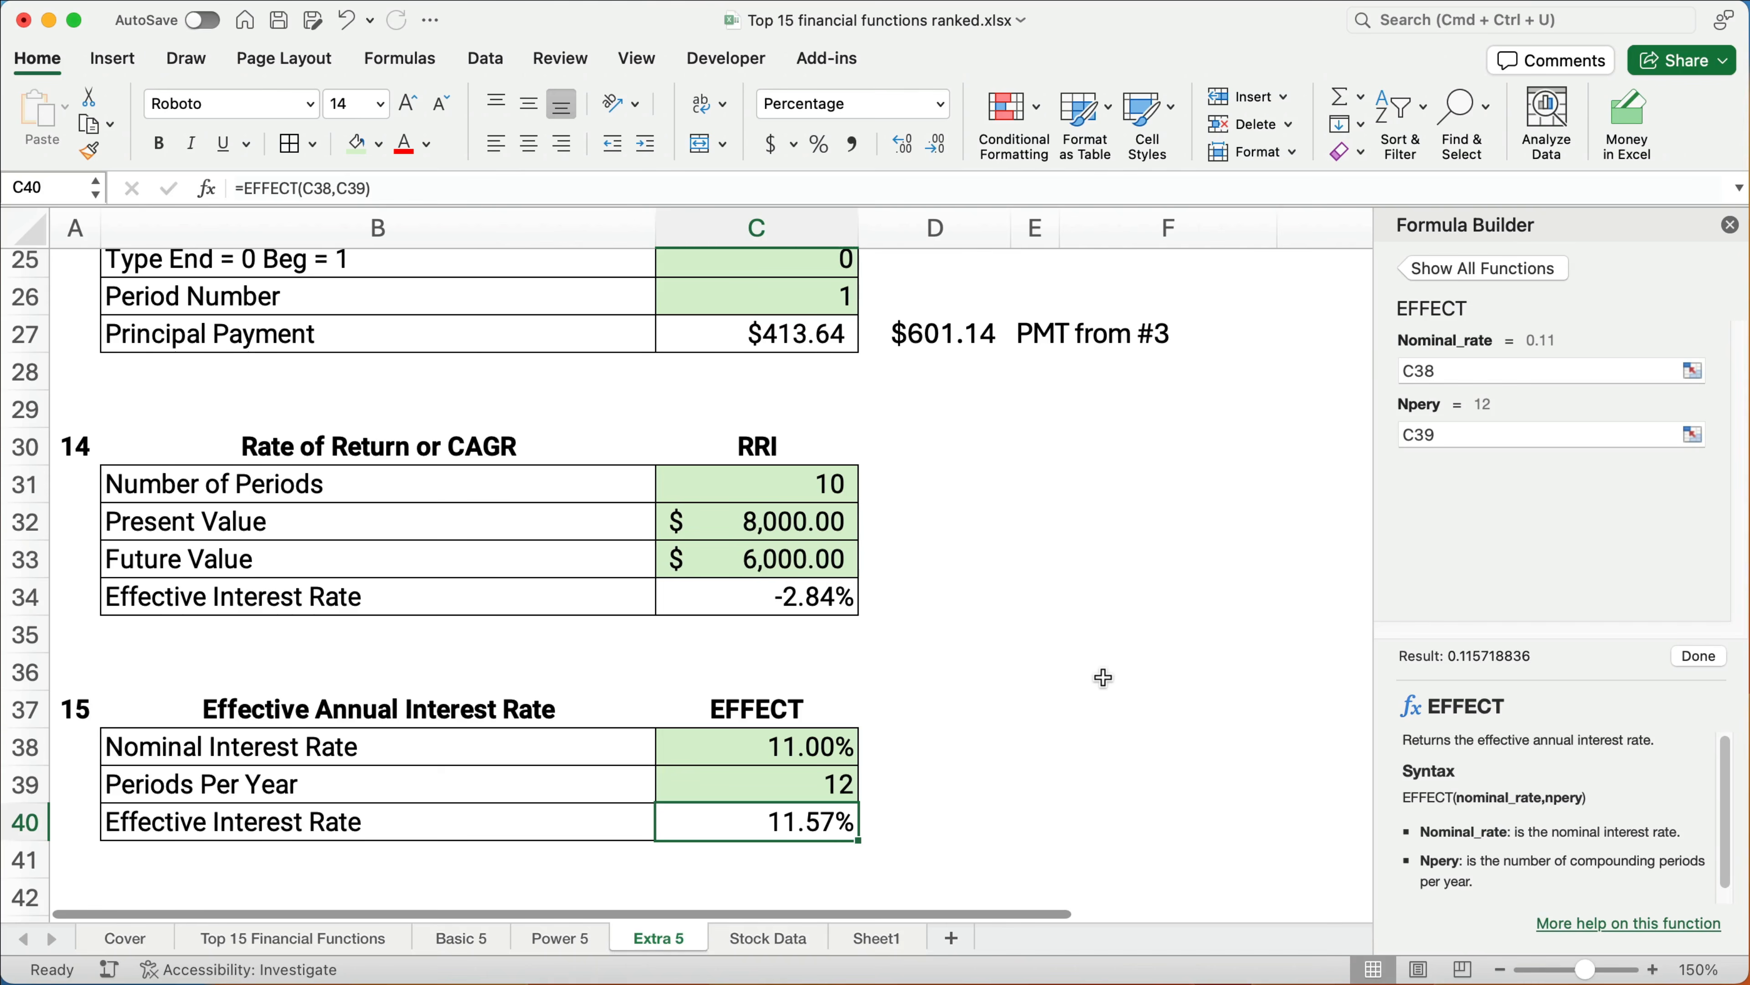
key(cmd+z)
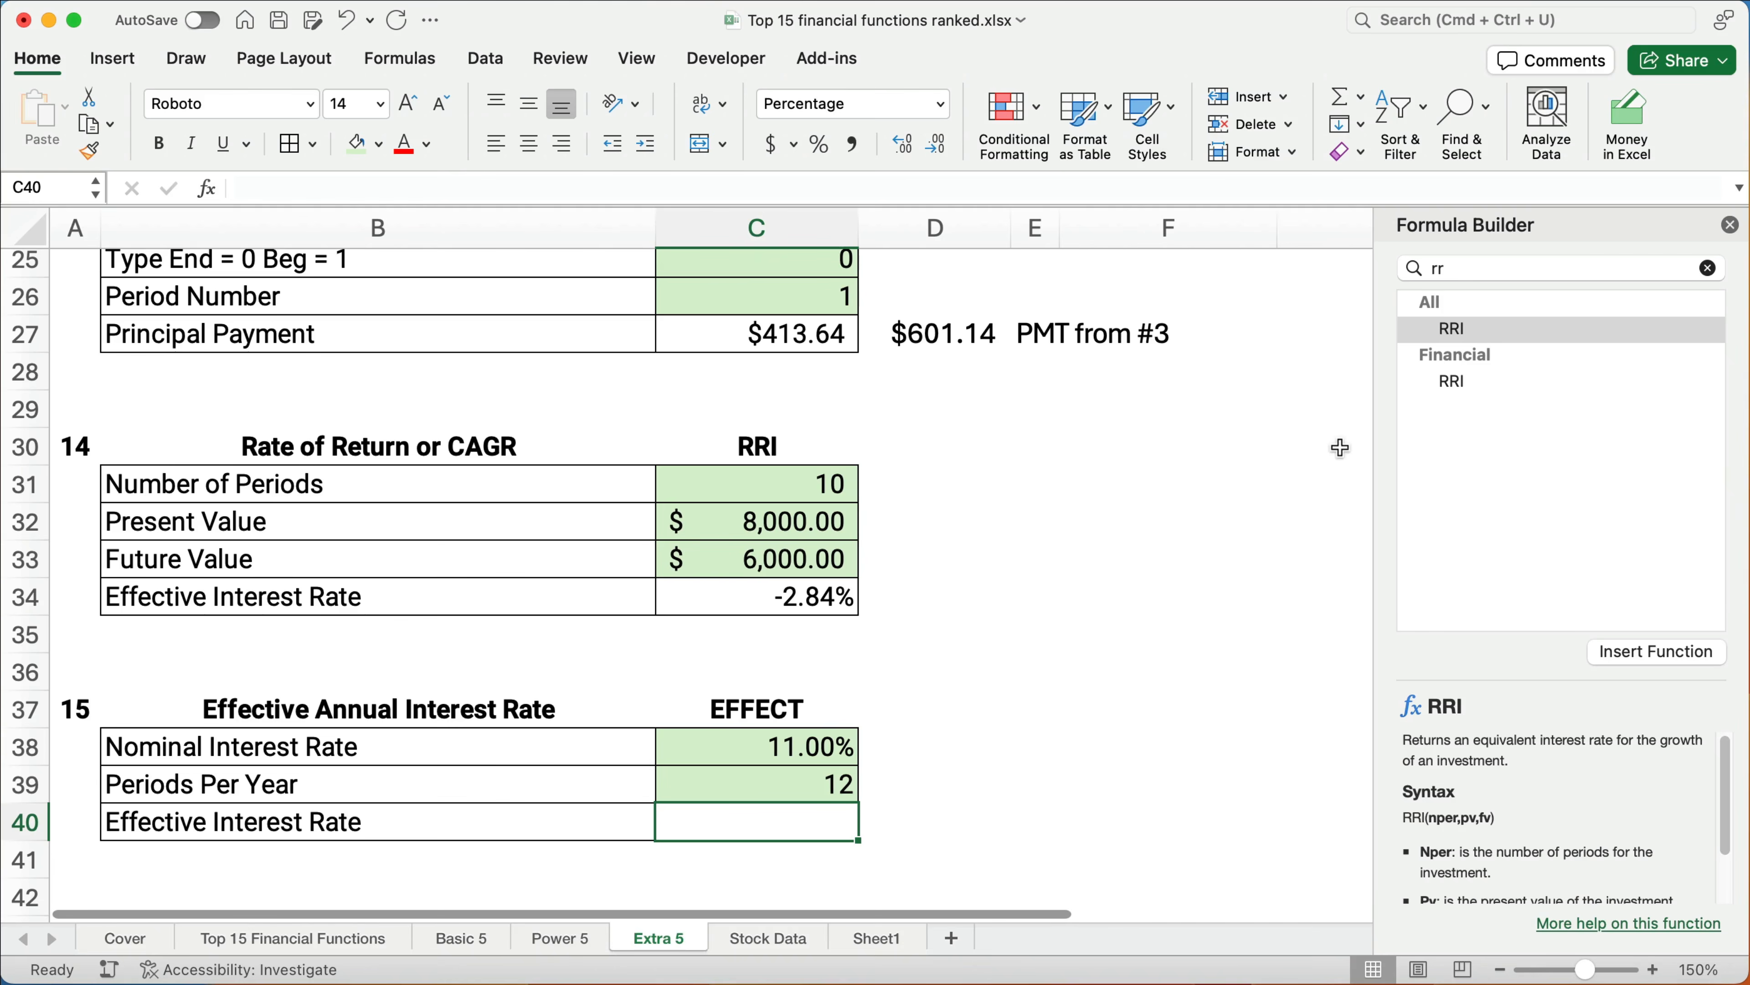
Build an EFFECT formula in C40 using C38 as the nominal rate and C39 as the number of periods per year.
click(1459, 264)
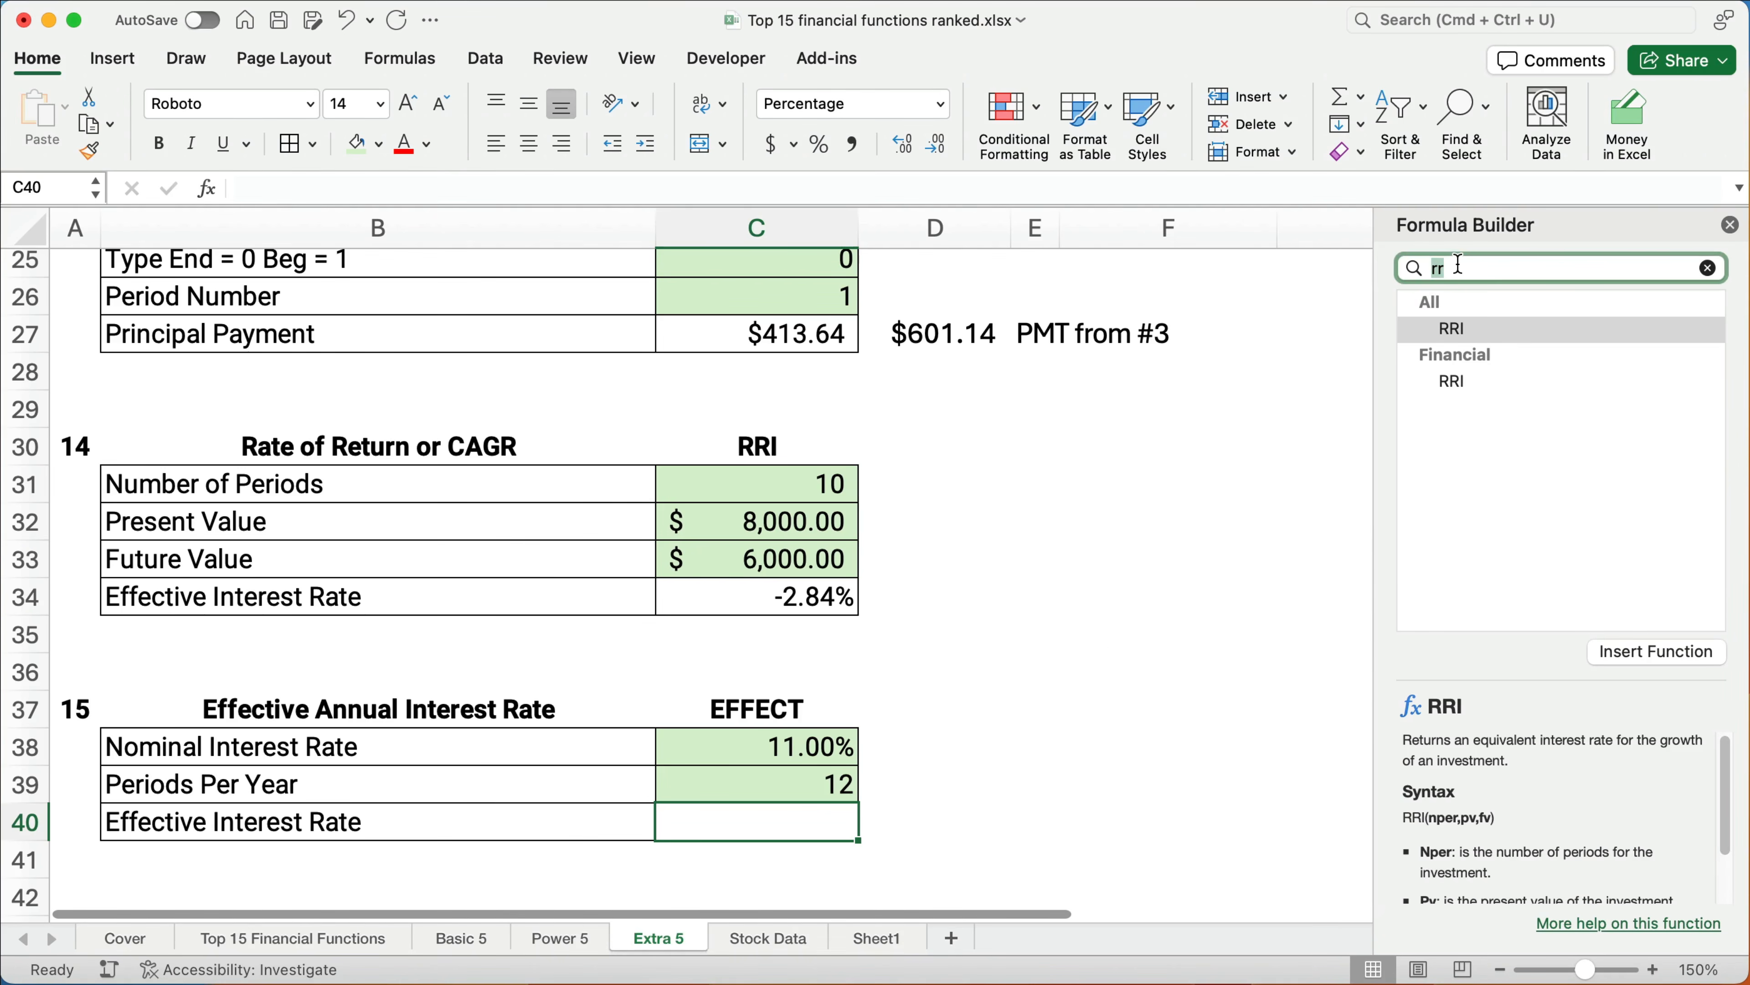
text(eff)
double_click(1482, 324)
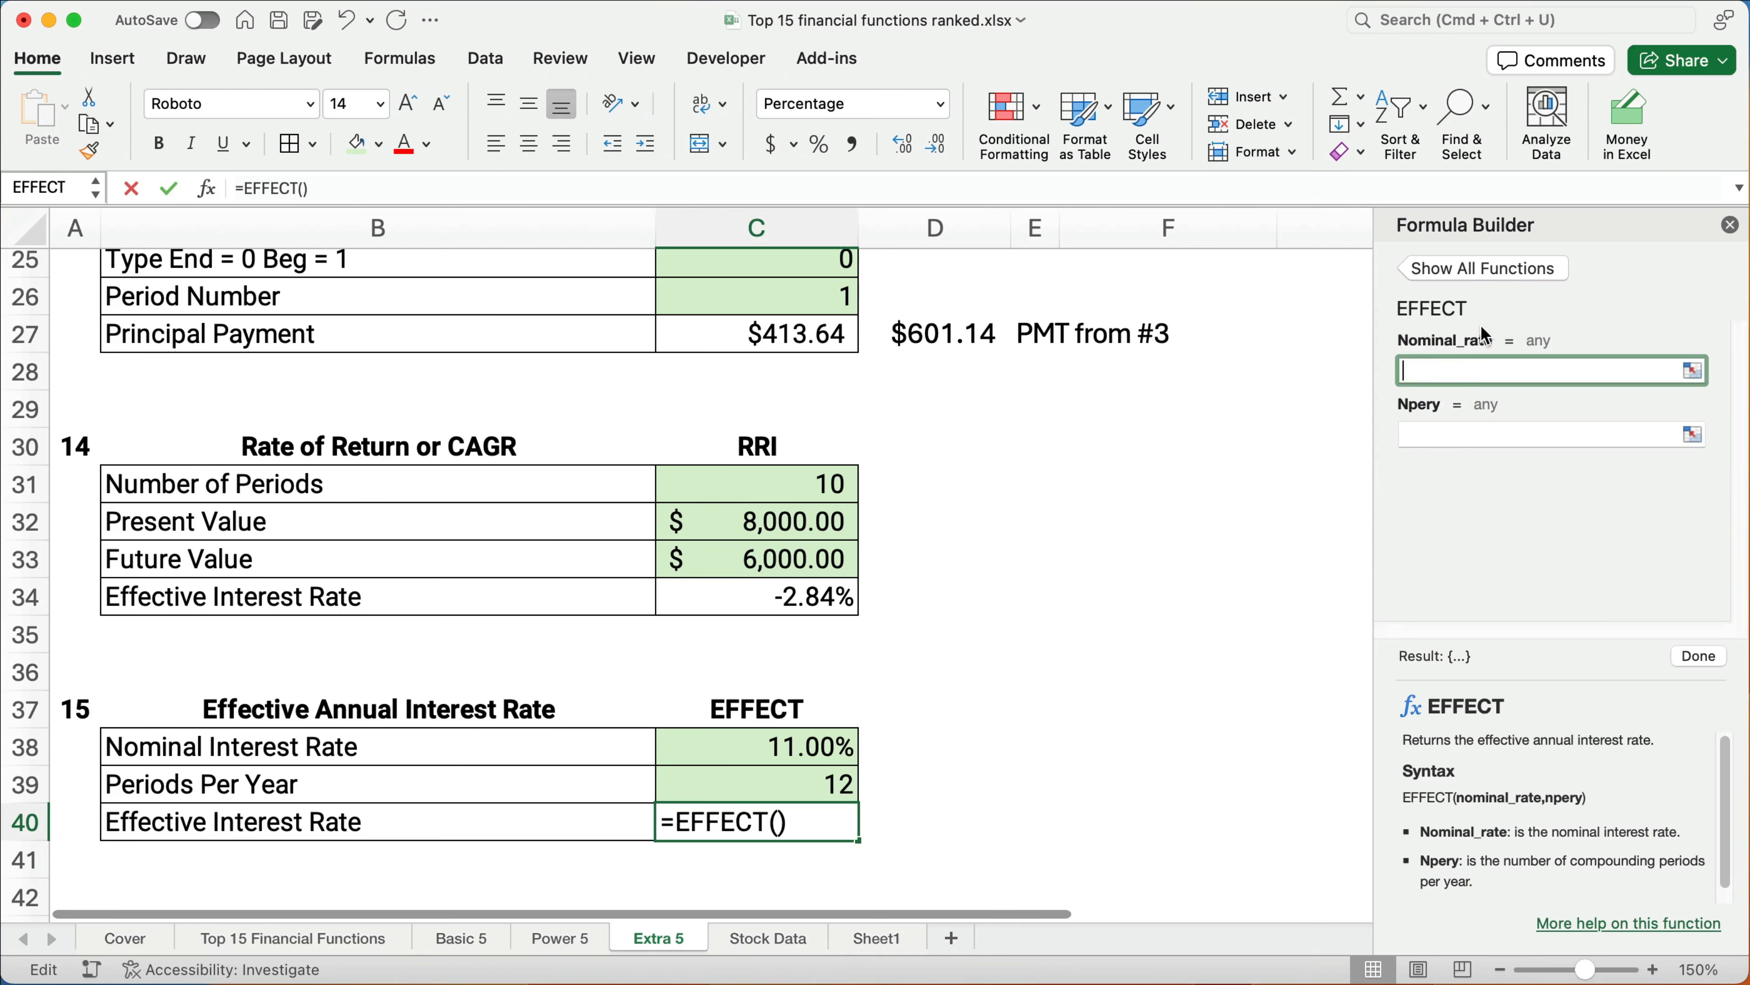
click(793, 738)
click(1416, 436)
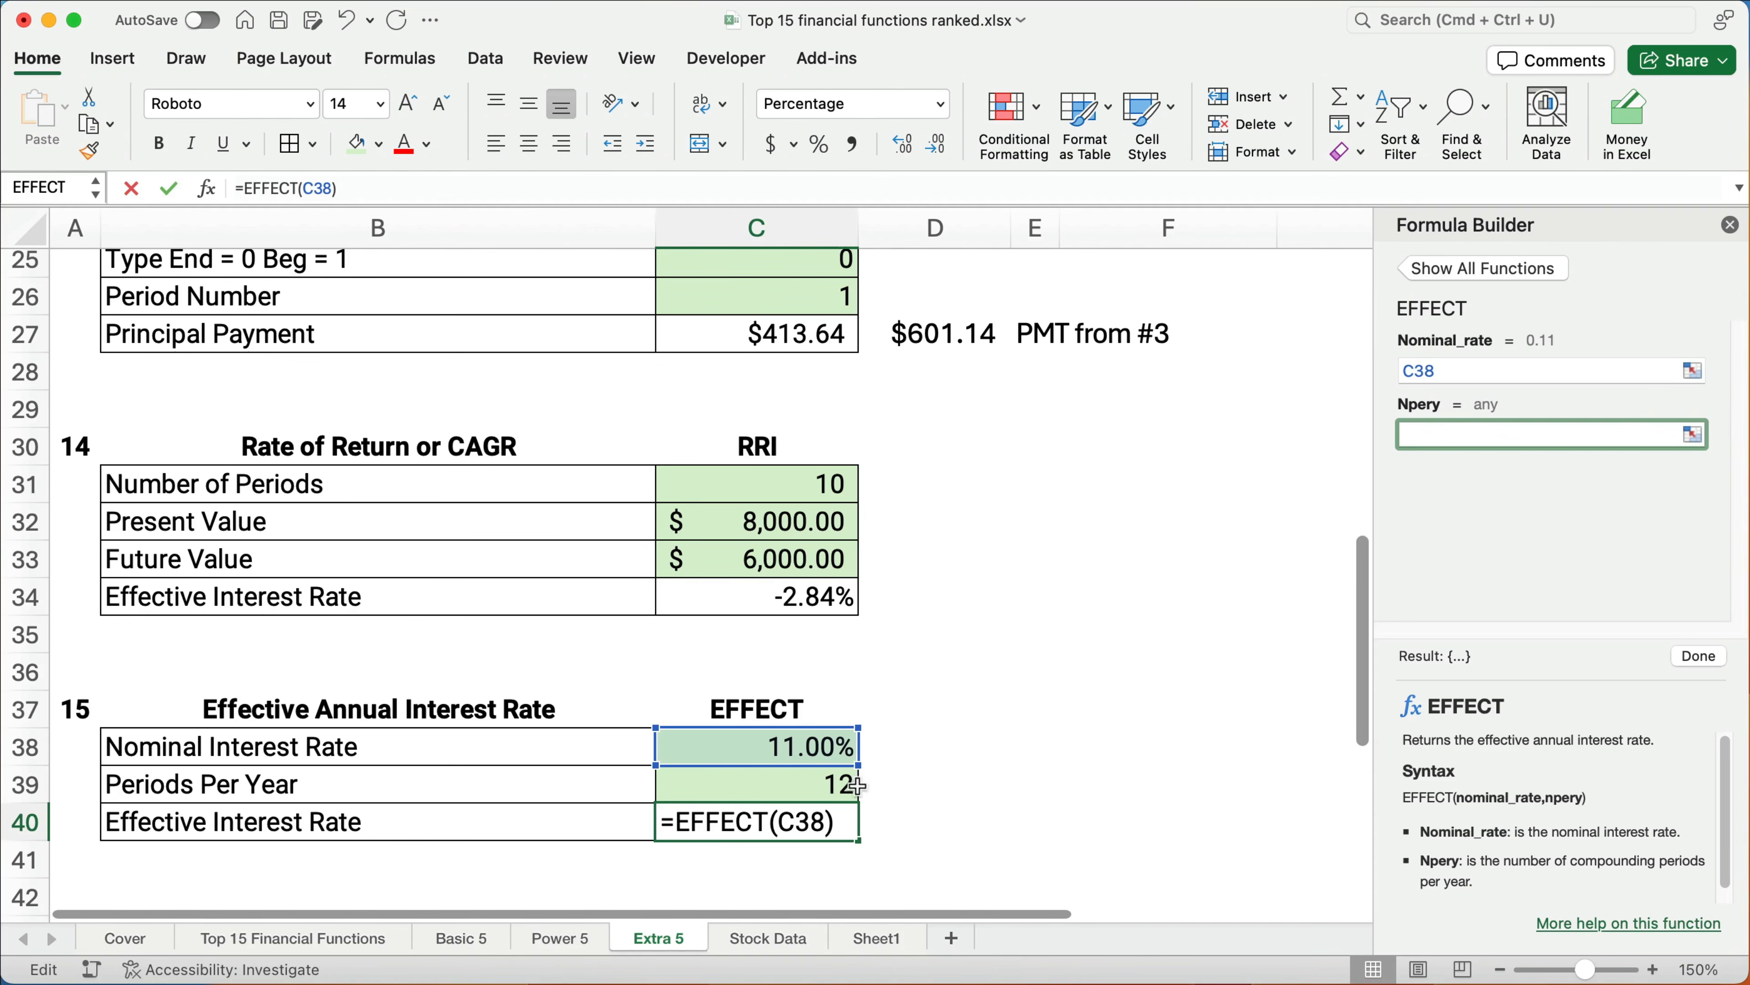
click(839, 785)
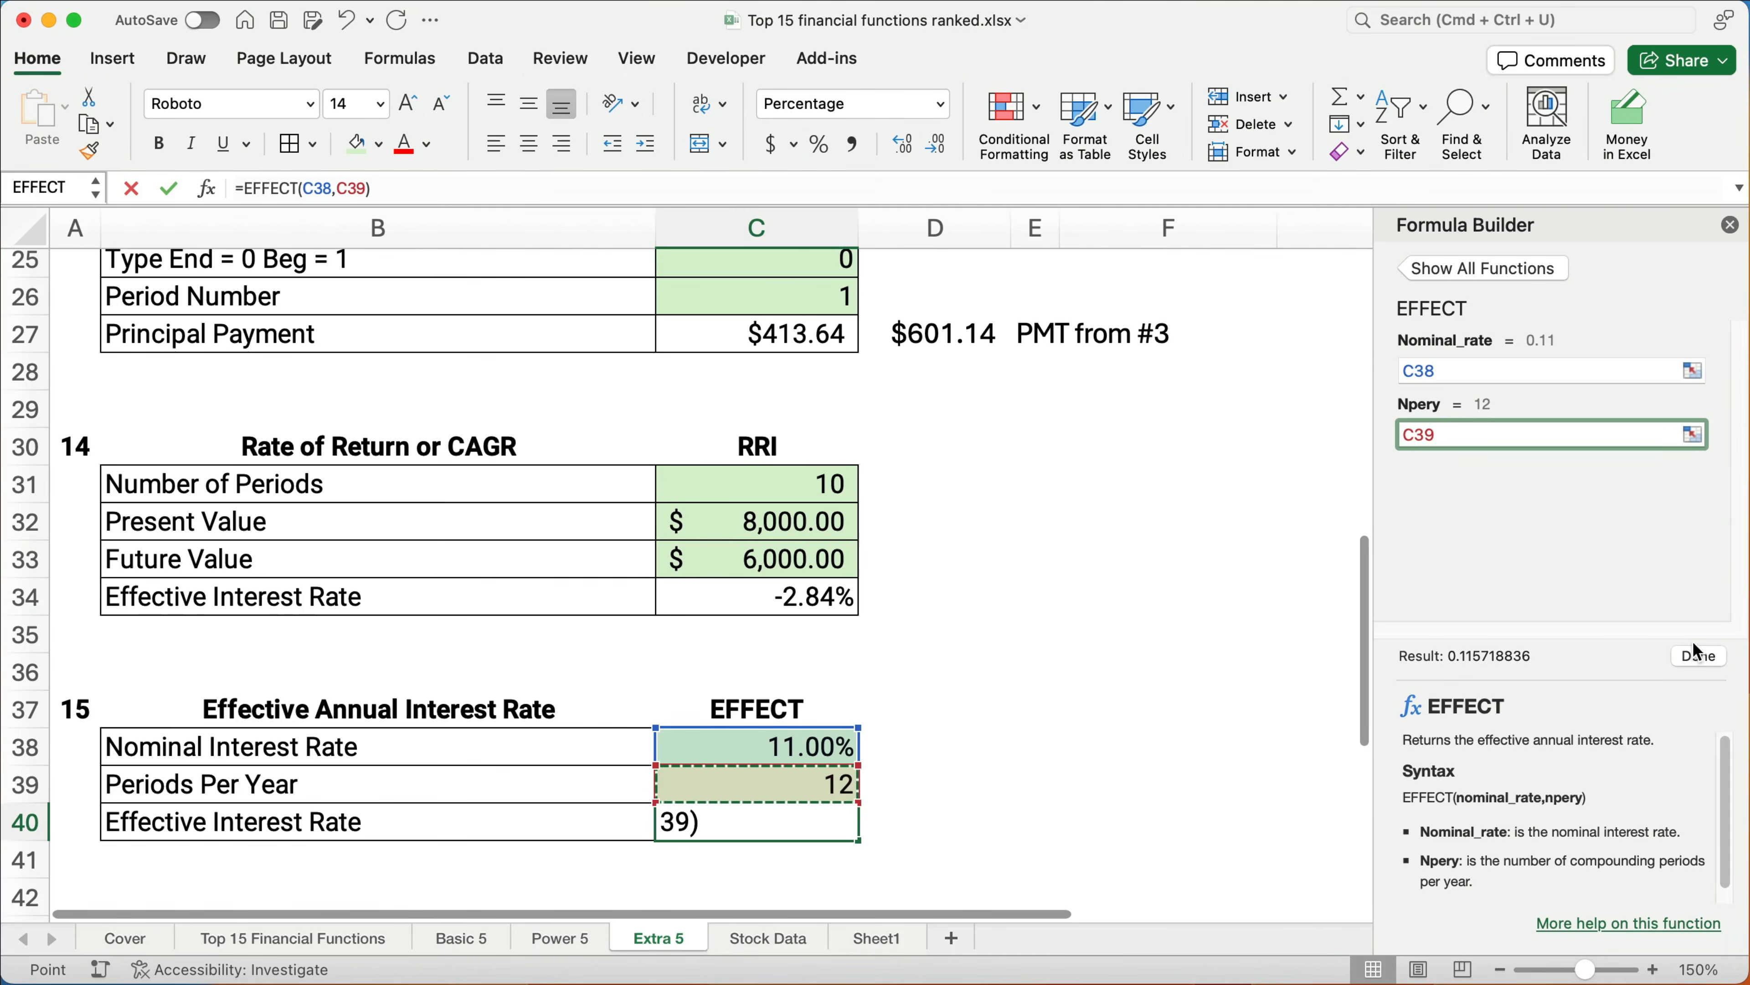
click(1697, 657)
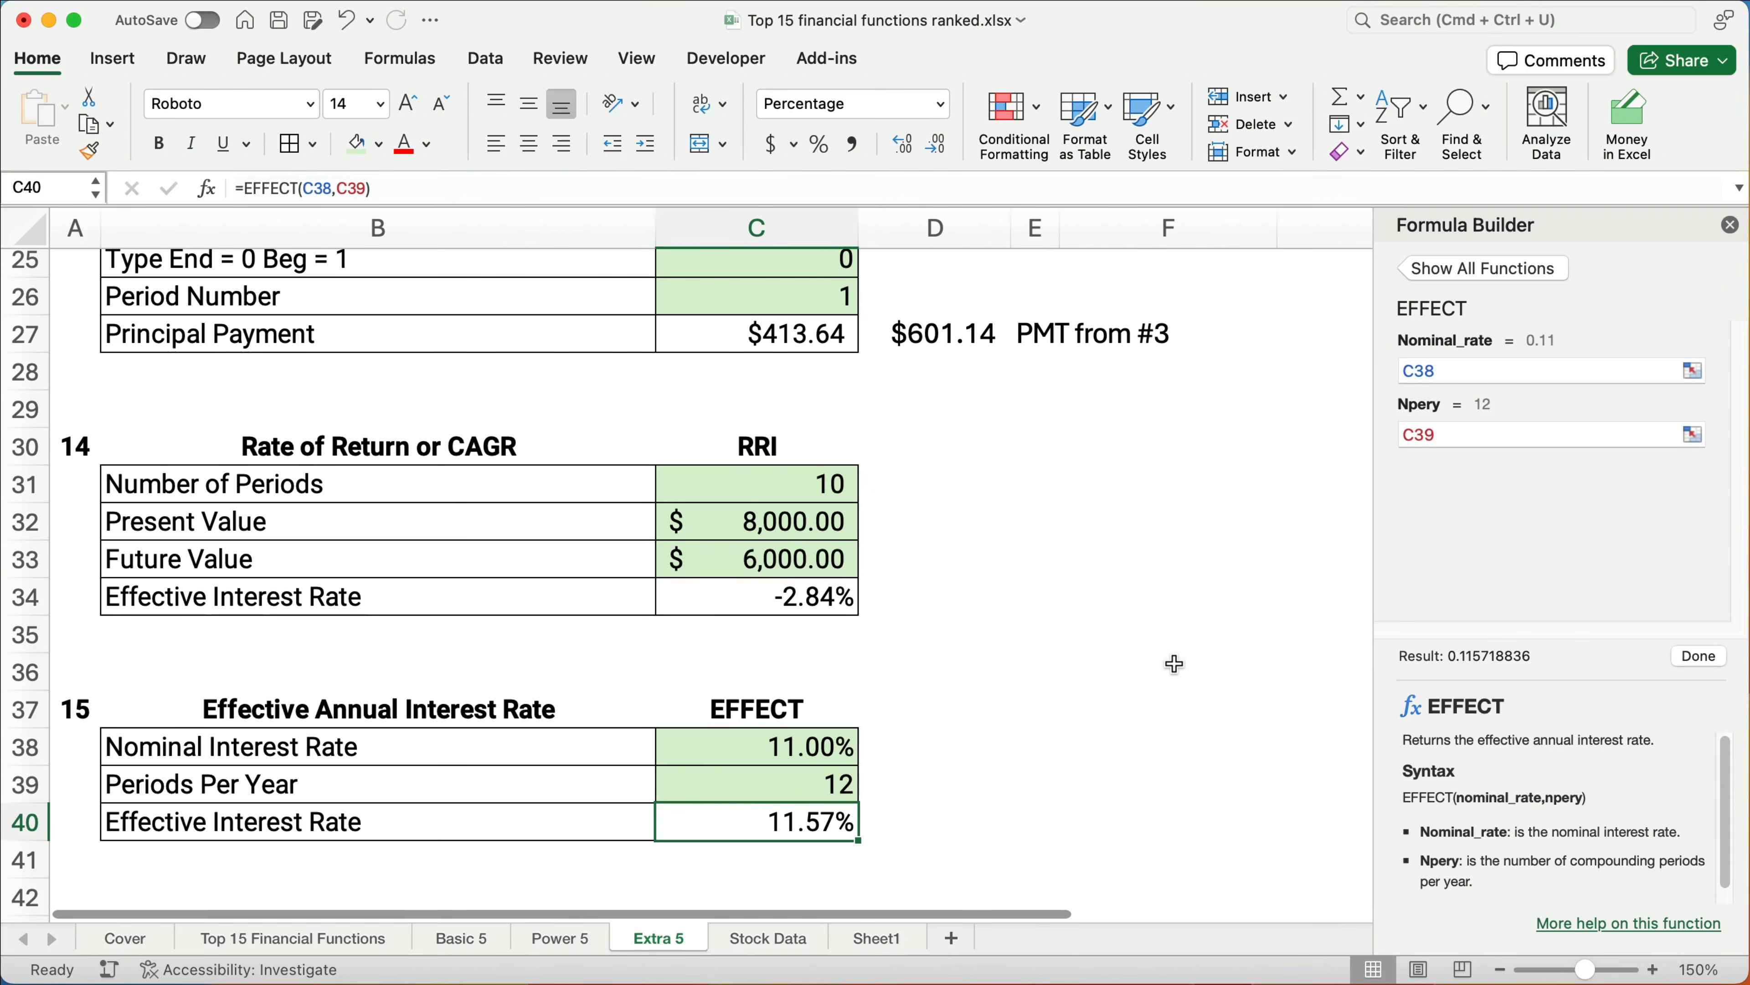
Set the periods per year in C39 of the EFFECT section to 1.
key(Up)
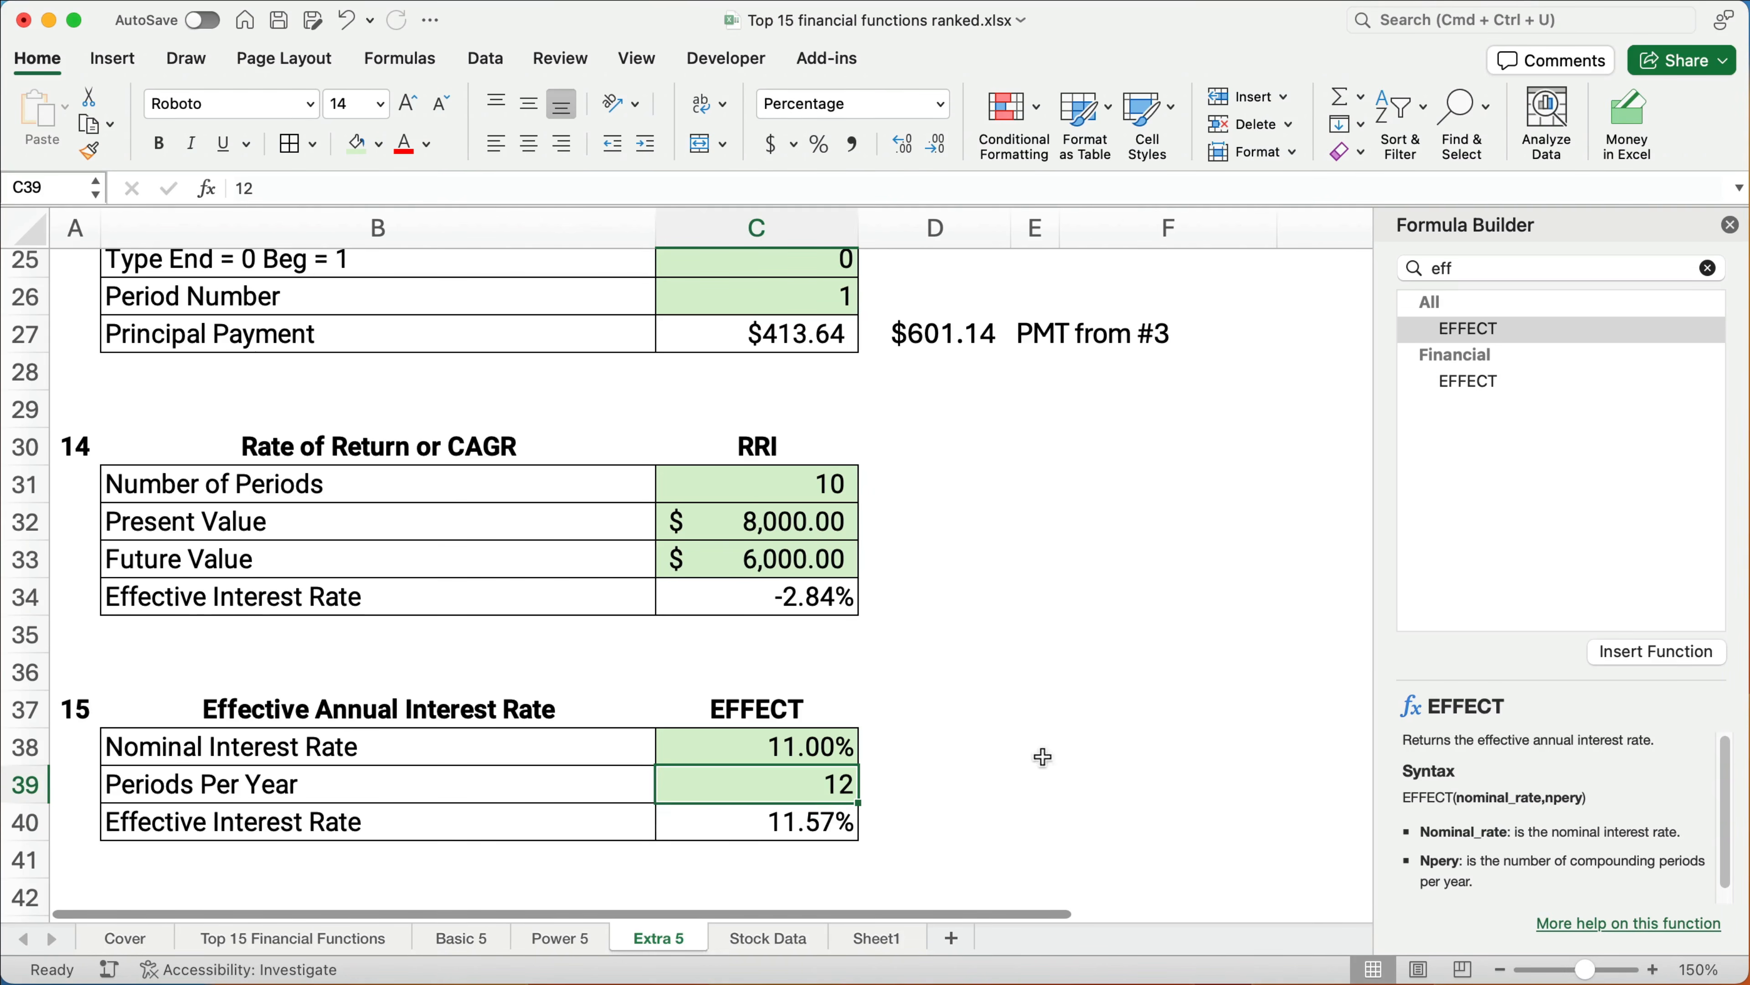
text(1)
key(Return)
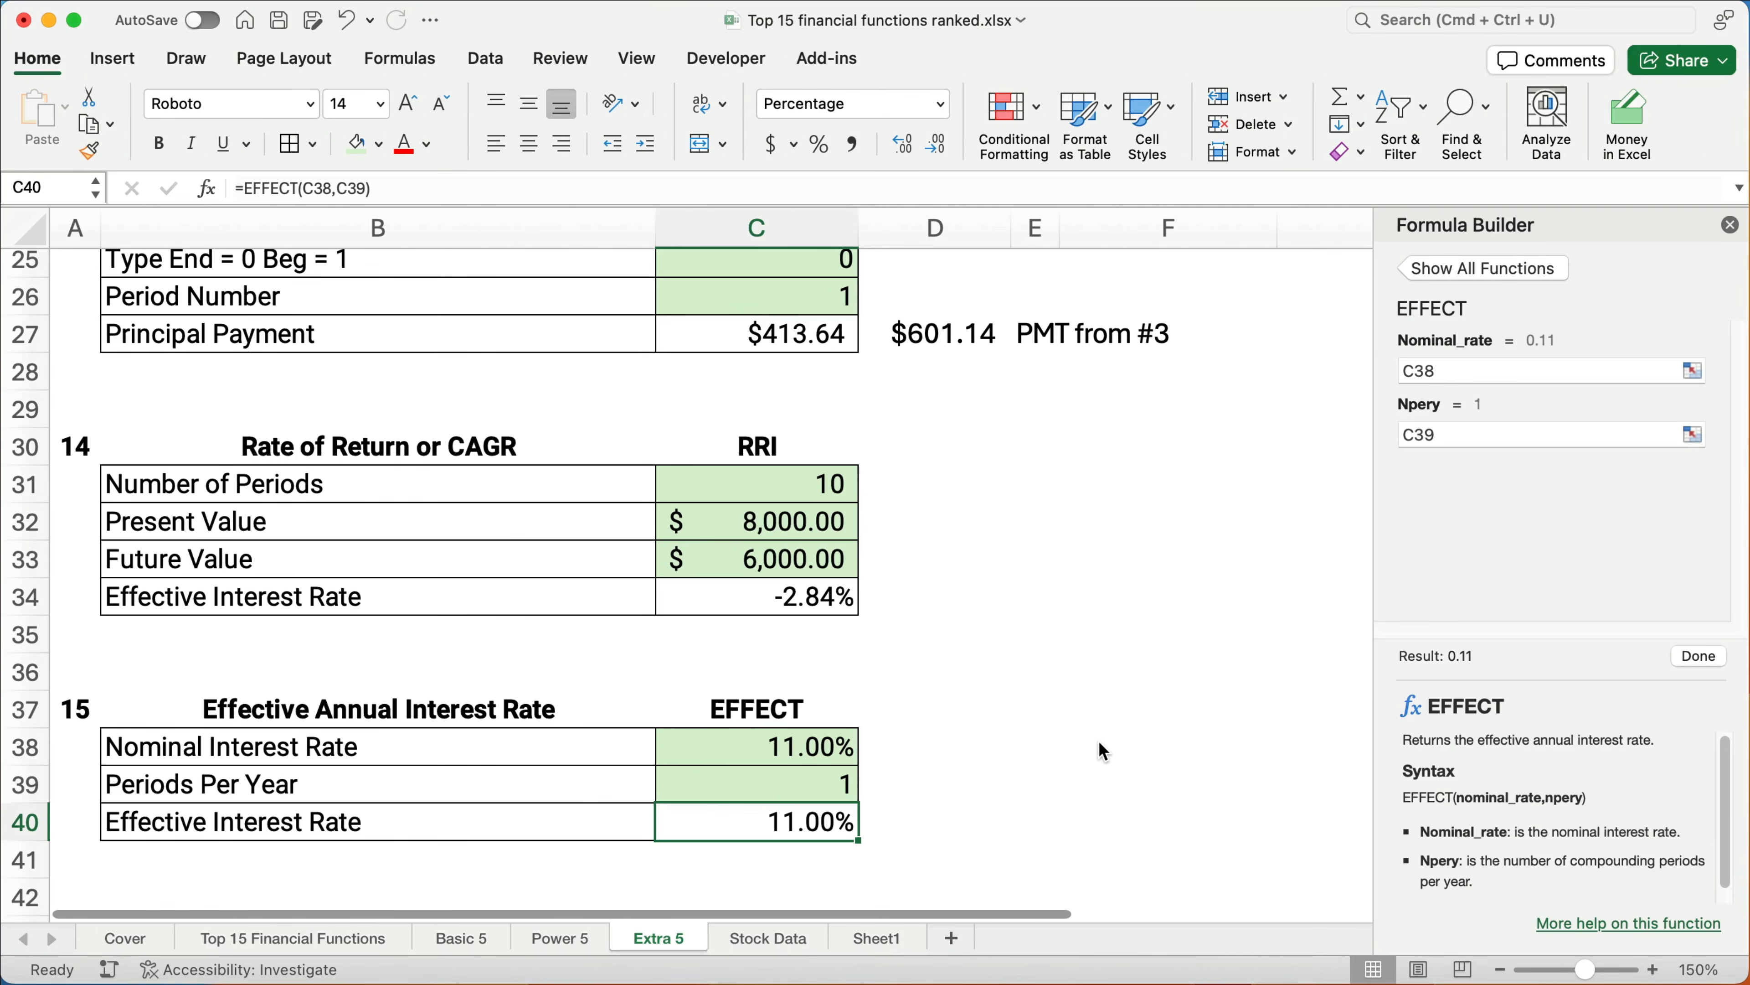
Set the periods per year in C39 of the EFFECT section to 2.
click(844, 784)
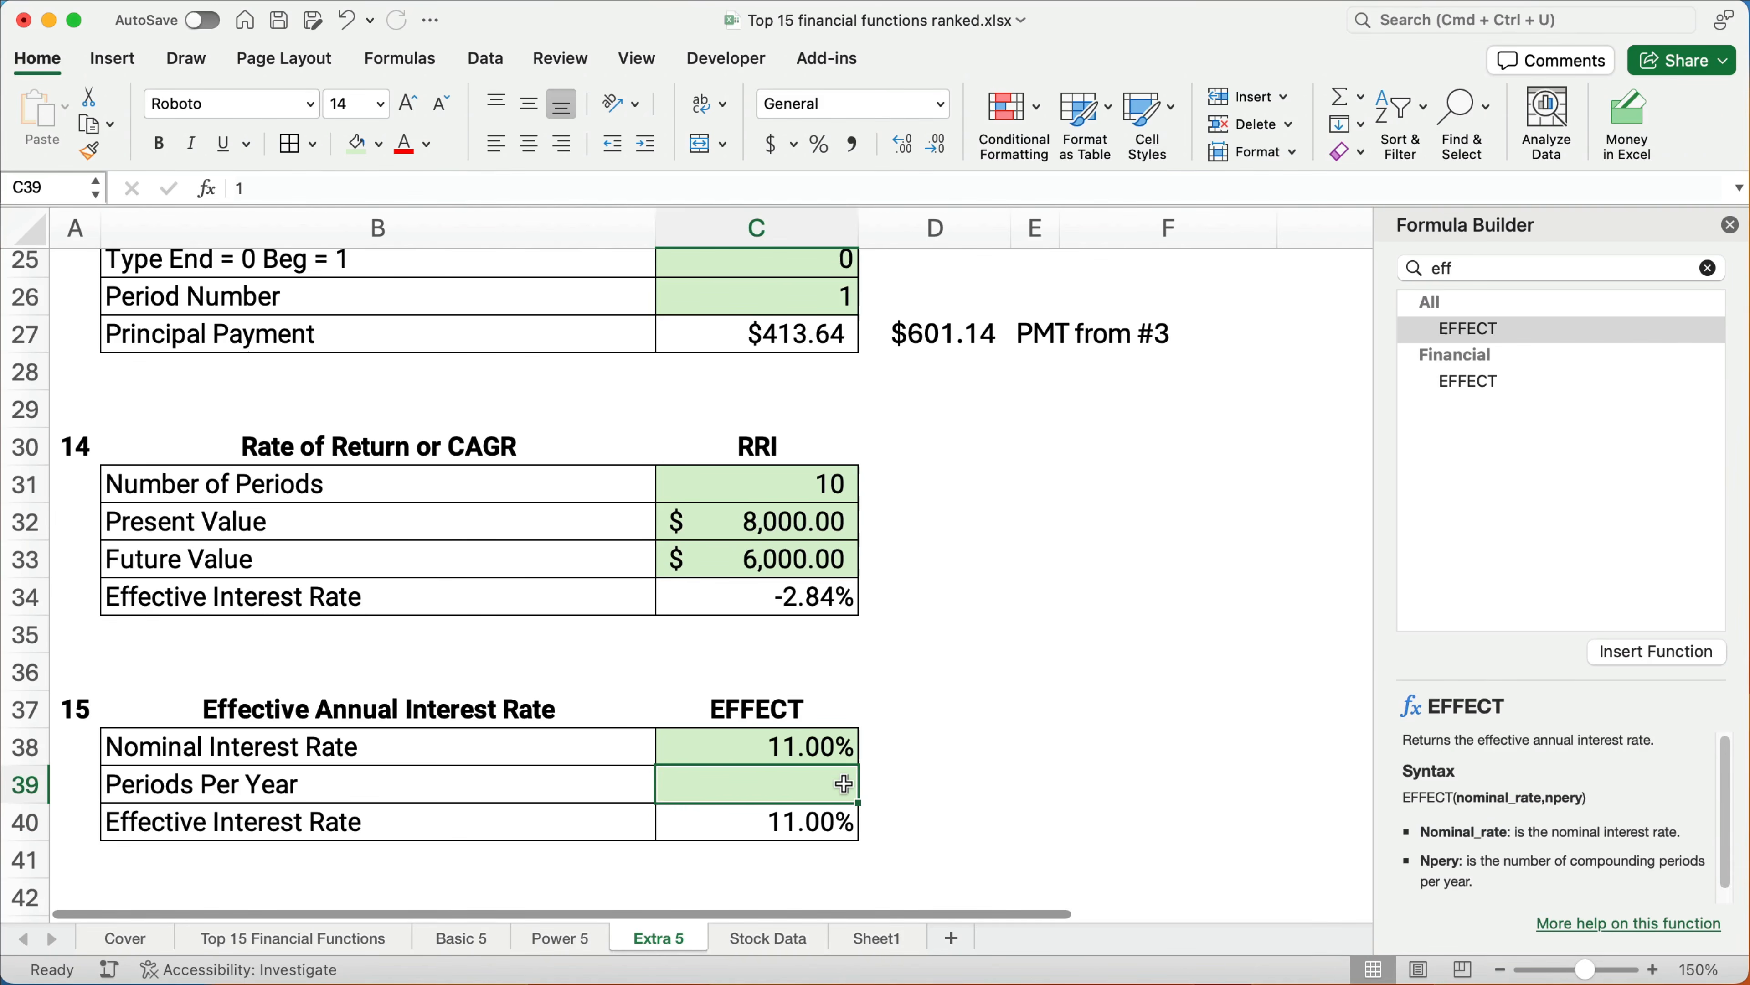
text(2)
key(Return)
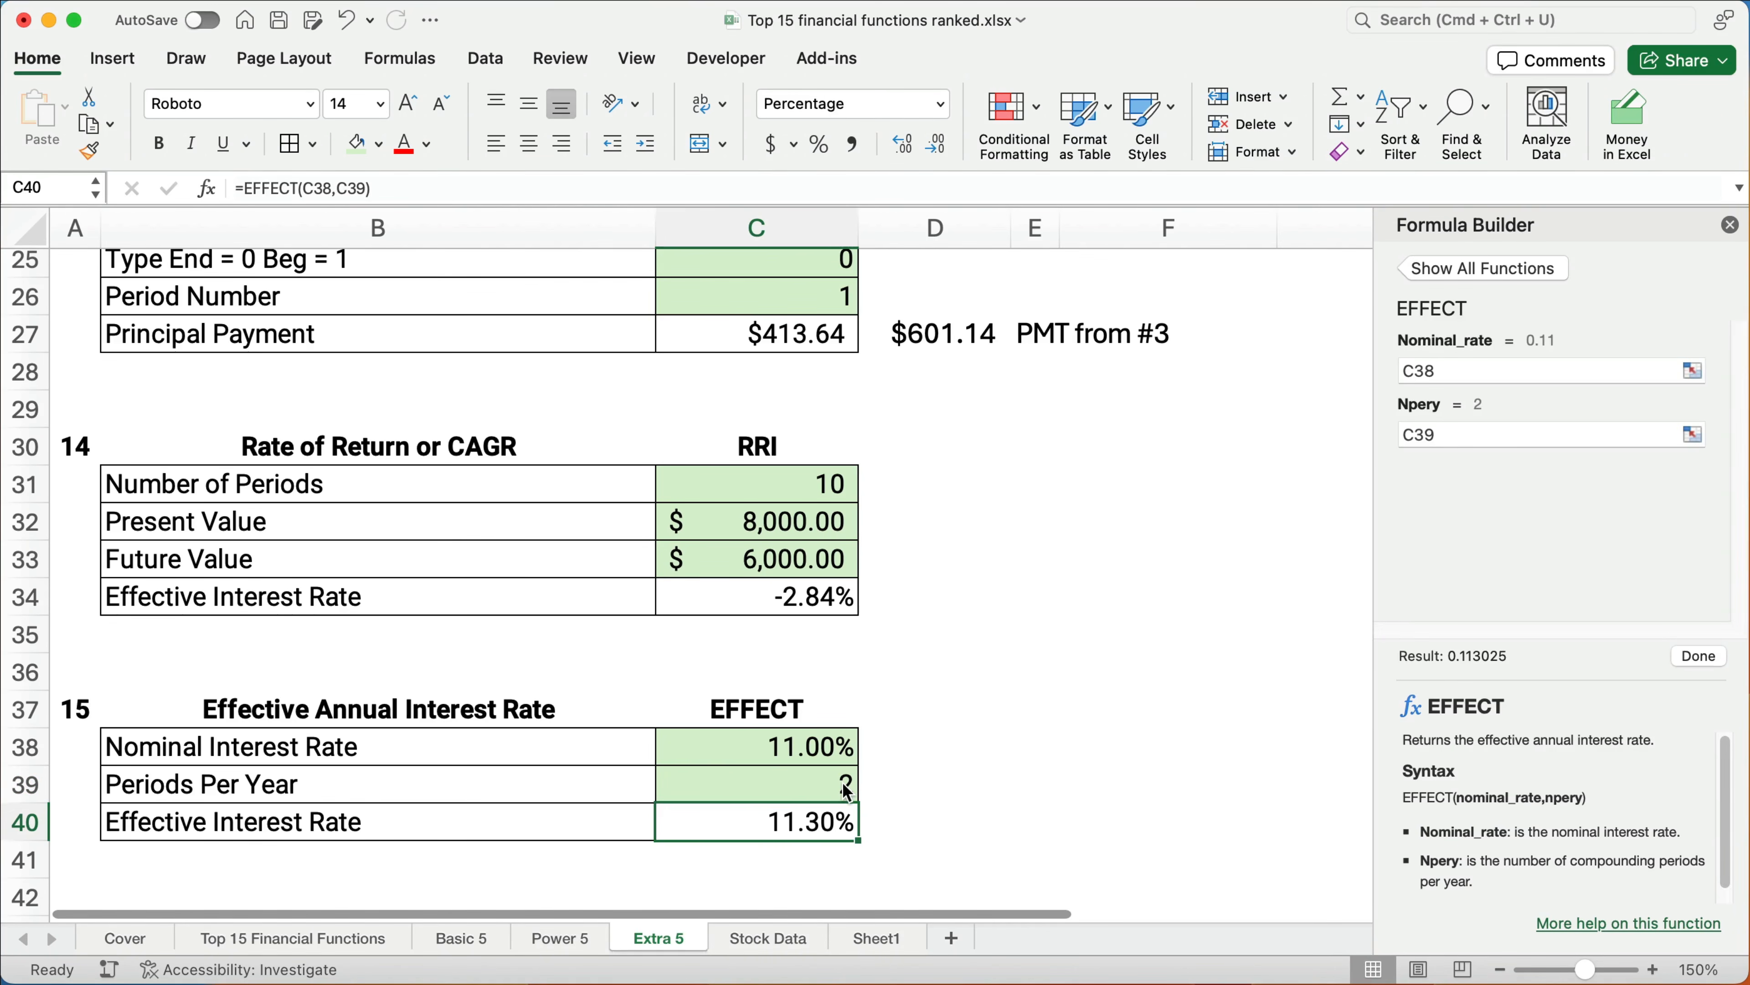